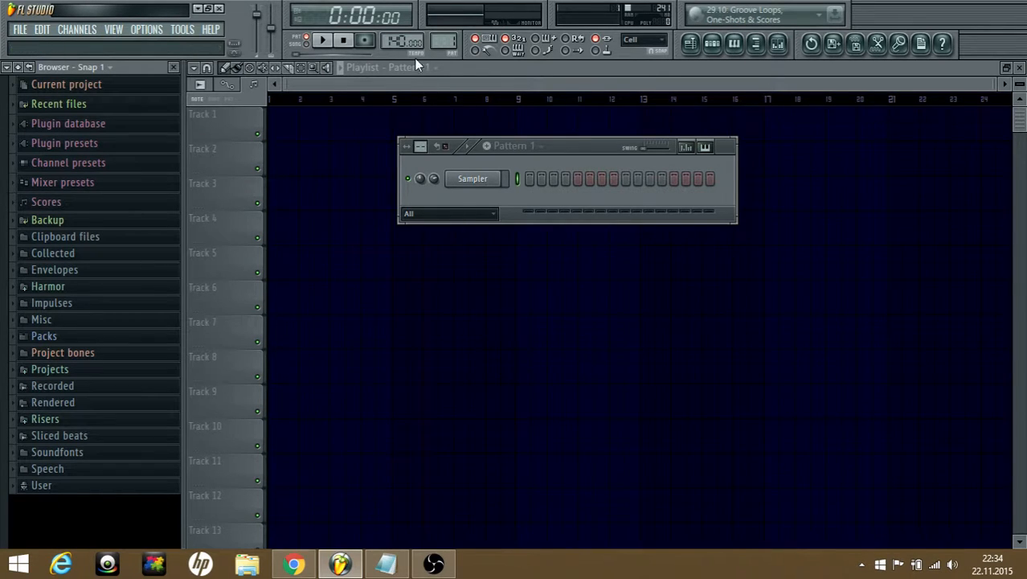
- Set the project tempo to 128 and open the BMRMBHOS_Kicks folder within the Melbounce N Melbourne user samples
left_click_drag(394, 41, 395, 45)
left_click(97, 490)
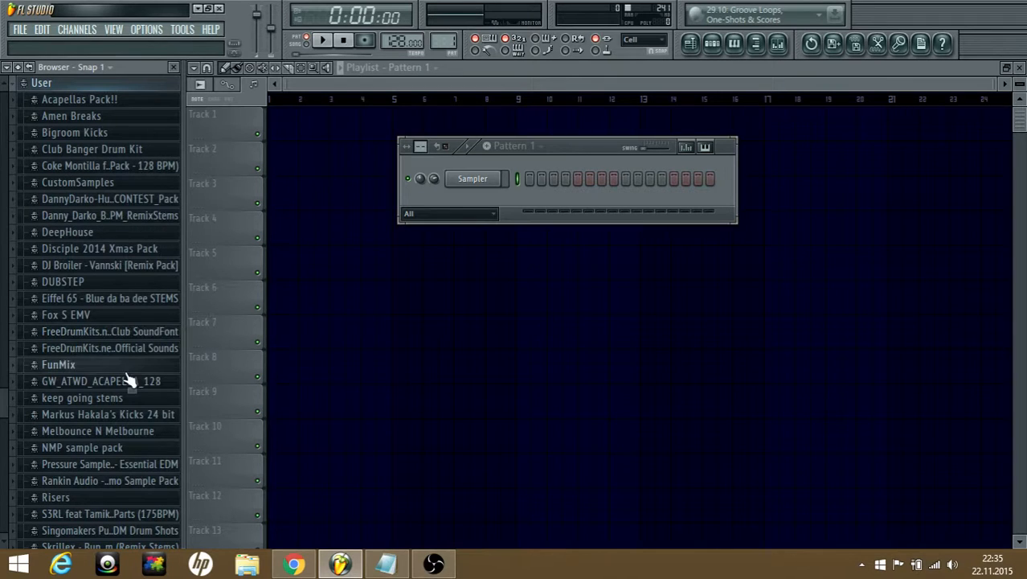
left_click_drag(4, 398, 7, 532)
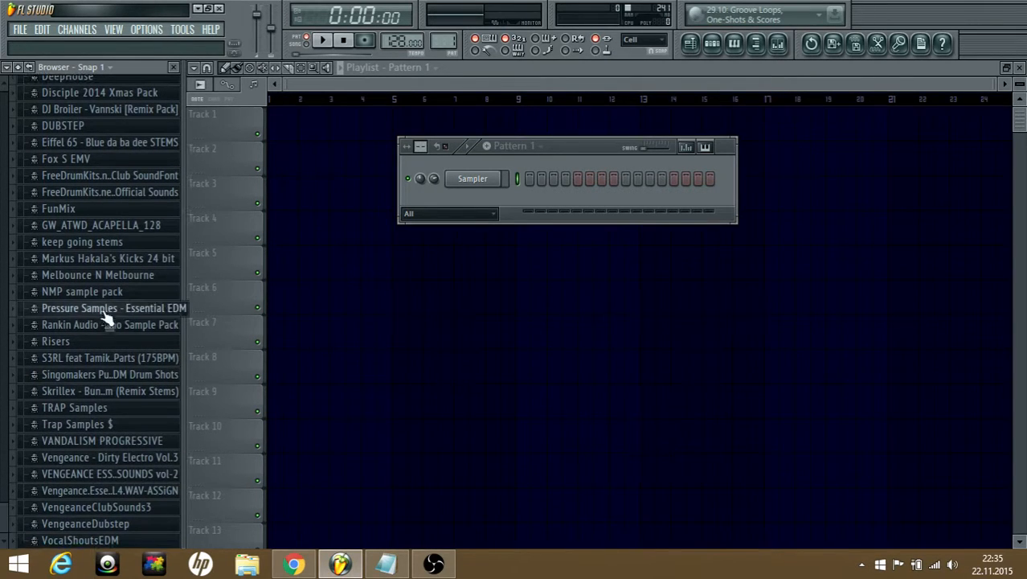
left_click(106, 277)
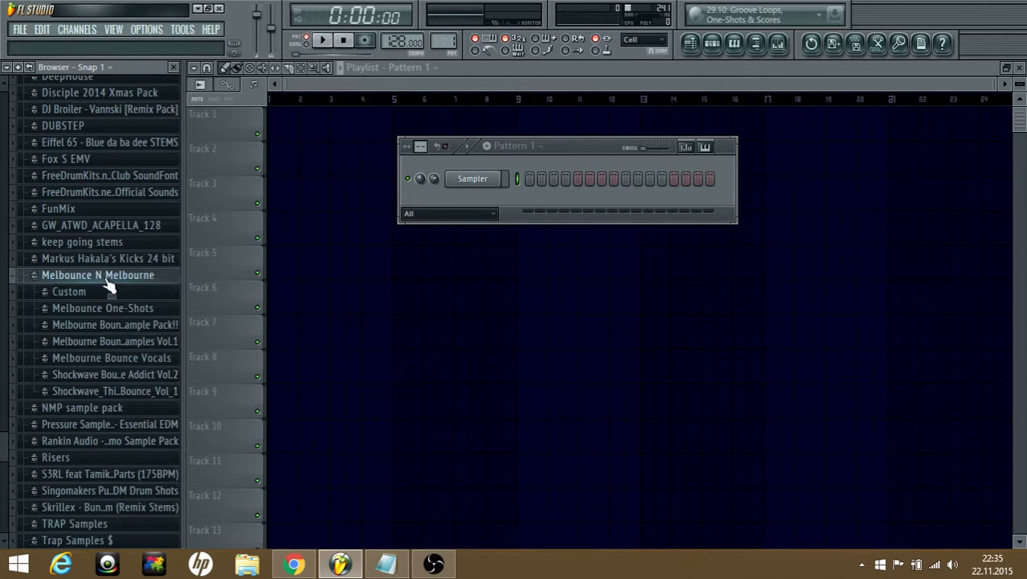
left_click(135, 309)
left_click(140, 362)
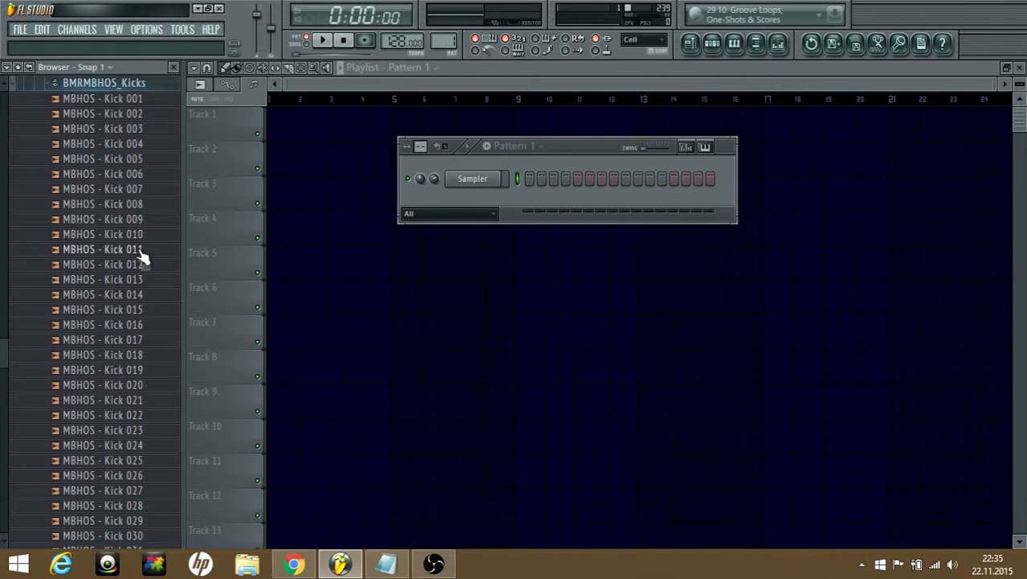
- Load the MBHOS - Kick 011 sample into the Sampler channel and rename the channel Kick
left_click_drag(141, 257, 474, 180)
right_click(498, 179)
left_click(572, 198)
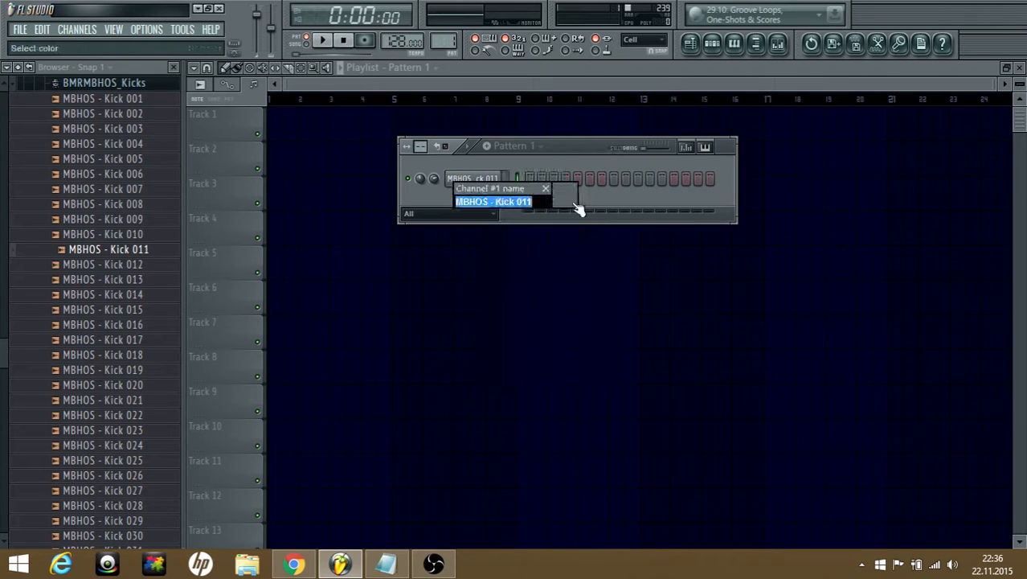
type("Kick")
key("Return")
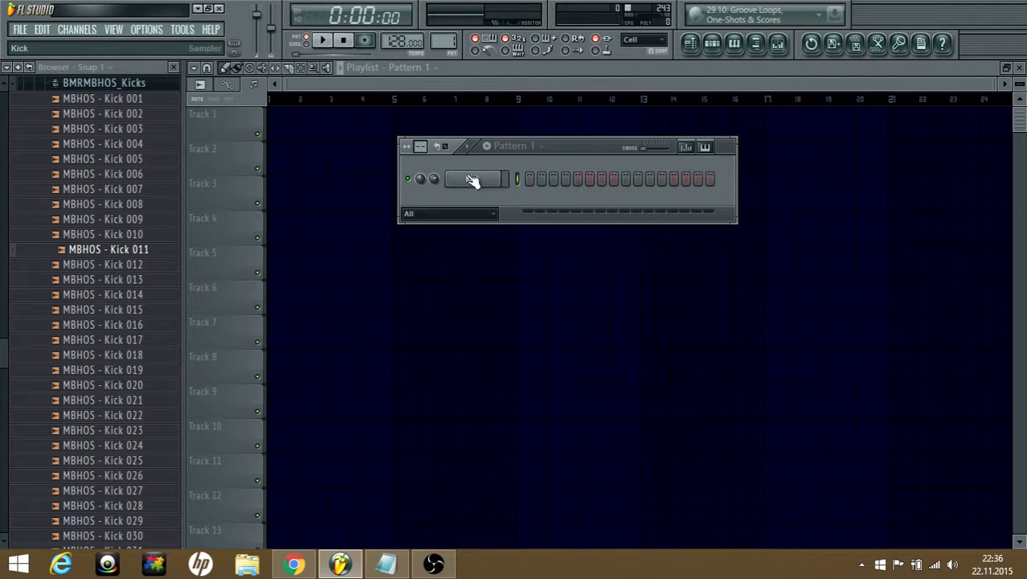
- Enter sixteen Kick notes on C5 in the piano roll, one on every beat of bars 1 to 4
left_click(526, 178)
left_click(231, 293)
left_click(301, 293)
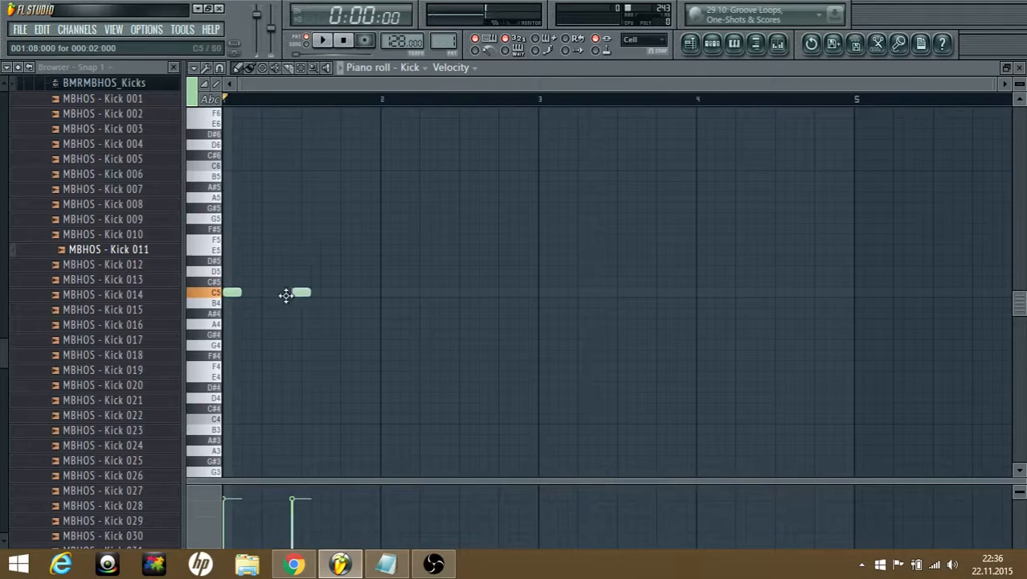
left_click(271, 292)
left_click_drag(298, 294, 310, 293)
left_click(349, 293)
left_click(387, 292)
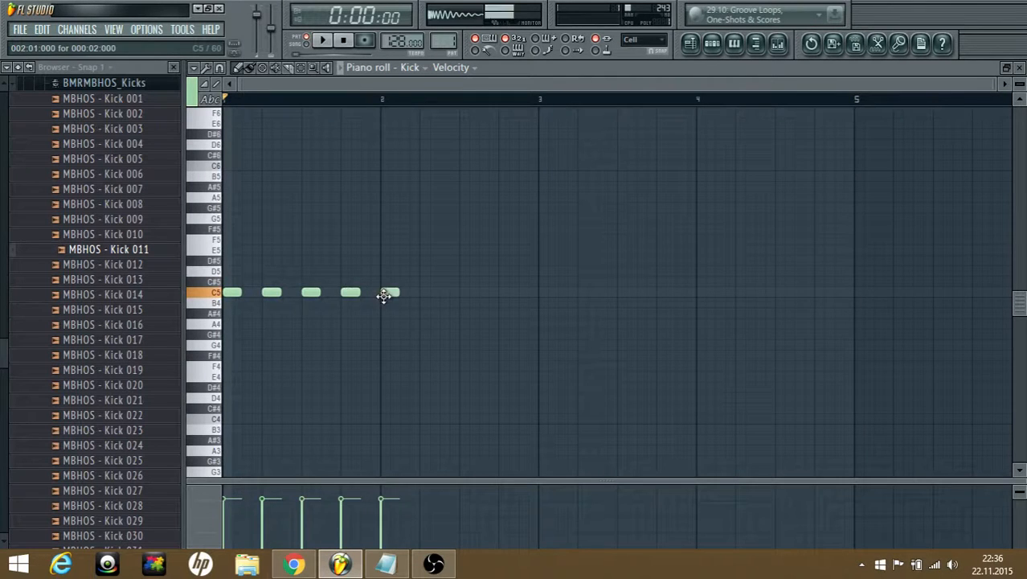
left_click(426, 292)
left_click(469, 293)
left_click(508, 293)
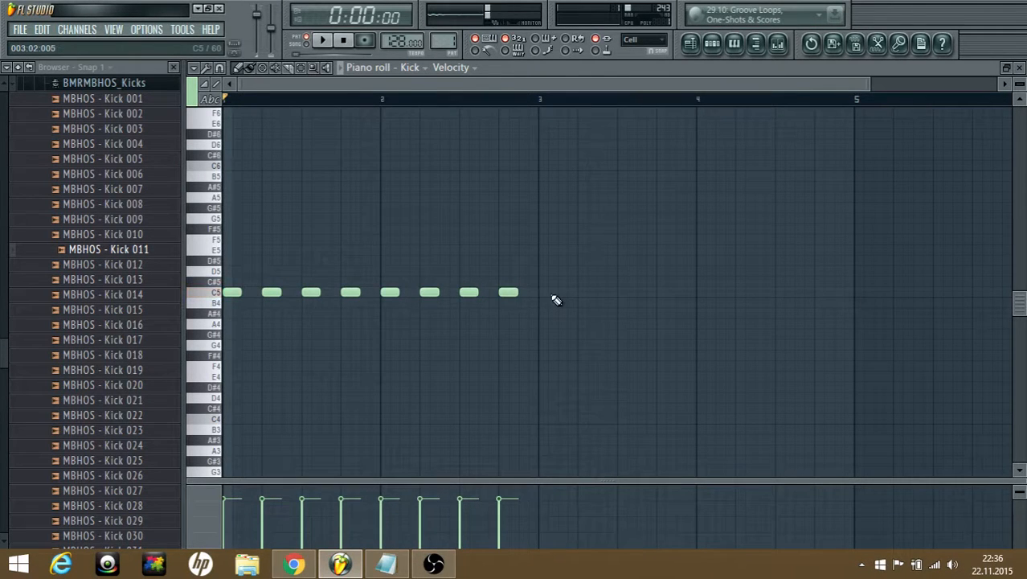
left_click(548, 293)
left_click(585, 293)
left_click(626, 292)
left_click(677, 293)
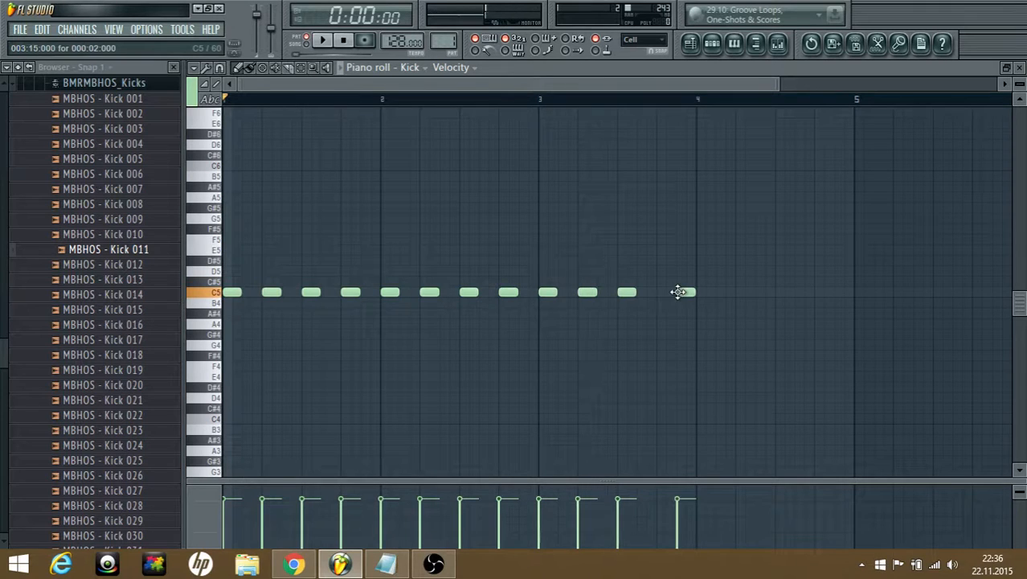
left_click_drag(689, 294, 664, 292)
left_click(701, 293)
left_click(740, 292)
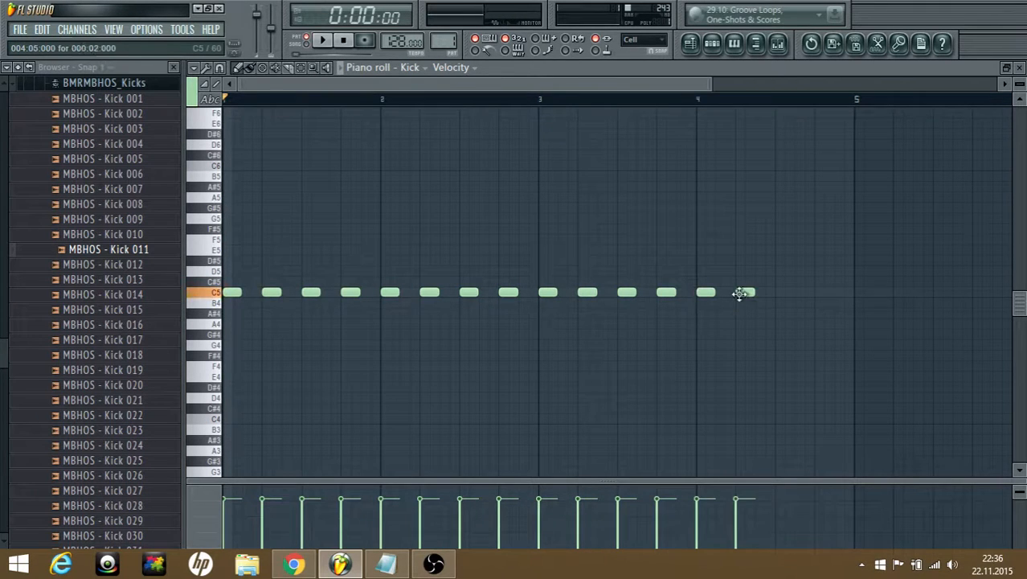
left_click(786, 292)
left_click_drag(790, 294, 781, 292)
left_click(821, 292)
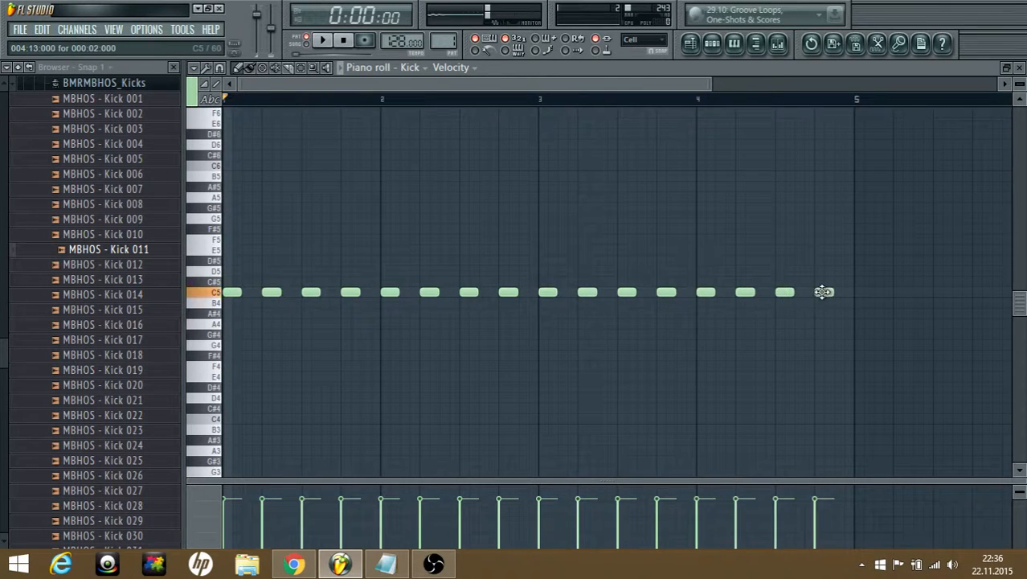
- Rename Pattern 1 as Kick
left_click(712, 43)
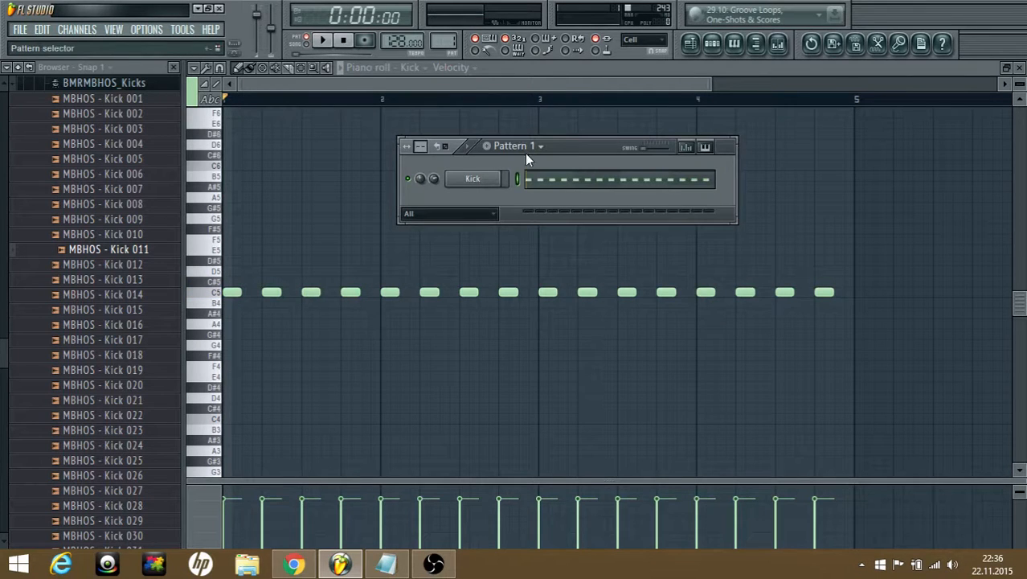
left_click(525, 149)
left_click(600, 196)
type("Kick")
key("Return")
- Create the next empty pattern and name it Clap
left_click(530, 152)
left_click(574, 178)
type("C")
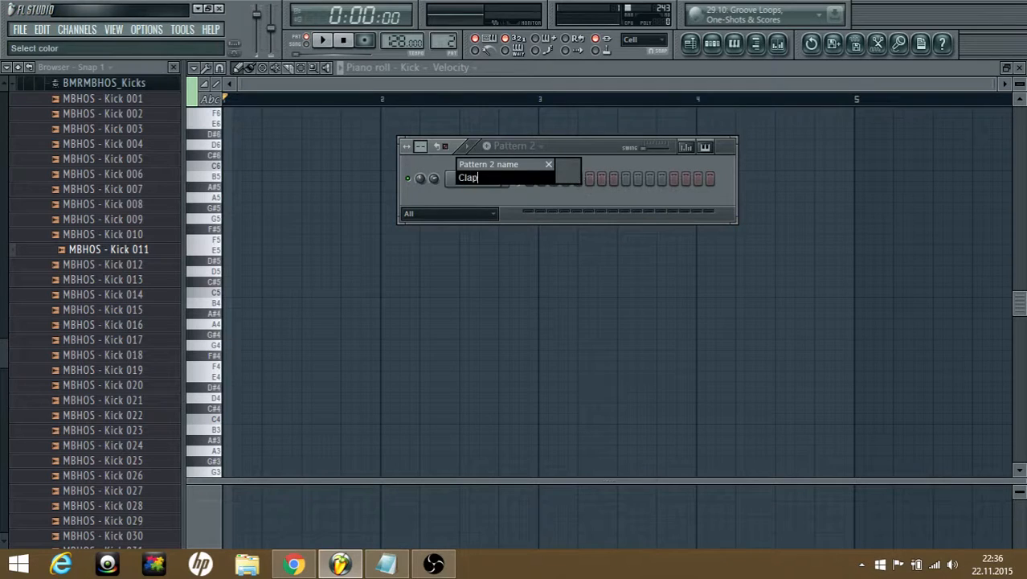
type("lap")
key("Return")
- Create two more empty patterns, naming Pattern 3 Hats and Pattern 4 Snare
left_click(514, 148)
left_click(585, 178)
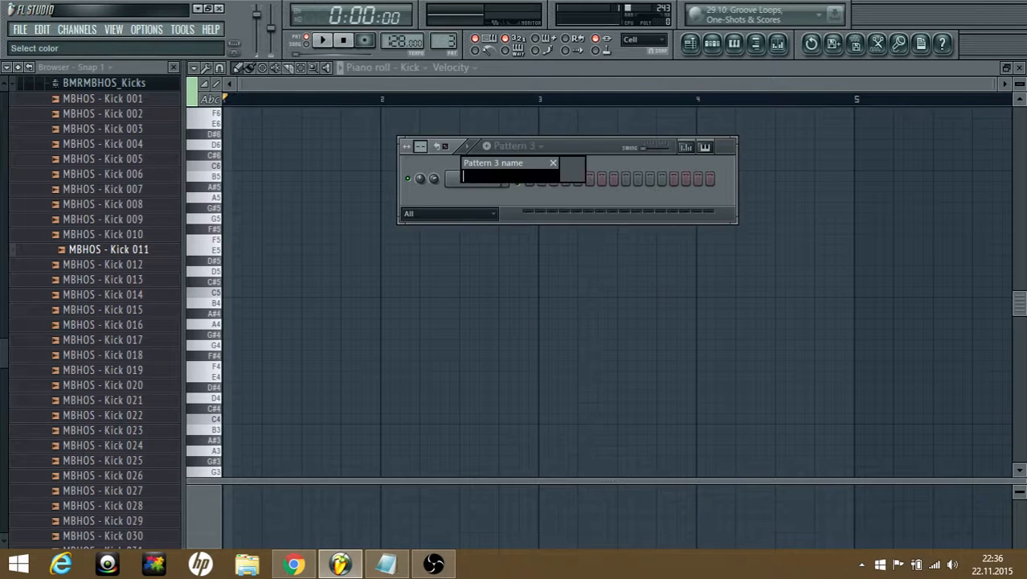
key("Return")
left_click(519, 148)
left_click(585, 177)
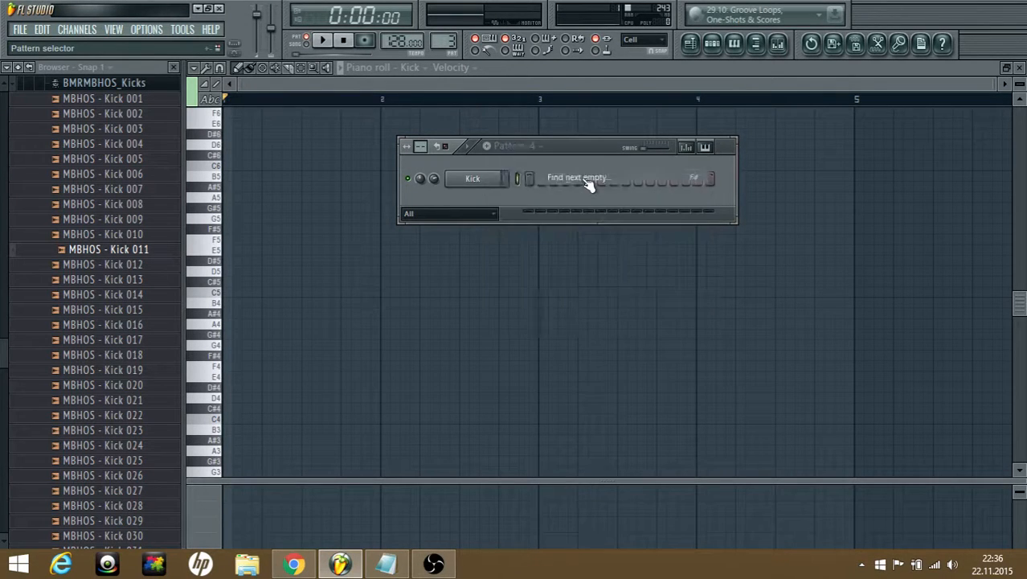
type("Snare")
key("Return")
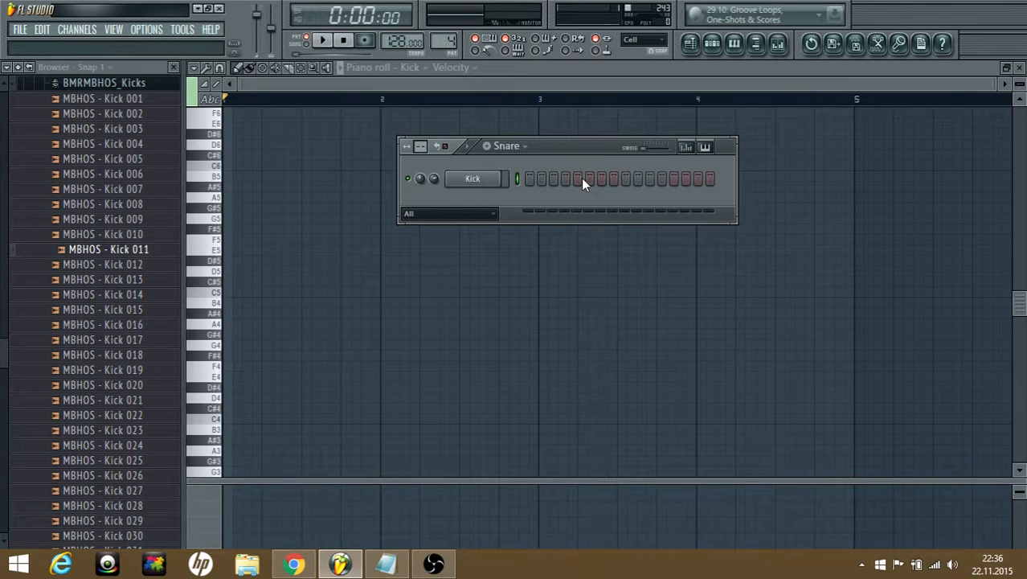
- Return to the Kick pattern and load Fruity Parametric EQ 2 in the first effect slot of the Kick channel's mixer track, Insert 1
left_click(514, 147)
left_click(524, 160)
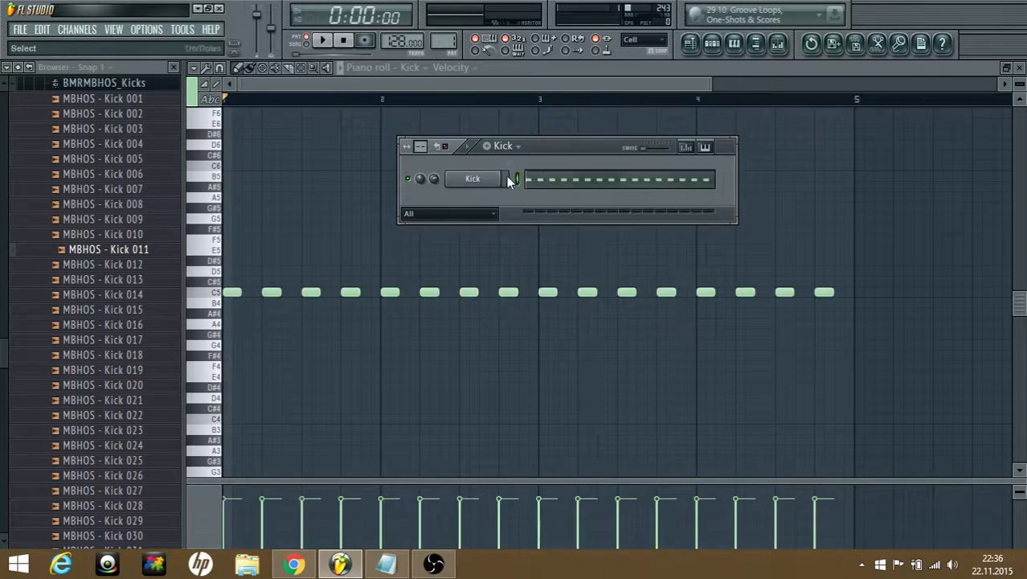
left_click(500, 178)
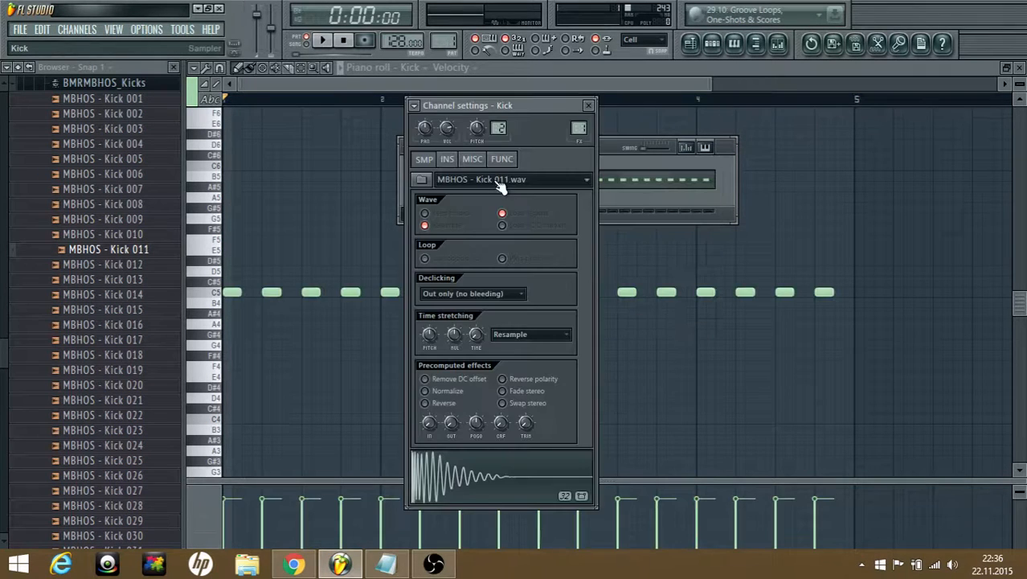
double_click(584, 133)
left_click(623, 158)
mouse_move(643, 173)
left_click(908, 21)
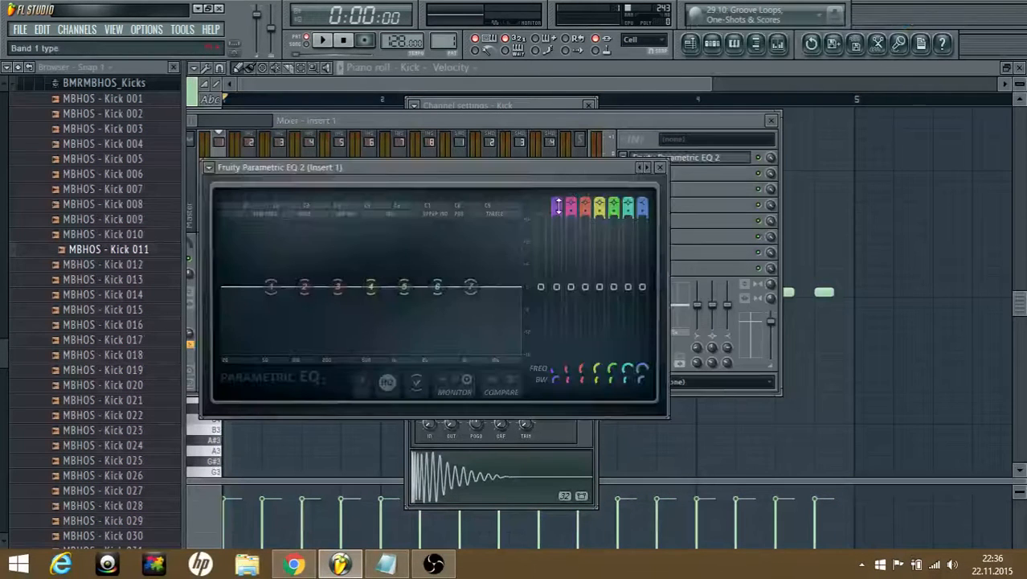
- Make EQ band 1 a steep high-pass filter and move it down to the lowest bass frequencies
scroll(558, 205, "down", 1)
scroll(559, 211, "up", 2)
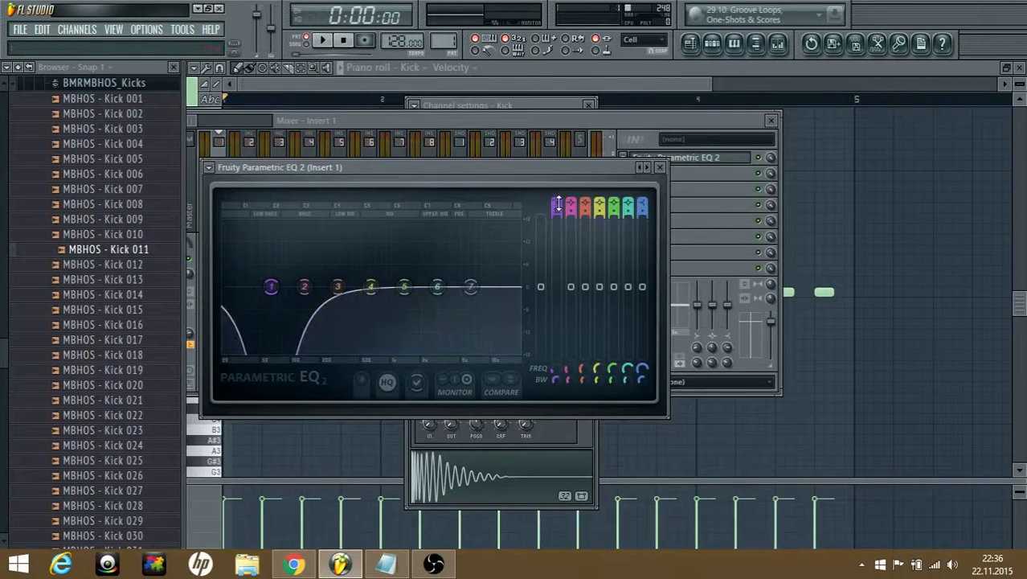
left_click_drag(558, 204, 558, 194)
left_click_drag(271, 286, 239, 351)
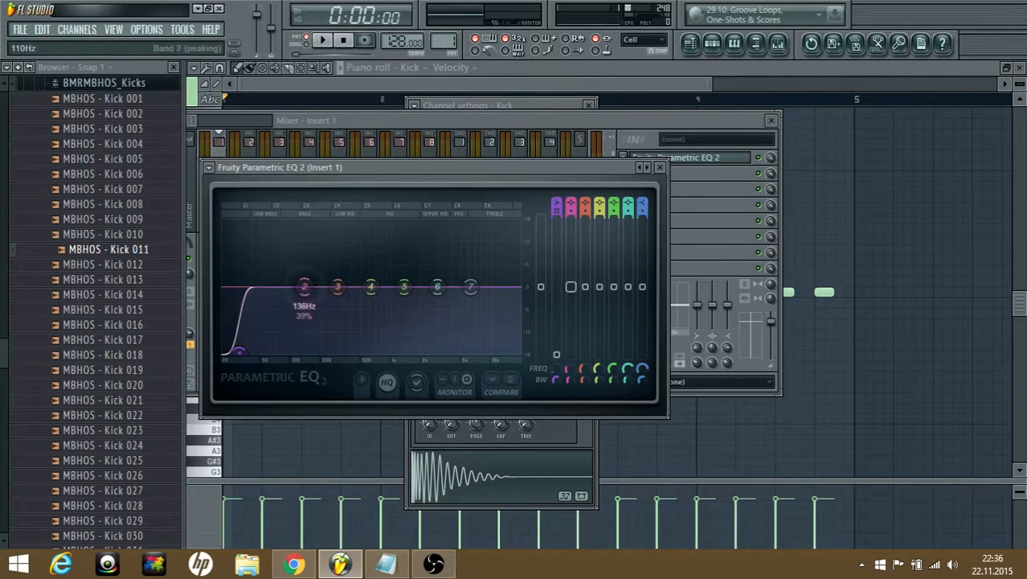
- Shift EQ bands 2 and 3 slightly lower with a small boost, and cut with band 4 at the treble end while previewing the kick
left_click_drag(304, 287, 276, 278)
key("space")
left_click_drag(338, 287, 325, 281)
left_click_drag(370, 287, 519, 319)
left_click(659, 167)
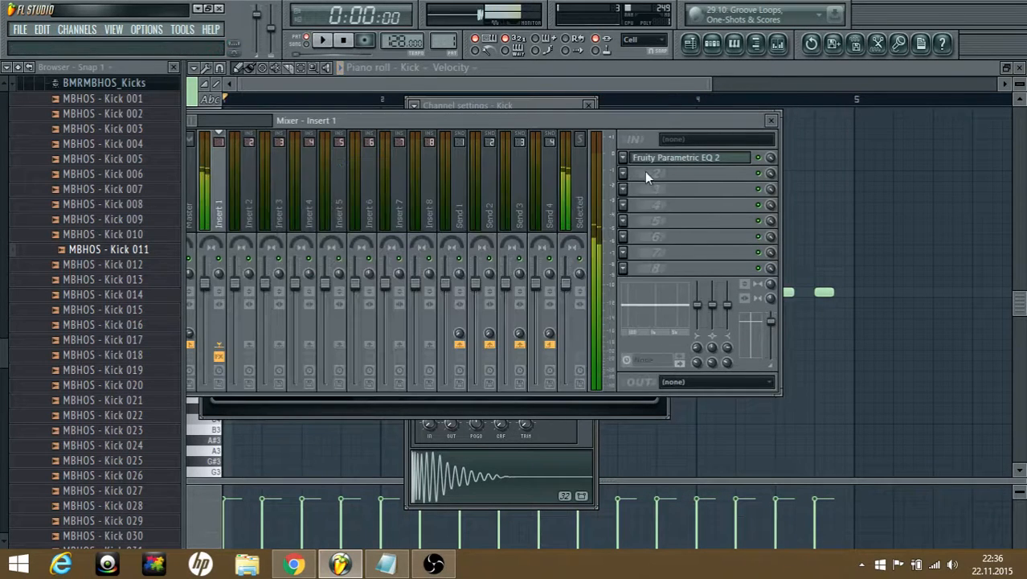
- Add Classic Compressor in Insert 1's second effect slot and adjust its knee and output level while previewing the kick
left_click(639, 172)
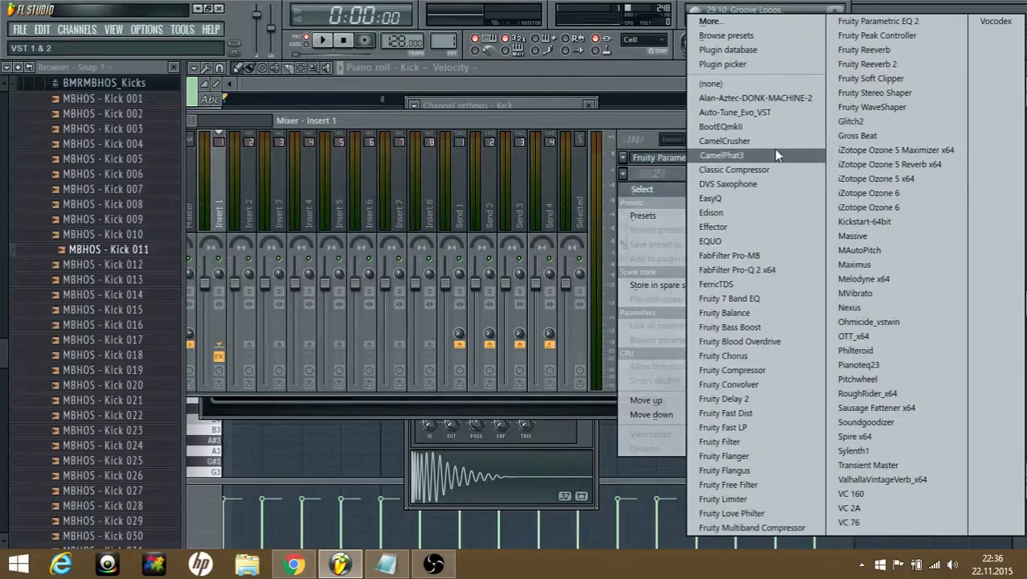
left_click(759, 167)
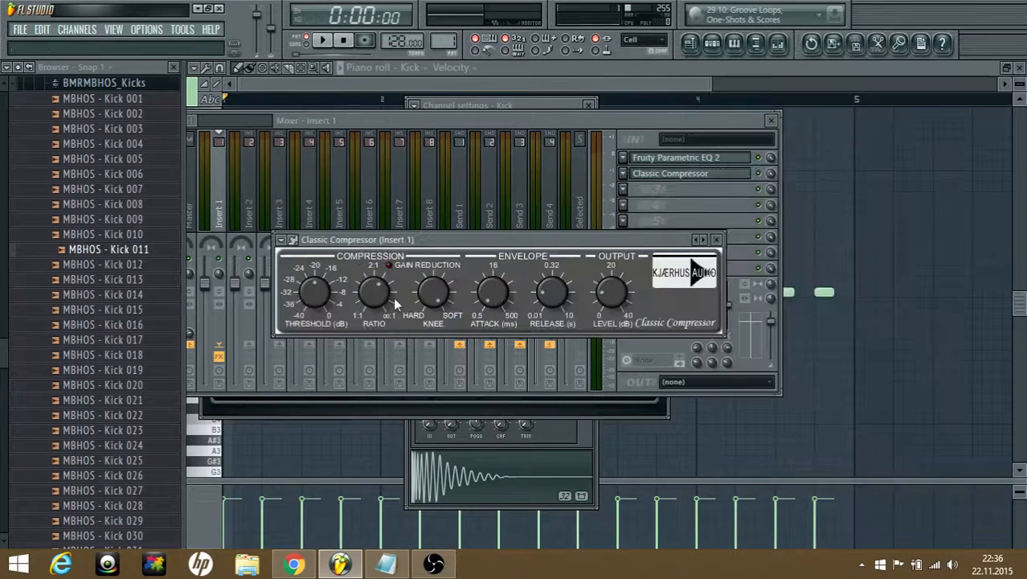
left_click_drag(428, 313, 430, 391)
mouse_move(604, 299)
key("space")
left_click_drag(608, 297, 612, 295)
key("space")
left_click(669, 192)
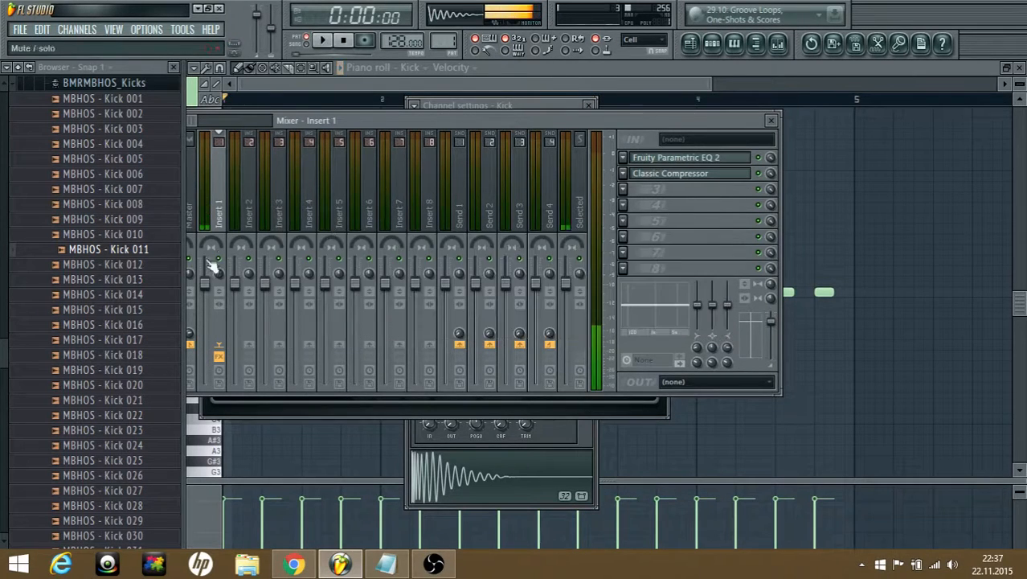
- Lower the Insert 1 volume fader and play the kick to check its level
left_click_drag(204, 282, 204, 320)
key("space")
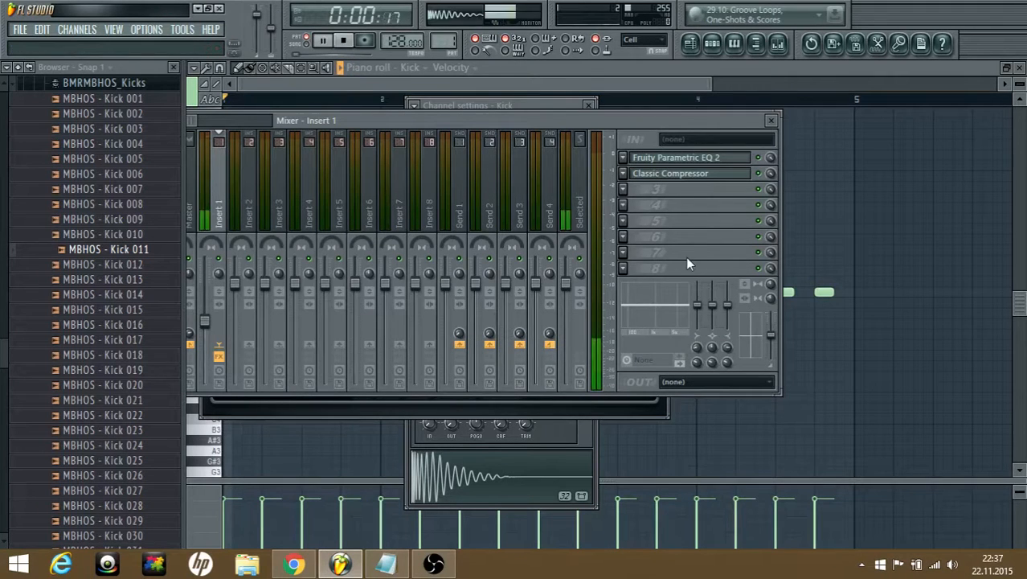
key("space")
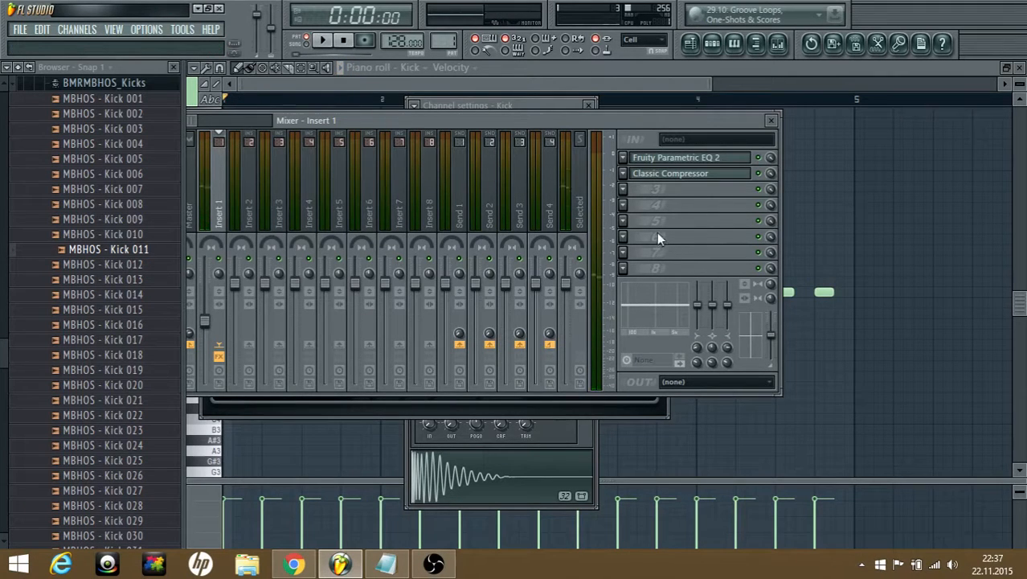
- Add a second Fruity Parametric EQ 2 in Insert 1's third effect slot and pull band 1 down to the lowest bass frequencies
left_click(630, 191)
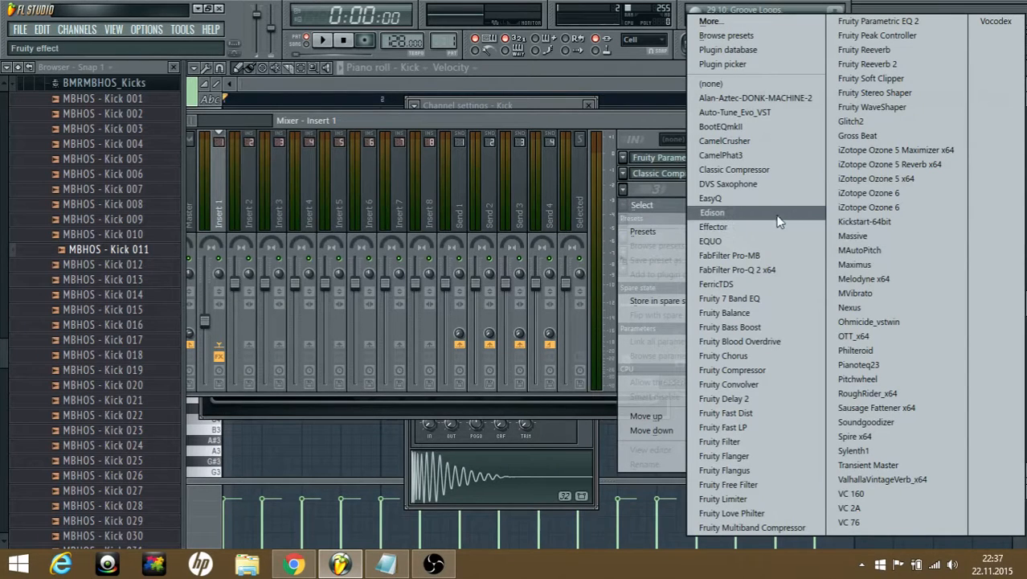
left_click(879, 21)
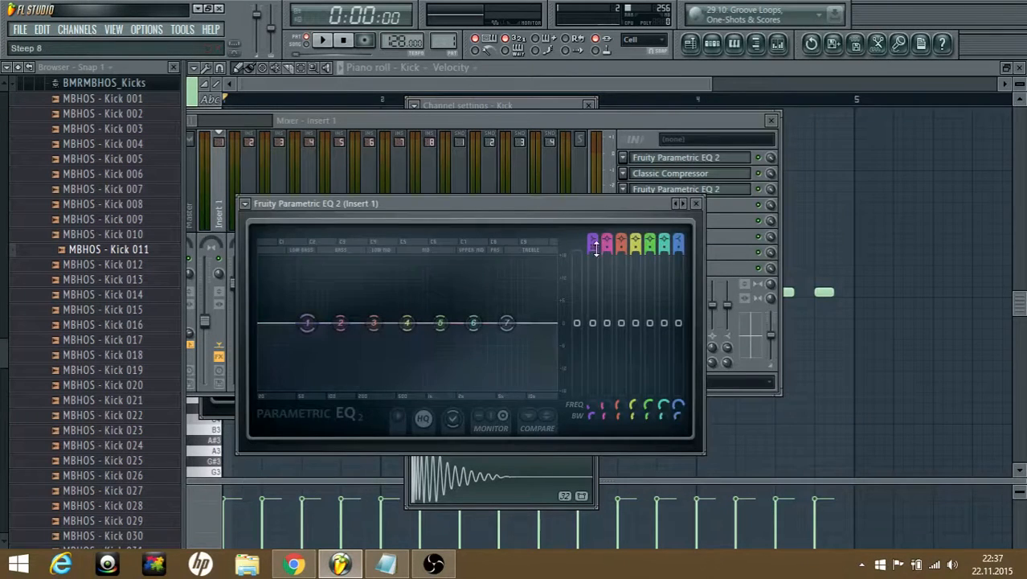
left_click_drag(307, 322, 276, 386)
- Place four consecutive Kick pattern clips on playlist Track 1, starting at bars 1, 5, 9 and 13
left_click(693, 45)
left_click_drag(414, 138, 275, 135)
left_click(392, 124)
left_click(525, 124)
left_click(651, 128)
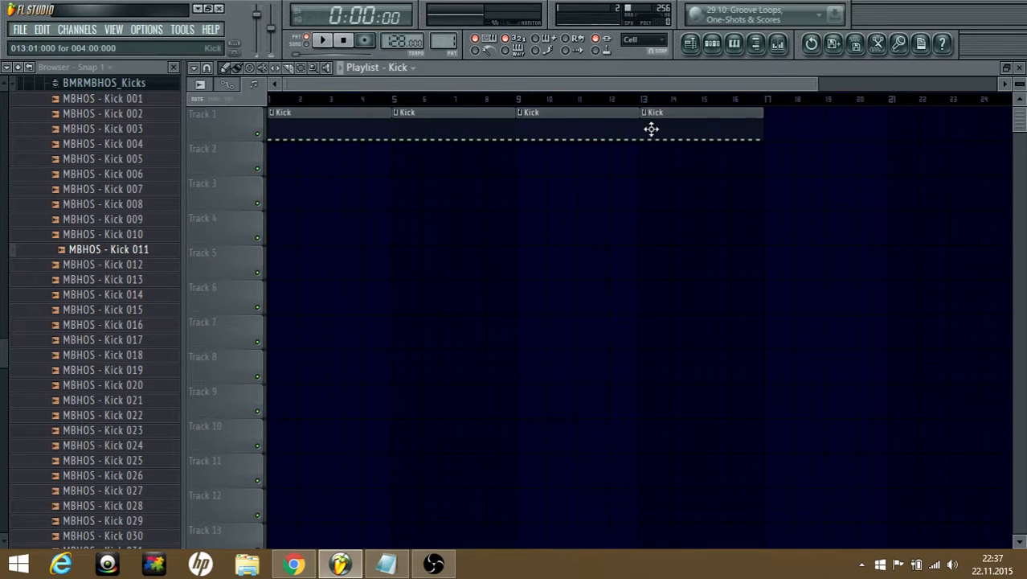
- Create the next empty pattern and name it Melody
left_click(713, 45)
left_click(503, 146)
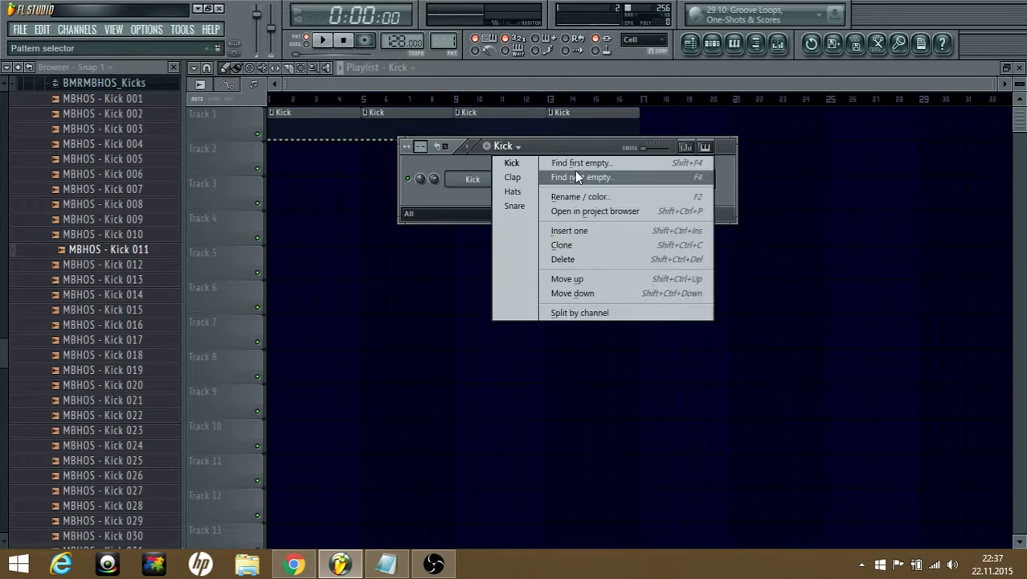
left_click(574, 170)
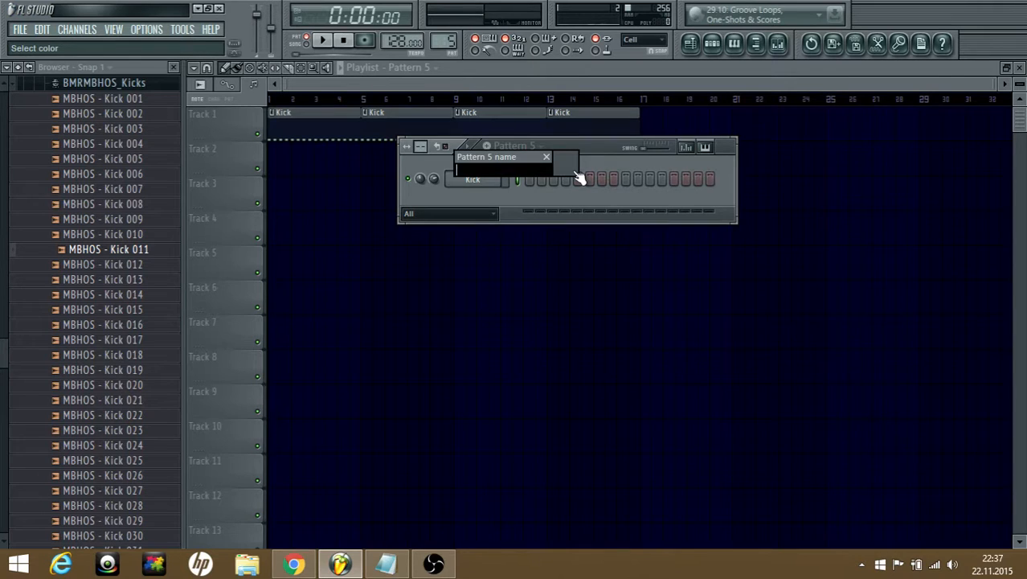
type("Melody")
key("Return")
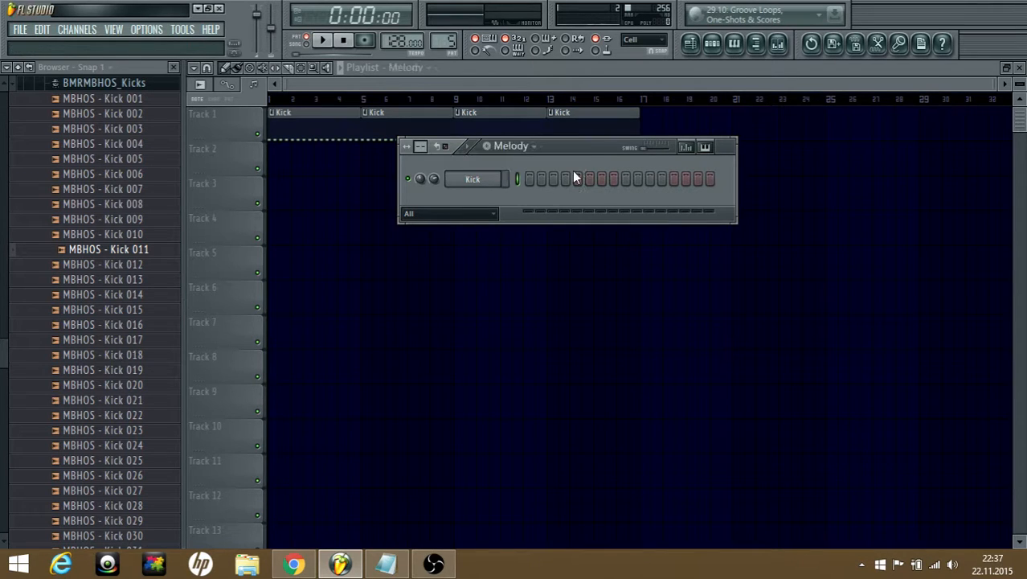
- Add the MBHOS - Kick 014 sample as a new channel, replace it with Nexus, and bring the full synth window into view
left_click_drag(74, 294, 492, 230)
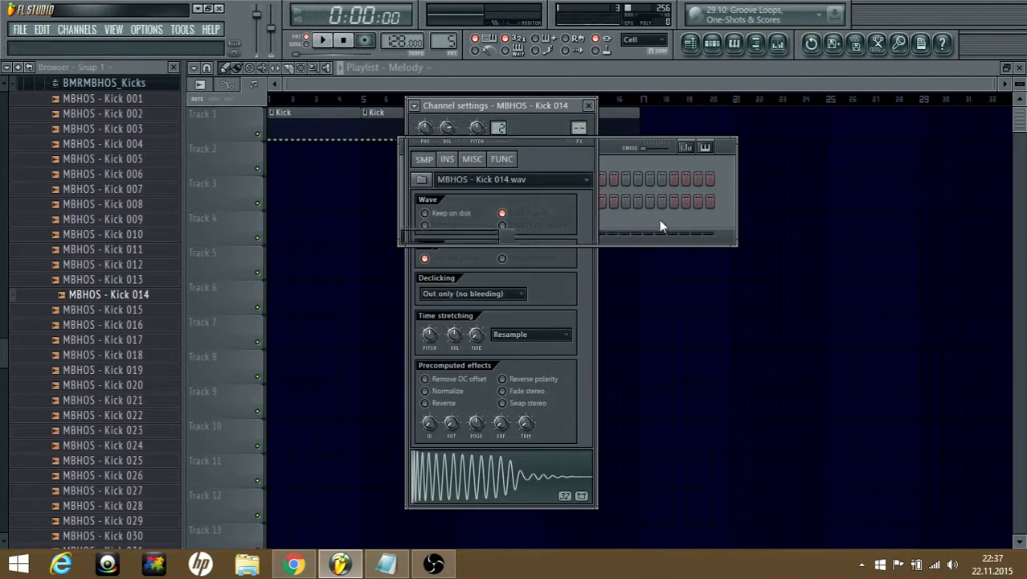
right_click(468, 201)
mouse_move(557, 374)
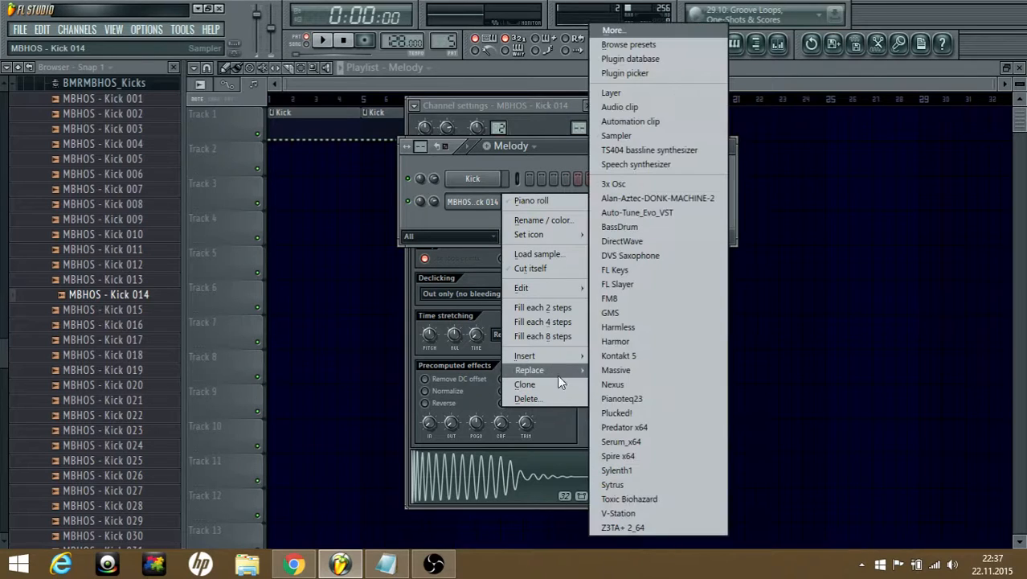
left_click(631, 388)
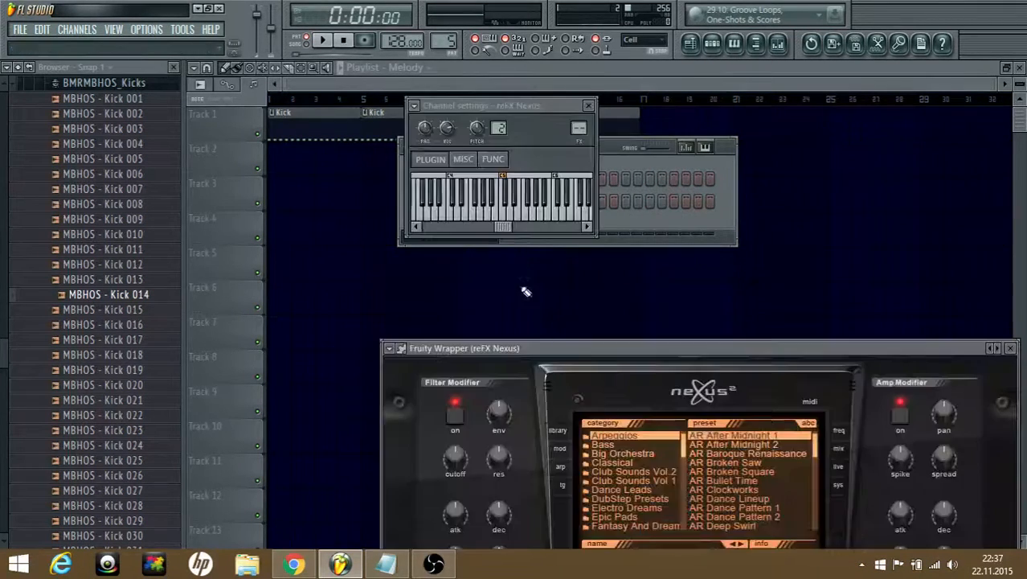
left_click_drag(572, 342, 445, 120)
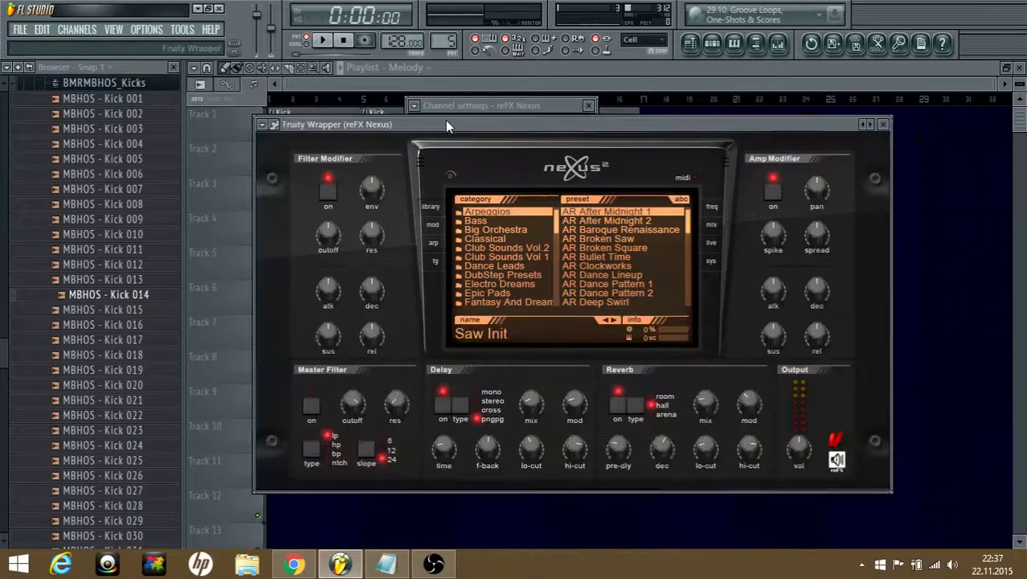
- Load the LD Dutch Style 2 preset from Nexus's Dance Leads category
left_click(521, 266)
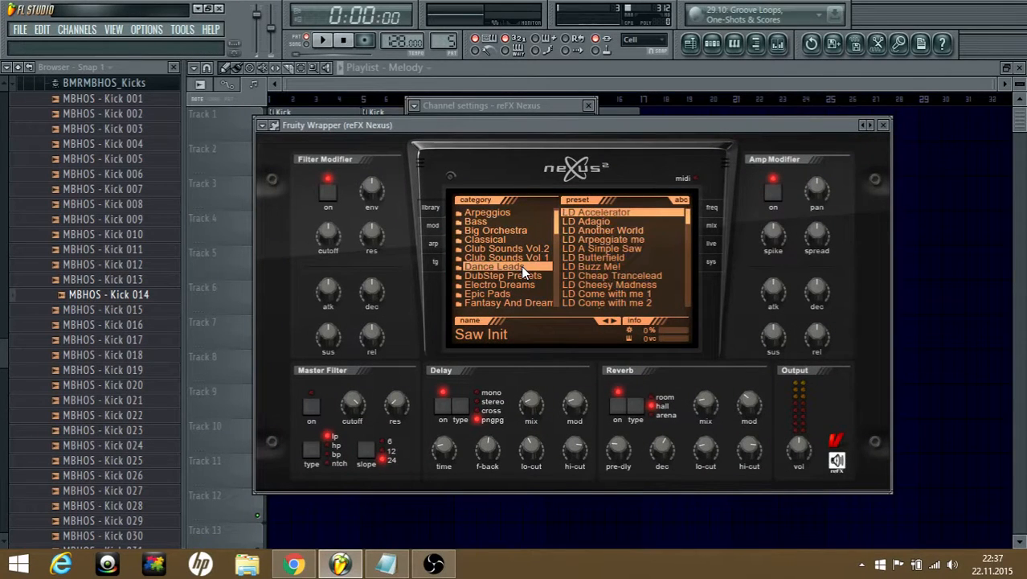
scroll(595, 271, "down", 4)
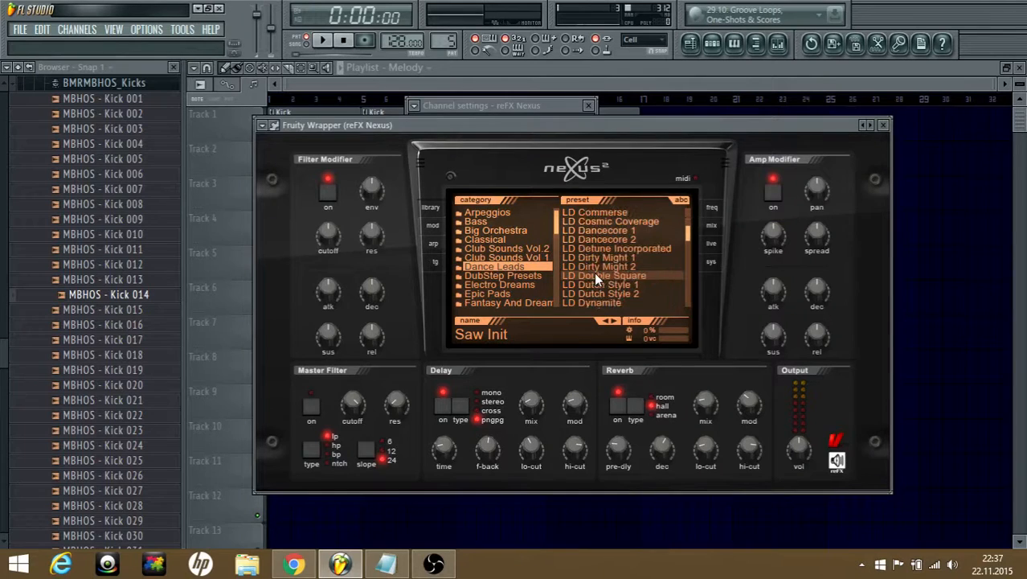
scroll(599, 278, "down", 1)
scroll(624, 273, "down", 1)
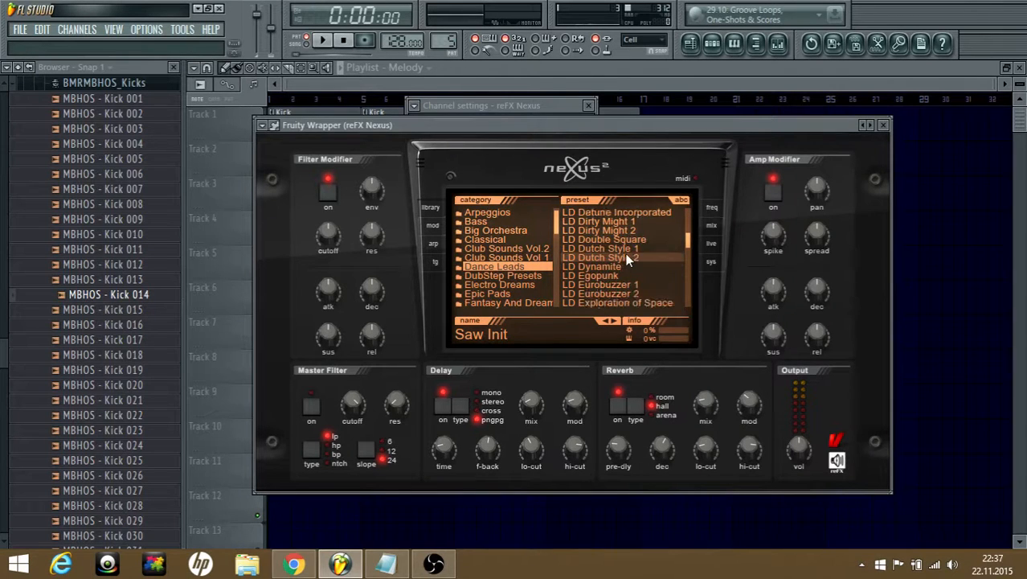
left_click(625, 256)
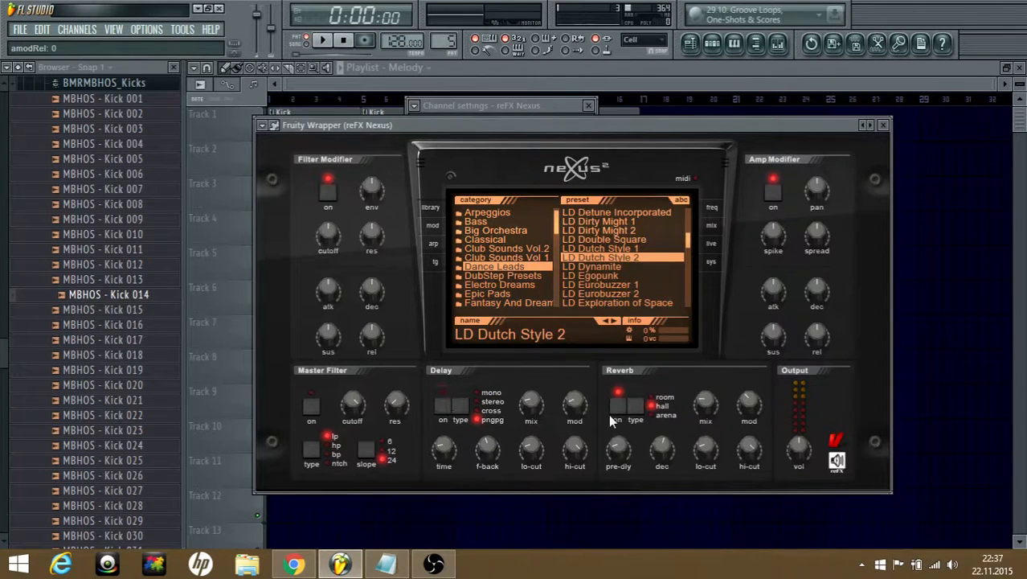
- Open the reFX Nexus channel's piano roll and place a G4 note at the start of bar 1
left_click(733, 43)
right_click(495, 201)
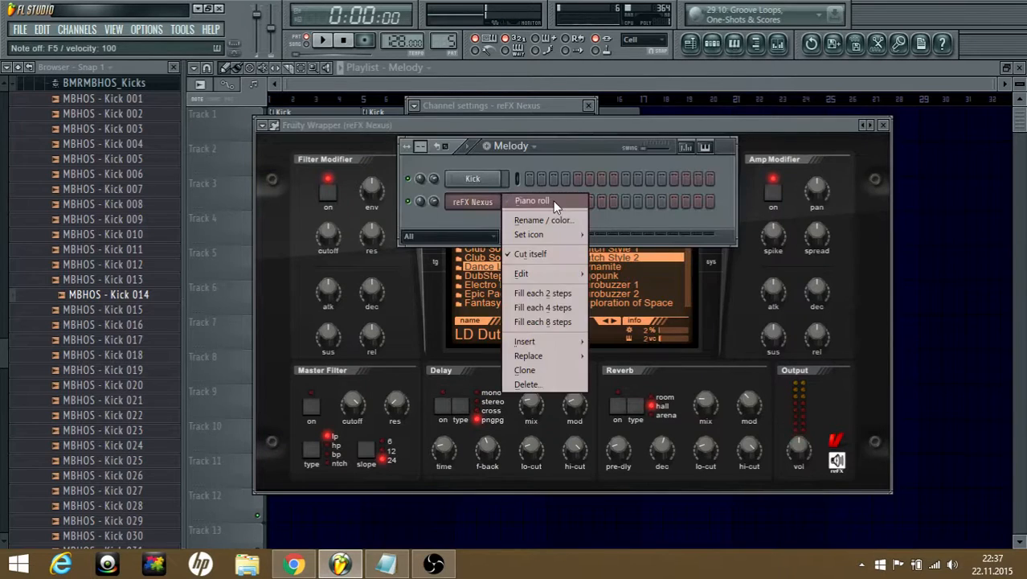
left_click(552, 201)
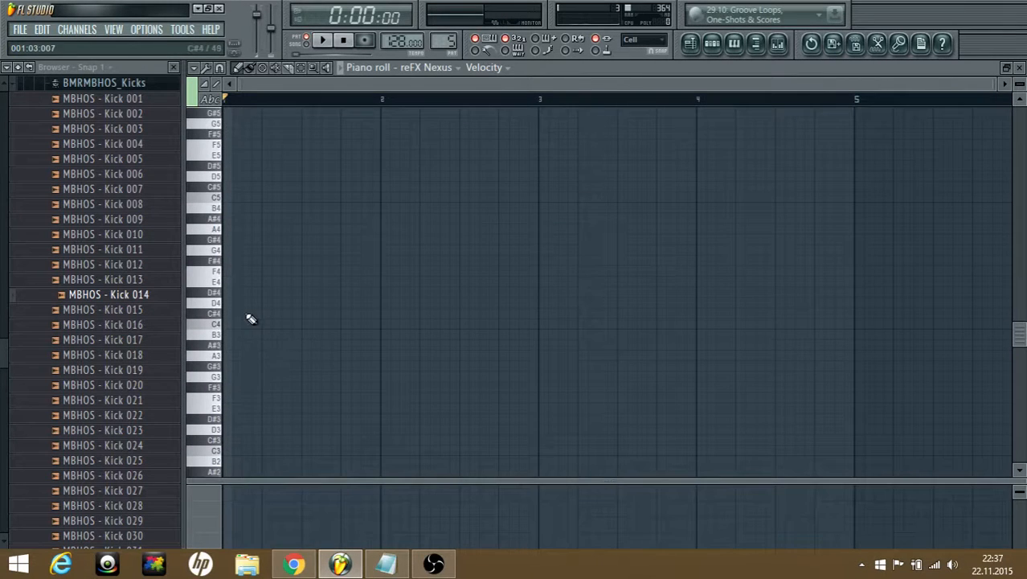
left_click(235, 250)
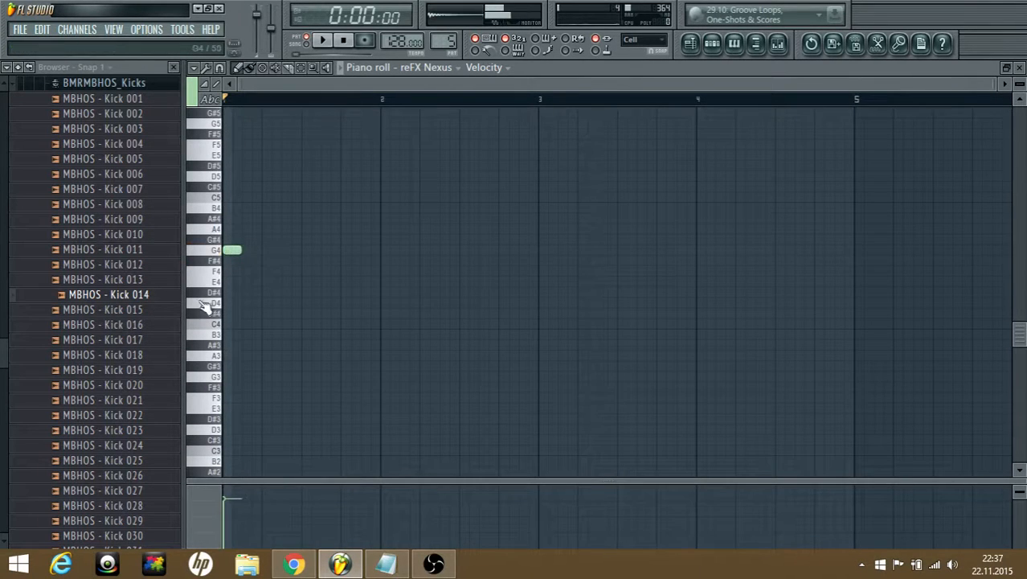
- Set the snap to 1/3 step and resize the first G4 note to one step long
scroll(205, 305, "up", 3)
left_click(643, 39)
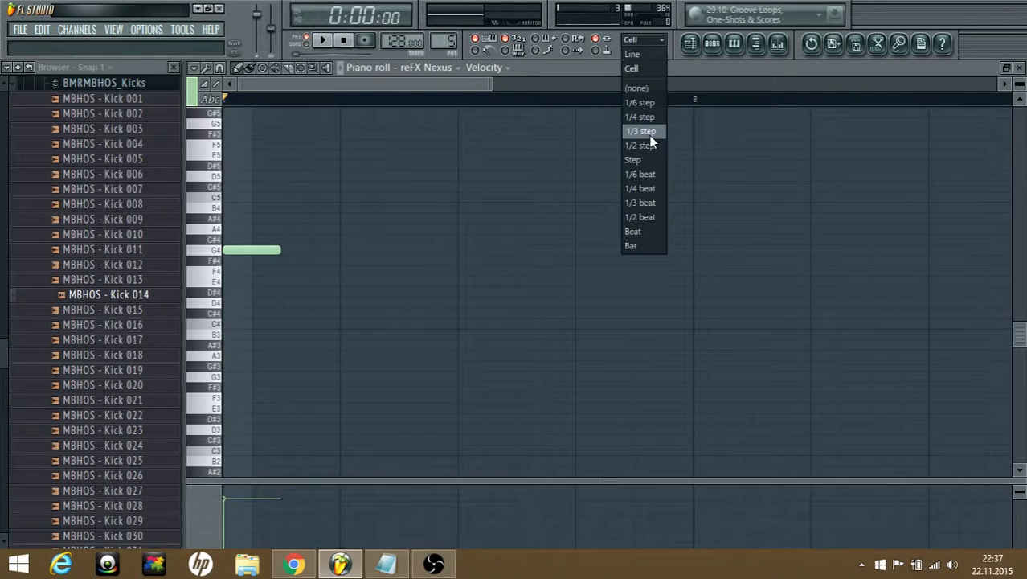
left_click(650, 135)
left_click_drag(280, 250, 311, 250)
scroll(305, 268, "down", 3)
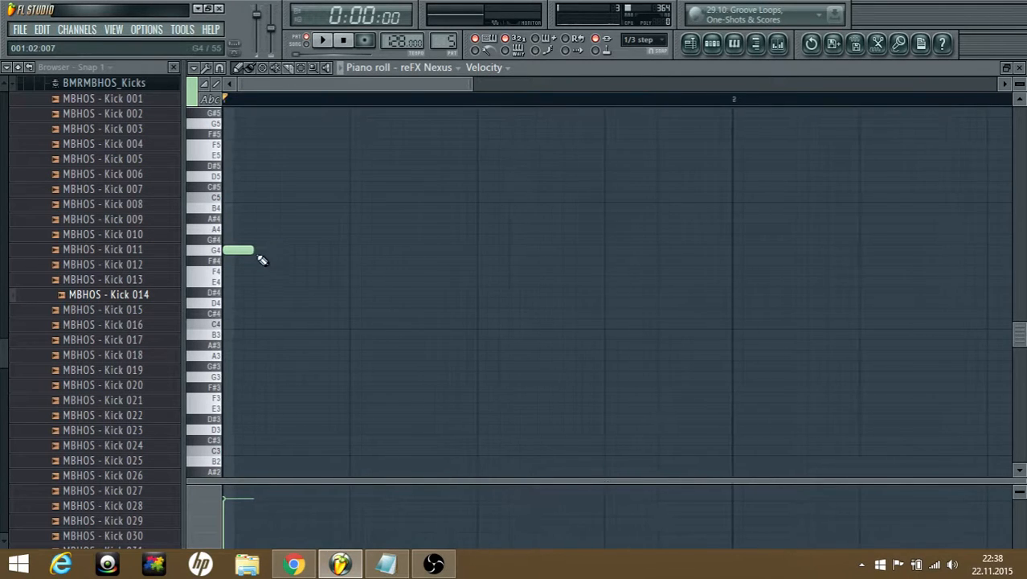
- Add three G4 notes, each 1/3 step long, after the first note within beat 1
scroll(246, 267, "up", 3)
left_click(304, 250)
left_click_drag(377, 249, 324, 250)
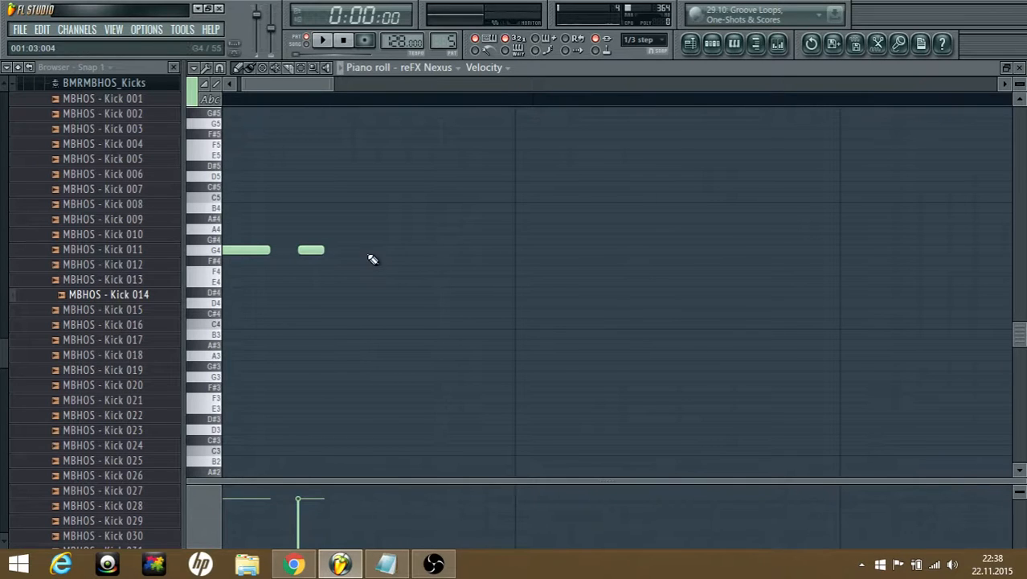
left_click(355, 250)
left_click(461, 250)
scroll(325, 243, "down", 4)
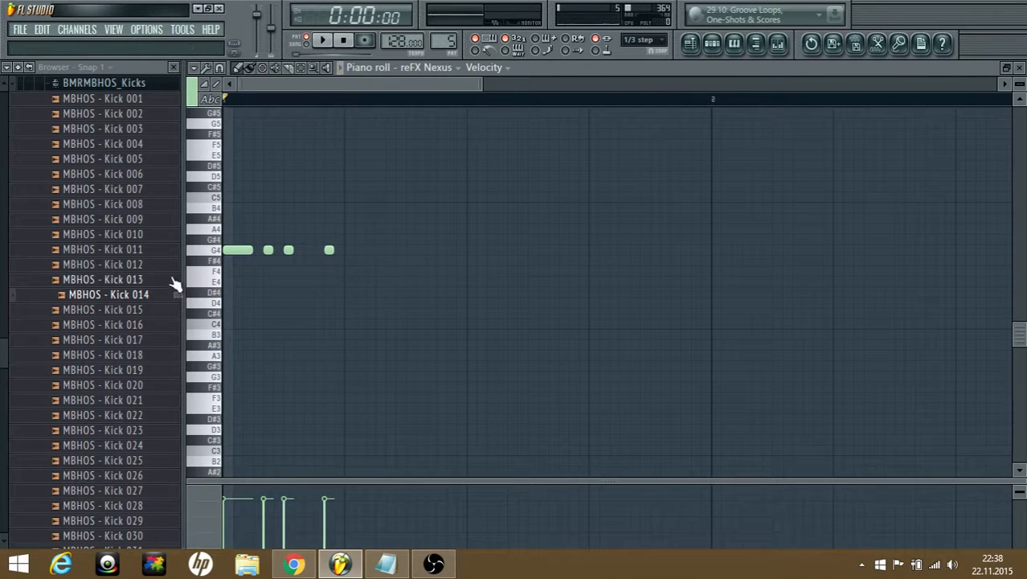
- Add two one-step G4 notes in beat 2, one on the beat and one later within it, and play the pattern
left_click(325, 38)
key("space")
scroll(422, 246, "up", 3)
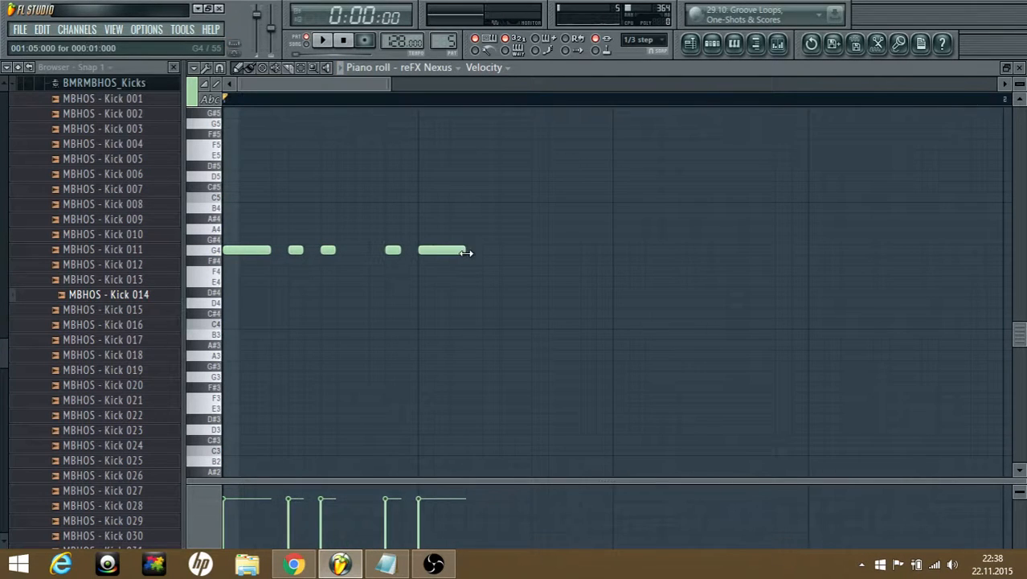
left_click(499, 254)
key("space")
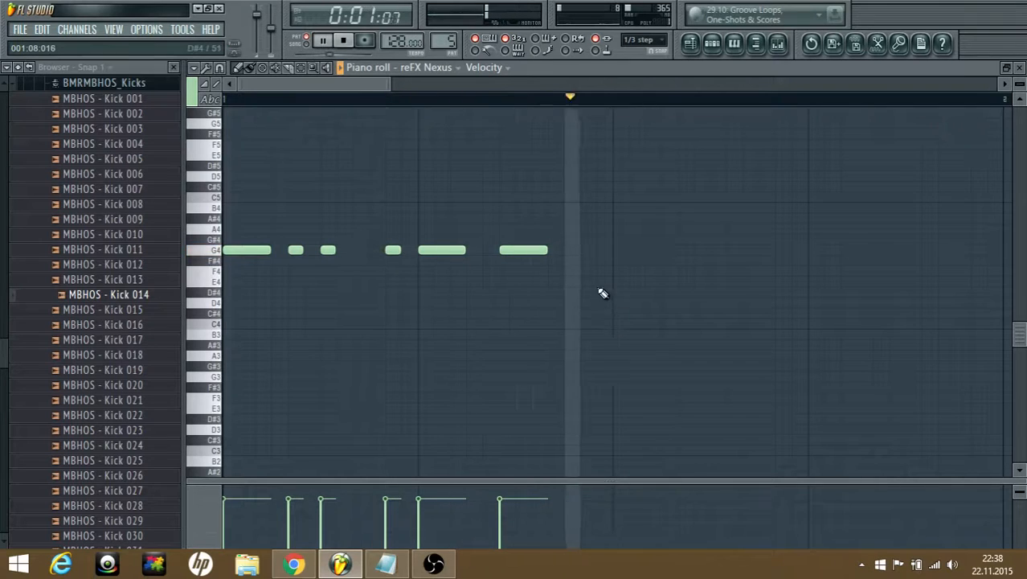
scroll(447, 259, "down", 2)
key("space")
- Add three 1/3-step G4 notes in beat 3, delete the longer note at that beat's start, and play the pattern
scroll(463, 277, "up", 4)
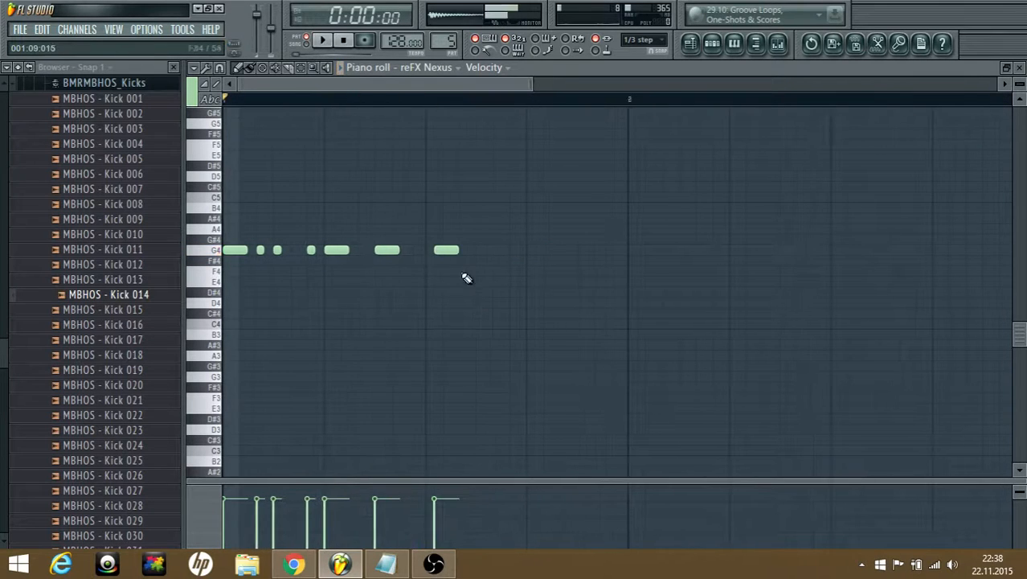
left_click_drag(423, 252, 396, 251)
left_click(458, 250)
left_click_drag(530, 252, 480, 252)
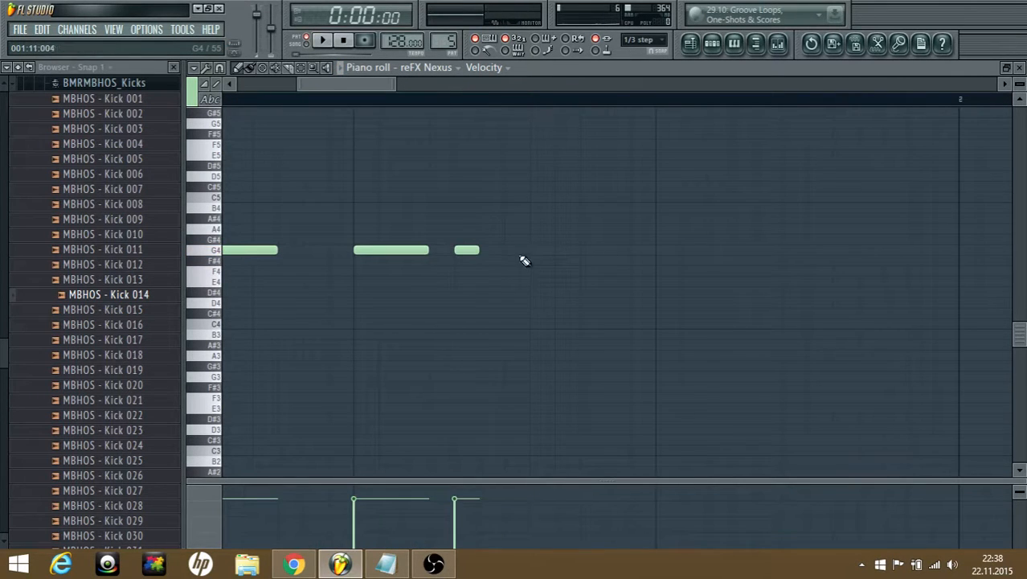
left_click(522, 250)
left_click(564, 251)
left_click_drag(564, 252, 614, 252)
key("space")
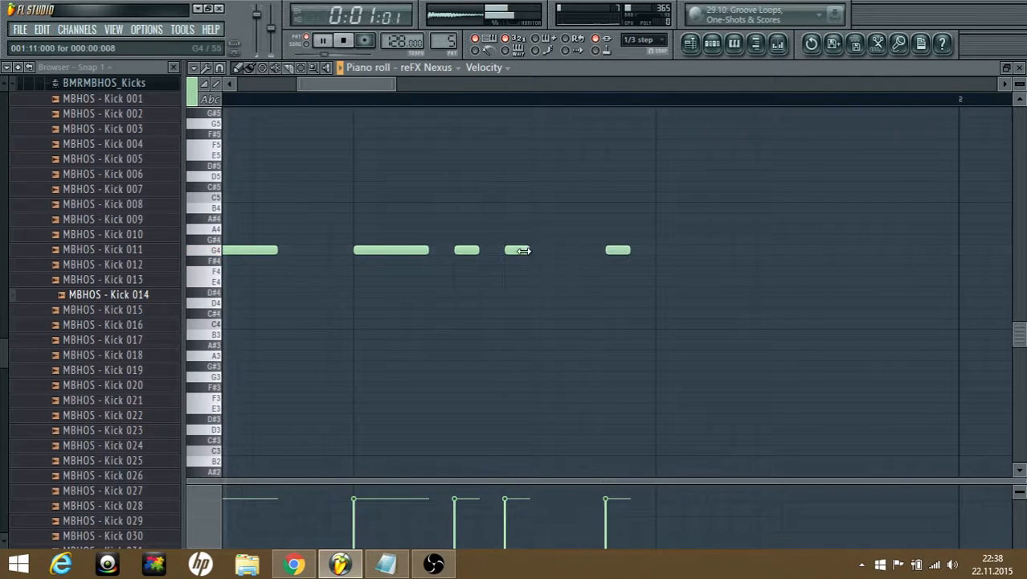
right_click(406, 250)
scroll(560, 300, "down", 3)
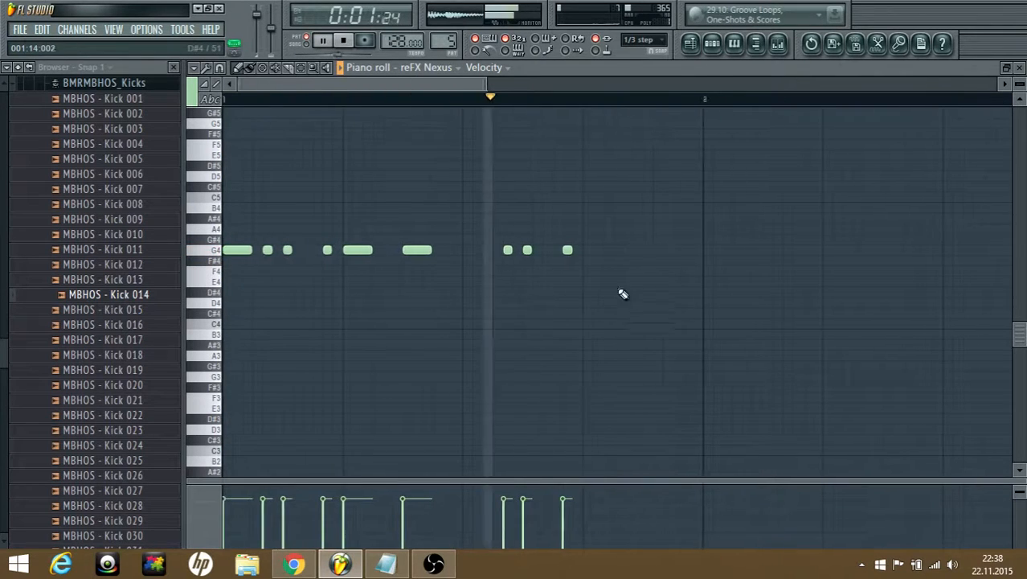
key("space")
- Fill beat 4 with a one-step G4 note followed by three 1/3-step G4 notes, and play the bar
scroll(608, 268, "up", 3)
left_click(555, 255)
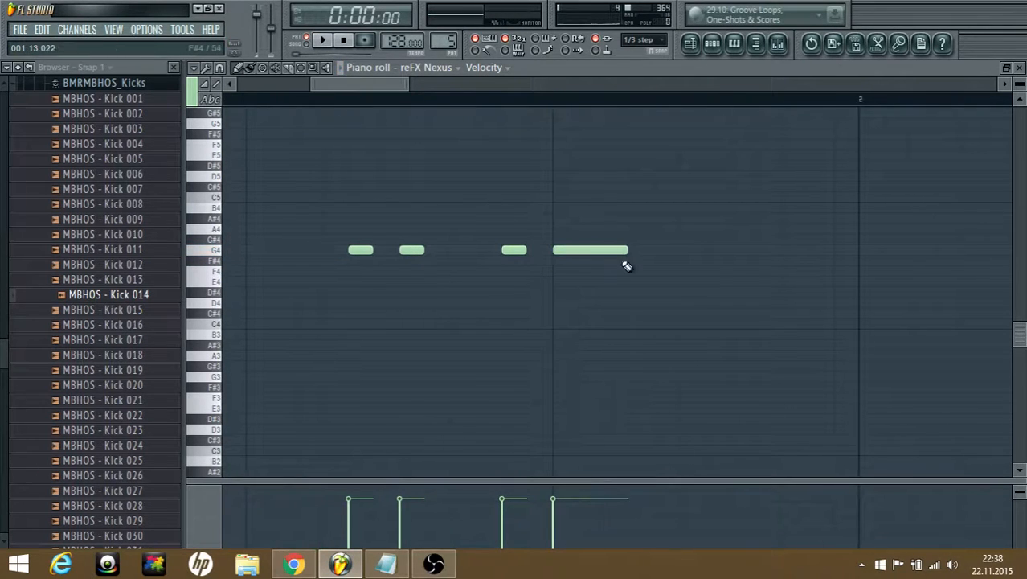
left_click(667, 251)
left_click_drag(726, 250, 679, 251)
left_click(712, 251)
left_click(800, 251)
key("space")
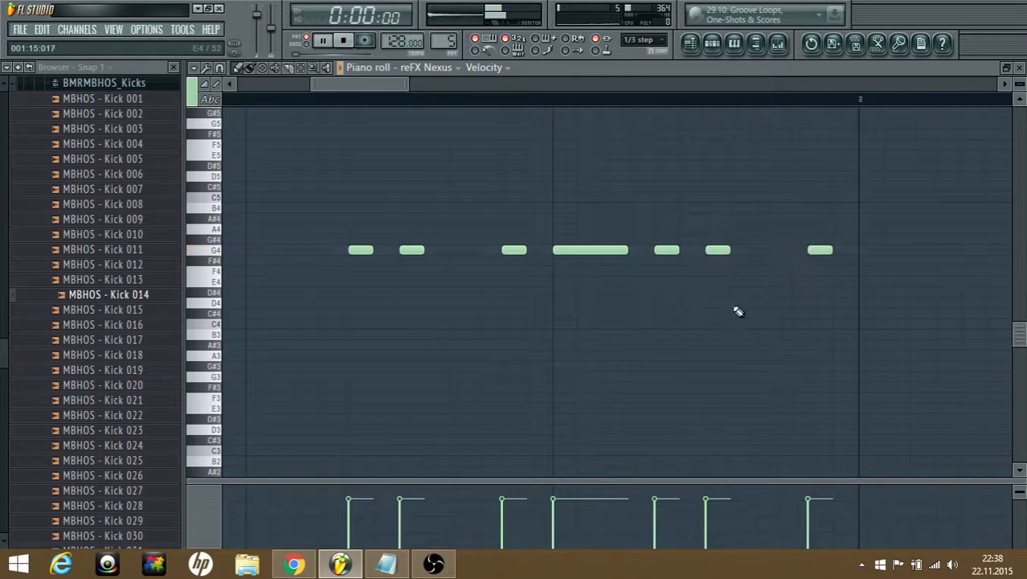
scroll(506, 265, "down", 3)
scroll(555, 322, "down", 1)
key("space")
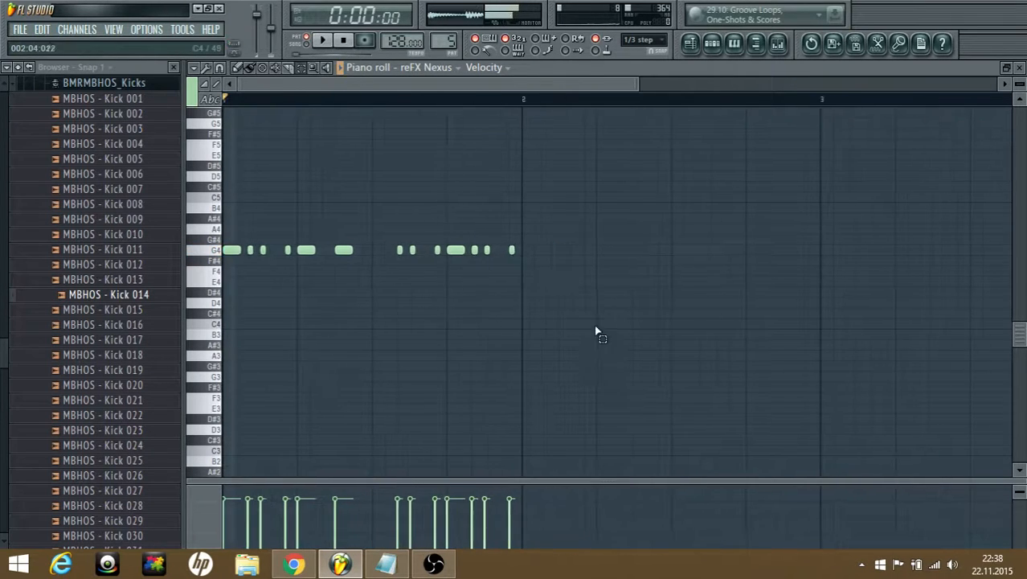
- Transpose all the melody notes in bar 1 up to A#4
key("ctrl+a")
left_click_drag(238, 249, 213, 211)
left_click(301, 71)
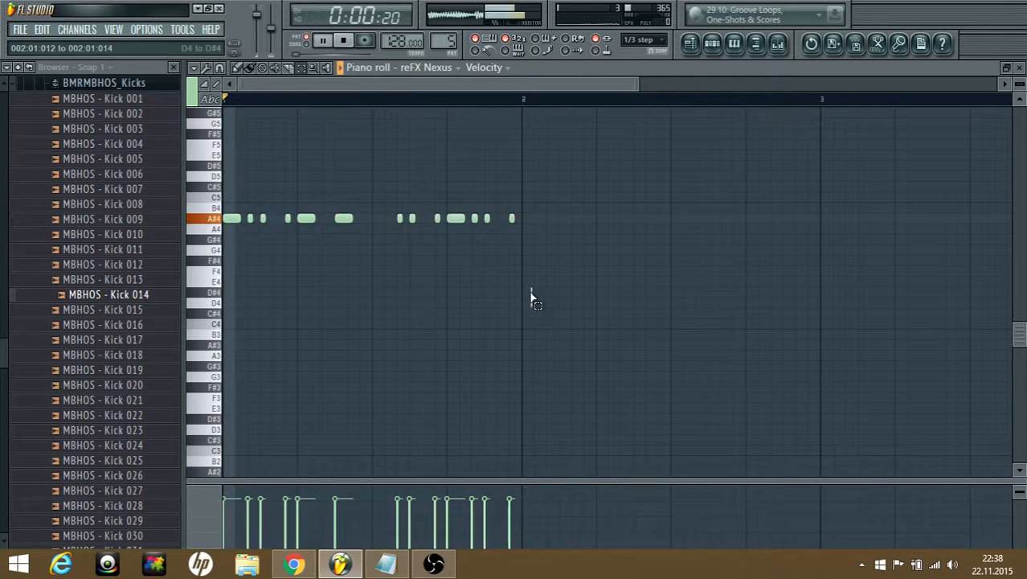
- Select the notes in beats 3 and 4 of bar 1, lower them to F#4, and play the melody
left_click_drag(529, 299, 394, 183)
left_click(249, 68)
key("space")
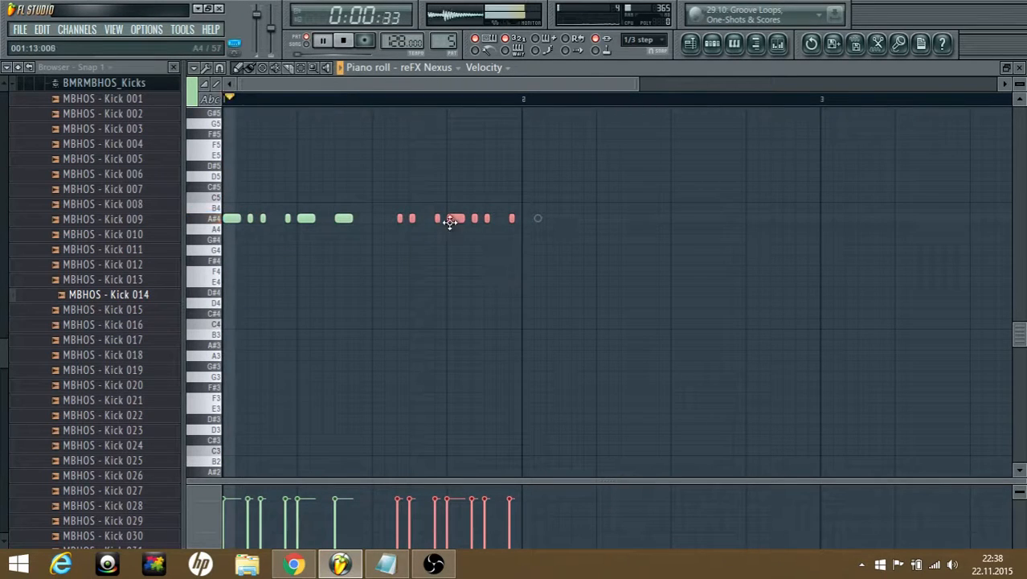
left_click_drag(450, 218, 450, 260)
key("space")
key("space")
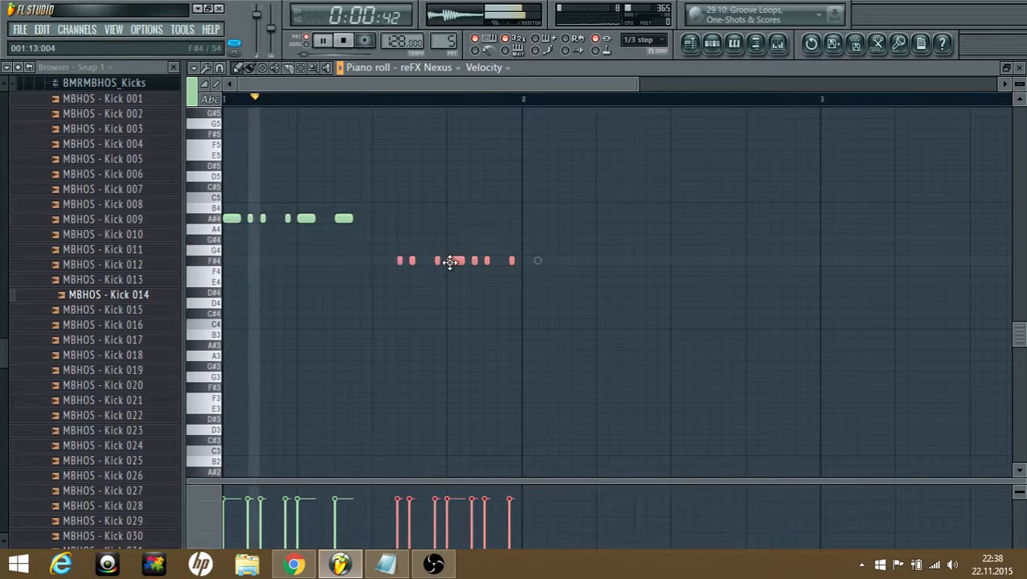
key("space")
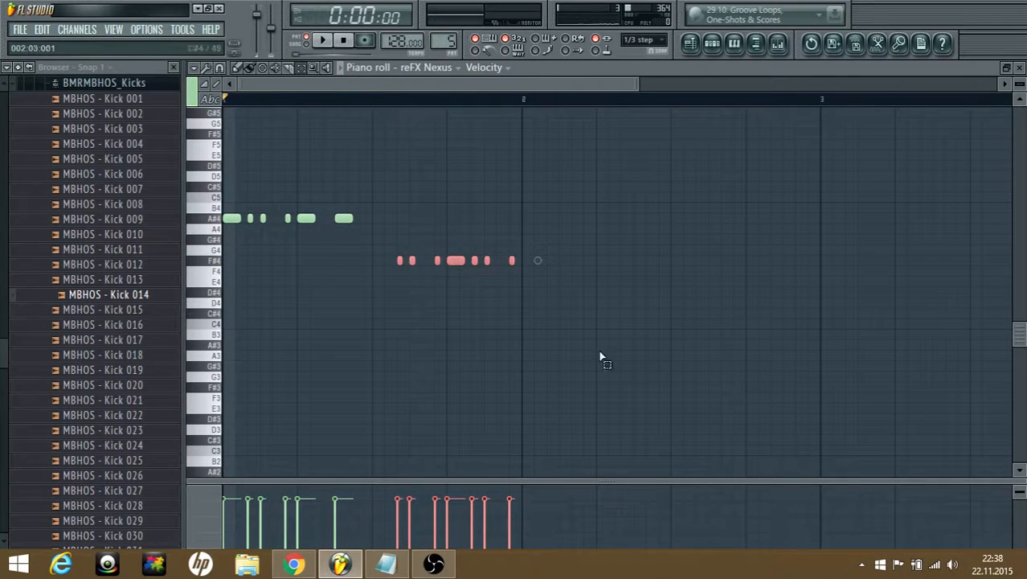
- Copy all the bar 1 notes into bar 2 and transpose the copy so its two groups sit on C#5 and A4
key("ctrl+a")
scroll(601, 357, "up", 3)
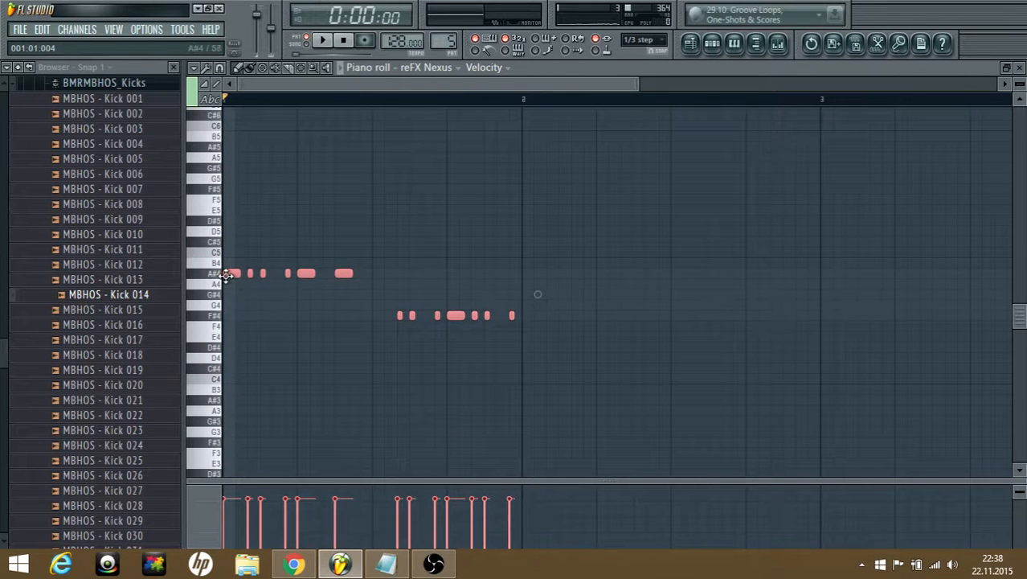
left_click_drag(226, 275, 518, 232)
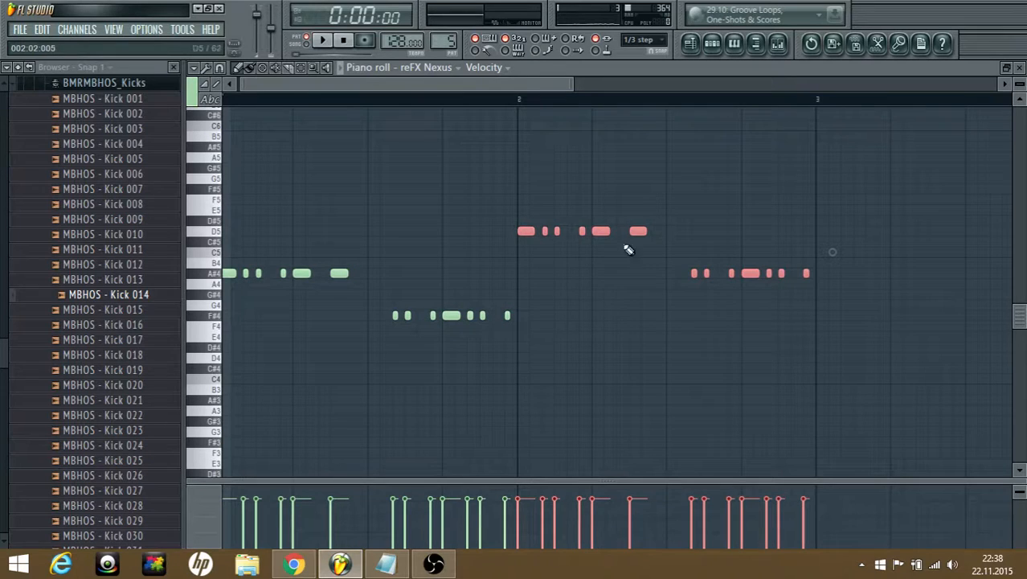
key("space")
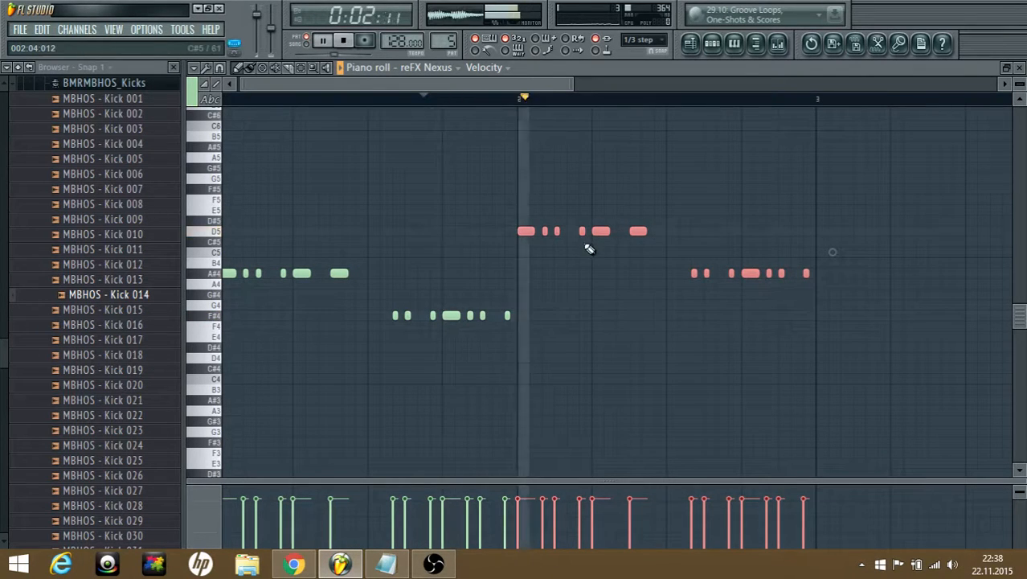
left_click_drag(600, 230, 600, 242)
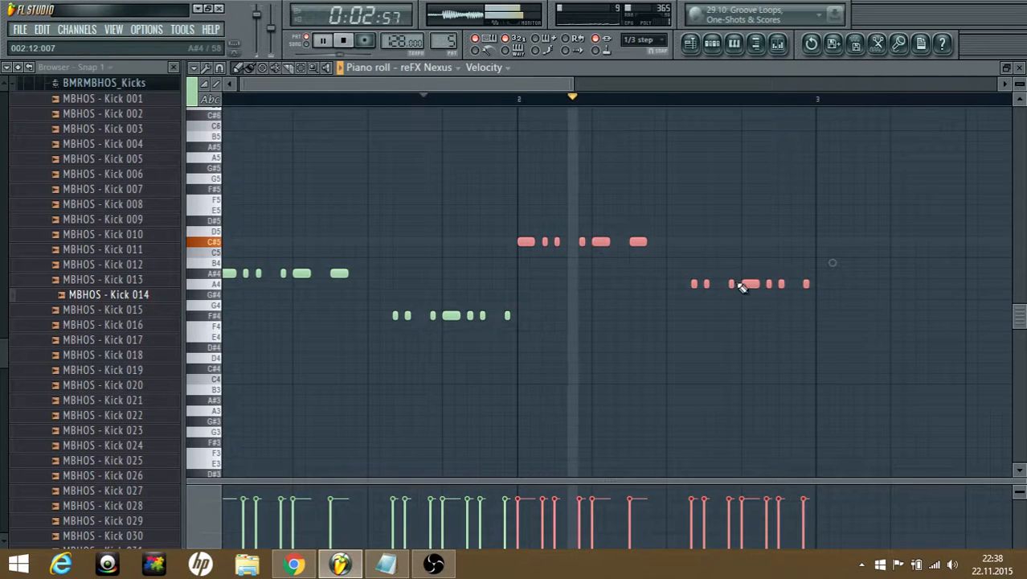
key("space")
- Lower the second group of notes in bar 2 to G#4 and play the two-bar melody
left_click_drag(681, 302, 922, 277)
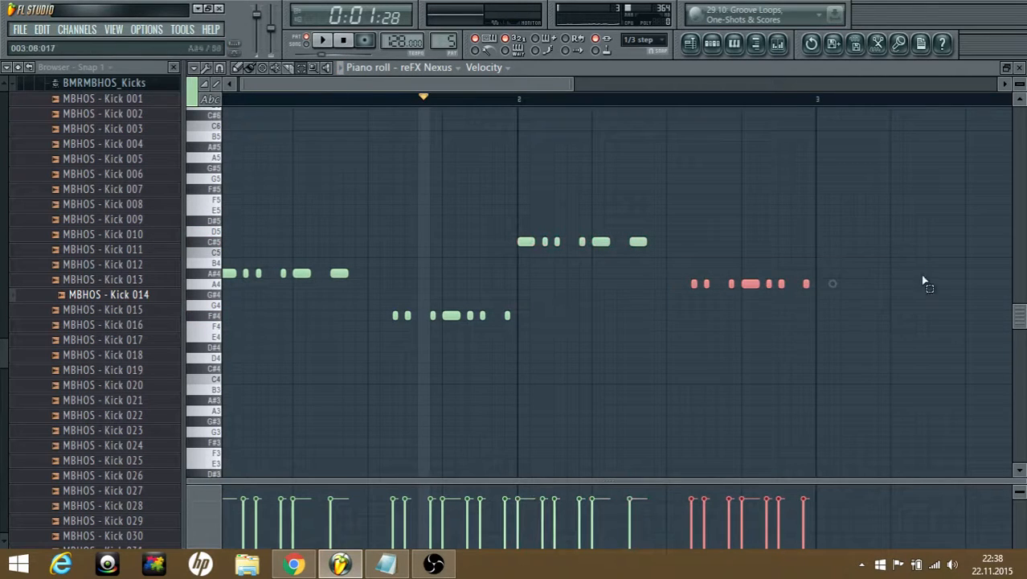
left_click_drag(749, 287, 748, 300)
key("space")
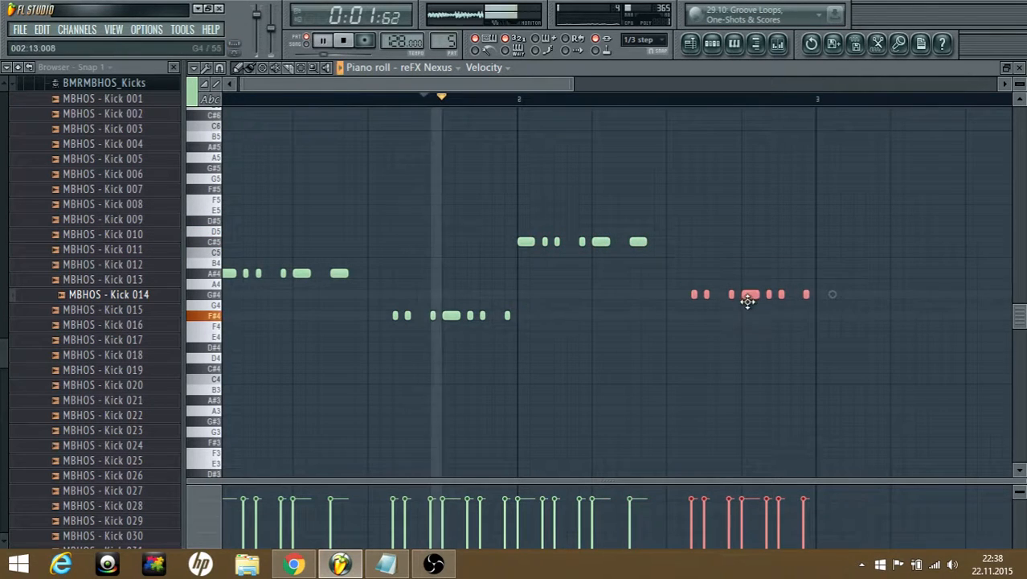
scroll(663, 303, "down", 1)
scroll(661, 301, "down", 1)
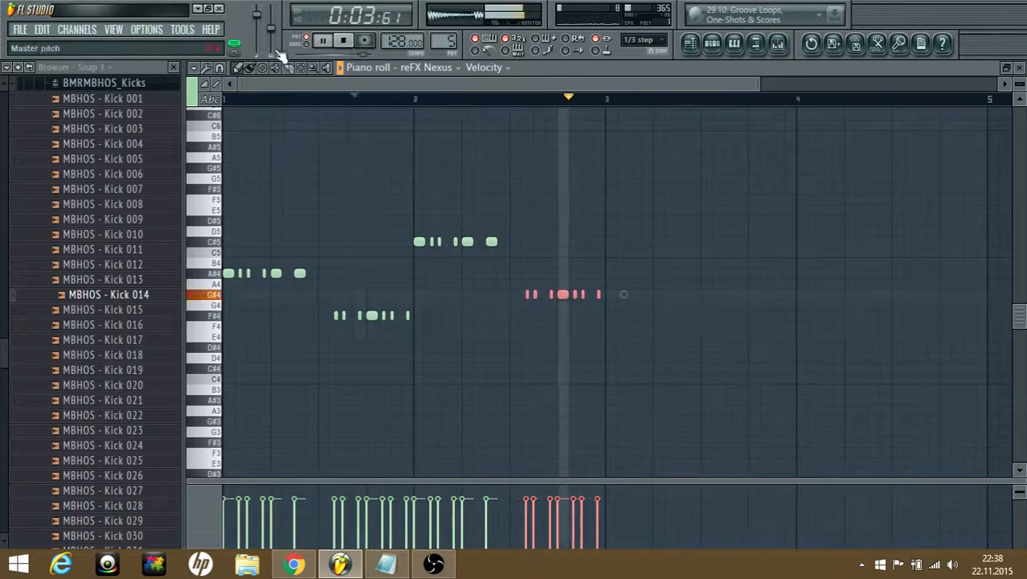
- Set the snap to Cell, copy all the melody notes three semitones higher as a harmony layer, and play it
key("space")
left_click(344, 41)
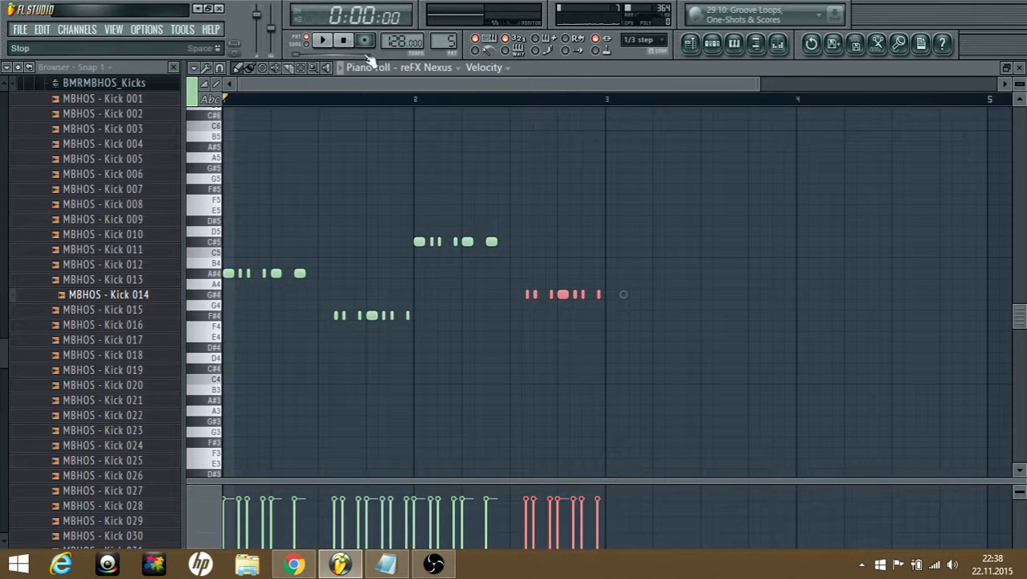
left_click(645, 48)
left_click(639, 67)
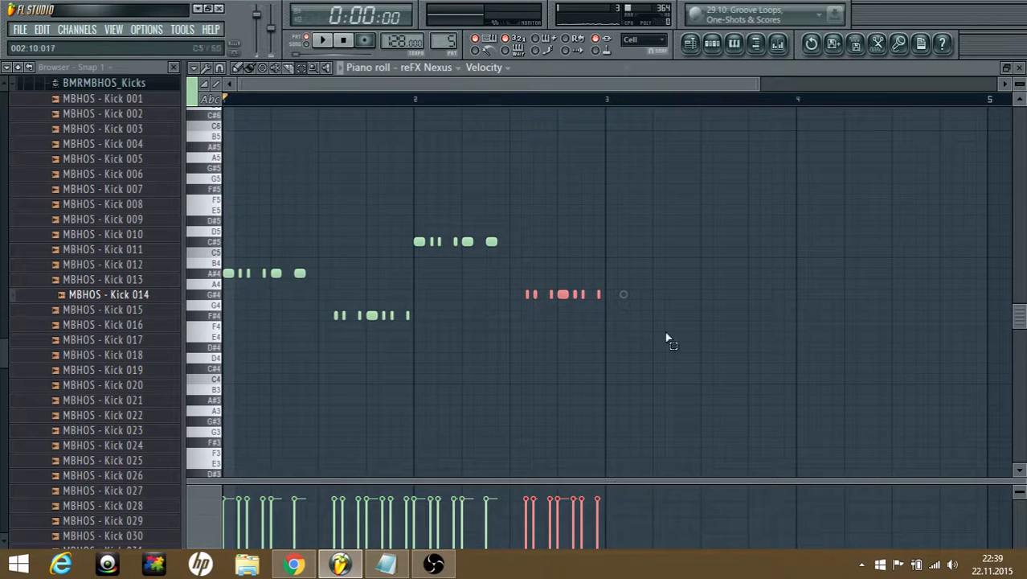
key("ctrl+a")
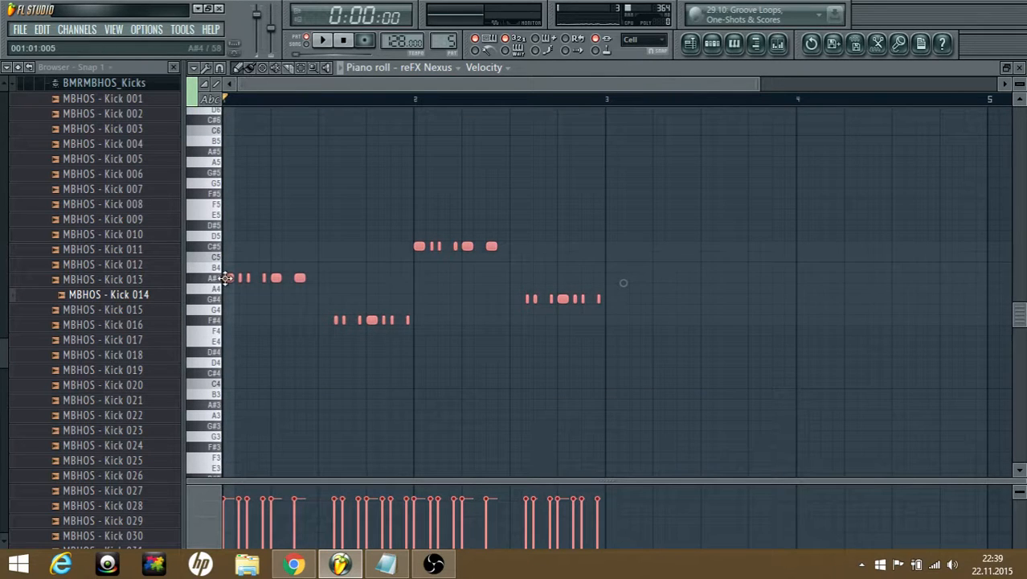
left_click_drag(228, 278, 198, 245)
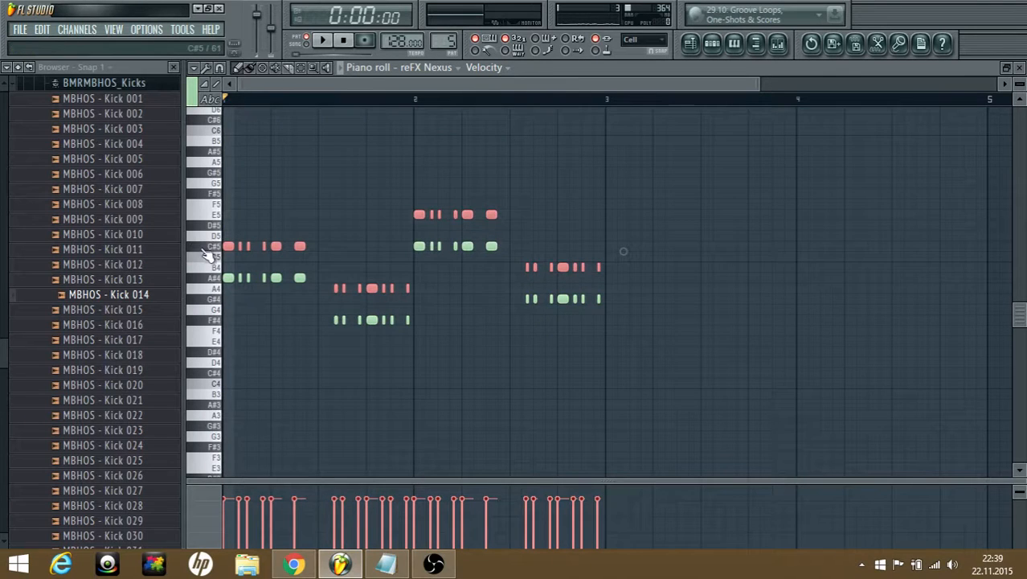
scroll(274, 245, "up", 3, "ctrl")
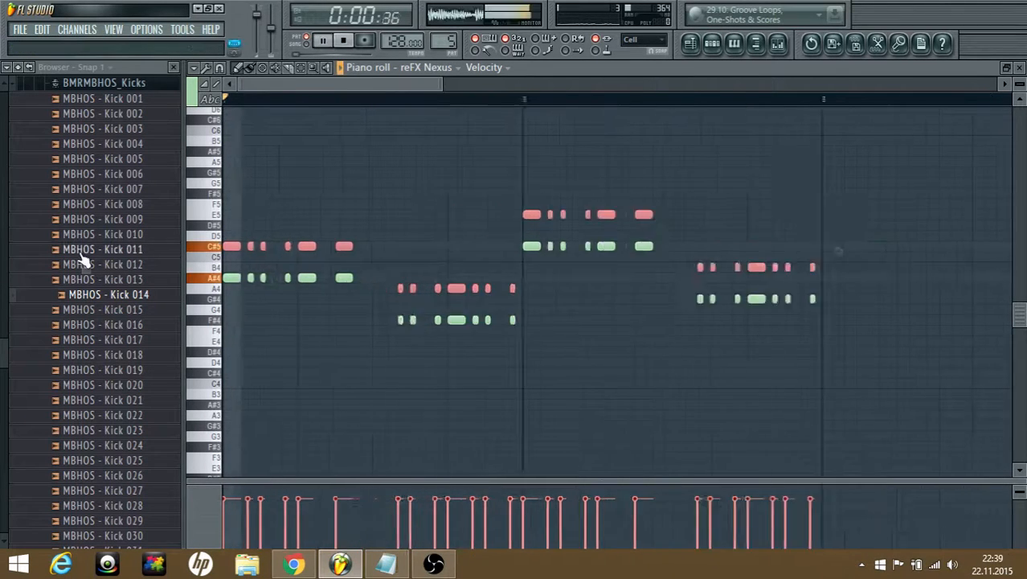
scroll(342, 276, "down", 3, "ctrl")
key("space")
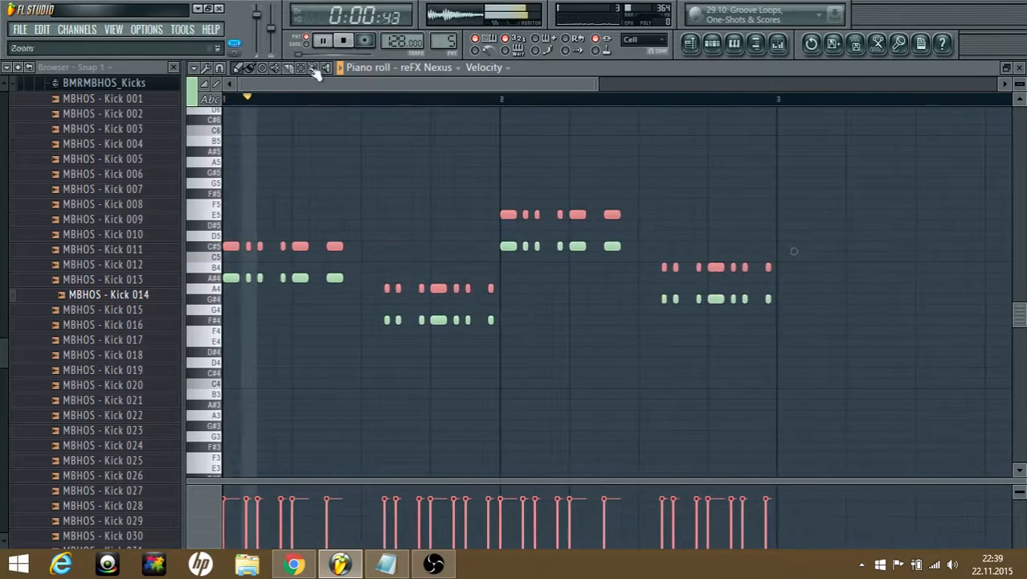
key("space")
- Raise the upper harmony notes in the second group of bar 1 to A#4
left_click_drag(380, 282, 566, 303)
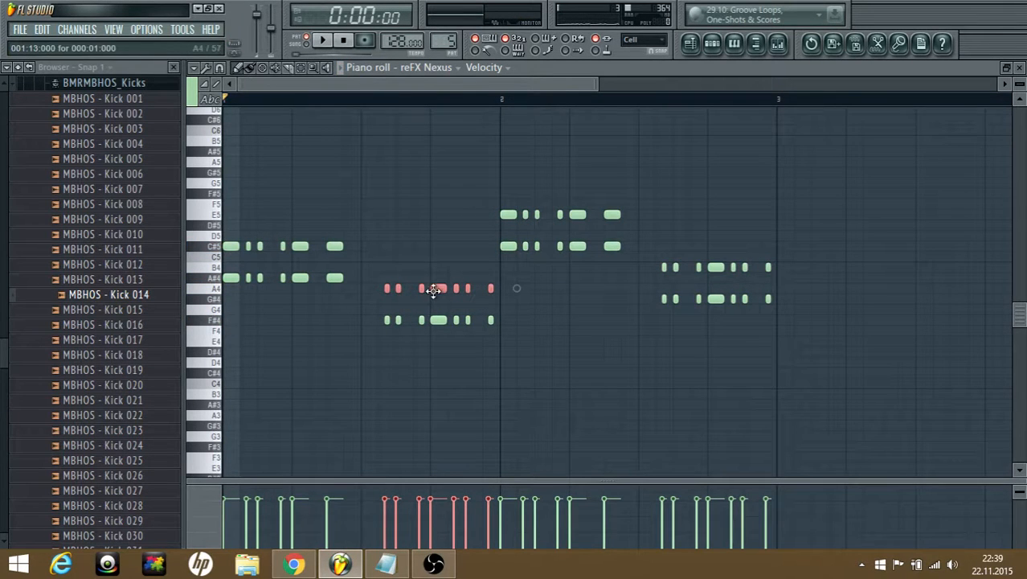
left_click_drag(433, 290, 432, 279)
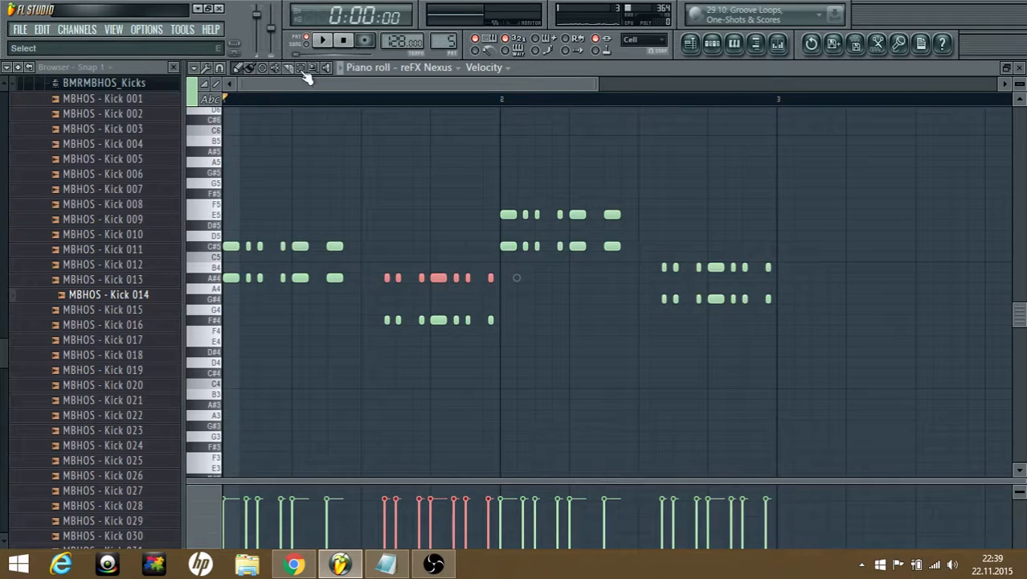
left_click_drag(456, 241, 622, 189)
left_click_drag(410, 328, 606, 243)
left_click_drag(520, 293, 474, 347)
left_click(516, 406, "ctrl")
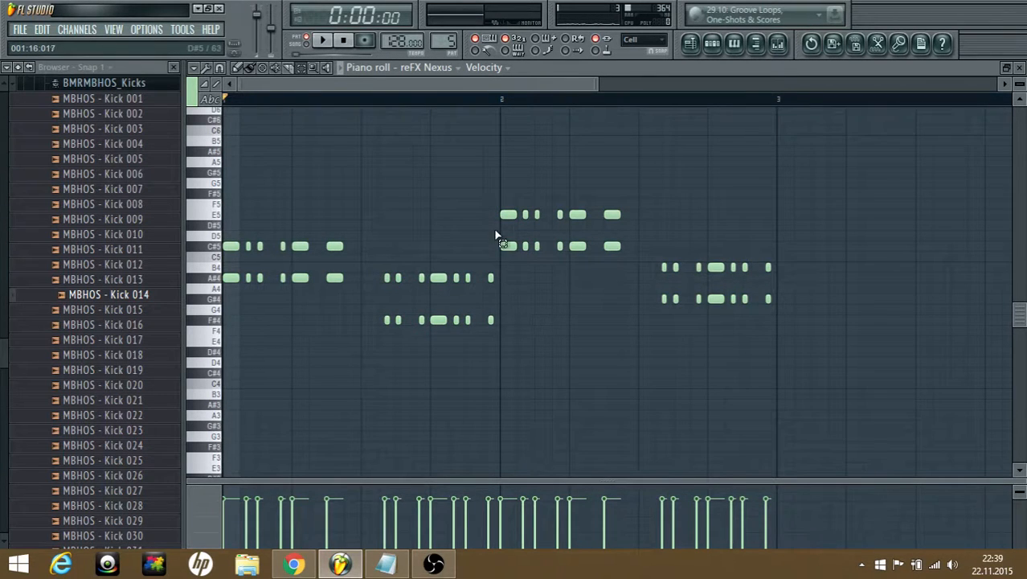
left_click_drag(482, 228, 674, 218)
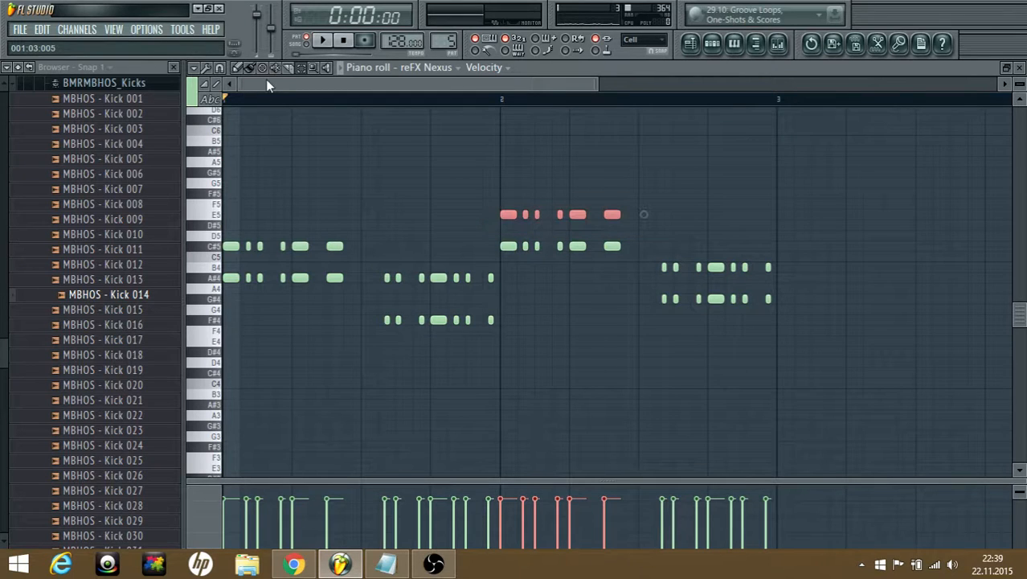
left_click_drag(377, 354, 594, 243)
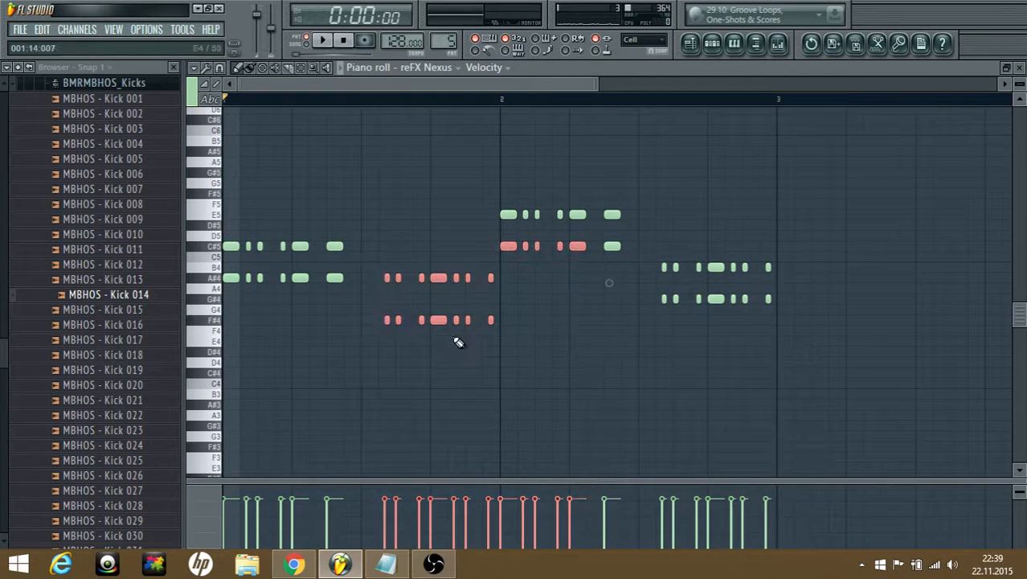
left_click_drag(417, 365, 669, 243)
left_click_drag(627, 345, 844, 220)
left_click_drag(694, 304, 234, 166)
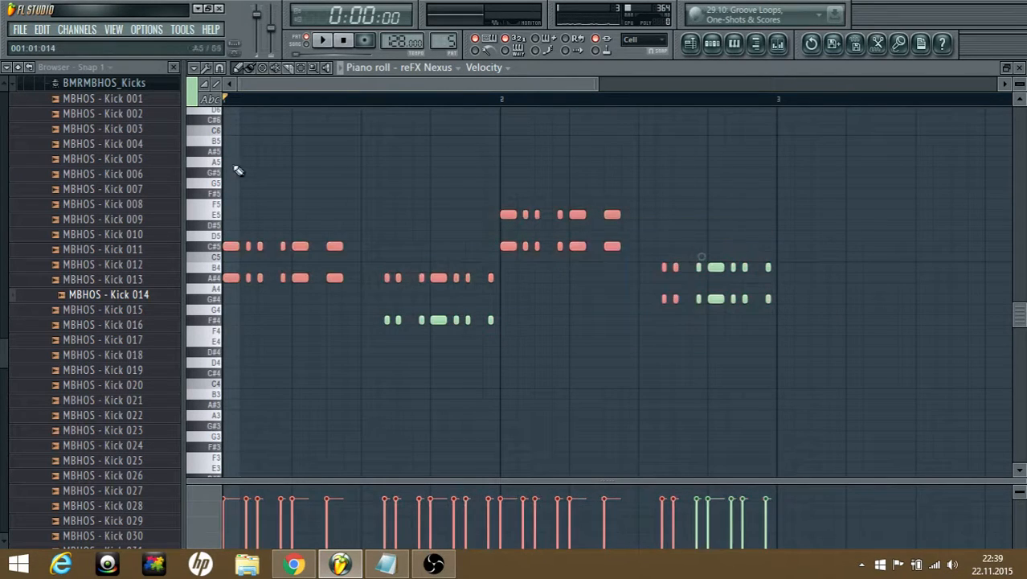
left_click_drag(551, 320, 951, 246)
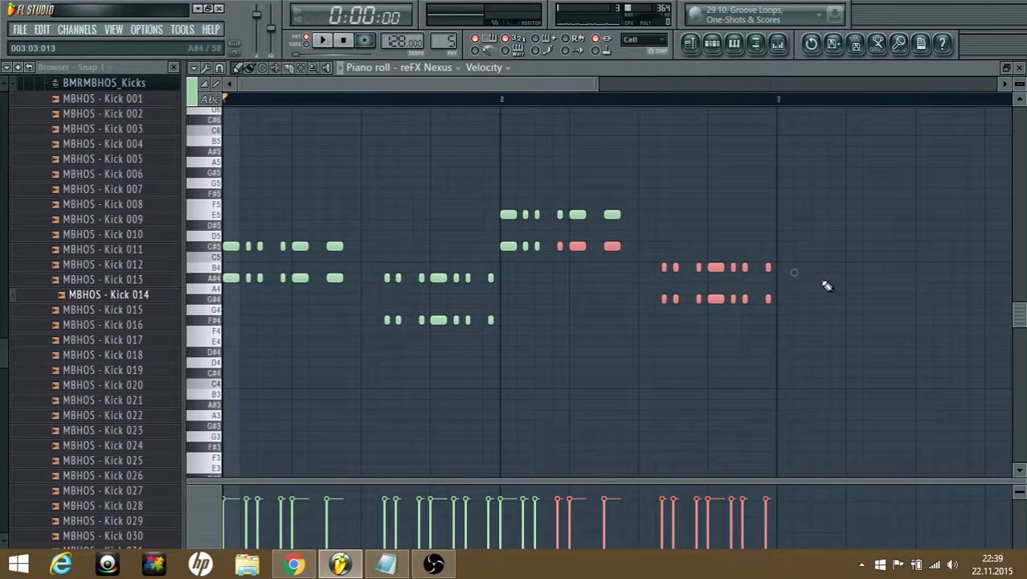
left_click_drag(642, 323, 892, 223)
left_click_drag(530, 280, 762, 188)
left_click_drag(607, 249, 228, 188)
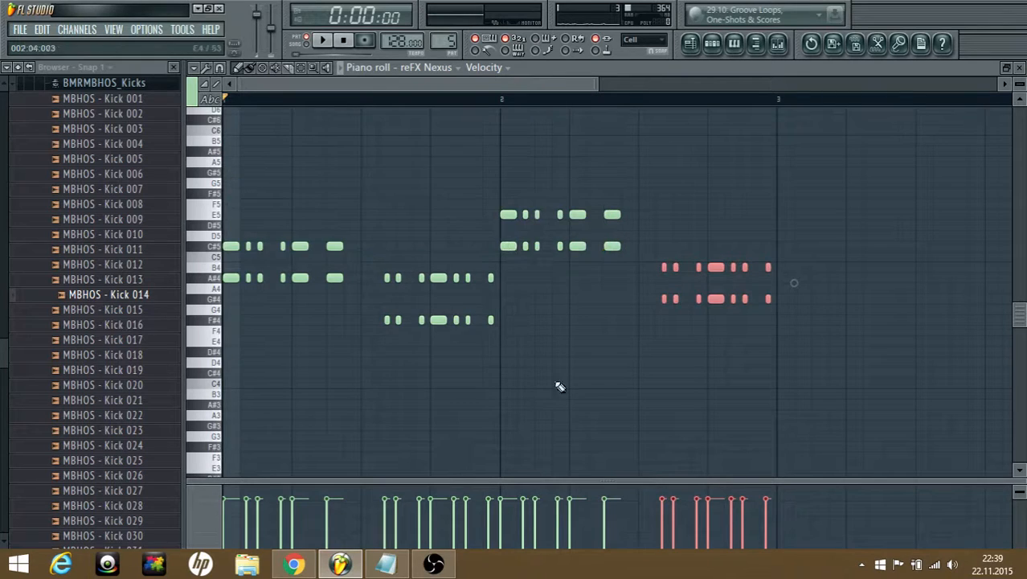
left_click_drag(554, 396, 226, 181)
left_click_drag(495, 272, 769, 209)
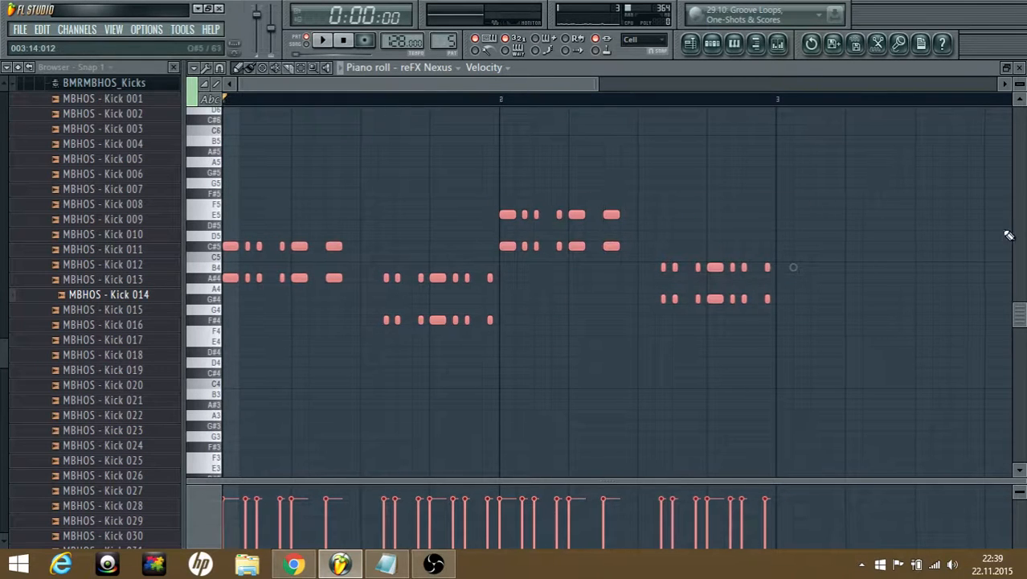
left_click(536, 162)
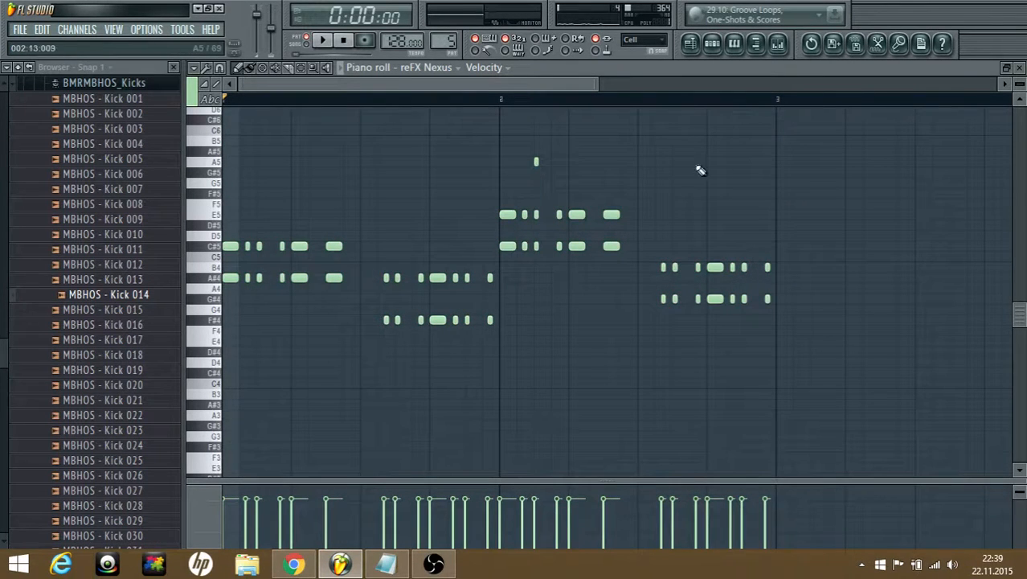
- Play the melody and raise the upper notes of the first group in bar 2 to F5
scroll(490, 209, "down", 4)
key("space")
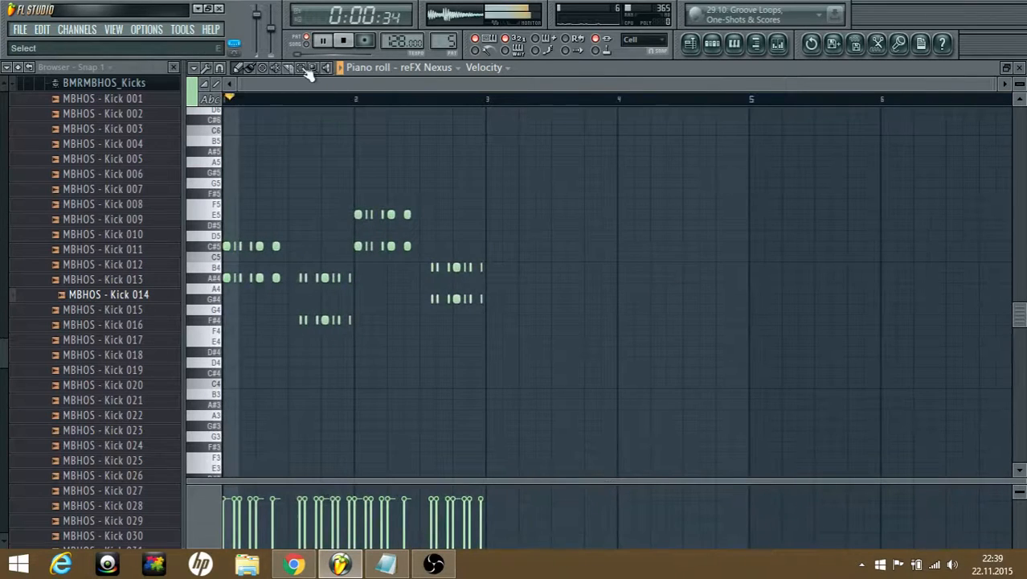
scroll(368, 256, "up", 2)
key("space")
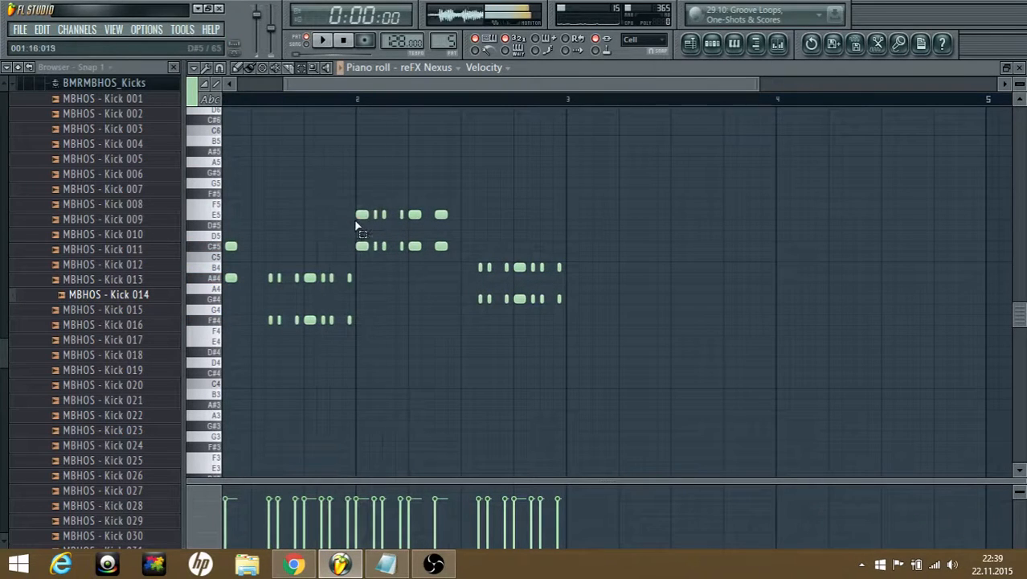
left_click_drag(356, 224, 482, 203)
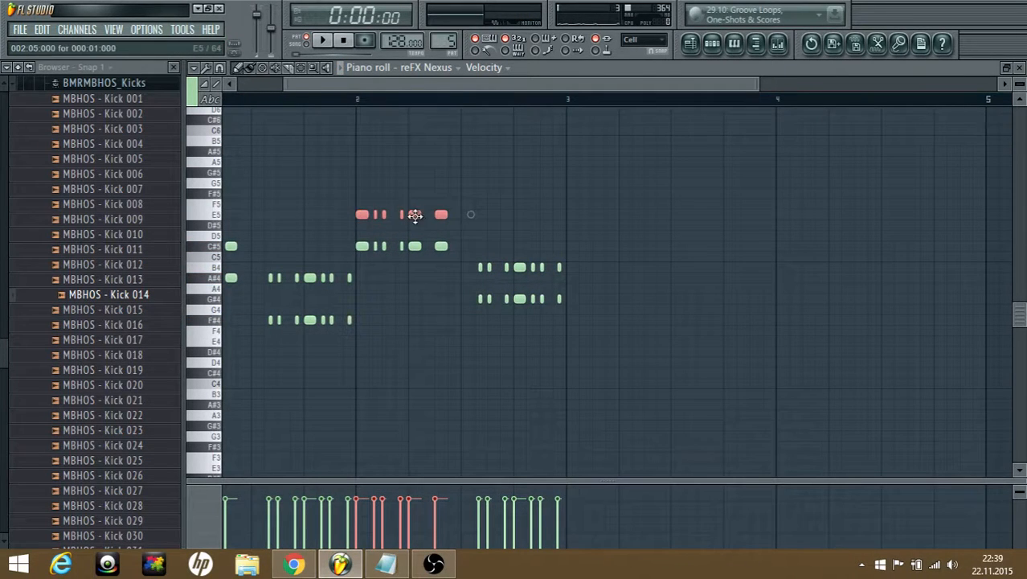
left_click_drag(415, 216, 415, 204)
key("space")
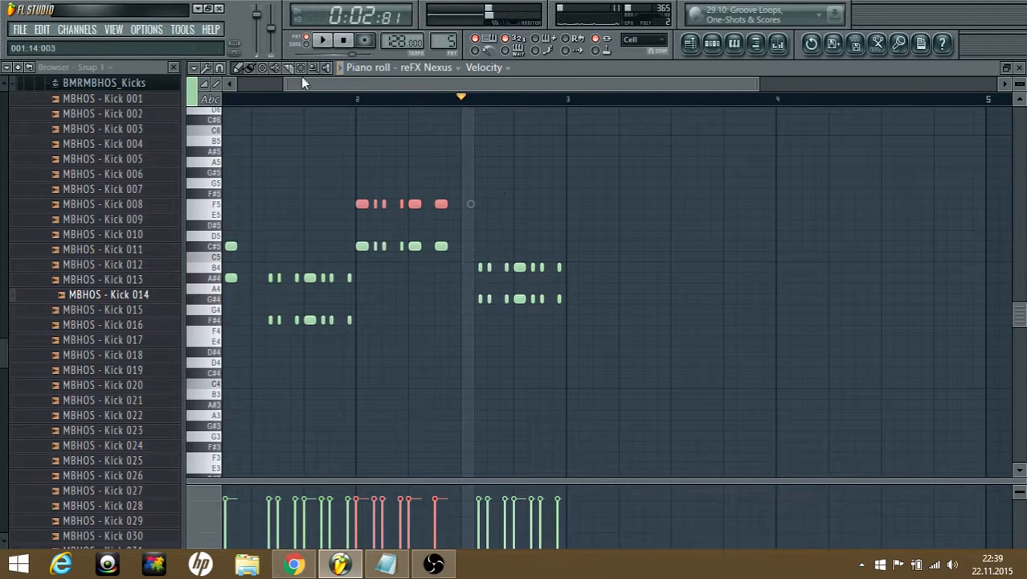
- Raise the upper notes of the second group in bar 2 to C5 and play the harmony
left_click_drag(456, 278, 584, 265)
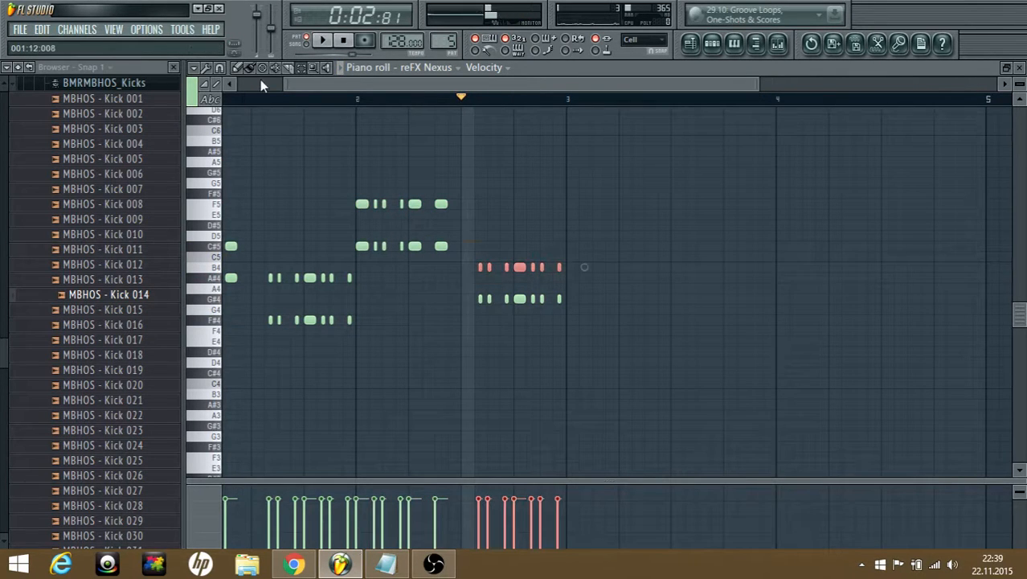
left_click_drag(518, 265, 514, 255)
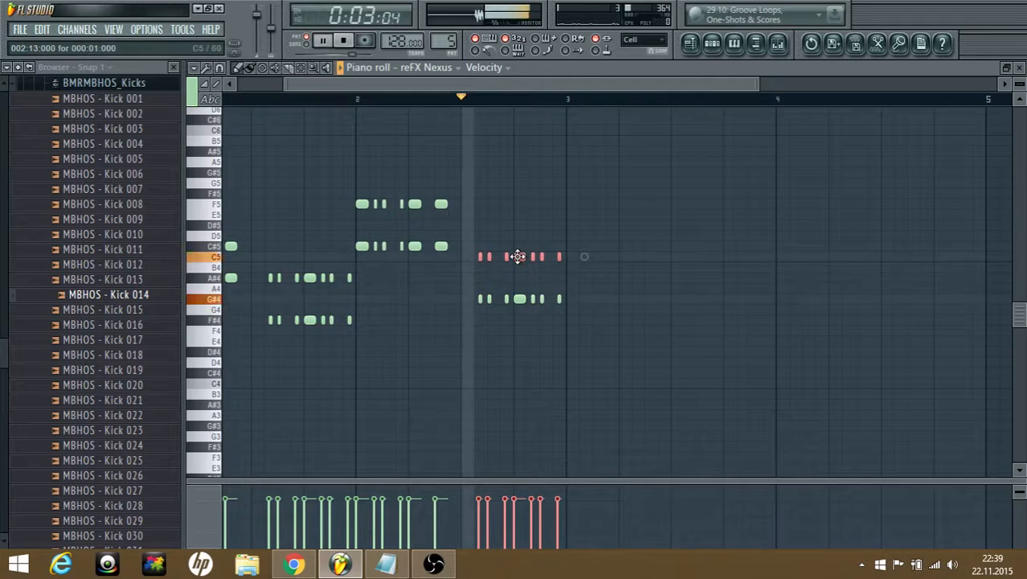
left_click(342, 41)
scroll(446, 305, "down", 2, "ctrl")
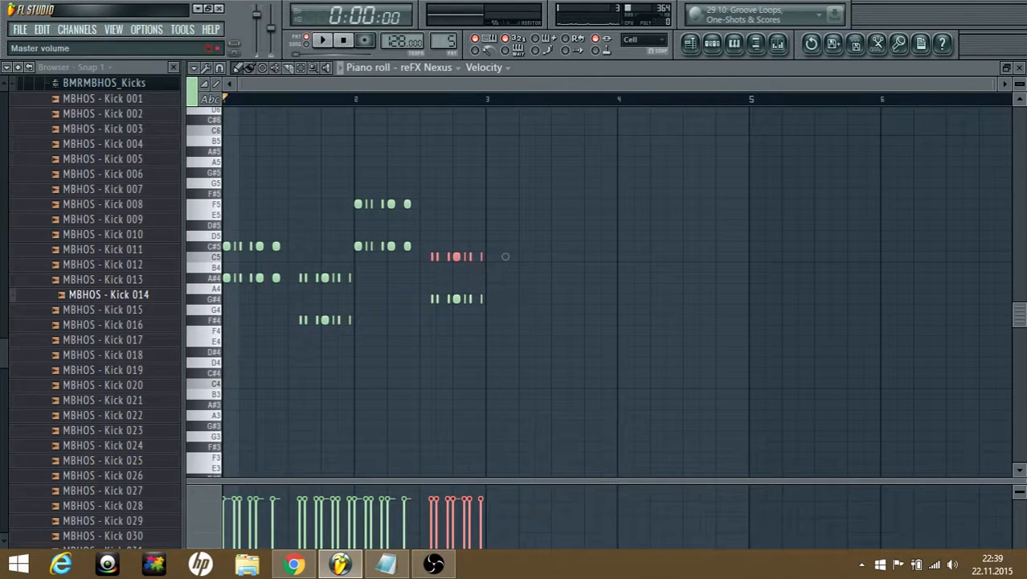
- Try a short top note on C#6 at the start of bar 1
scroll(326, 215, "up", 3)
scroll(325, 215, "down", 3)
scroll(310, 259, "up", 3, "ctrl")
scroll(311, 260, "up", 3)
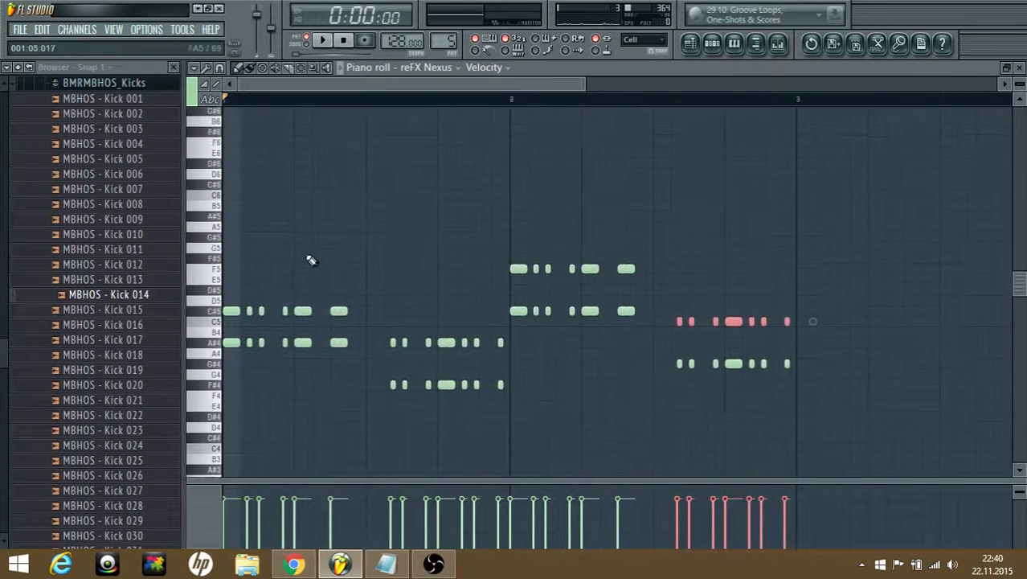
scroll(283, 262, "down", 2)
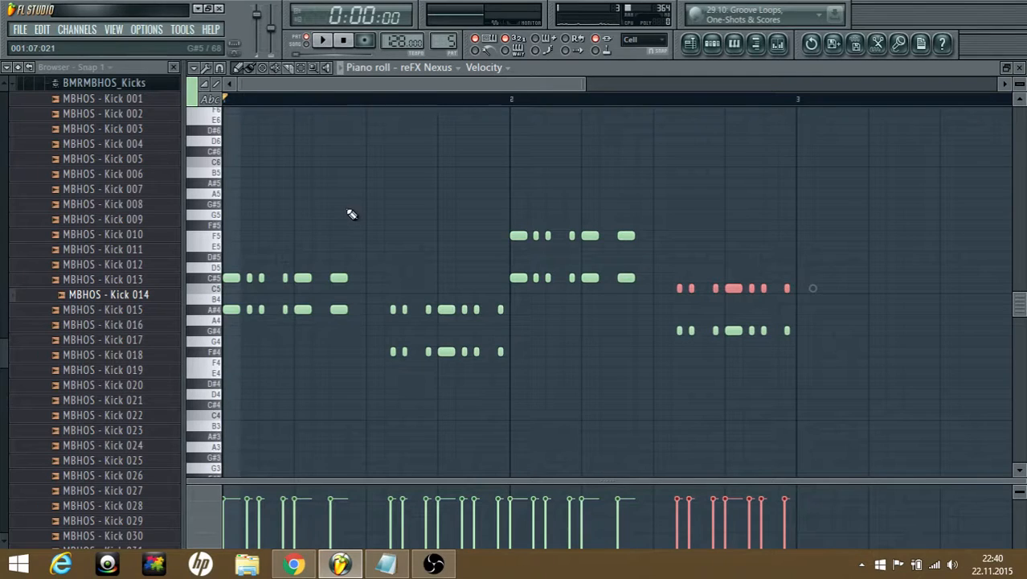
left_click(231, 151)
scroll(233, 161, "up", 3, "ctrl")
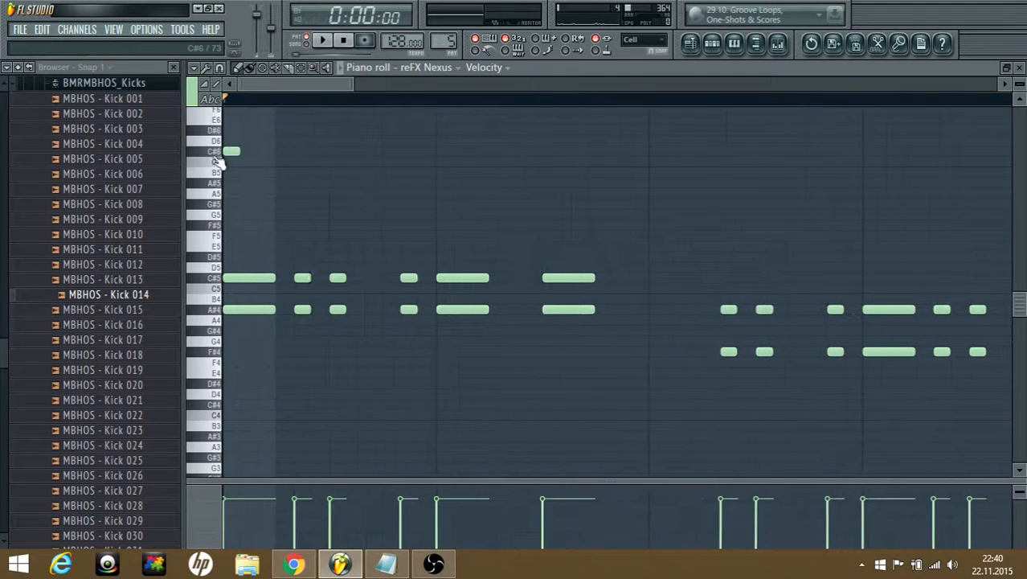
left_click(646, 40)
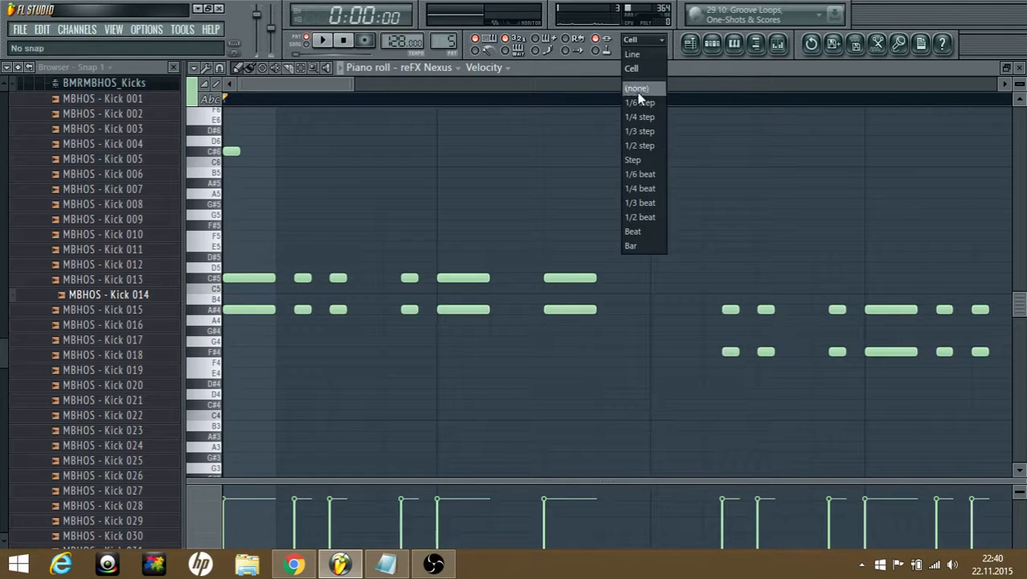
- Place a short note on F6 at the start of bar 1 and set the snap to 1/3 step
scroll(243, 169, "up", 3)
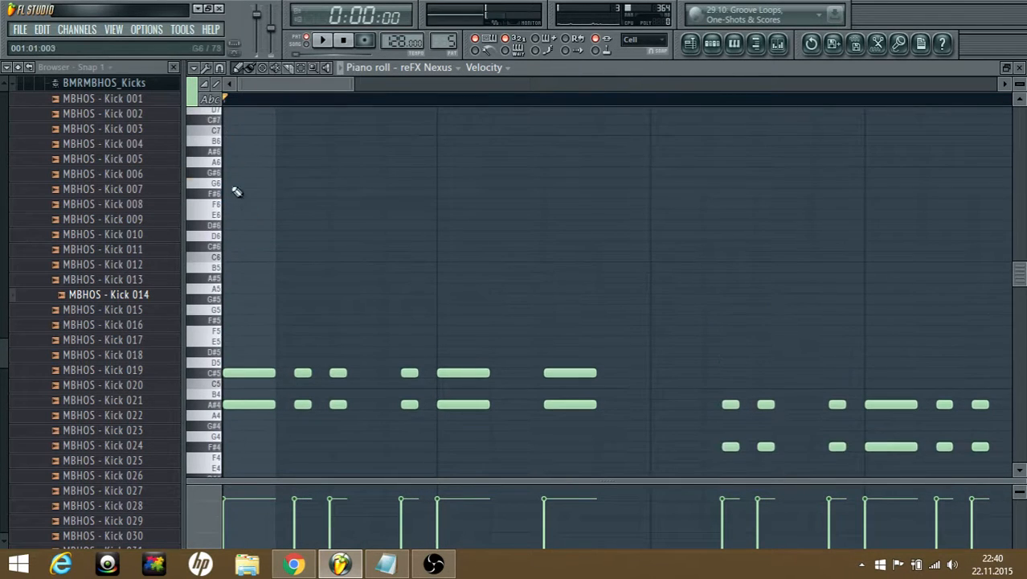
left_click_drag(230, 193, 229, 207)
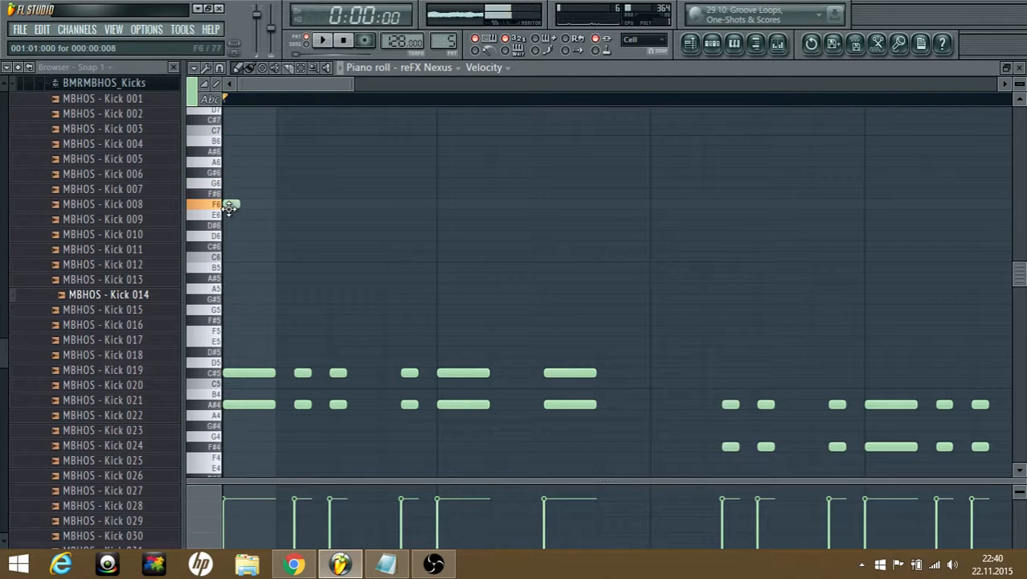
left_click(643, 39)
left_click(639, 132)
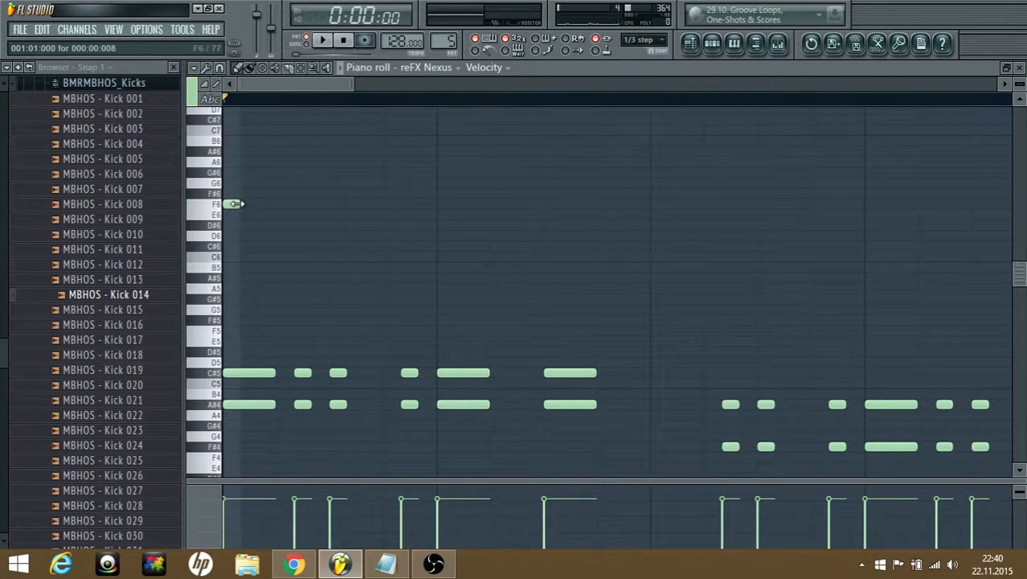
- Lengthen the first F6 note to one step, add two short F6 notes above the next two chords, and play them
left_click(297, 204)
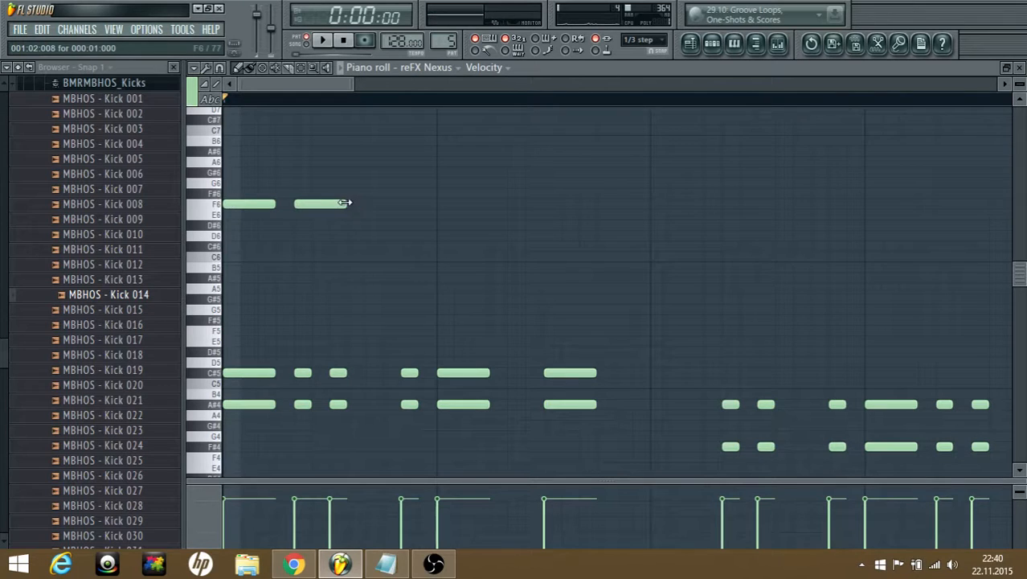
left_click_drag(338, 209, 365, 206)
left_click(333, 205)
key("space")
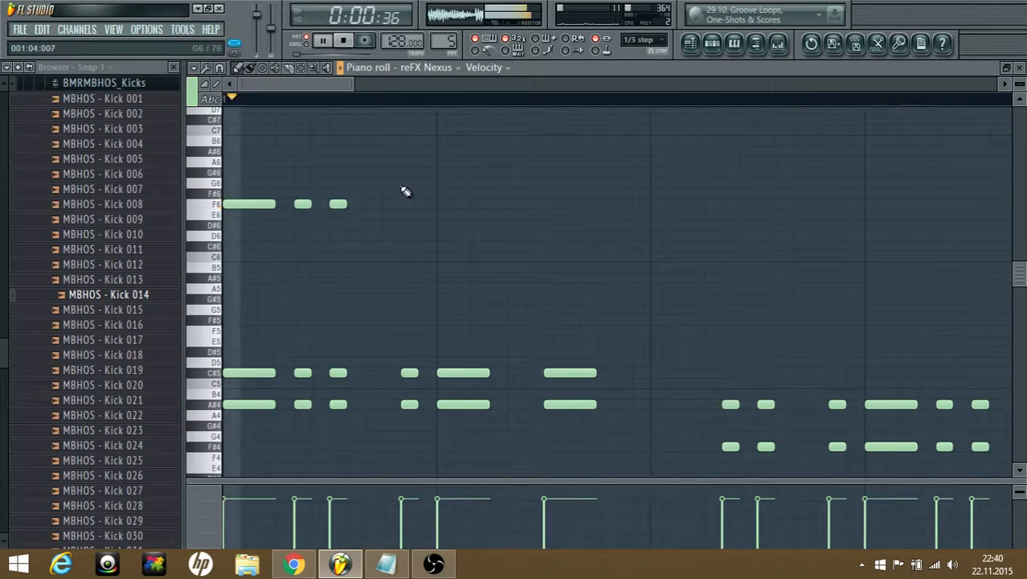
key("space")
- Add a short A#6 note above the fourth chord and a one-step C#7 note at beat 2 of bar 1
left_click(407, 171)
left_click(405, 151)
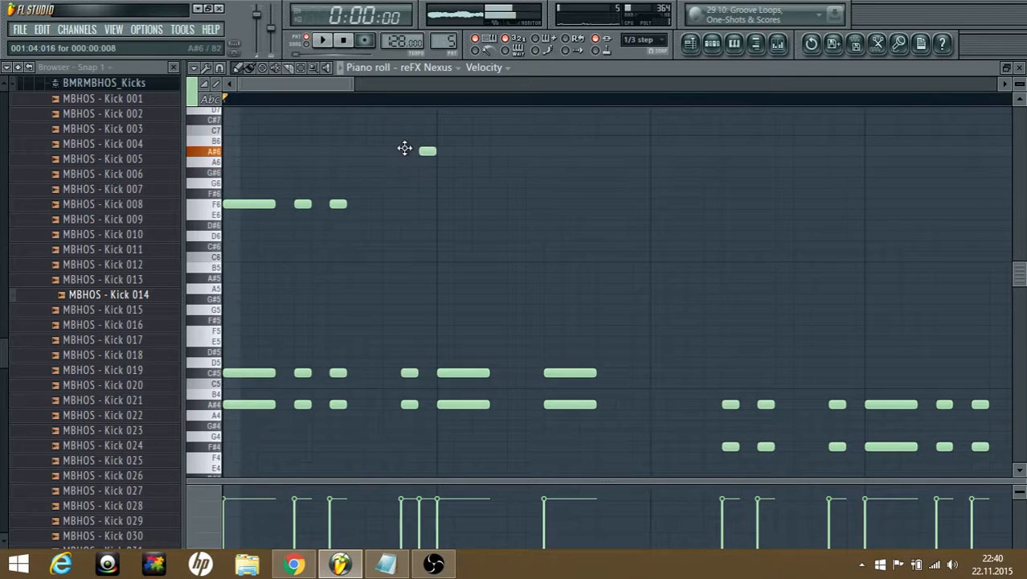
key("space")
key("space")
left_click(439, 129)
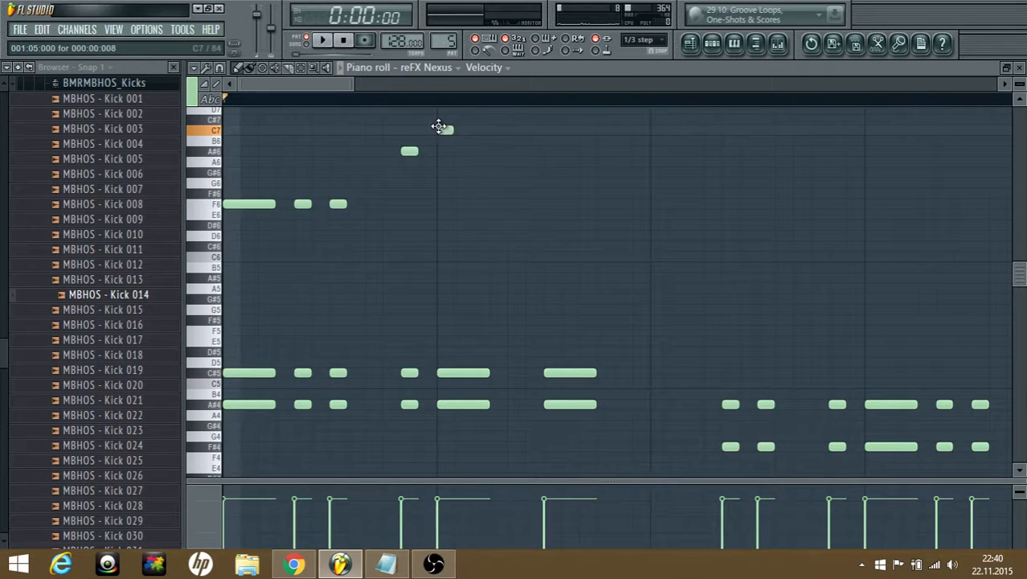
left_click_drag(442, 112, 444, 119)
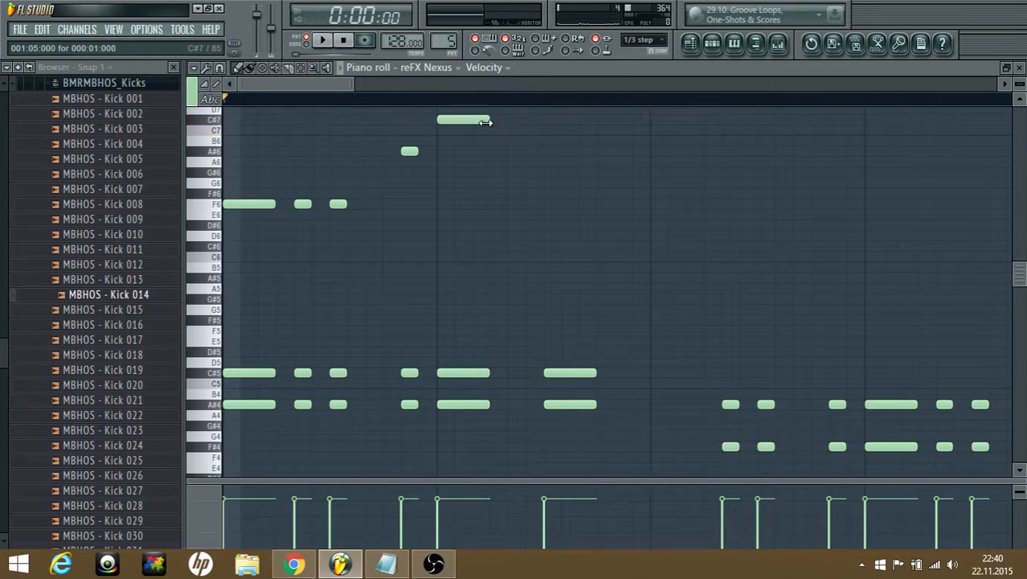
- Add a one-step C#7 note above the sixth chord of bar 1 and play the melody
left_click(549, 122)
key("space")
scroll(515, 225, "down", 3)
scroll(486, 245, "up", 4)
scroll(470, 244, "down", 1)
key("space")
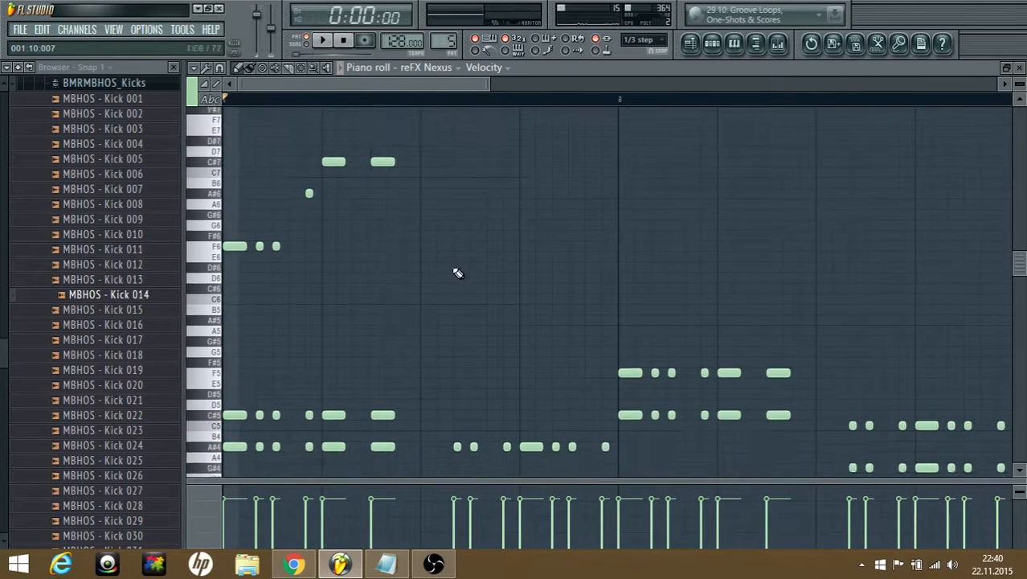
- Add three short A#6 notes above the first three chords in the second half of bar 1 and play them
scroll(454, 269, "down", 1)
scroll(434, 233, "up", 3)
left_click_drag(422, 203, 450, 217)
scroll(456, 243, "up", 3)
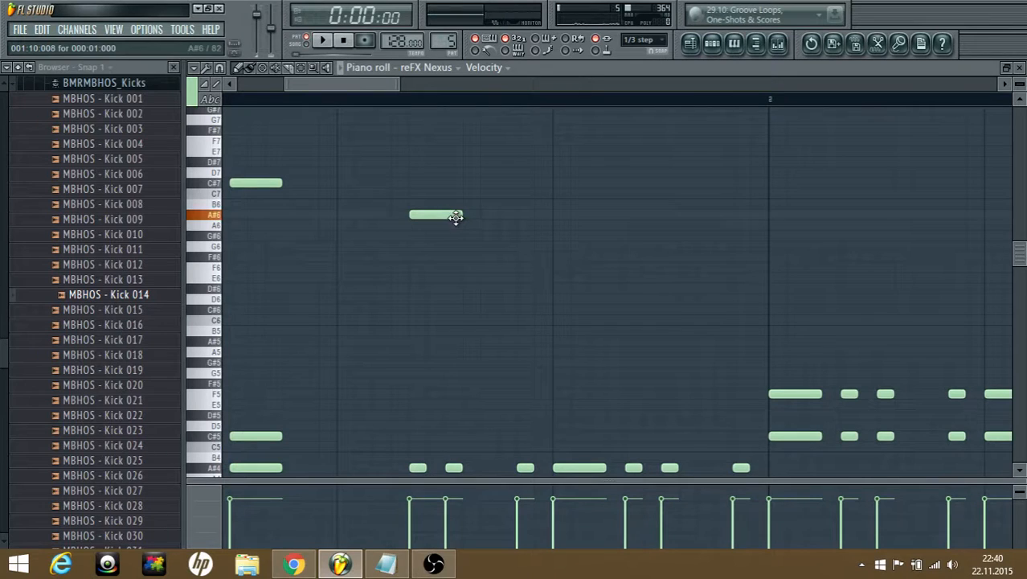
left_click(524, 214)
key("space")
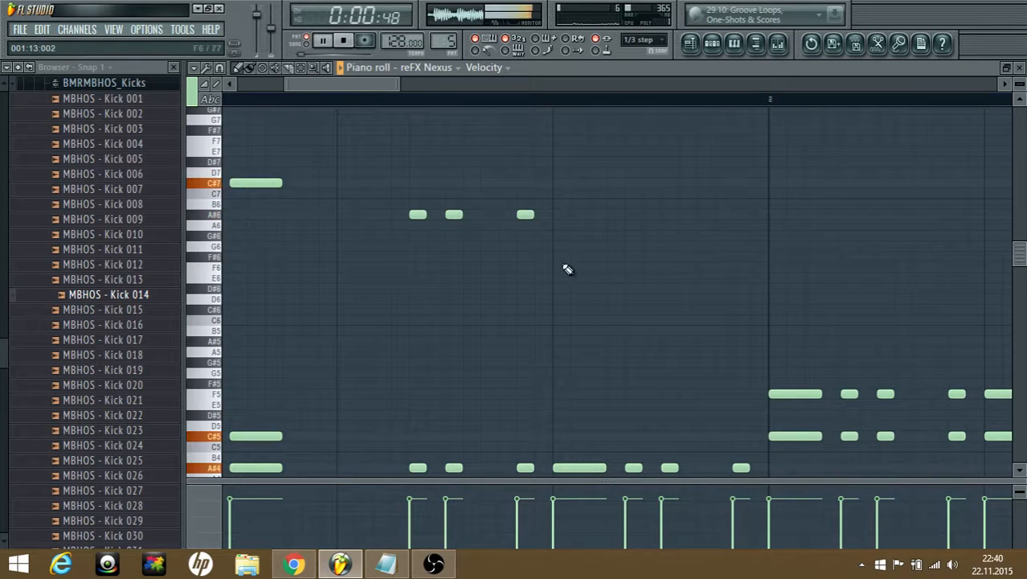
key("space")
- Add a one-step A#6 note at beat 4 of bar 1 and short A#6 notes above the bar's last three chords
left_click(562, 214)
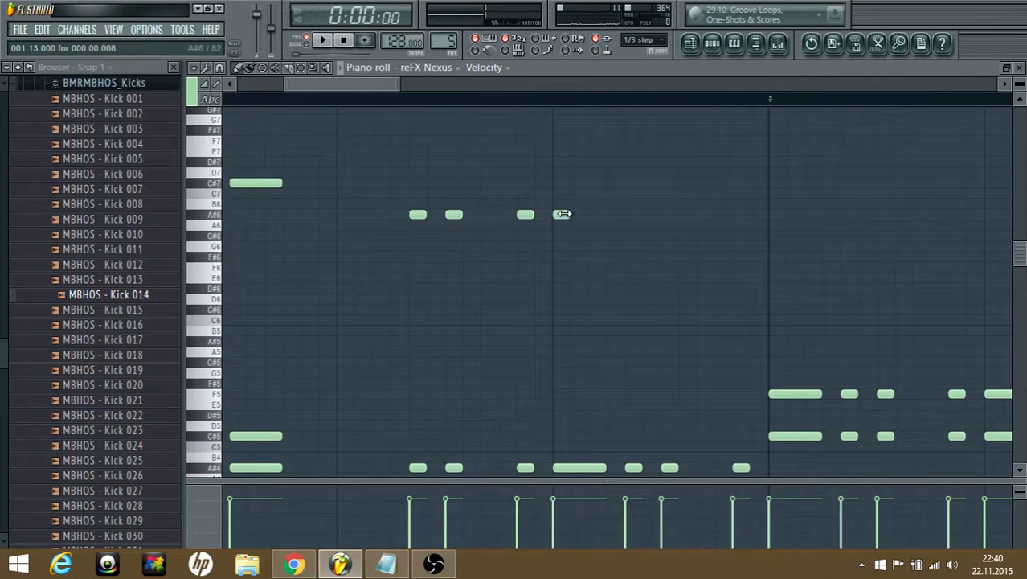
left_click(642, 214)
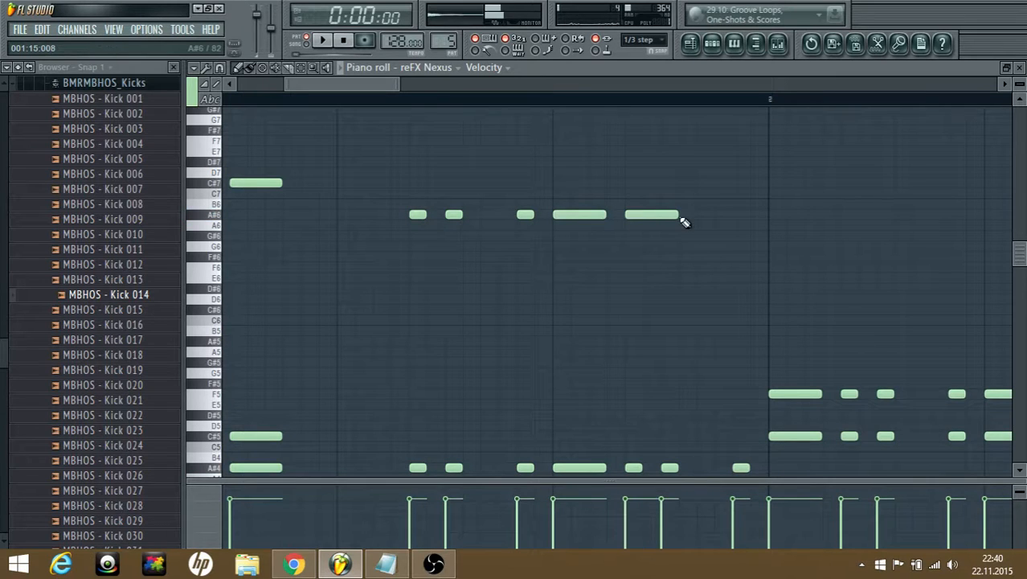
scroll(675, 281, "down", 5)
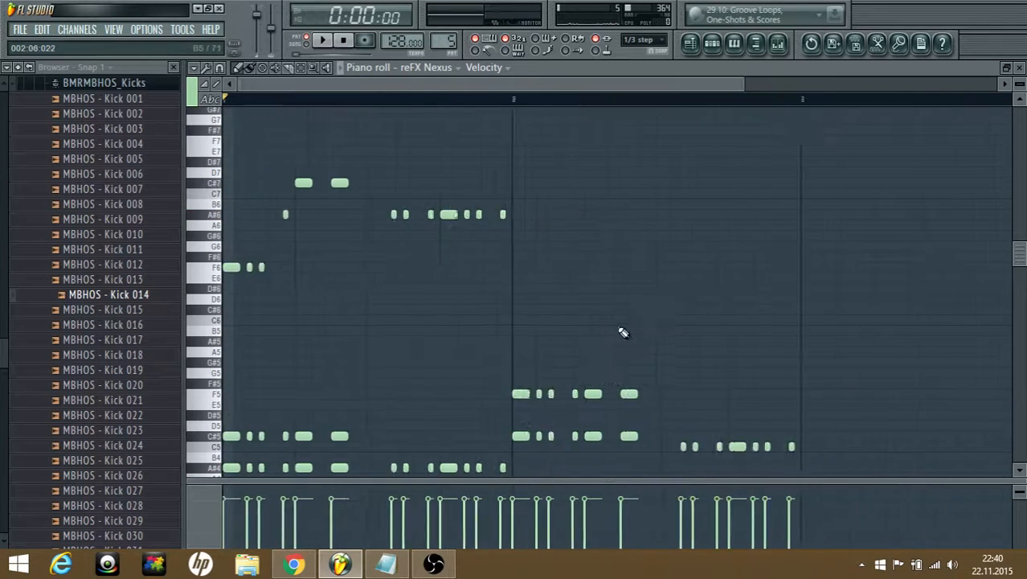
- Add a one-step F7 note at the start of bar 2 and short F7 notes above the next three chords
scroll(399, 309, "up", 4)
scroll(402, 281, "up", 2)
left_click_drag(441, 204, 426, 208)
scroll(434, 225, "up", 3)
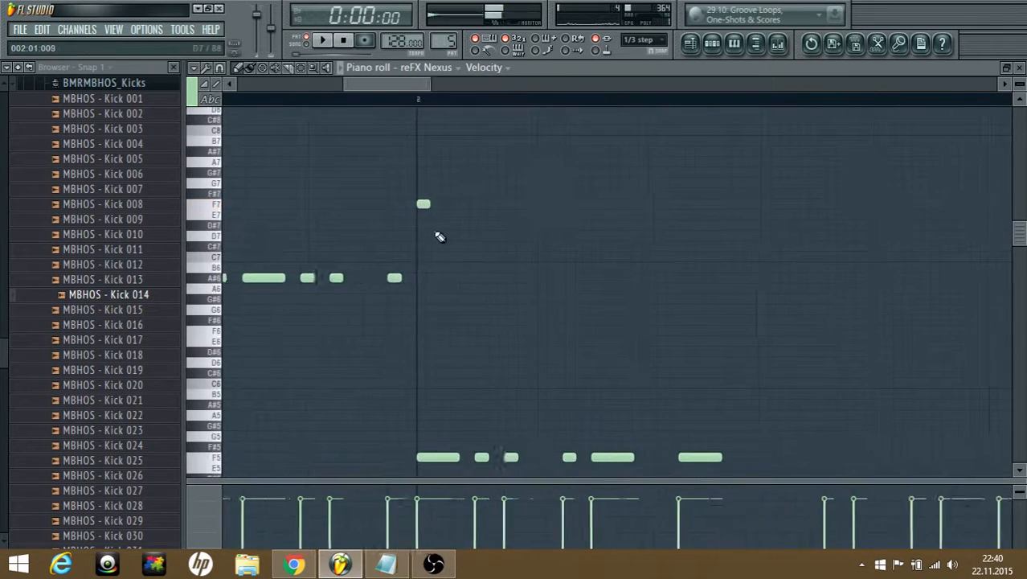
left_click(530, 205)
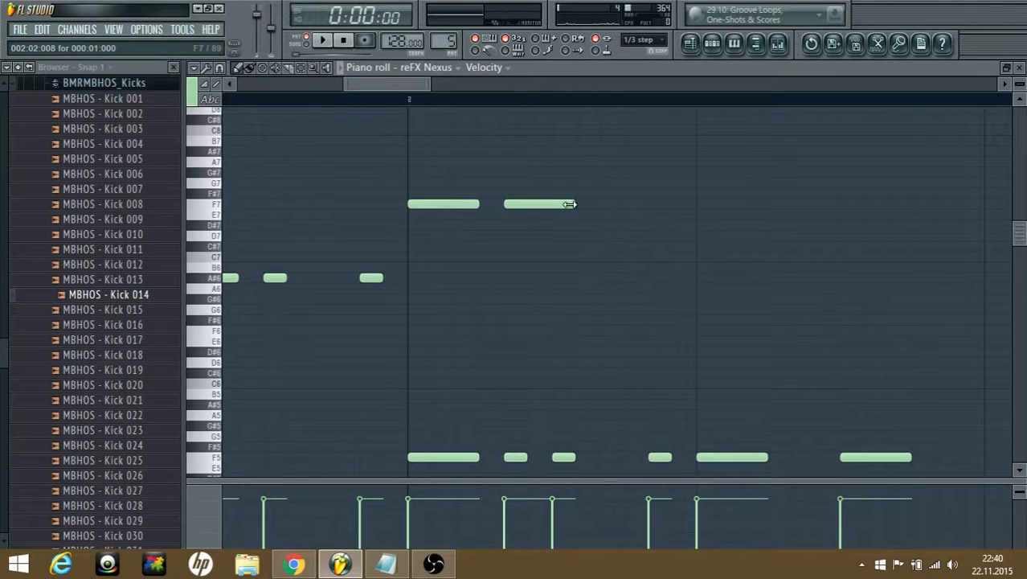
mouse_move(651, 210)
left_mouse_down()
mouse_move(651, 193)
mouse_move(652, 204)
left_mouse_up()
- Add one-step F7 notes above the two longer chords that follow in bar 2, playing the melody to check
key("space")
left_click(705, 205)
left_click_drag(729, 210, 768, 206)
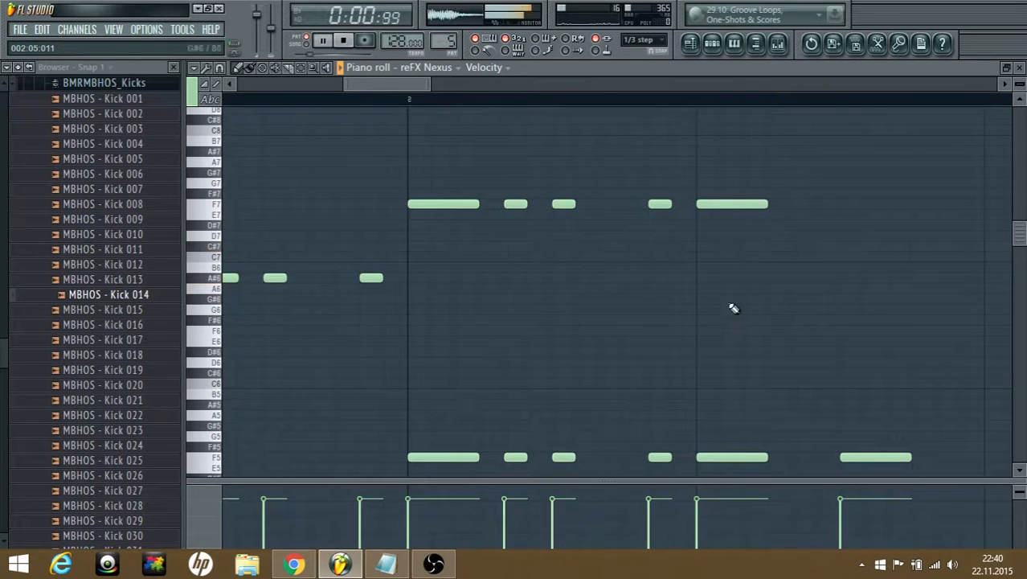
scroll(730, 305, "down", 2)
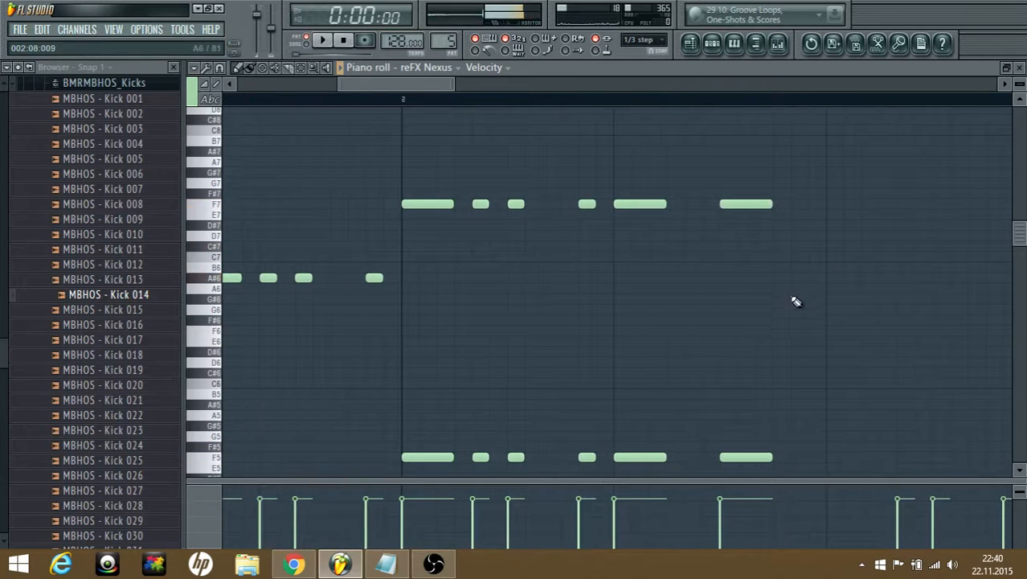
key("space")
- Add three short D#7 notes above the first chords in the second half of bar 2, deleting the stray note at beat 3
scroll(752, 337, "down", 3)
scroll(592, 209, "up", 2)
left_click_drag(593, 227, 614, 226)
left_click(656, 227)
scroll(698, 241, "up", 2)
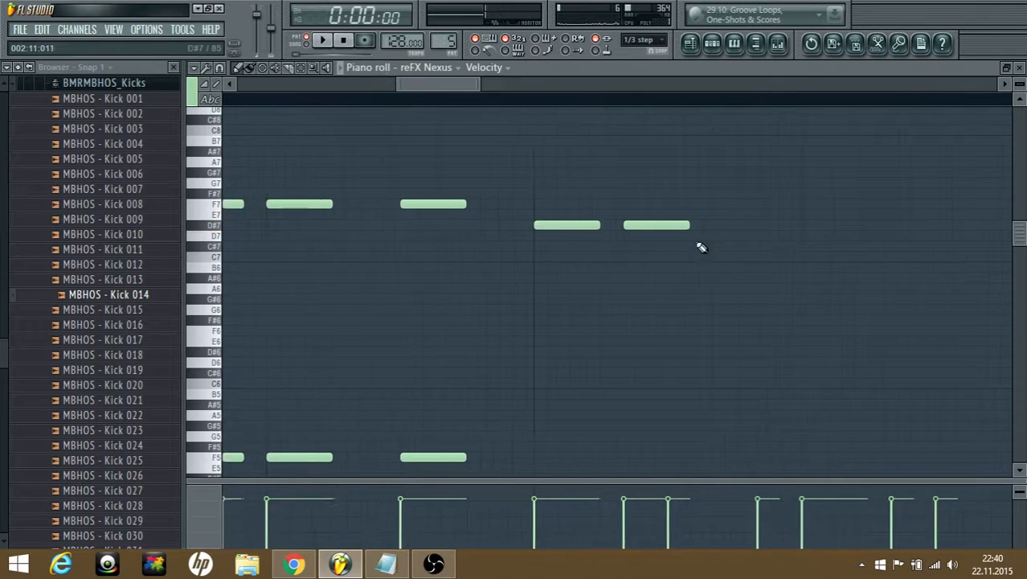
left_click(679, 228)
scroll(659, 244, "down", 4)
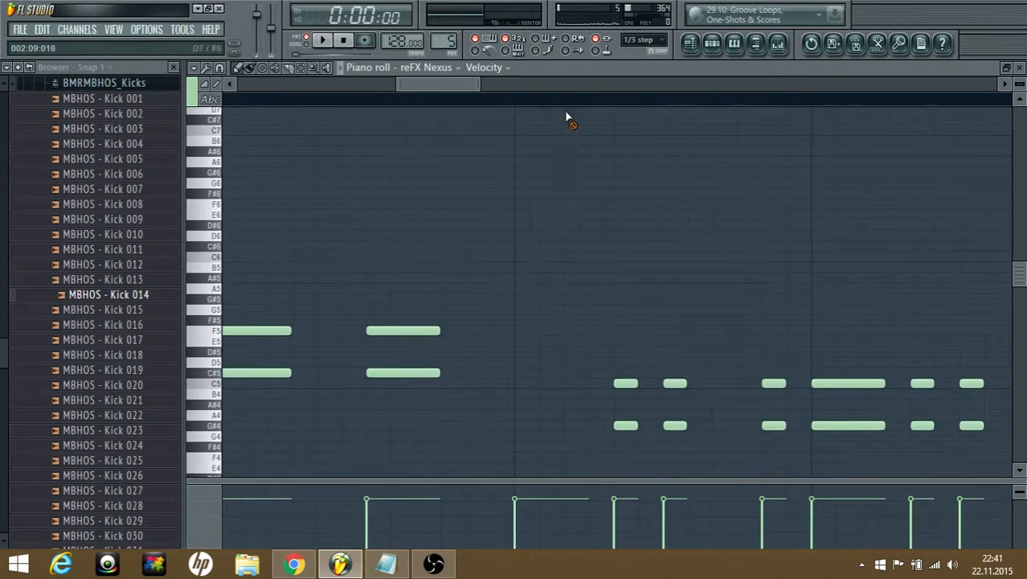
scroll(567, 116, "up", 3)
right_click(567, 195)
left_click(772, 193)
- Add a one-step C#7 note at beat 4 of bar 2, a short C#7 after it, and two short C7 notes above the last chords
mouse_move(819, 214)
left_mouse_down()
mouse_move(811, 222)
mouse_move(827, 214)
left_mouse_up()
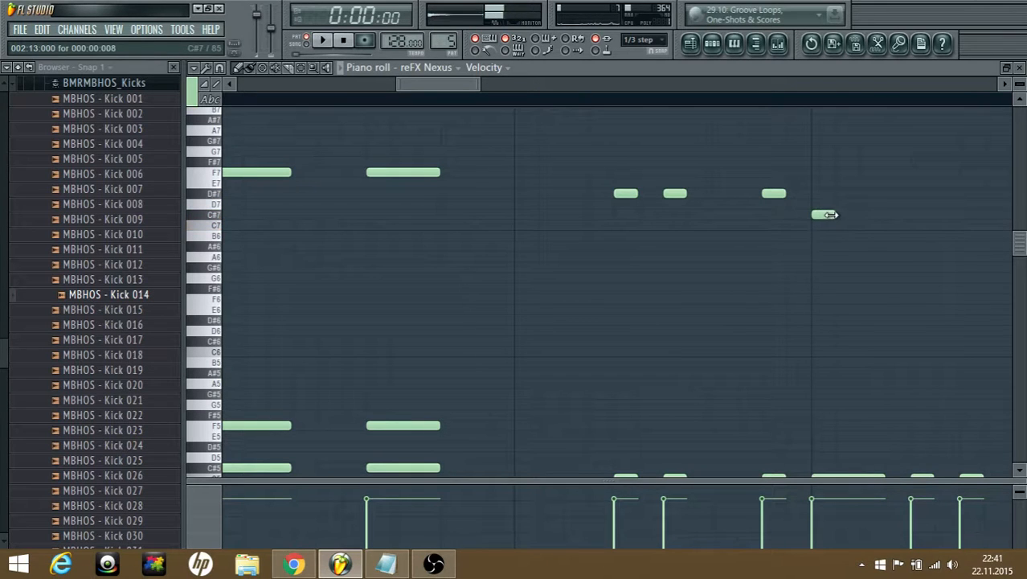
scroll(777, 350, "down", 5)
scroll(811, 339, "up", 5)
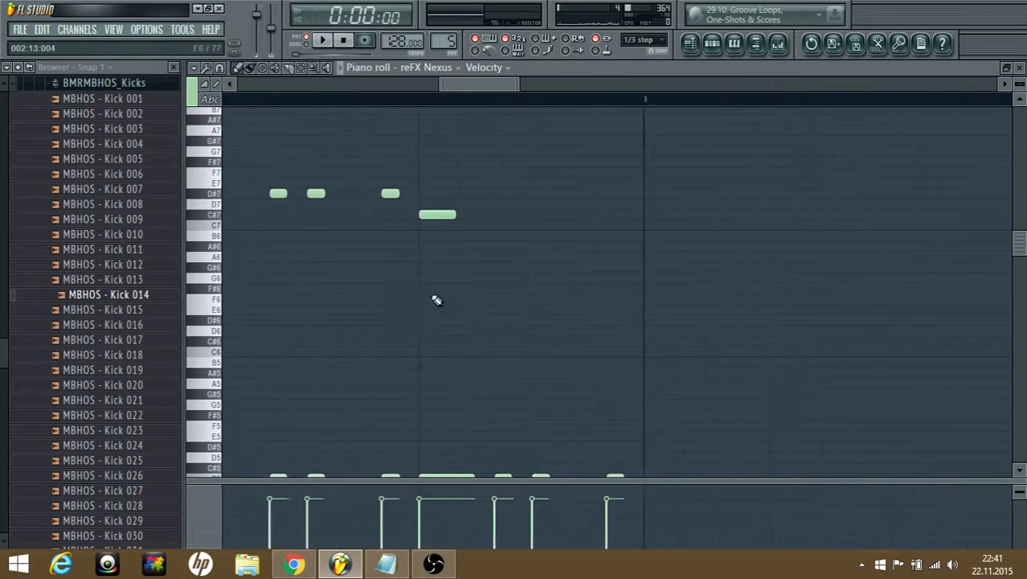
left_click(531, 215)
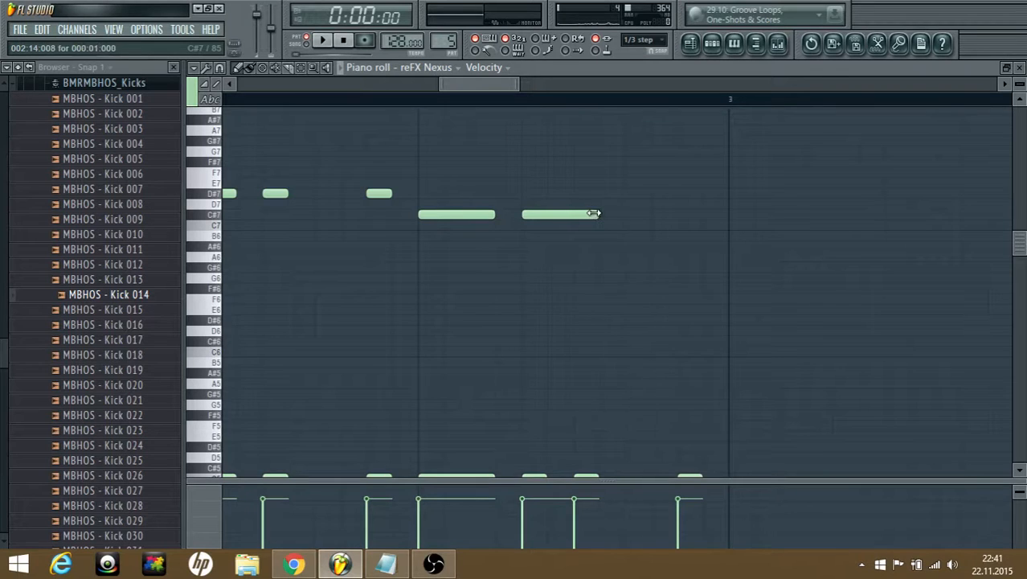
left_click_drag(582, 242, 586, 215)
key("space")
left_click_drag(707, 236, 682, 227)
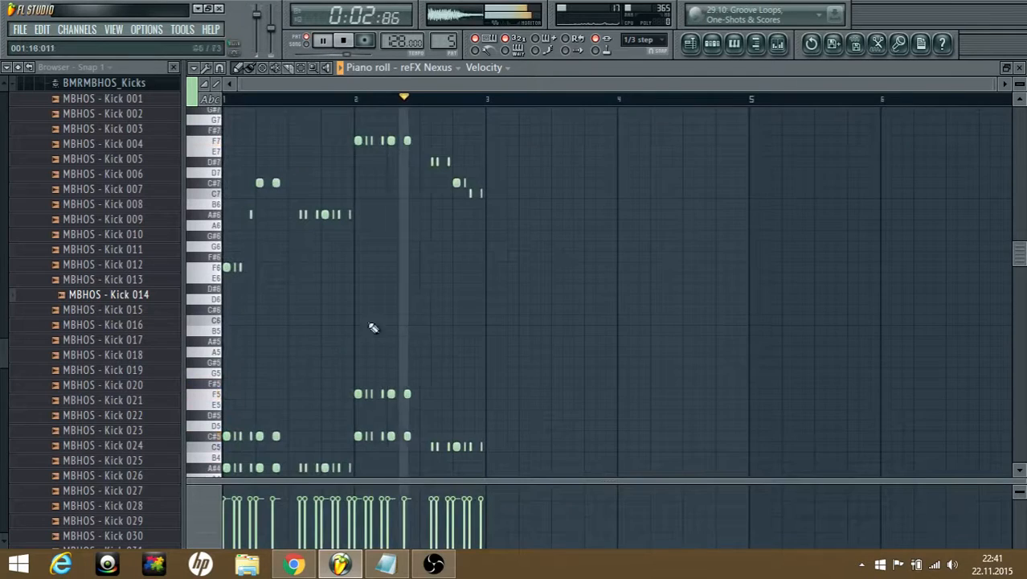
- Play back the two-bar melody with its new top line, then stop
scroll(488, 327, "up", 3)
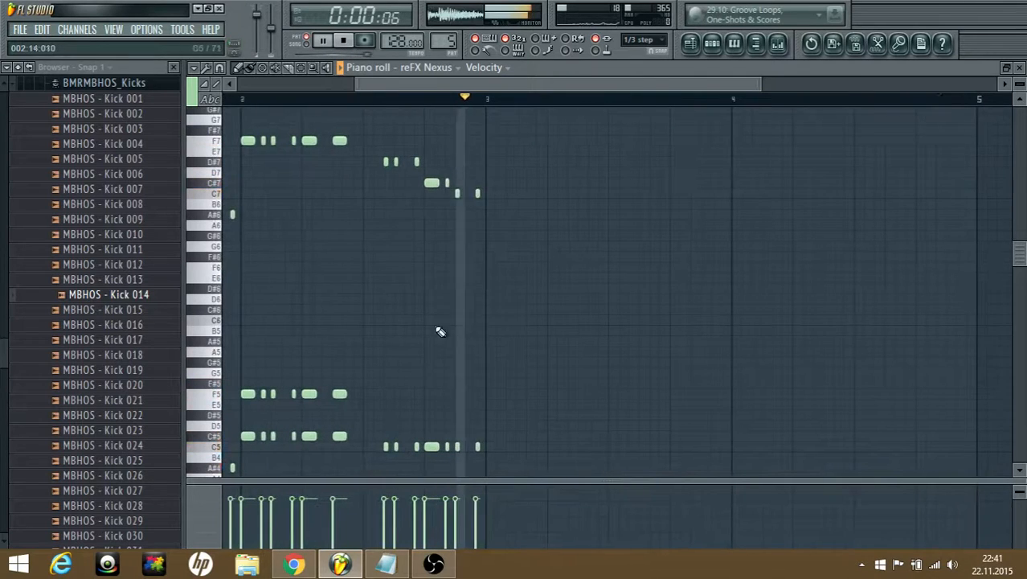
key("space")
scroll(479, 215, "up", 3)
key("space")
left_click(400, 100)
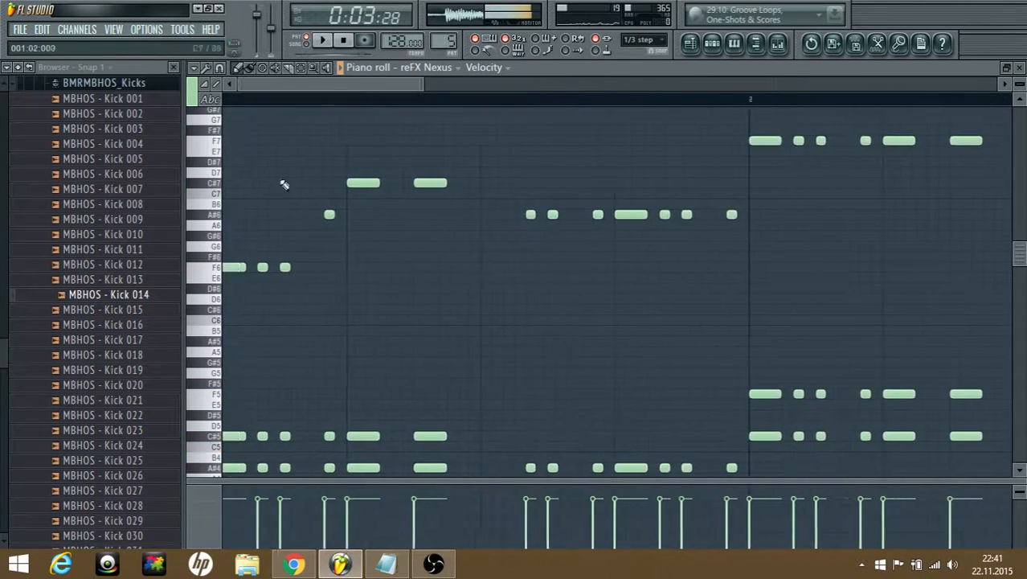
scroll(282, 182, "down", 3)
left_click(343, 41)
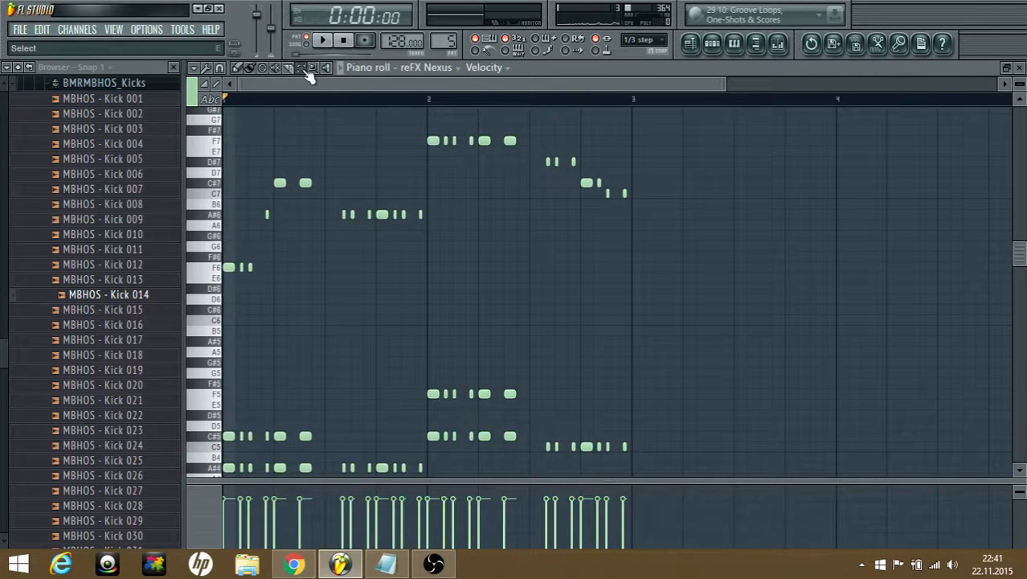
- Select all notes of bars 1 and 2 and copy them to bars 3 and 4
left_click(304, 70)
scroll(710, 367, "down", 4)
left_click_drag(766, 419, 221, 96)
scroll(334, 144, "up", 2)
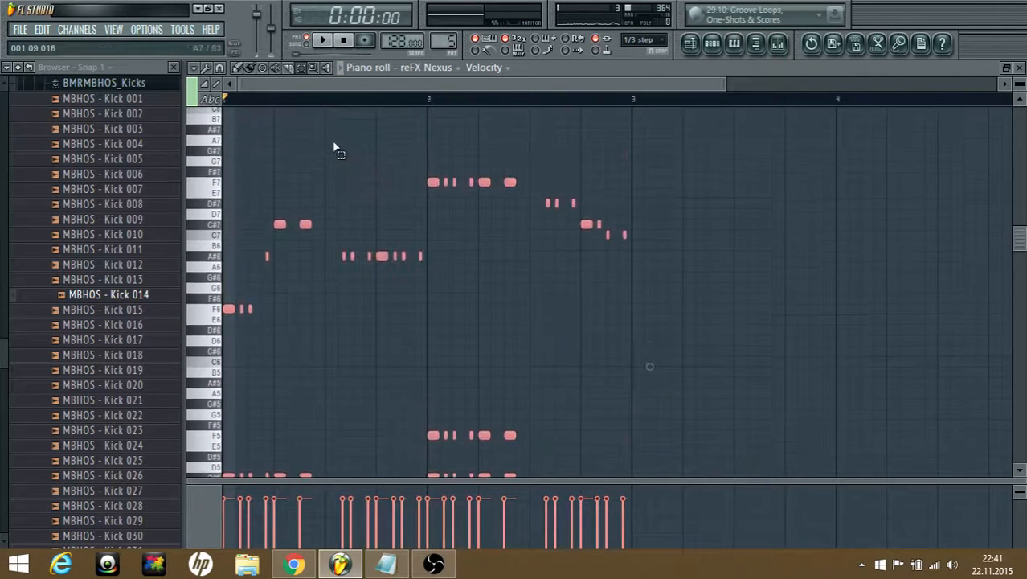
scroll(268, 159, "down", 1)
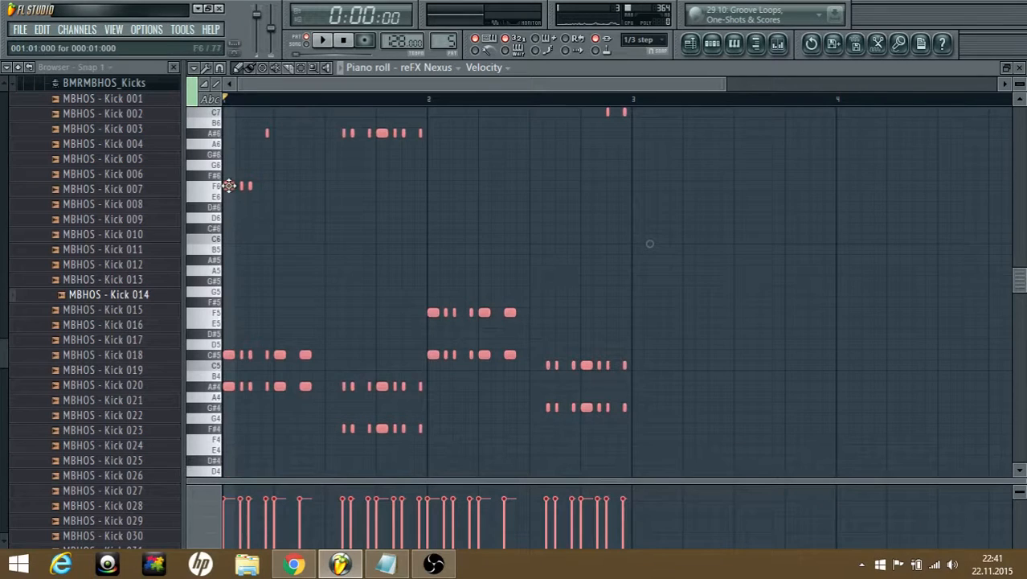
left_click_drag(229, 186, 637, 186)
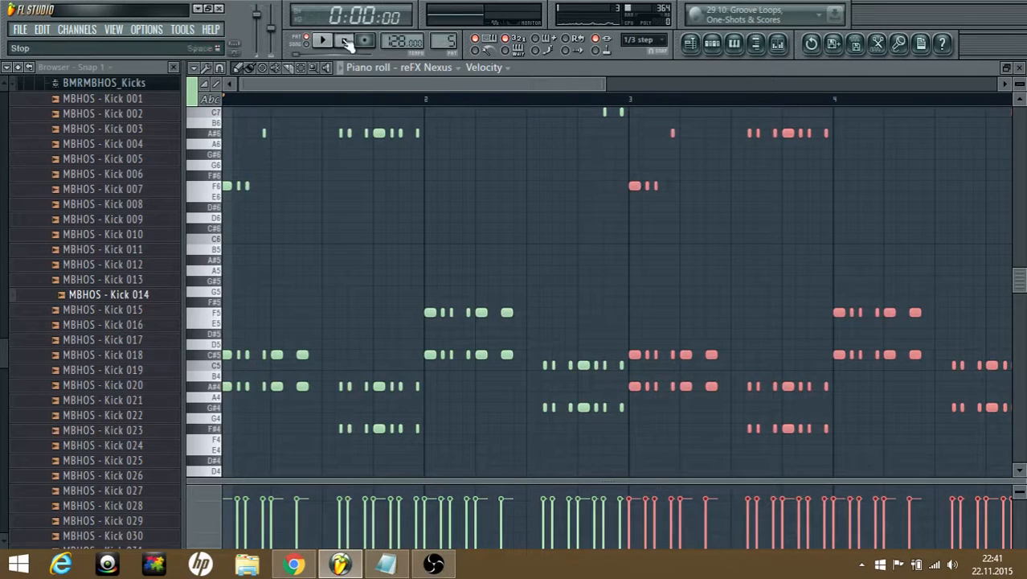
- Play the four-bar pattern from the start and check the copied notes
key("space")
scroll(348, 138, "up", 2)
scroll(352, 160, "down", 3)
scroll(538, 201, "down", 1)
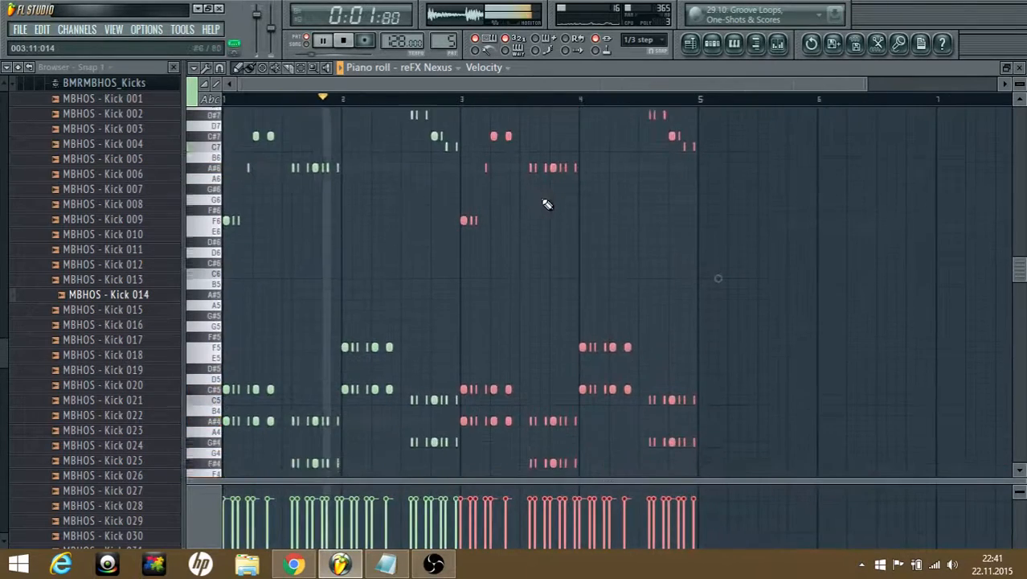
scroll(635, 239, "up", 3)
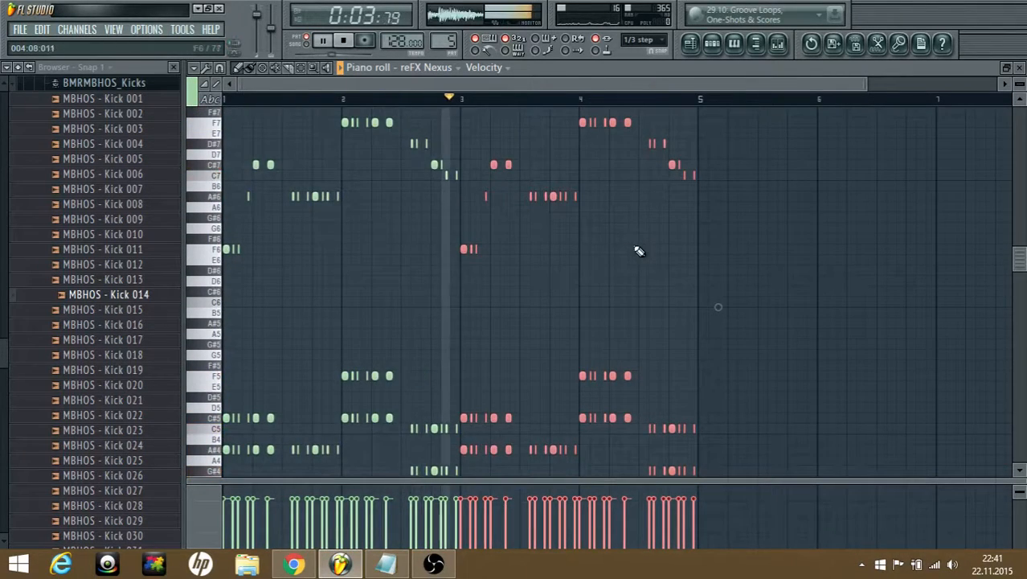
scroll(640, 259, "down", 1)
scroll(643, 265, "up", 3)
scroll(607, 233, "up", 1)
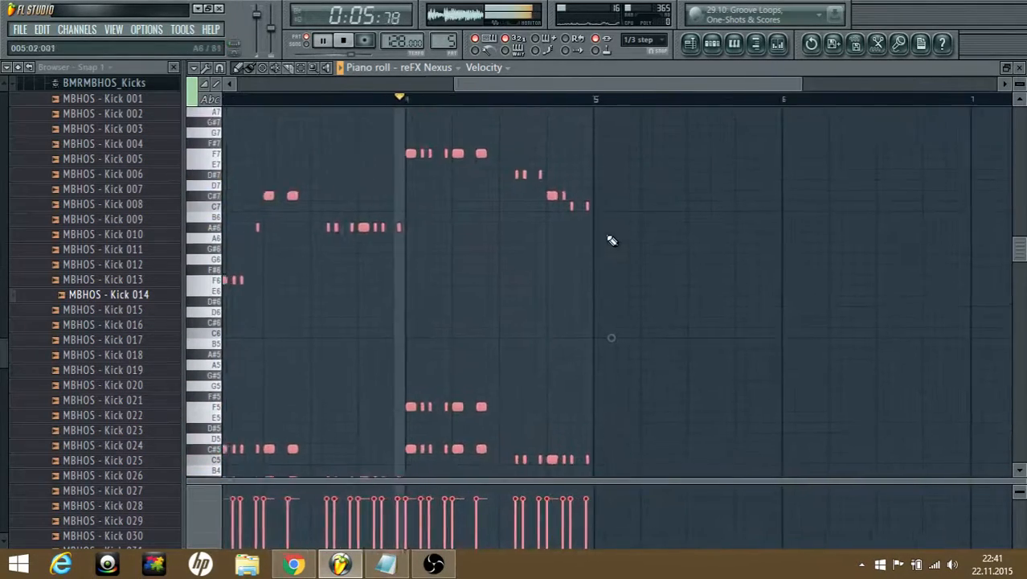
- Replace the first short D#7 note in bar 4 with a short G#7 note and set playback to start near the bar's second beat
scroll(608, 236, "up", 1)
scroll(554, 231, "up", 1)
scroll(525, 230, "up", 1)
left_click_drag(471, 236, 472, 221)
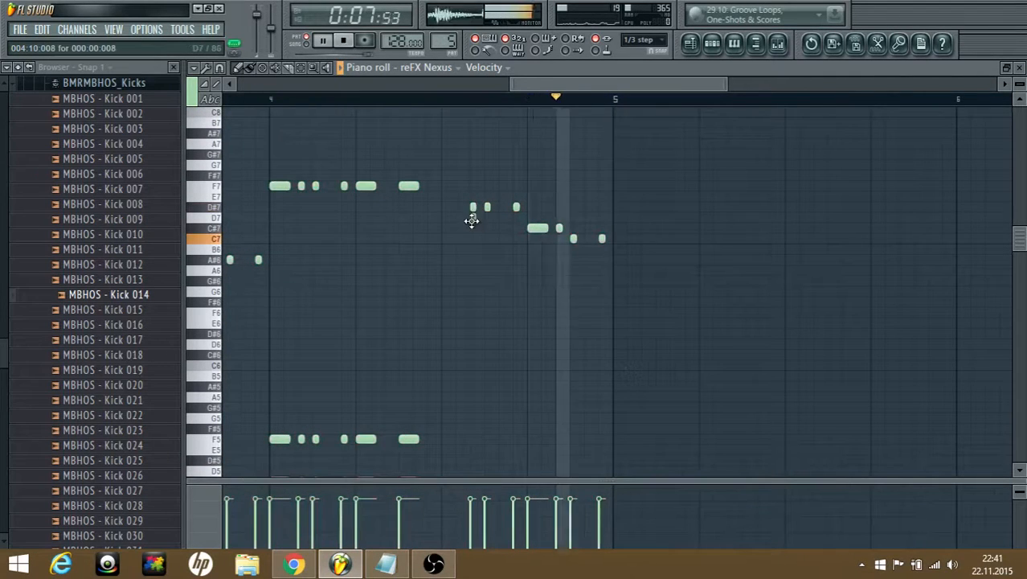
key("space")
right_click(473, 207)
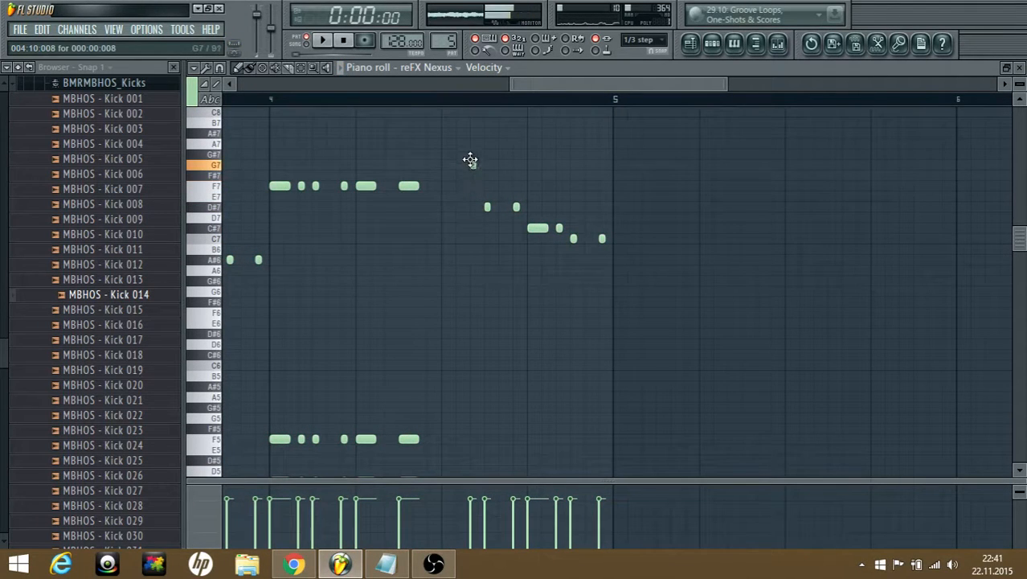
key("space")
left_click(372, 100)
key("space")
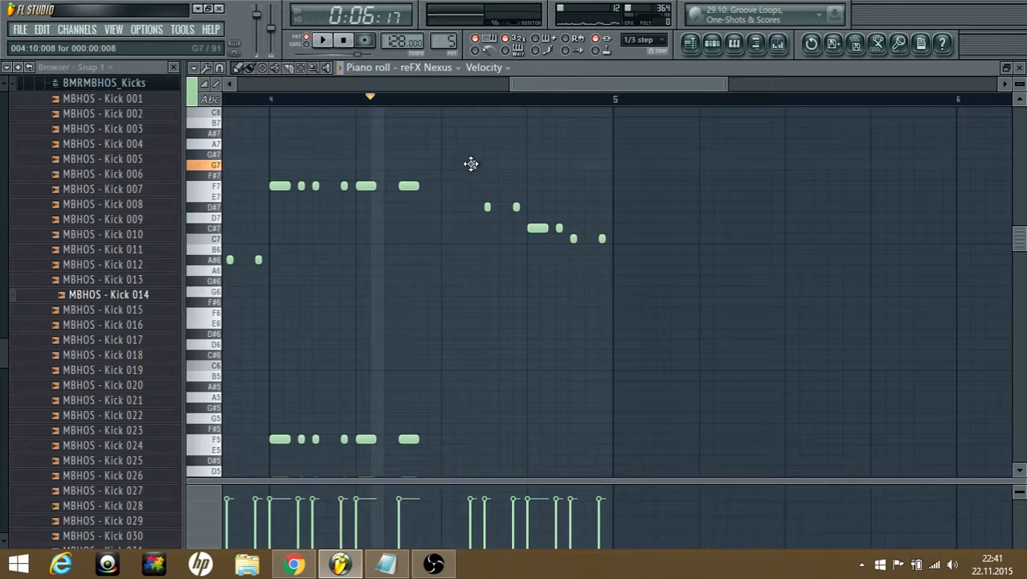
left_click(472, 153)
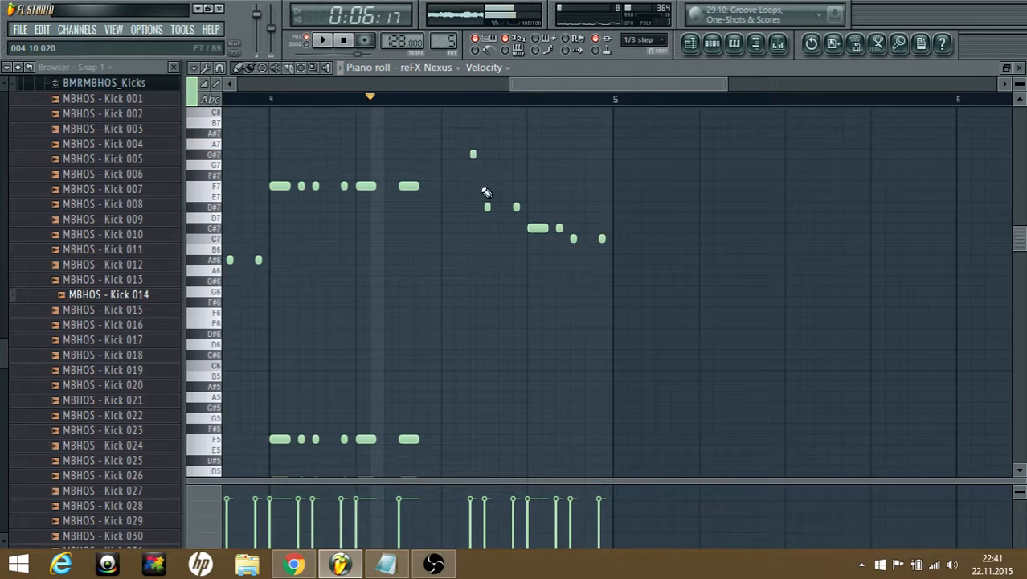
- Raise the three short top notes in the second half of bar 4 to A#7 during playback
left_click_drag(474, 158, 472, 131)
key("space")
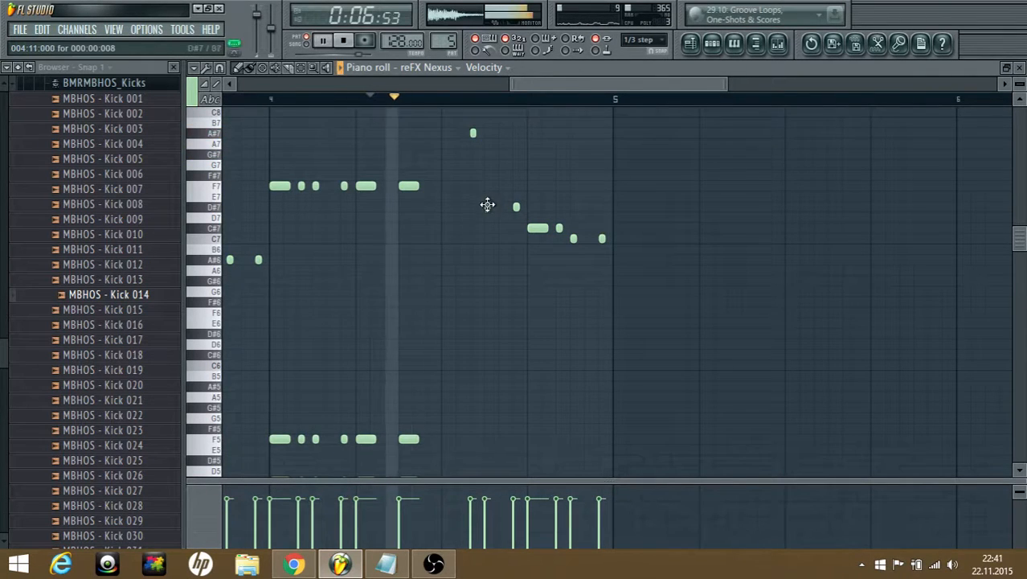
left_click_drag(486, 205, 488, 127)
left_click_drag(516, 208, 515, 133)
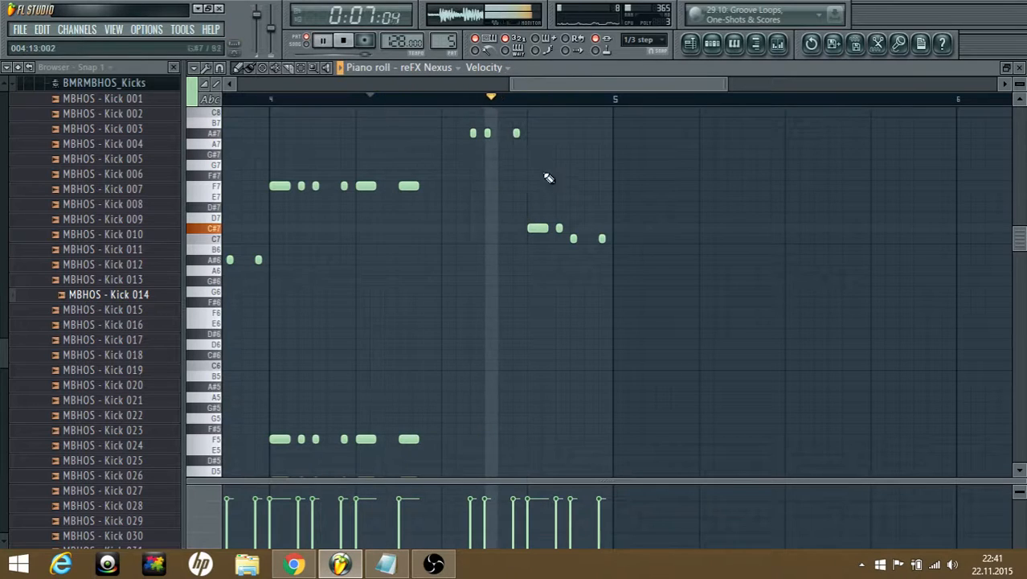
key("space")
- Move the two C#7 notes at beat 4 of bar 4 to F7 and lengthen the C7 note after them to one and a third steps
left_click_drag(541, 232, 559, 185)
key("space")
key("space")
mouse_move(573, 244)
left_mouse_down()
mouse_move(568, 196)
mouse_move(572, 239)
left_mouse_up()
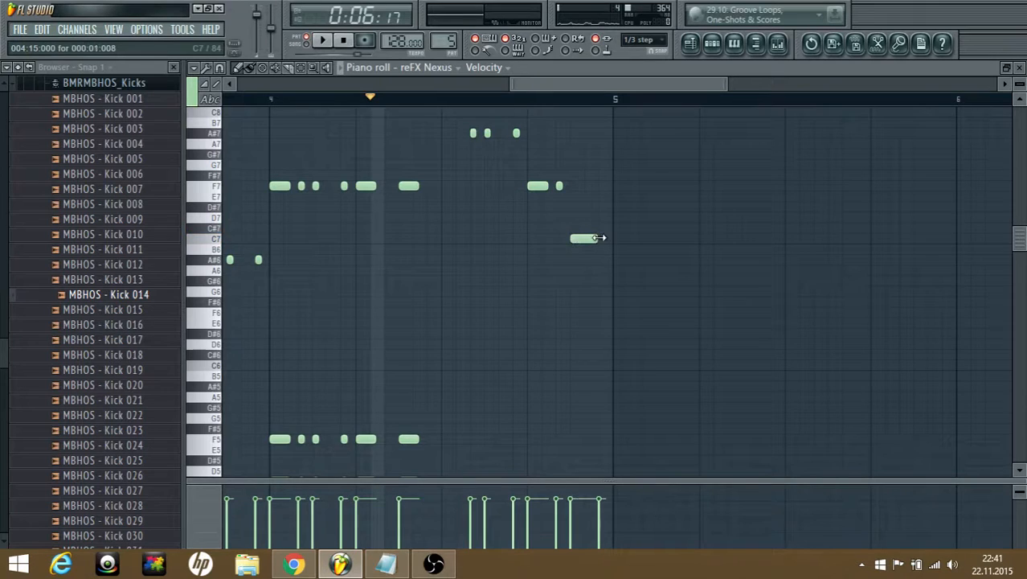
- Merge the last two short chords of bar 4 into a single longer chord on G#4 and C5
scroll(602, 265, "down", 5)
key("space")
key("space")
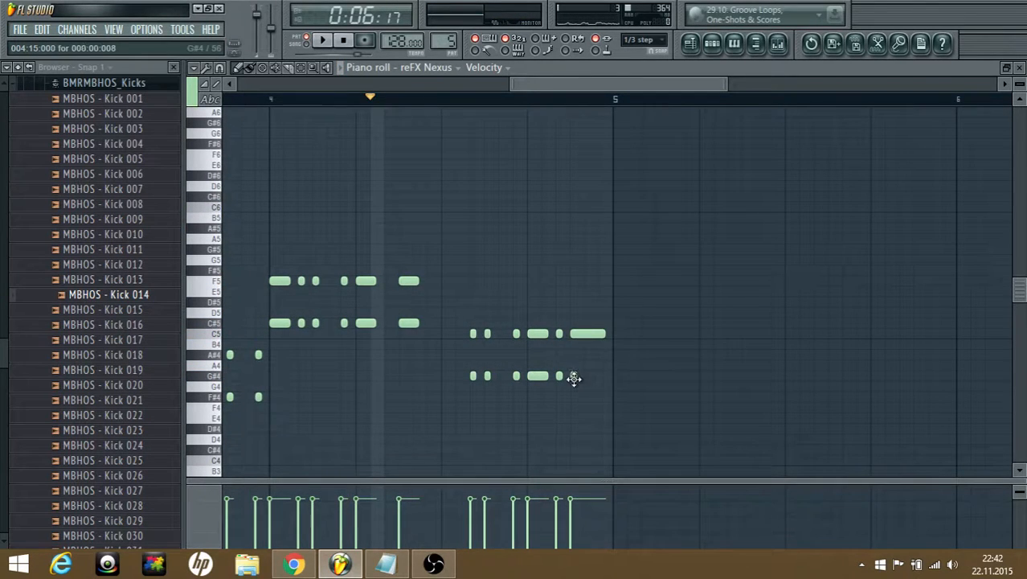
scroll(587, 305, "up", 7)
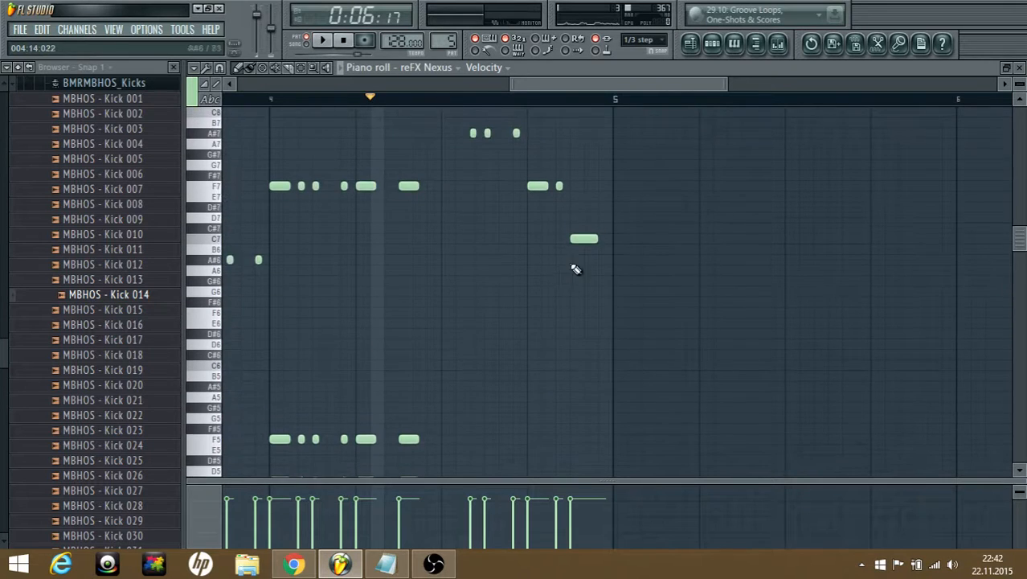
- Lower the three short A#7 notes in bar 4 to G#7, playing the passage to check
scroll(450, 217, "up", 2, "ctrl")
left_click_drag(401, 196, 402, 218)
left_click(403, 224)
left_click_drag(426, 197, 424, 219)
key("space")
left_click_drag(482, 197, 482, 221)
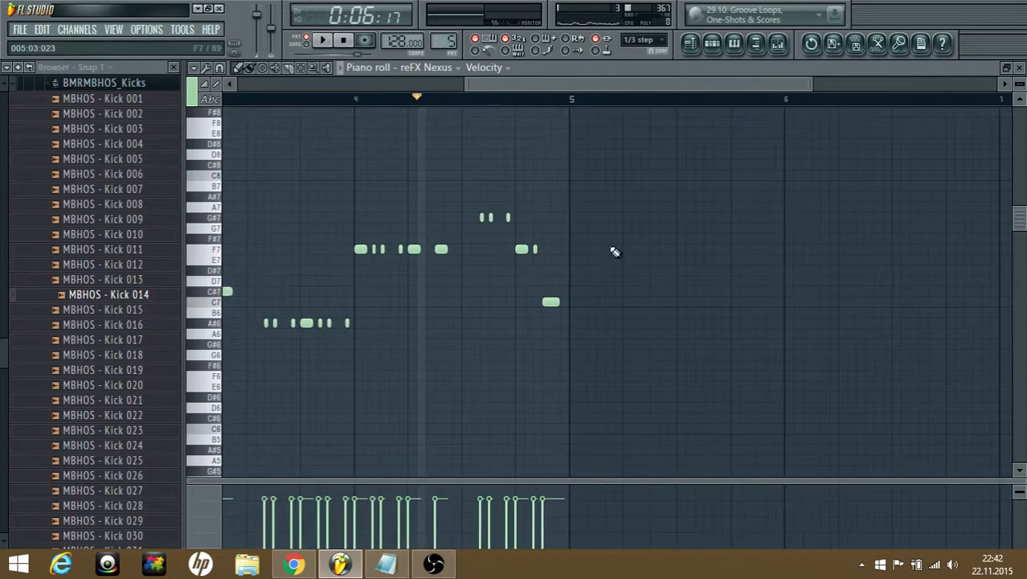
- Check the end of bar 4, stop playback and set the snap to Cell
scroll(613, 249, "down", 7)
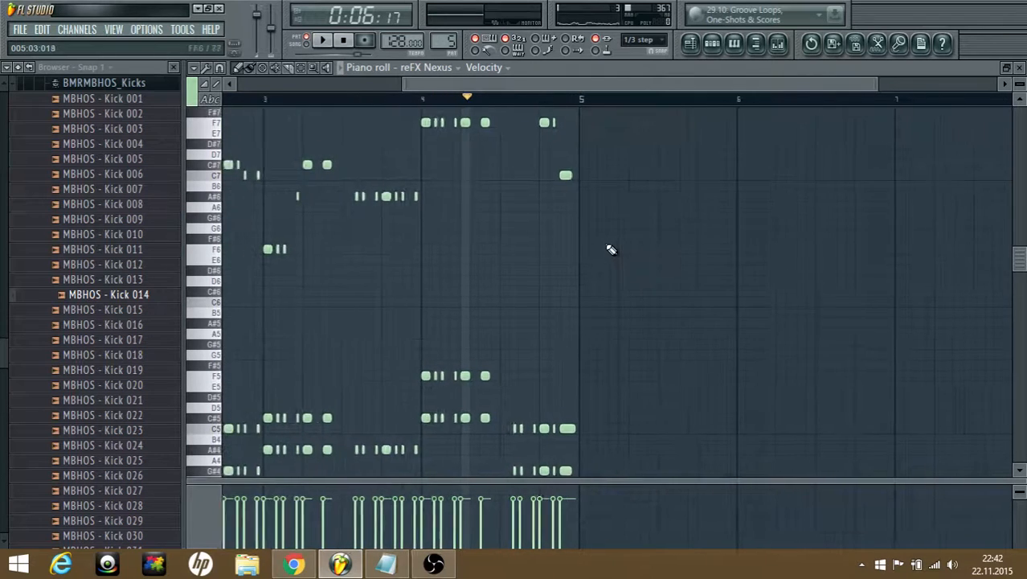
scroll(555, 337, "up", 2, "ctrl")
scroll(551, 369, "up", 2, "ctrl")
scroll(554, 350, "up", 4)
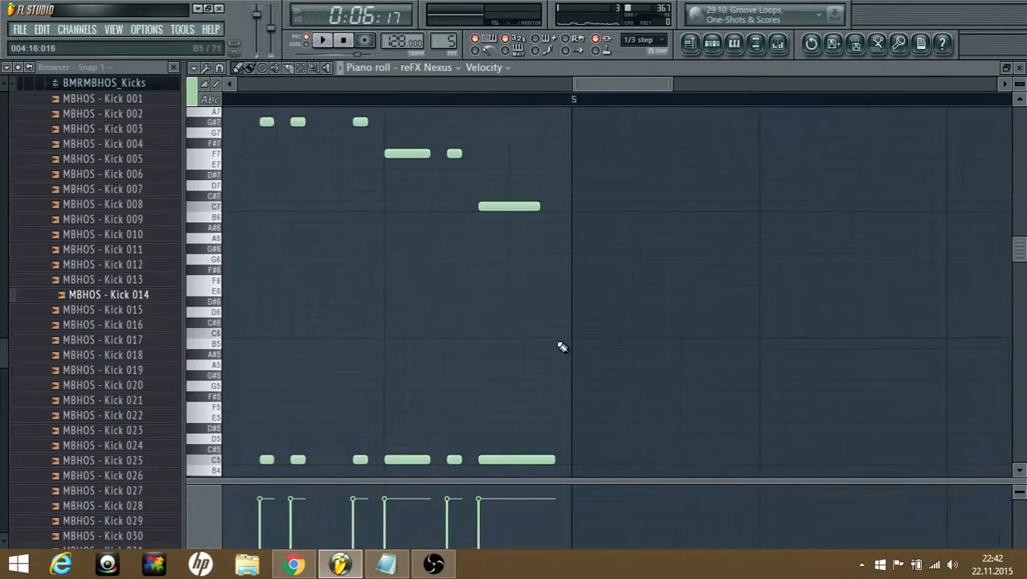
scroll(560, 345, "down", 3)
scroll(539, 369, "down", 4, "ctrl")
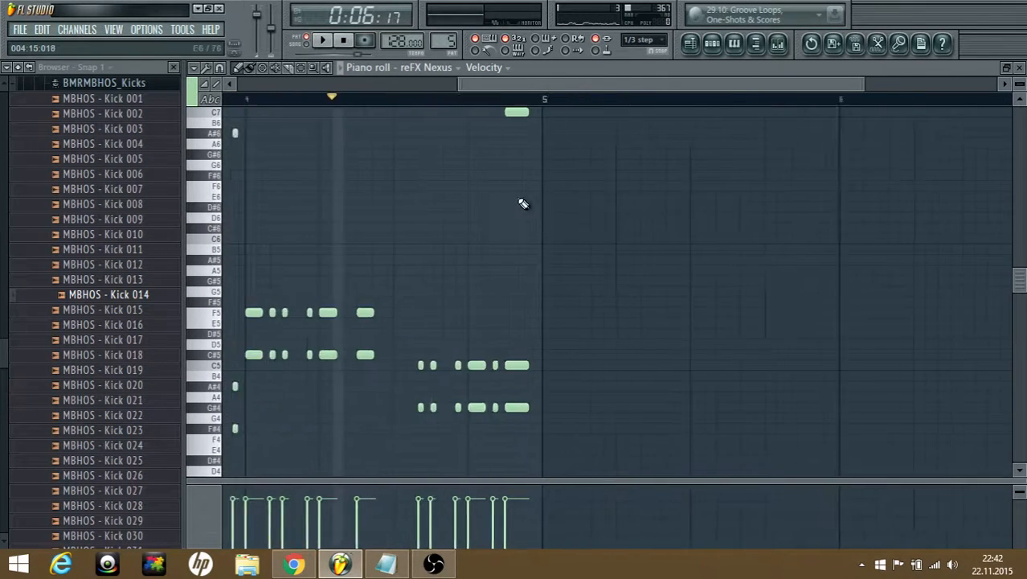
left_click(343, 40)
left_click(645, 40)
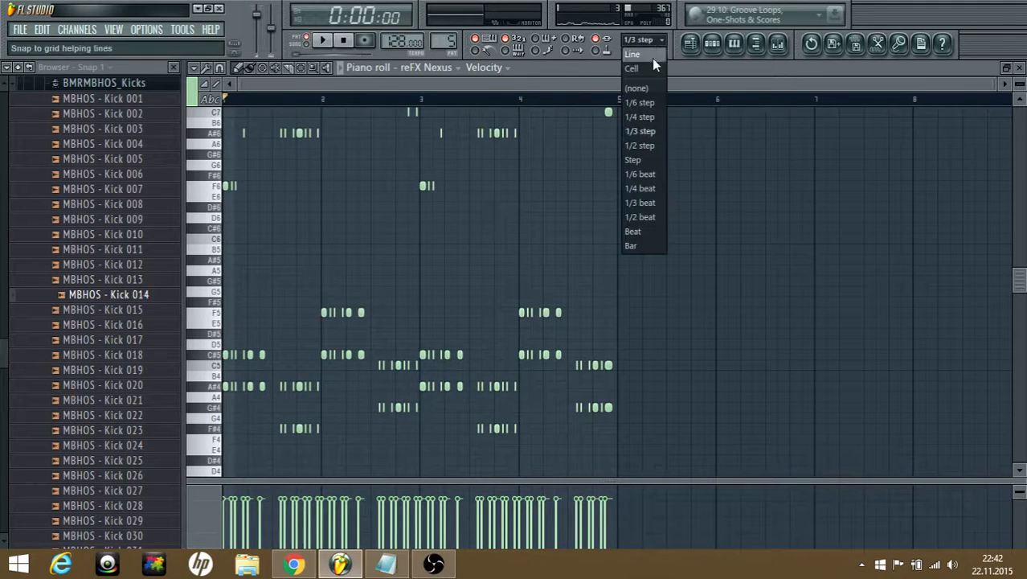
left_click(652, 68)
- Play the Melody pattern from the start with its channels shown to hear the lead
scroll(499, 167, "up", 1)
scroll(499, 172, "down", 2)
key("F6")
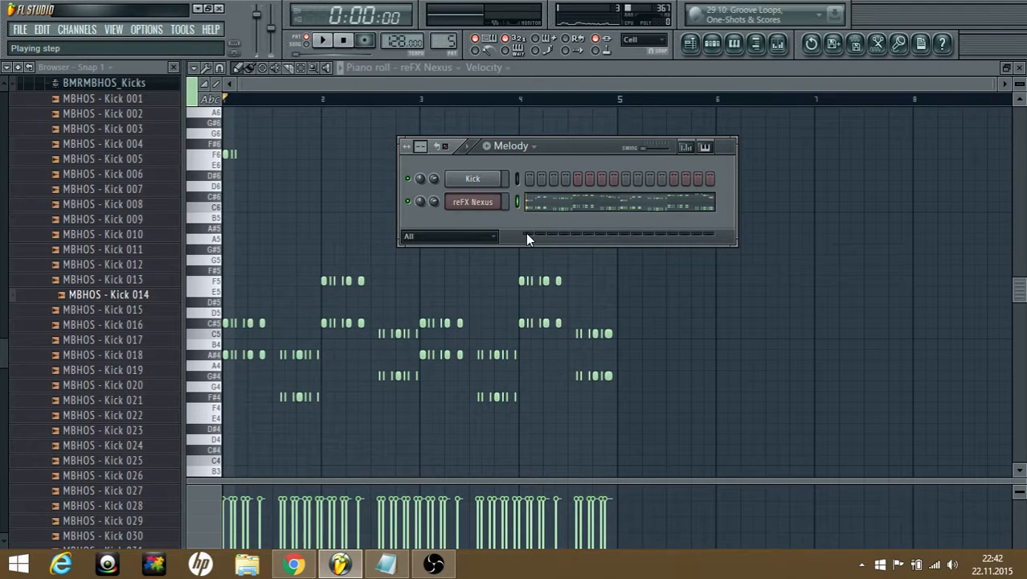
left_click(325, 42)
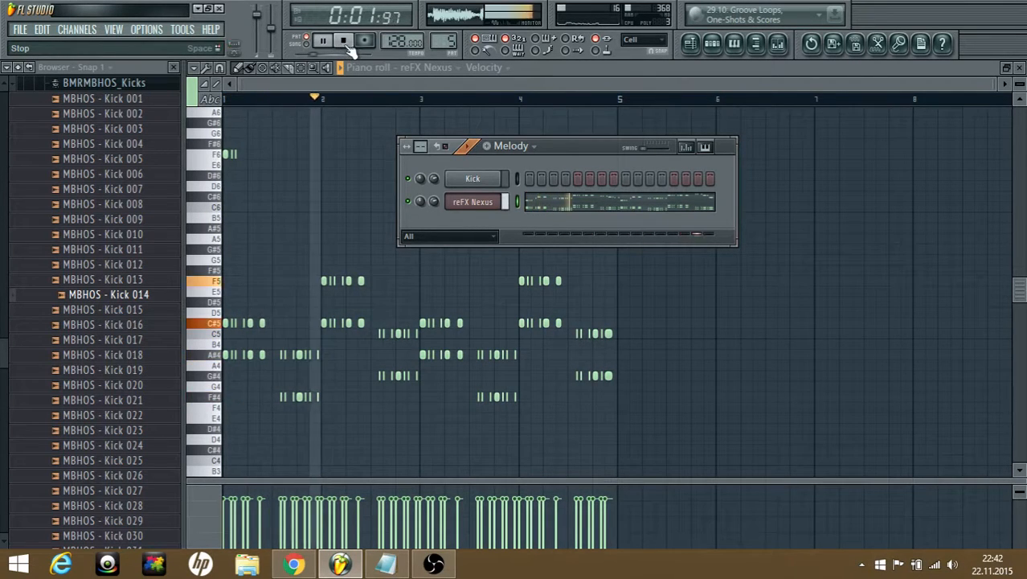
left_click(342, 41)
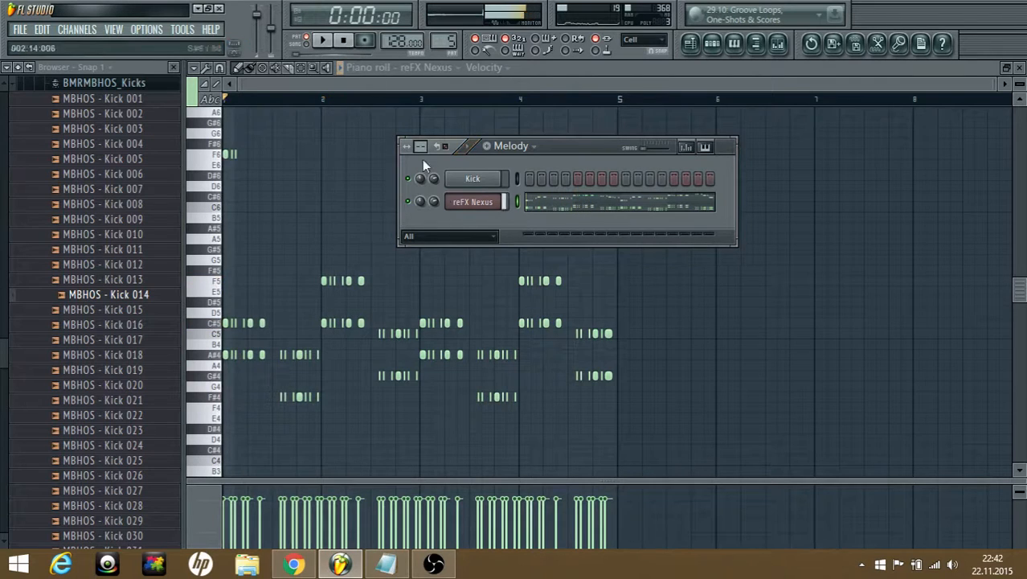
- Clone the reFX Nexus channel in the Melody pattern to add a second lead layer
left_click(472, 203)
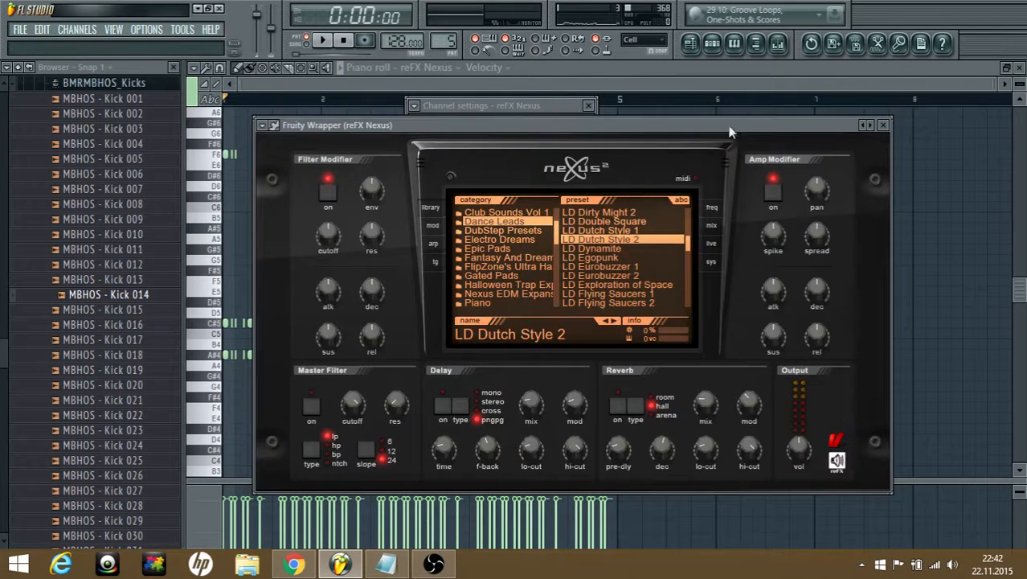
left_click(712, 43)
right_click(498, 198)
left_click(553, 370)
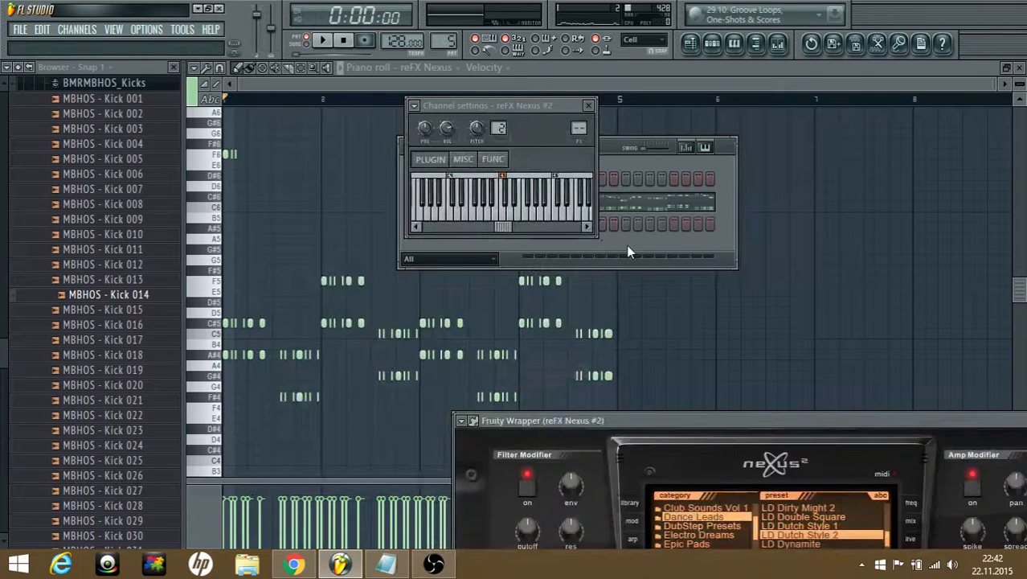
left_click(630, 251)
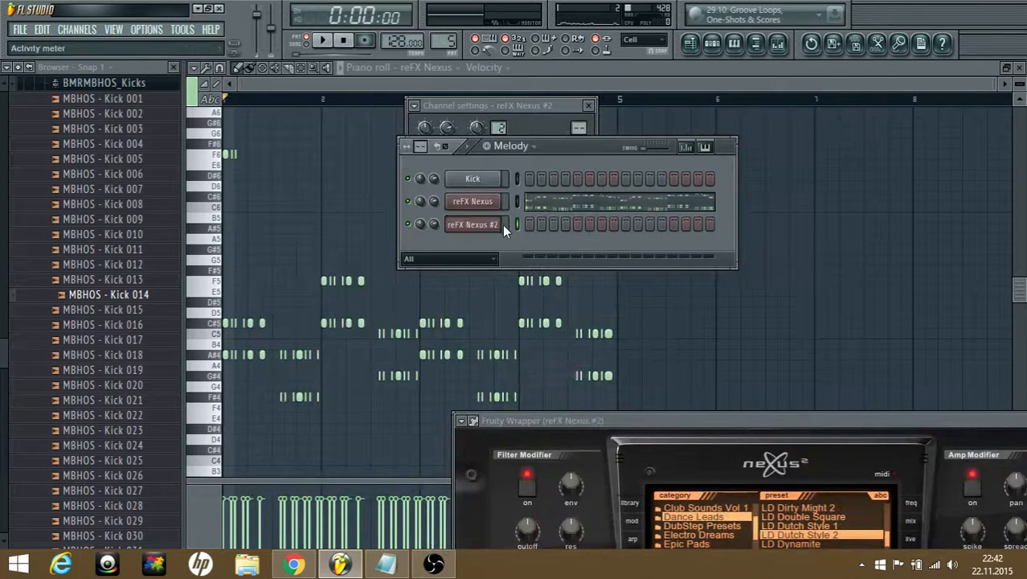
- Load the LD Eurobuzzer 2 preset from Dance Leads in reFX Nexus #2 and switch off its delay and reverb
left_click(482, 227)
left_click(482, 227)
left_click_drag(648, 385, 498, 150)
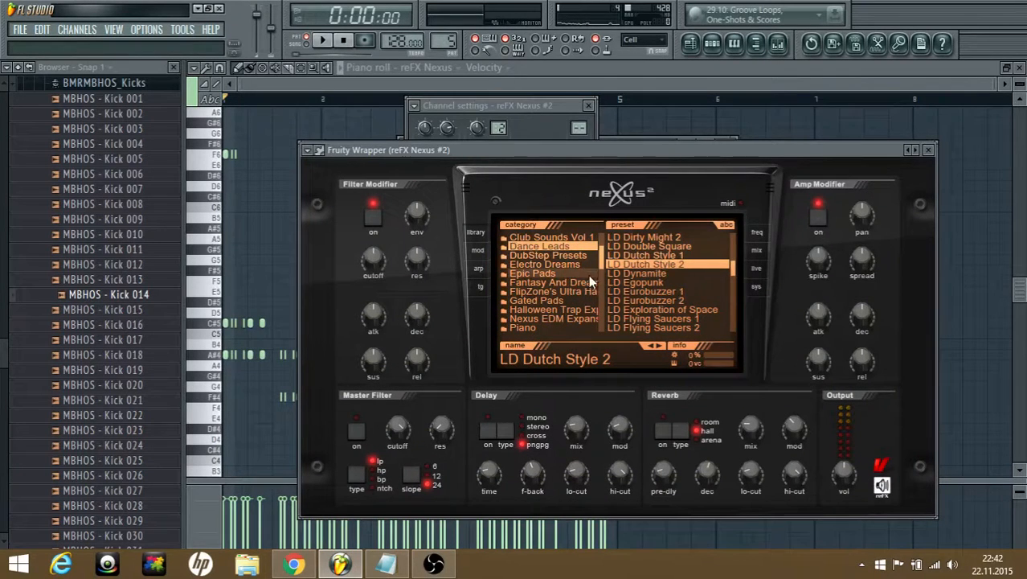
left_click(682, 303)
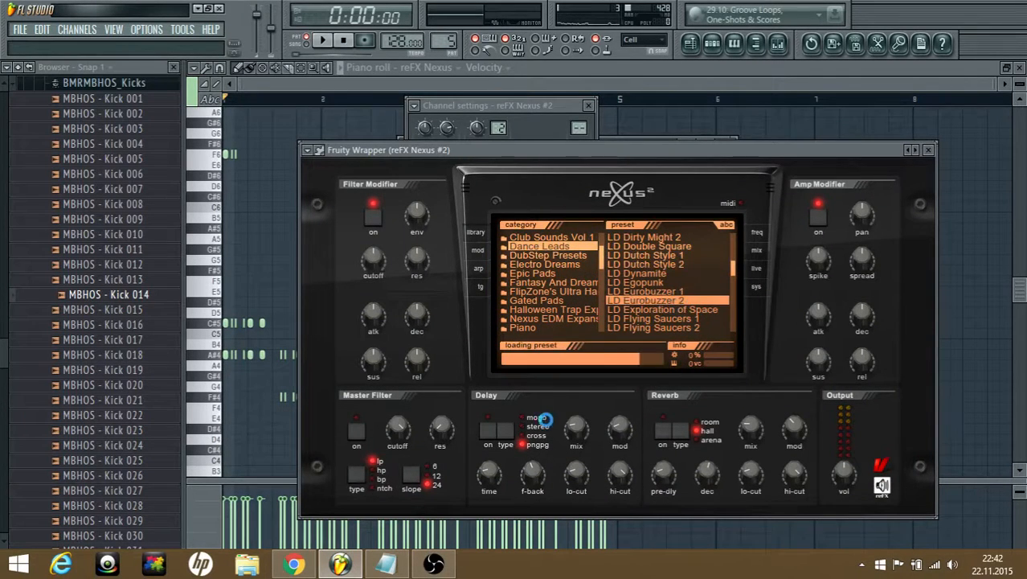
left_click(484, 429)
left_click(662, 430)
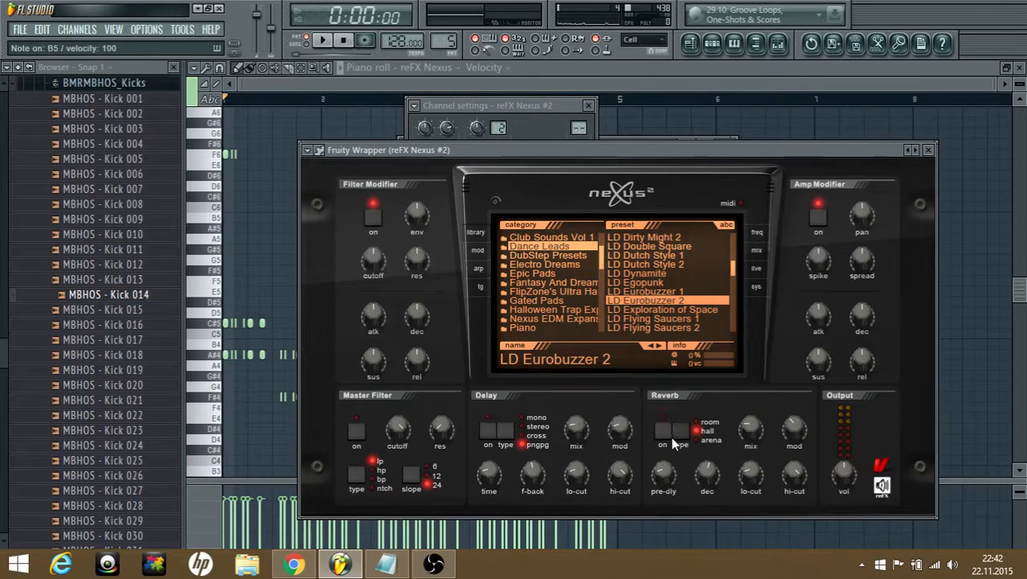
- Copy the melody notes from the reFX Nexus channel and paste them into reFX Nexus #2
left_click(711, 42)
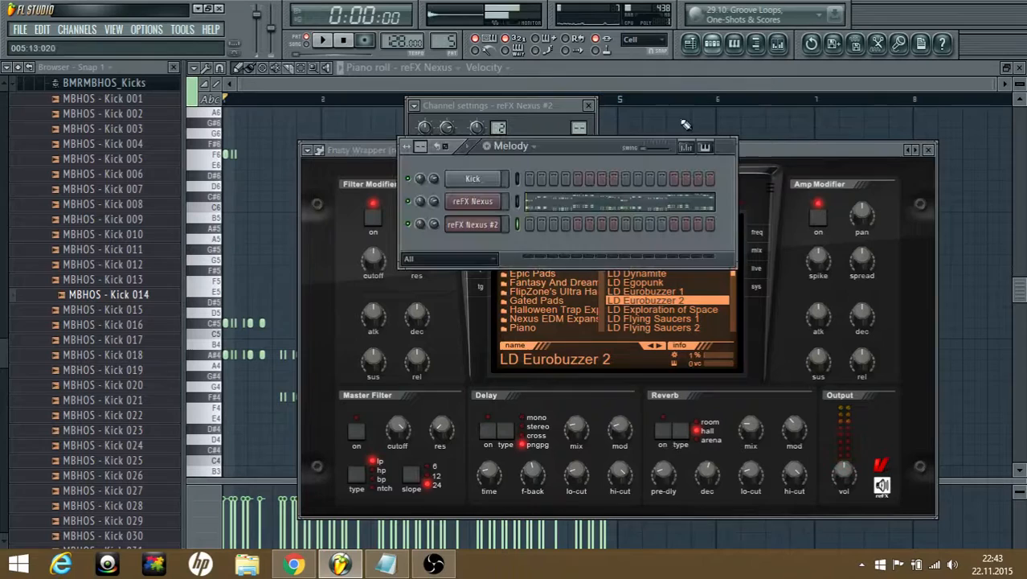
right_click(502, 199)
mouse_move(554, 275)
left_click(629, 287)
right_click(458, 224)
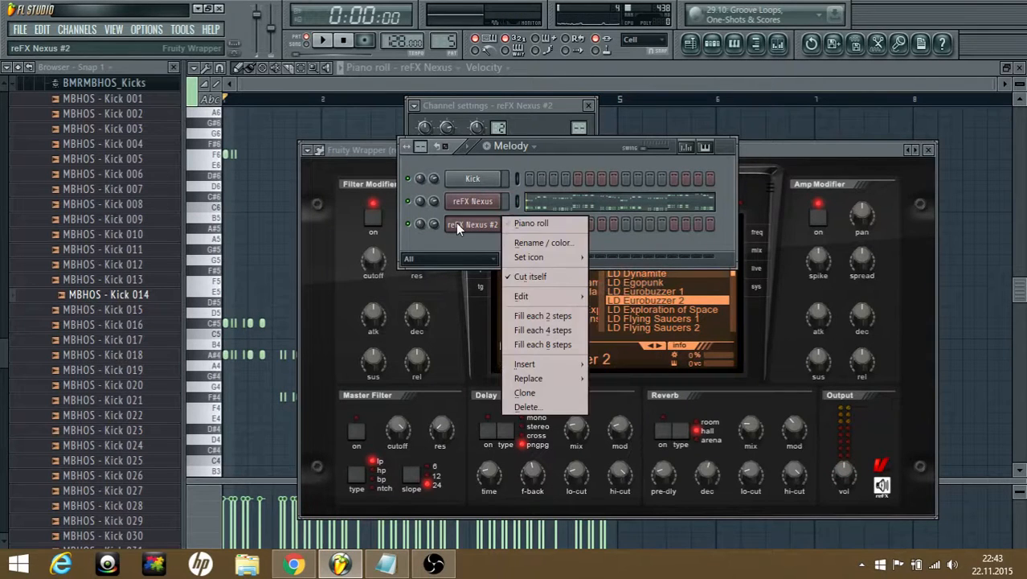
mouse_move(580, 299)
left_click(616, 320)
- Play both lead layers together and slightly lower the channel volume of reFX Nexus #2
key("space")
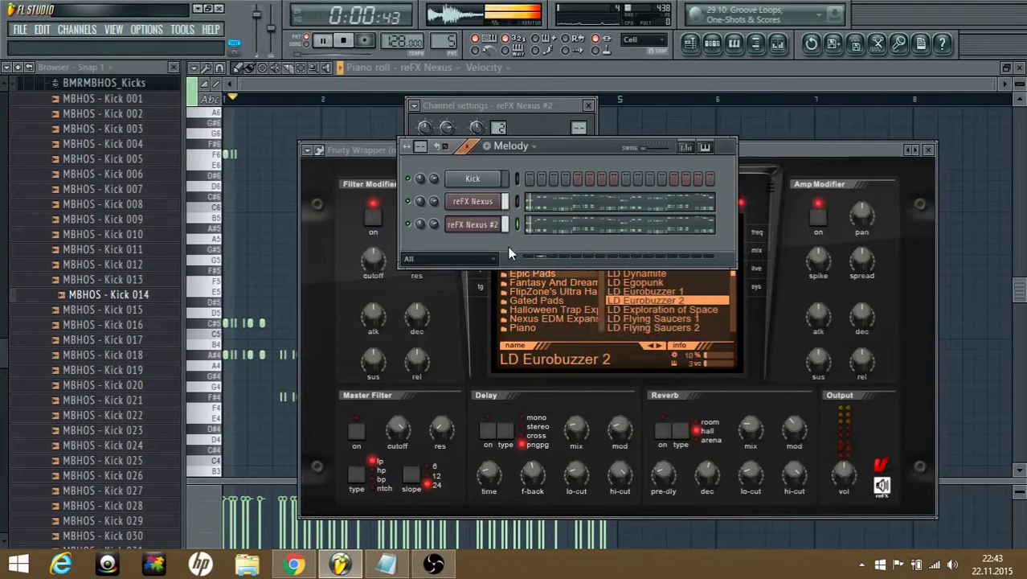
left_click(473, 226)
left_click(471, 226)
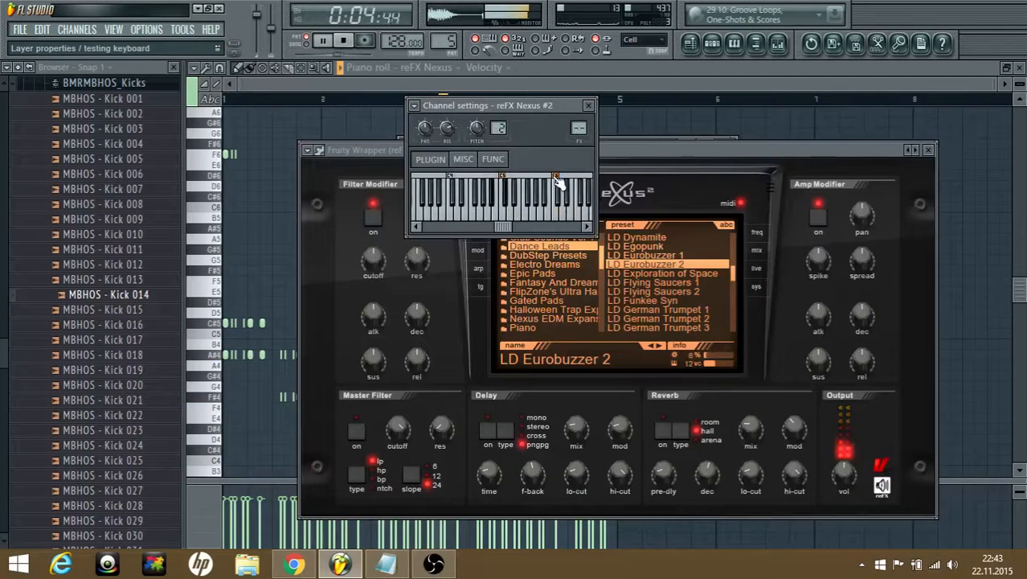
left_click(711, 43)
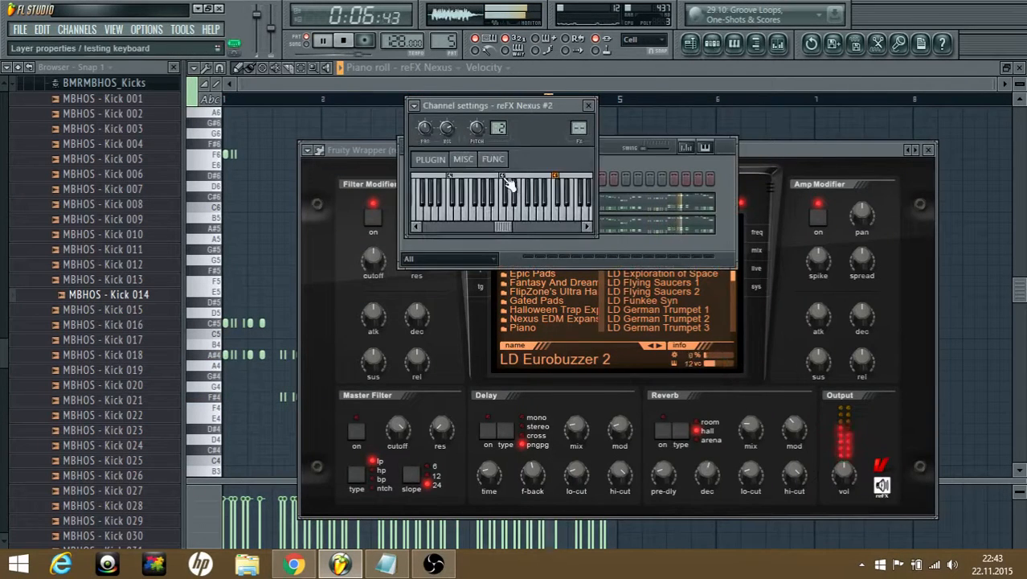
left_click(712, 43)
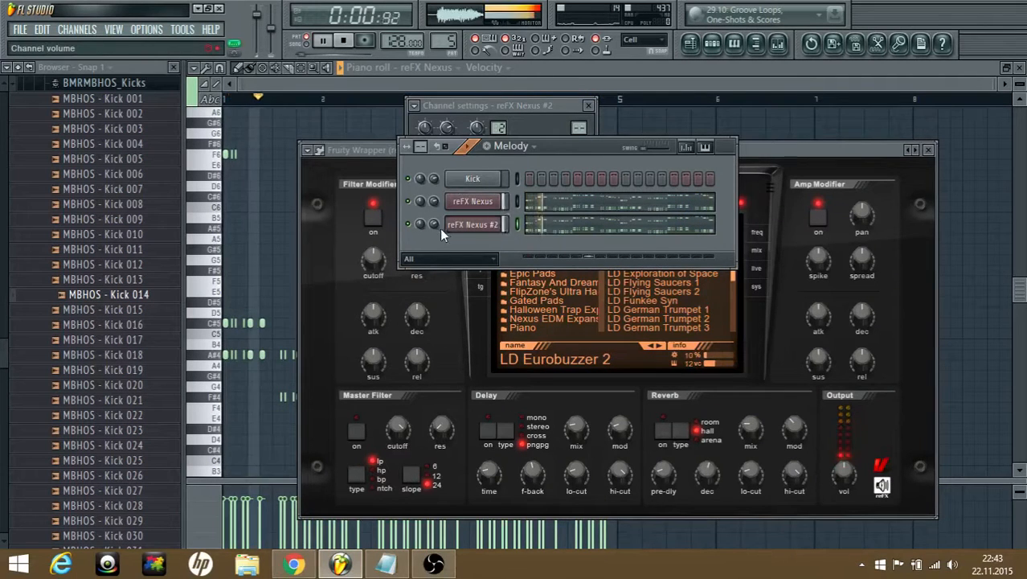
left_click_drag(435, 225, 434, 232)
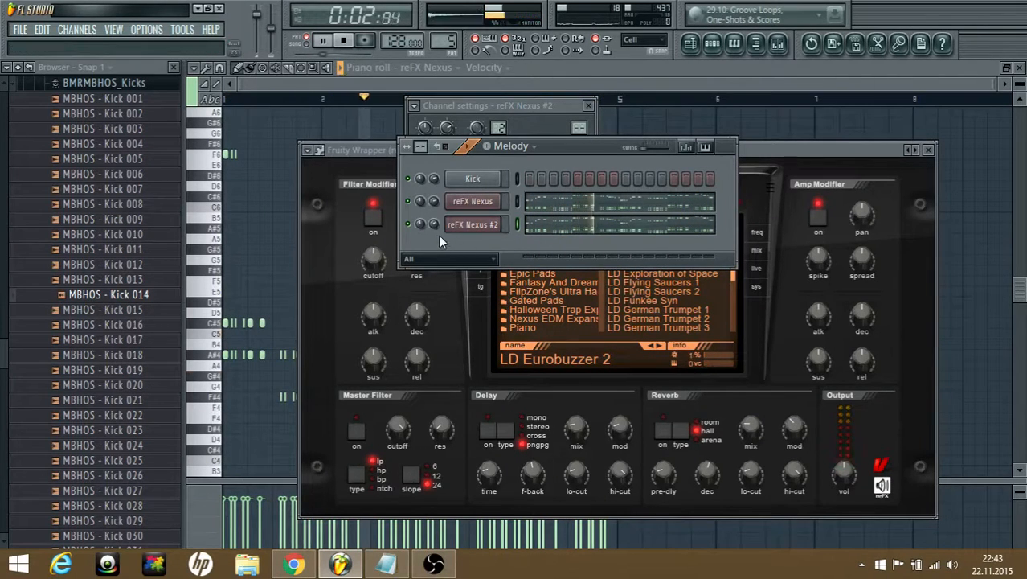
- Clone the reFX Nexus #2 channel and bring the clone's plugin window fully into view
right_click(477, 233)
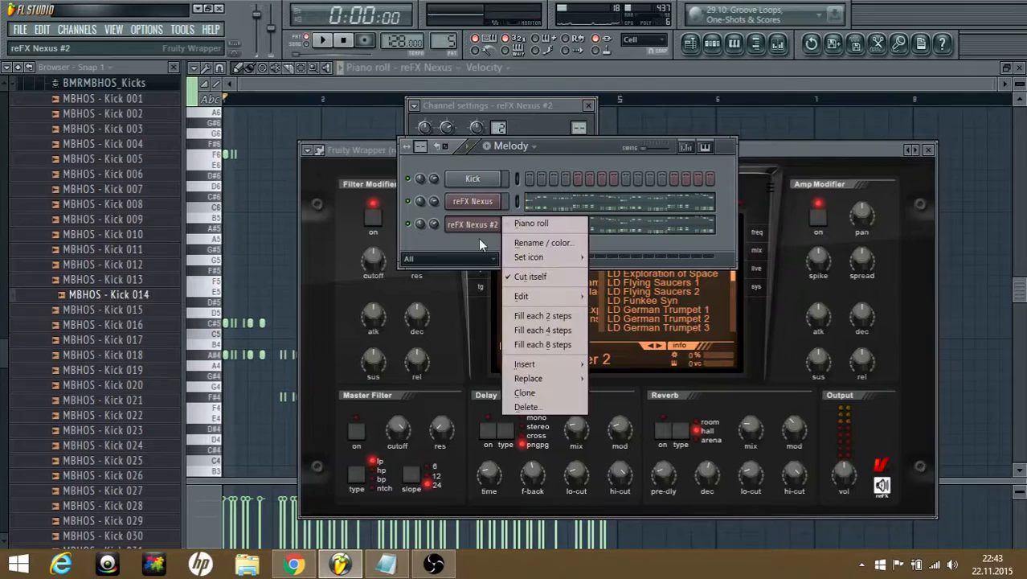
left_click(526, 392)
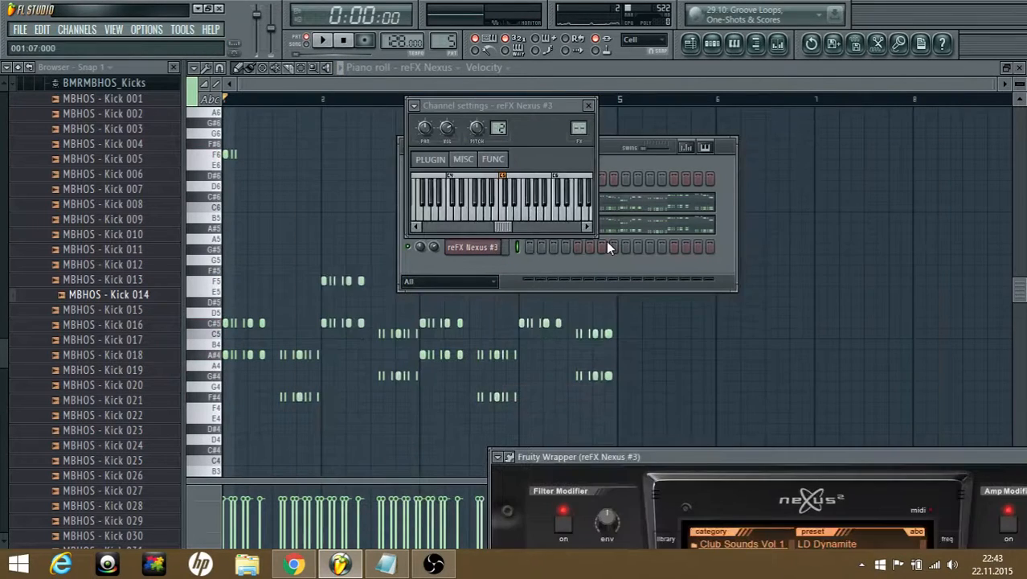
left_click_drag(744, 458, 566, 141)
- Load the LD Hands Up! 8 preset from Single Layer Leads in reFX Nexus #3 and switch off its delay
scroll(561, 253, "up", 3)
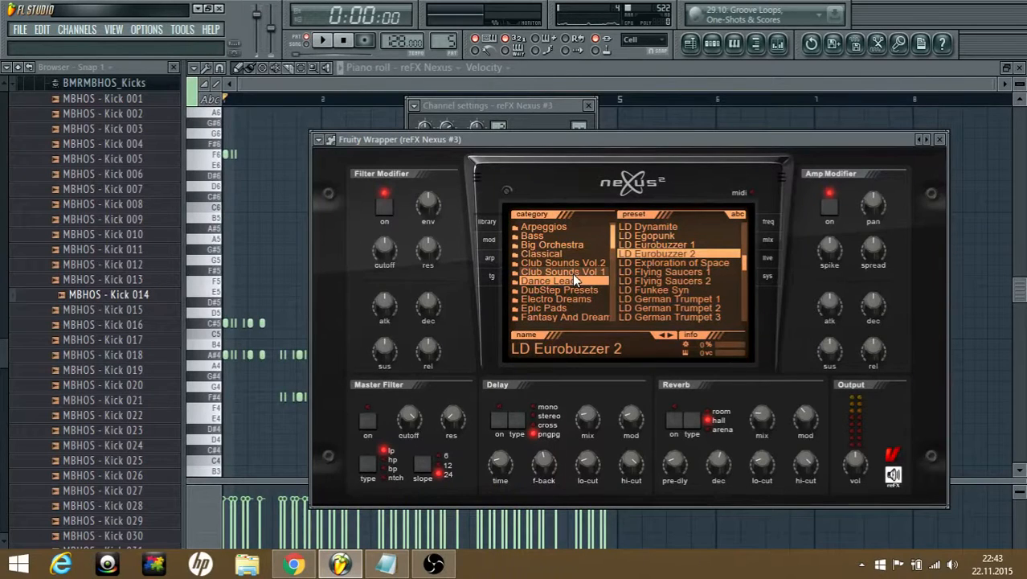
scroll(572, 272, "down", 3)
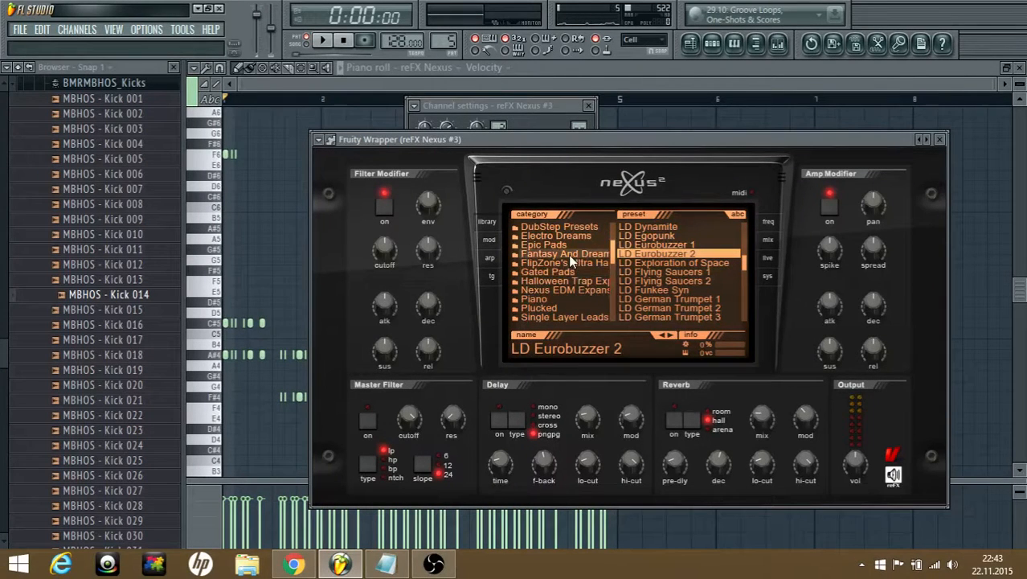
scroll(566, 263, "down", 3)
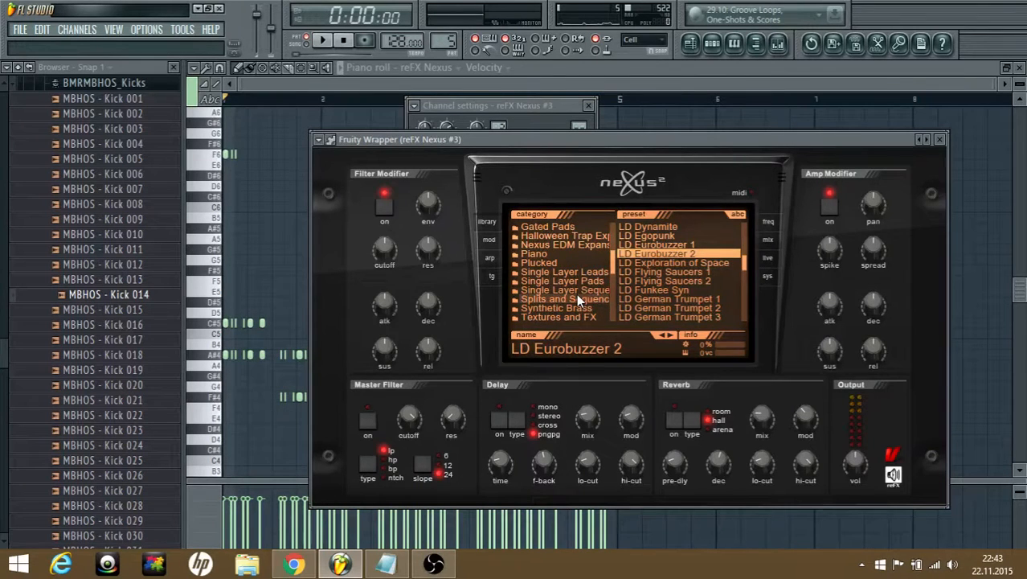
left_click(574, 274)
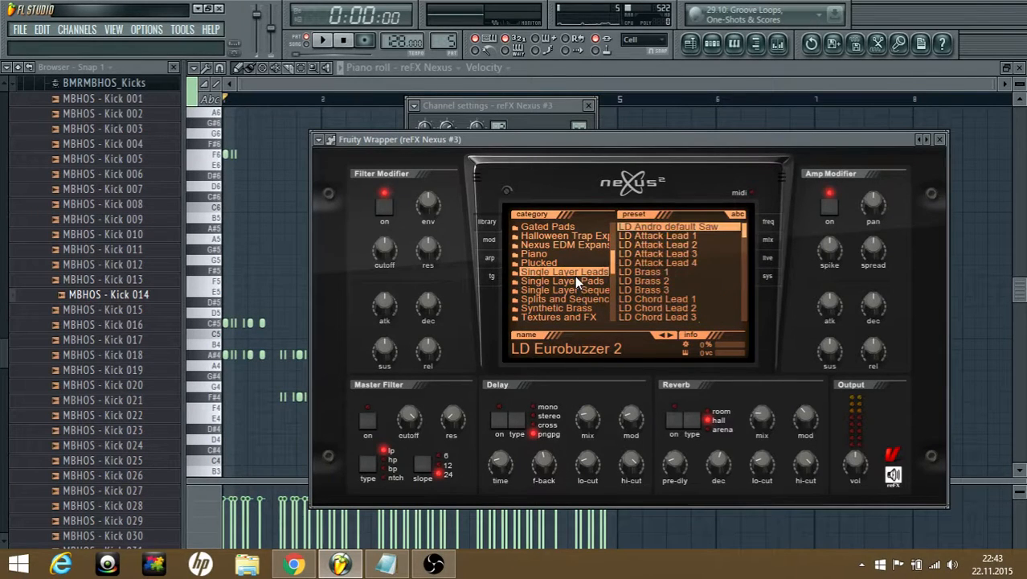
scroll(671, 268, "down", 5)
scroll(671, 271, "down", 6)
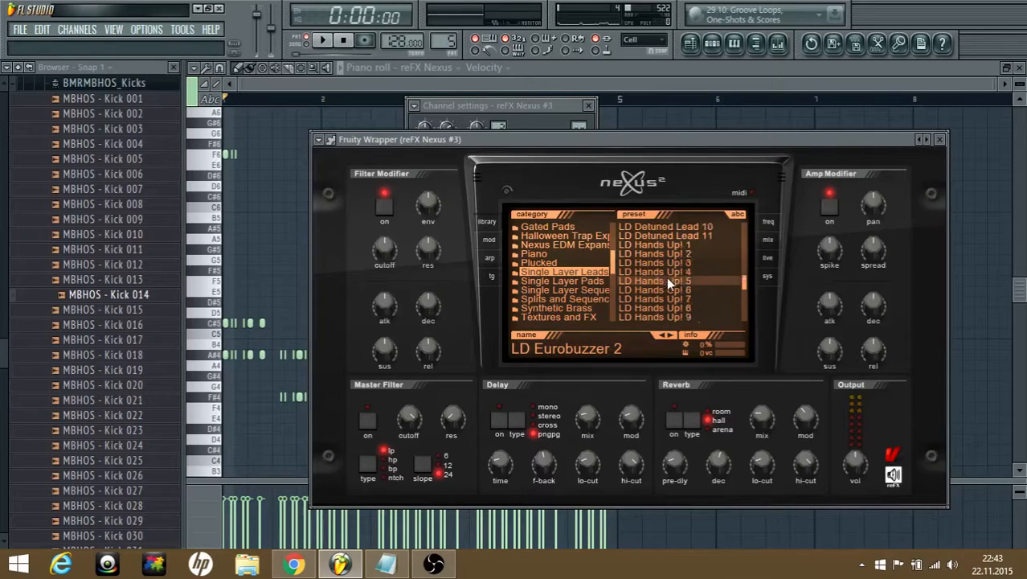
left_click(692, 263)
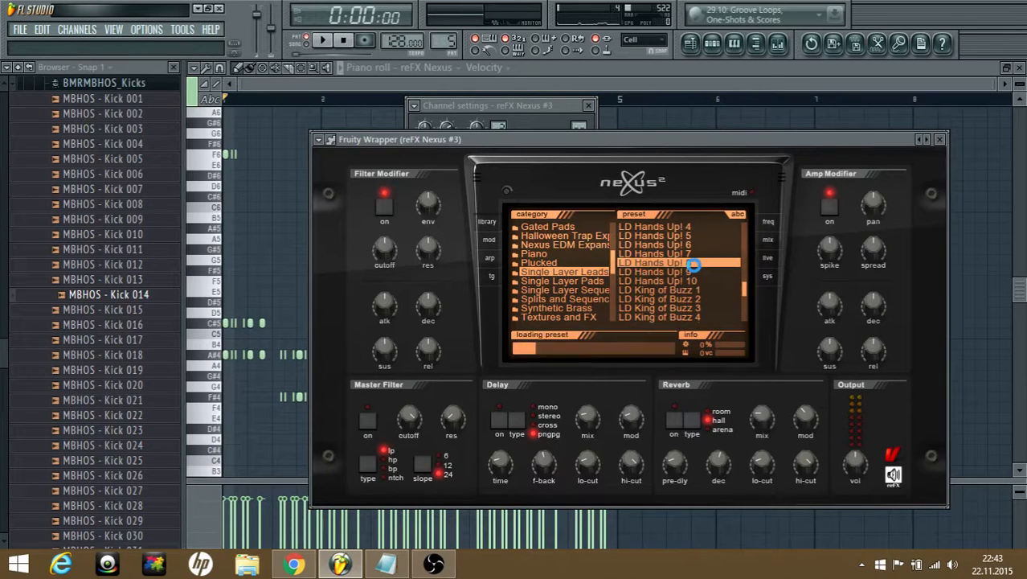
left_click(500, 420)
left_click(501, 421)
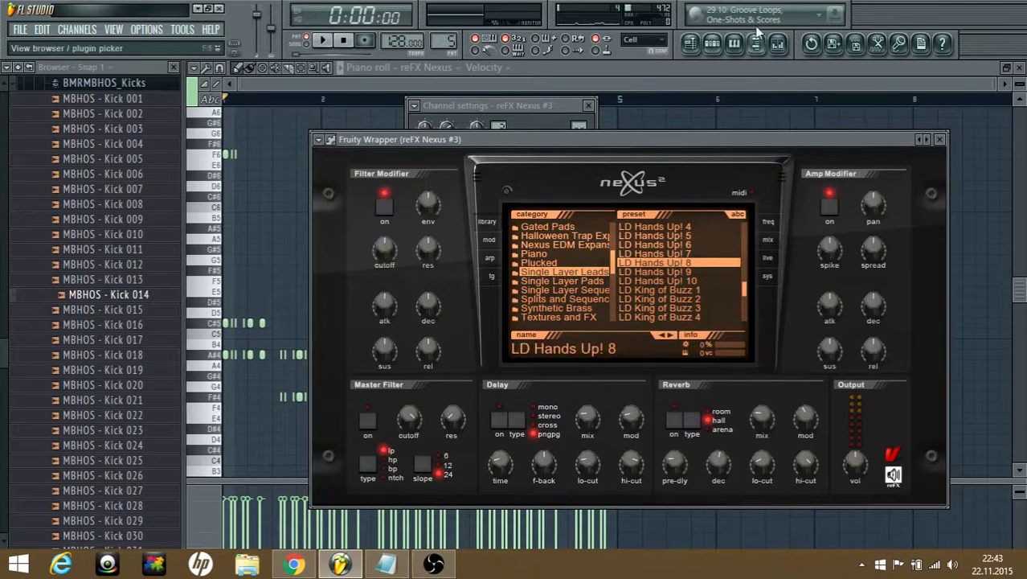
- Set the Amp Modifier release of the first reFX Nexus channel to -40, test the sound and return to the channel list
left_click(712, 43)
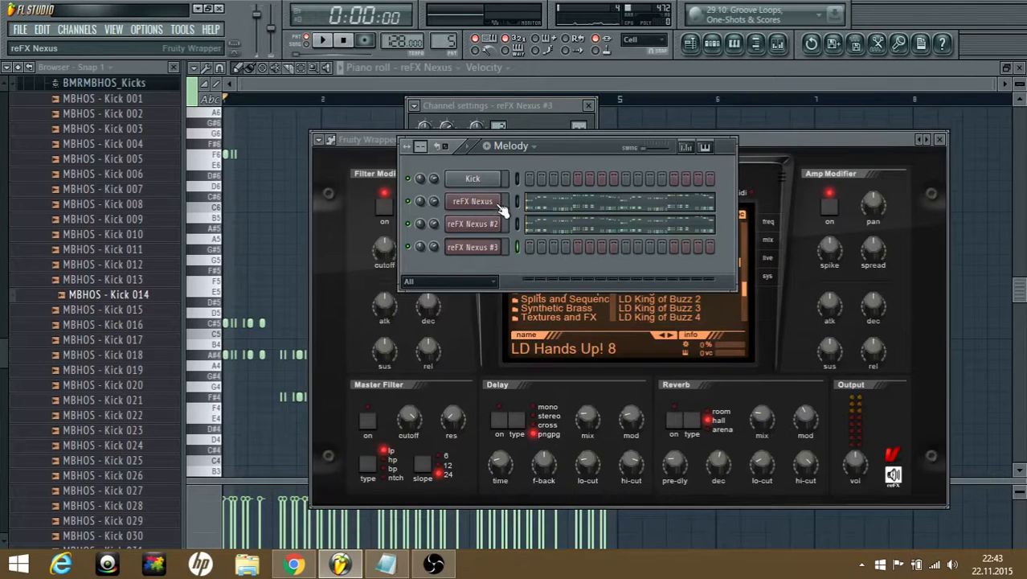
left_click(499, 206)
left_click_drag(589, 128, 580, 72)
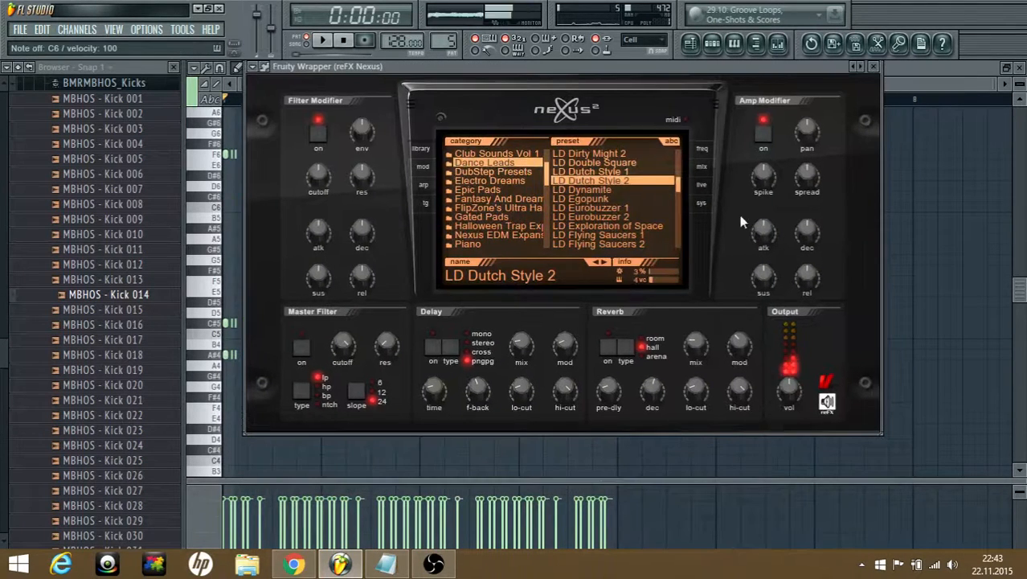
mouse_move(772, 250)
mouse_move(804, 283)
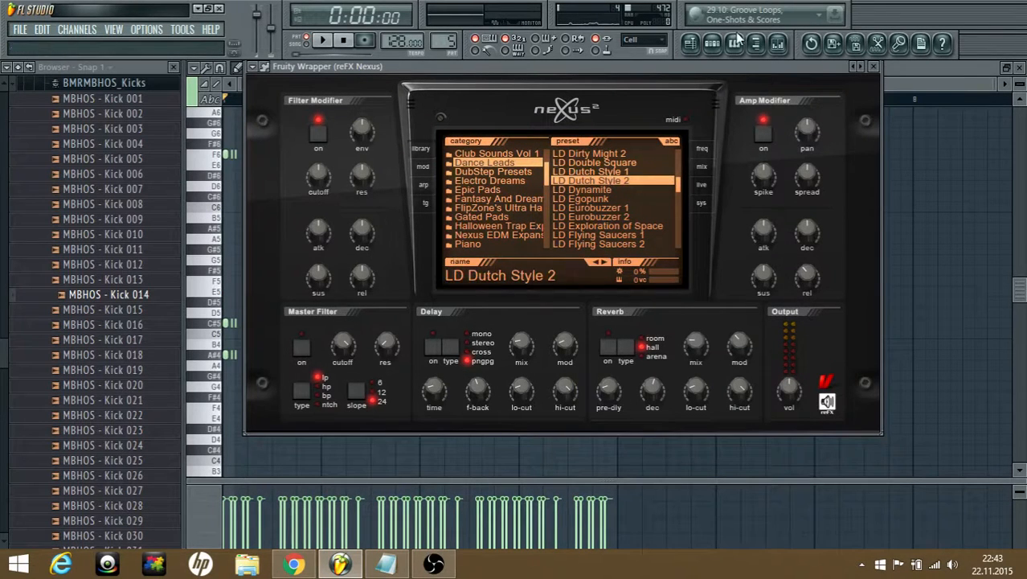
key("q")
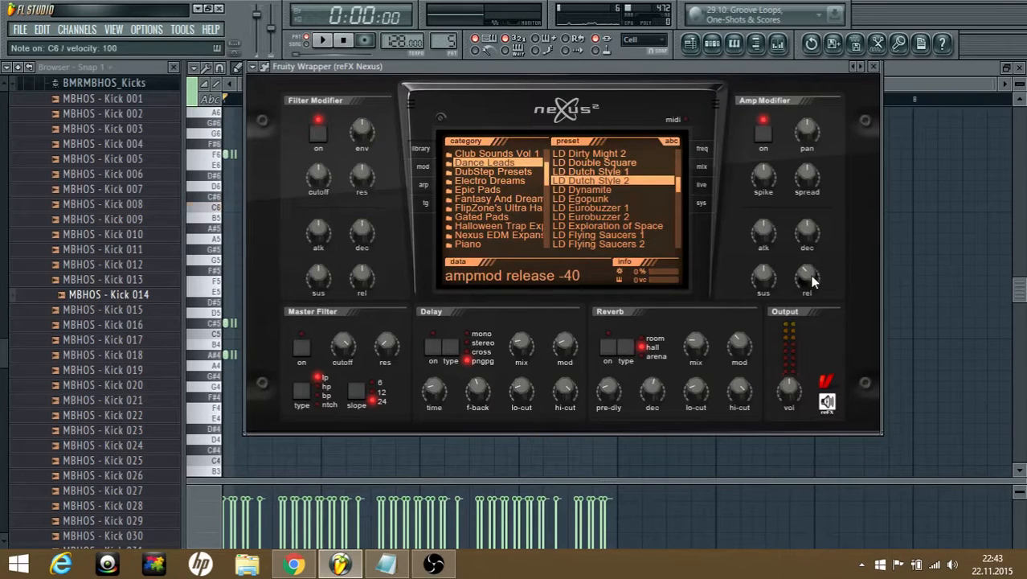
key("q")
key("space")
left_click(874, 67)
key("space")
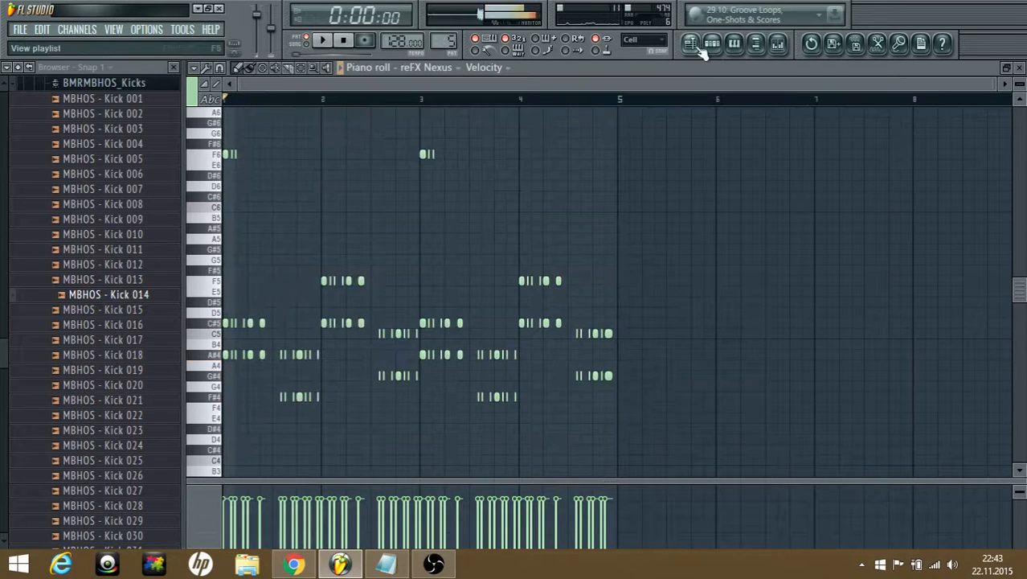
left_click(711, 45)
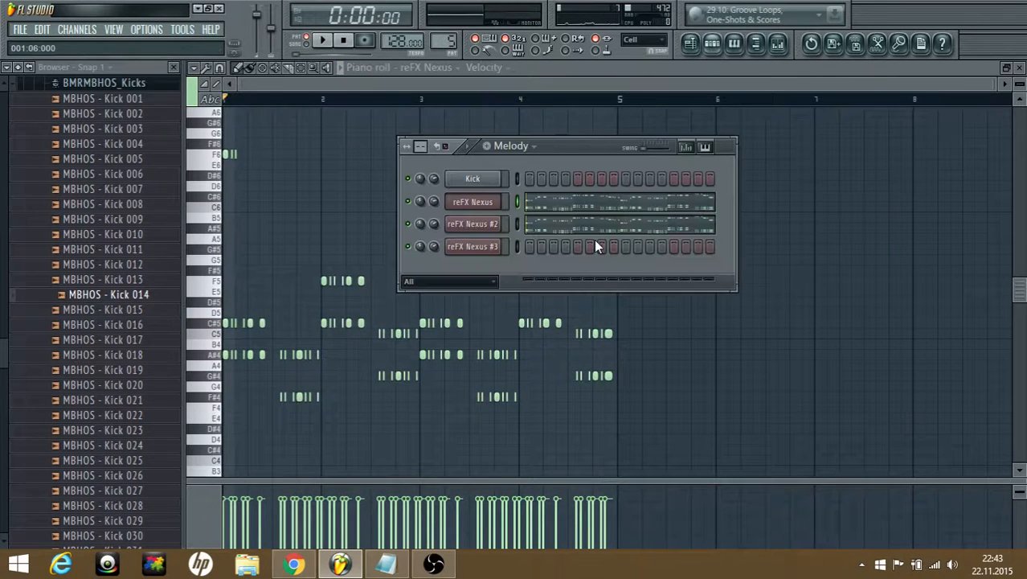
- Copy the four-bar melody from the first reFX Nexus channel into reFX Nexus #3 and play all three layers together
right_click(472, 207)
mouse_move(530, 278)
left_click(611, 289)
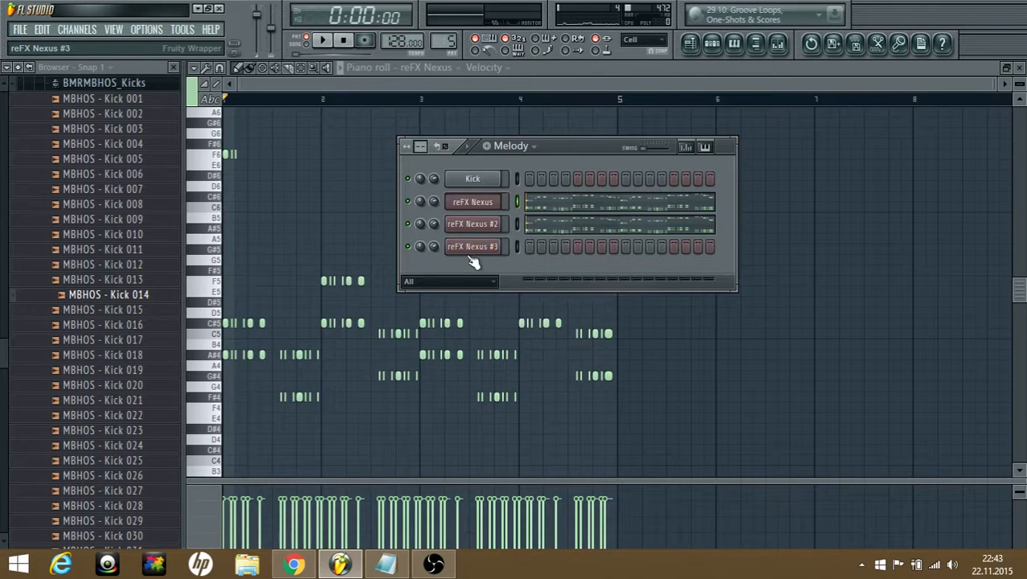
right_click(494, 245)
mouse_move(557, 322)
left_click(611, 347)
key("space")
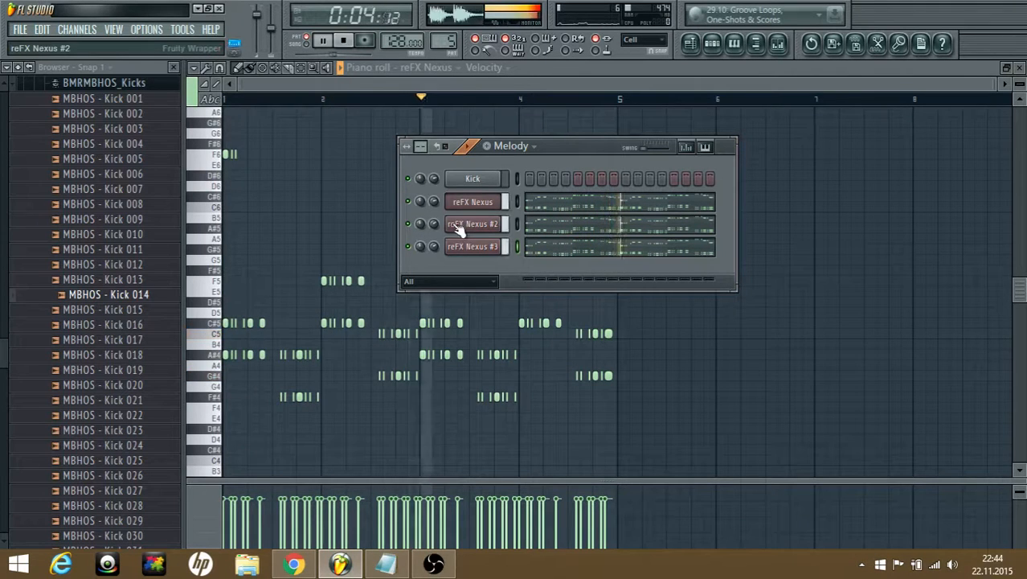
key("space")
- Open the mixer, bring its window fully into view and briefly play the layered melody
key("F9")
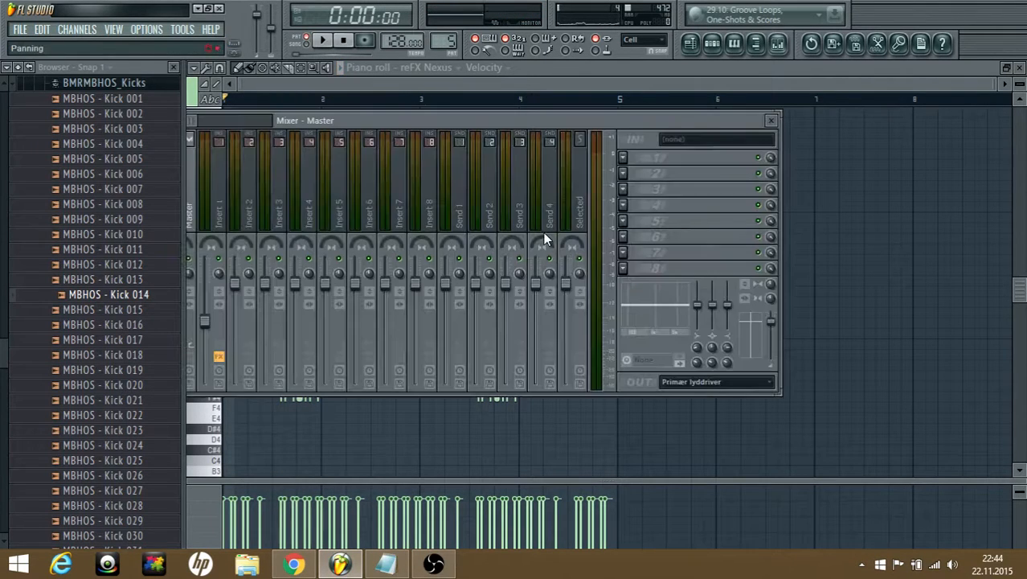
key("F9")
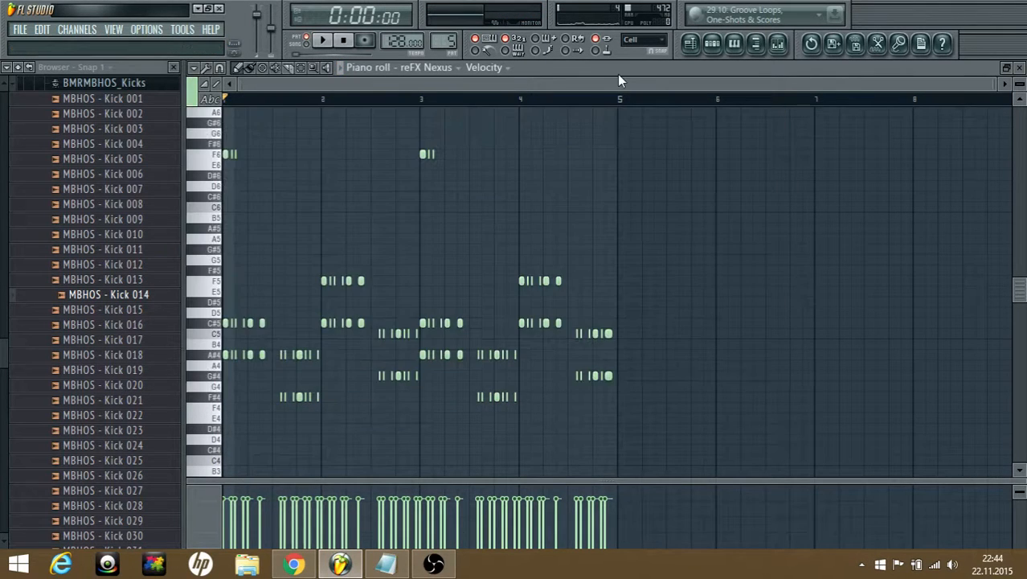
left_click(712, 44)
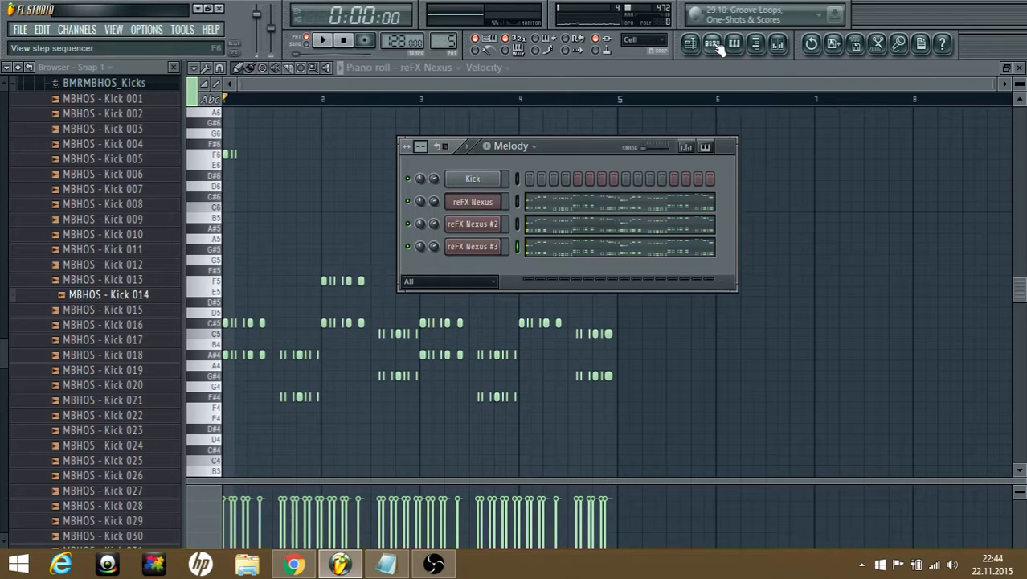
left_click(777, 43)
left_click_drag(378, 128, 441, 121)
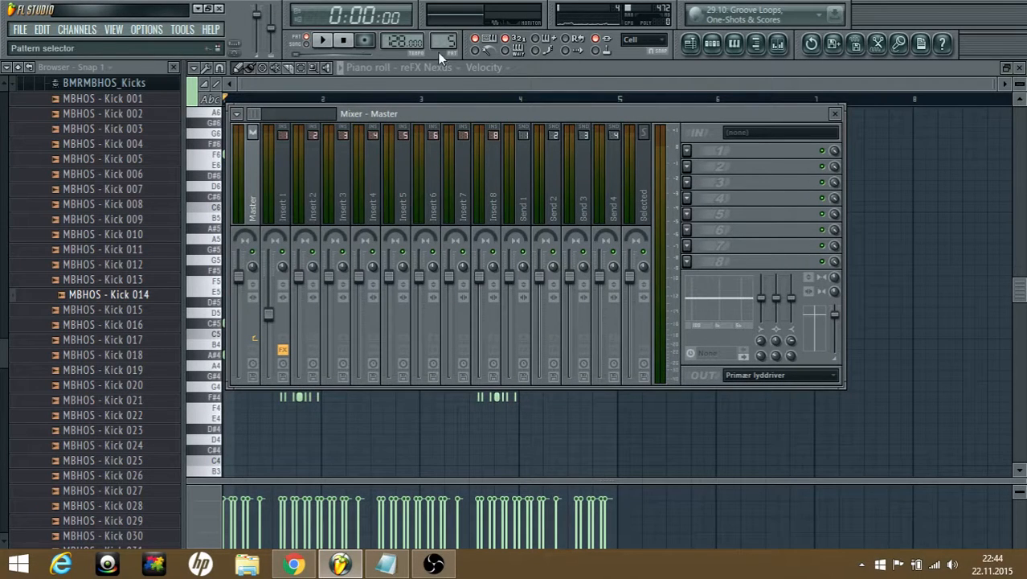
left_click(321, 39)
left_click(321, 40)
left_click_drag(451, 281, 450, 290)
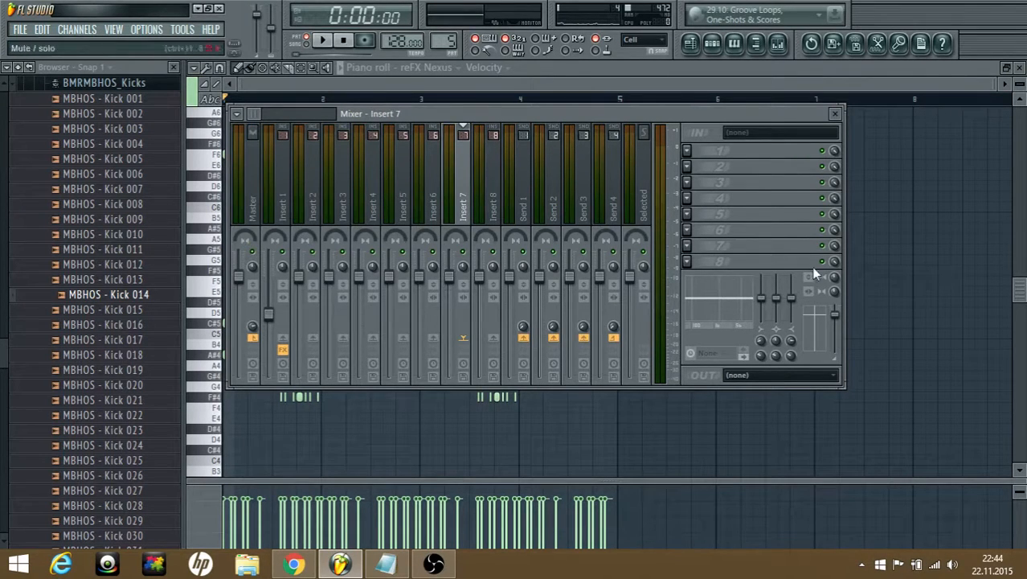
left_click(689, 268)
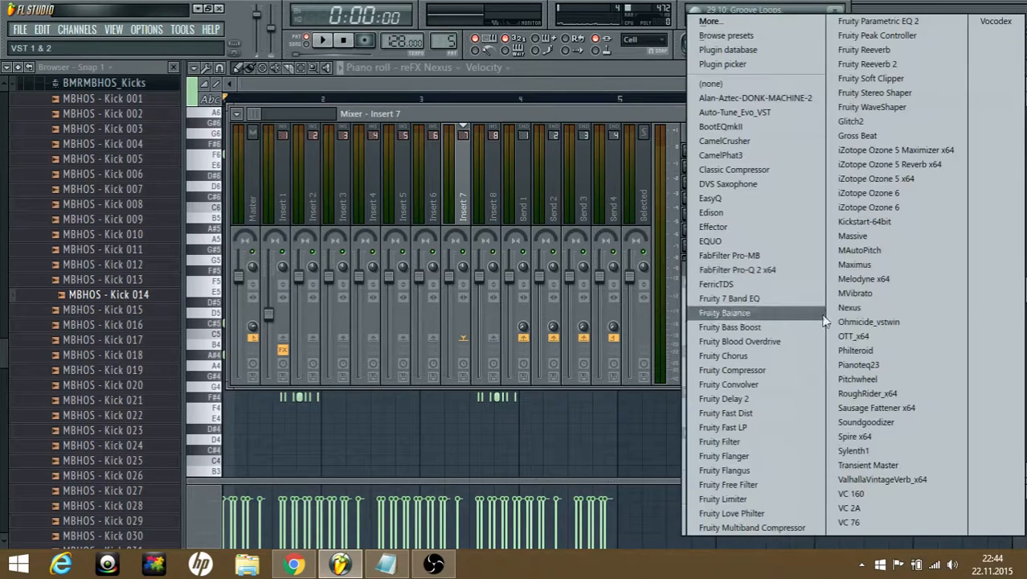
left_click(757, 499)
left_click_drag(587, 188, 583, 142)
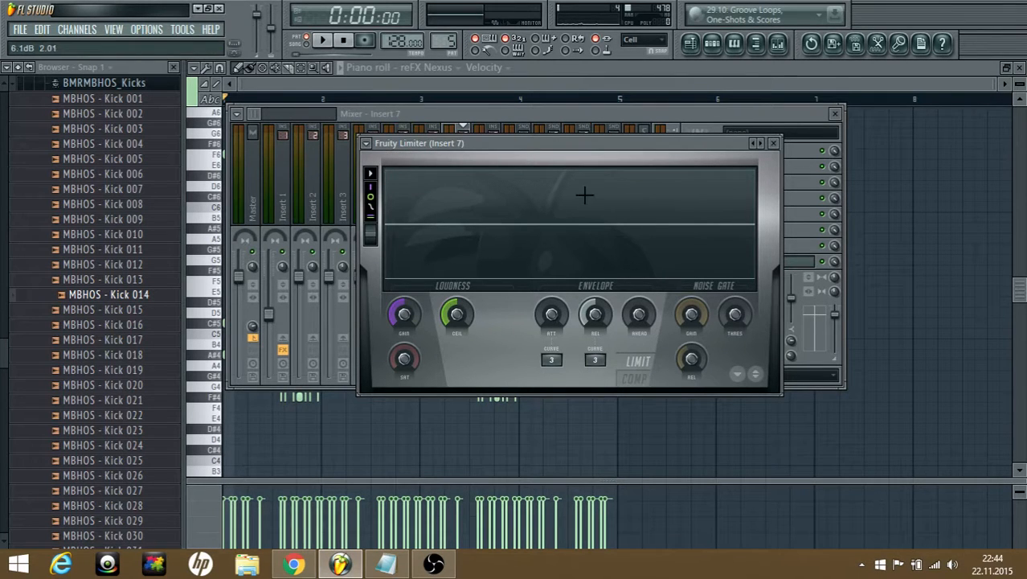
left_click(322, 41)
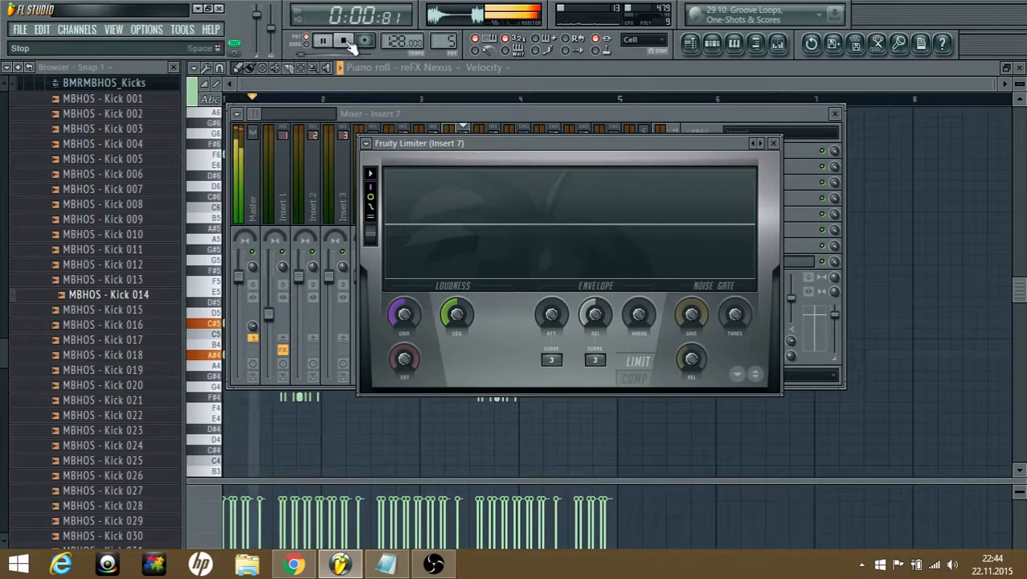
key("space")
left_click(791, 238)
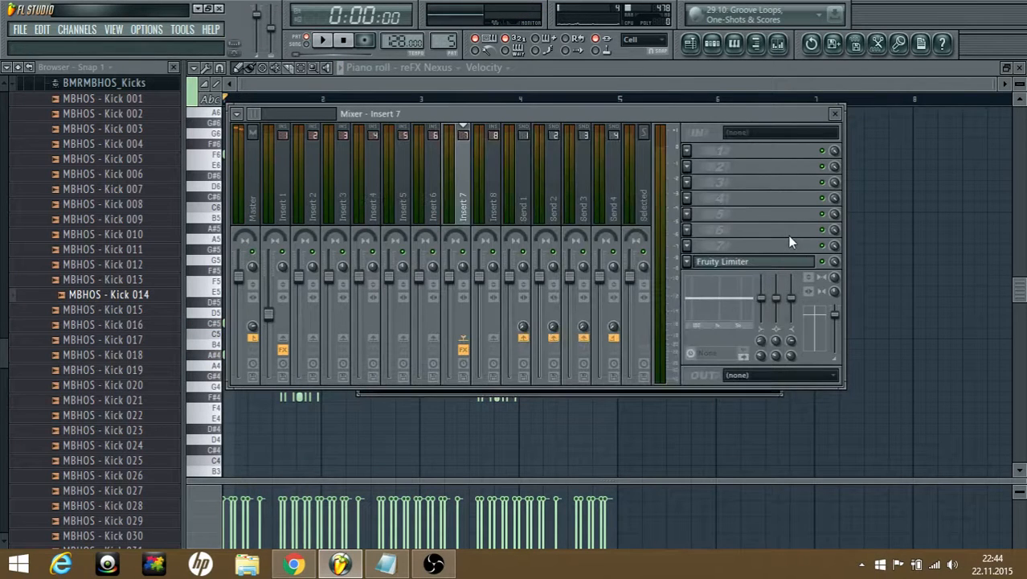
left_click(688, 262)
mouse_move(729, 246)
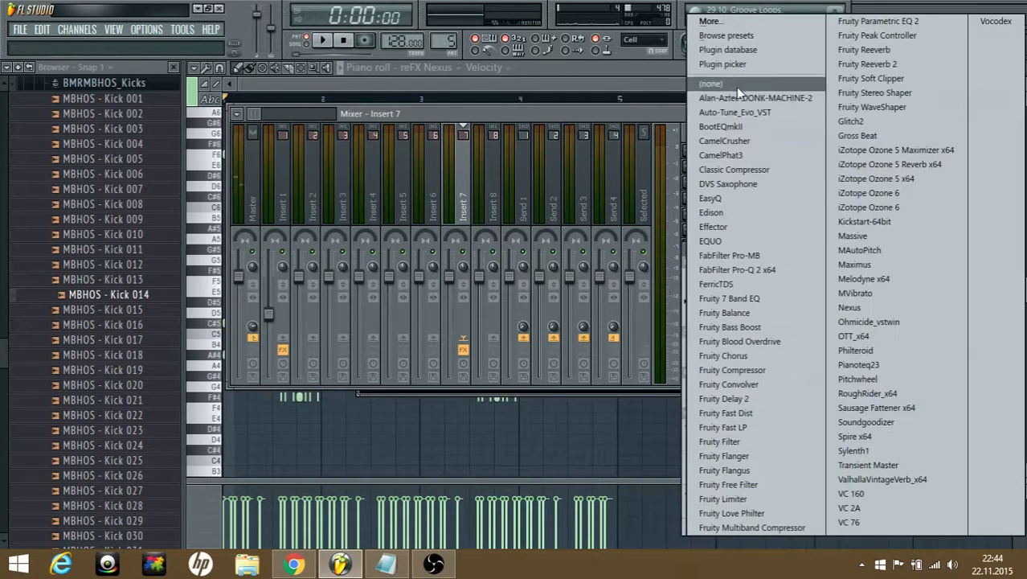
left_click(735, 84)
- Add a Fruity Limiter to effect slot 8 of the Master track and play the melody through it
left_click(256, 174)
left_click(709, 264)
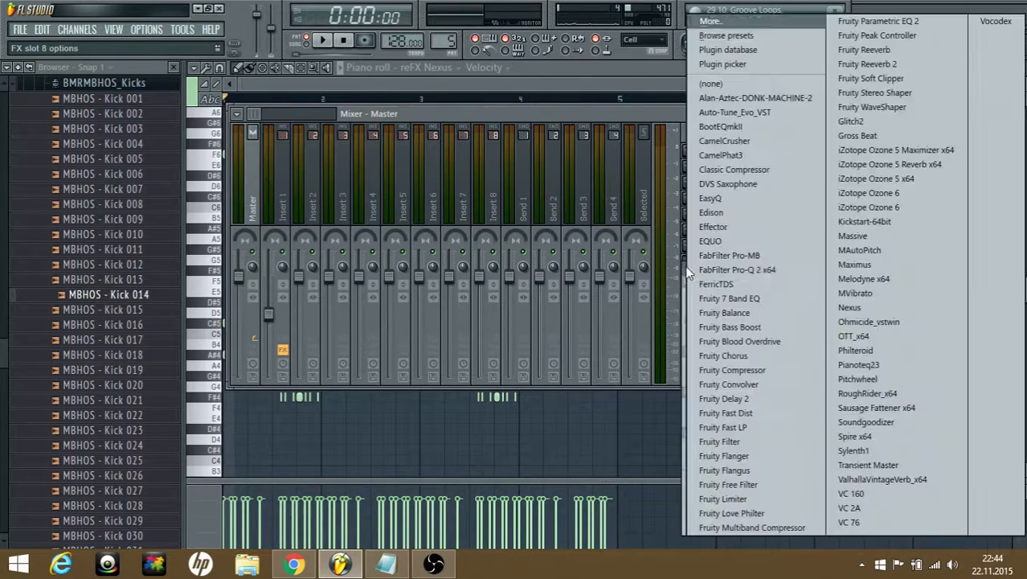
left_click(746, 498)
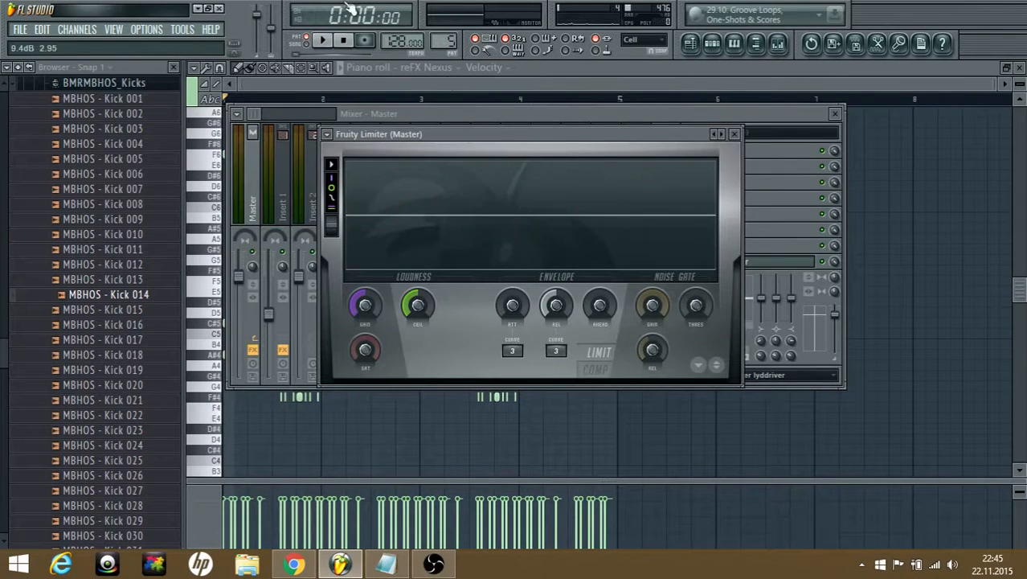
key("space")
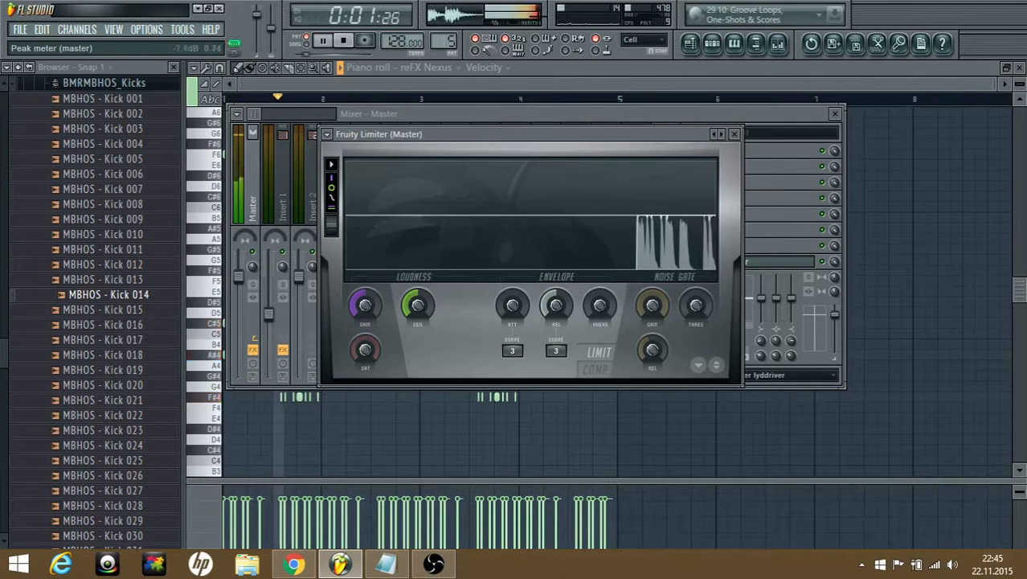
key("space")
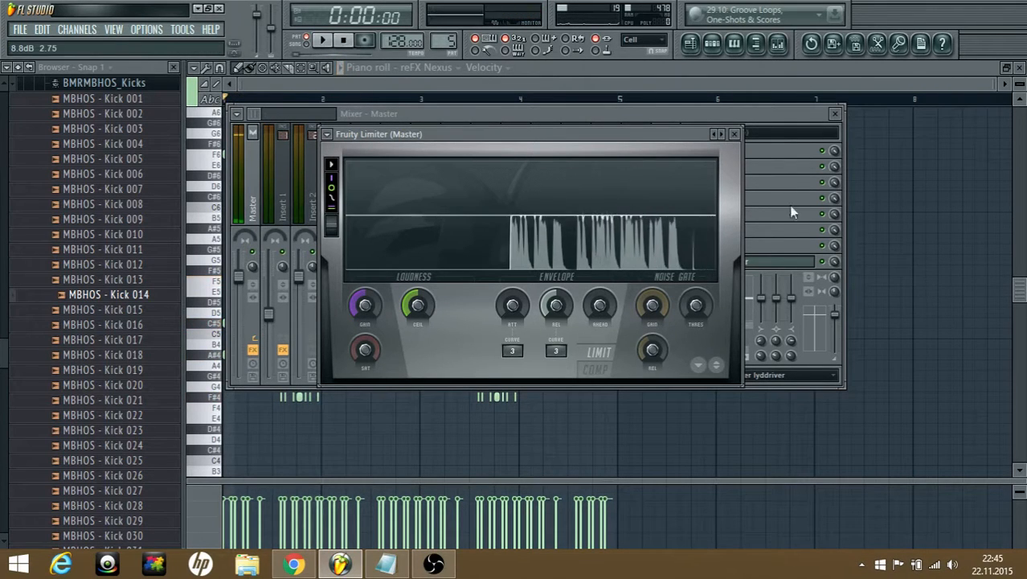
- Compare the melody with the Master's Fruity Limiter bypassed and switched back on
left_click(822, 262)
left_click(326, 41)
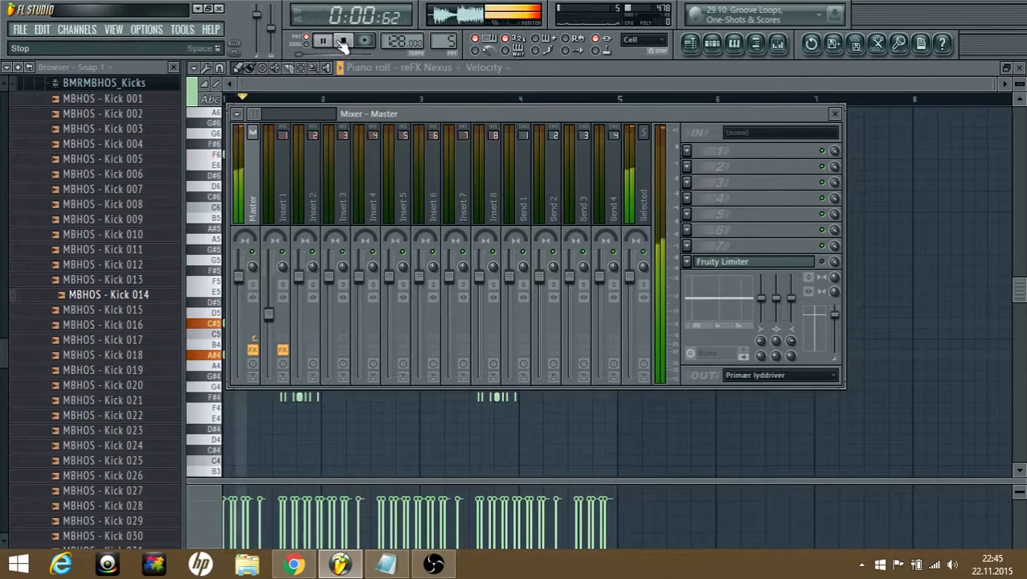
left_click(344, 43)
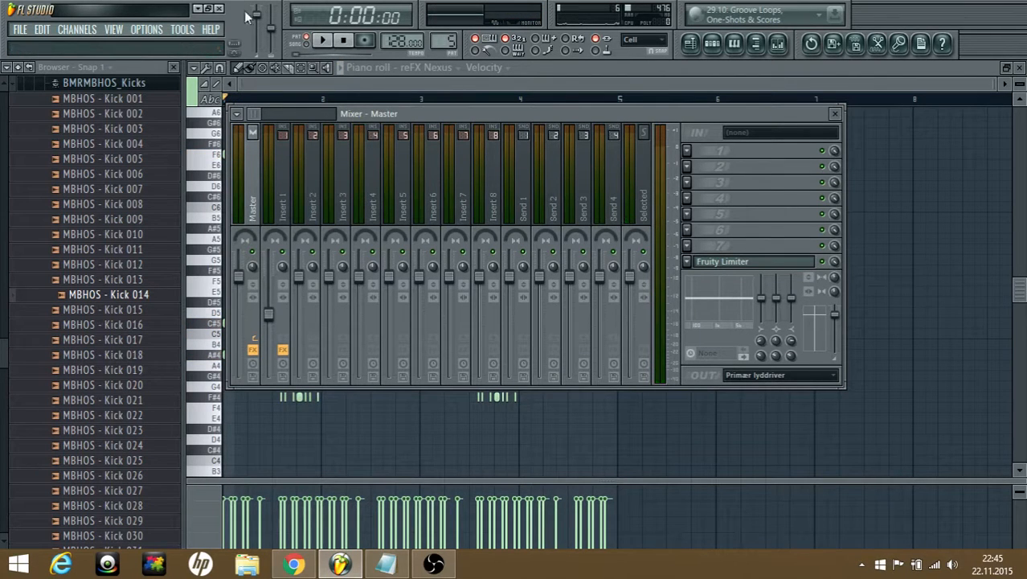
left_click(321, 40)
left_click(346, 44)
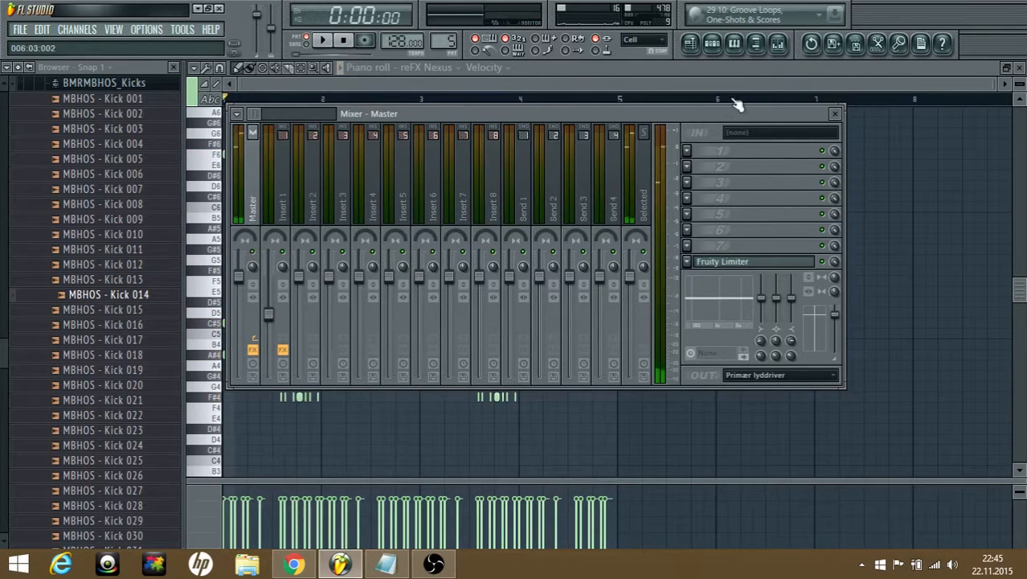
- Route the first reFX Nexus channel to mixer track 6 in its channel settings, moving the plugin window out of the way
left_click(834, 115)
left_click(713, 46)
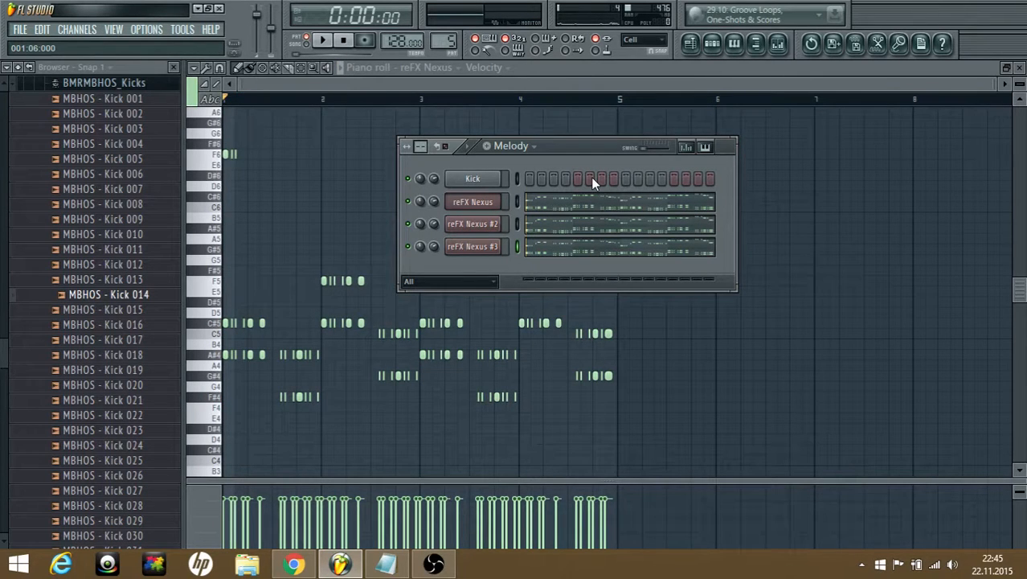
left_click(463, 208)
left_click(490, 201)
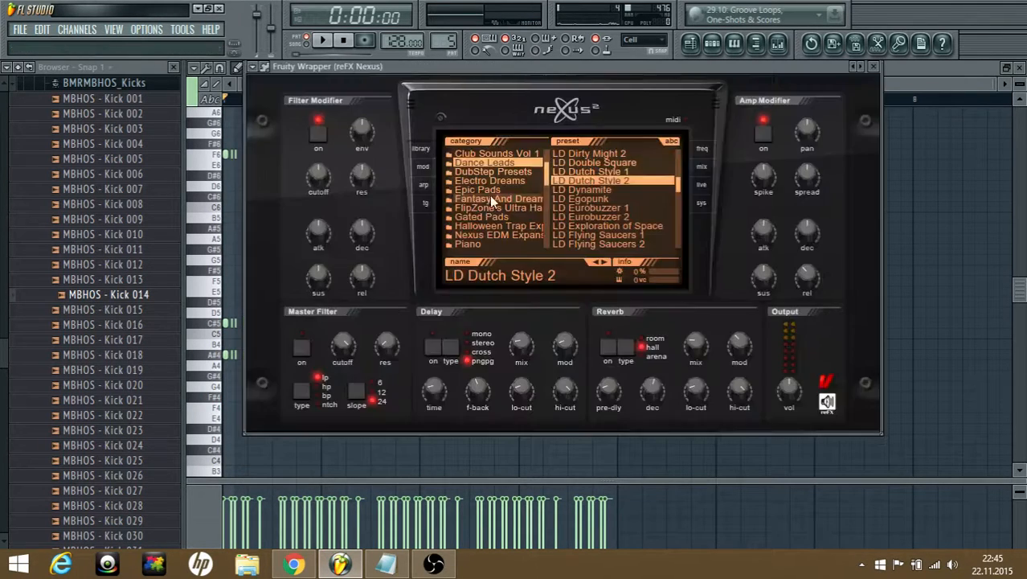
left_click_drag(689, 71, 703, 308)
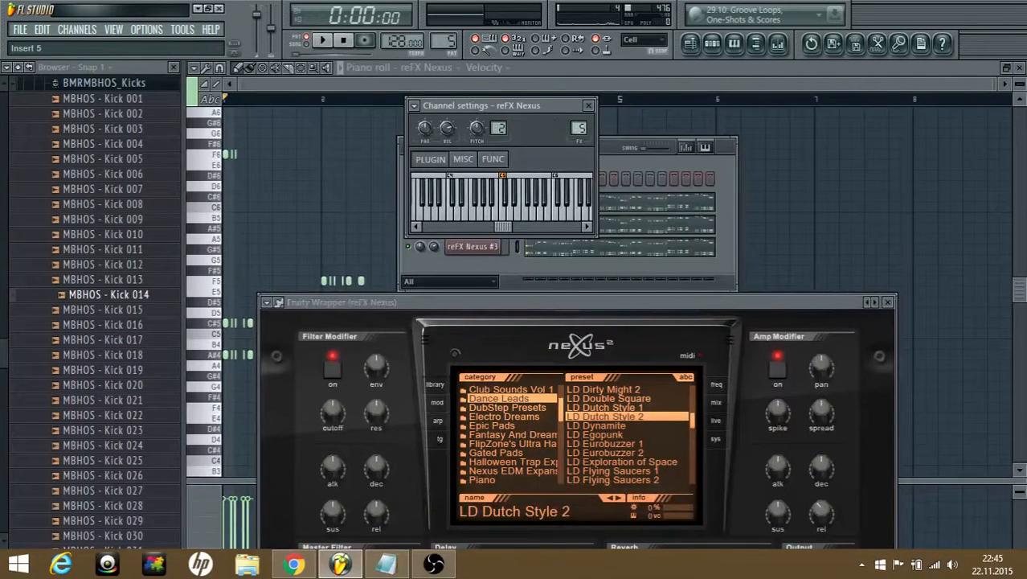
left_click(709, 168)
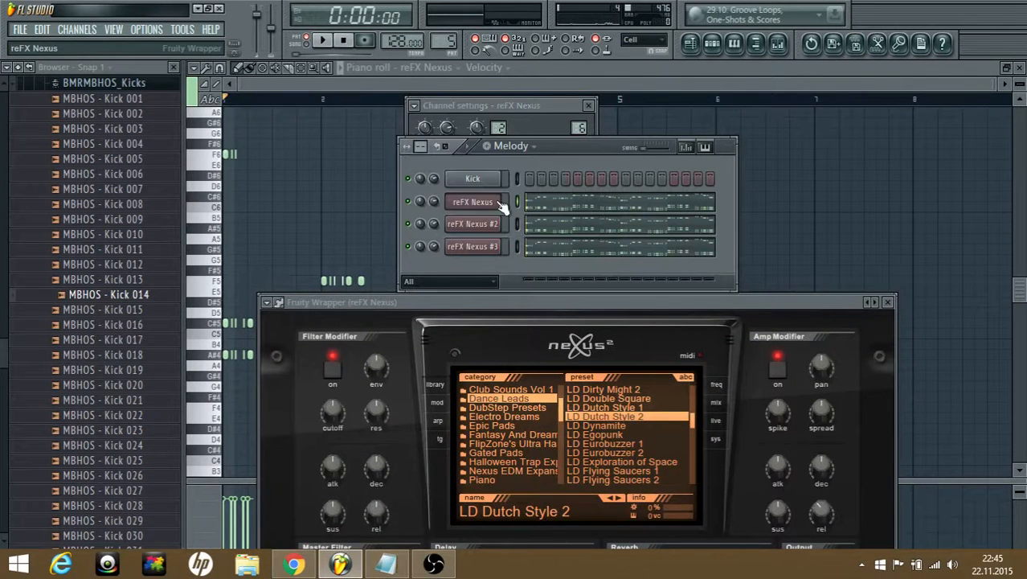
- Route the reFX Nexus #2 and reFX Nexus #3 channels to mixer track 6 as well
left_click(491, 229)
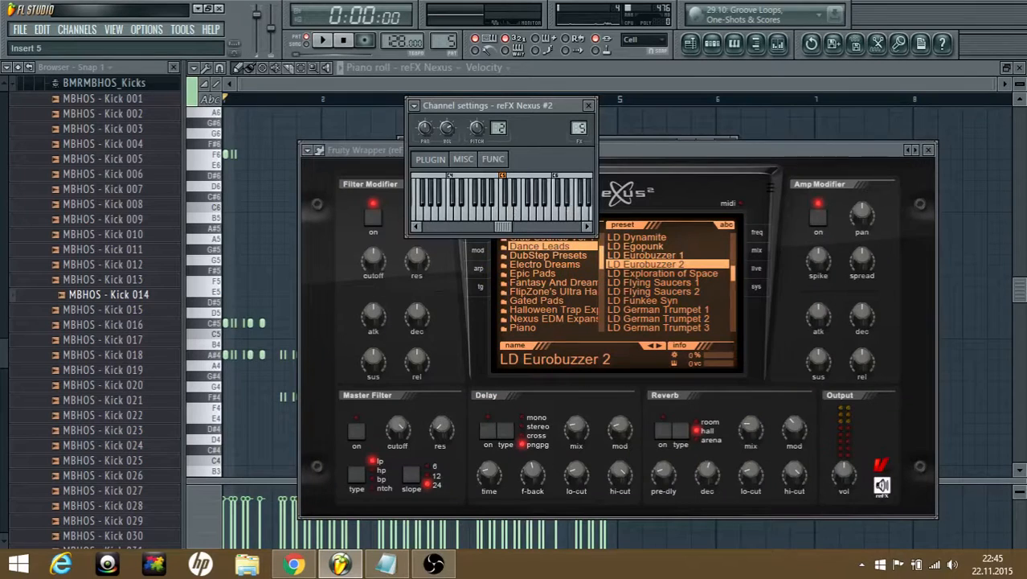
left_click(712, 43)
left_click(466, 249)
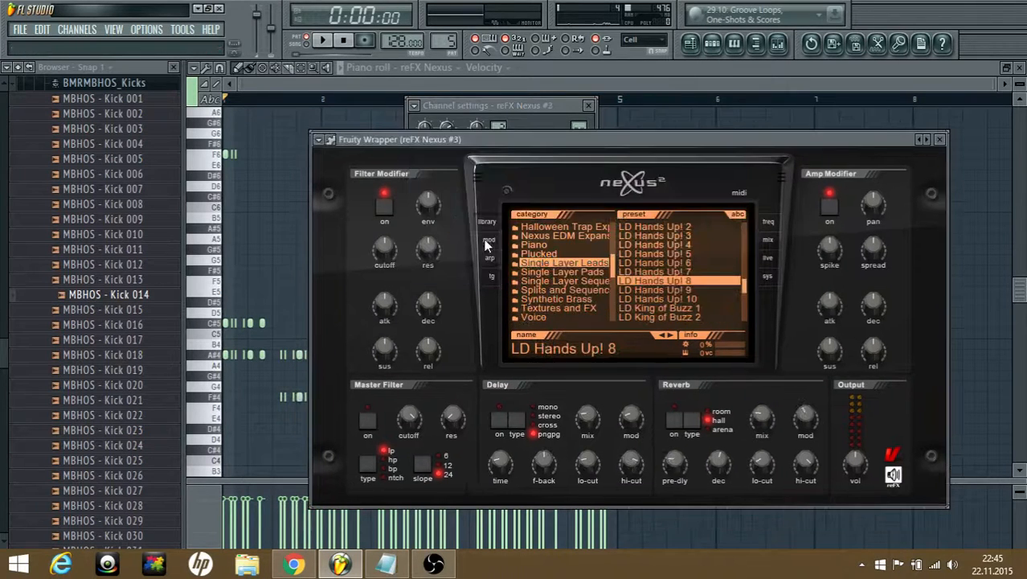
left_click_drag(580, 128, 579, 119)
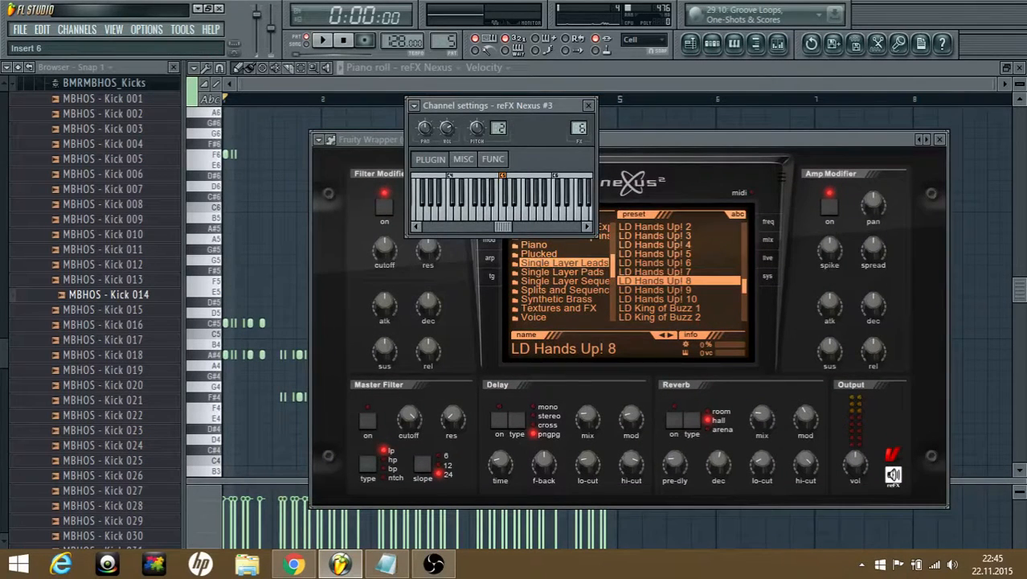
- Load Fruity Parametric EQ 2 into the first effect slot of Insert 6 and bring its window clear for editing
key("F9")
left_click(686, 151)
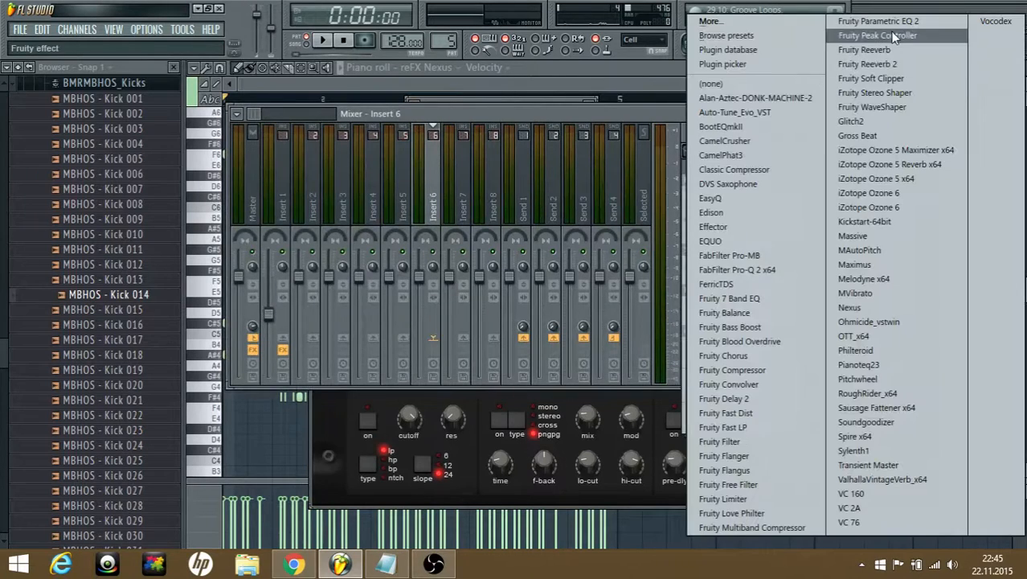
left_click(894, 17)
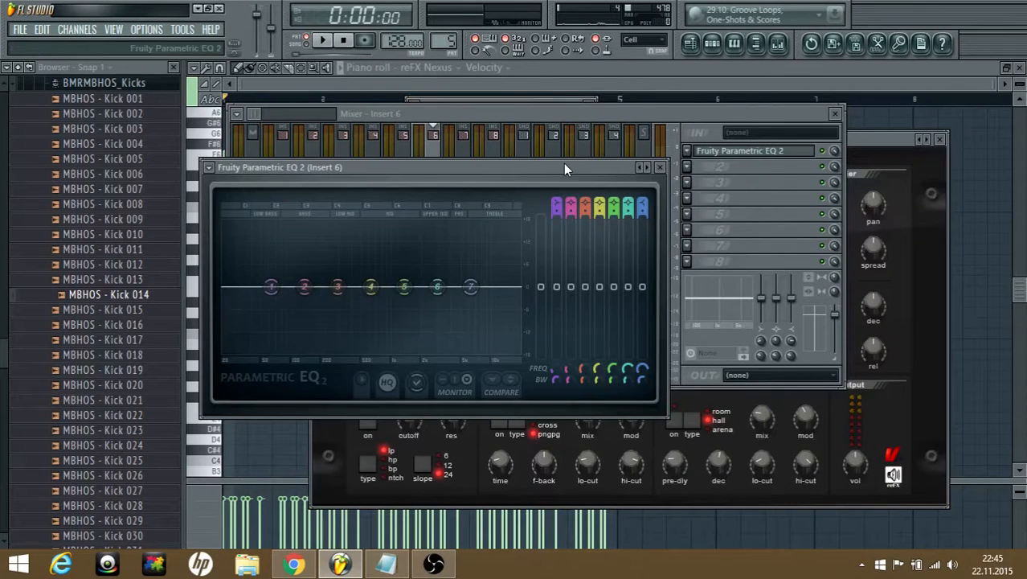
left_click_drag(569, 168, 584, 144)
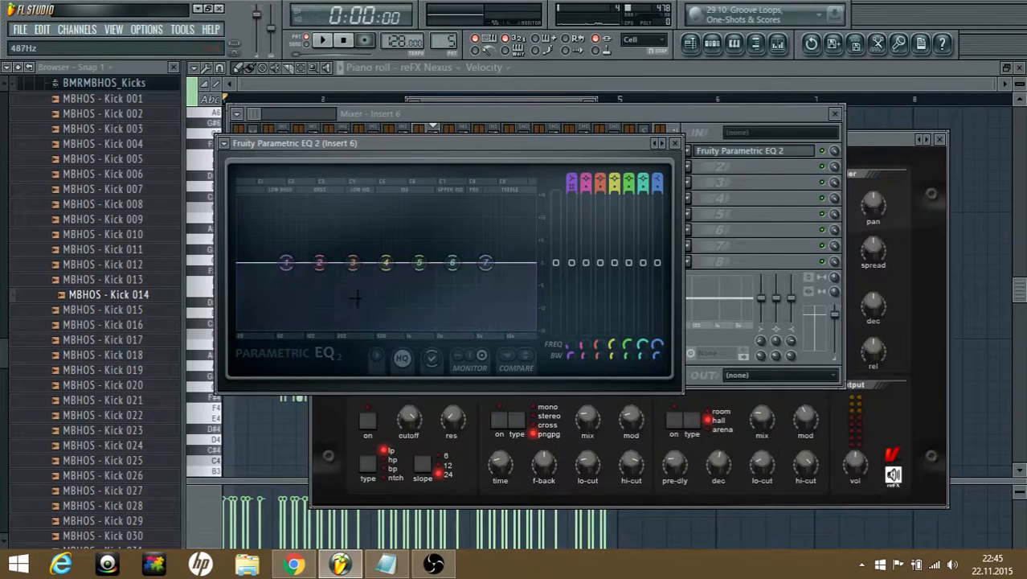
- Pull EQ band 1 down to -18 dB at about 115 Hz and reposition band 2 while the melody plays
left_click_drag(287, 262, 318, 327)
key("space")
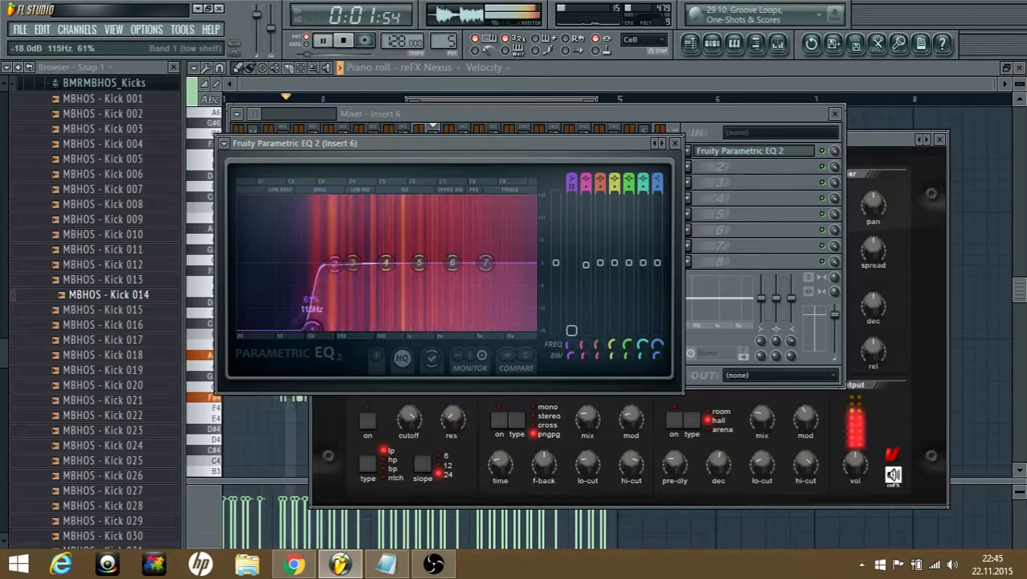
left_click_drag(335, 264, 494, 255)
key("space")
left_click(707, 227)
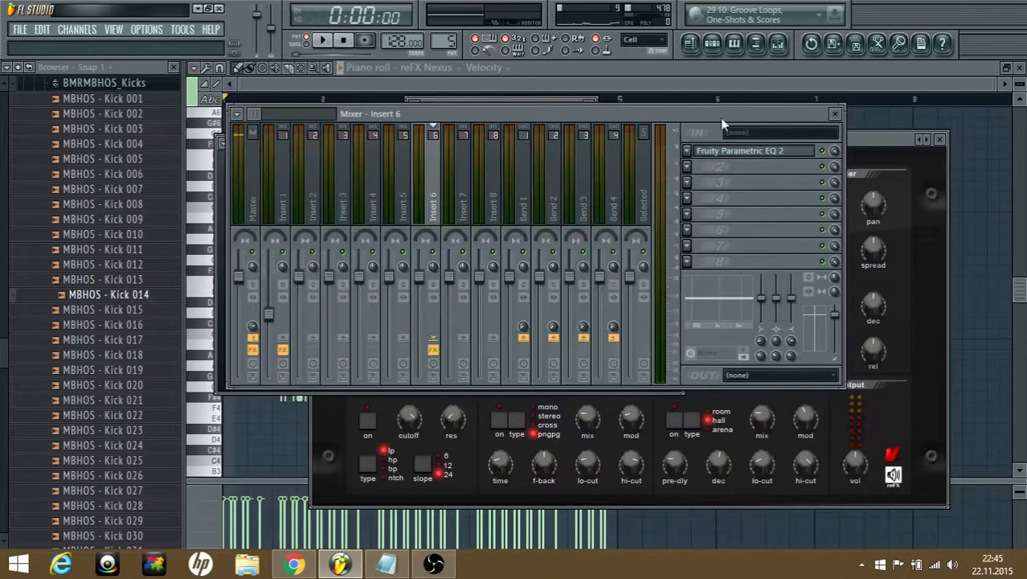
- Load CamelCrusher into the second effect slot of Insert 6 and select its British Clean patch
left_click(688, 171)
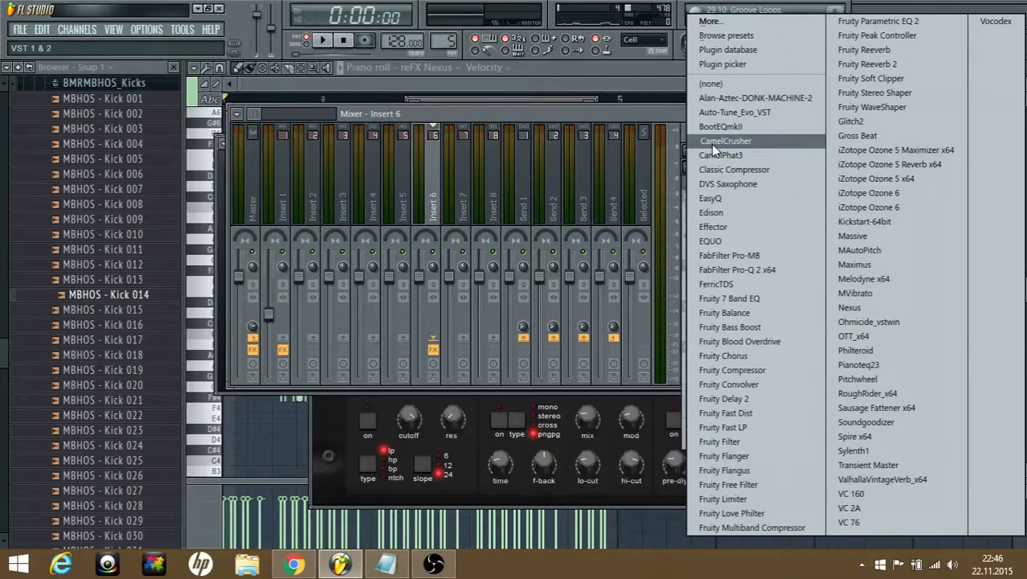
left_click(714, 143)
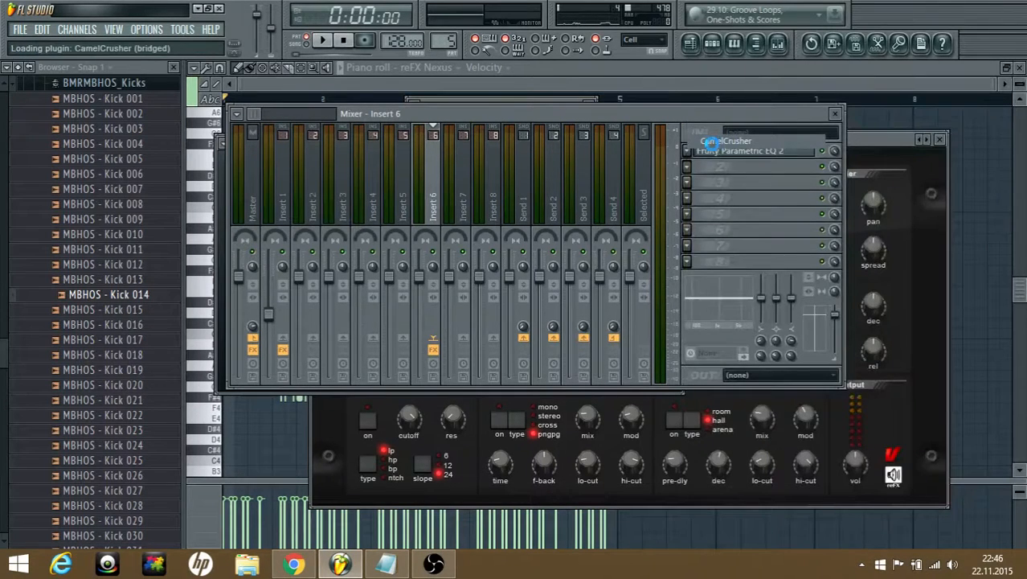
left_click_drag(417, 205, 578, 101)
left_click(555, 203)
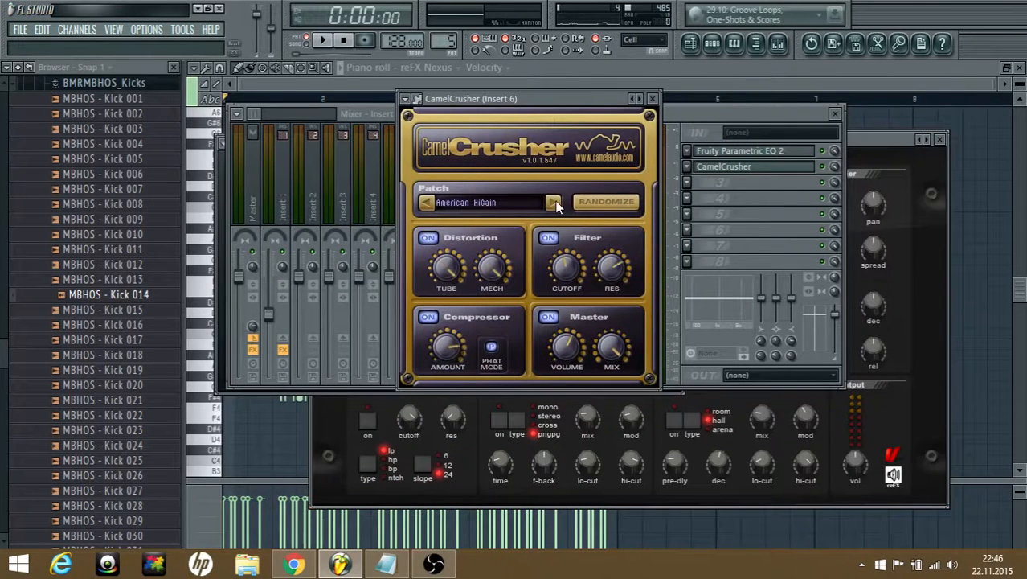
left_click(555, 204)
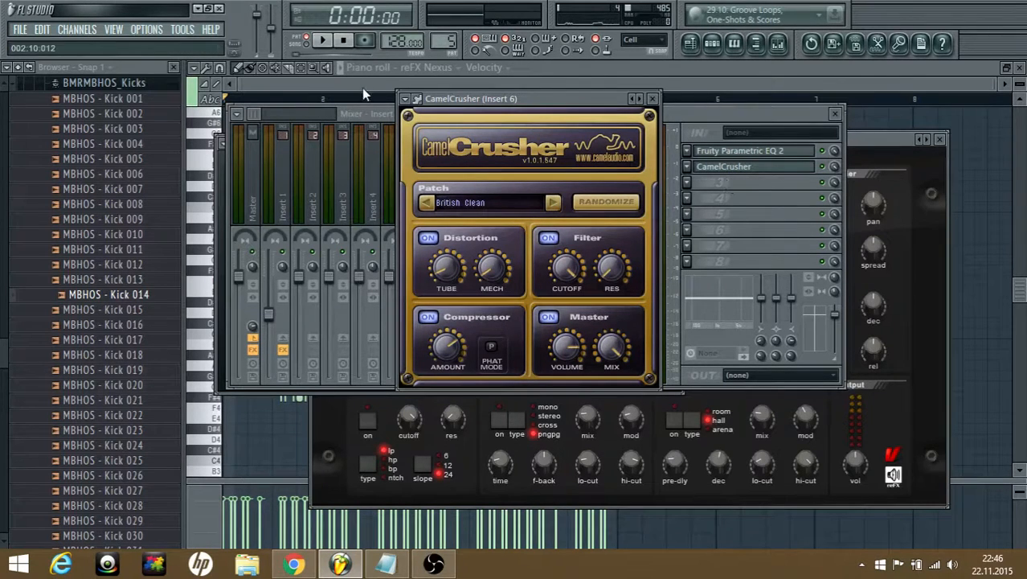
- Lower the Insert 6 fader while the melody plays and audition the processed Nexus lead at the new level
left_click(327, 45)
left_click(741, 240)
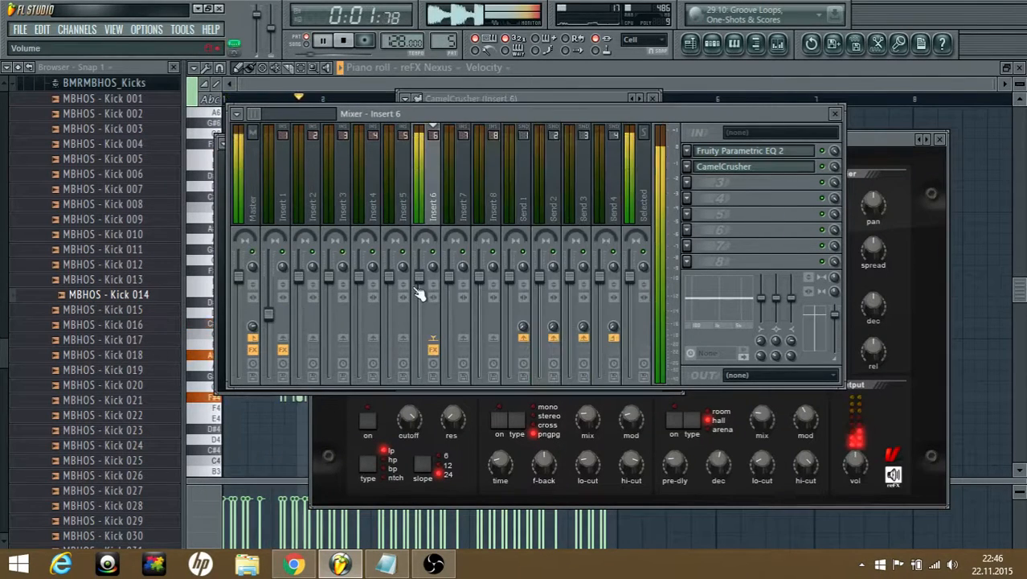
left_click_drag(418, 293, 425, 317)
left_click(347, 40)
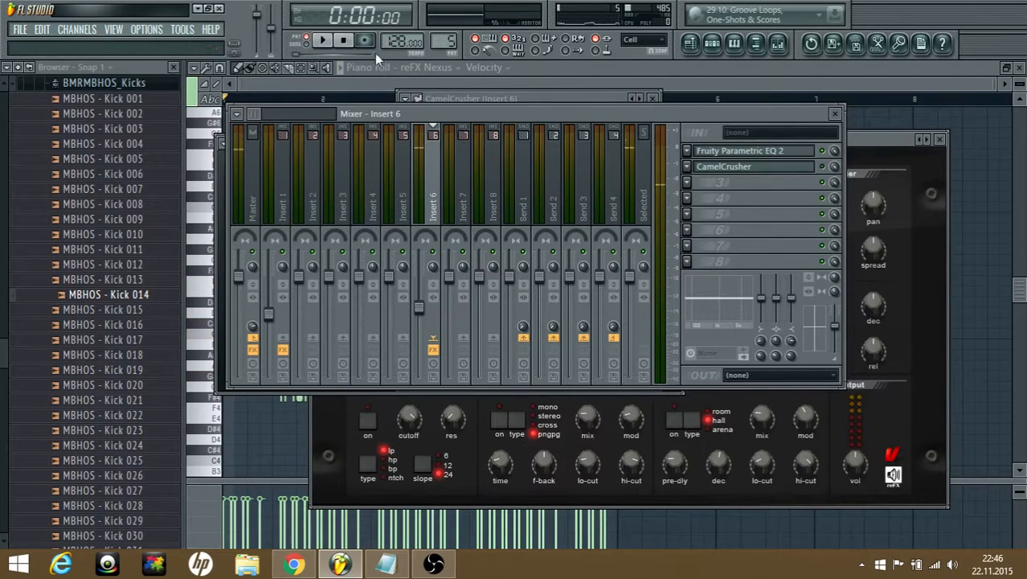
left_click(326, 43)
left_click(346, 44)
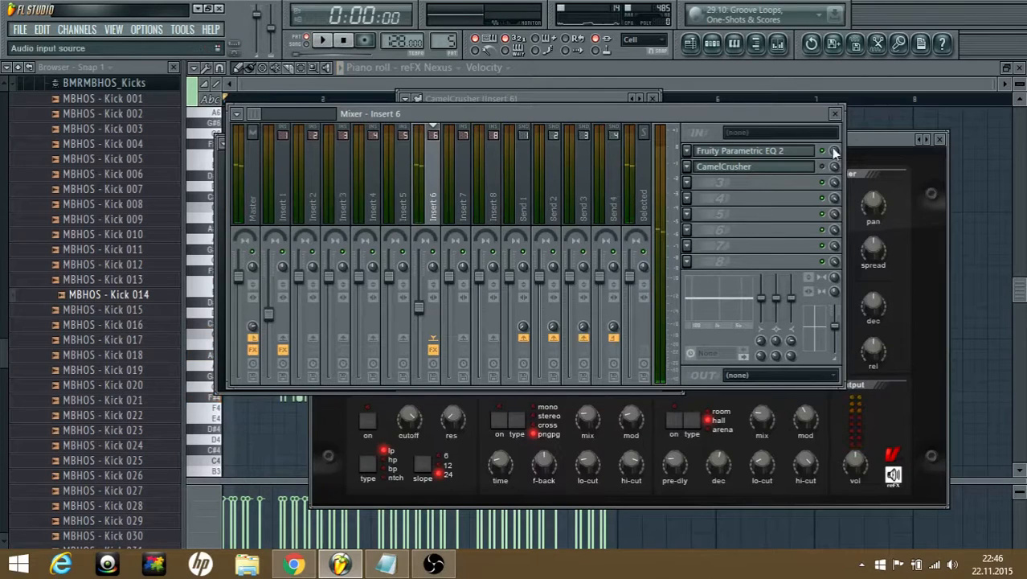
left_click(321, 40)
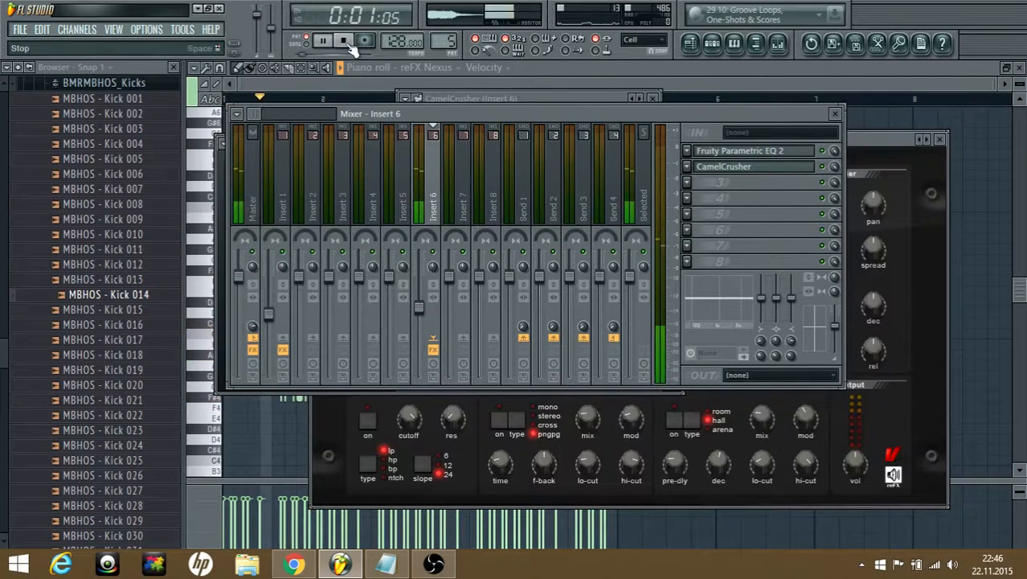
left_click(344, 41)
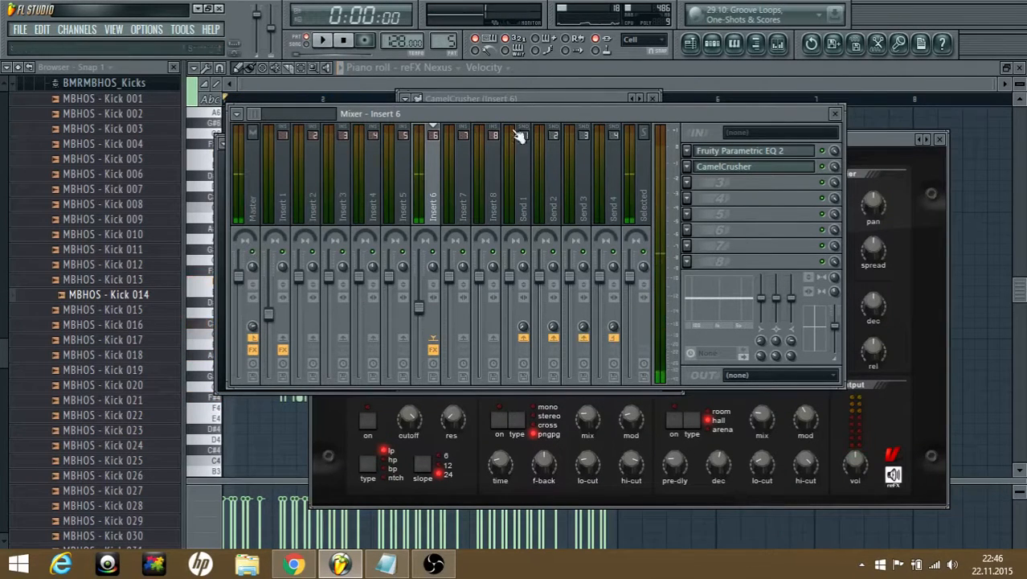
- Add the MBHOS - Kick 014 sample as a new channel below Kick and replace it with another reFX Nexus instance
left_click(712, 43)
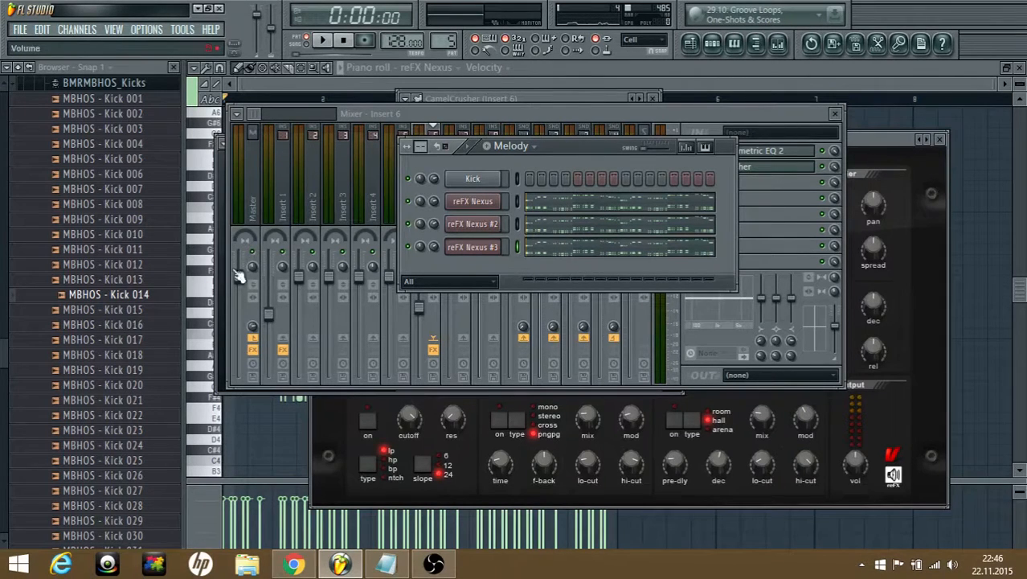
left_click_drag(117, 311, 481, 194)
left_click(630, 163)
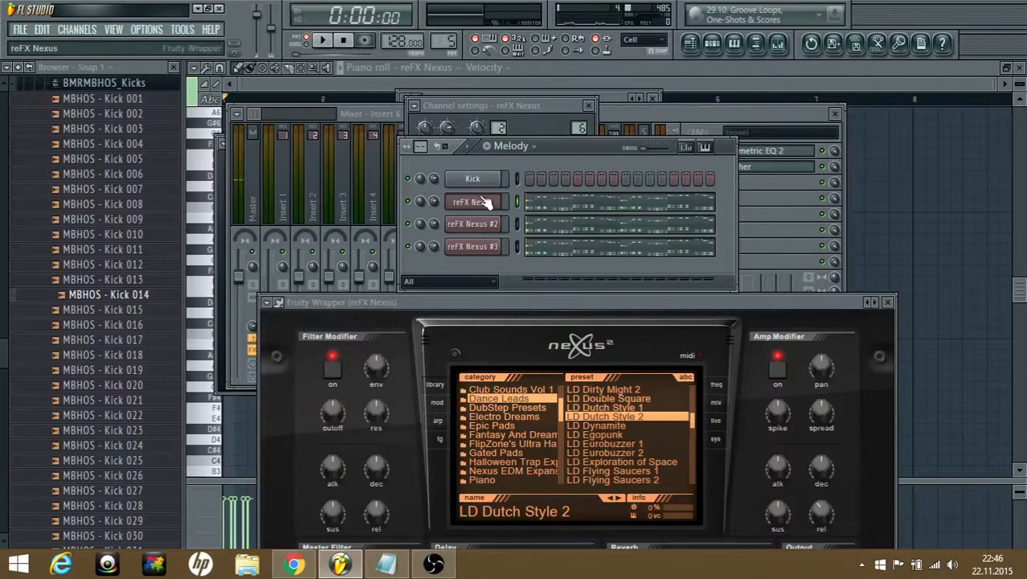
left_click_drag(138, 294, 479, 189)
left_click(734, 194)
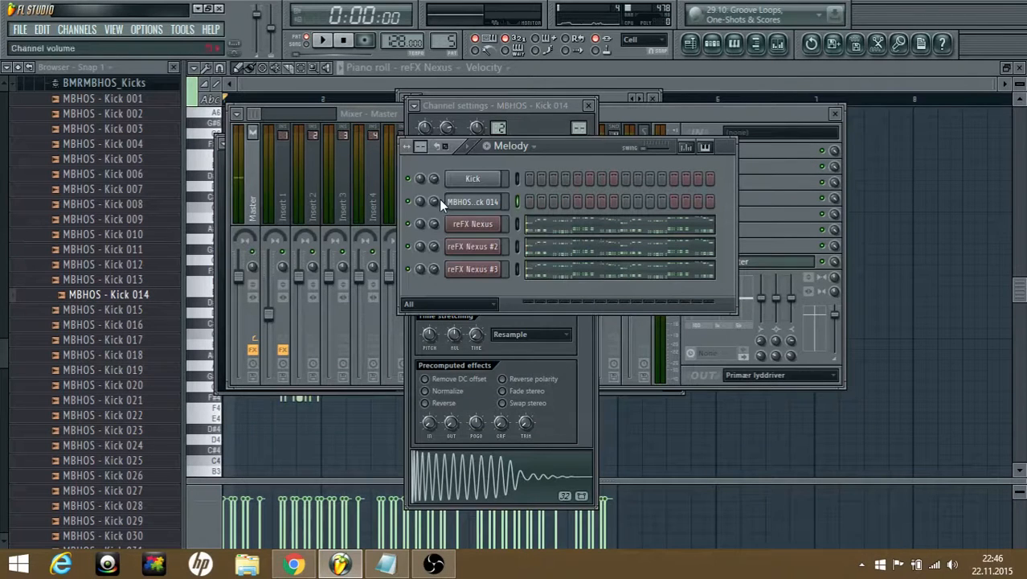
right_click(482, 201)
mouse_move(575, 370)
left_click(639, 396)
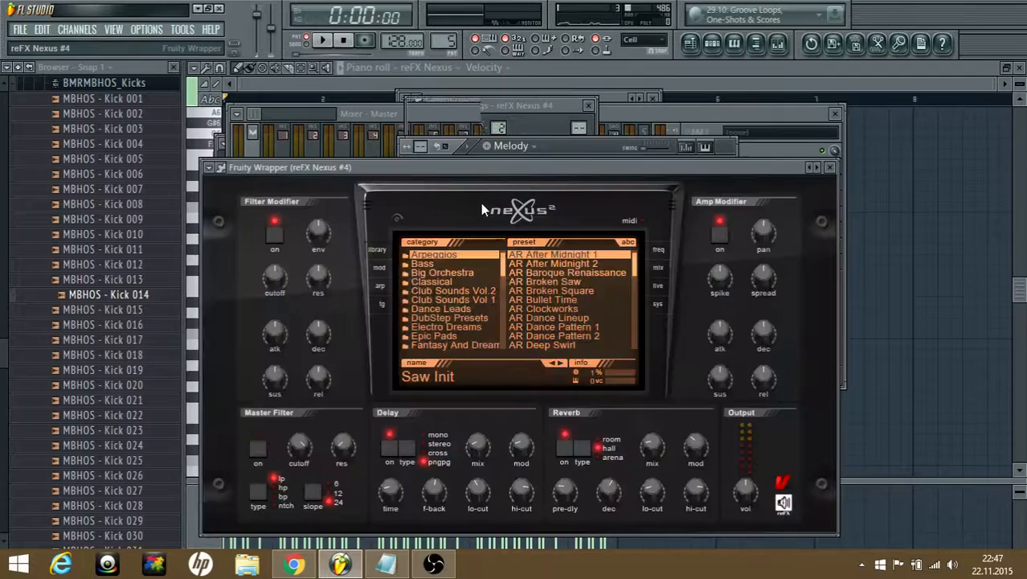
- Select the LD Discotronic 2 preset from XP Dance Vol.2 in reFX Nexus #4 and switch off its delay and reverb
left_click(480, 201)
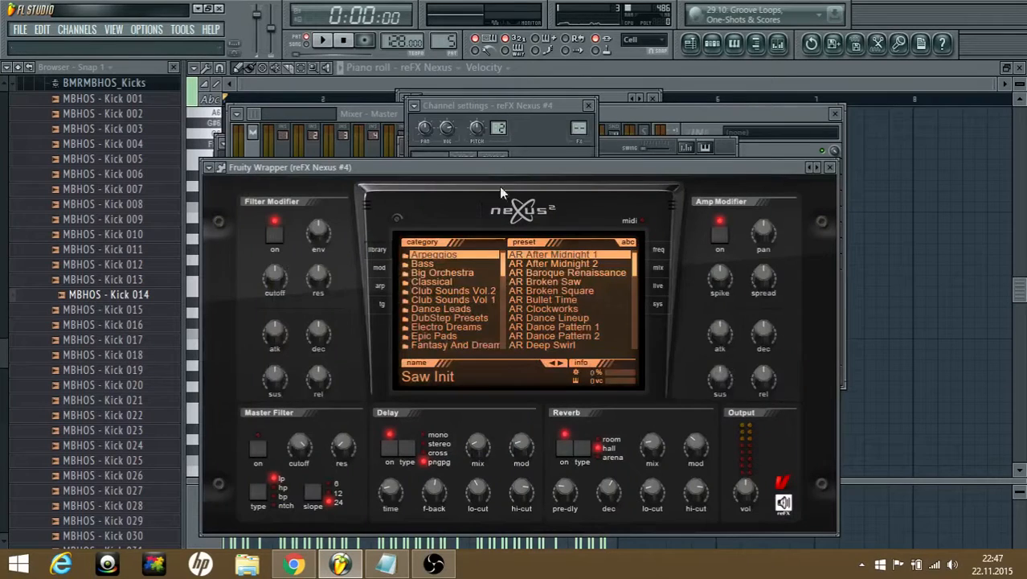
scroll(449, 290, "down", 3)
scroll(449, 290, "up", 4)
left_click(475, 293)
scroll(595, 299, "down", 5)
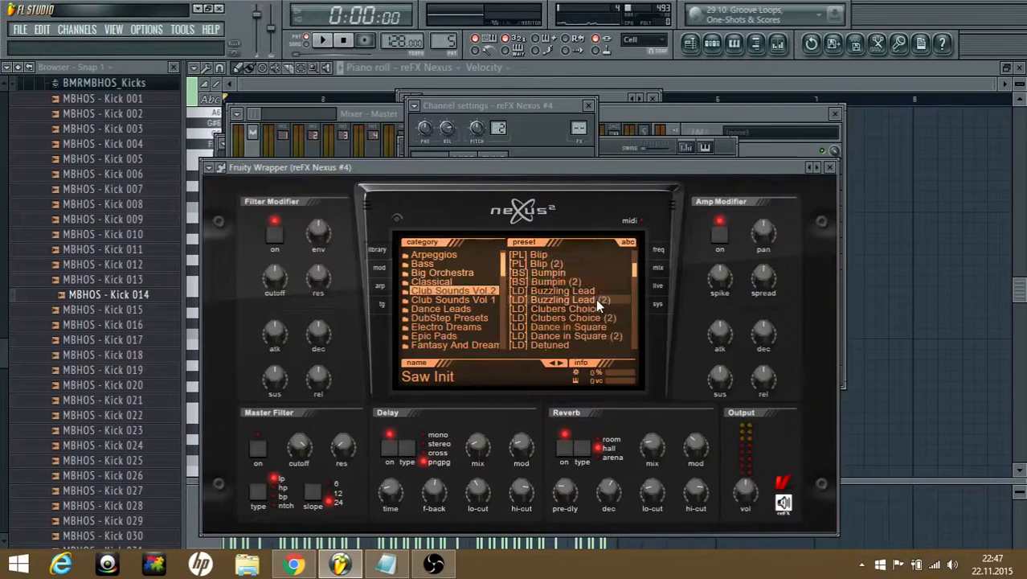
scroll(594, 299, "up", 1)
scroll(465, 300, "down", 10)
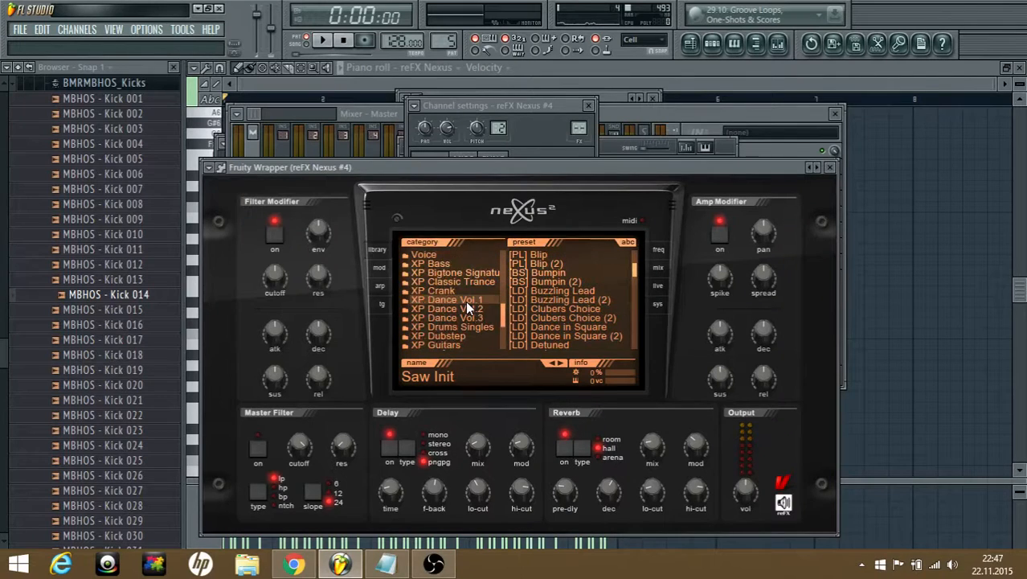
left_click(471, 310)
scroll(619, 301, "down", 5)
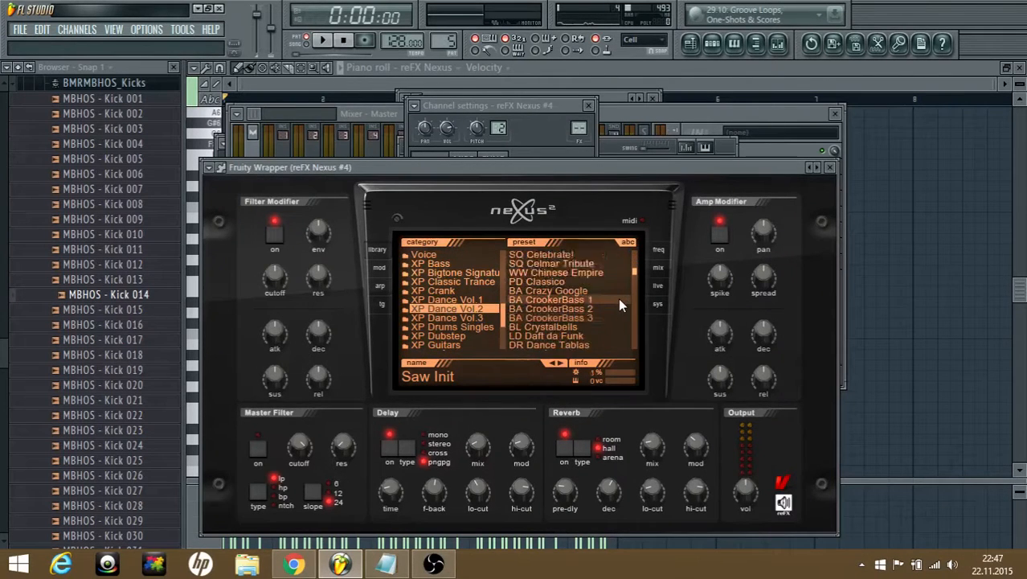
scroll(618, 303, "down", 3)
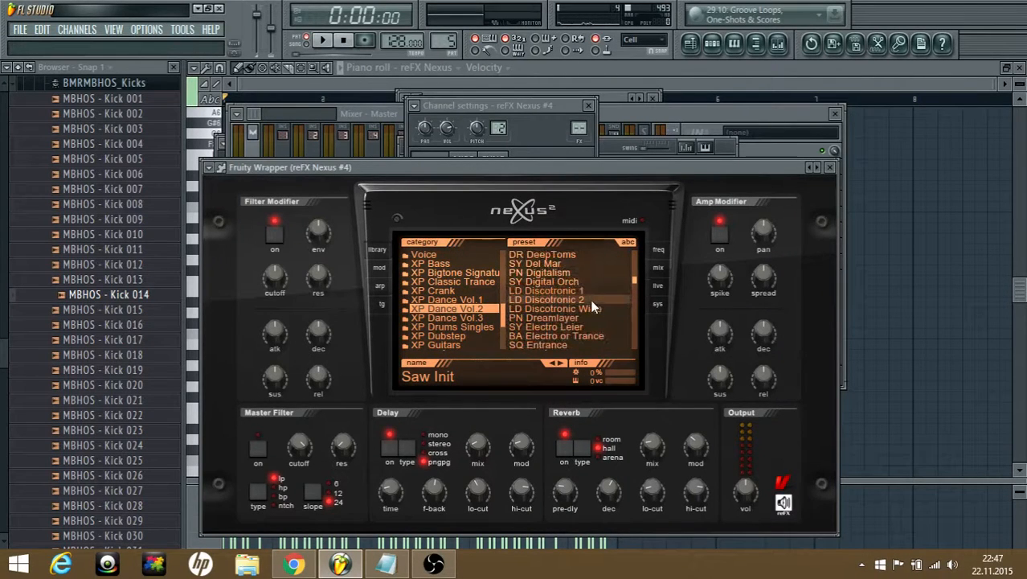
left_click(389, 448)
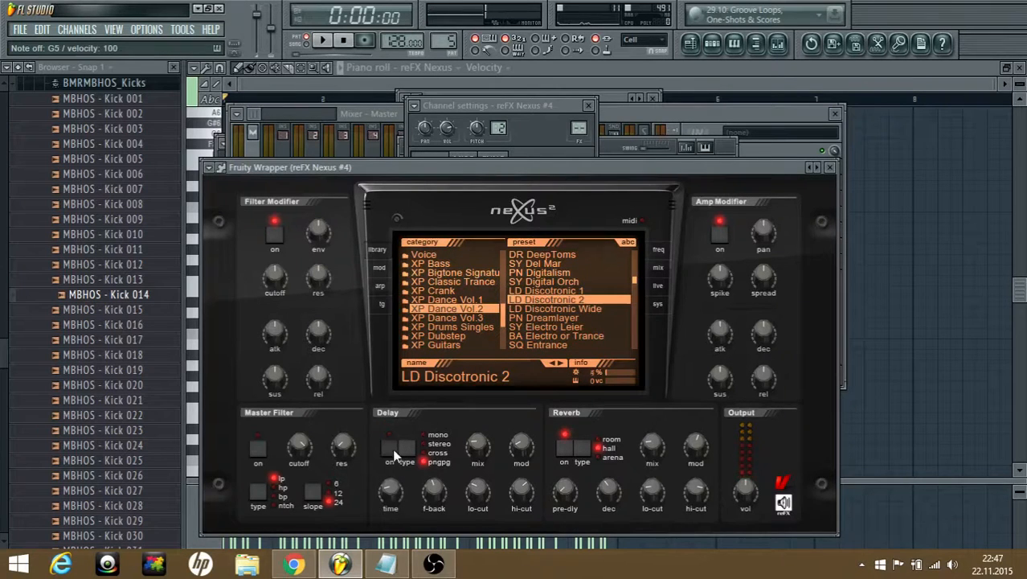
left_click(563, 450)
- Set the root note of reFX Nexus #4 to C4, trying C6 as well and auditioning the pitch with test notes
left_click(543, 130)
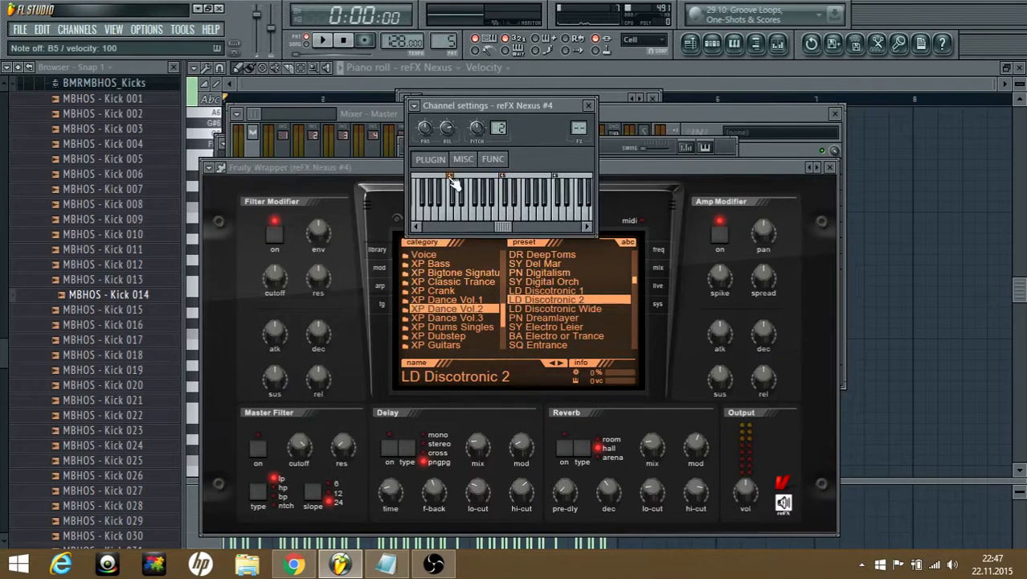
left_click(712, 45)
left_click(522, 111)
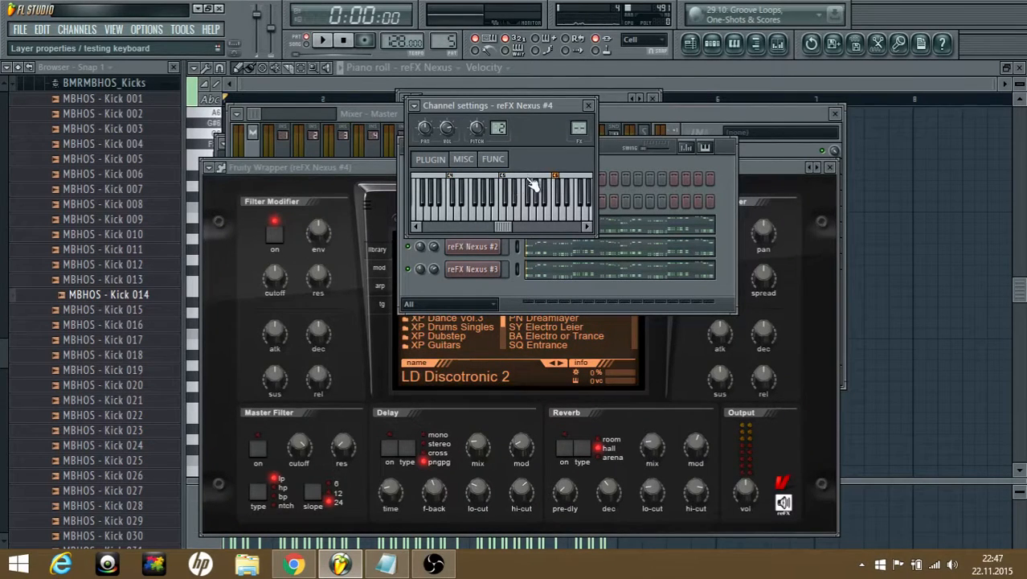
key("m")
right_click(505, 177)
key("m")
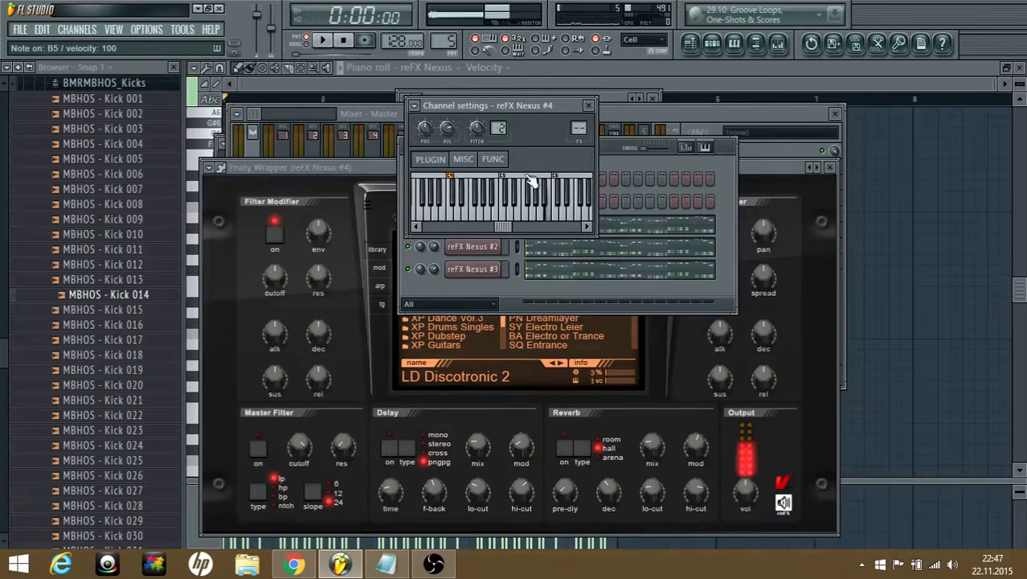
- Copy the upper melody notes from the reFX Nexus piano roll into the reFX Nexus #4 piano roll
left_click(713, 46)
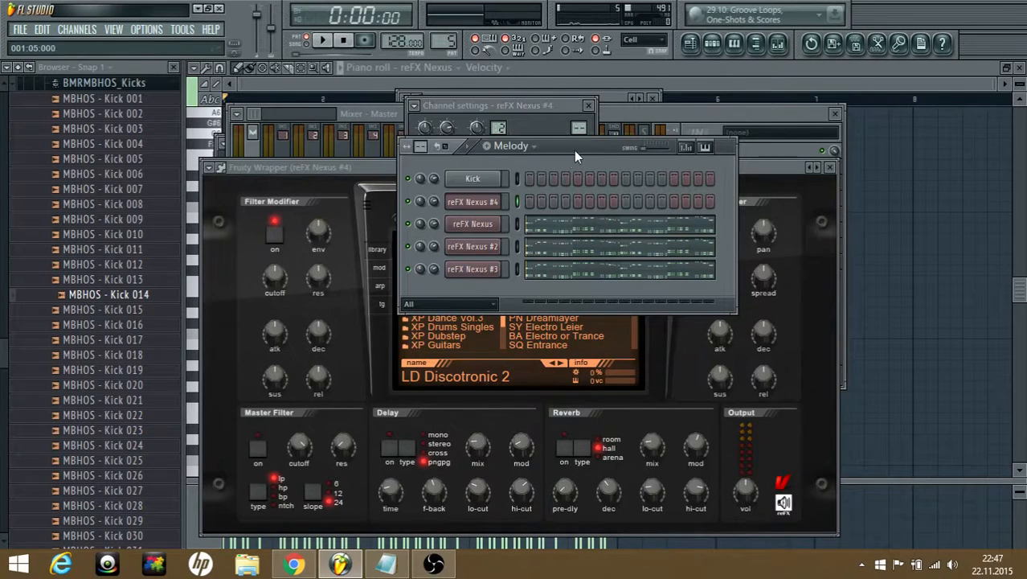
left_click(569, 234)
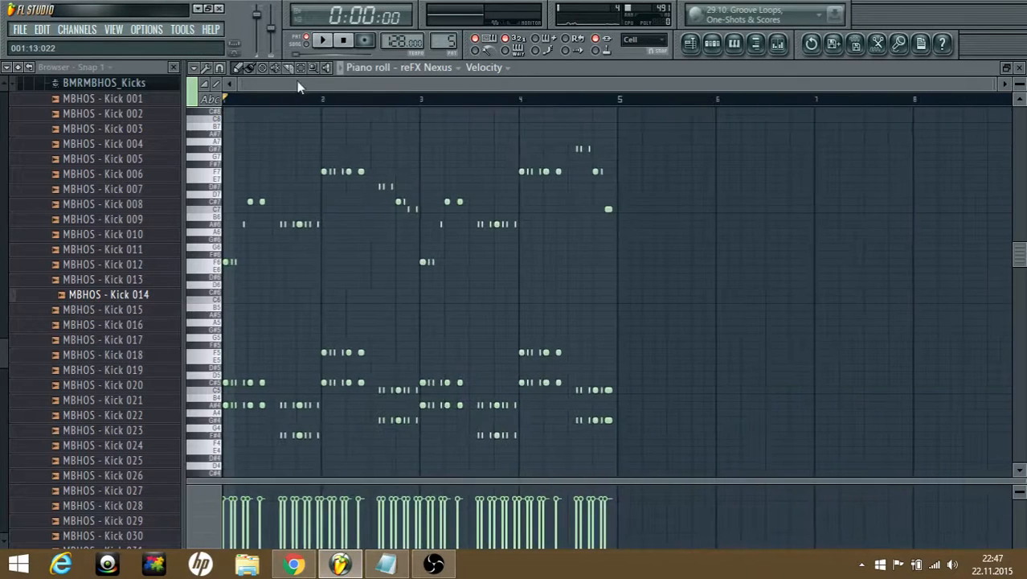
left_click_drag(696, 312, 222, 108)
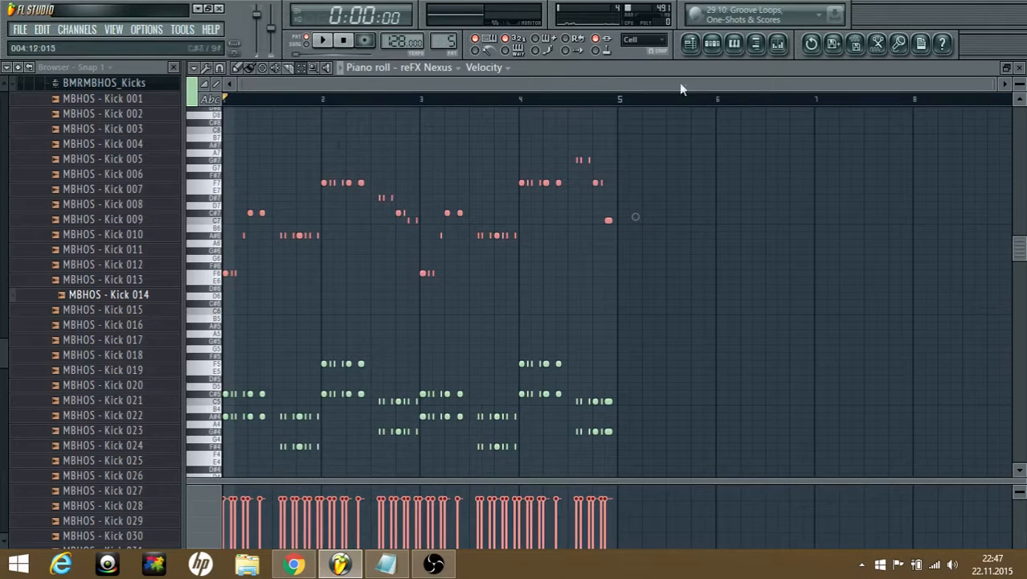
left_click(728, 48)
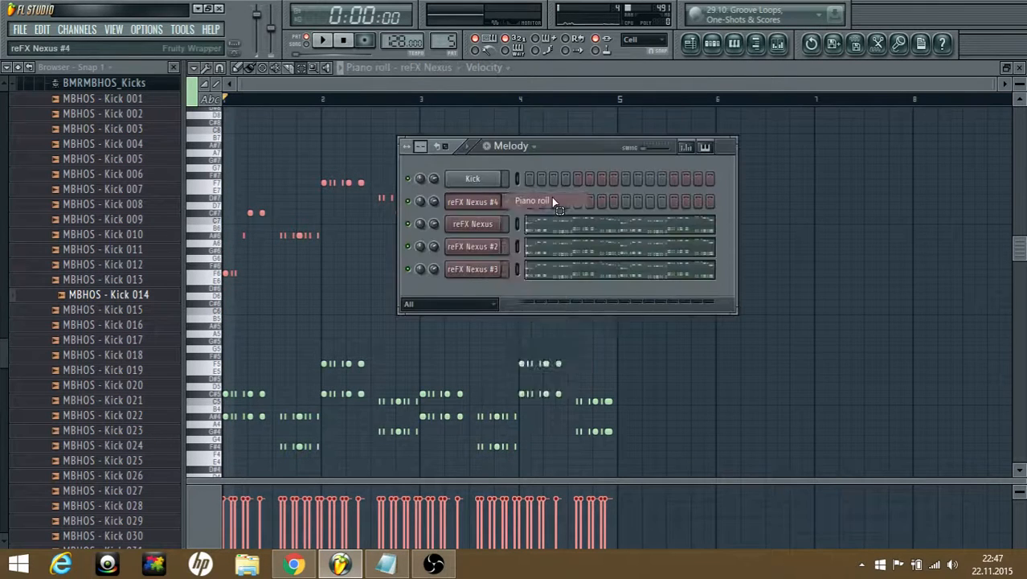
left_click(552, 197)
scroll(526, 227, "up", 4)
- Play the pattern with the other three Nexus channels muted and route reFX Nexus #4 to mixer track 7
key("space")
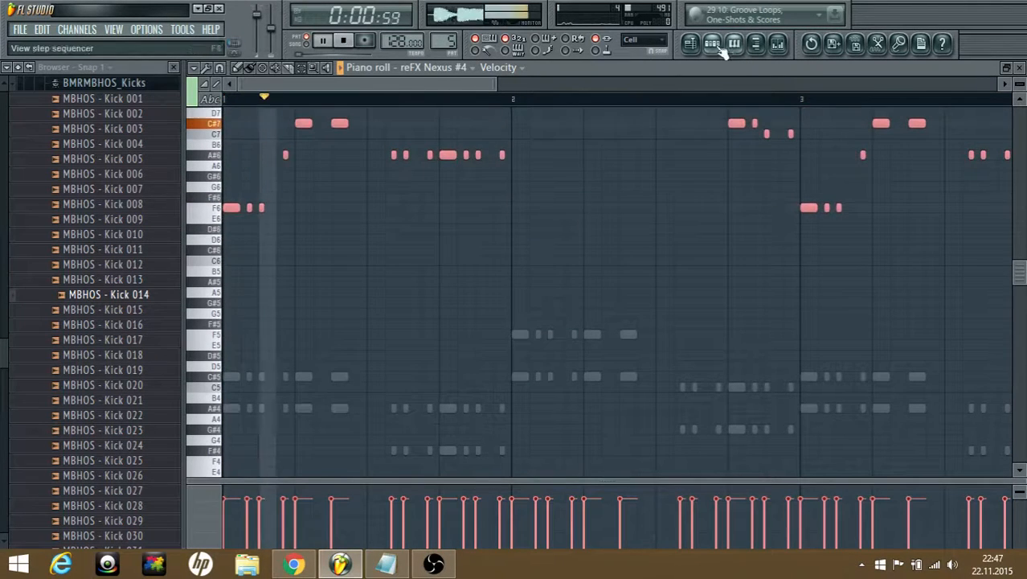
key("F6")
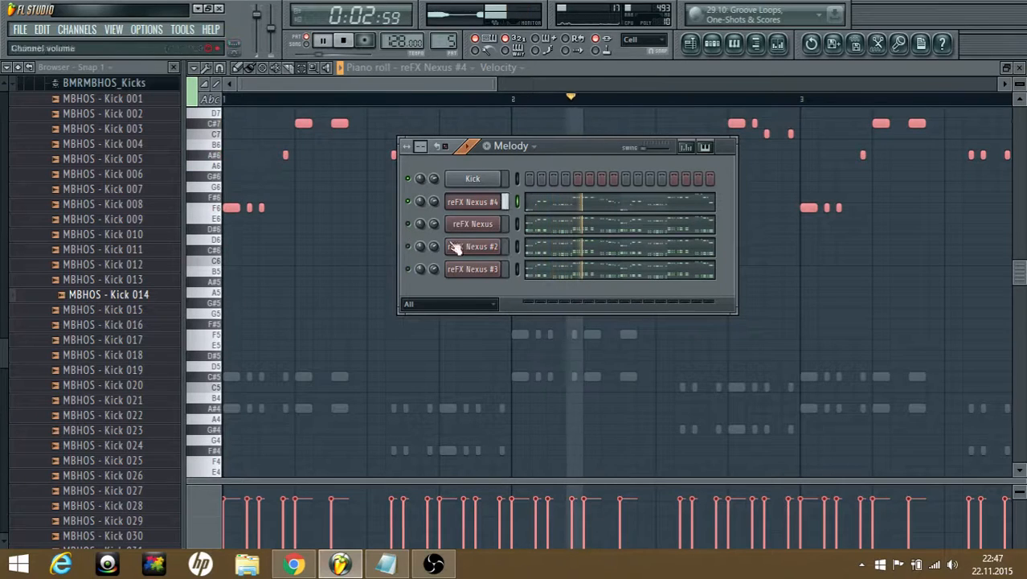
left_click(474, 202)
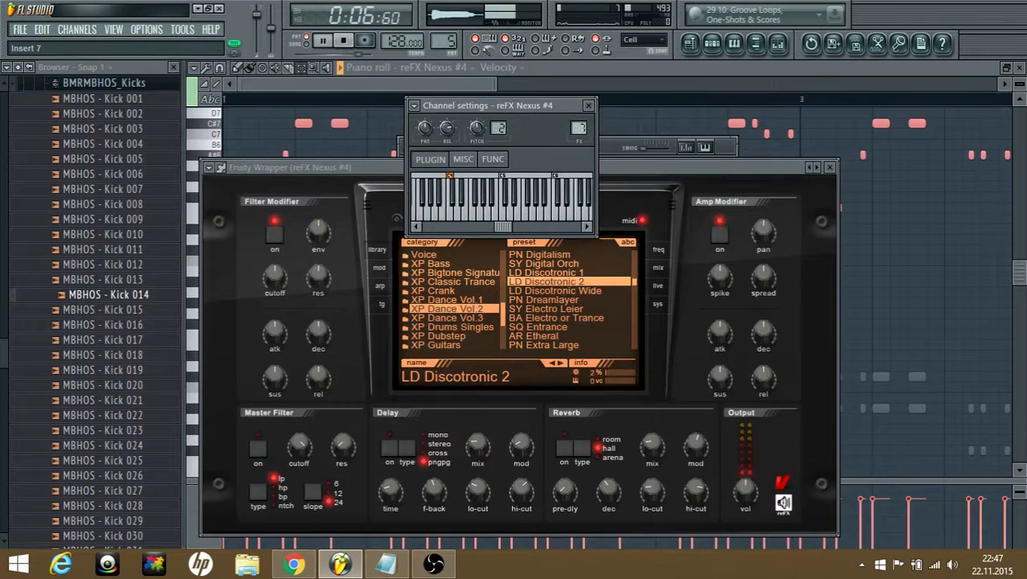
left_click(778, 45)
key("space")
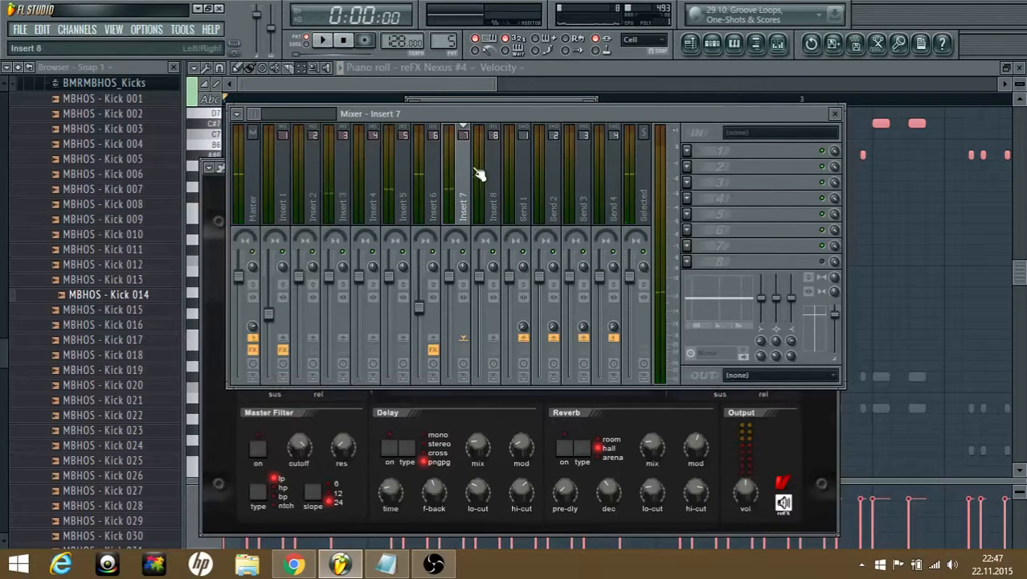
- Load Fruity Parametric EQ 2 into the first effect slot of Insert 7
left_click(689, 43)
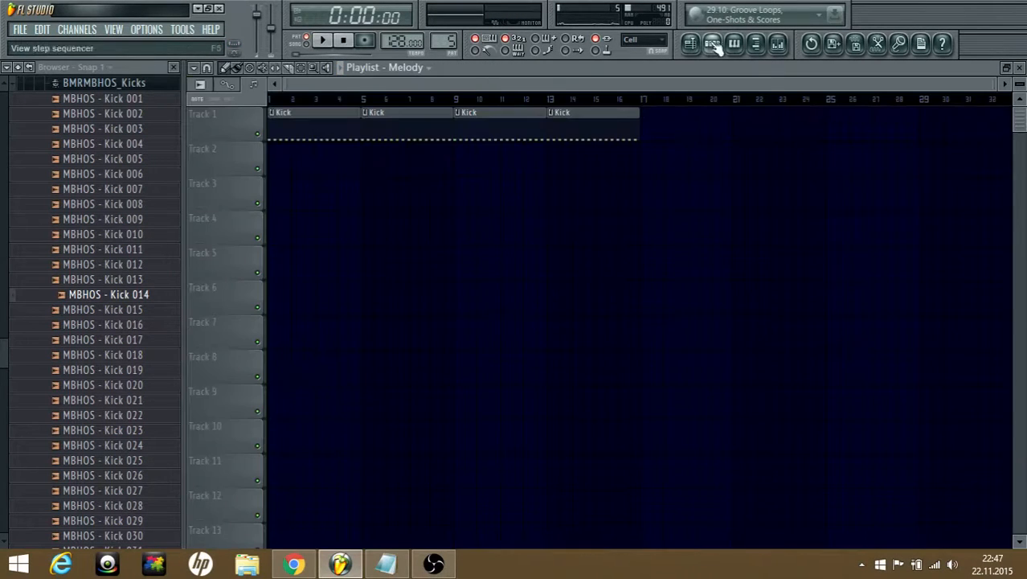
left_click(712, 43)
left_click(474, 203)
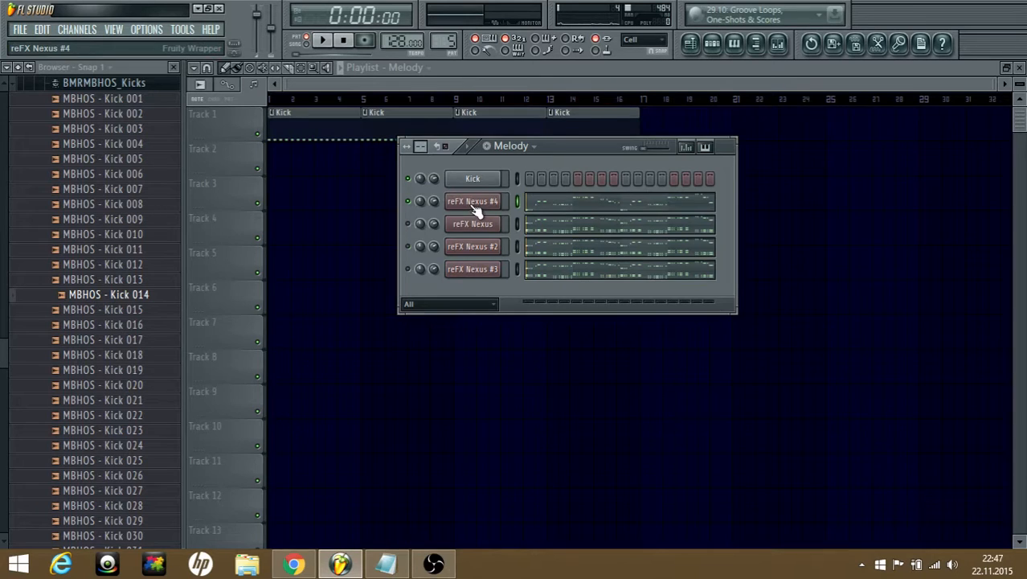
left_click(778, 45)
left_click(698, 155)
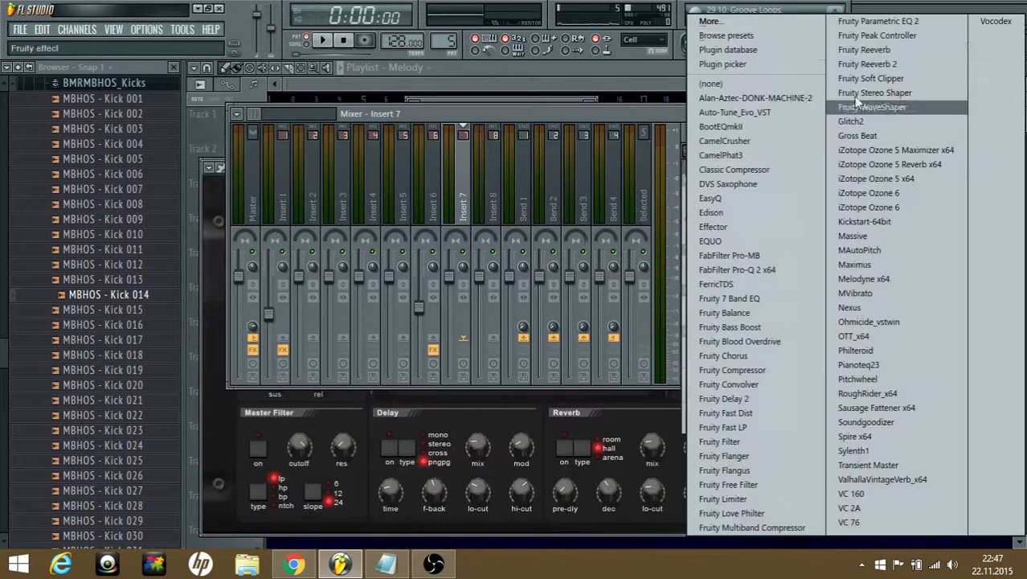
left_click(875, 21)
- Give EQ band 1 a steep low cut and place it at -18 dB and 231 Hz, checking it during playback
scroll(562, 265, "down", 8)
scroll(558, 210, "up", 6)
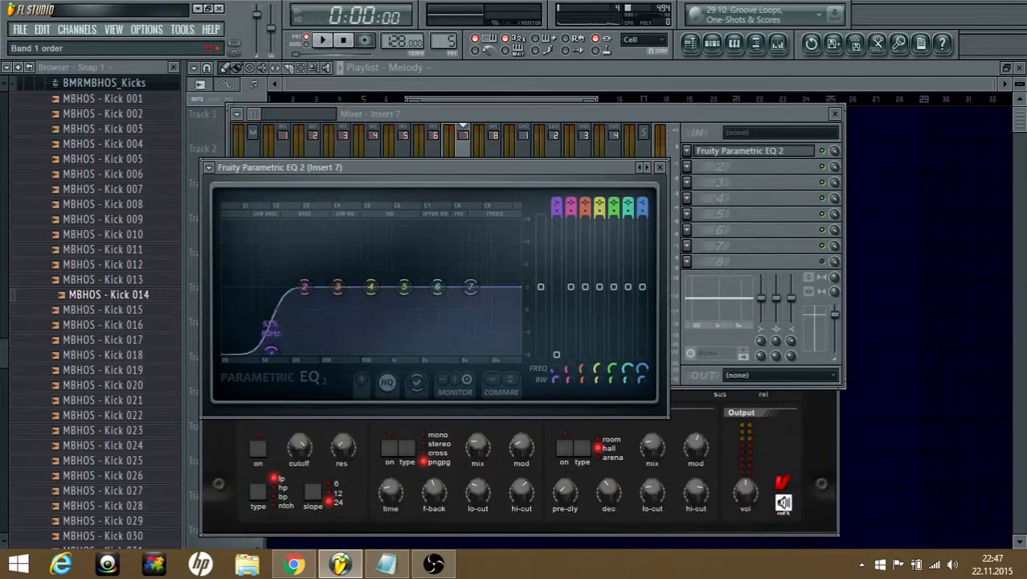
left_click_drag(272, 351, 327, 351)
key("space")
key("space")
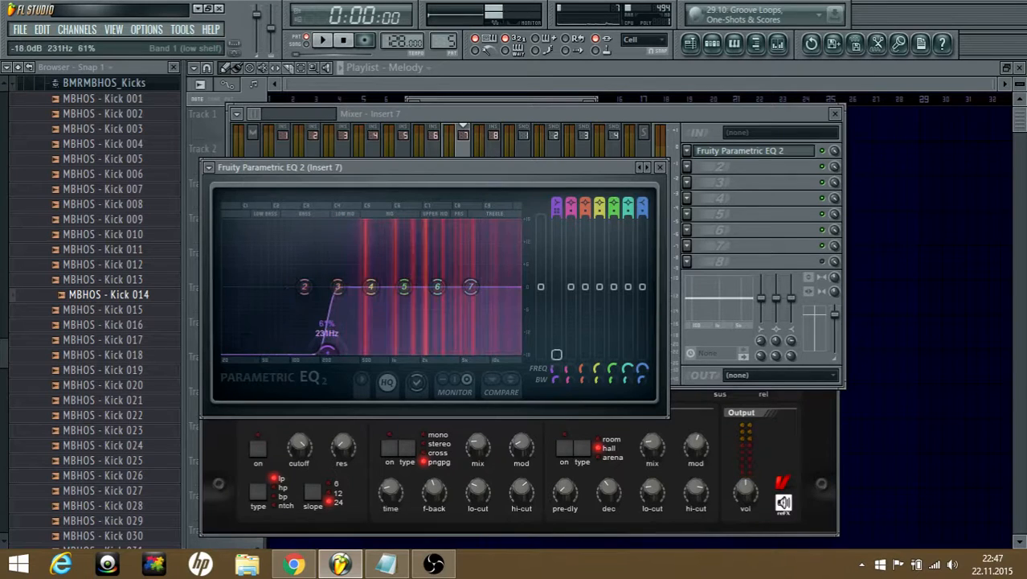
- Move EQ band 2 up to band 3's frequency and raise bands 5 to 7 slightly, with band 7 at 2.8 dB and 9104 Hz
left_click_drag(305, 287, 337, 287)
key("space")
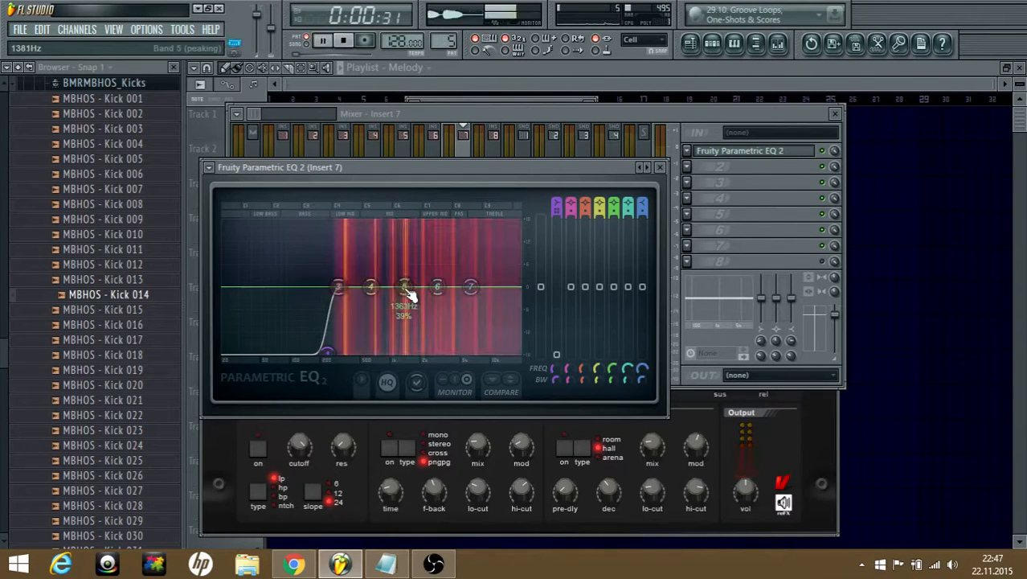
key("space")
left_click_drag(404, 287, 486, 274)
key("space")
key("space")
key("space")
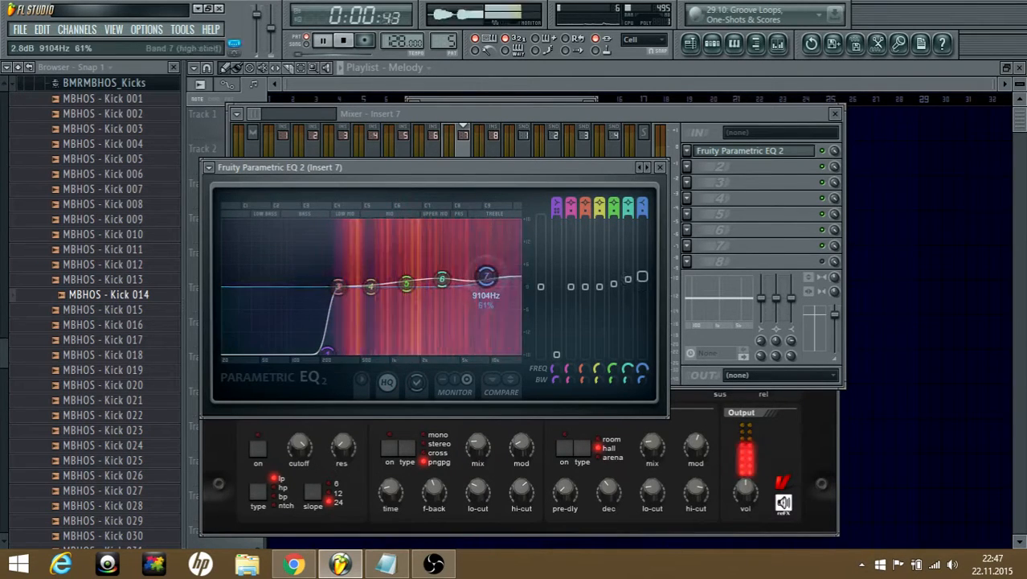
- Stop playback and load Fruity Delay 2 into the second effect slot of Insert 7
left_click(719, 184)
key("space")
left_click(719, 184)
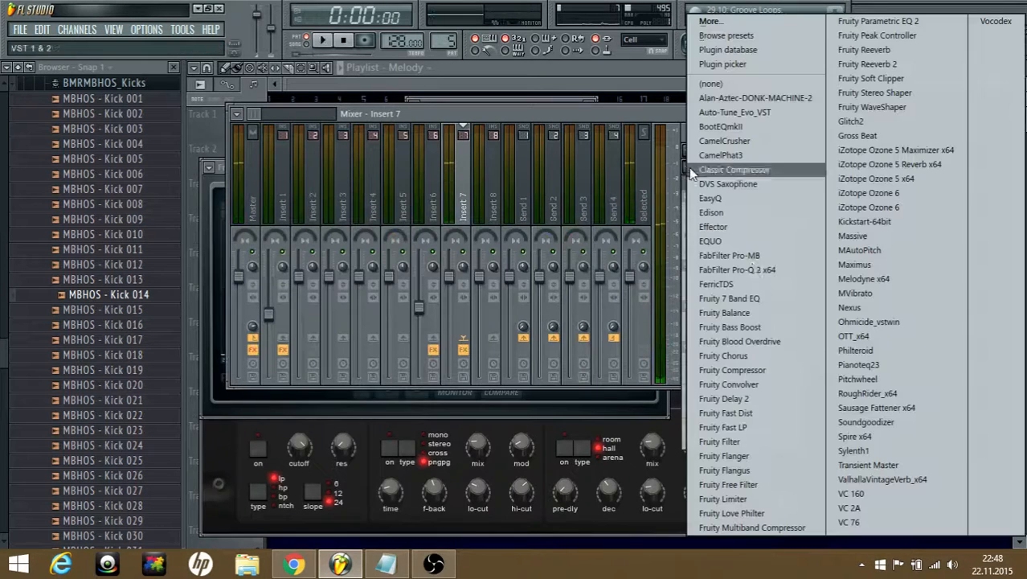
left_click(723, 399)
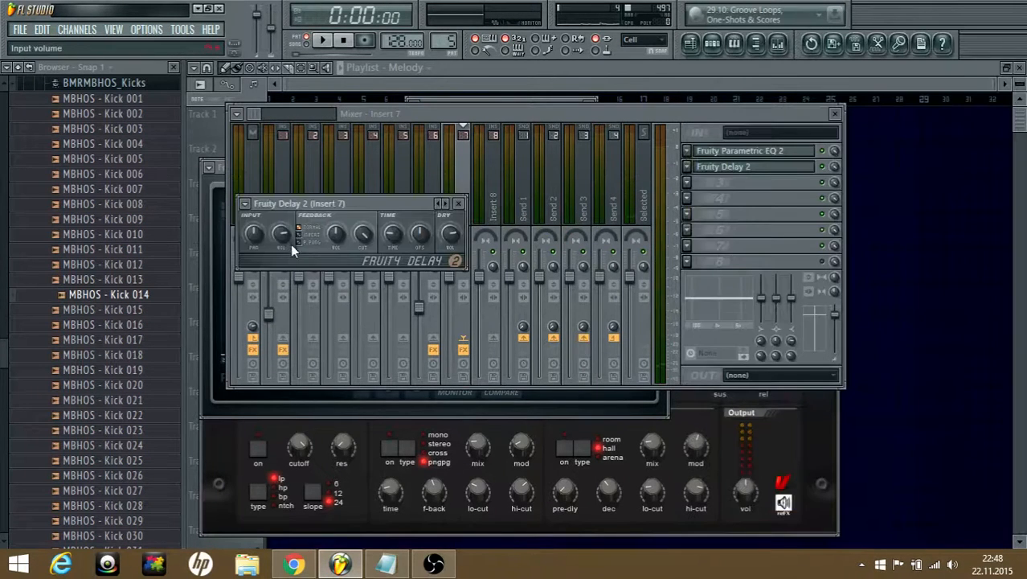
- Apply the Wider preset to Fruity Delay 2 on Insert 7 and check it during a short playback
left_click(247, 205)
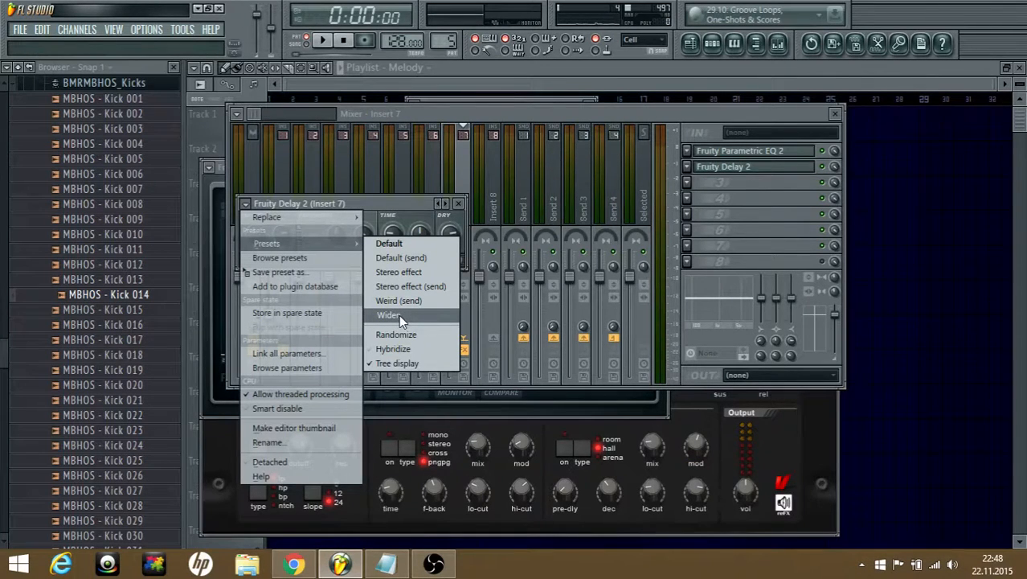
left_click(398, 314)
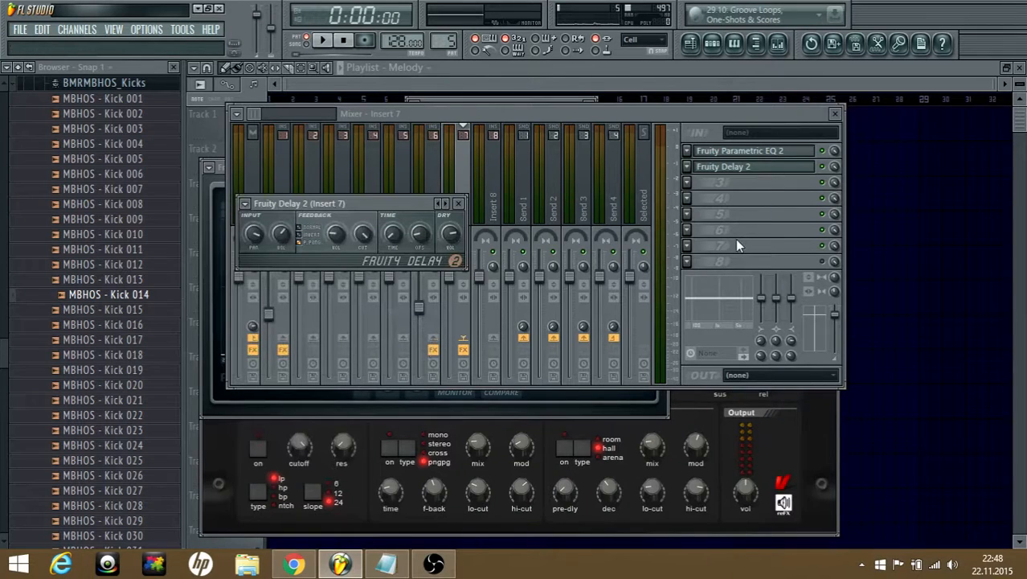
key("space")
key("space")
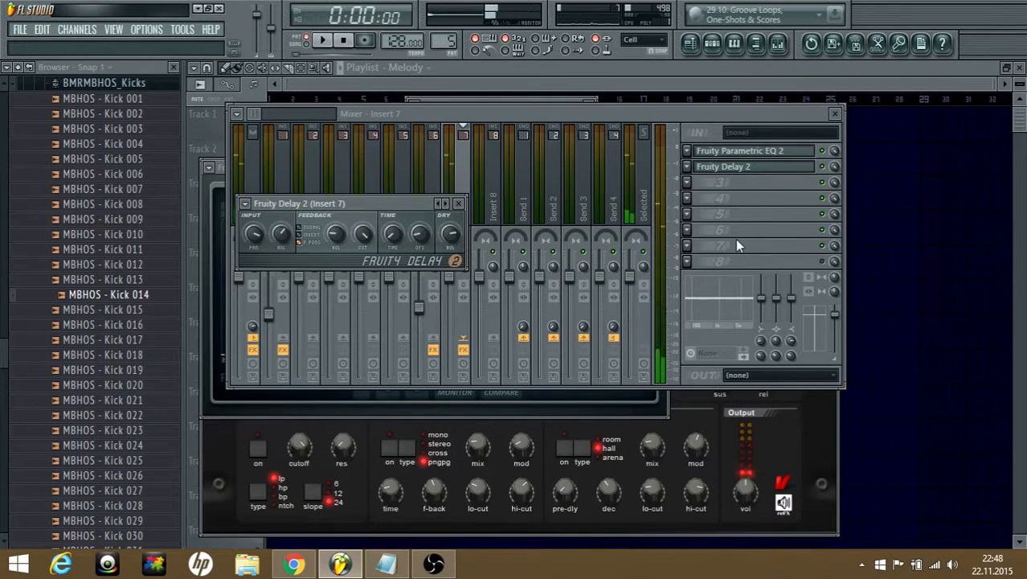
- Load Fruity Reeverb 2 into the third effect slot of Insert 7
left_click(688, 182)
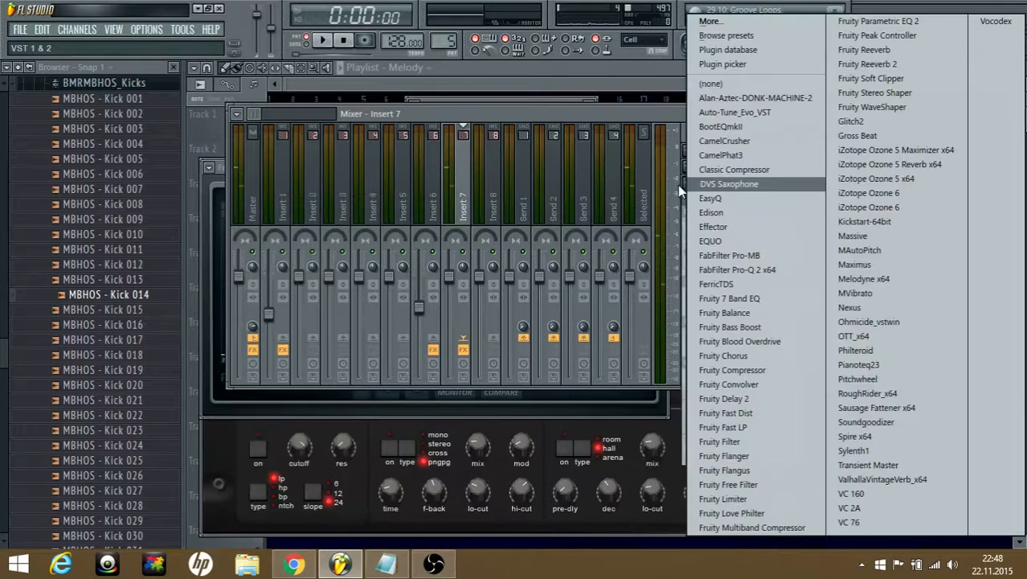
left_click(665, 117)
left_click(689, 185)
left_click(865, 70)
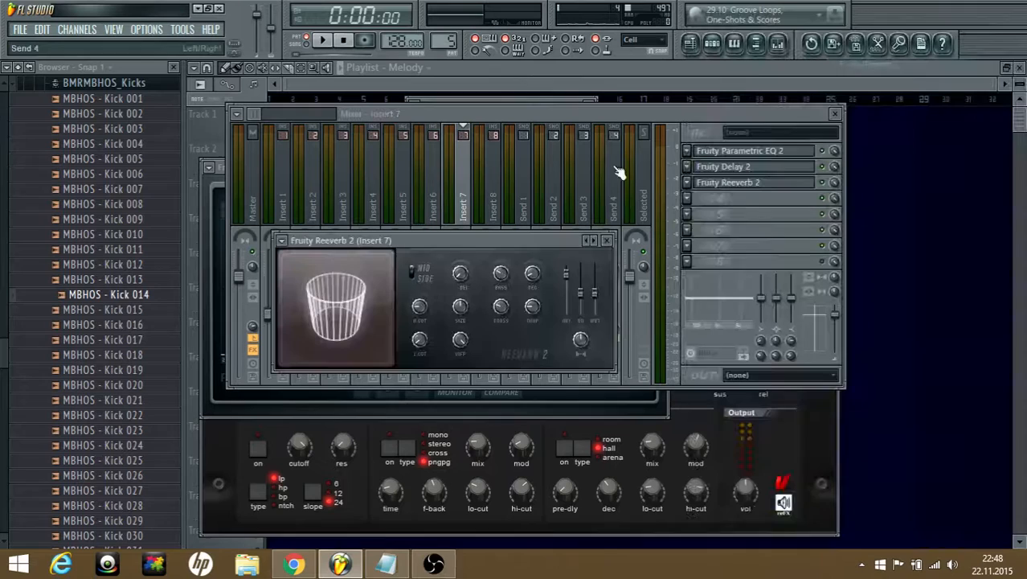
- Apply The Venue preset to Fruity Reeverb 2 and lower its wet level to about 51%, checking it during playback
left_click(595, 240)
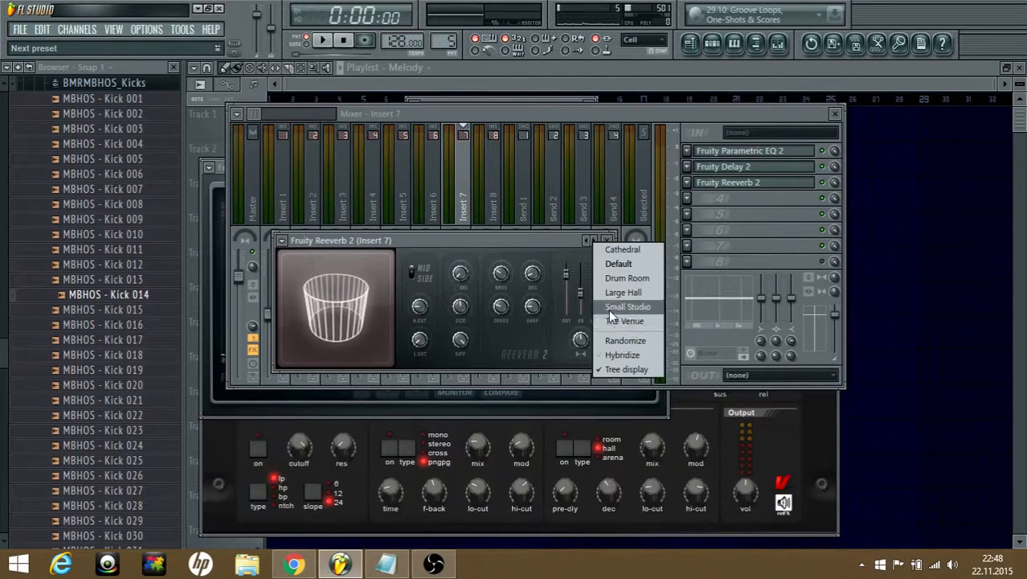
left_click(609, 308)
key("space")
key("space")
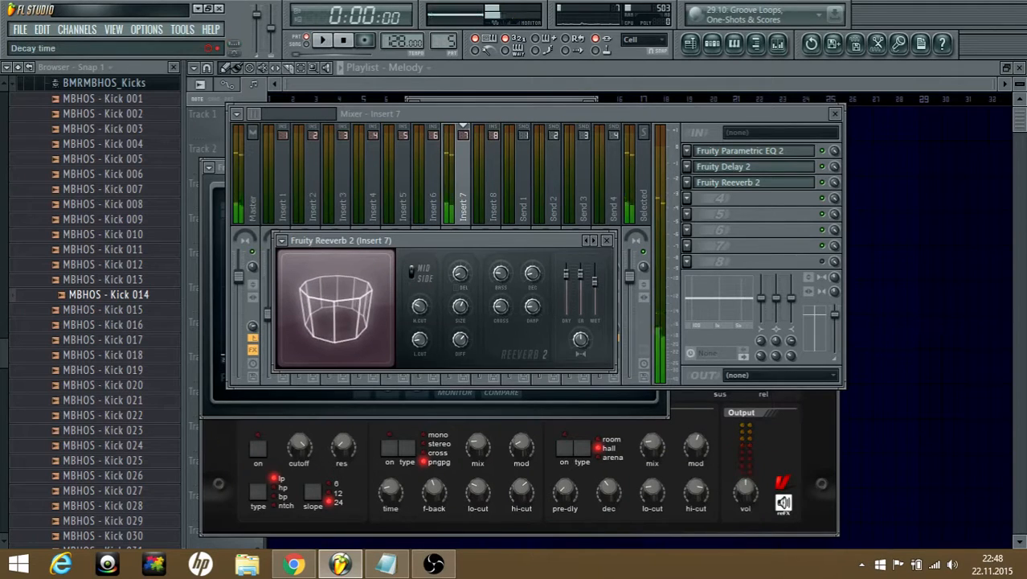
left_click(593, 243)
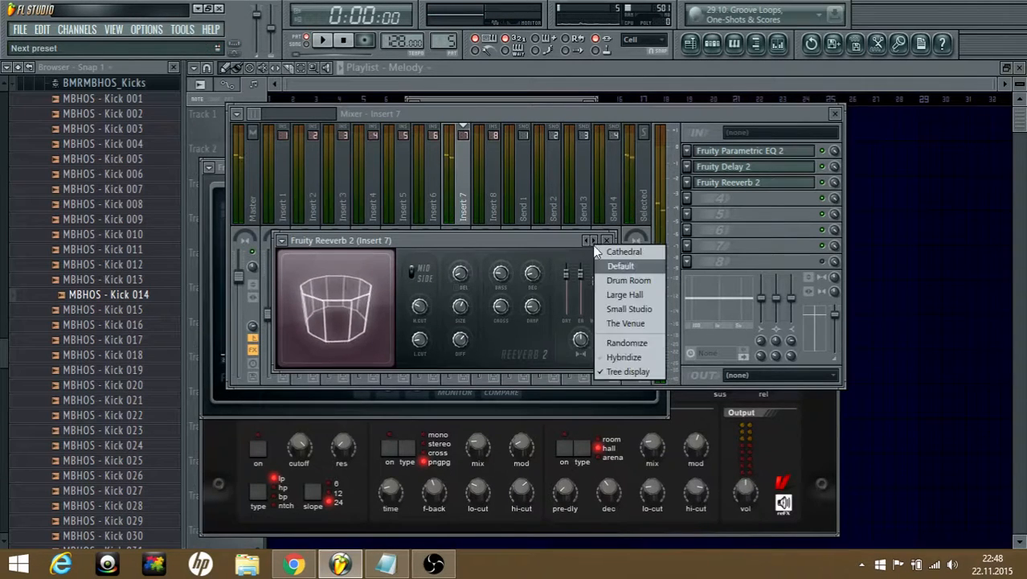
left_click(620, 326)
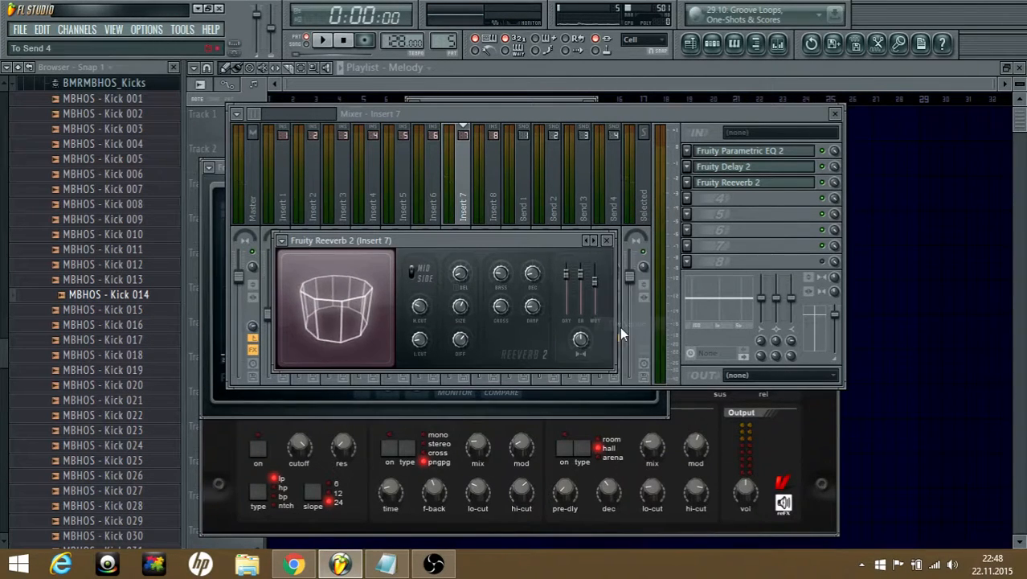
key("space")
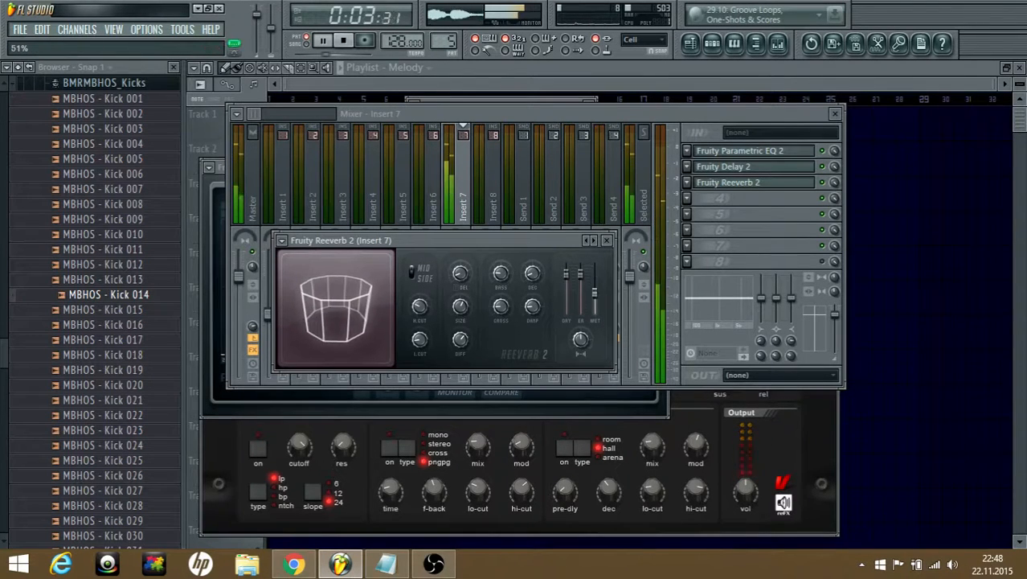
key("space")
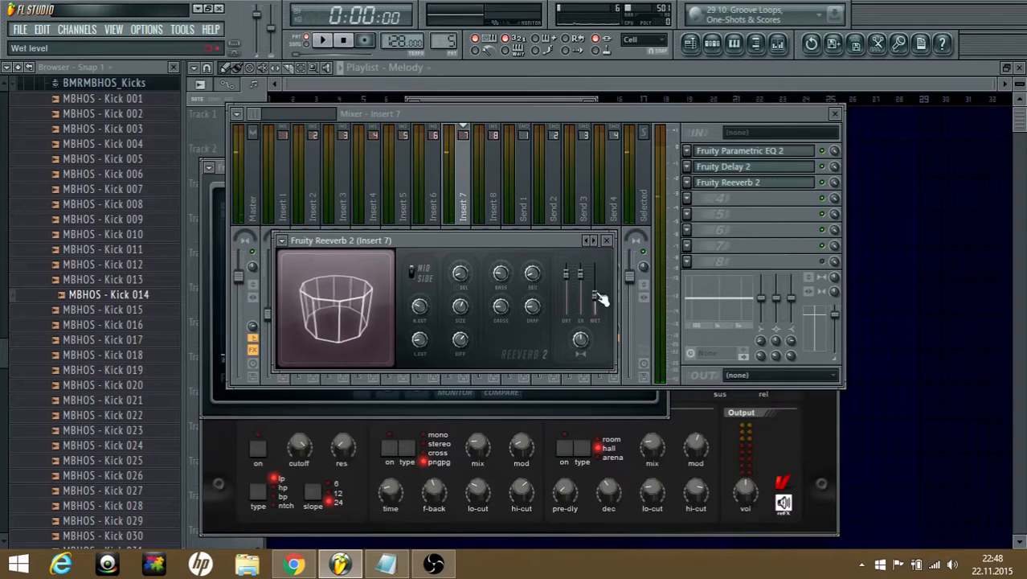
left_click(710, 213)
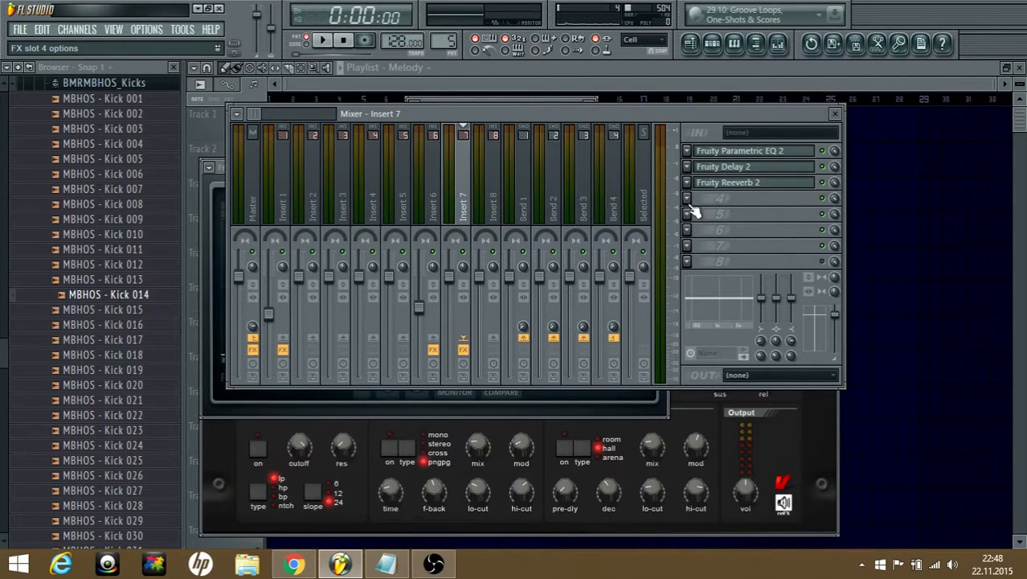
left_click(689, 204)
key("Escape")
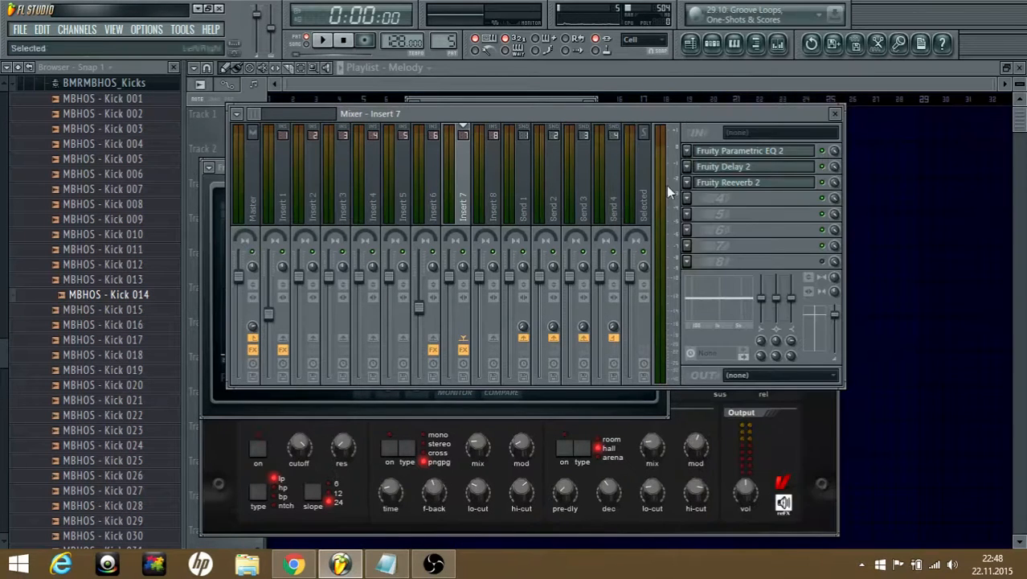
left_click(687, 203)
key("Escape")
left_click(689, 203)
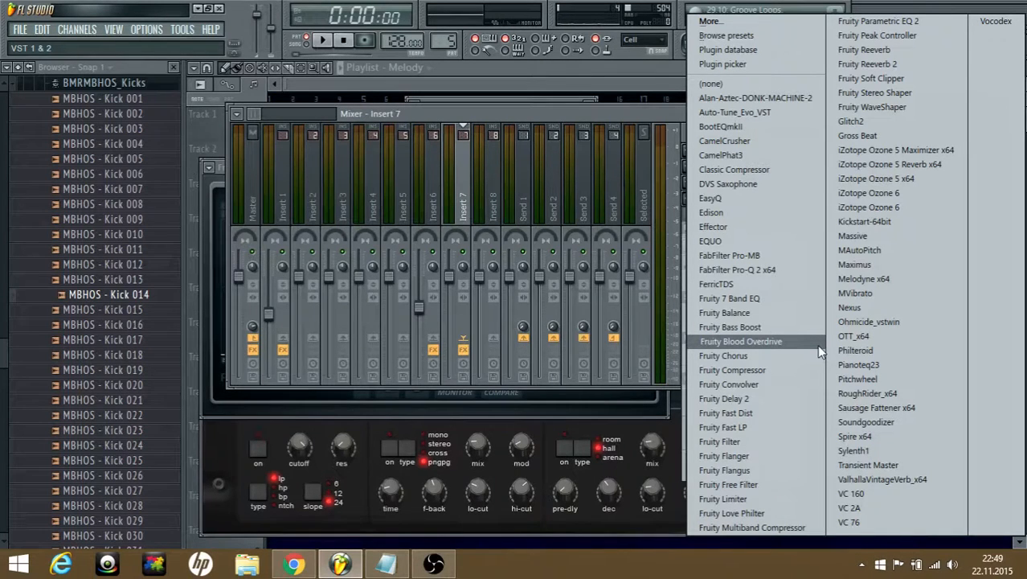
left_click(628, 111)
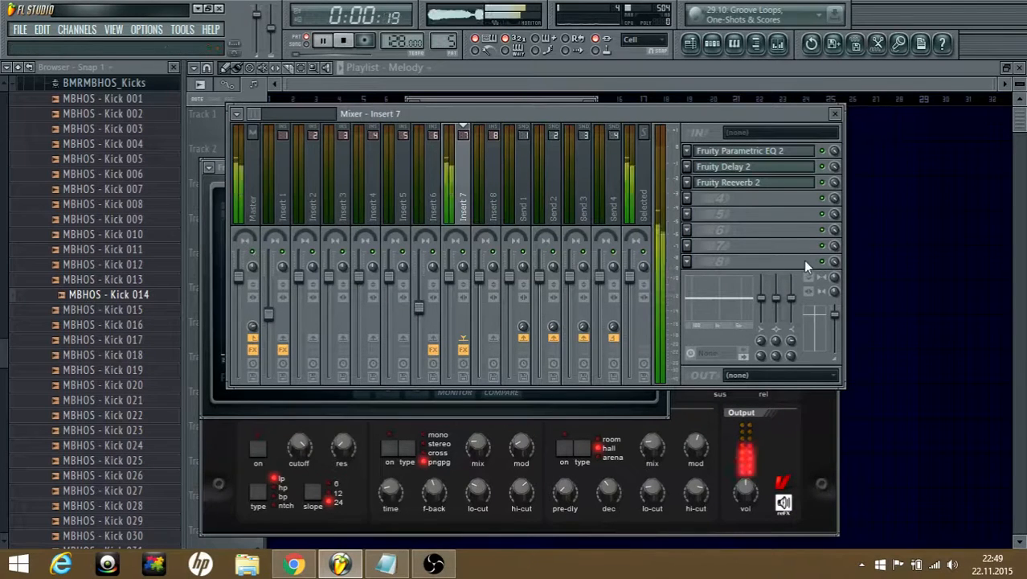
- Load Classic Compressor into the fourth effect slot of Insert 7 and lower the insert's volume to about -9.3 dB during playback
left_click(688, 201)
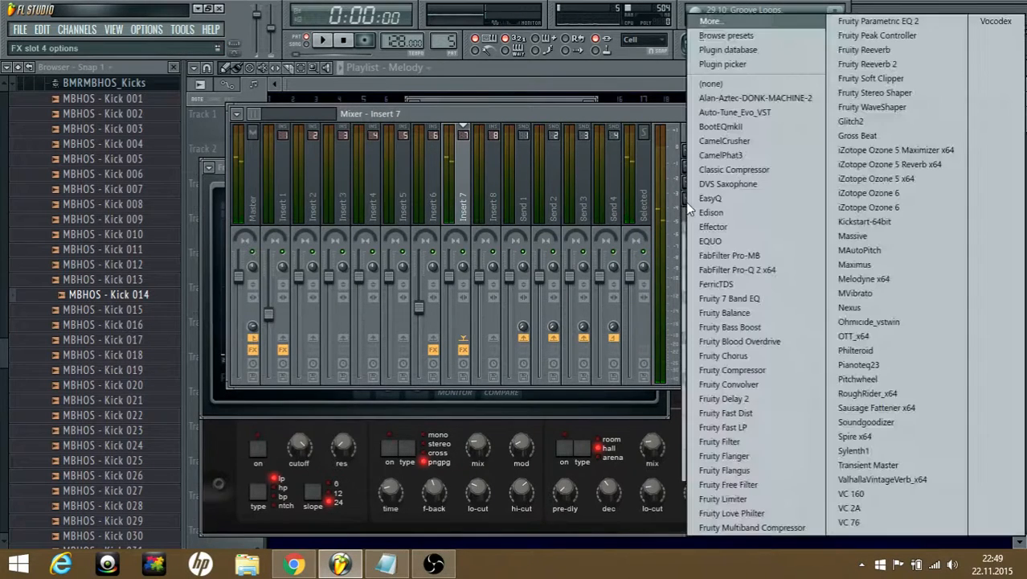
left_click(752, 174)
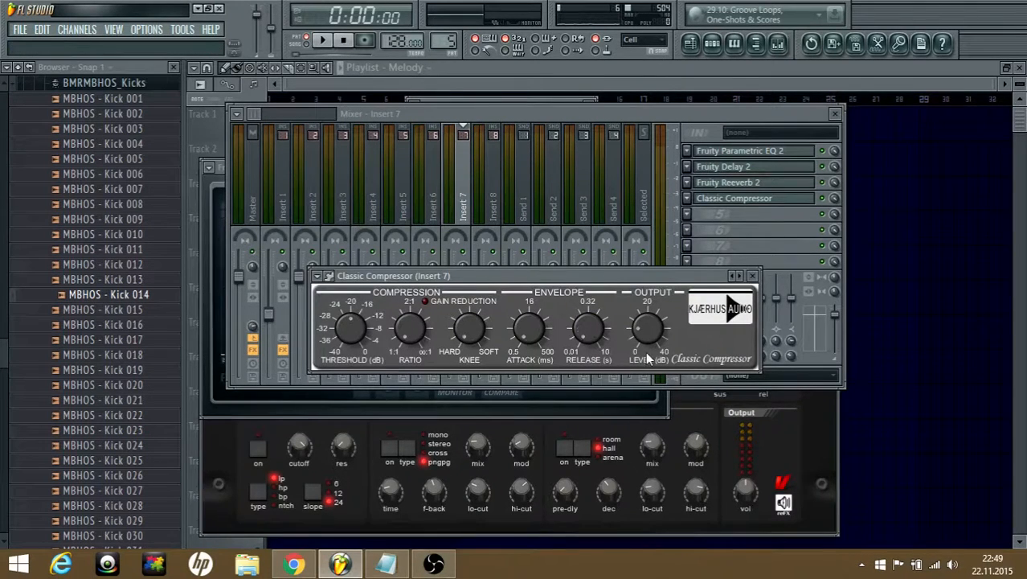
left_click(706, 261)
key("space")
left_click(741, 200)
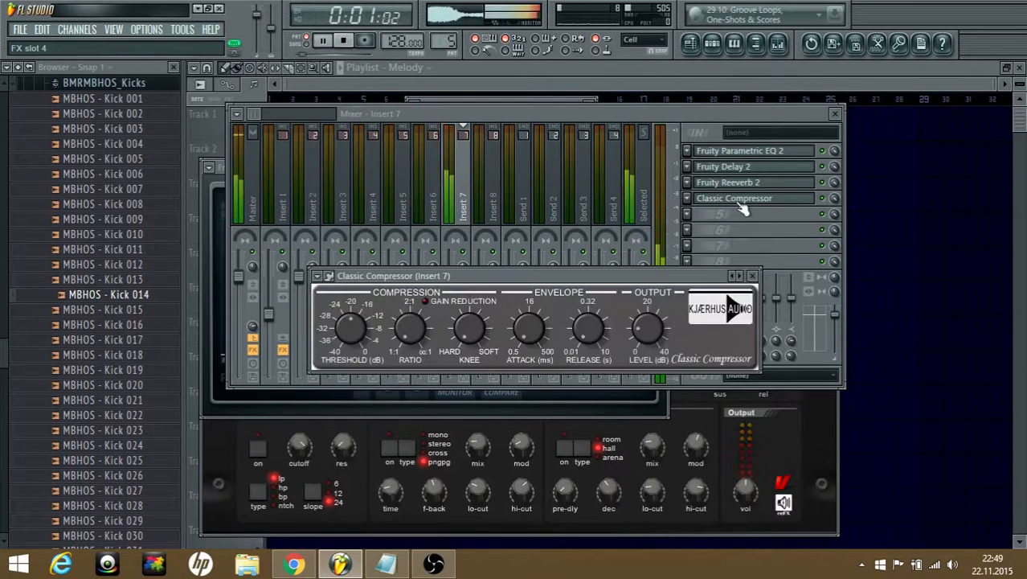
left_click(489, 239)
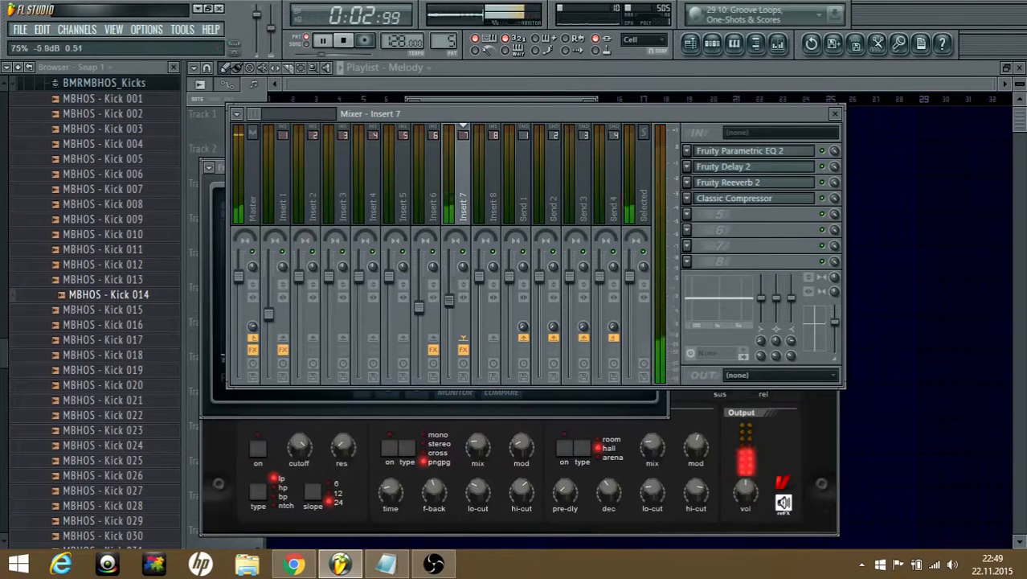
key("space")
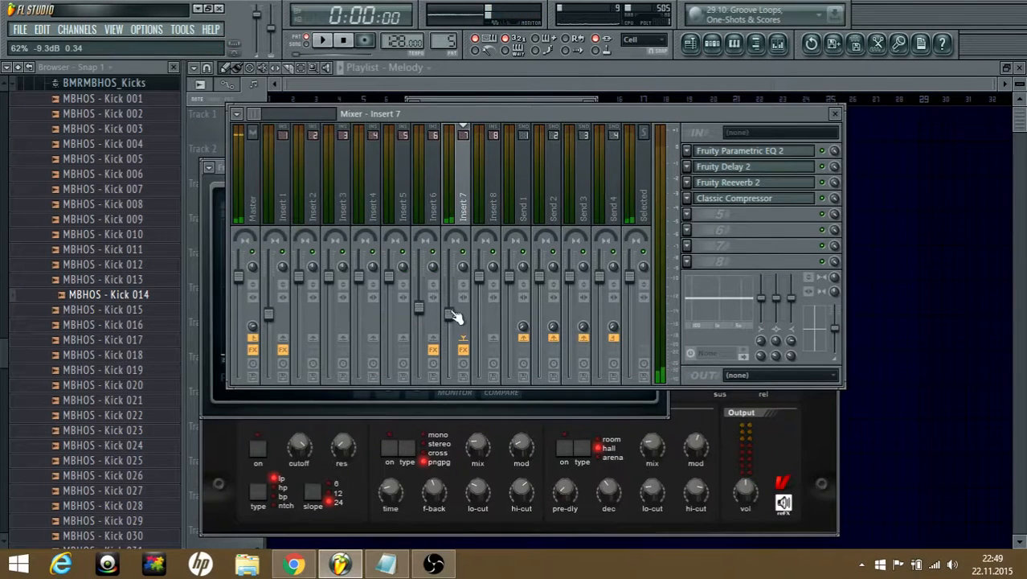
- Load a second Fruity Parametric EQ 2 into the fifth effect slot of Insert 7 and move its window clear of the screen edge
left_click(687, 216)
left_click(884, 34)
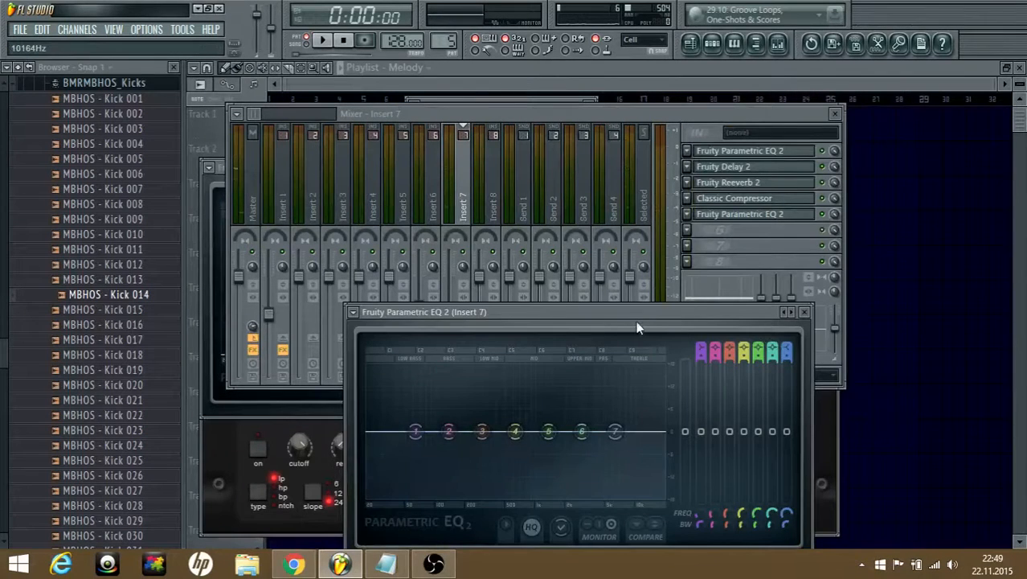
left_click_drag(626, 311, 592, 126)
- Make EQ band 1 a steep low cut at -18 dB and move bands 2 and 3 next to band 4, checking during playback
left_click_drag(329, 240, 425, 306)
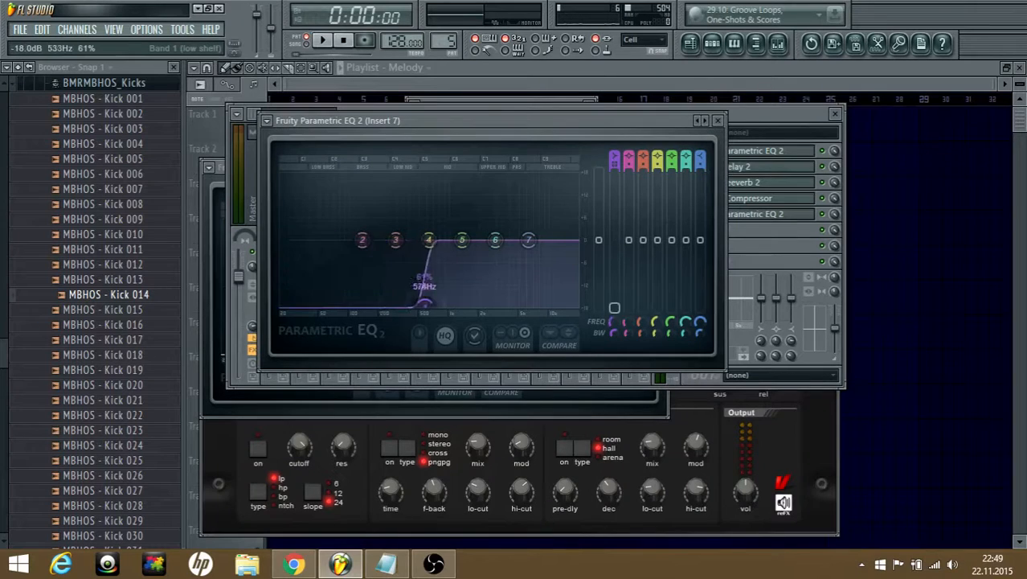
left_click_drag(363, 240, 435, 242)
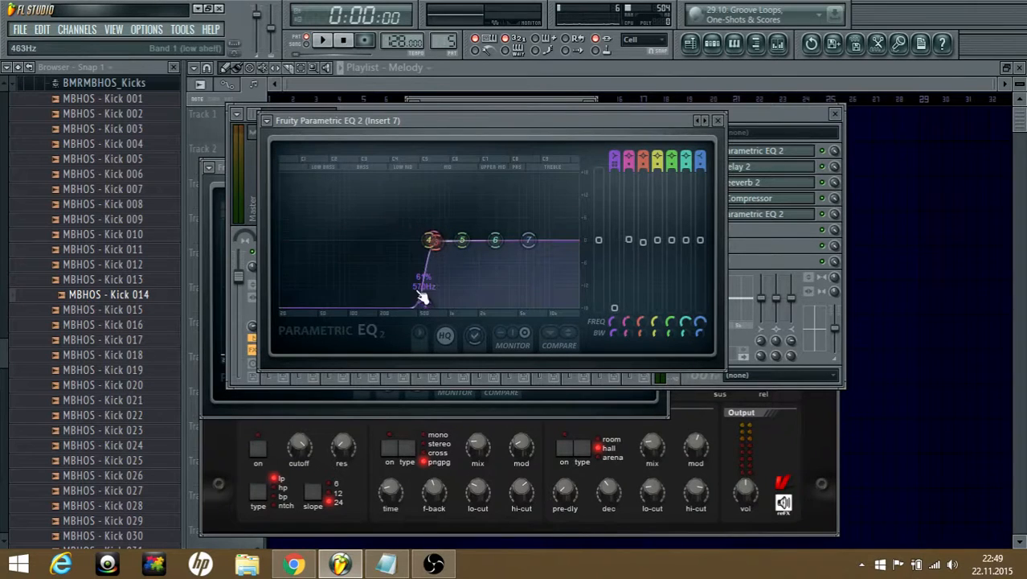
left_click_drag(425, 305, 389, 304)
key("space")
key("space")
- Raise EQ bands 5 to 7 slightly, with band 7 at 0.8 dB and 7141 Hz, and close the equalizer
left_click_drag(435, 242, 464, 238)
left_click_drag(495, 240, 498, 237)
left_click_drag(529, 239, 533, 238)
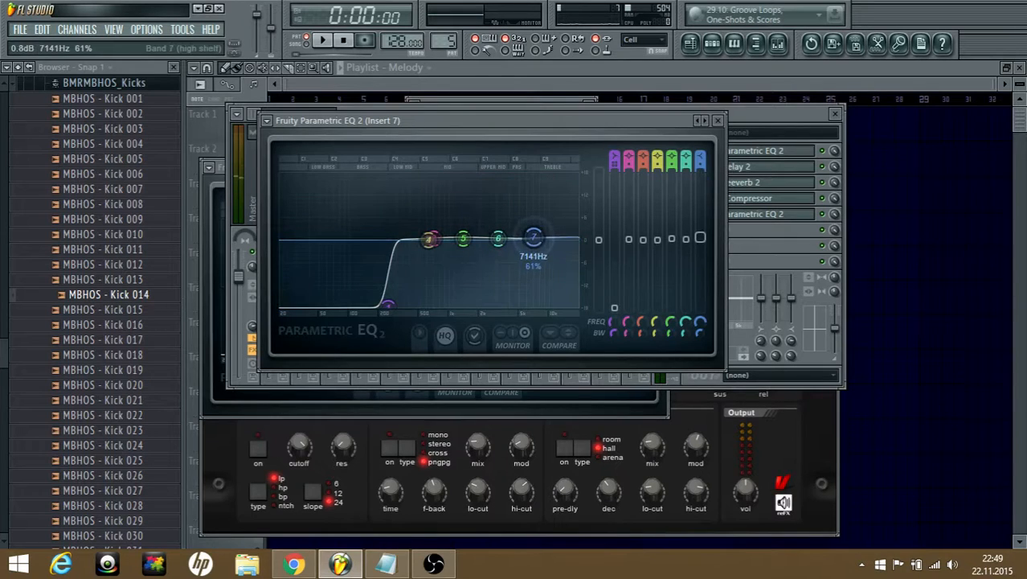
left_click(764, 257)
- Load Kickstart into the last effect slot of Insert 7, using the first row's third curve and a 90% mix, and check it in playback
left_click(691, 266)
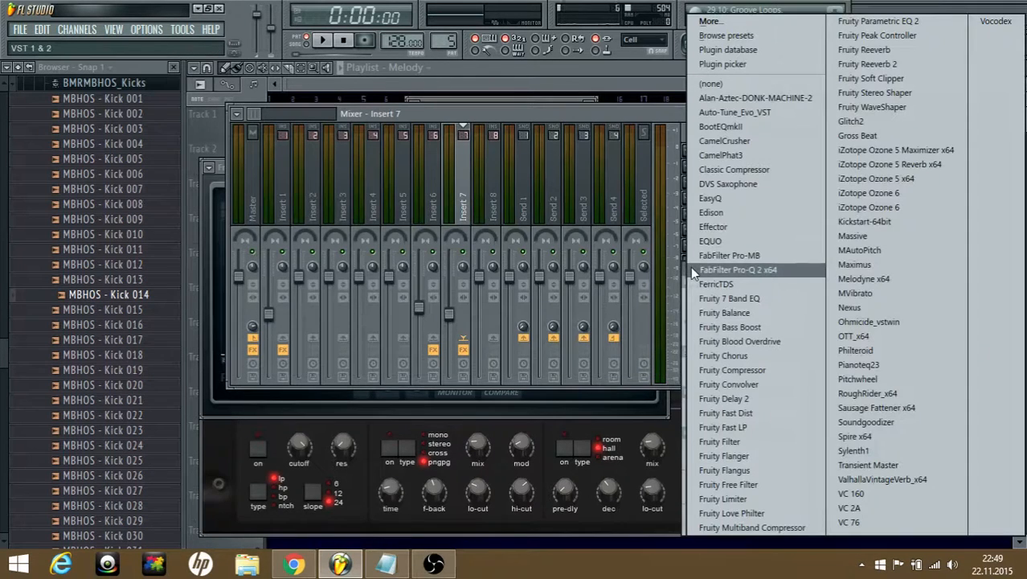
left_click(882, 225)
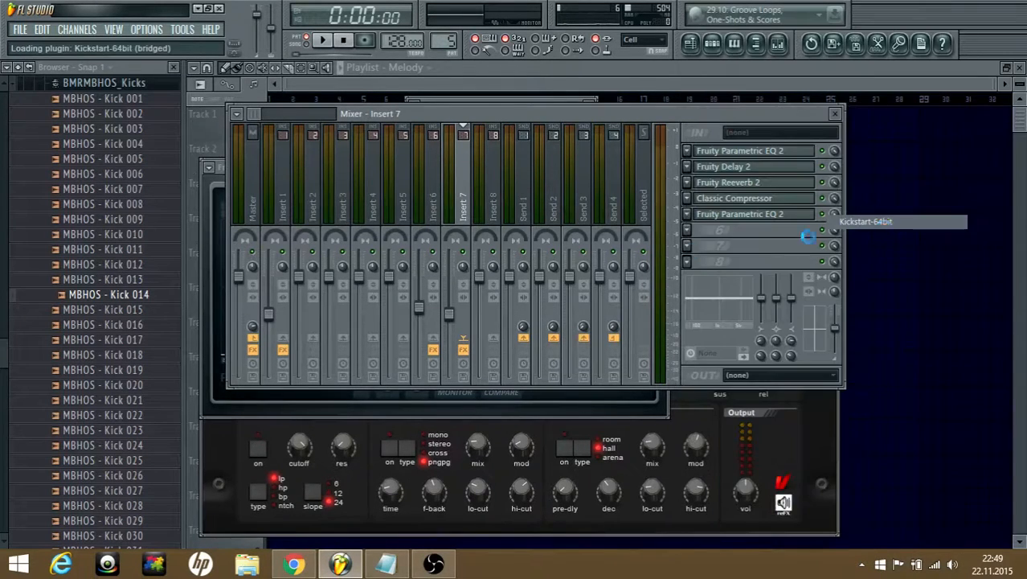
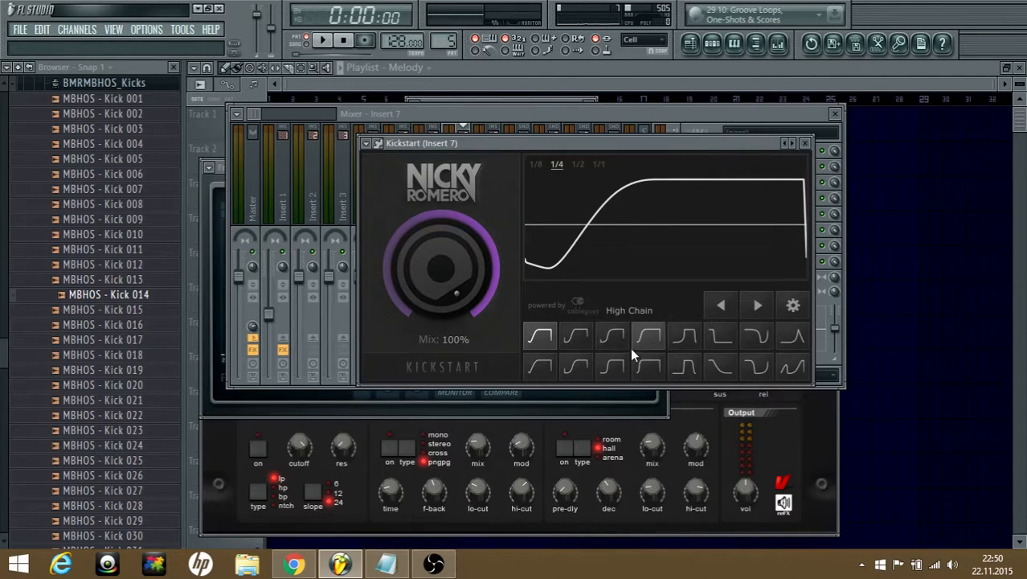
left_click(613, 338)
left_click_drag(465, 281, 464, 296)
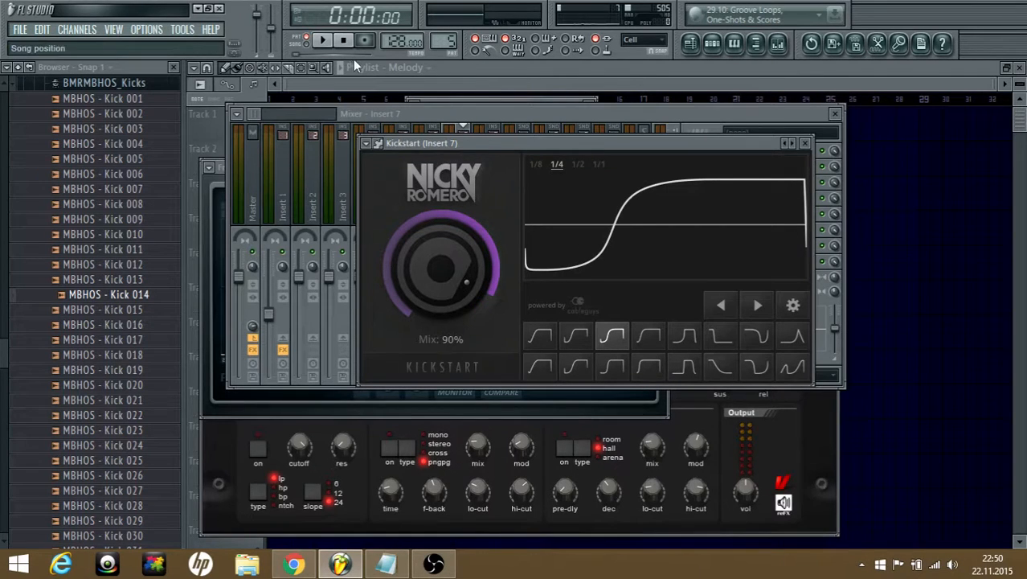
key("space")
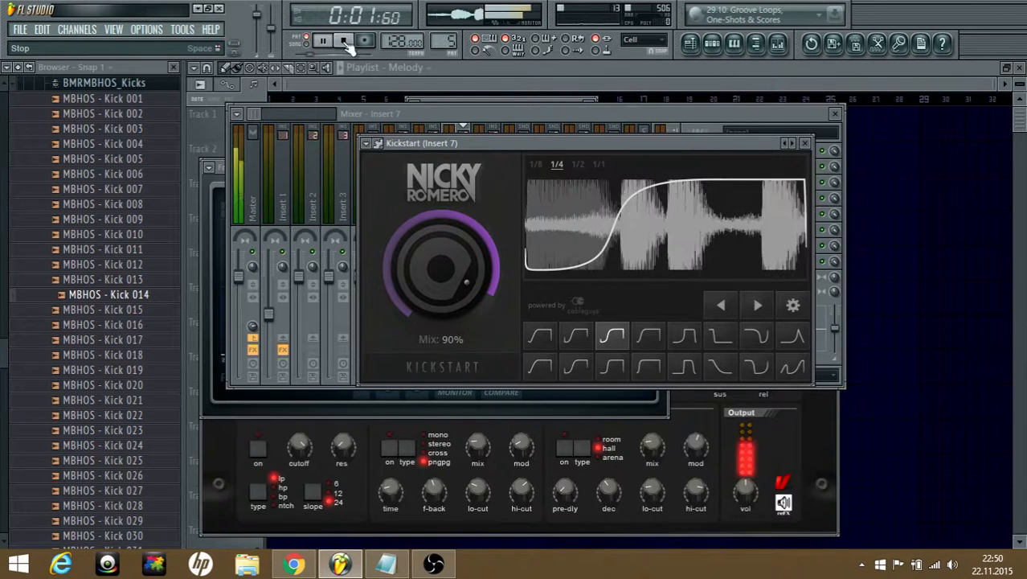
left_click(345, 42)
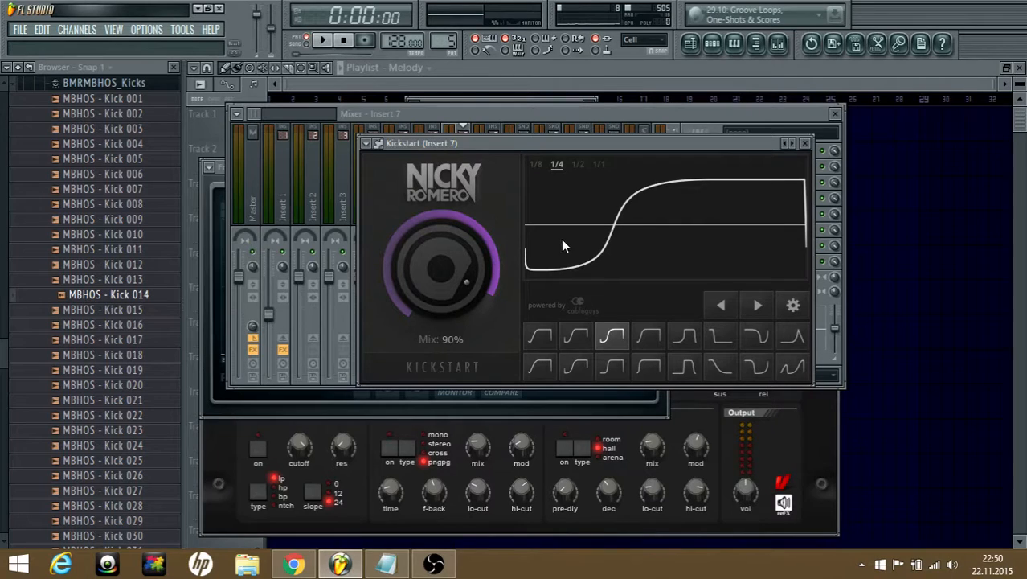
left_click(326, 41)
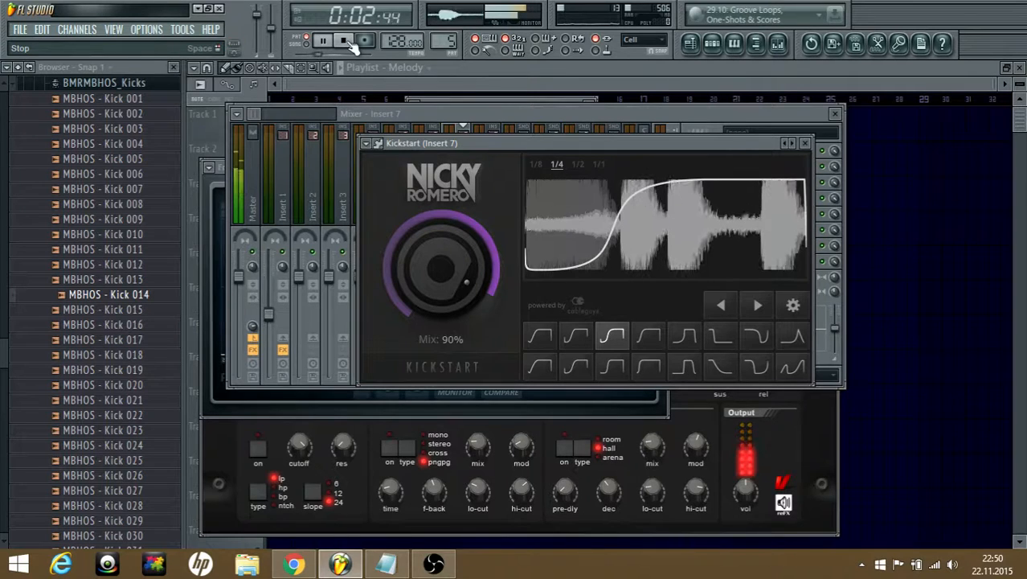
left_click(347, 41)
left_click(805, 143)
- Unmute the reFX Nexus, reFX Nexus #2 and reFX Nexus #3 channels and open the reFX Nexus instrument
left_click(690, 43)
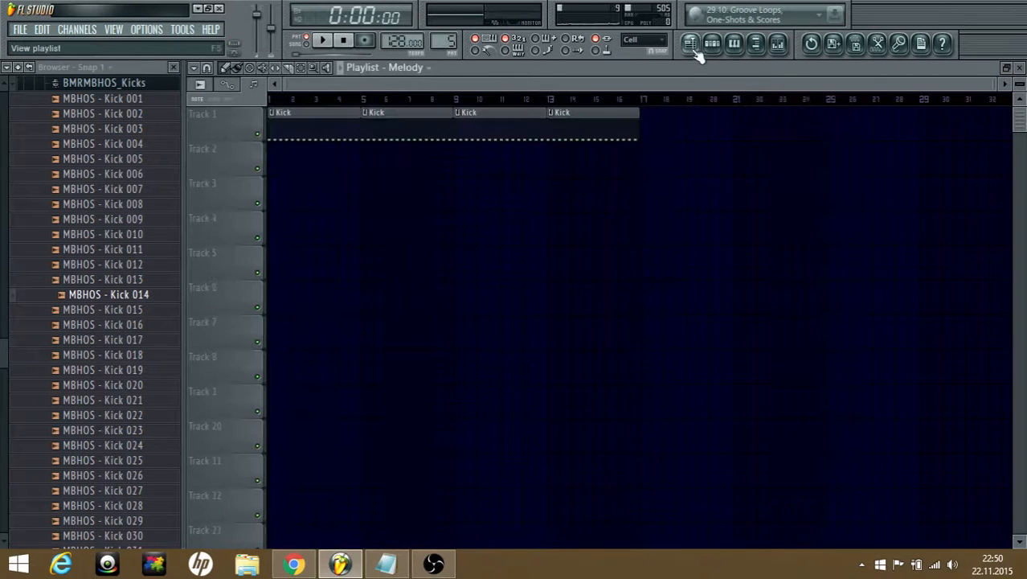
left_click(733, 43)
left_click(712, 43)
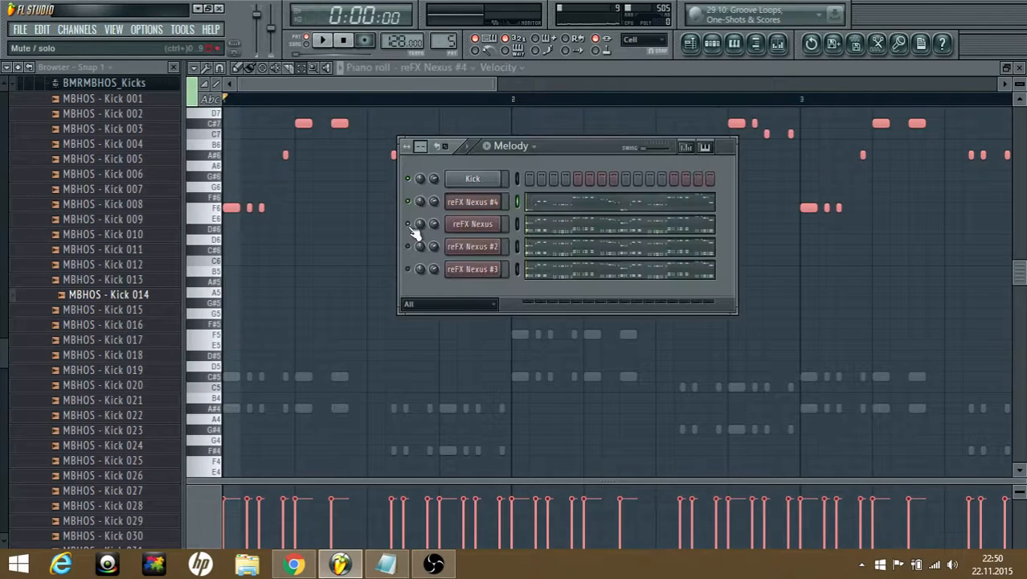
left_click(500, 248)
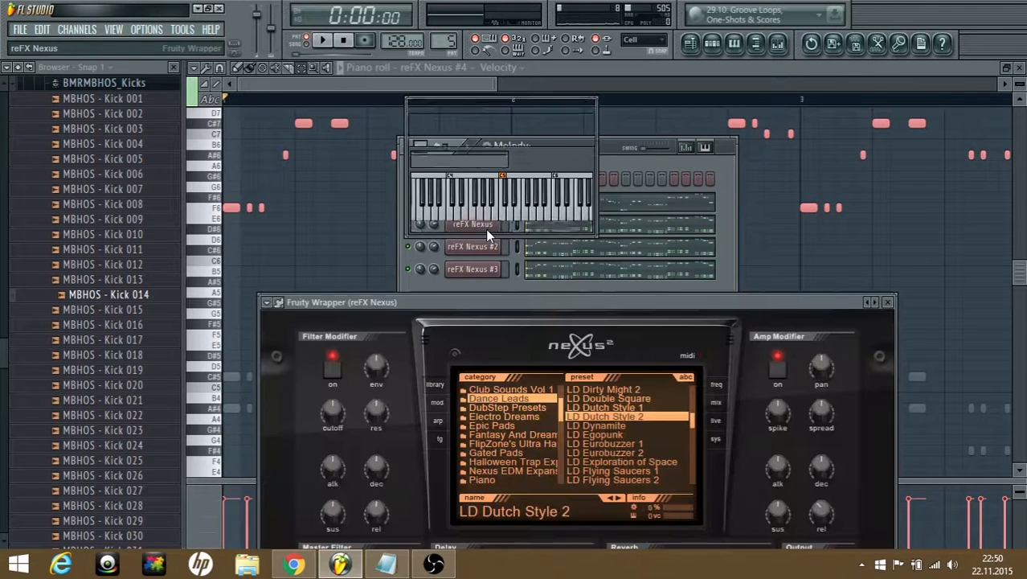
- Show Insert 6 with its effects in the mixer and play the layered leads briefly
key("F9")
key("space")
key("space")
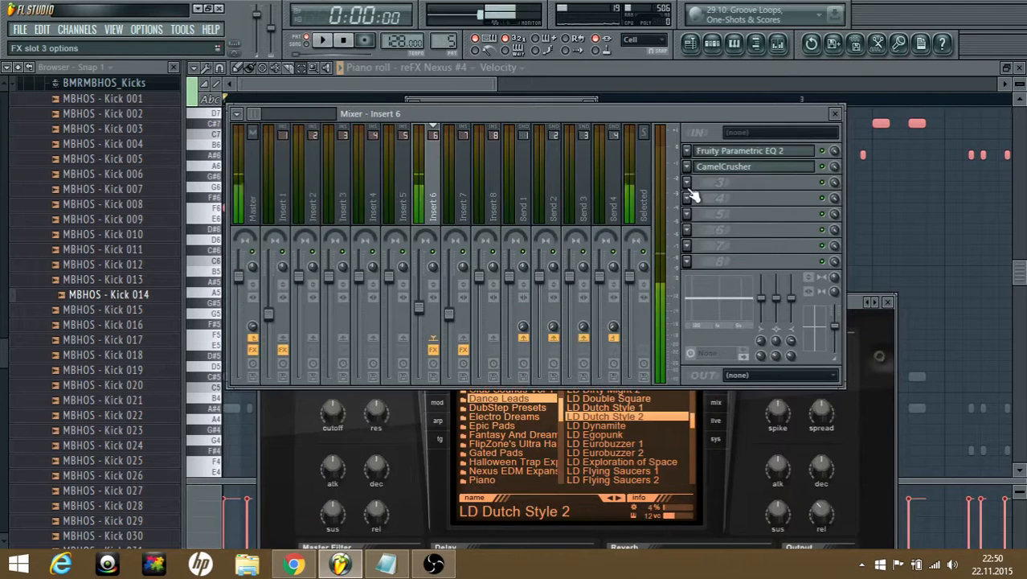
- Load Fruity Delay 2 into the third effect slot of Insert 6 and apply one of its presets
left_click(696, 192)
left_click(728, 397)
left_click(281, 240)
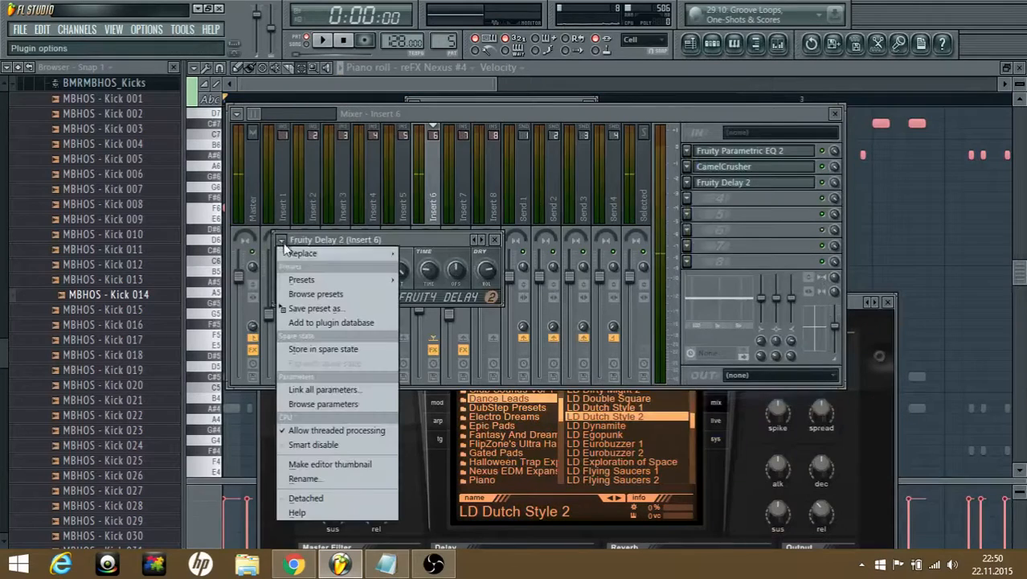
mouse_move(329, 280)
left_click(444, 355)
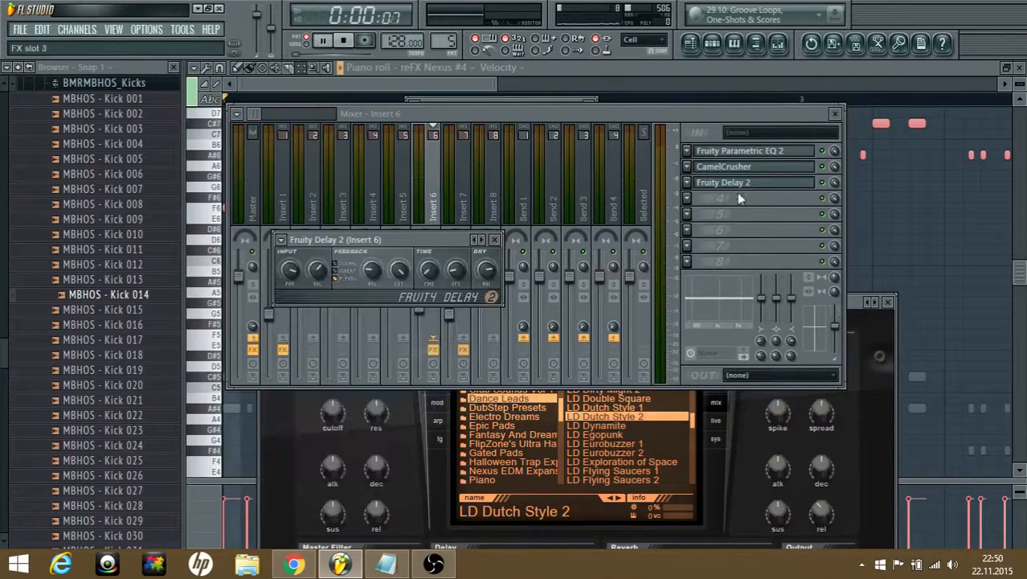
- Load Fruity Reeverb 2 into Insert 6's fourth slot, apply a larger-room preset, lower the wet level to 23% during playback, and close it
left_click(727, 198)
left_click(924, 63)
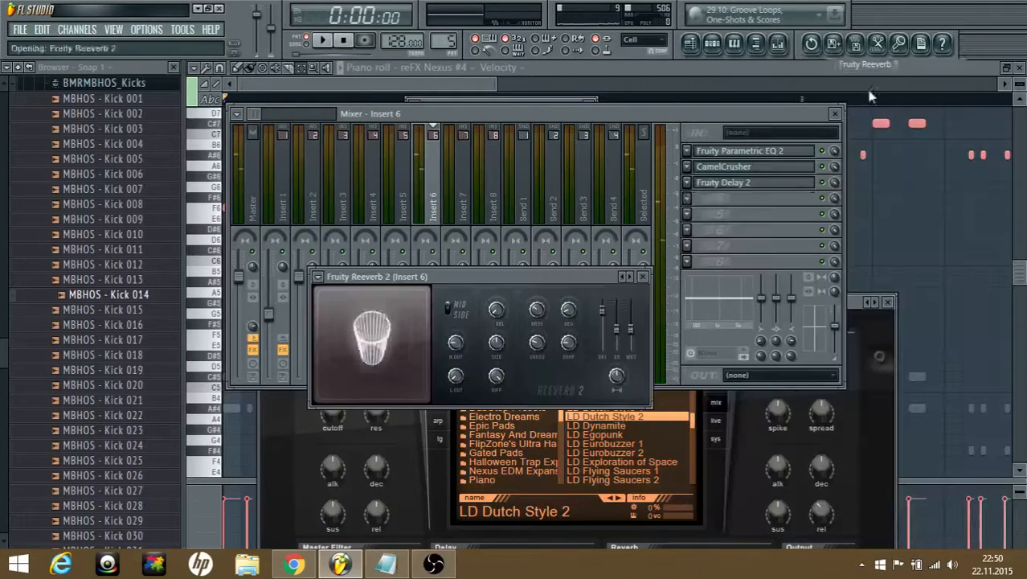
left_click(630, 277)
left_click(645, 352)
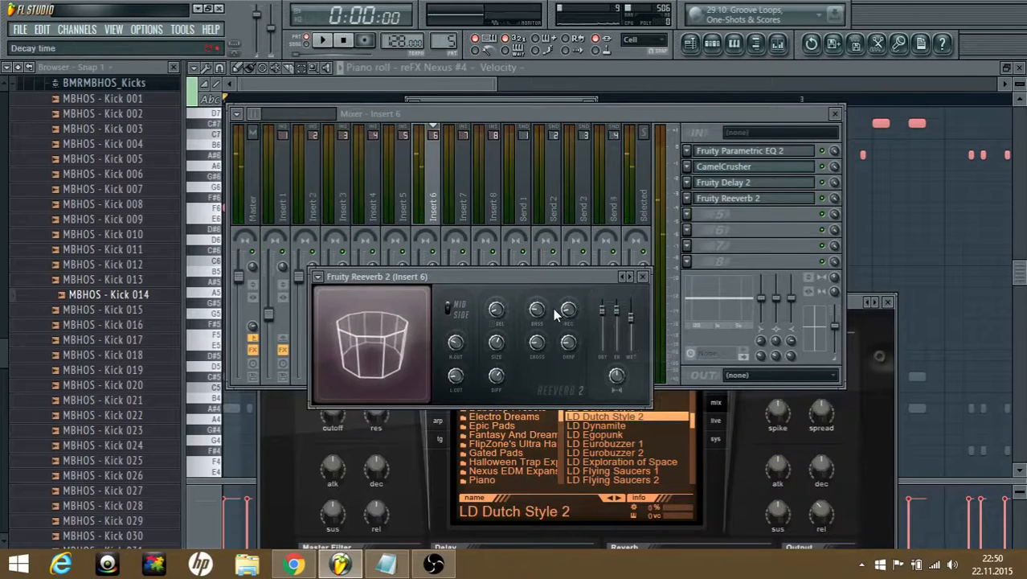
key("space")
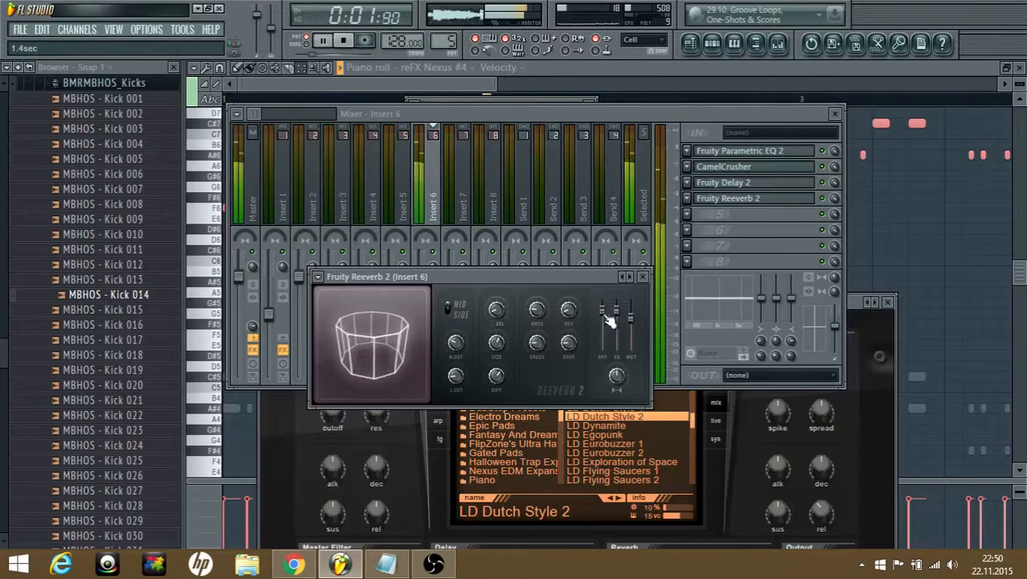
left_click_drag(631, 317, 631, 339)
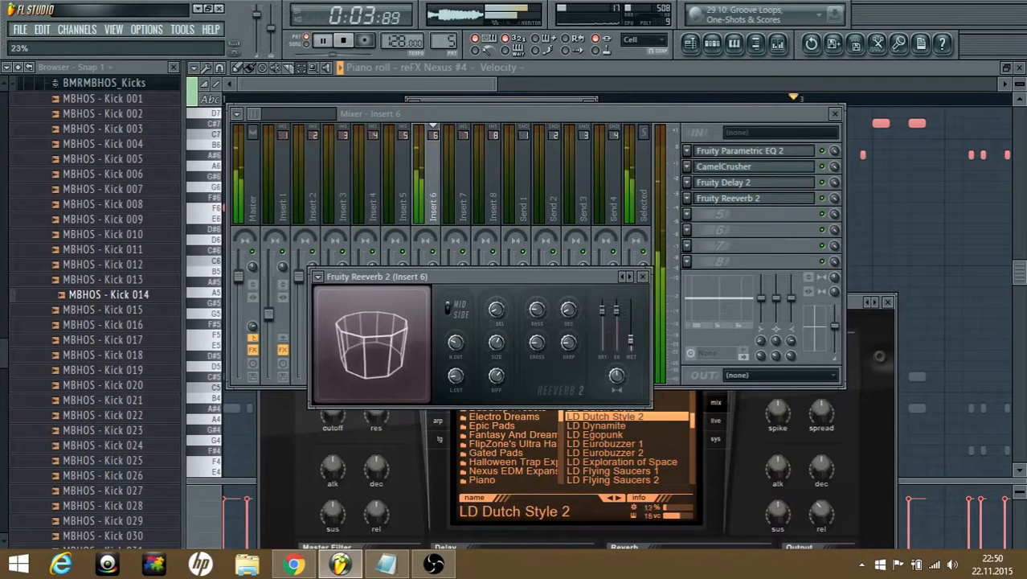
left_click(642, 276)
key("space")
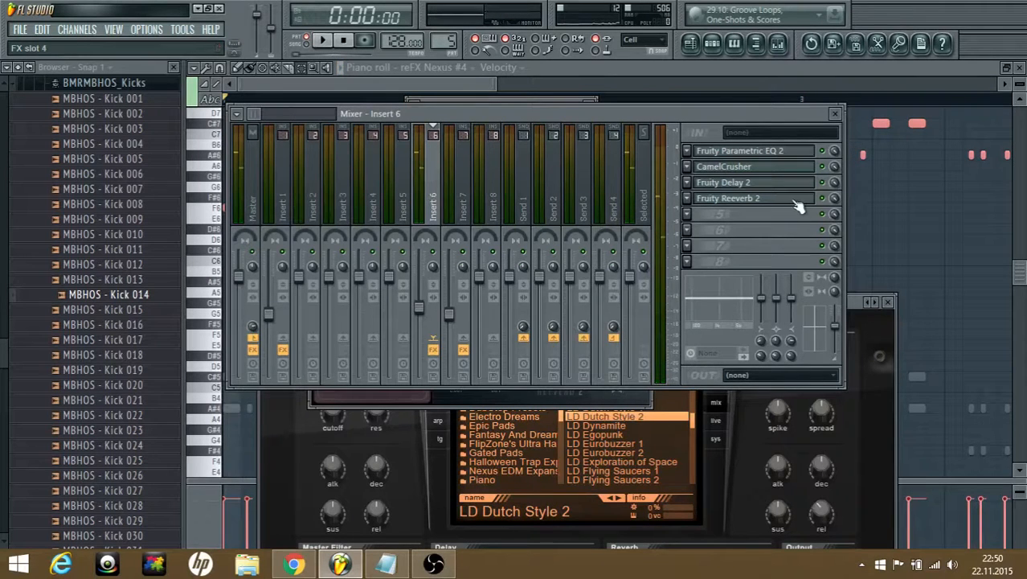
- Remove Fruity Reeverb 2 from the fourth effect slot of Insert 6
left_click(687, 214)
mouse_move(718, 217)
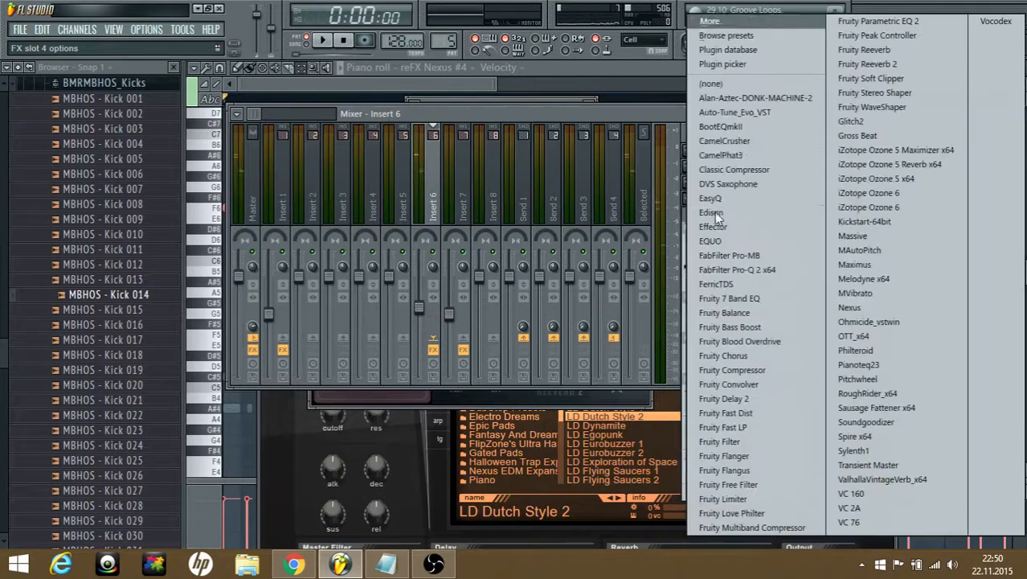
left_click(755, 89)
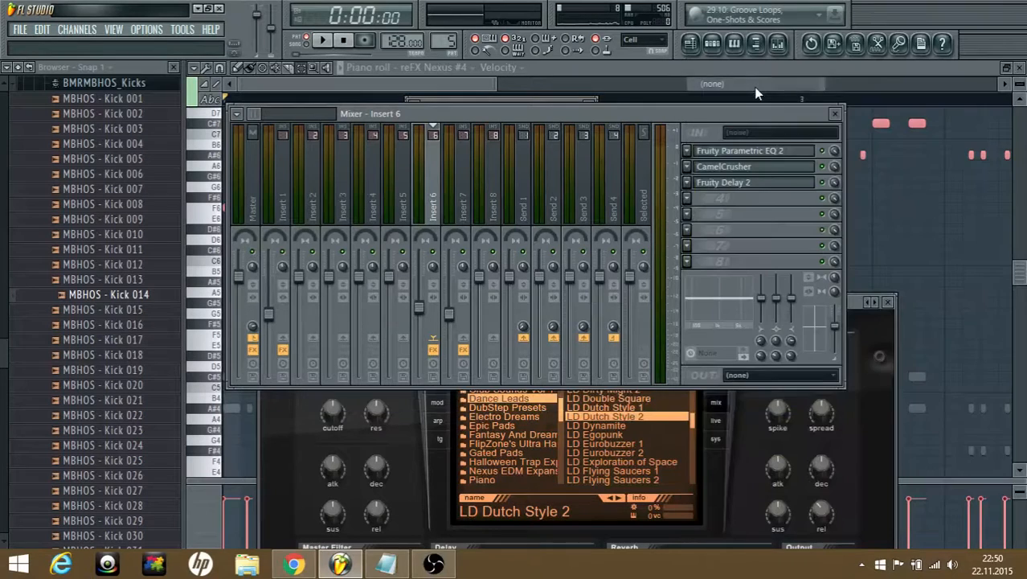
- Load Kickstart into Insert 6's last effect slot with the first row's third curve and a 90% mix, checking it in playback
left_click(688, 262)
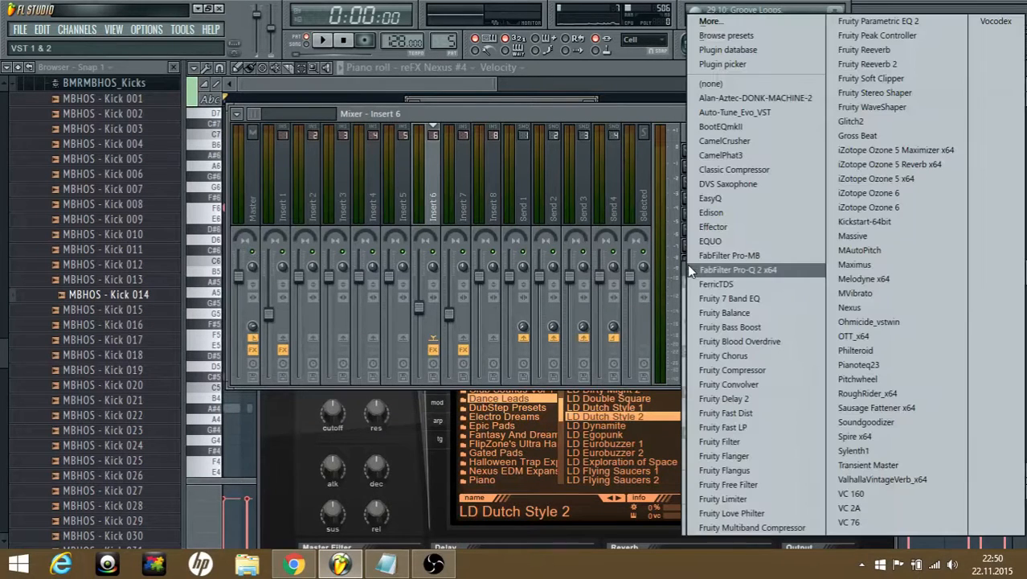
left_click(876, 224)
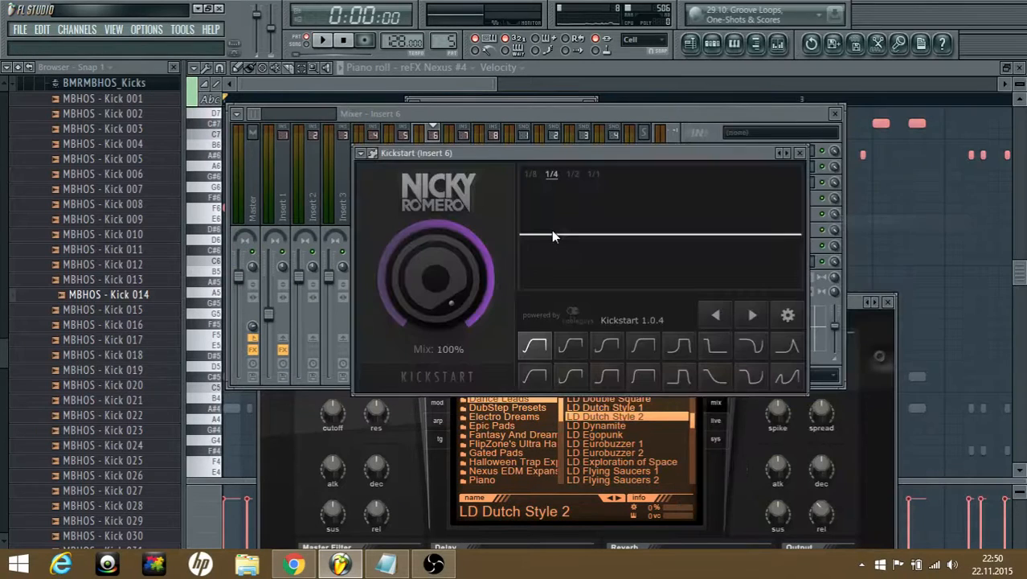
left_click(607, 346)
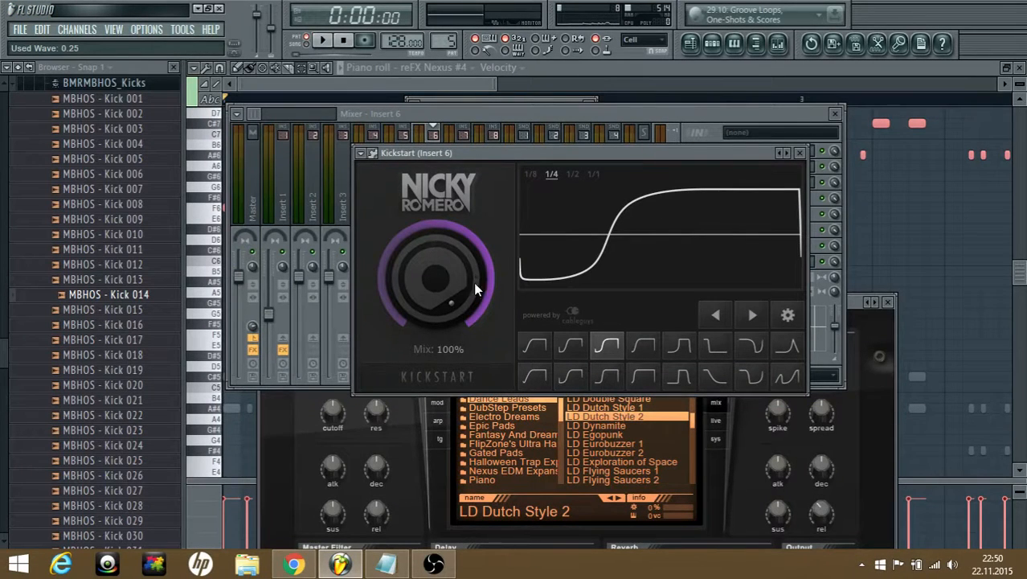
left_click(321, 40)
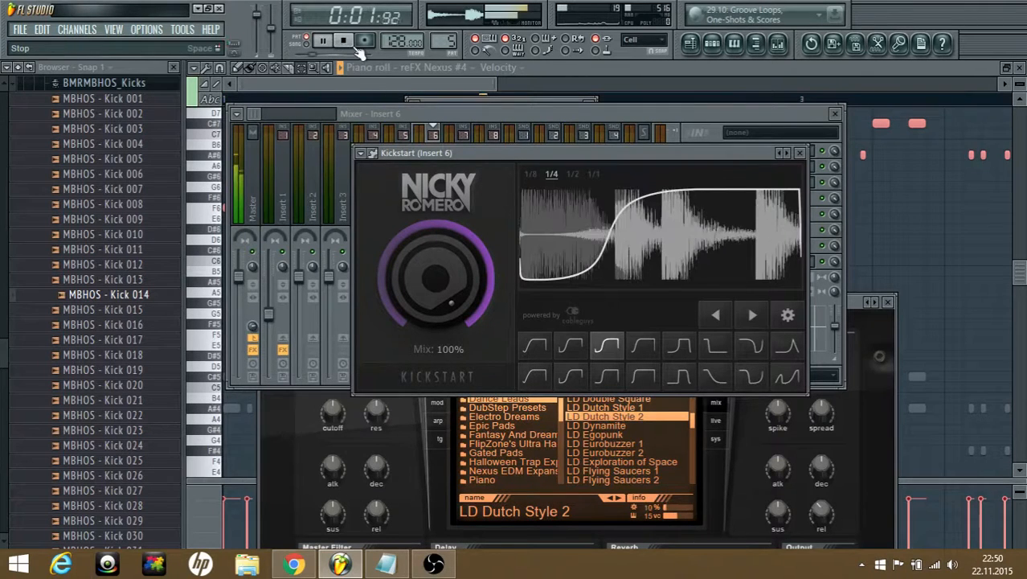
left_click(344, 41)
left_click_drag(446, 255, 446, 267)
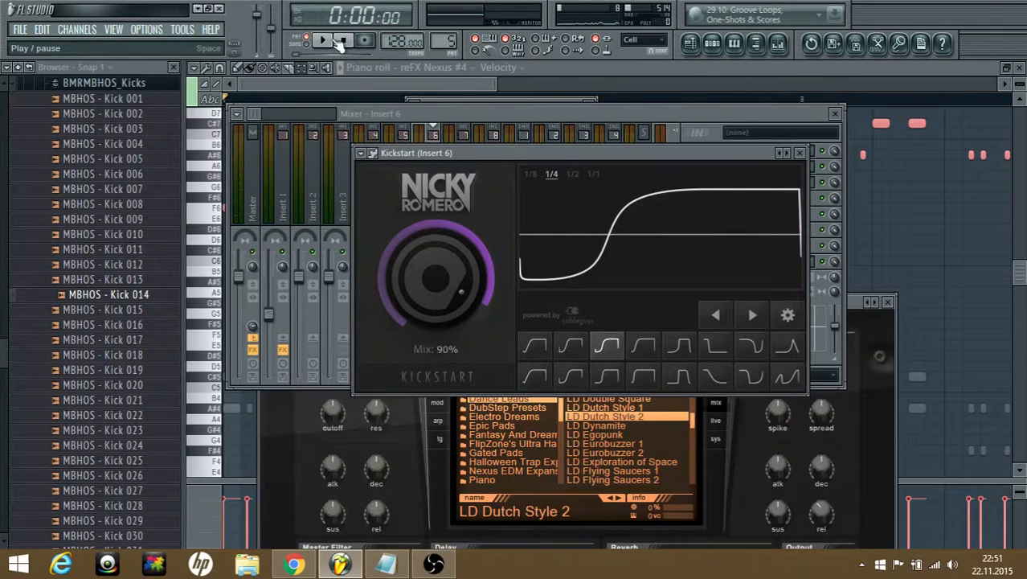
left_click(327, 41)
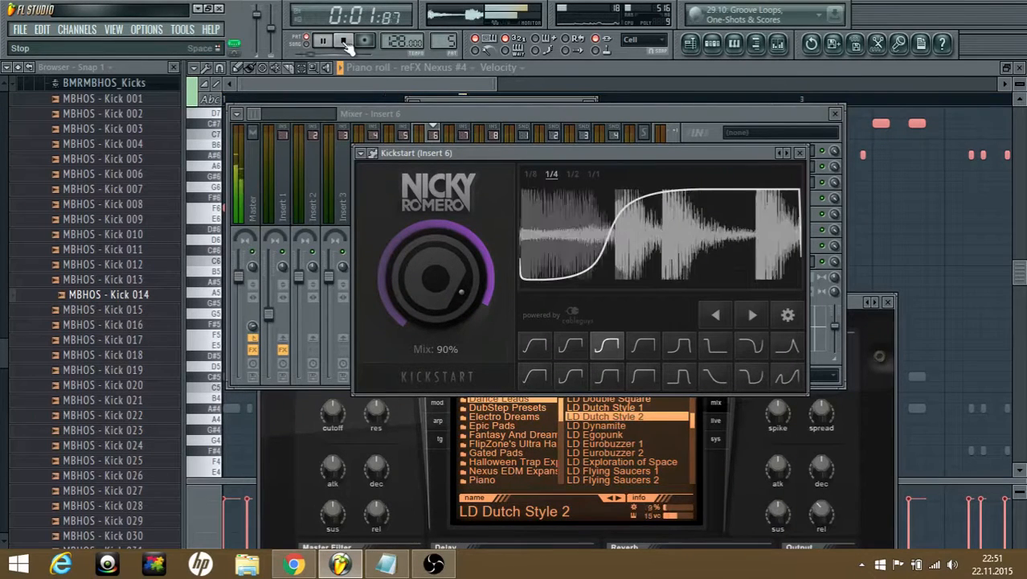
left_click(344, 41)
- Show the playlist and step sequencer, and create a new empty pattern named LeadsBackground
left_click(689, 44)
left_click(712, 44)
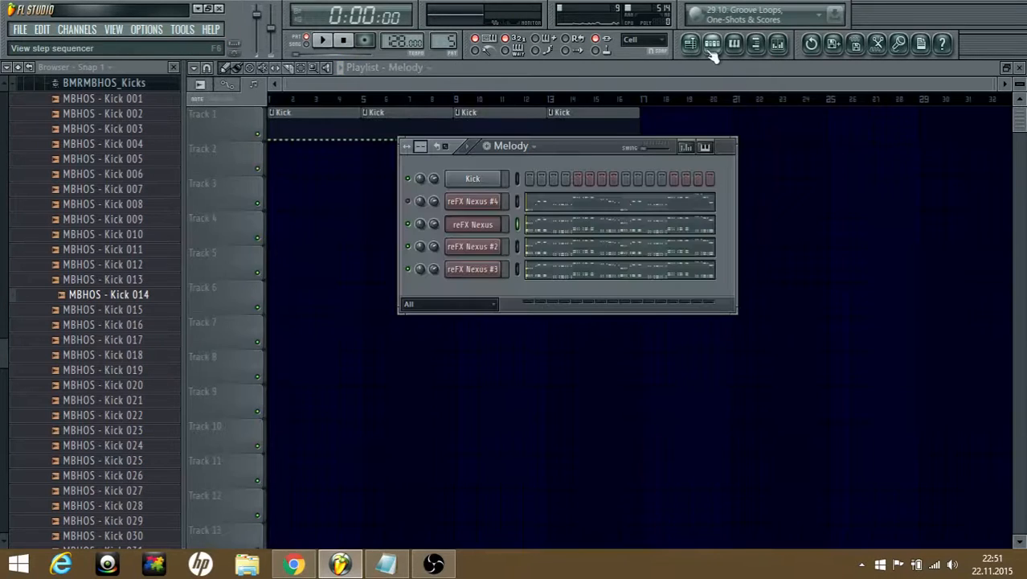
left_click(529, 147)
left_click(599, 178)
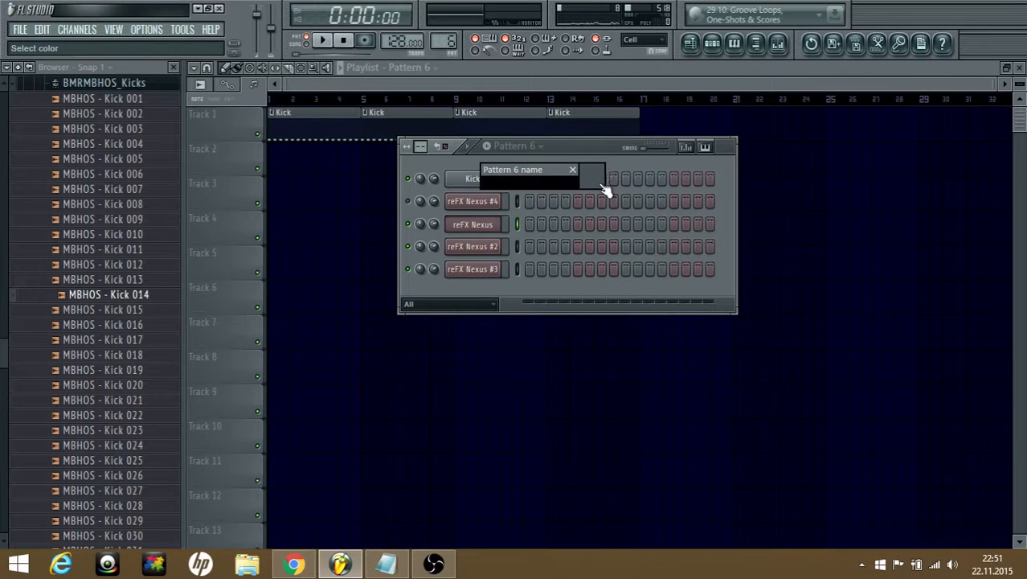
type("B")
type("Lead")
type("sBN")
key("BackSpace")
type("ackground")
key("Return")
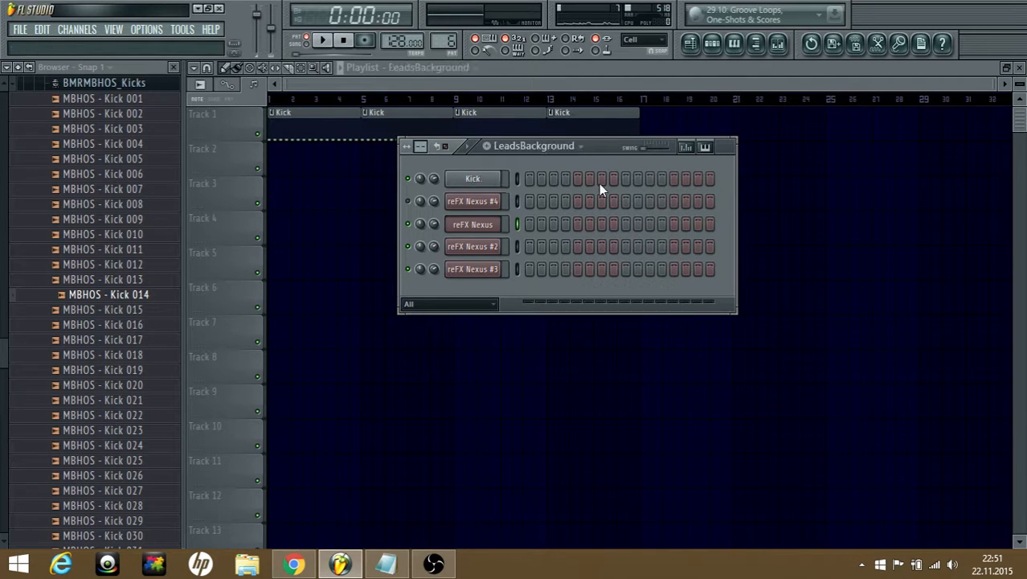
- Copy the reFX Nexus notes from the Melody pattern and paste them into the same channel in LeadsBackground
left_click(541, 147)
left_click(528, 213)
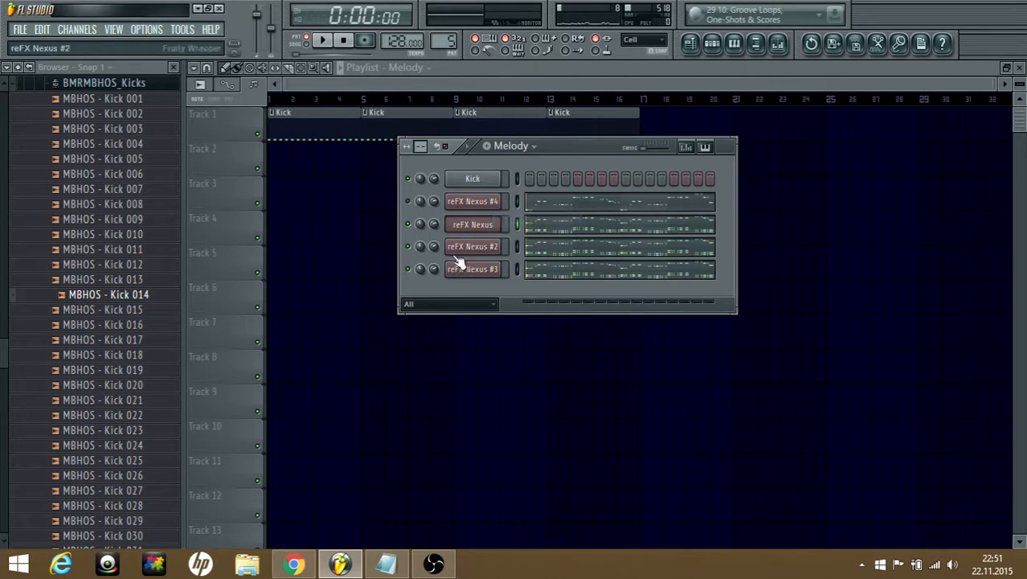
right_click(473, 226)
mouse_move(526, 298)
left_click(621, 313)
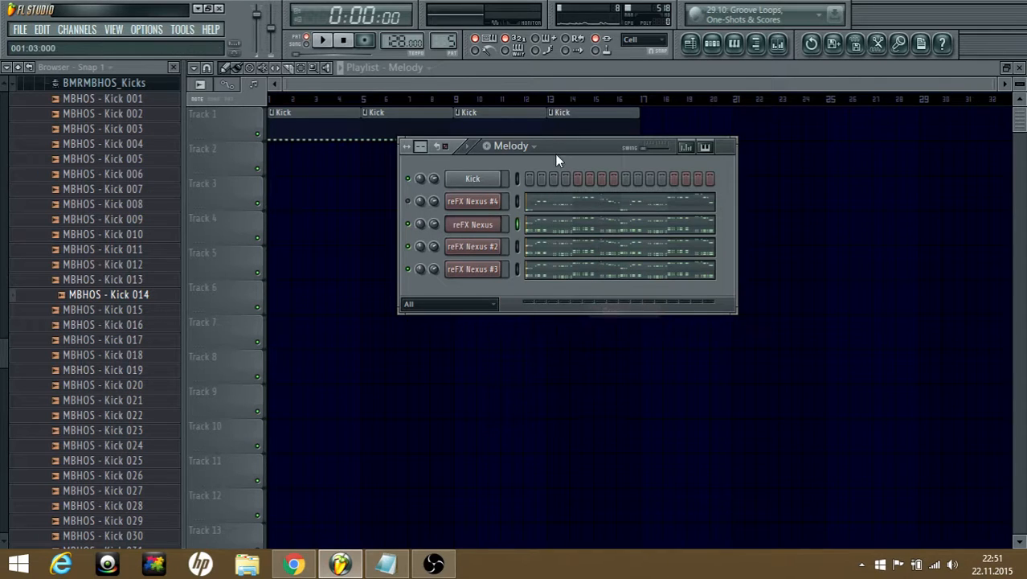
left_click(535, 147)
left_click(527, 234)
right_click(484, 226)
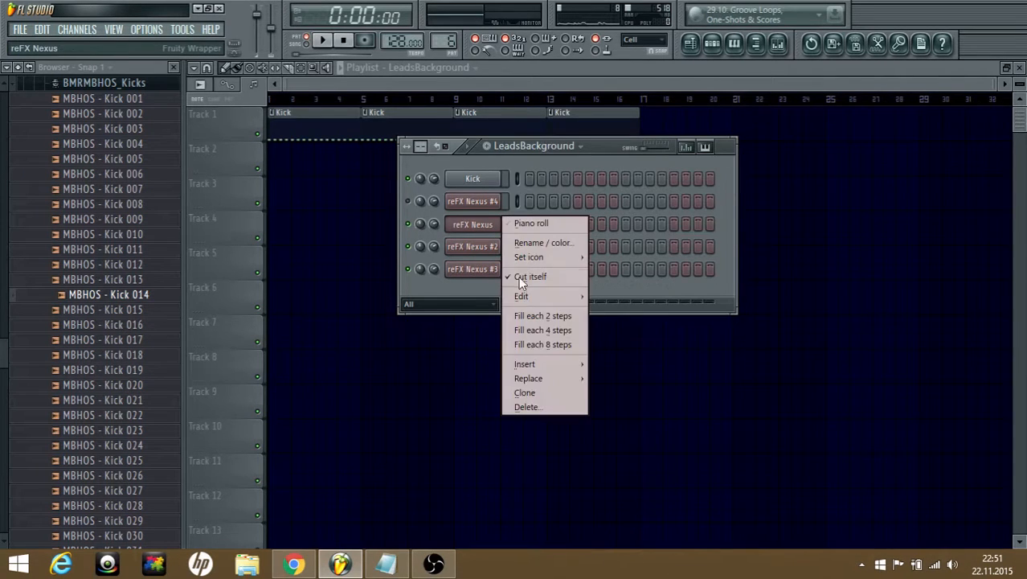
mouse_move(545, 297)
left_click(635, 325)
- Paste the copied notes into the reFX Nexus #2 and reFX Nexus #3 channels of LeadsBackground
right_click(486, 247)
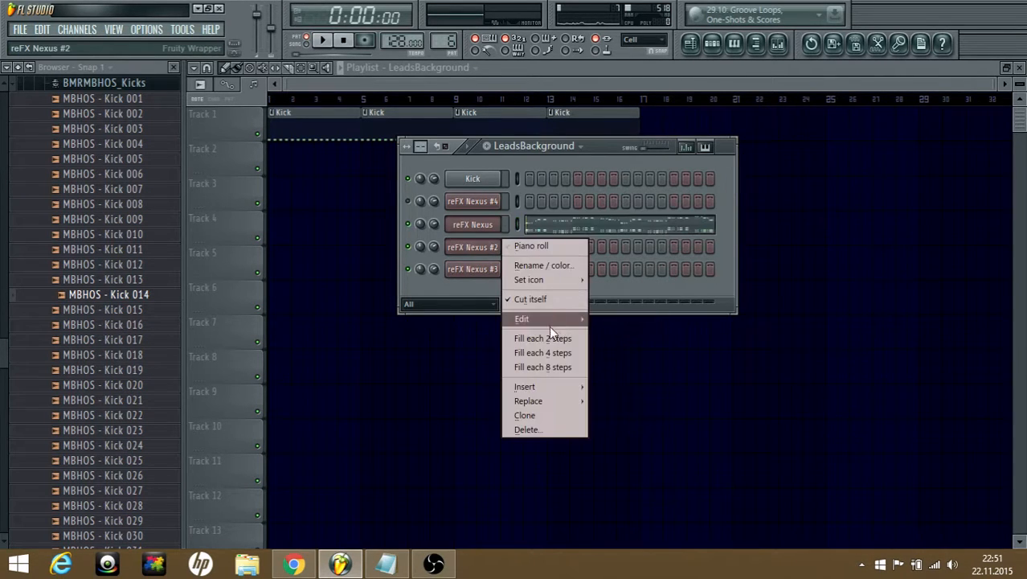
mouse_move(549, 320)
left_click(629, 348)
right_click(476, 270)
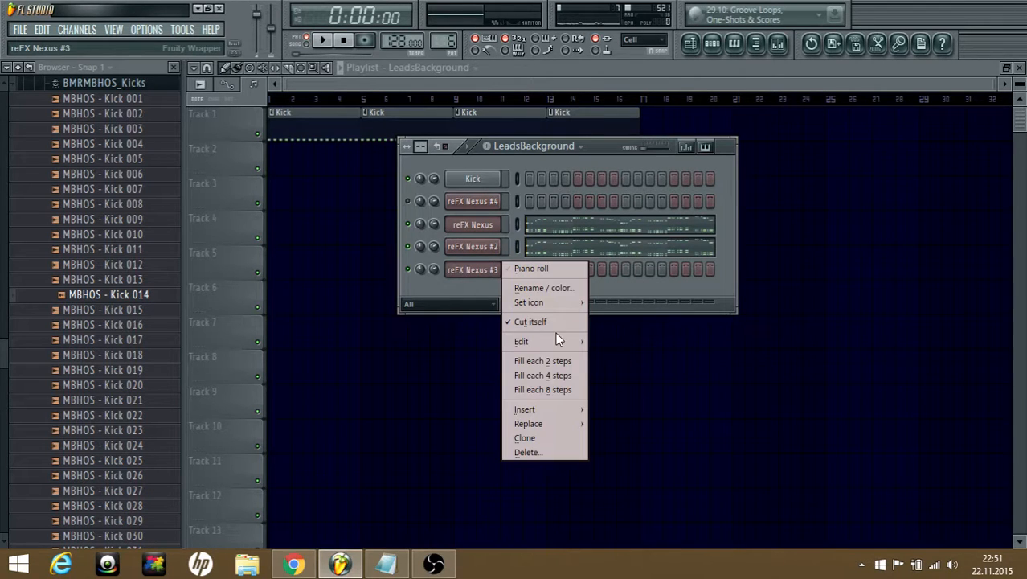
mouse_move(559, 340)
left_click(619, 369)
- Cut the reFX Nexus, reFX Nexus #2 and reFX Nexus #3 notes from the Melody pattern and preview the remaining reFX Nexus #4 part
left_click(545, 146)
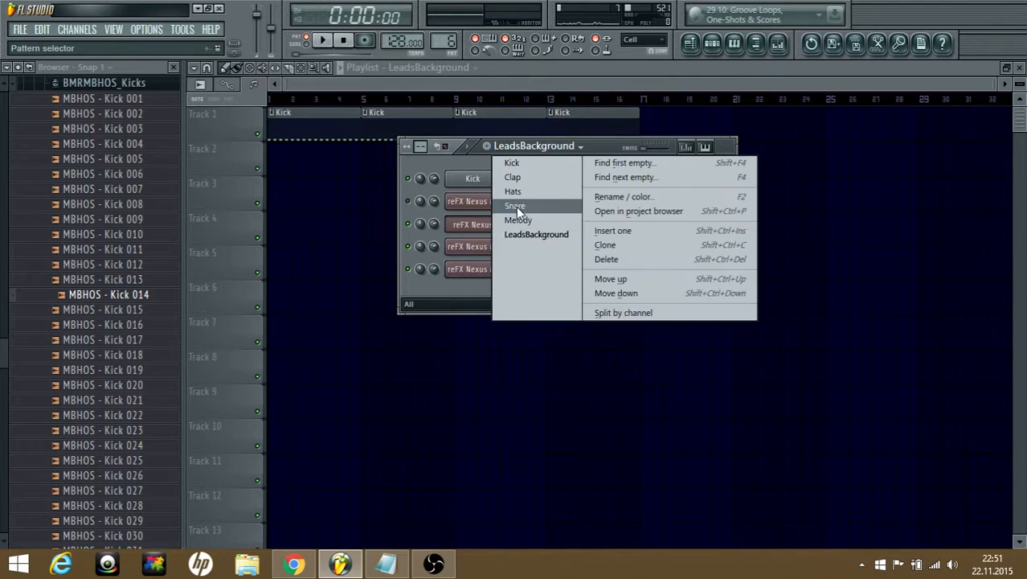
left_click(516, 216)
right_click(502, 224)
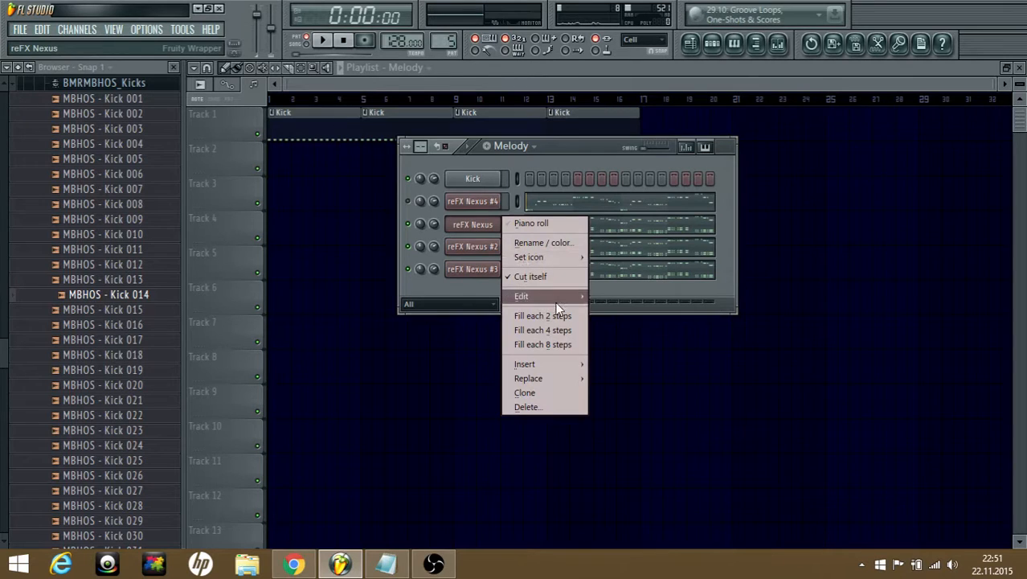
mouse_move(558, 297)
left_click(623, 299)
right_click(503, 246)
mouse_move(554, 319)
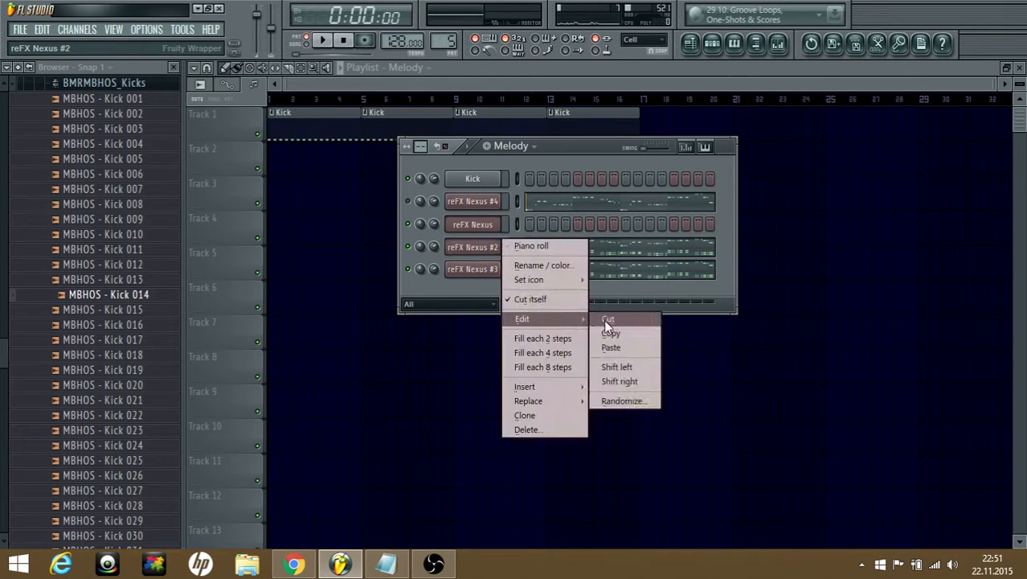
left_click(606, 319)
right_click(474, 270)
mouse_move(535, 342)
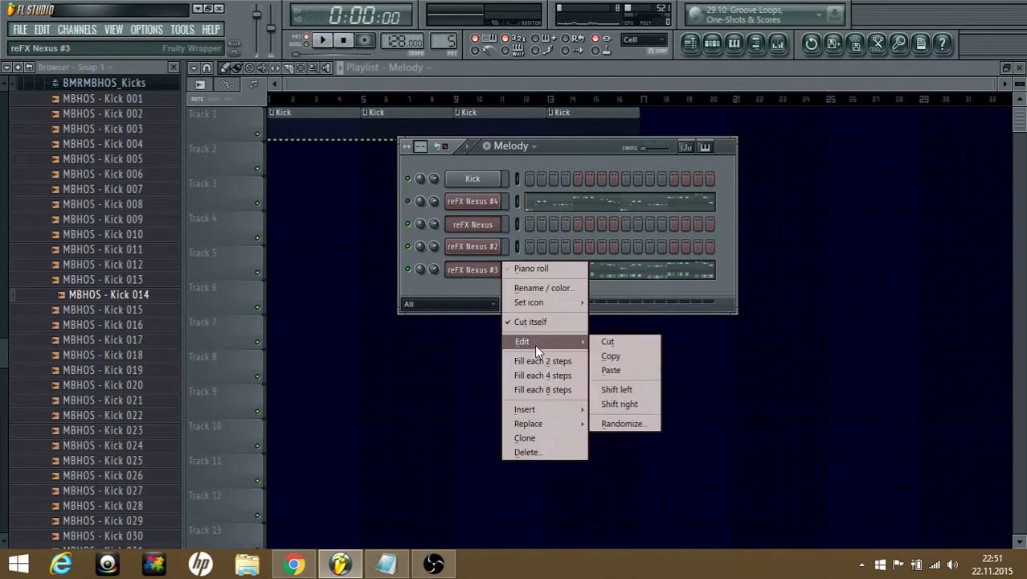
left_click(616, 343)
key("space")
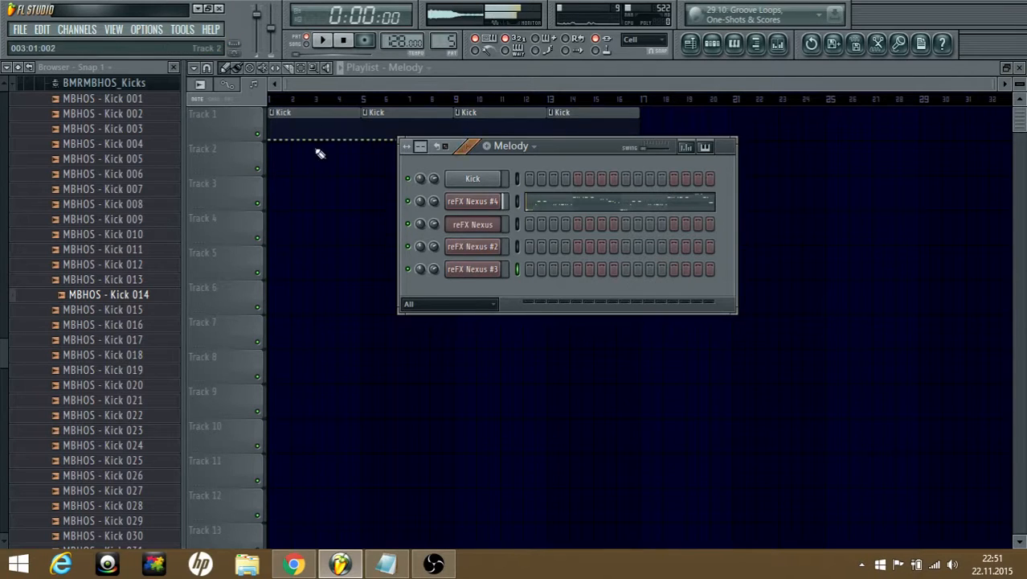
- Place four consecutive Melody clips on Track 3 from bar 1 through bar 16 and play the arrangement in song mode
left_click(320, 153)
left_click_drag(339, 175, 277, 185)
left_click(306, 44)
key("space")
left_click(372, 197)
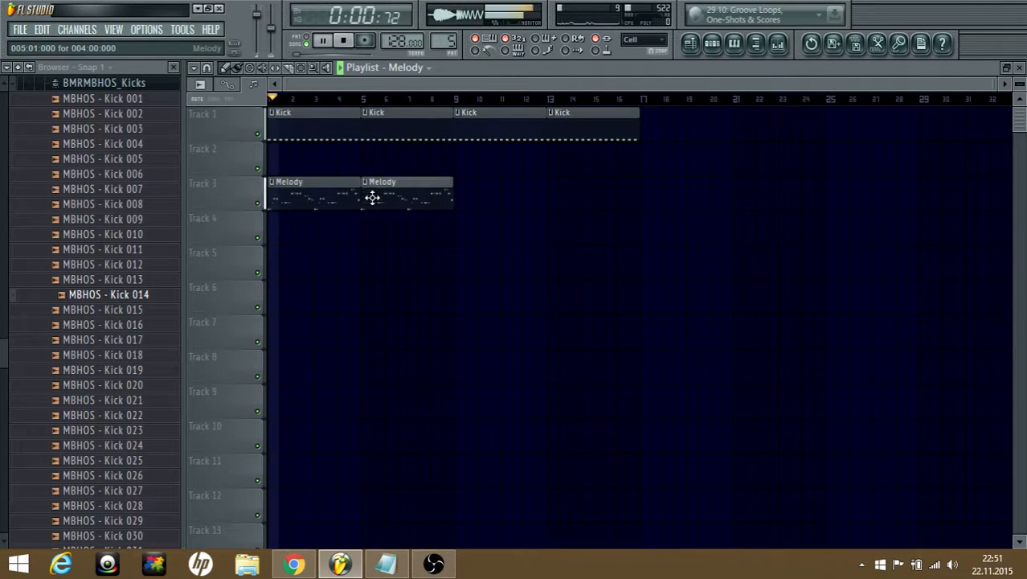
left_click(463, 198)
left_click(555, 197)
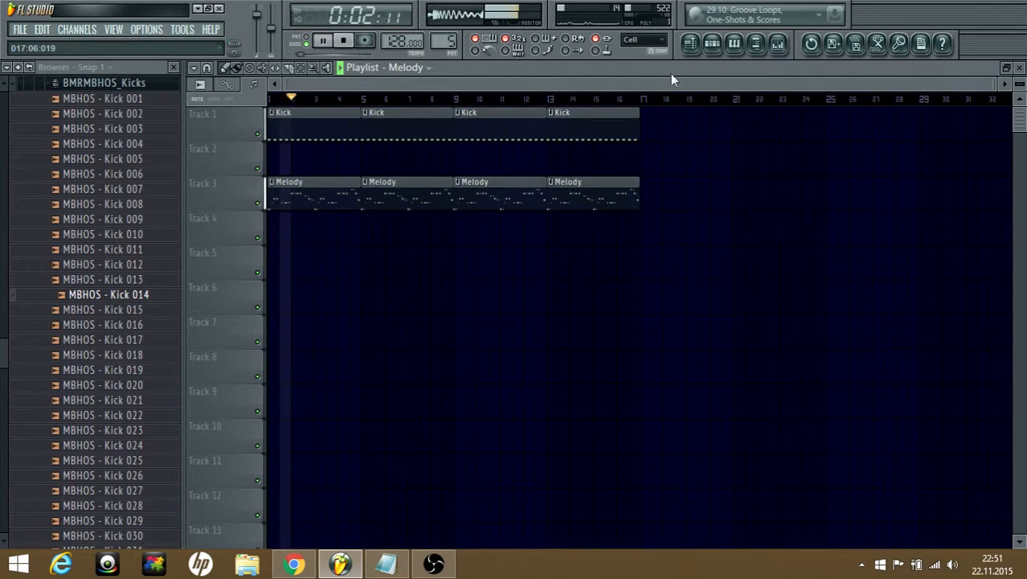
- Select the LeadsBackground pattern and place four consecutive clips of it on Track 5 from bar 1 through bar 16
left_click(734, 43)
left_click(531, 149)
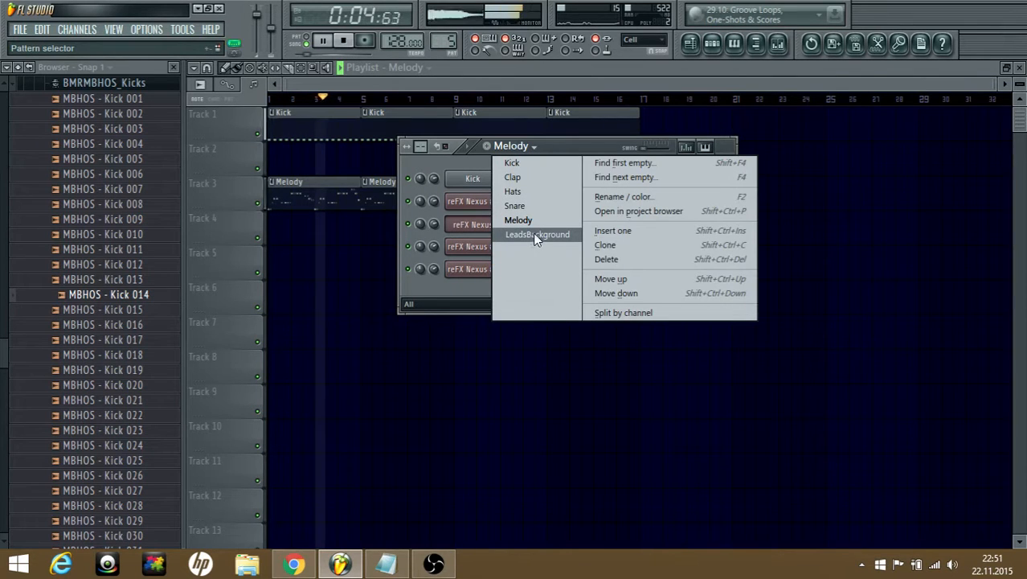
left_click(536, 234)
left_click(534, 109)
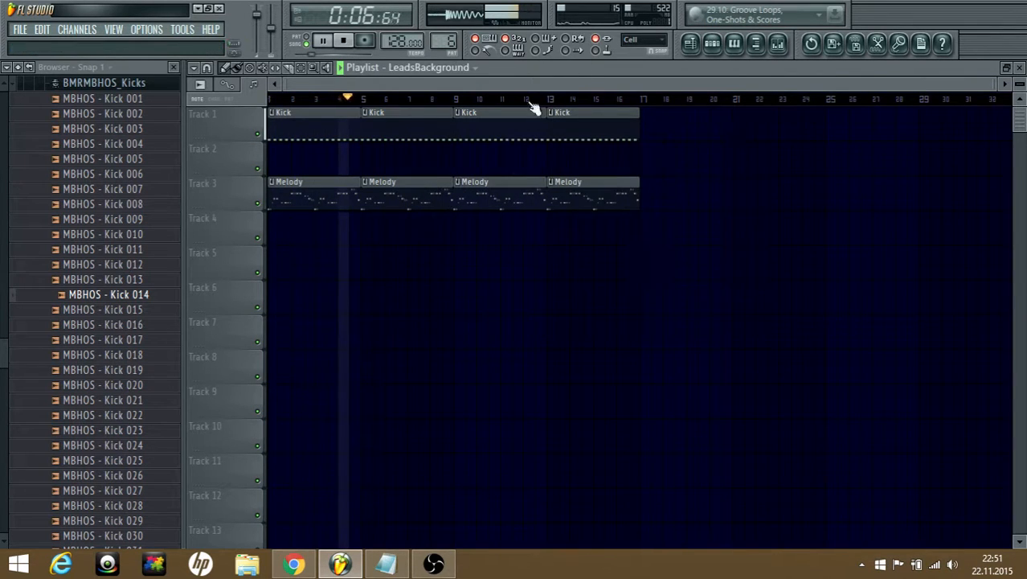
left_click(301, 270)
left_click(369, 261)
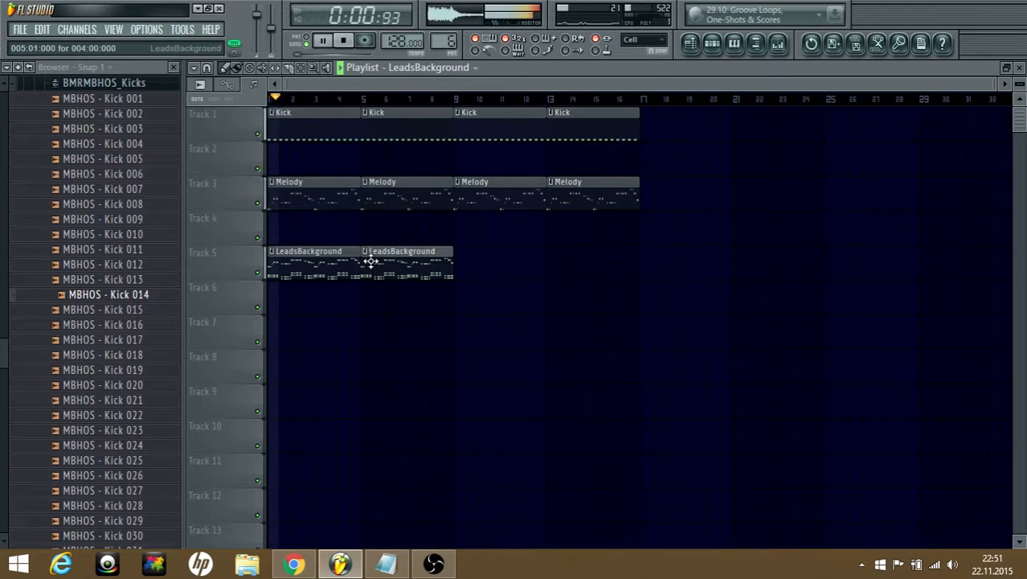
left_click(460, 261)
left_click(554, 266)
- Stop playback, open the first Kick clip's notes in the piano roll and show the step sequencer
scroll(73, 271, "up", 4)
key("space")
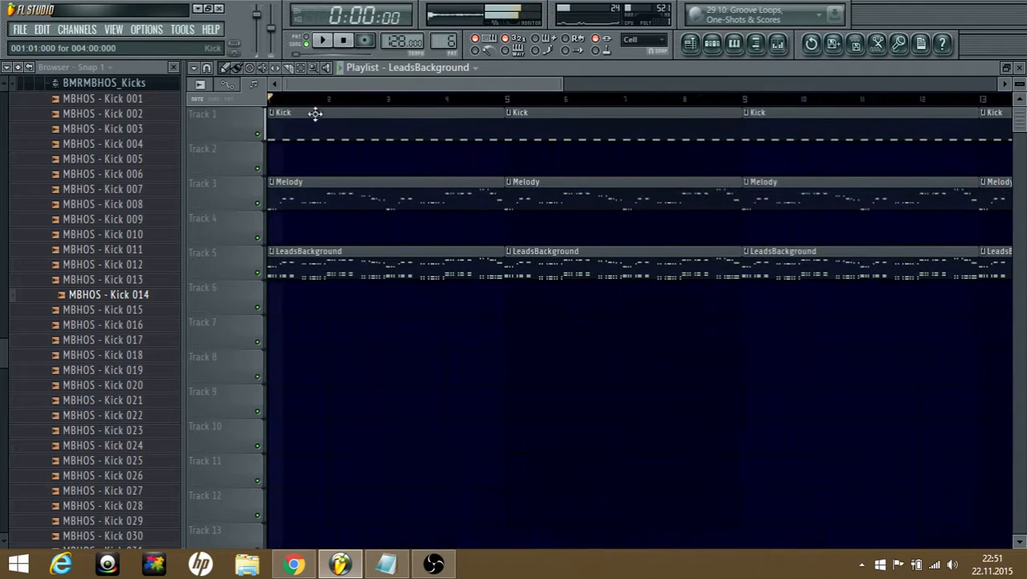
double_click(314, 113)
scroll(360, 222, "down", 3)
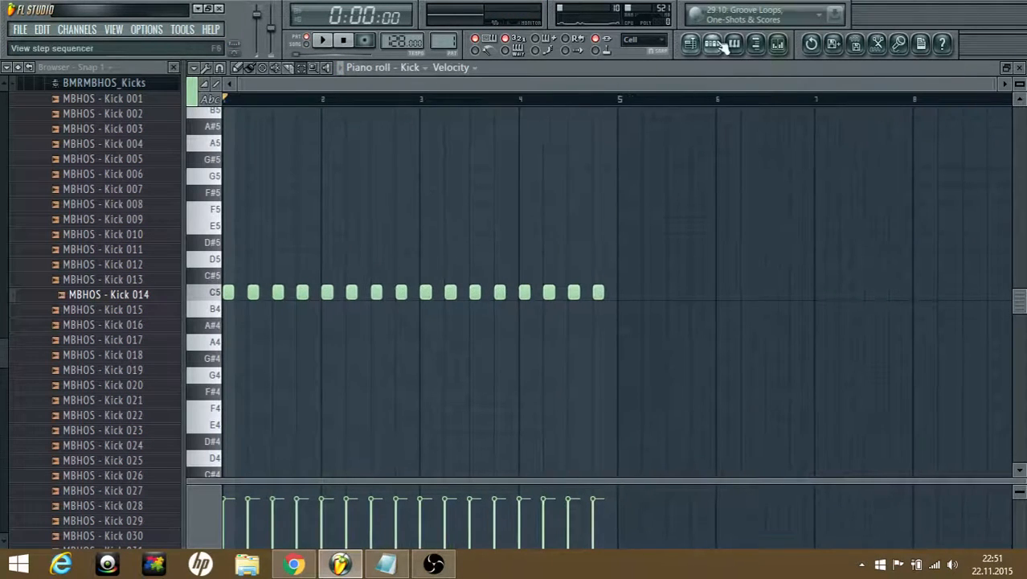
left_click(720, 45)
- Collapse the current sample folders and browse to the Packs > Drums > Kicks samples
left_click(93, 83)
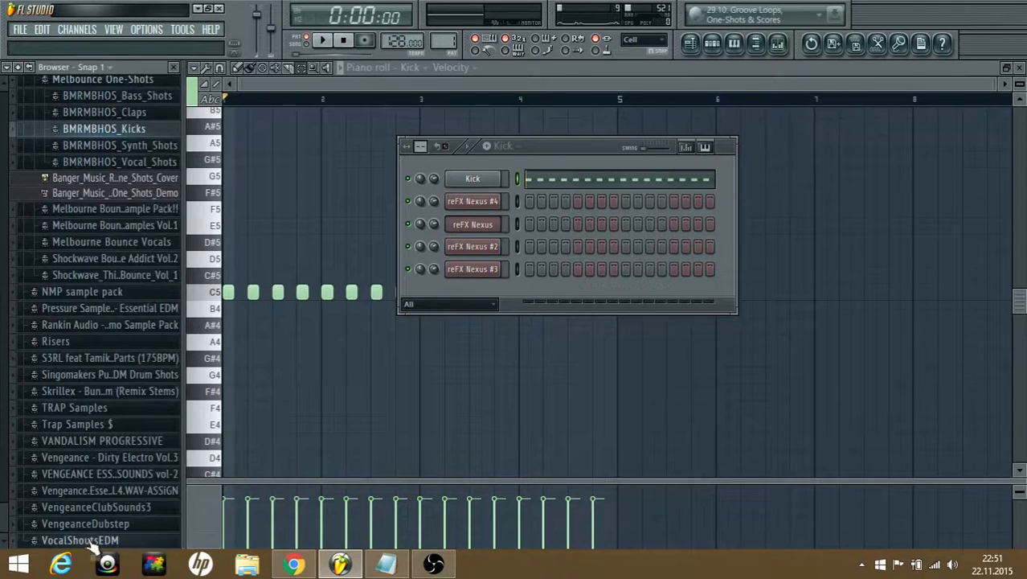
scroll(76, 476, "up", 5)
scroll(73, 450, "up", 15)
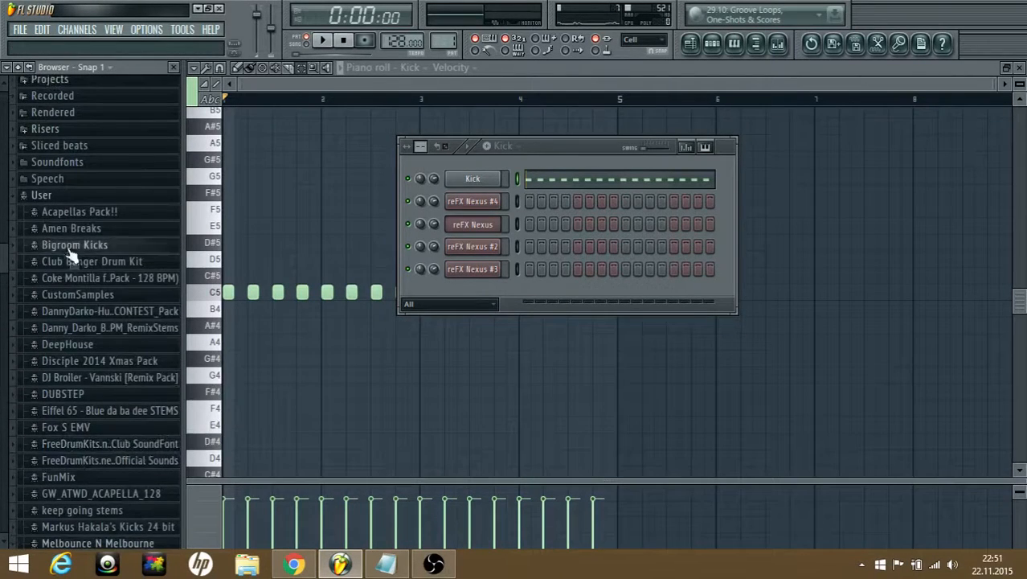
left_click(63, 337)
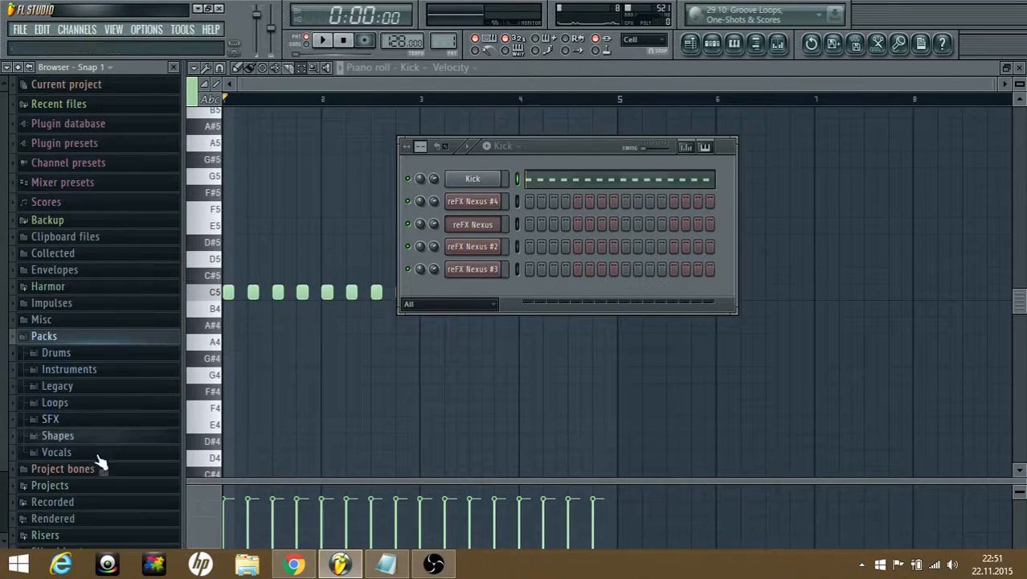
left_click(80, 338)
left_click(81, 338)
left_click(76, 353)
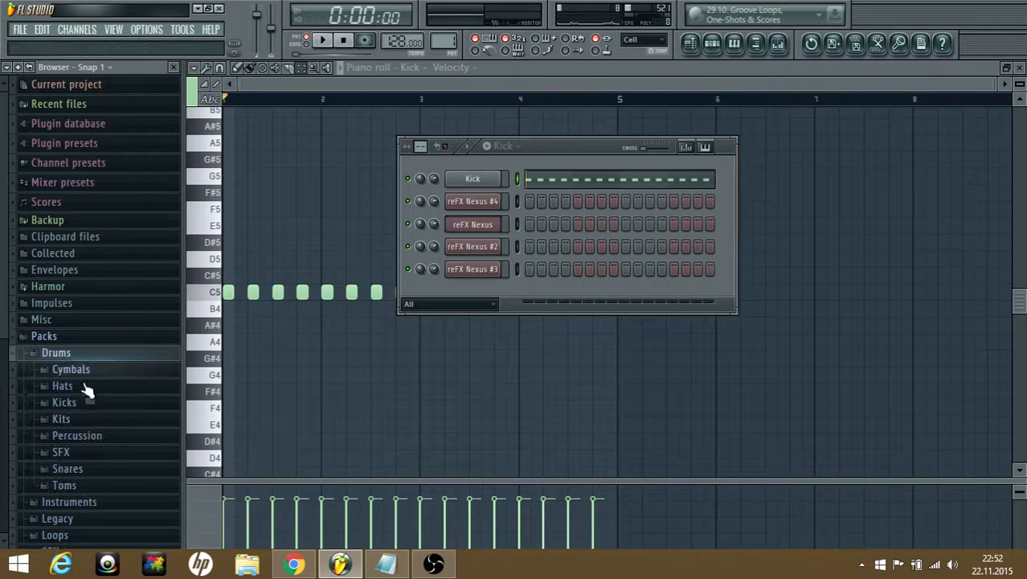
left_click(74, 402)
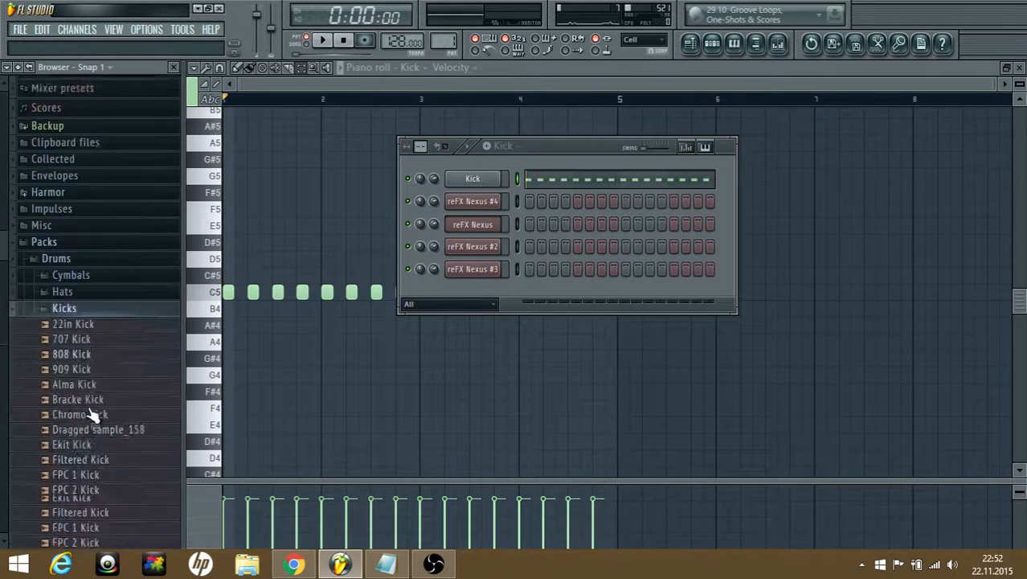
scroll(92, 384, "down", 2)
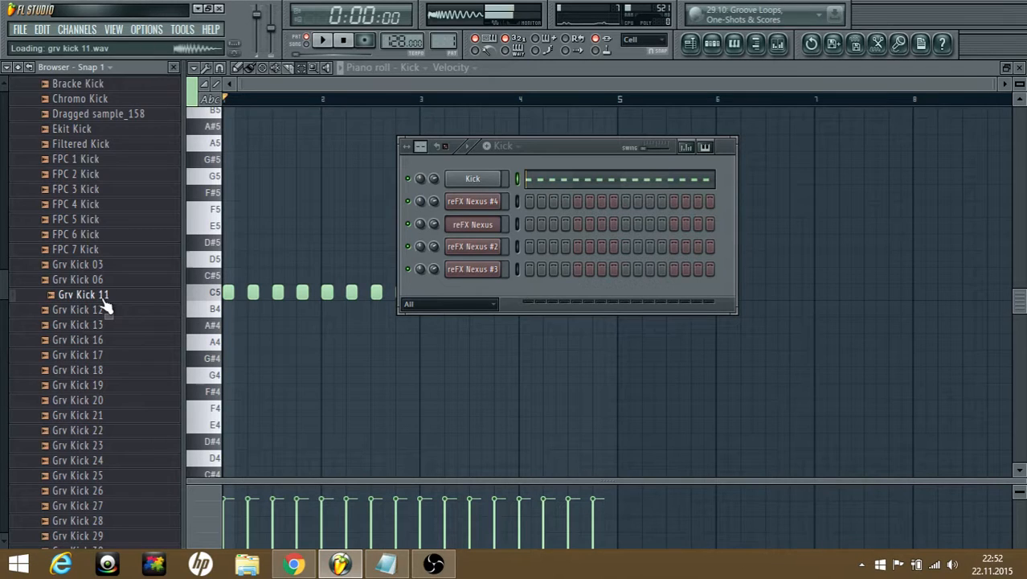
- Replace the Kick channel's sample with Grv Kick 11 and rename the channel Kick
left_click_drag(105, 307, 471, 178)
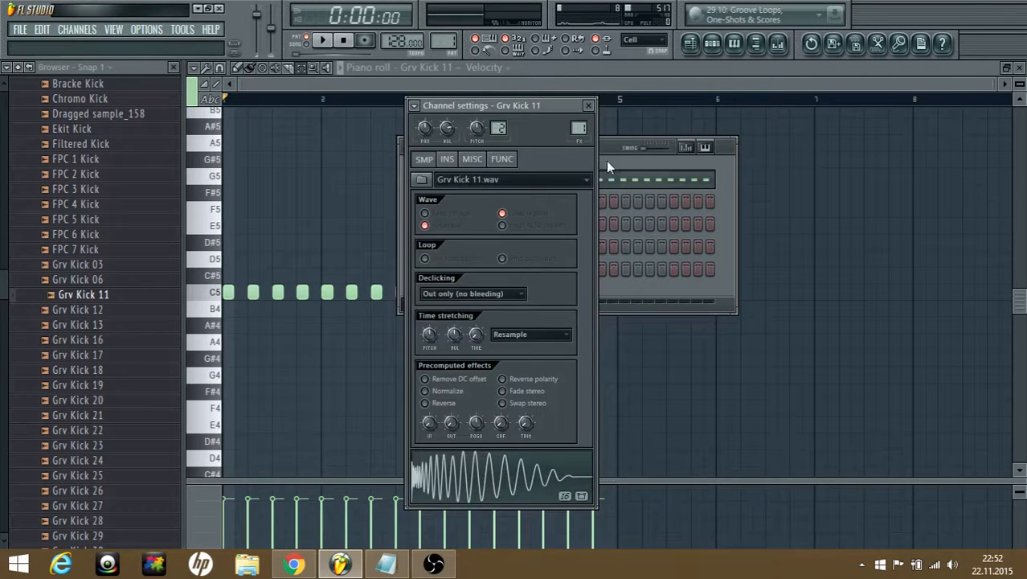
left_click(609, 165)
right_click(482, 182)
left_click(551, 201)
type("Ki")
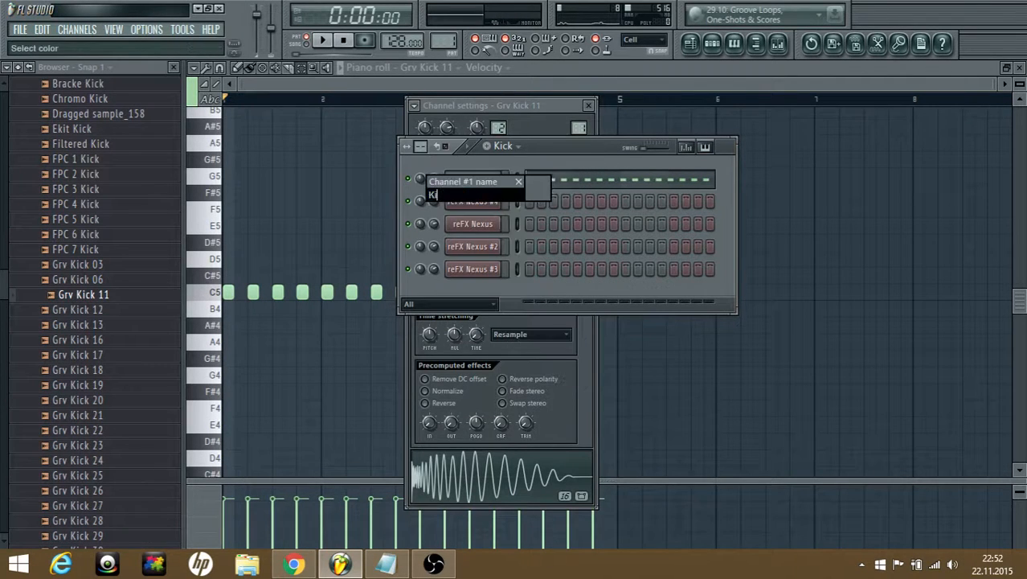
type("ck")
key("Return")
- In Insert 1's first Fruity Parametric EQ 2, slightly boost bands 4 to 6, with band 6 at about 3594 Hz, and raise high-shelf band 7
key("F9")
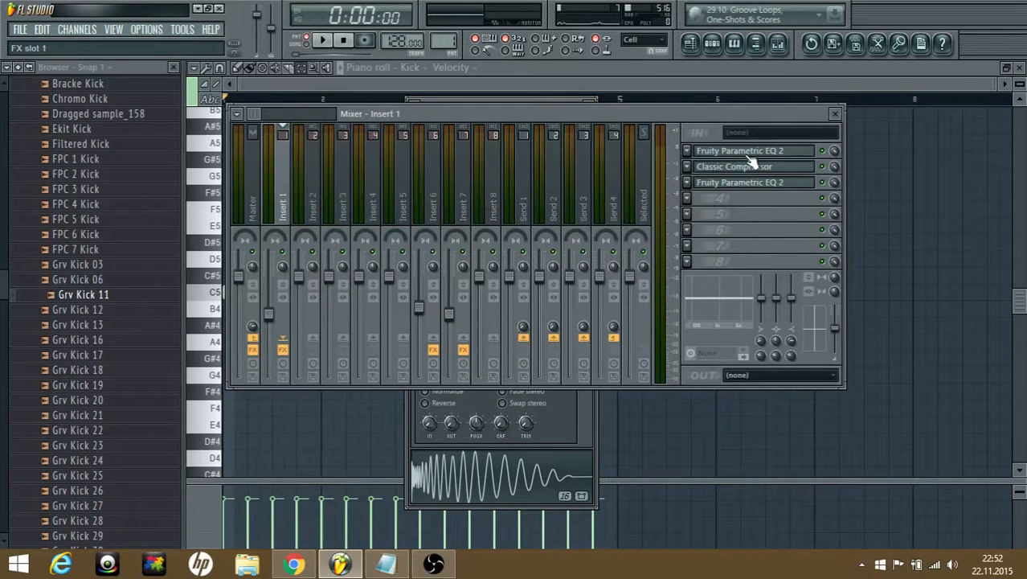
left_click(747, 157)
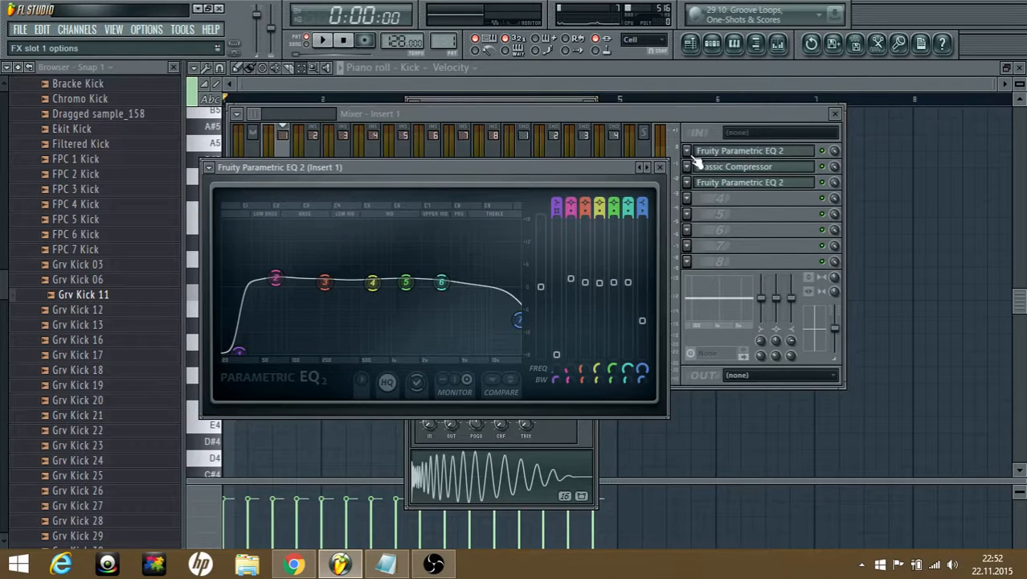
key("space")
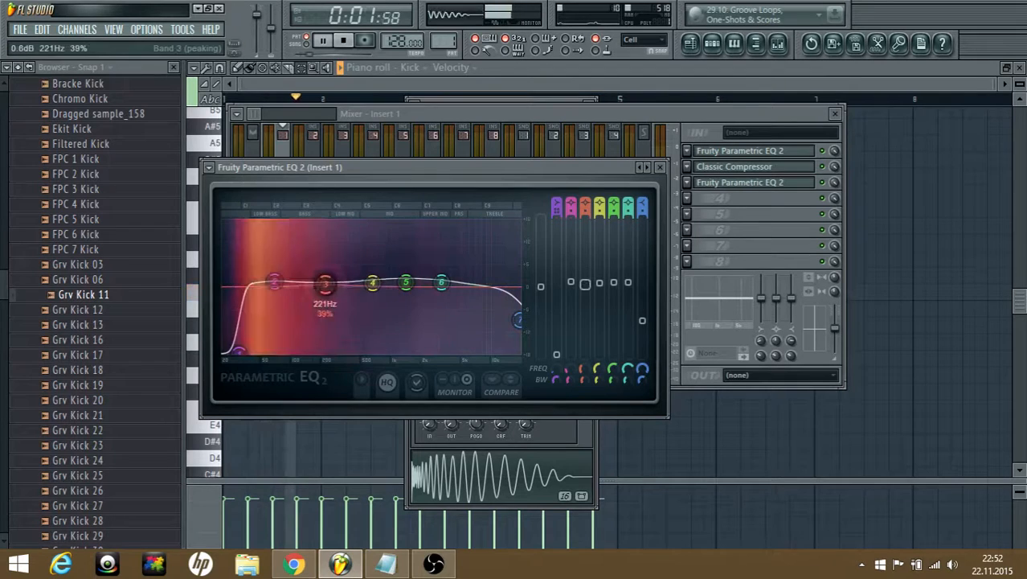
left_click_drag(372, 282, 408, 277)
left_click_drag(441, 282, 447, 279)
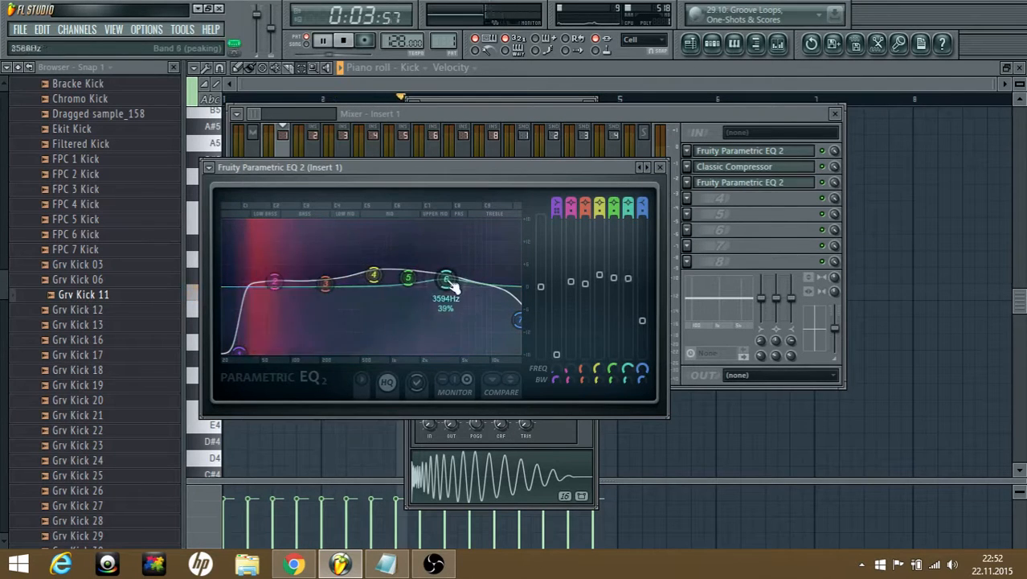
left_click_drag(518, 320, 489, 272)
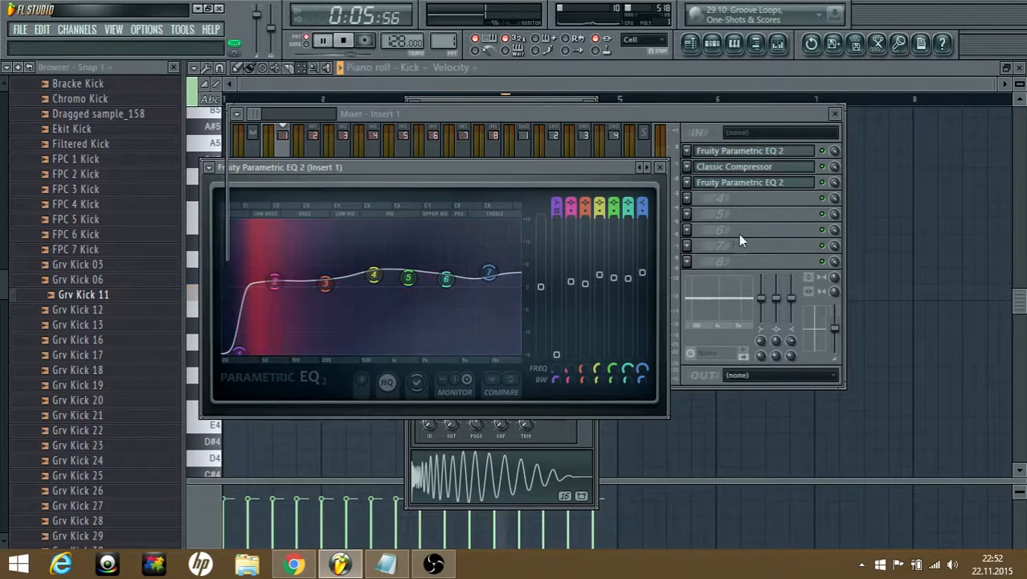
key("space")
left_click(738, 239)
- Check the output level setting of the Classic Compressor on Insert 1
left_click(744, 168)
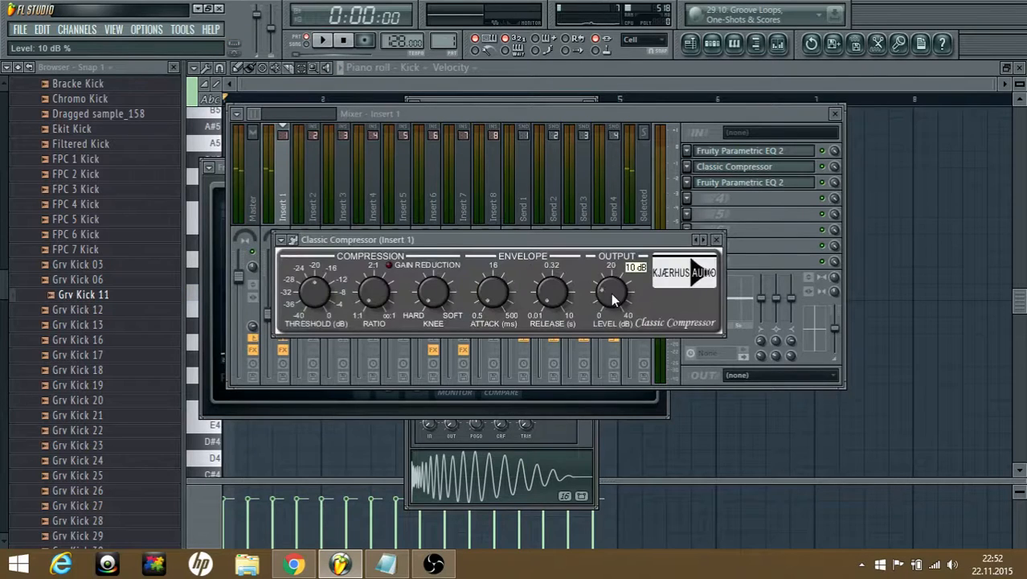
left_click(744, 167)
key("space")
- Slightly boost bands 3 to 6 in Insert 1's second Fruity Parametric EQ 2 while auditioning the kick
left_click(755, 182)
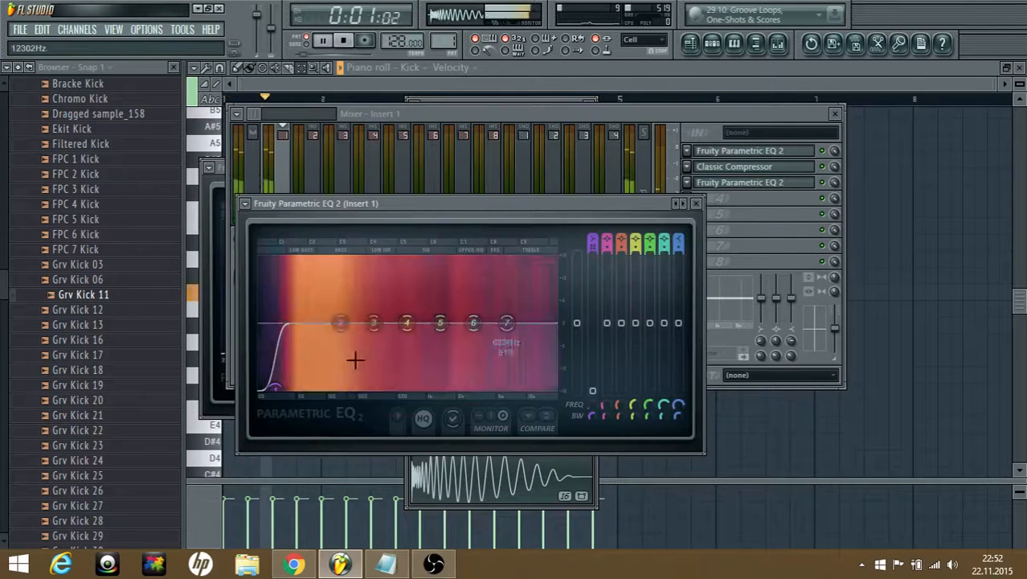
mouse_move(374, 323)
left_mouse_down()
mouse_move(374, 309)
mouse_move(378, 316)
left_mouse_up()
key("space")
left_click_drag(407, 322, 416, 316)
key("space")
left_click_drag(440, 323, 474, 321)
left_click_drag(445, 323, 444, 321)
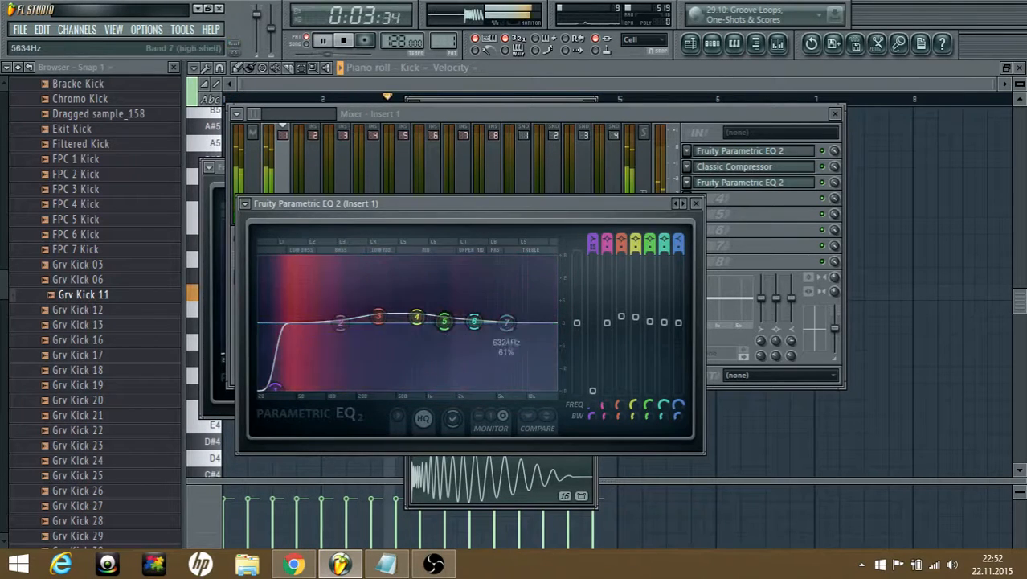
key("space")
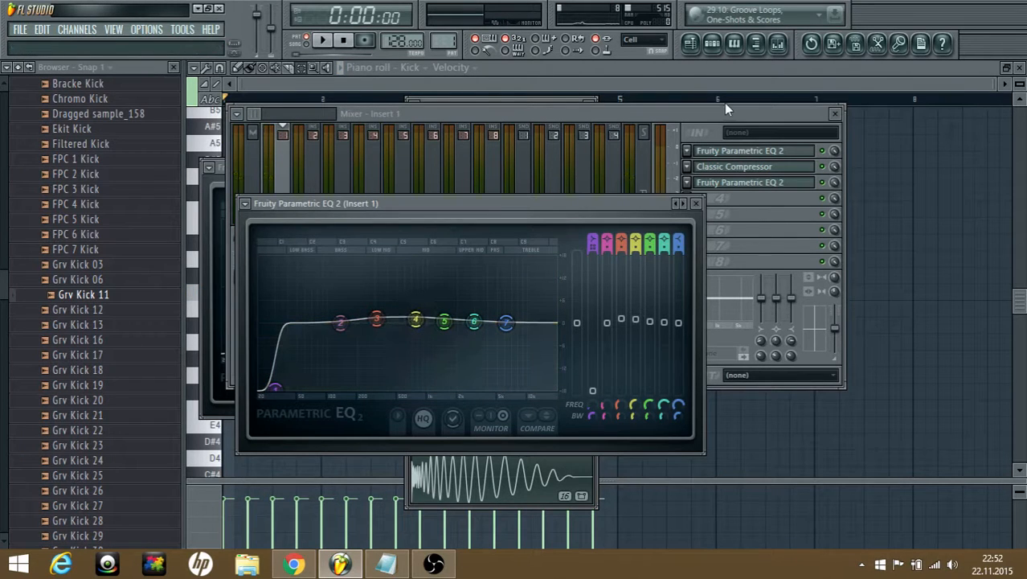
- Play the full arrangement from the playlist and examine the mixer levels
left_click(708, 46)
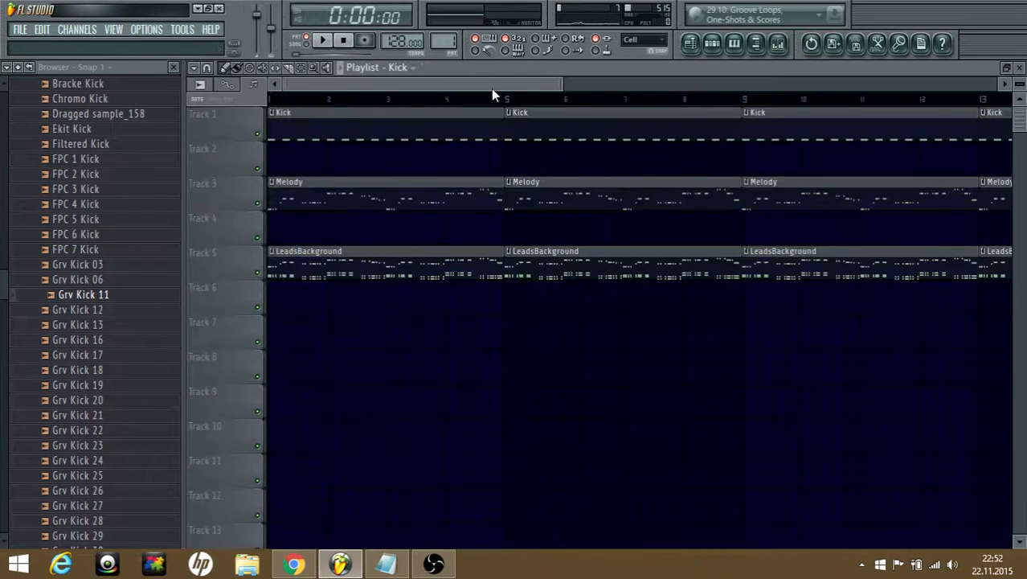
scroll(383, 336, "down", 4)
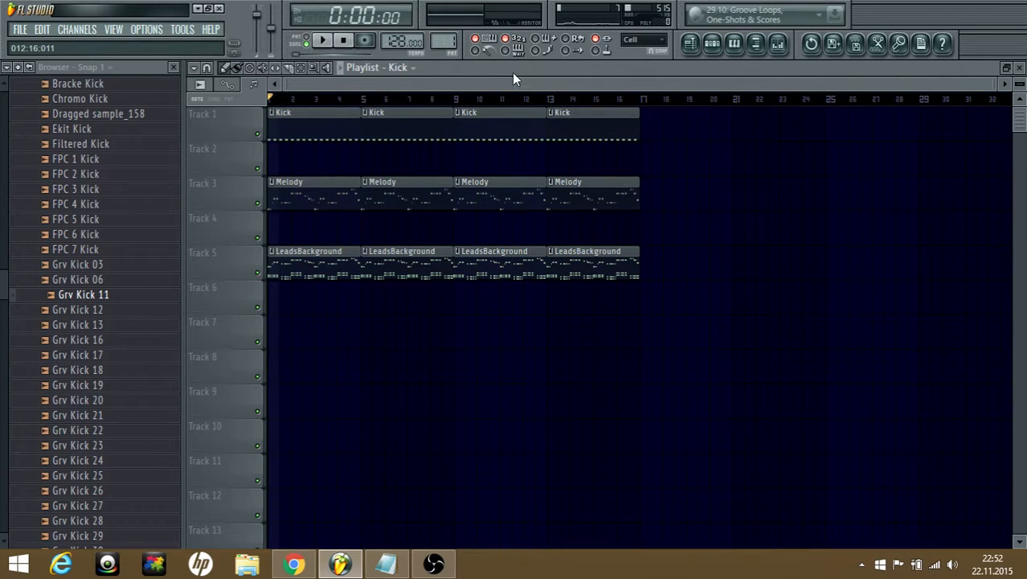
key("space")
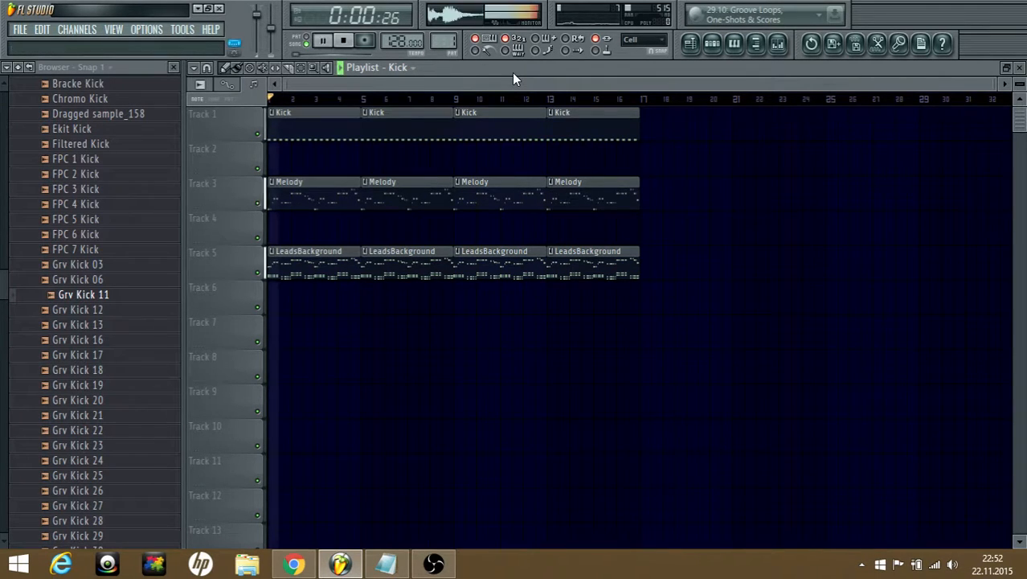
left_click(777, 43)
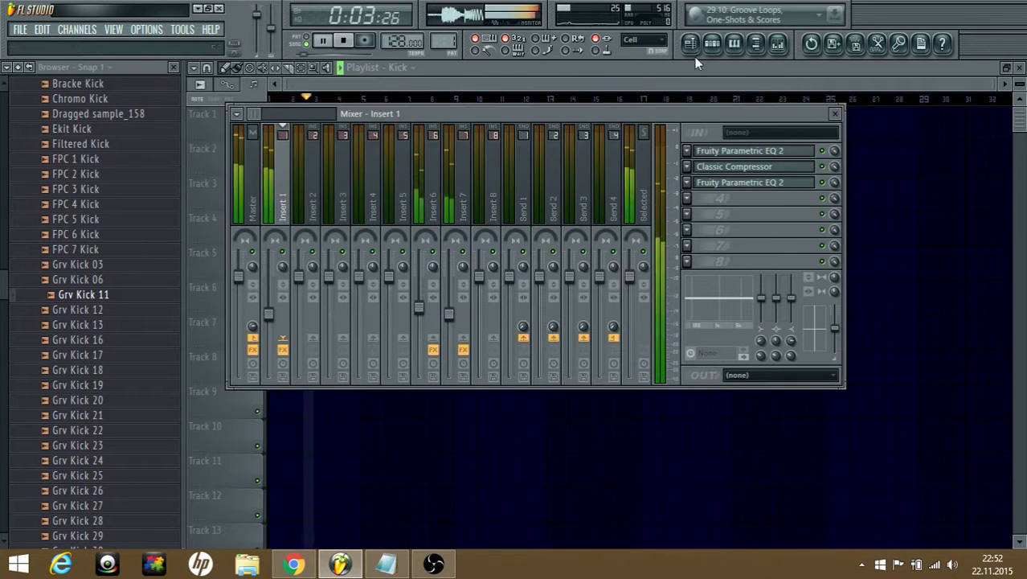
- Select the Melody pattern and, in slot 5's Fruity Parametric EQ 2 for reFX Nexus #4, set band 7 to about -2.4 dB at 20000 Hz
left_click(711, 44)
key("space")
left_click(502, 146)
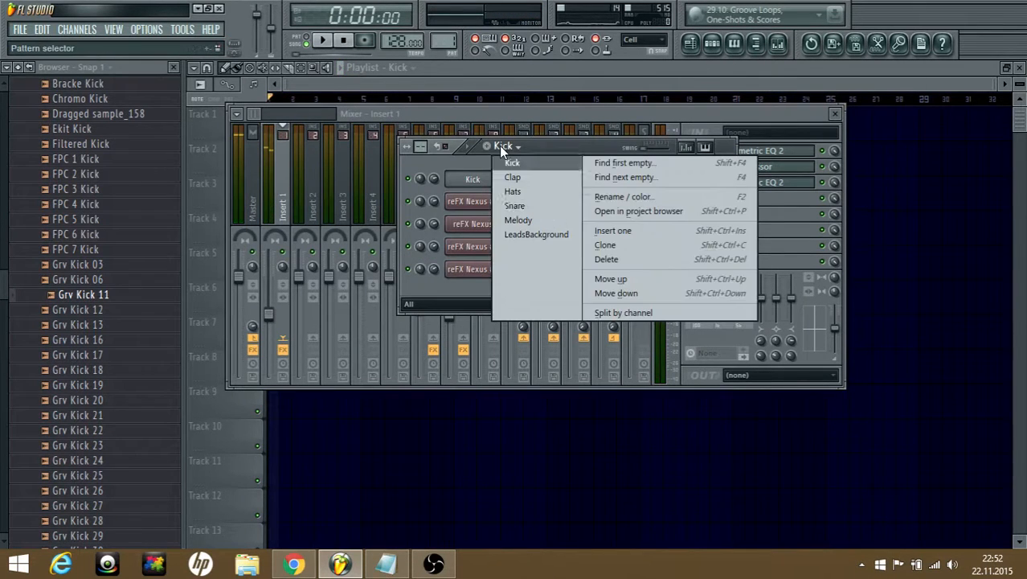
left_click(540, 224)
left_click(478, 205)
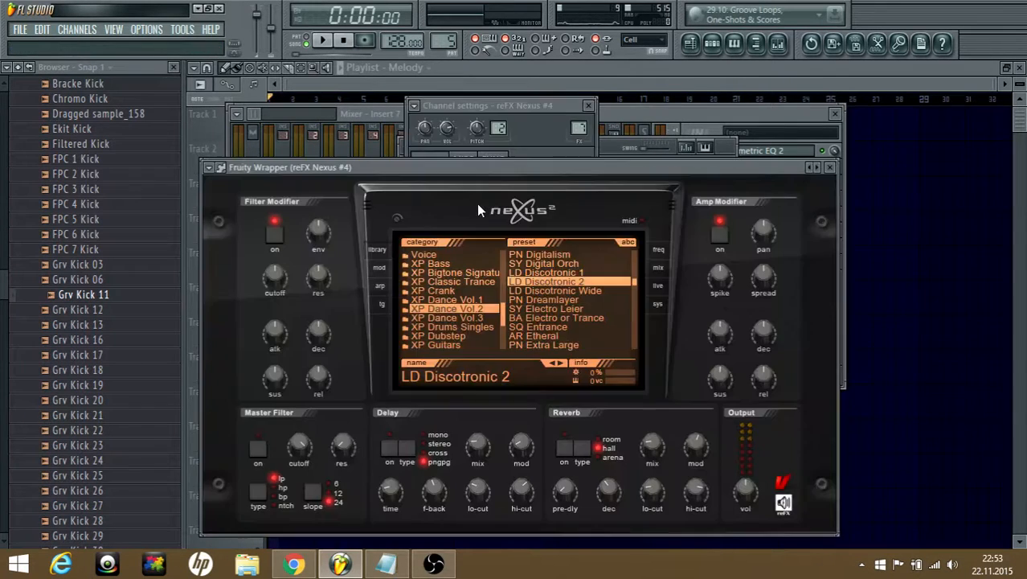
key("F9")
left_click(764, 215)
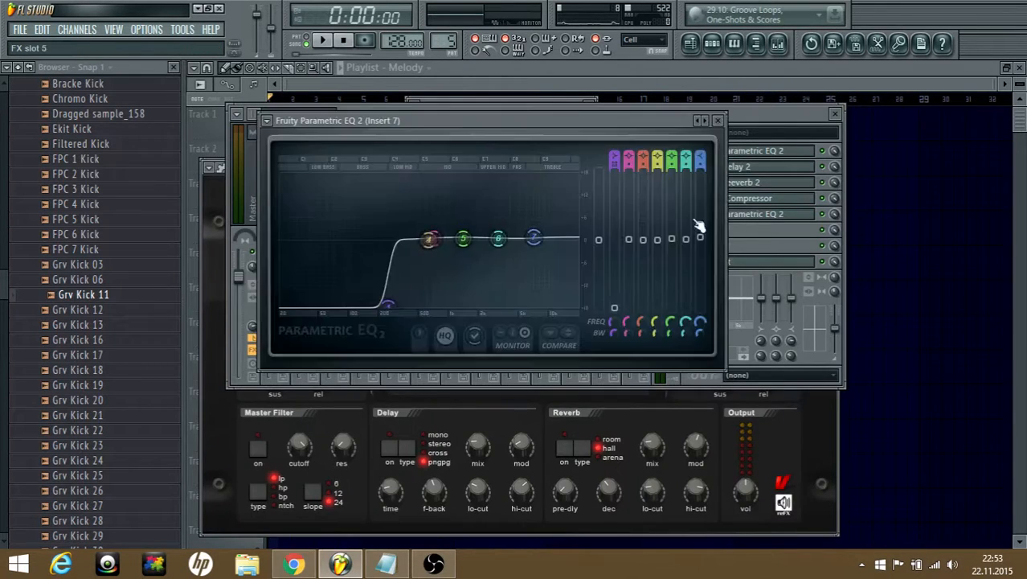
key("space")
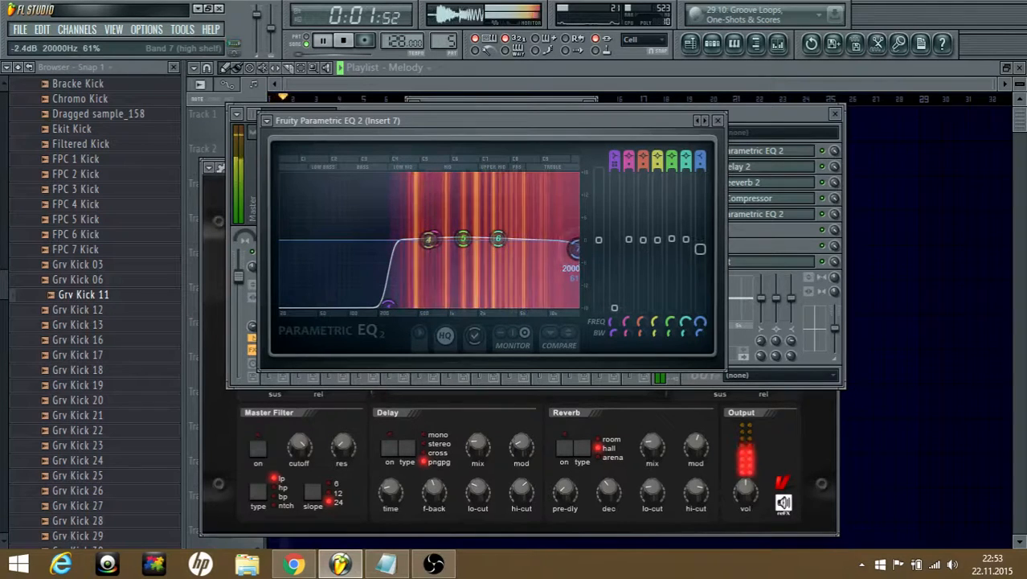
- Transpose all reFX Nexus #4 notes in the Melody pattern down two semitones, moving the first note to D#6, and preview them
left_click(652, 80)
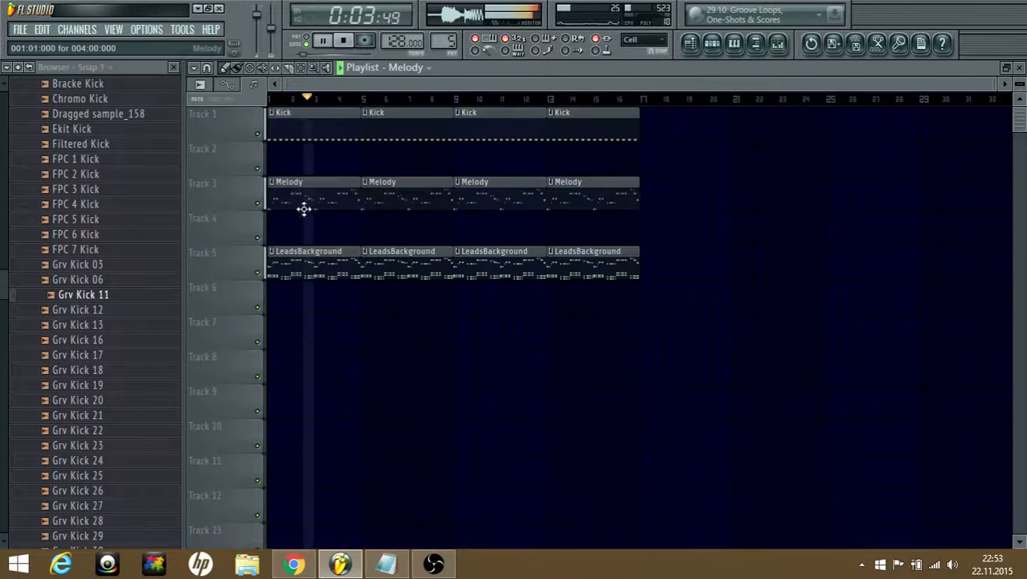
double_click(276, 182)
key("space")
scroll(301, 239, "down", 4)
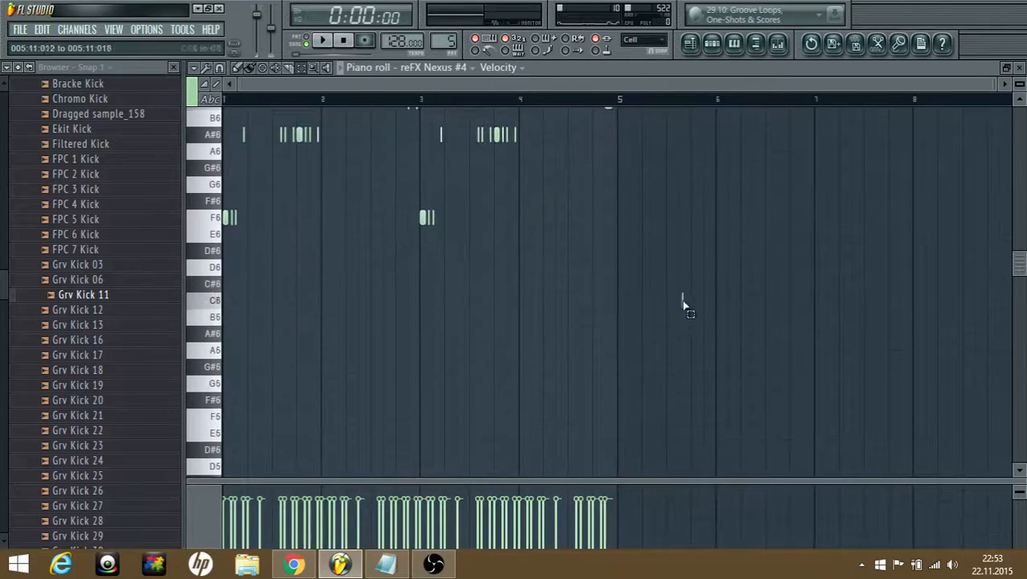
left_click_drag(682, 303, 225, 87)
scroll(241, 236, "down", 5)
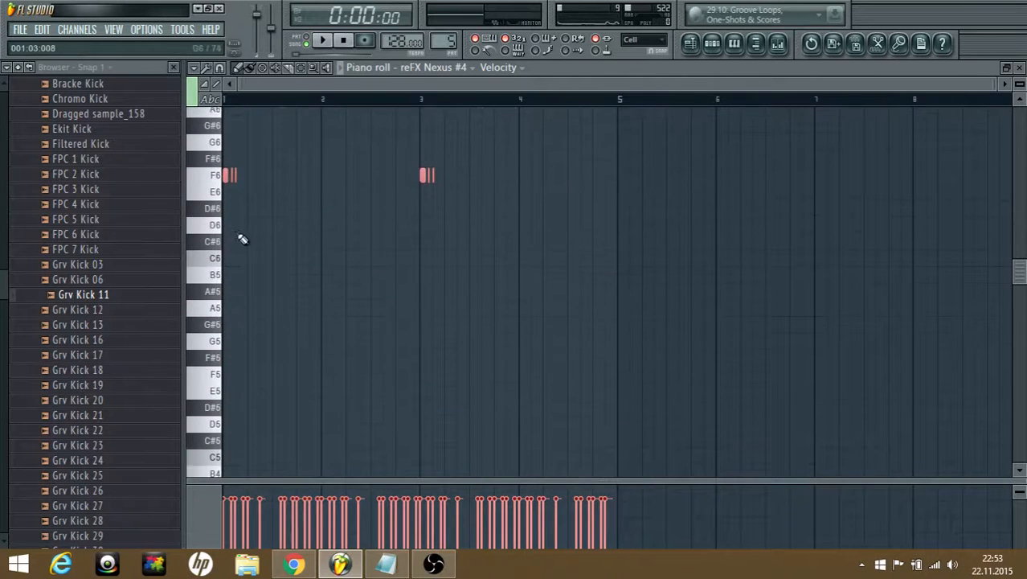
left_click_drag(226, 174, 213, 208)
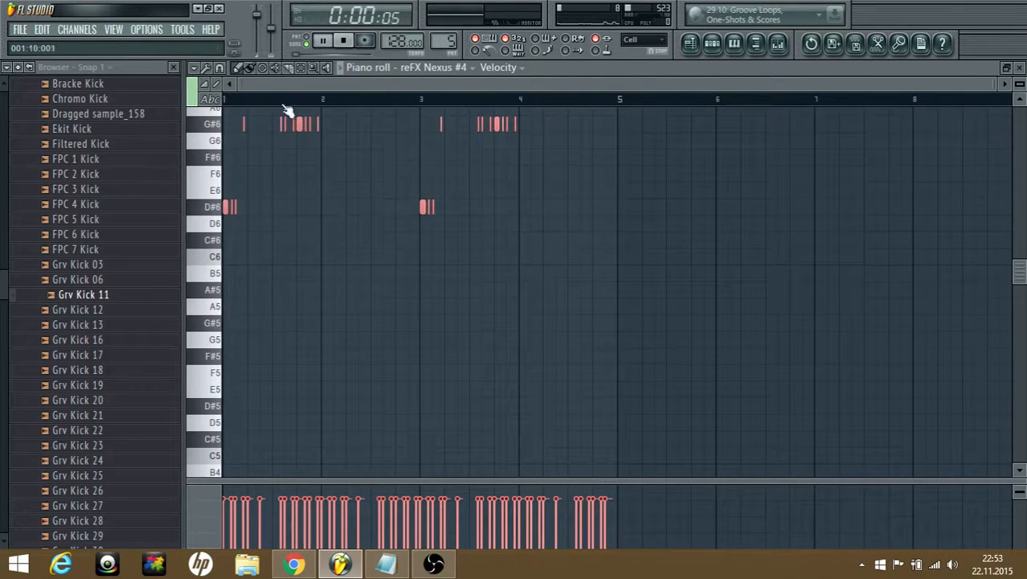
scroll(442, 245, "up", 3)
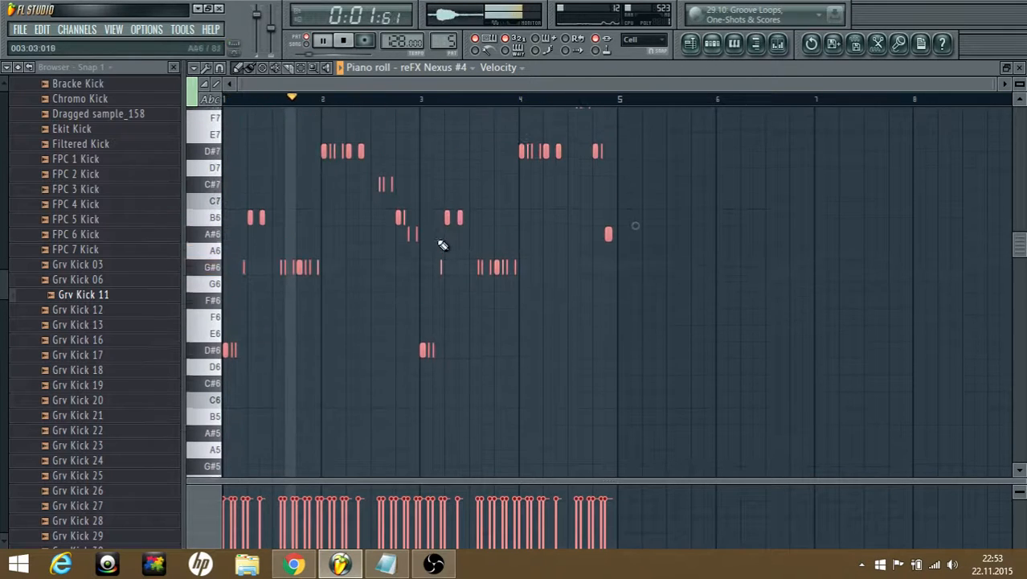
scroll(233, 300, "up", 3)
scroll(233, 301, "up", 2)
scroll(233, 302, "down", 3)
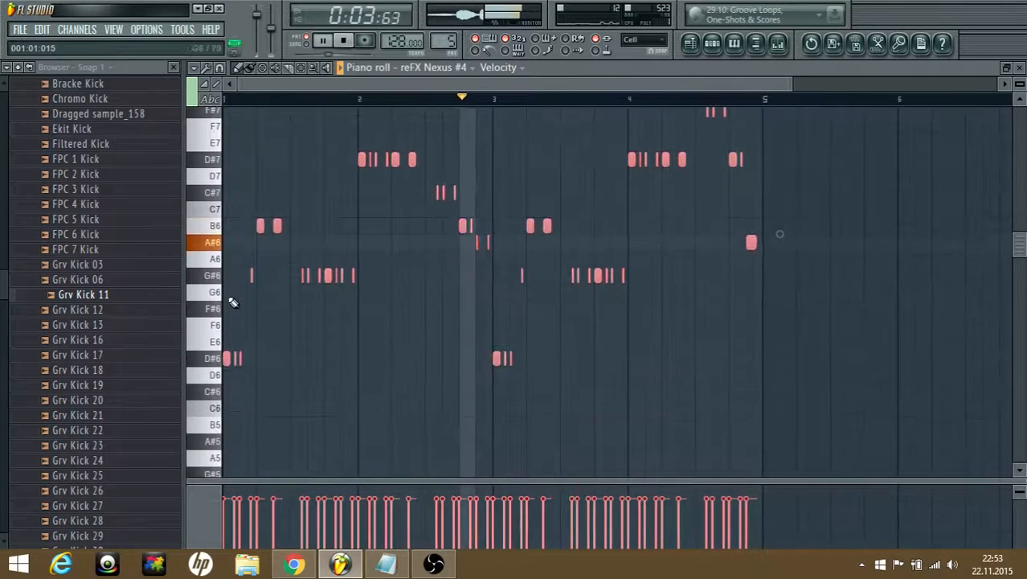
key("space")
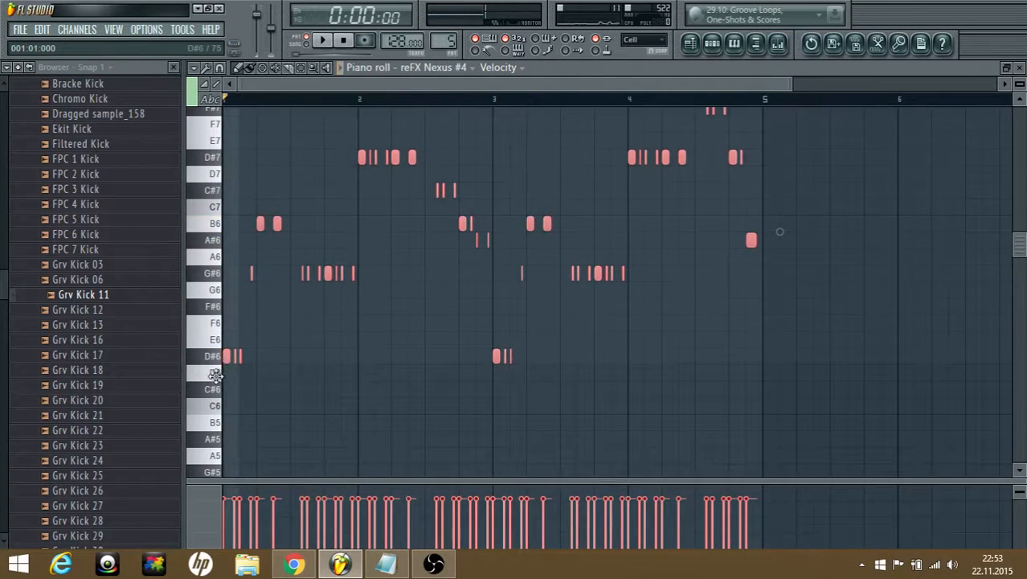
- Lower the selected melody notes by another two semitones so the first note starts on C#6, and replay the pattern
key("space")
left_click_drag(215, 376, 224, 382)
scroll(214, 381, "up", 3)
key("space")
key("space")
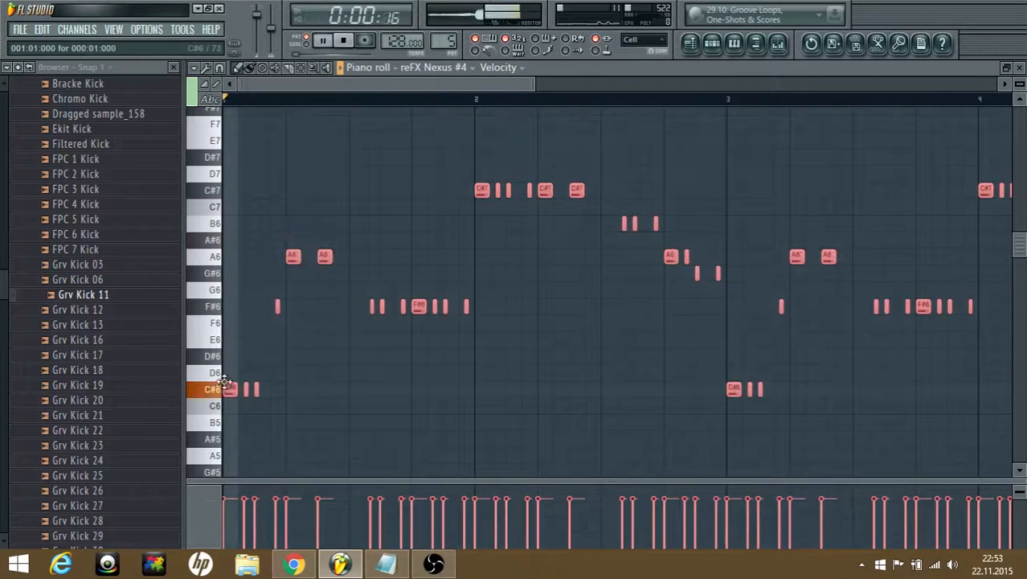
- Stop playback and open the reFX Nexus notes of the LeadsBackground pattern in the piano roll
left_click(694, 41)
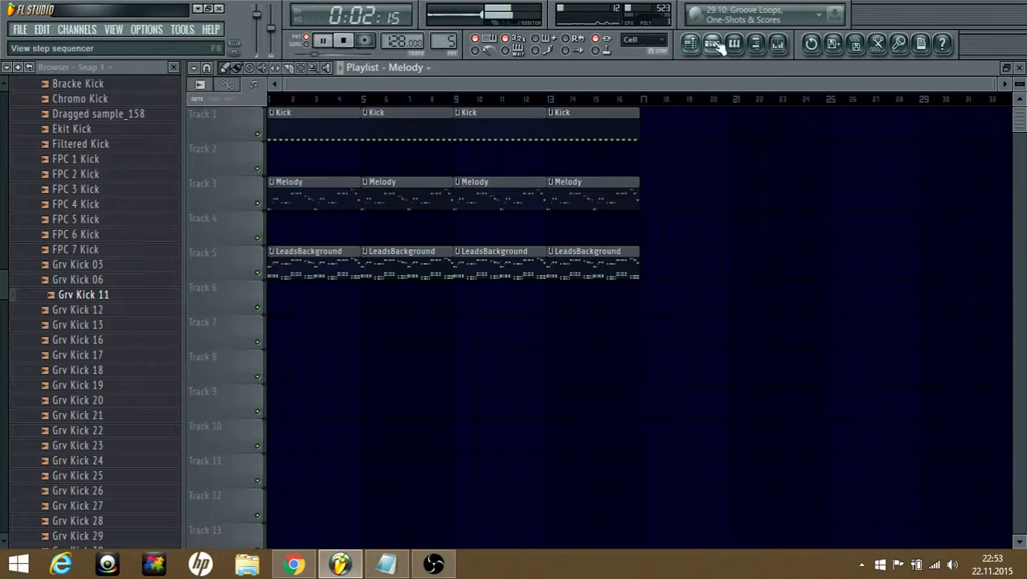
key("space")
left_click(713, 43)
double_click(271, 266)
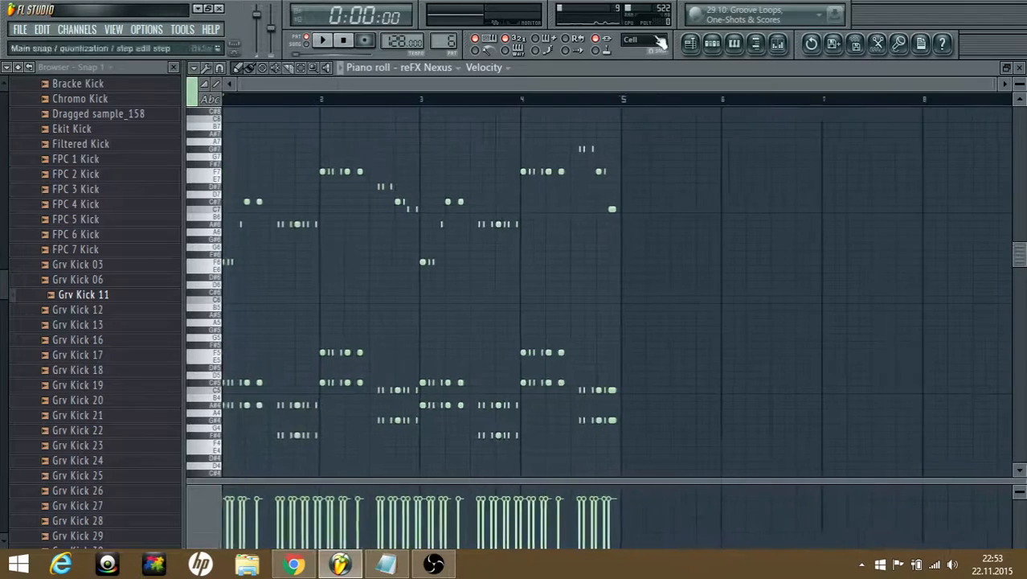
left_click(587, 231)
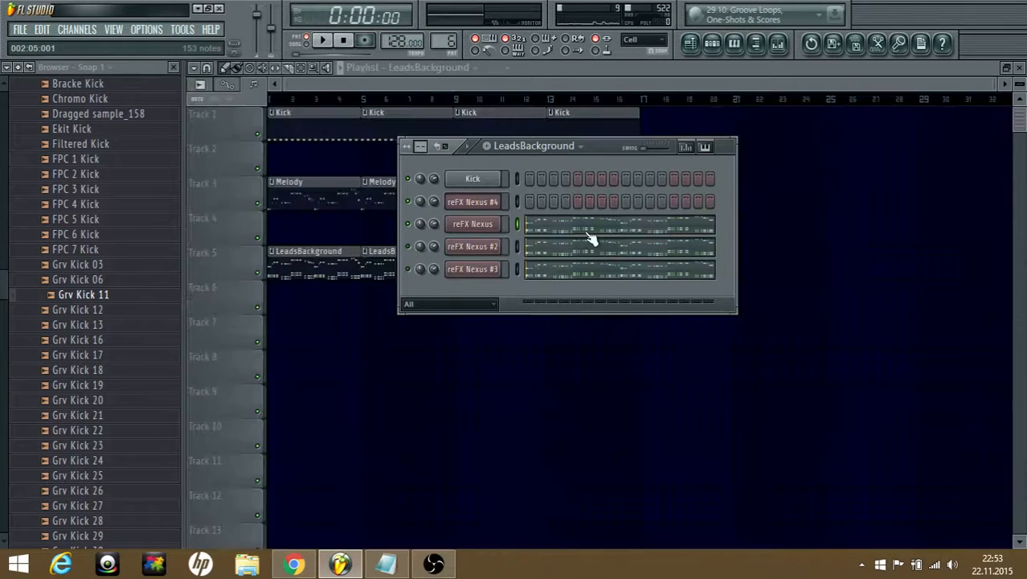
left_click(585, 229)
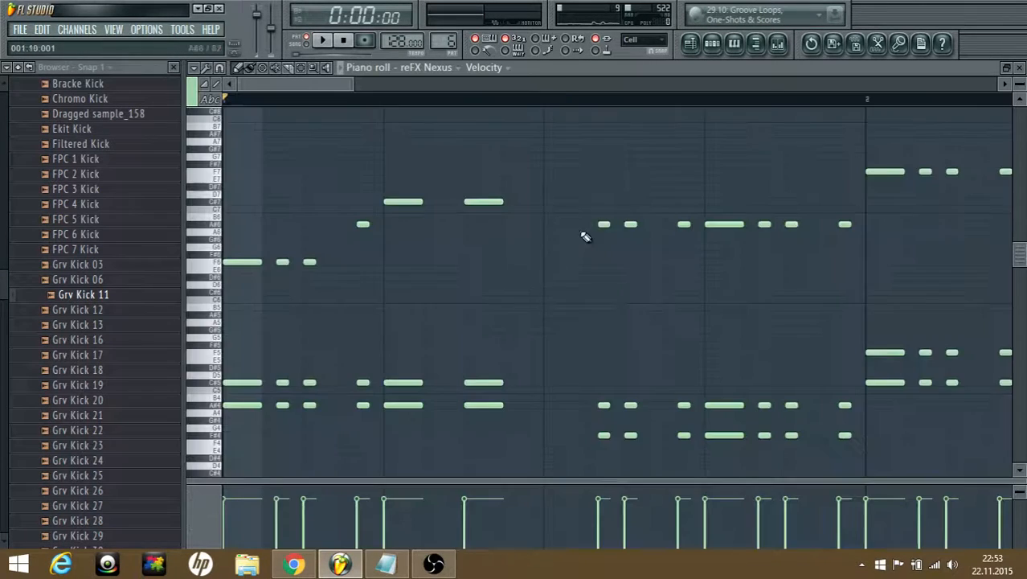
- Transpose all reFX Nexus notes in LeadsBackground down four semitones, moving the first F6 note to C#6, and preview them
left_click(302, 69)
left_click_drag(685, 449, 57, 108)
key("space")
scroll(191, 109, "up", 2)
scroll(192, 109, "up", 2)
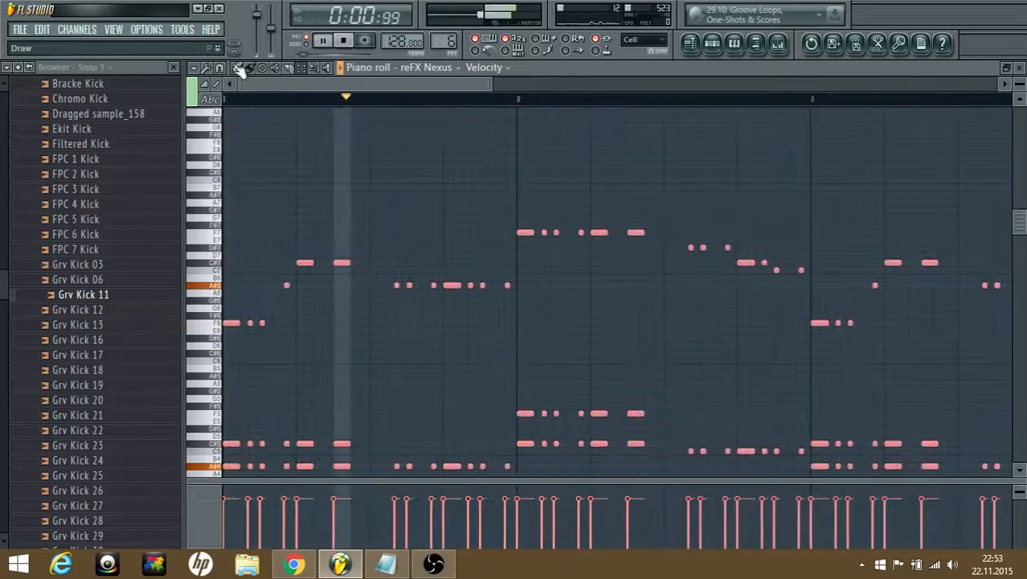
left_click(240, 70)
scroll(303, 380, "up", 4)
key("space")
scroll(258, 277, "down", 2)
left_click_drag(253, 278, 246, 308)
key("space")
- Copy the transposed reFX Nexus notes and paste them into reFX Nexus #2 and reFX Nexus #3 in the LeadsBackground pattern
left_click(713, 44)
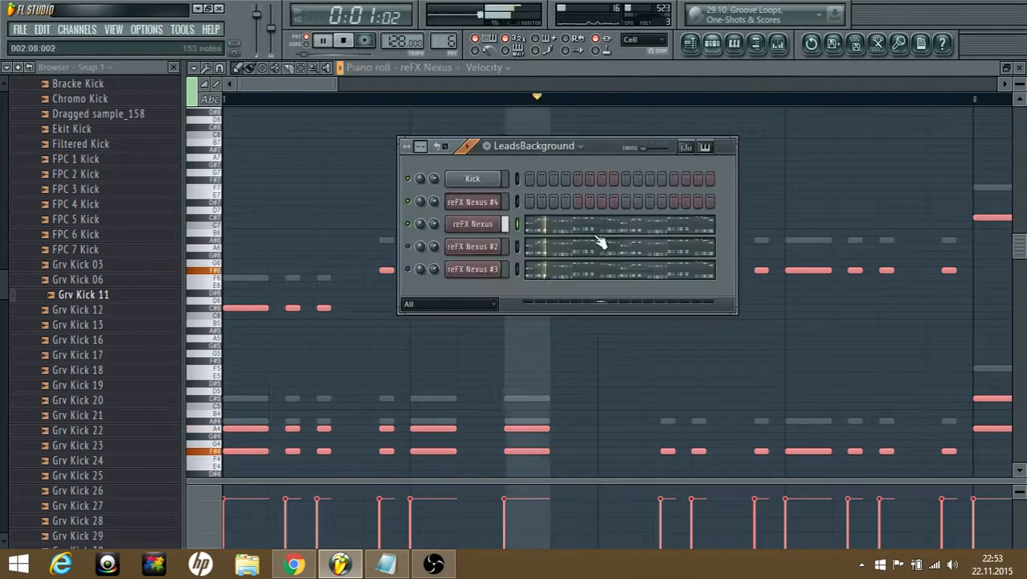
right_click(490, 224)
mouse_move(539, 296)
left_click(619, 306)
right_click(478, 247)
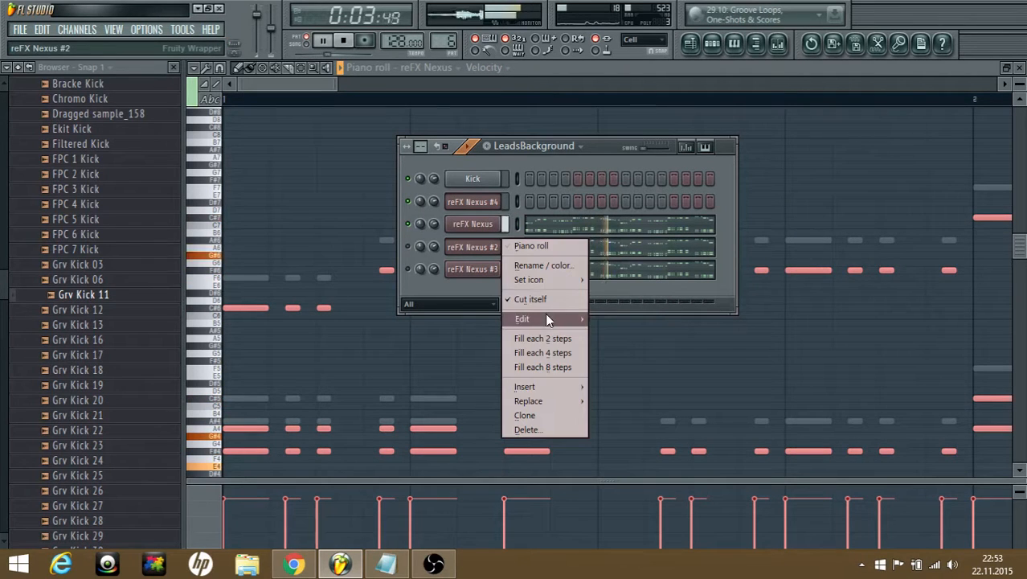
mouse_move(547, 319)
left_click(635, 350)
right_click(468, 267)
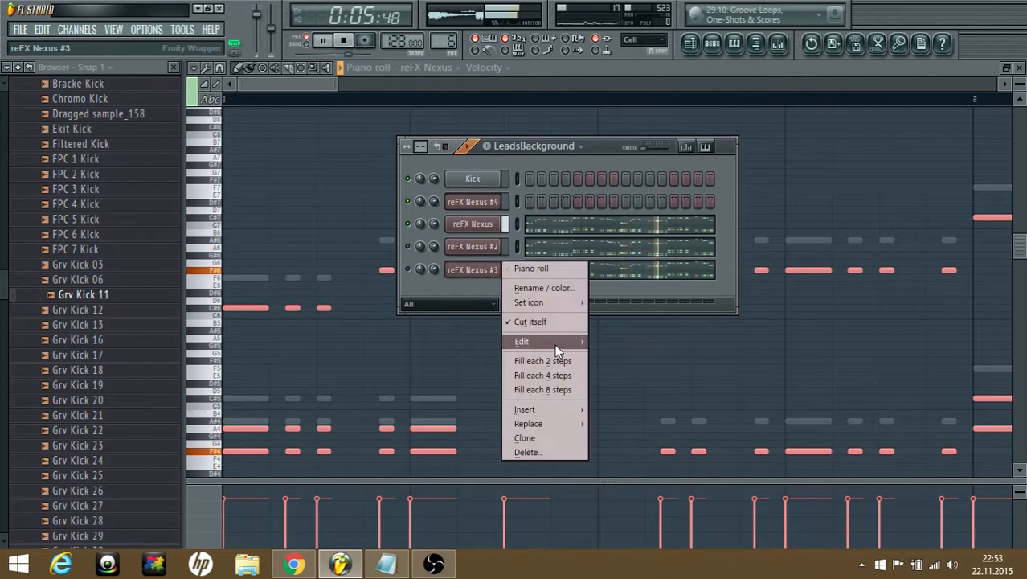
mouse_move(555, 344)
left_click(610, 374)
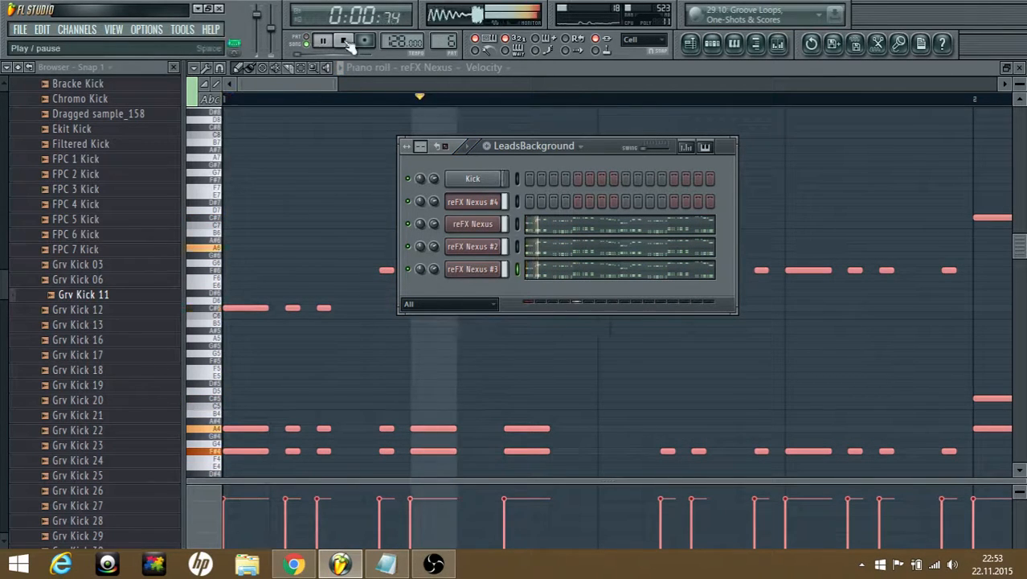
- In the Melody pattern, add a Grv Kick 03 channel below reFX Nexus #4 and replace it with Sylenth1
left_click(534, 145)
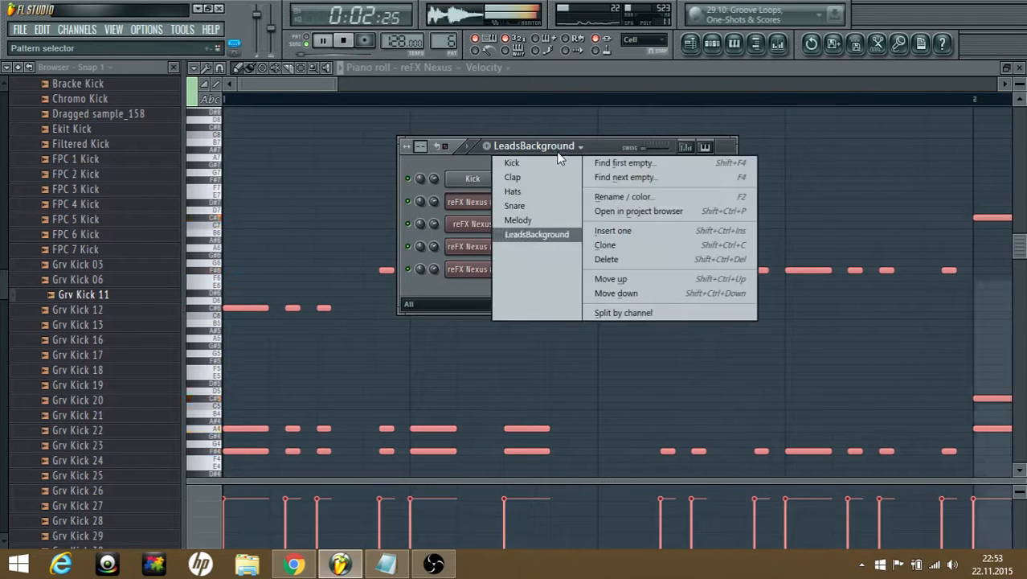
left_click(524, 216)
key("space")
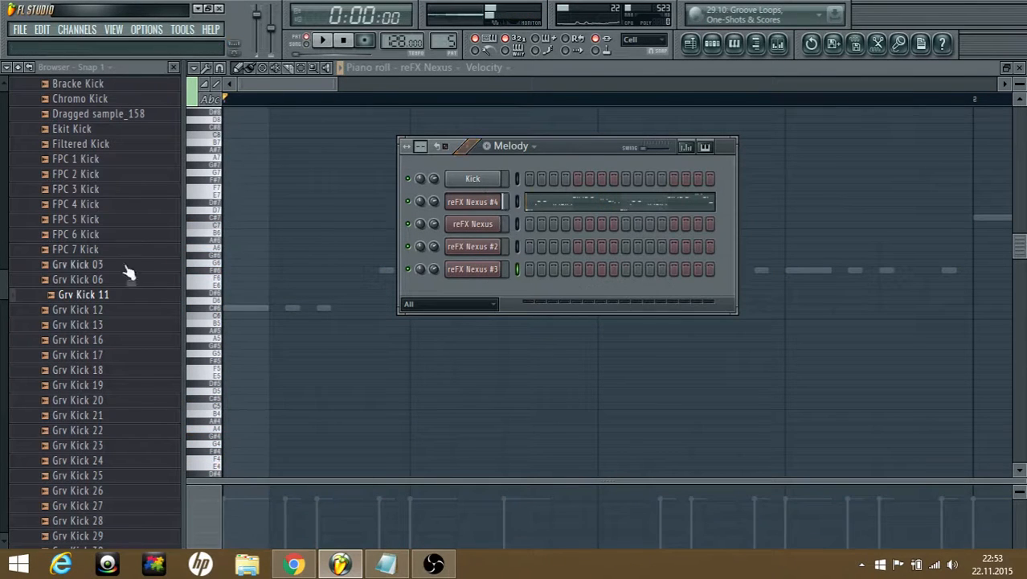
left_click_drag(125, 267, 474, 225)
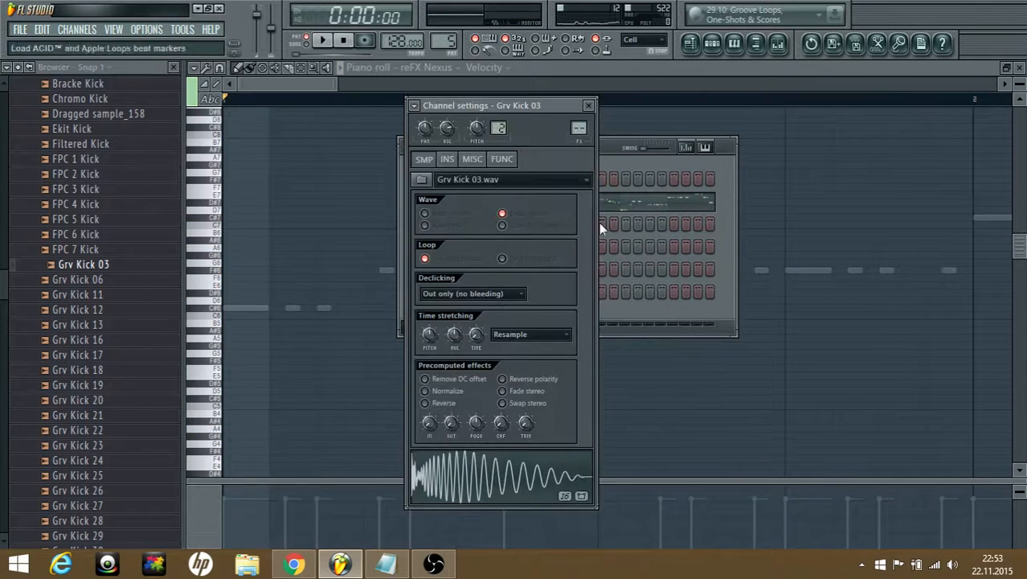
left_click(629, 161)
right_click(482, 227)
mouse_move(530, 392)
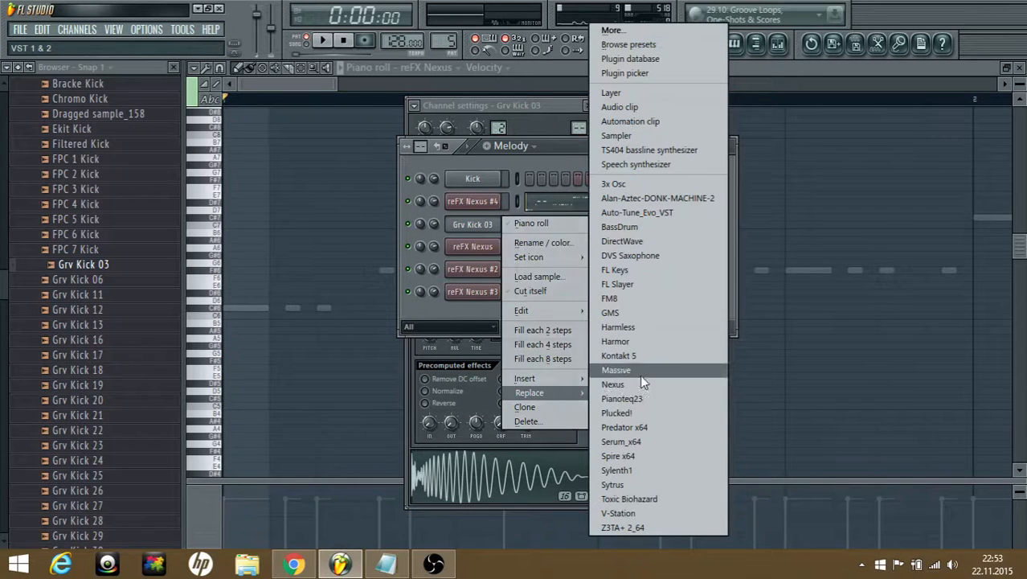
left_click(635, 471)
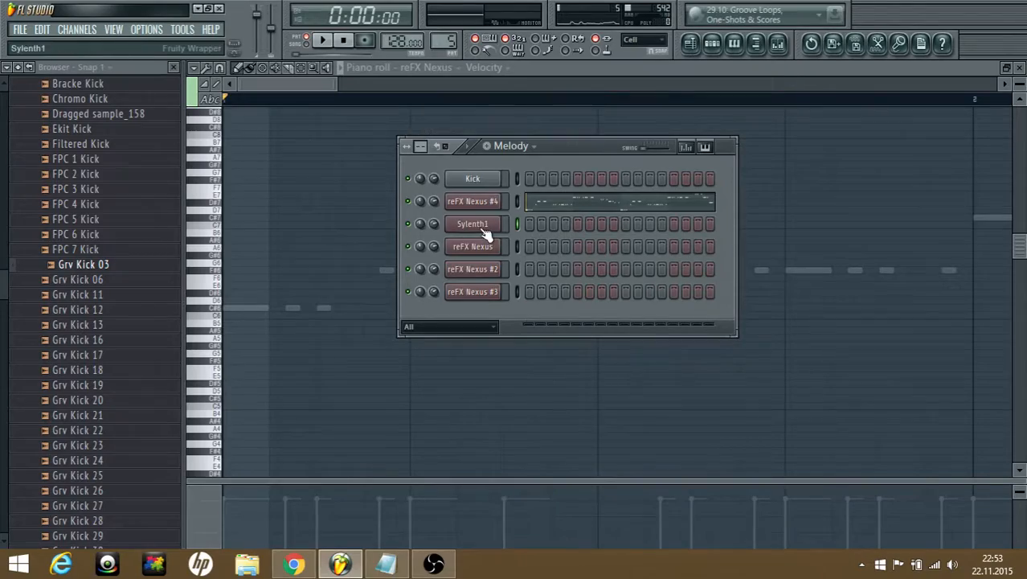
- Load the BestMainstreamGlide preset in Sylenth1 and set its portamento time to 4.05
left_click(482, 226)
left_click(245, 204)
mouse_move(285, 242)
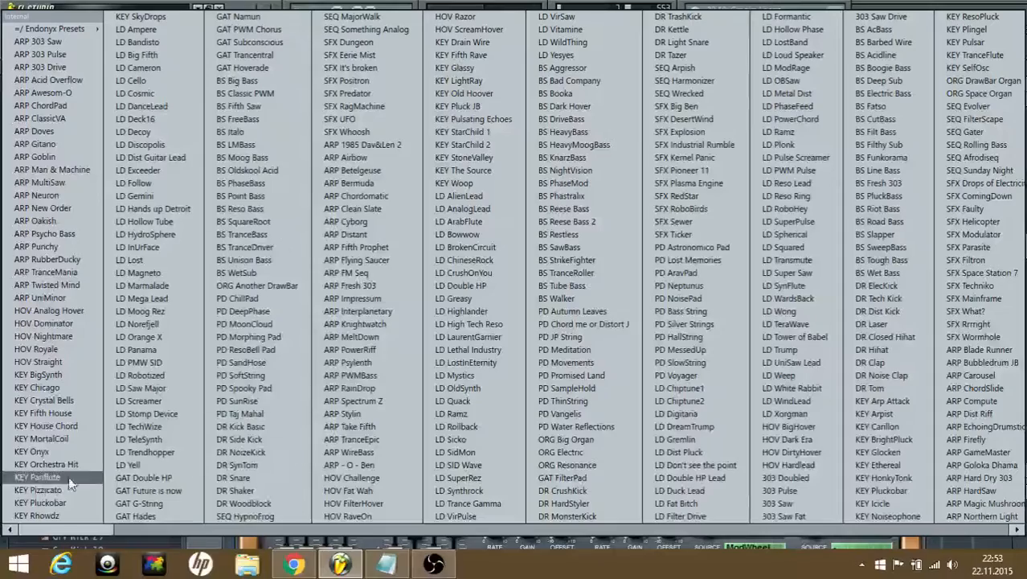
left_click_drag(61, 530, 958, 530)
left_click(852, 451)
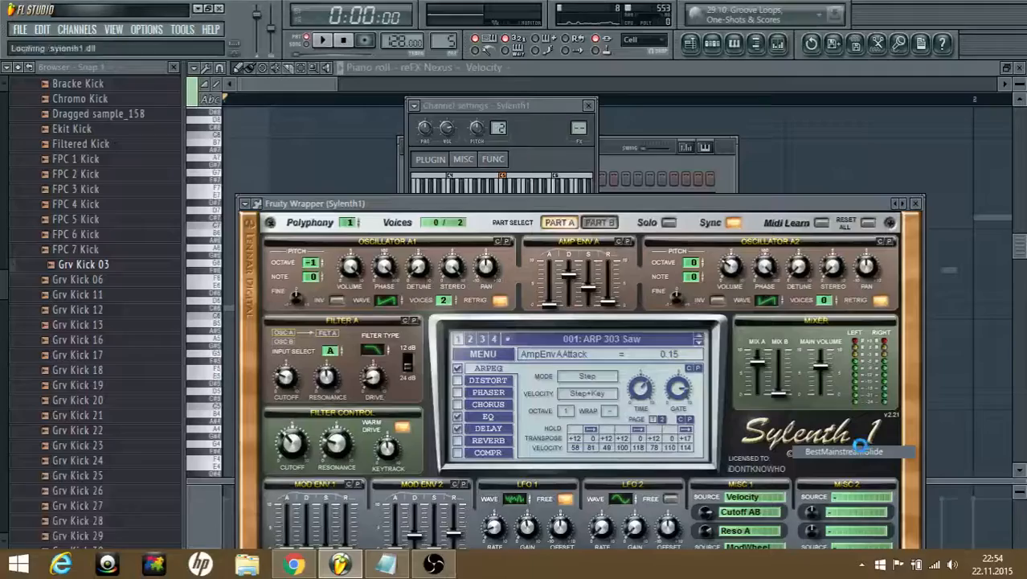
left_click_drag(667, 204, 663, 90)
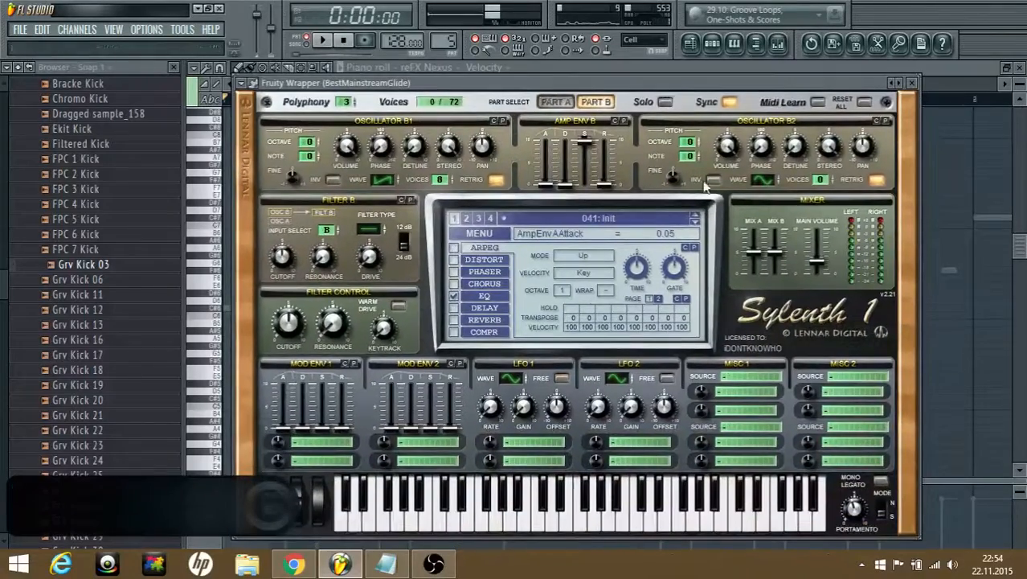
left_click_drag(855, 508, 859, 518)
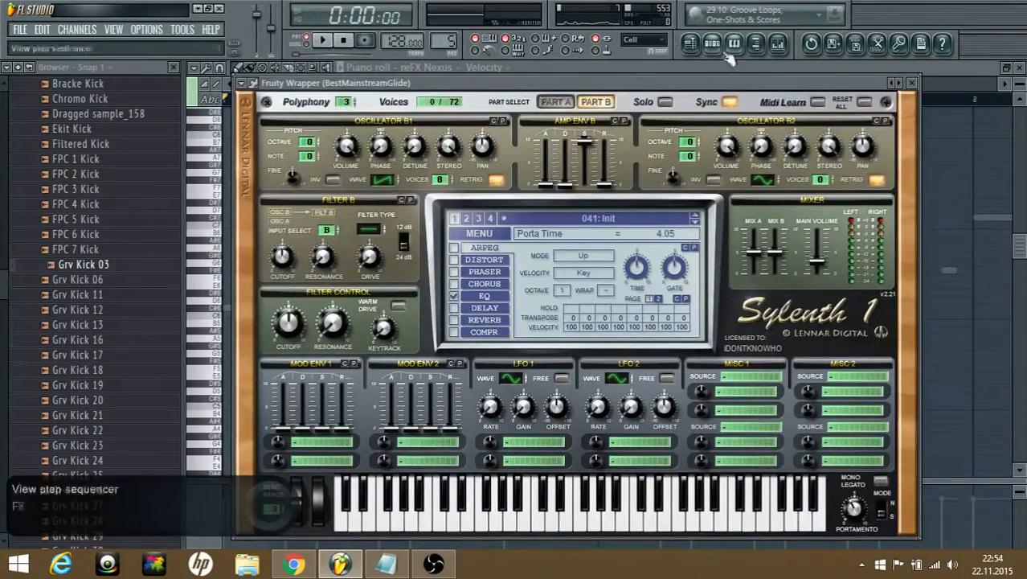
- Check the mixer track assignments of the Nexus leads and route the BestMainstreamGlide channel to mixer insert 7
left_click(715, 46)
left_click(470, 241)
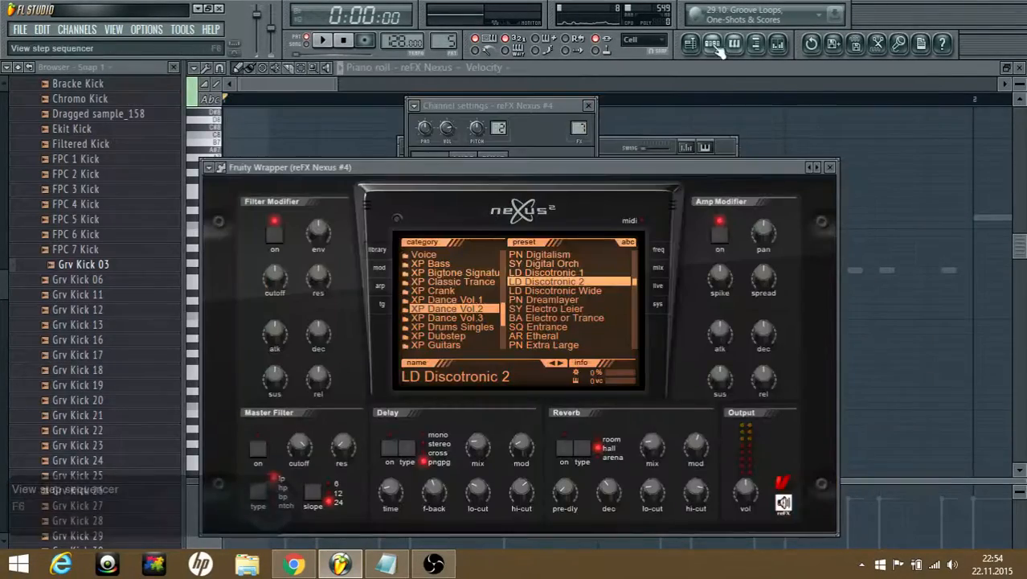
left_click(713, 44)
left_click(482, 244)
left_click(644, 193)
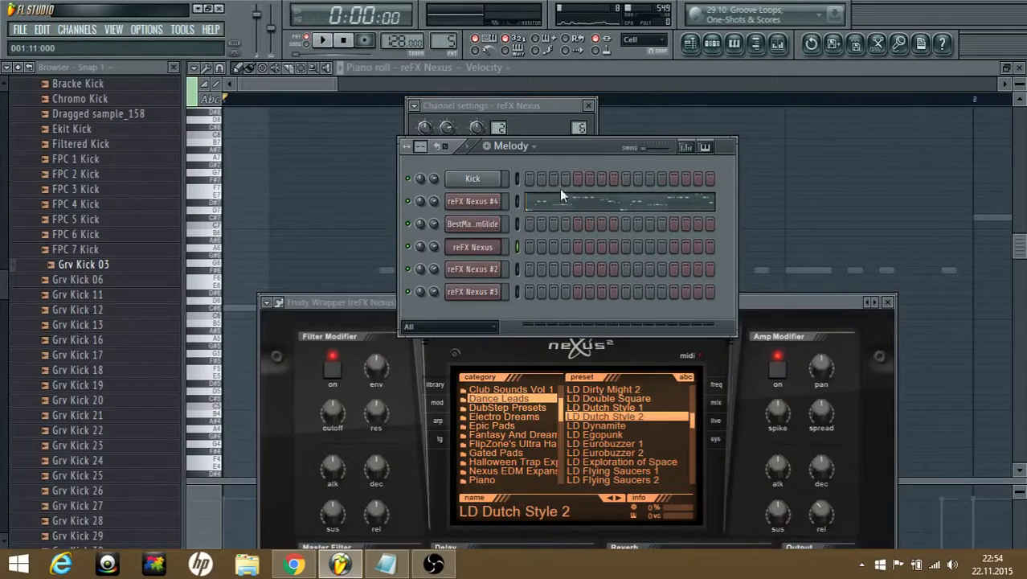
left_click(474, 224)
left_click_drag(672, 86, 676, 266)
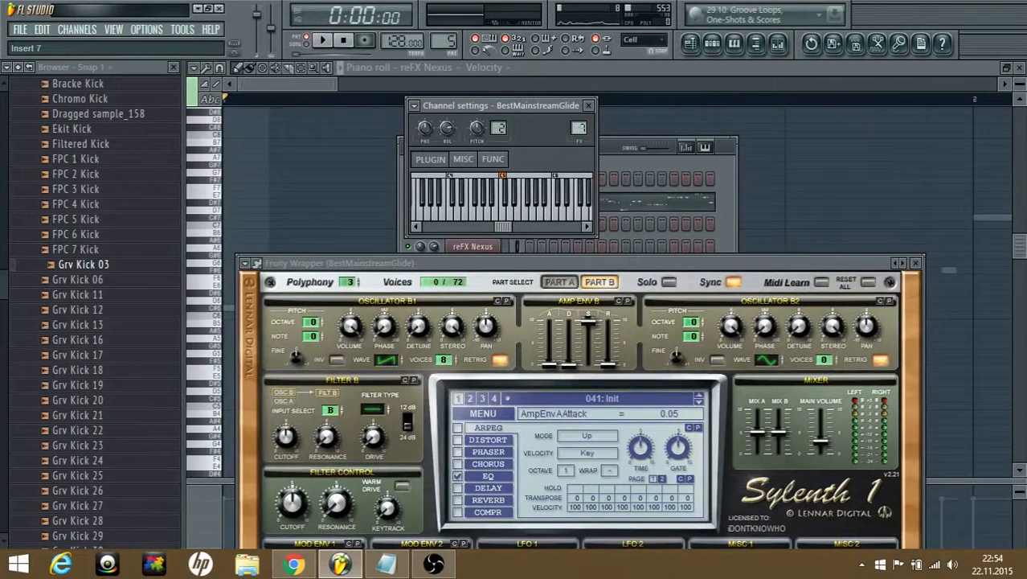
left_click(690, 45)
left_click(273, 230)
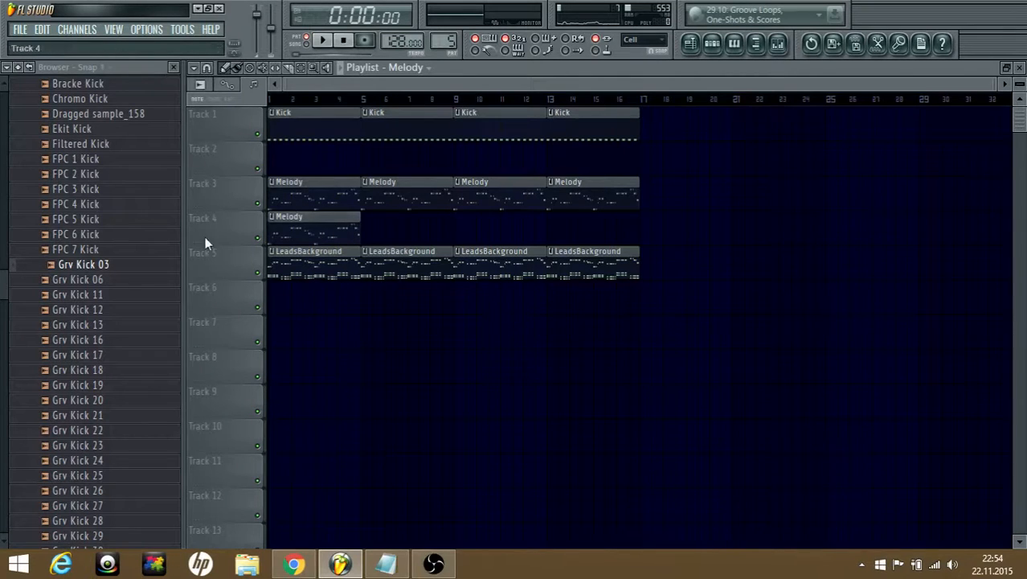
right_click(297, 235)
scroll(225, 269, "up", 3)
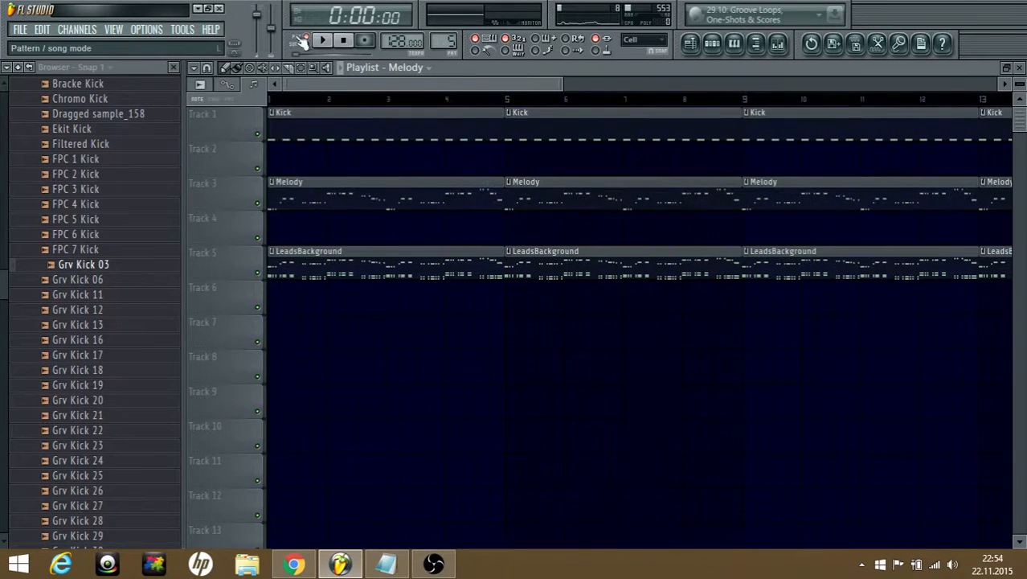
- Play back the playlist arrangement of the Kick, Melody and LeadsBackground patterns from the start
scroll(339, 311, "down", 3)
key("F9")
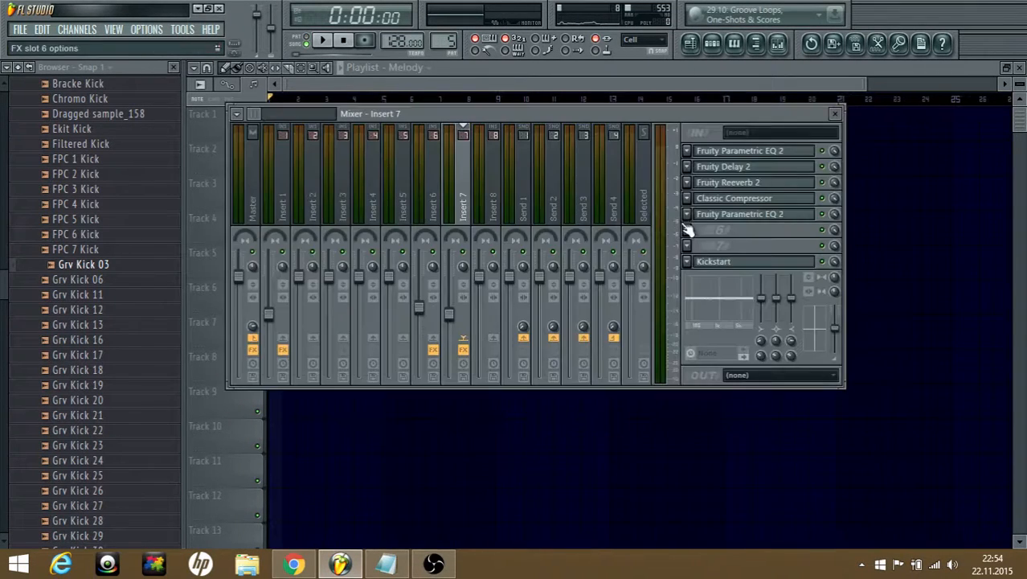
left_click(712, 44)
left_click(692, 45)
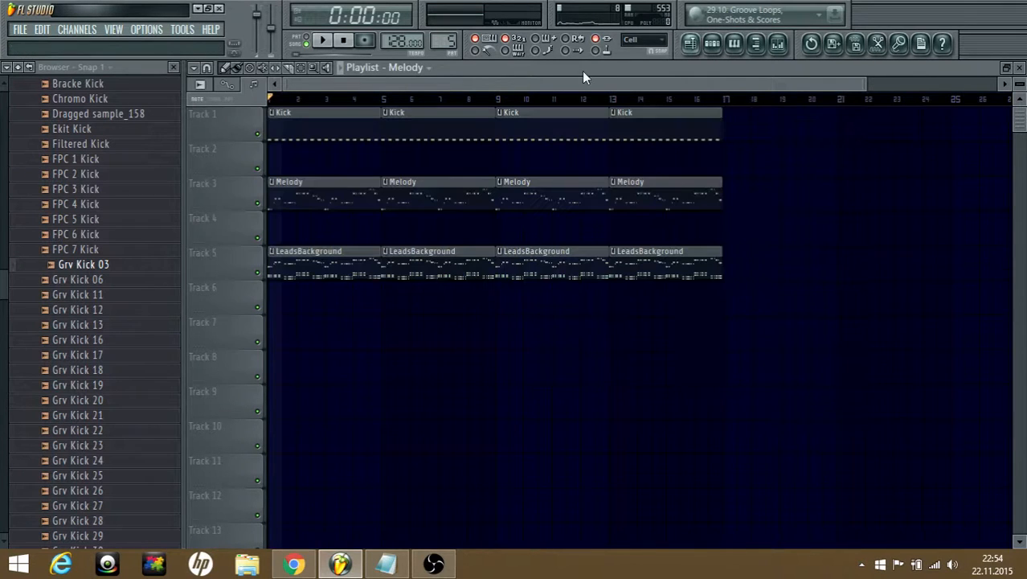
left_click(324, 41)
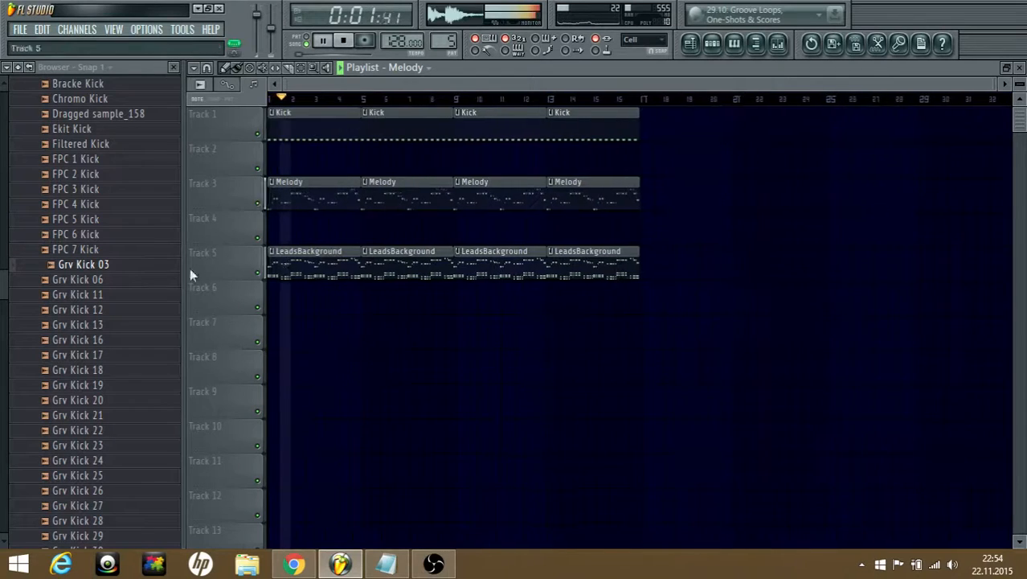
left_click(712, 44)
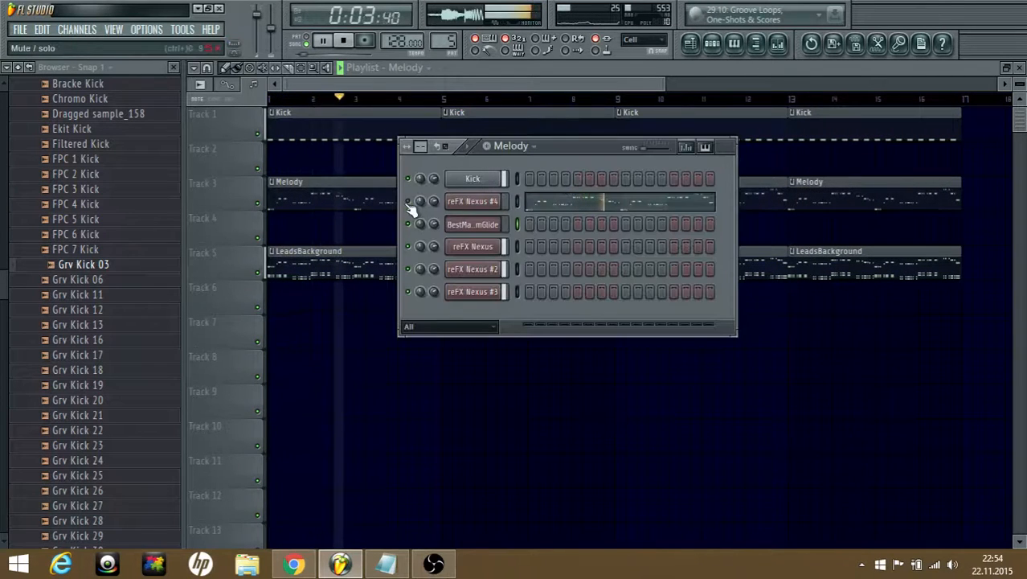
key("space")
- Copy the reFX Nexus #4 notes in the Melody pattern and paste them into the BestMa...mGlide channel
right_click(455, 202)
left_click(605, 294)
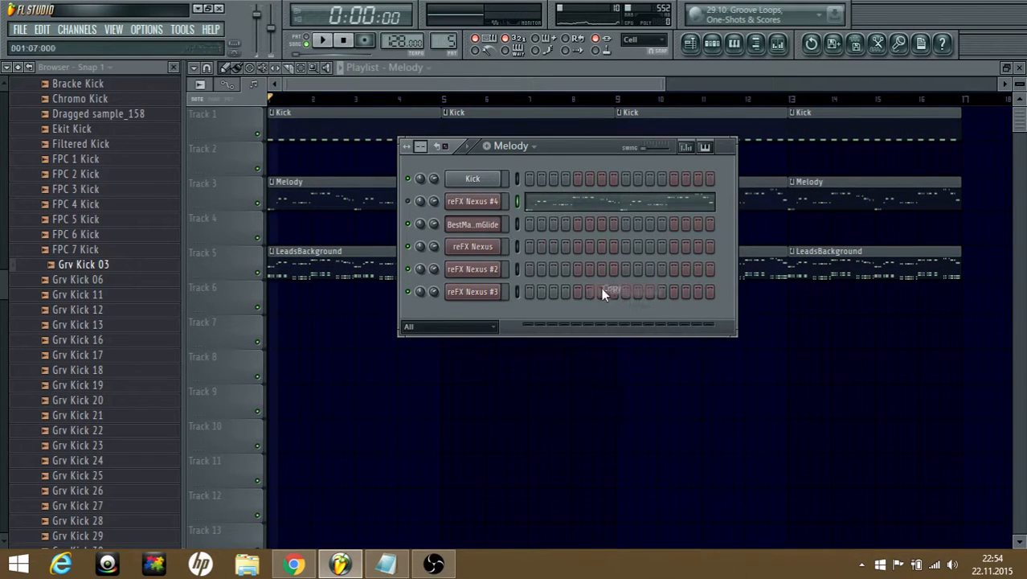
right_click(476, 232)
mouse_move(524, 294)
left_click(613, 326)
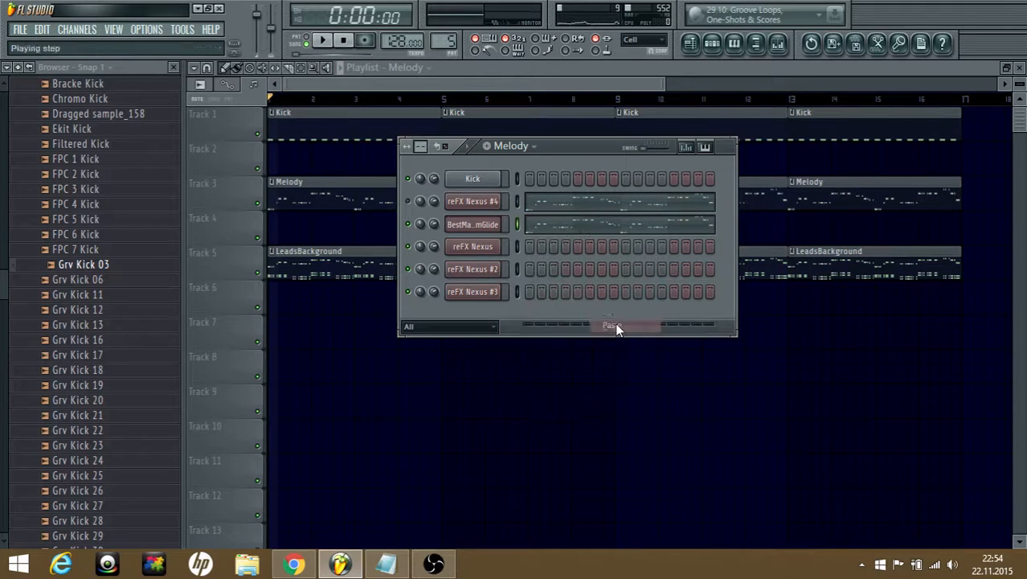
- Play the arrangement and slightly lower the BestMa...mGlide channel's volume while listening
left_click(394, 204)
left_click(711, 43)
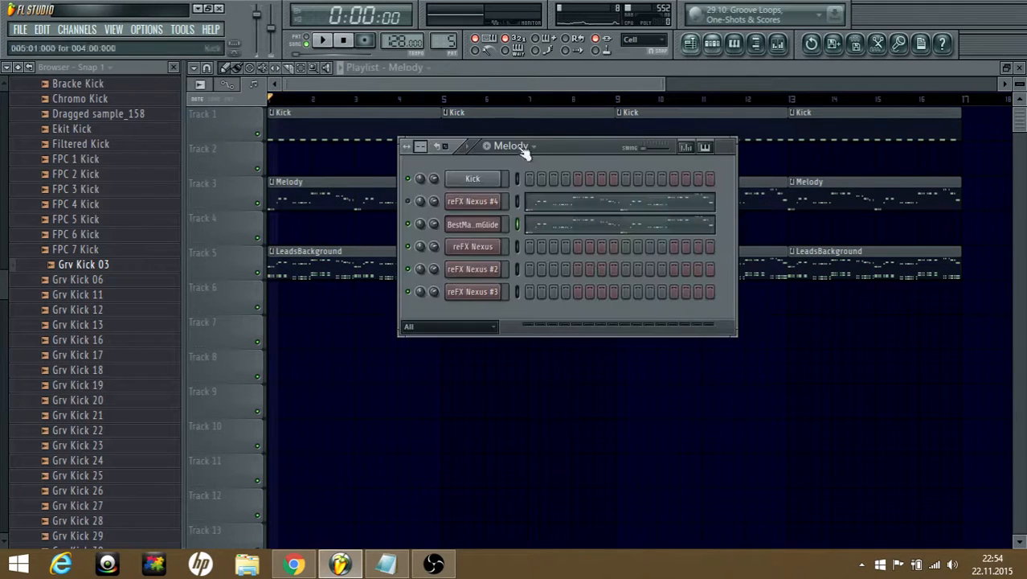
key("space")
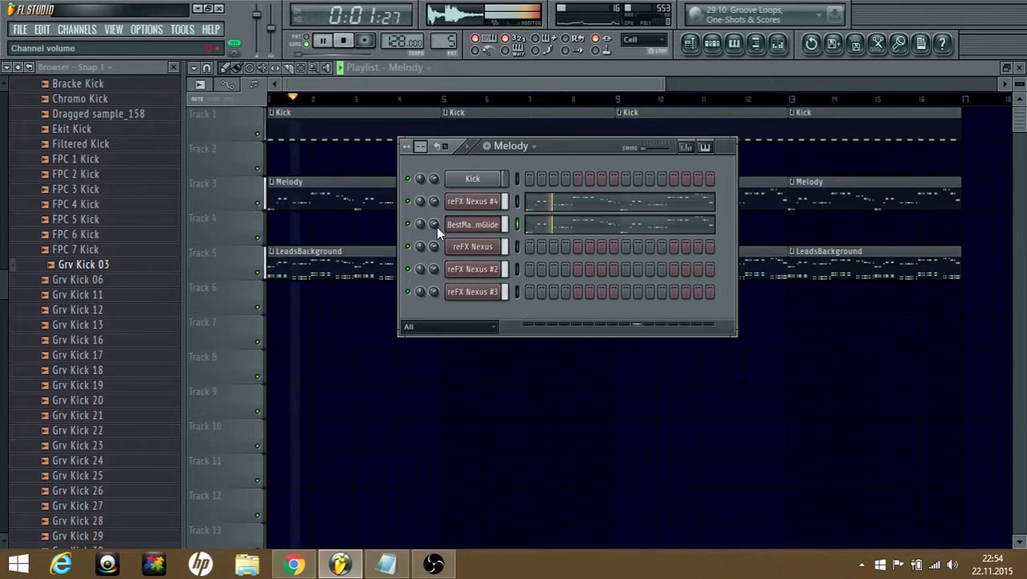
left_click_drag(433, 224, 434, 230)
left_click(385, 236)
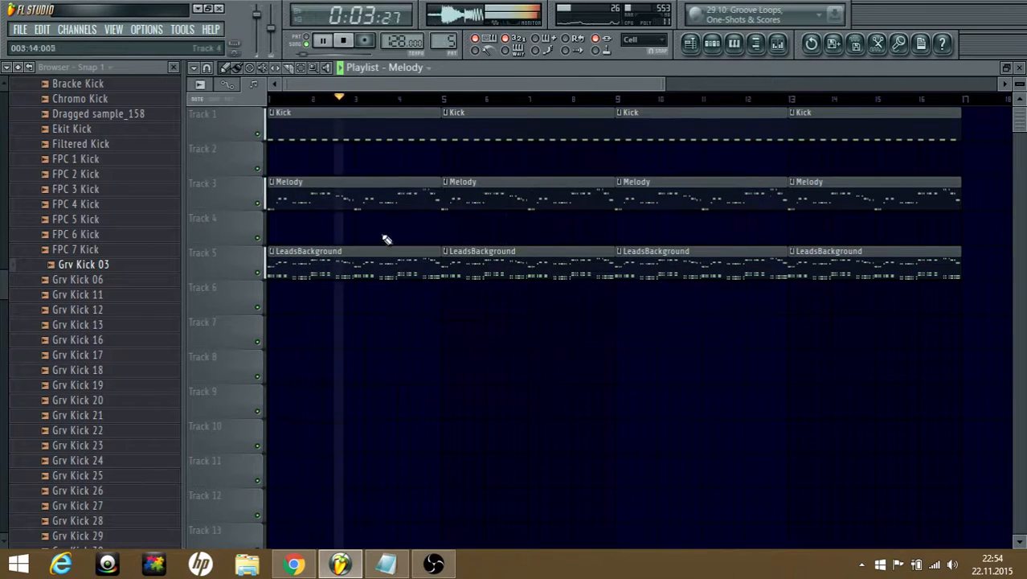
scroll(633, 127, "down", 2)
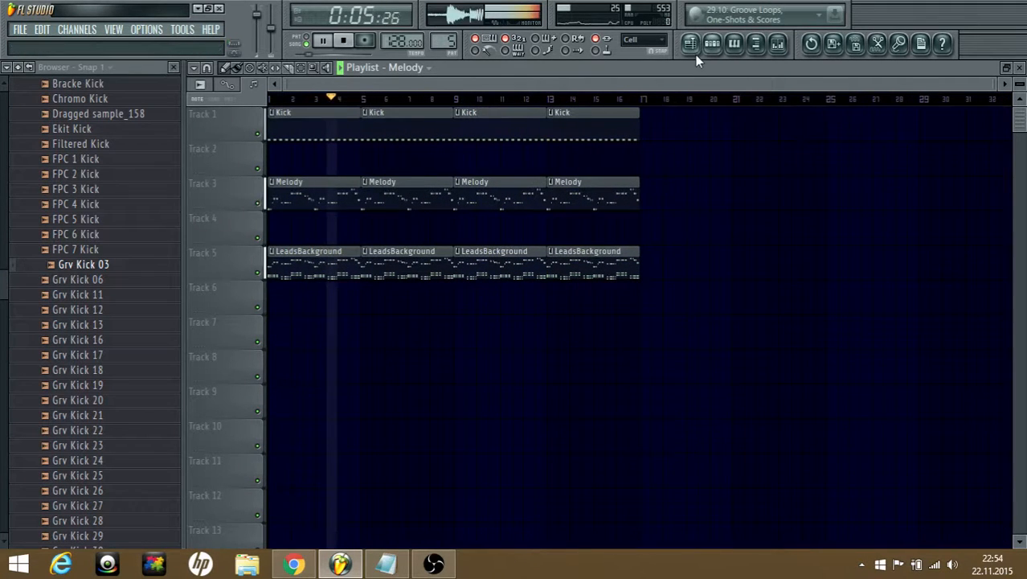
scroll(420, 248, "down", 2)
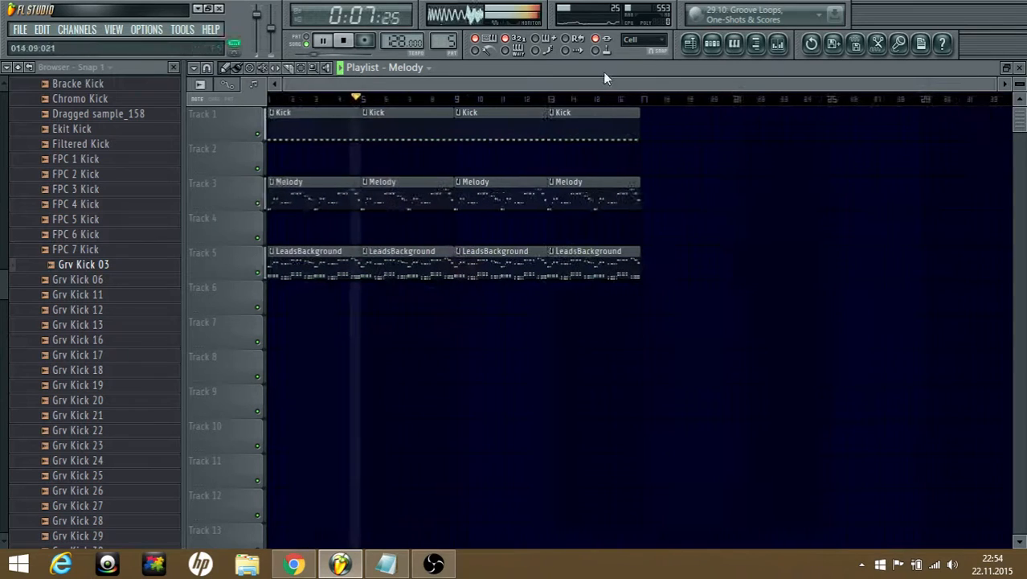
key("space")
- Create a new empty pattern named Bass
left_click(715, 48)
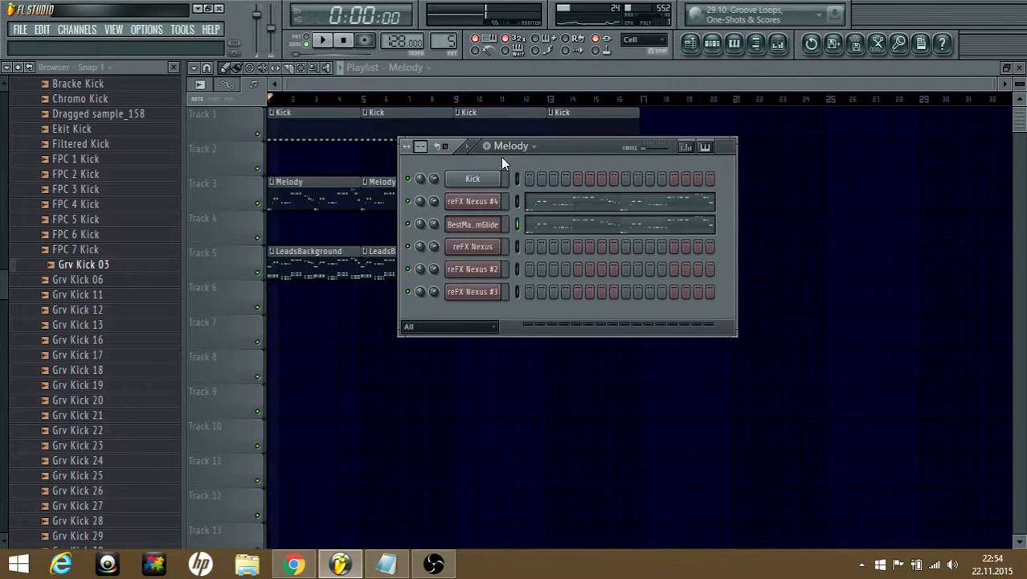
left_click(507, 147)
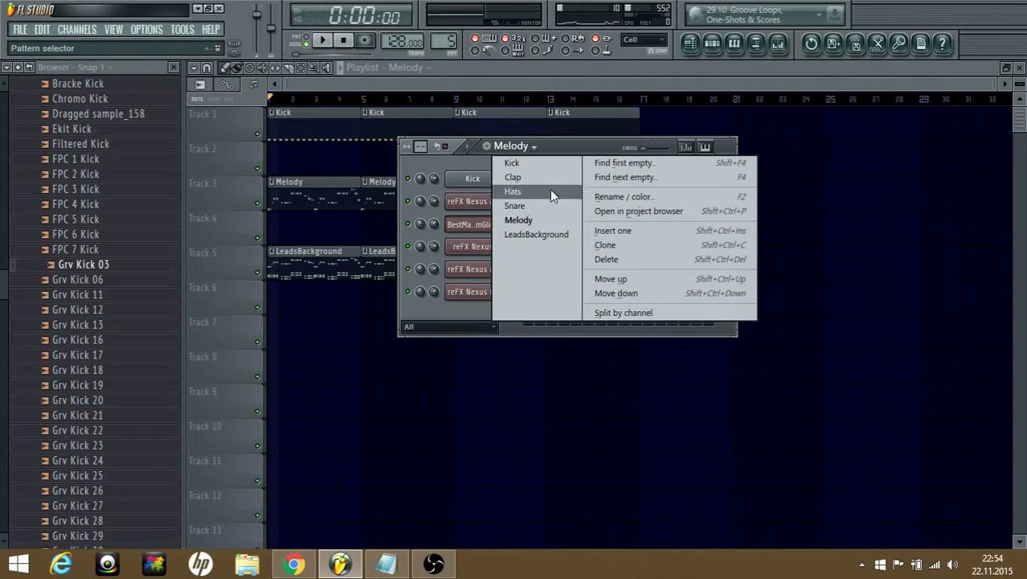
left_click(657, 177)
type("Ba")
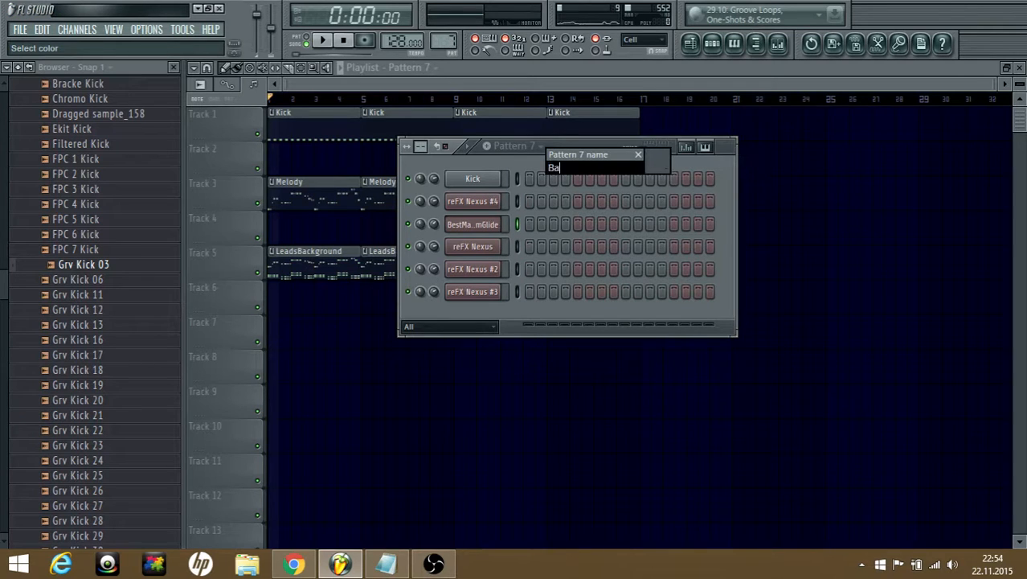
type("ss")
key("Return")
- Add the Grv Kick 17 sample as a new channel and replace it with a reFX Nexus instrument
left_click_drag(127, 356, 472, 323)
left_click(636, 329)
right_click(482, 314)
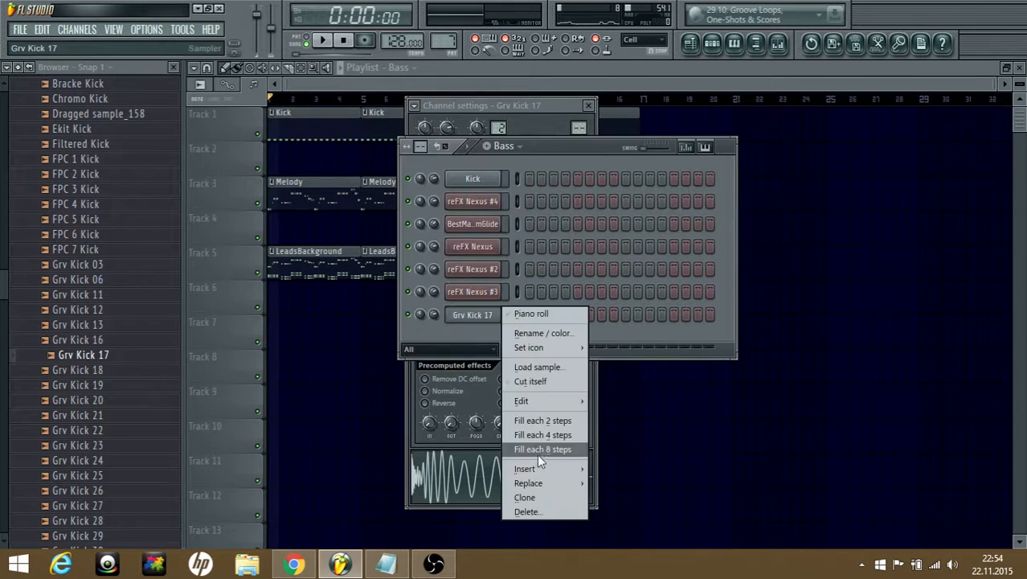
mouse_move(541, 482)
left_click(629, 385)
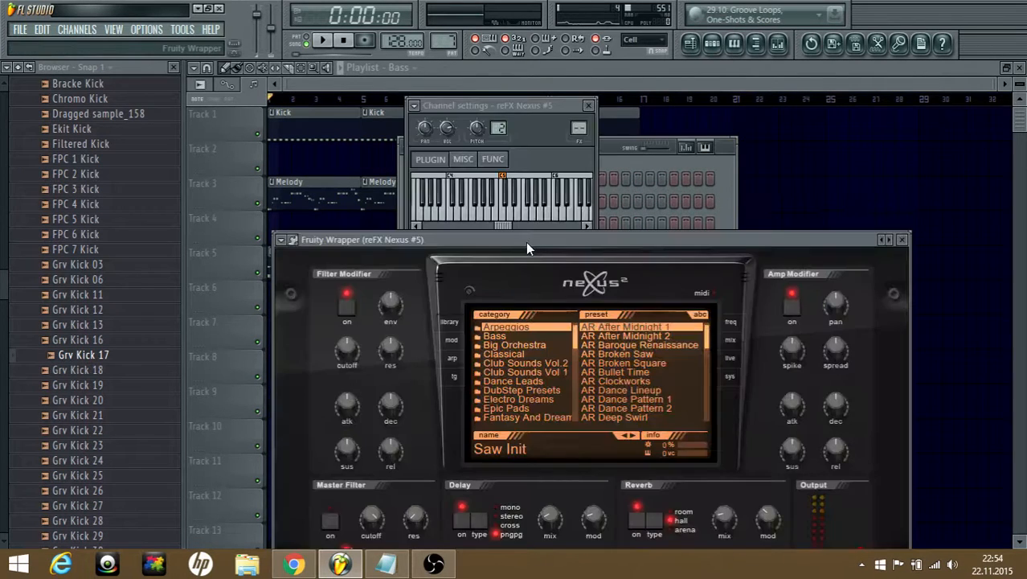
- Load the BA Dark Rollbass 2 preset from the Bass category in reFX Nexus #5 and switch off its delay and reverb
left_click_drag(526, 242, 520, 136)
left_click(495, 239)
scroll(561, 271, "down", 1)
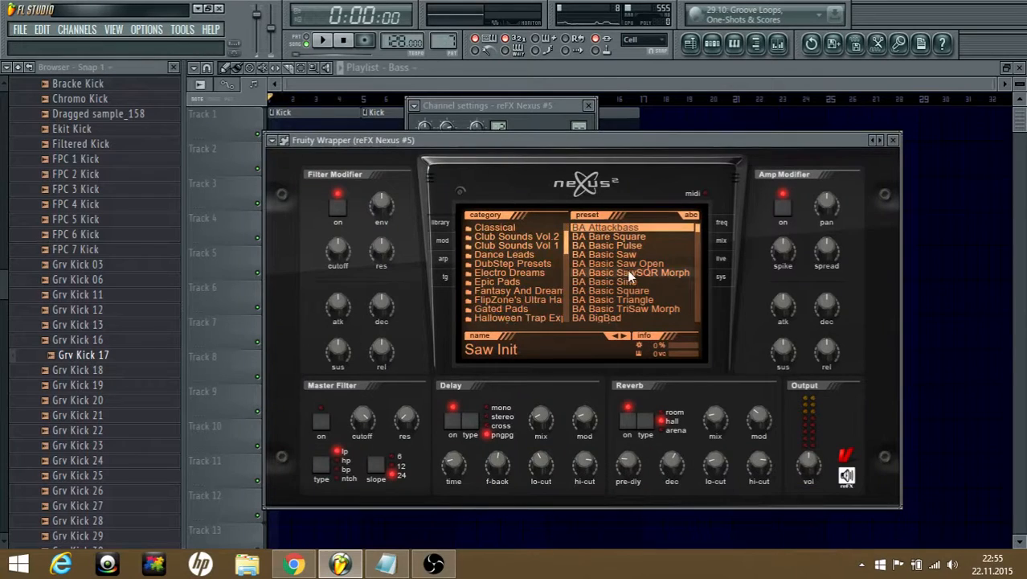
scroll(627, 273, "down", 4)
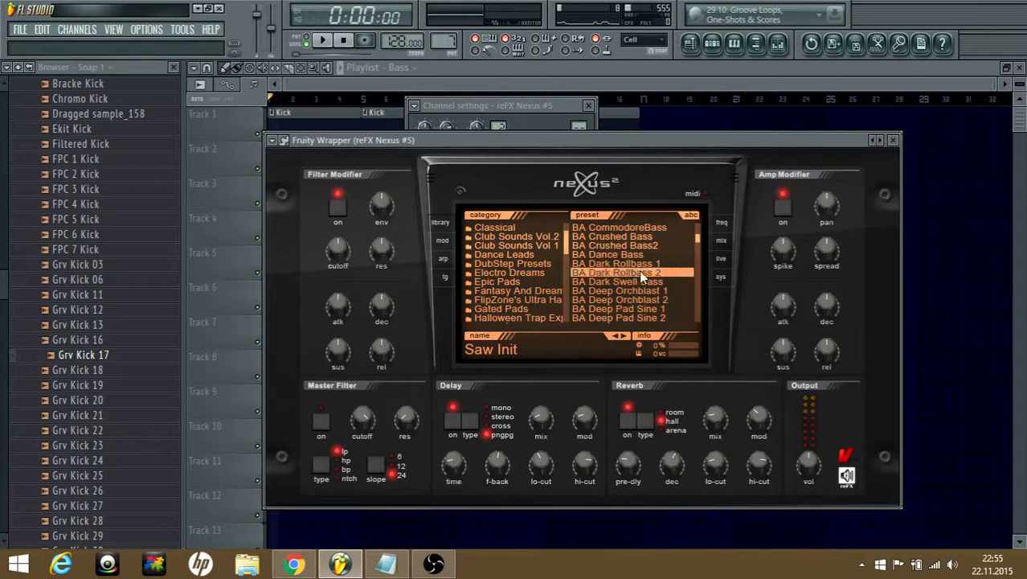
left_click(451, 420)
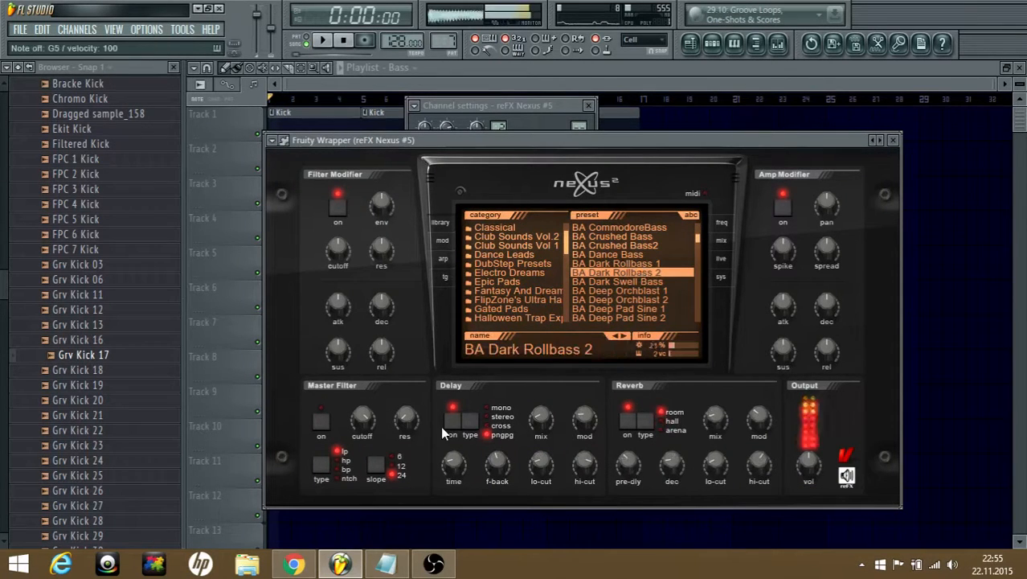
left_click(626, 420)
- Copy the reFX Nexus #3 notes from the LeadsBackground pattern into the reFX Nexus #5 channel of the Bass pattern
left_click(690, 45)
left_click(517, 151)
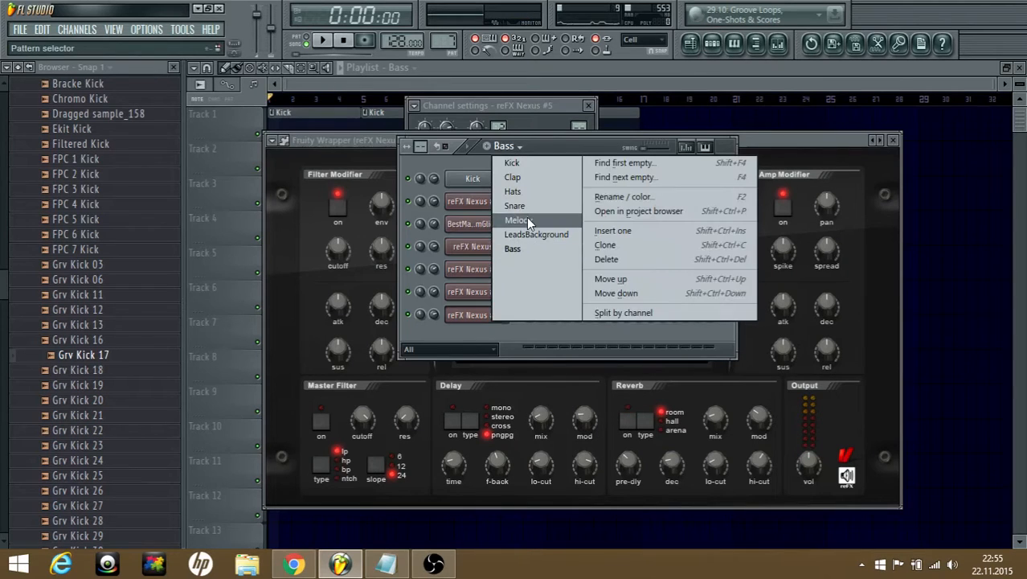
left_click(534, 233)
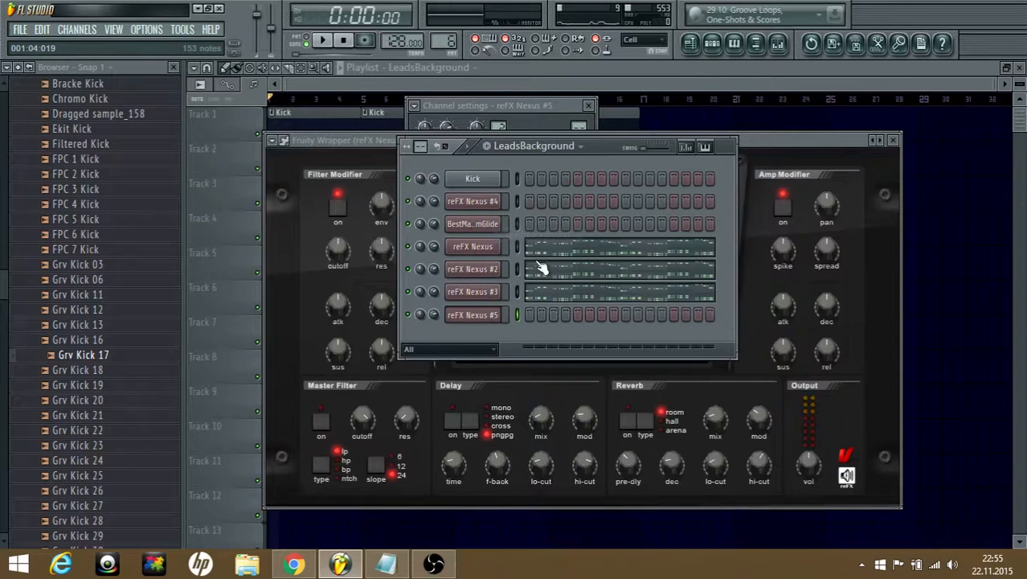
right_click(498, 299)
mouse_move(539, 362)
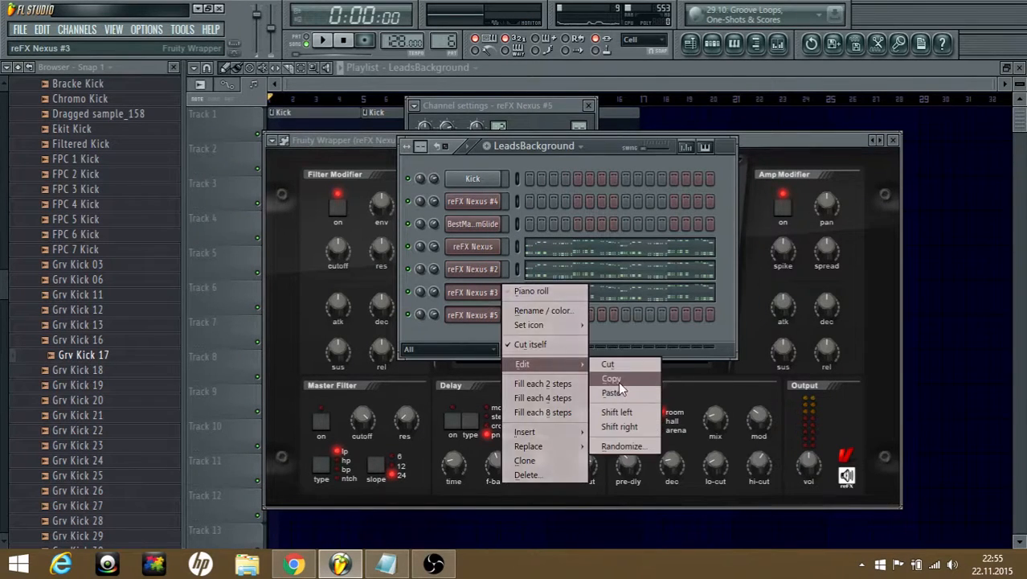
left_click(618, 379)
left_click(515, 146)
left_click(532, 242)
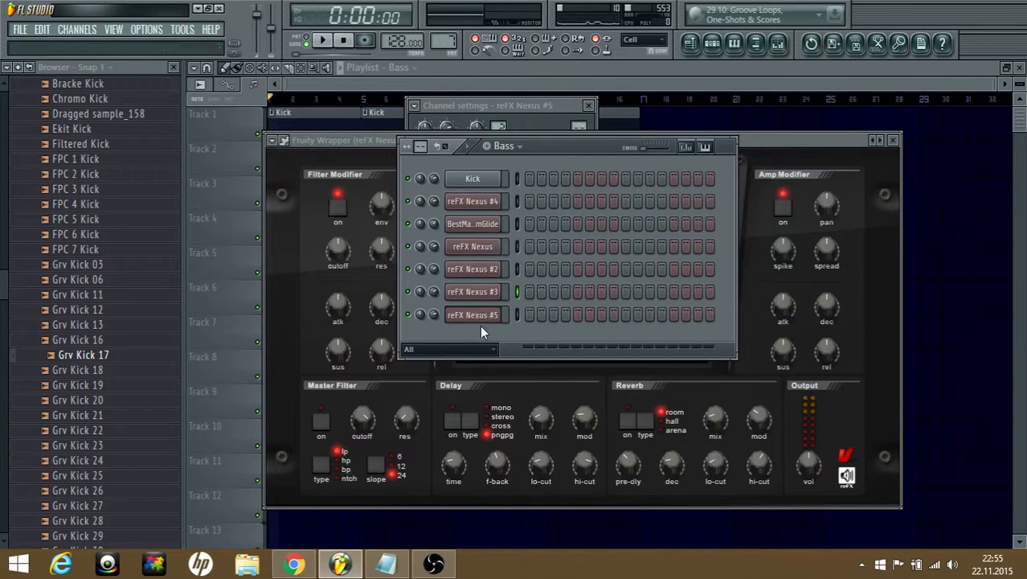
right_click(495, 315)
mouse_move(541, 381)
left_click(622, 409)
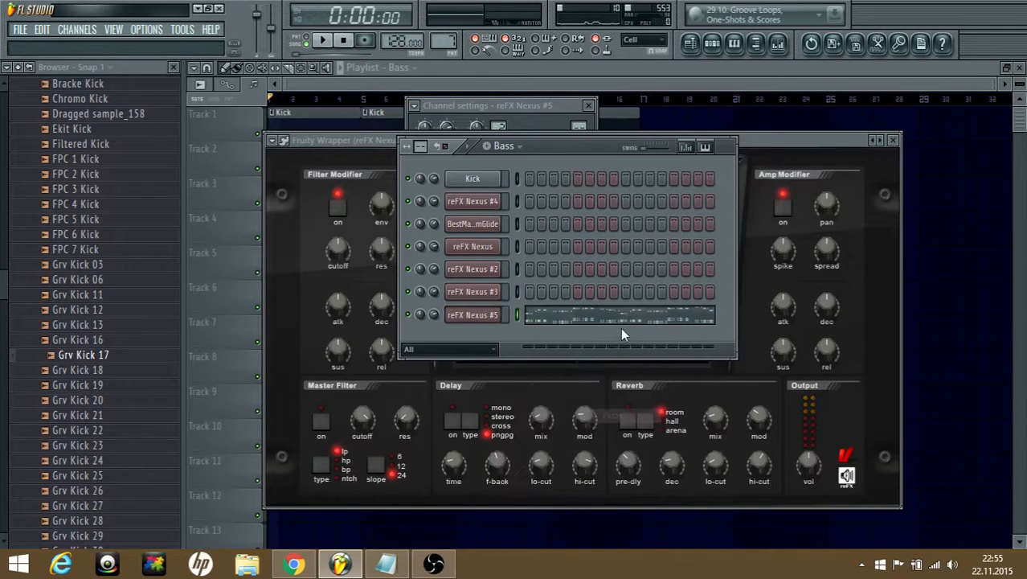
- Audition the reFX Nexus #5 notes in pattern mode and delete the high melody line from C#6 upward
left_click(624, 321)
scroll(514, 321, "down", 3)
left_click(299, 45)
key("space")
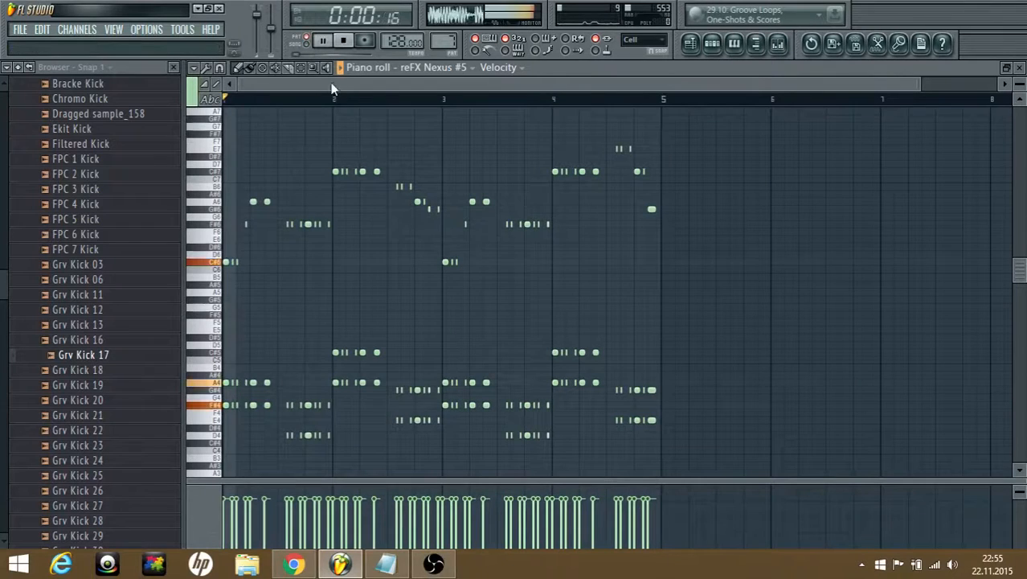
key("space")
left_click(302, 69)
left_click_drag(739, 325, 224, 106)
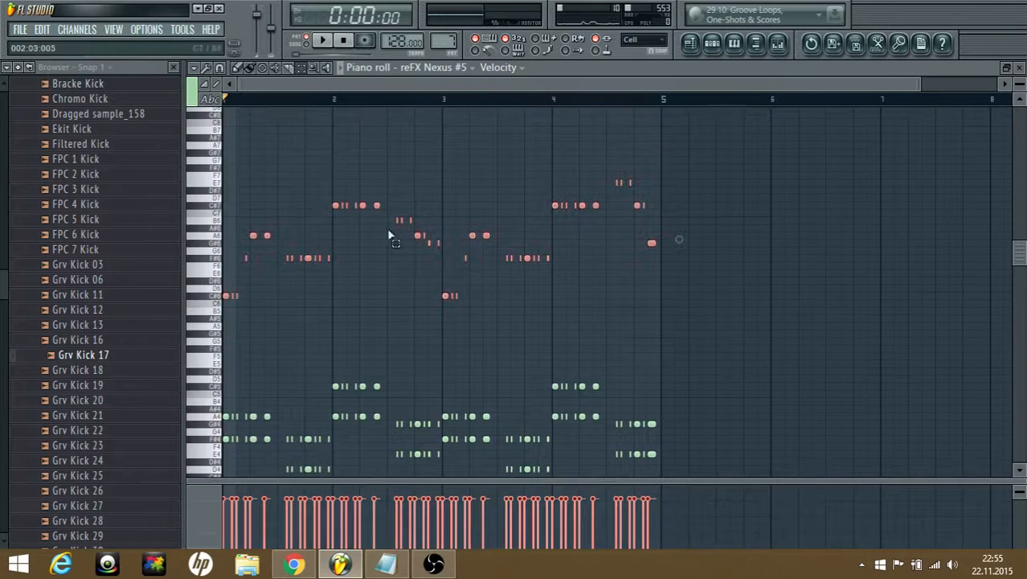
key("Delete")
- Delete the upper note row of every remaining two-note chord across the four bars, keeping only the lowest notes
scroll(504, 326, "down", 4)
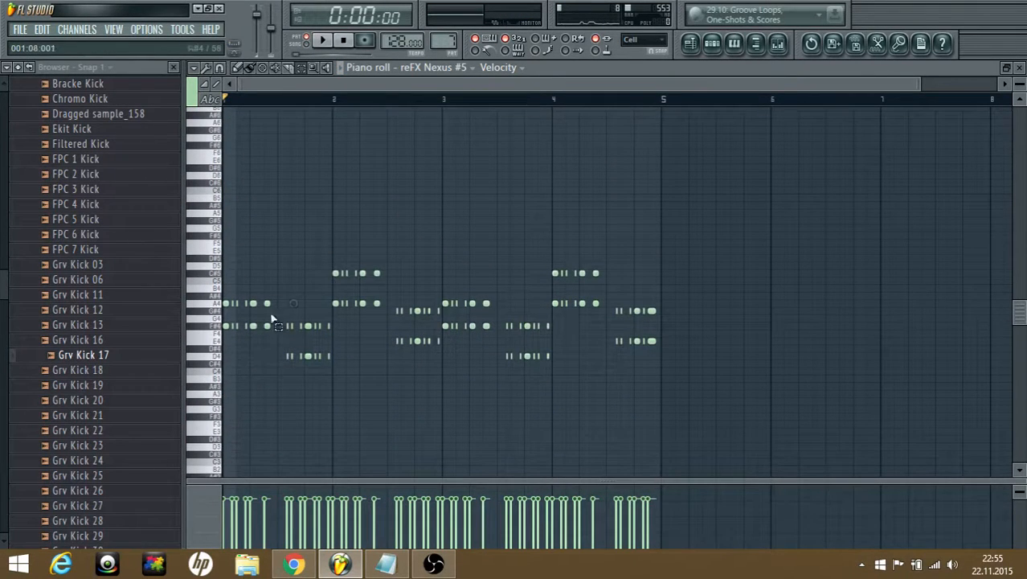
left_click_drag(271, 315, 205, 296)
key("Delete")
left_click_drag(319, 263, 381, 282)
key("Delete")
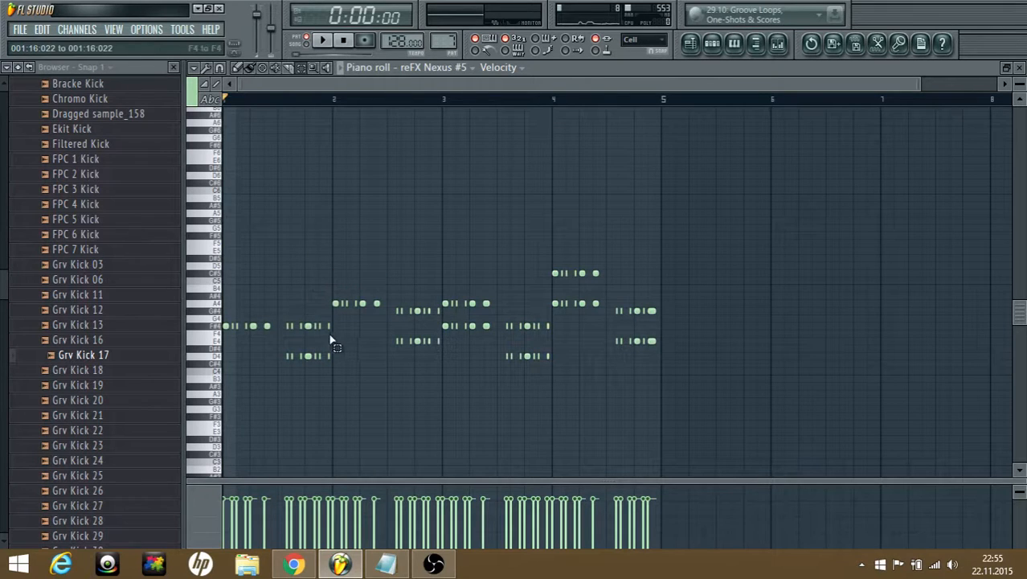
left_click_drag(330, 334, 282, 323)
key("Delete")
left_click_drag(384, 318, 634, 259)
key("Delete")
key("Delete")
key("Delete")
key("Delete")
left_click_drag(612, 331, 659, 305)
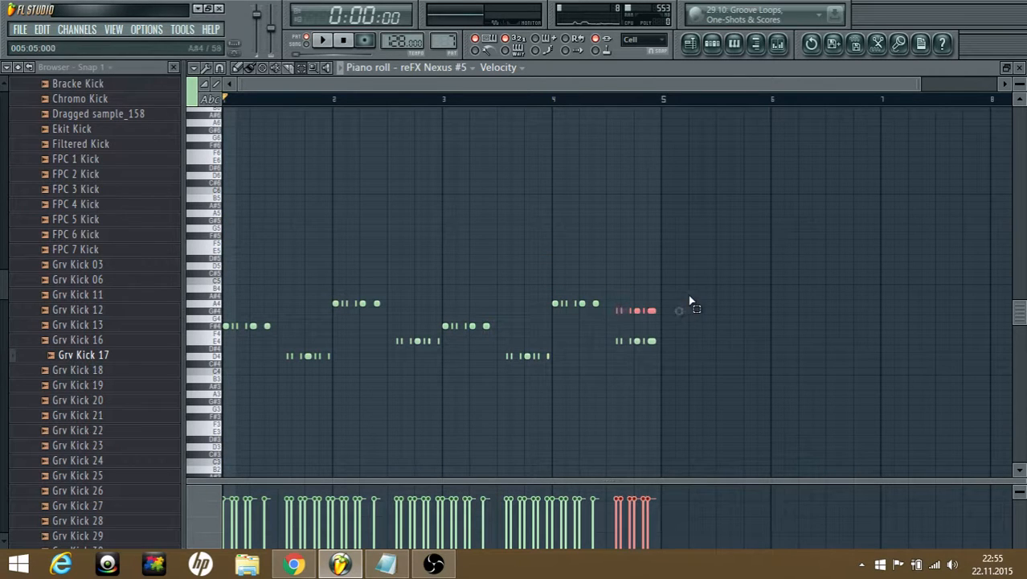
key("Delete")
- Play back the Bass pattern and open the reFX Nexus #5 instrument
key("space")
left_click(712, 45)
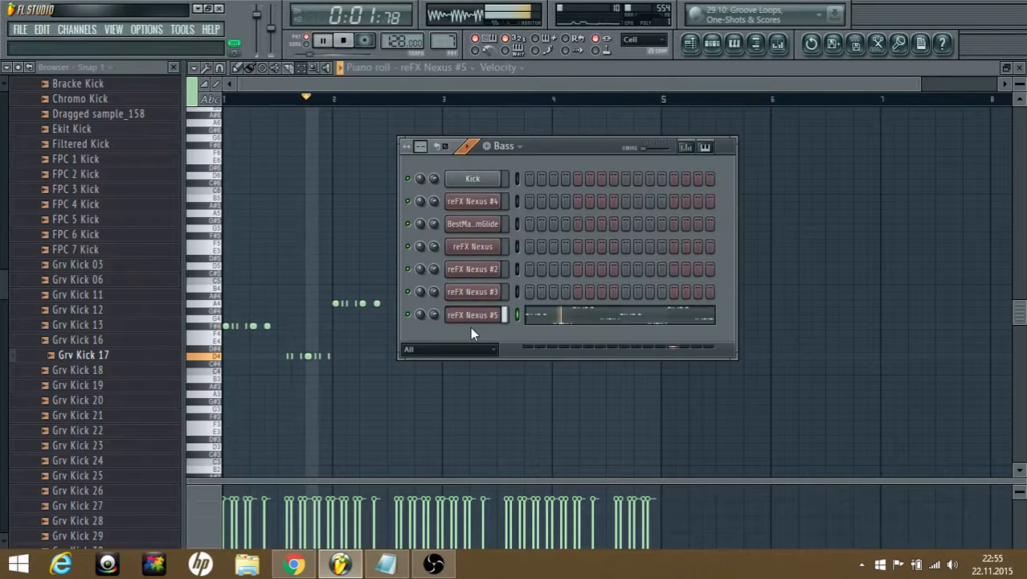
left_click(478, 315)
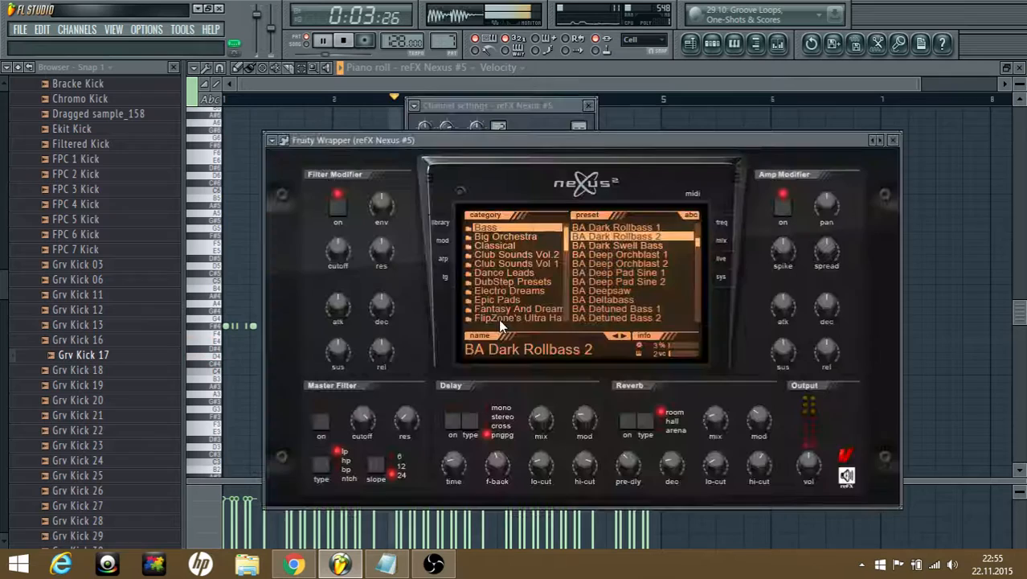
key("space")
- Route the reFX Nexus #5 channel to mixer track Insert 10
double_click(579, 128)
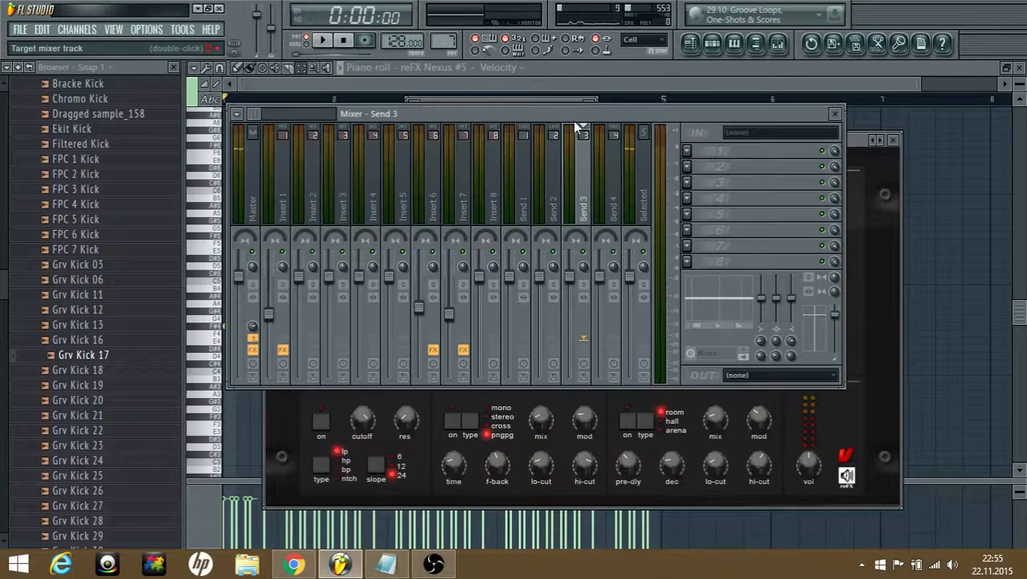
mouse_move(566, 113)
left_mouse_down()
mouse_move(566, 139)
mouse_move(579, 111)
left_mouse_up()
left_click(571, 114)
- Add Fruity Parametric EQ 2 in the first effect slot of Insert 10 and pull band 1 down to -18 dB at 30 Hz
left_click(688, 178)
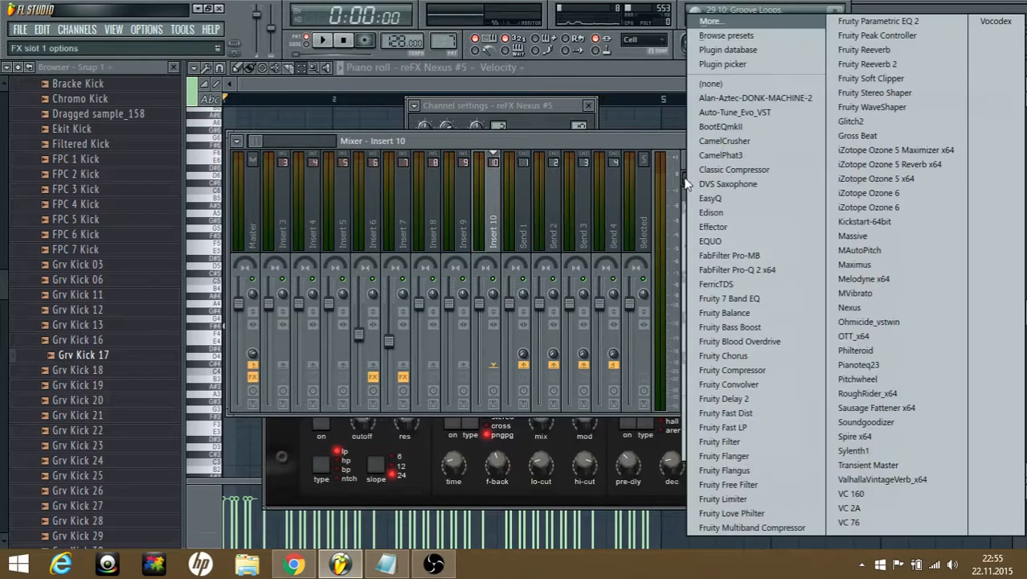
left_click(852, 18)
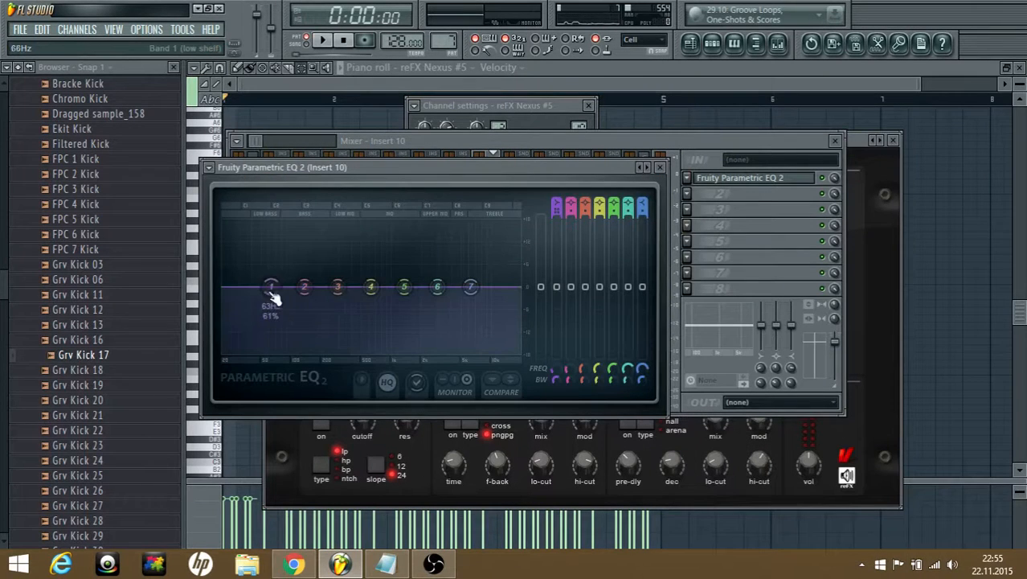
left_click_drag(224, 348, 240, 350)
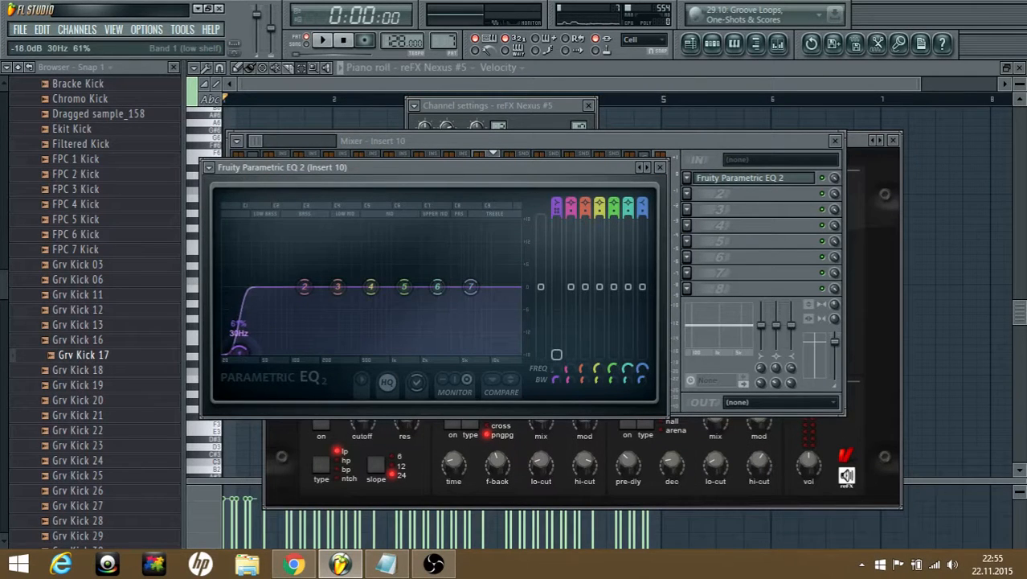
- Pull band 7 down at the high-frequency end of the Insert 10 EQ and raise band 2 slightly in the low range
key("space")
left_click_drag(470, 286, 520, 354)
left_click_drag(304, 287, 275, 275)
key("space")
- Add Soundgoodizer in the second effect slot of Insert 10 and lower its amount with preset A while playing the bass
left_click(686, 194)
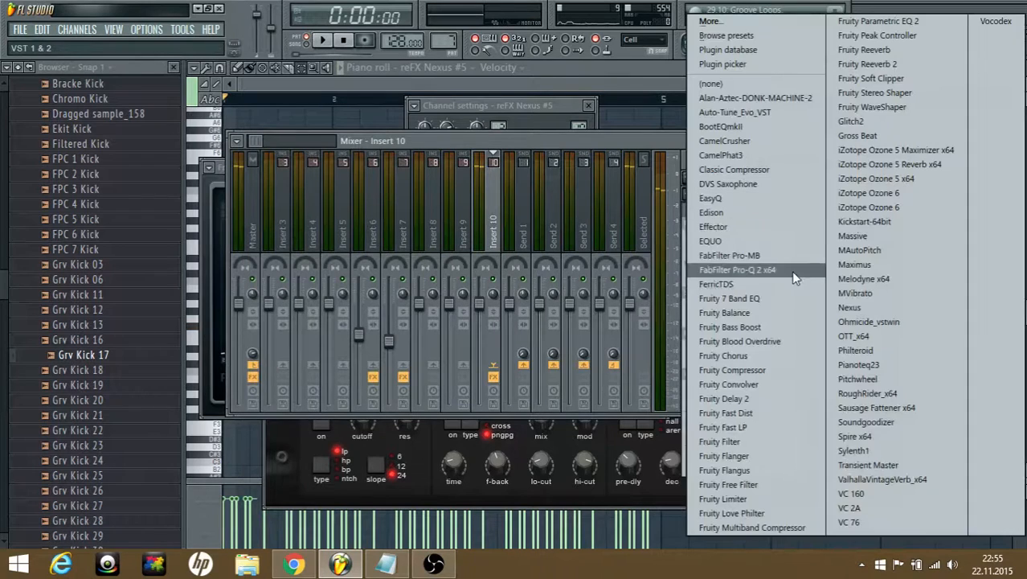
left_click(866, 421)
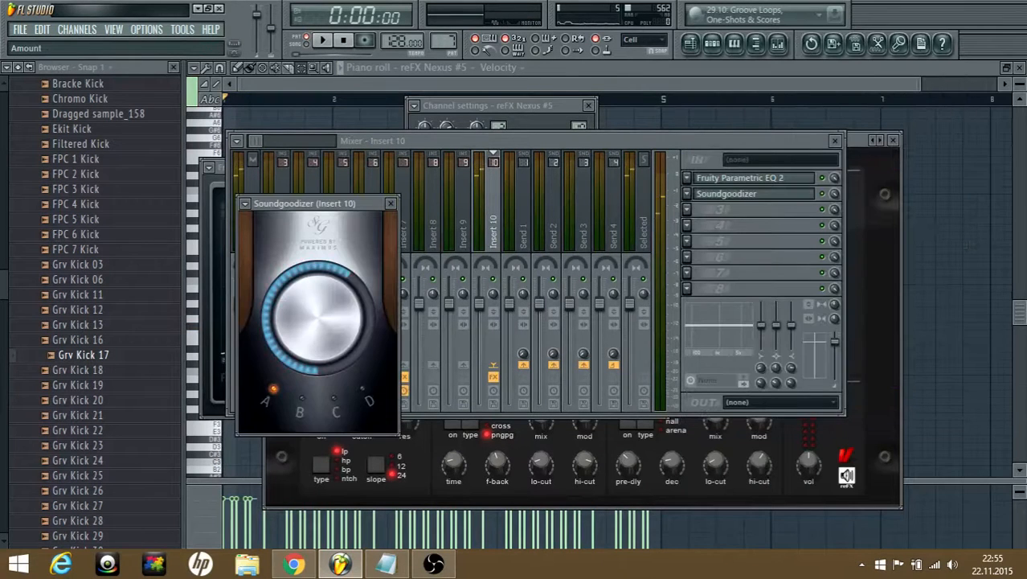
left_click_drag(326, 199, 460, 114)
key("space")
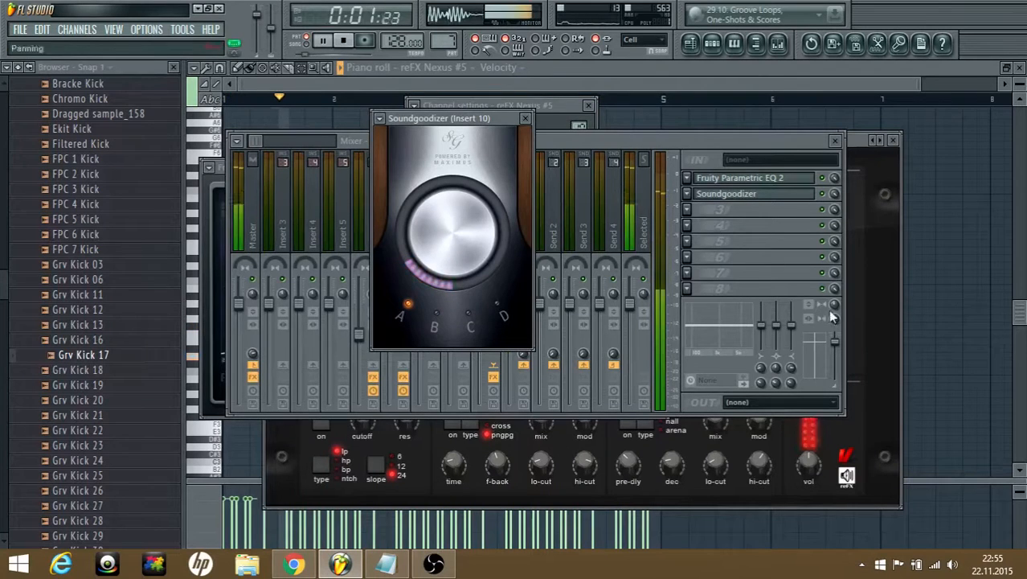
left_click(713, 224)
key("space")
- Add Classic Compressor in the third effect slot of Insert 10 and adjust its output level slightly
left_click(687, 225)
left_click(769, 171)
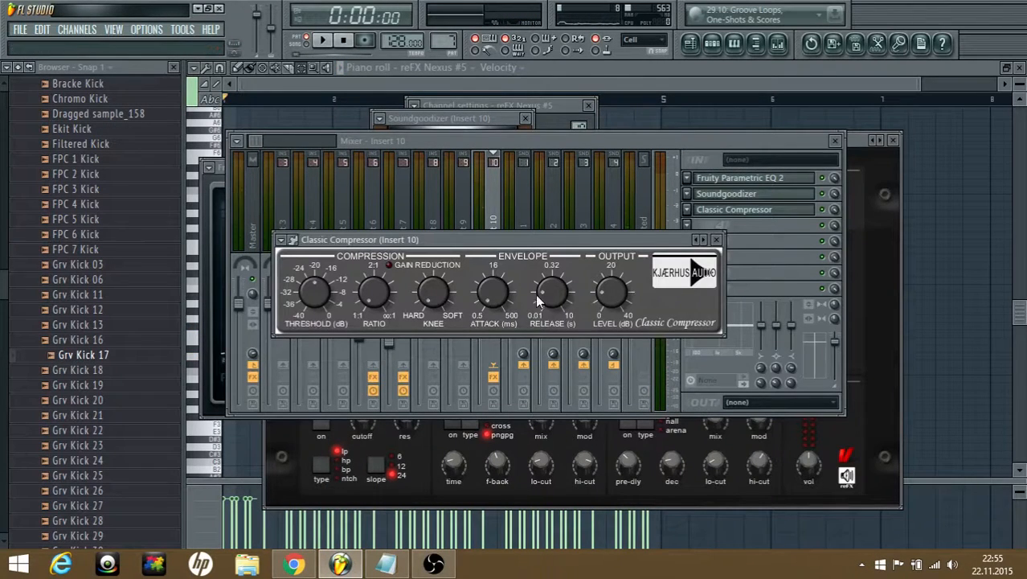
key("space")
left_click_drag(609, 298, 616, 287)
left_click(762, 261)
key("space")
- Lower the Insert 10 volume fader to well below its default level and check it in playback
left_click_drag(479, 304, 479, 362)
key("space")
key("space")
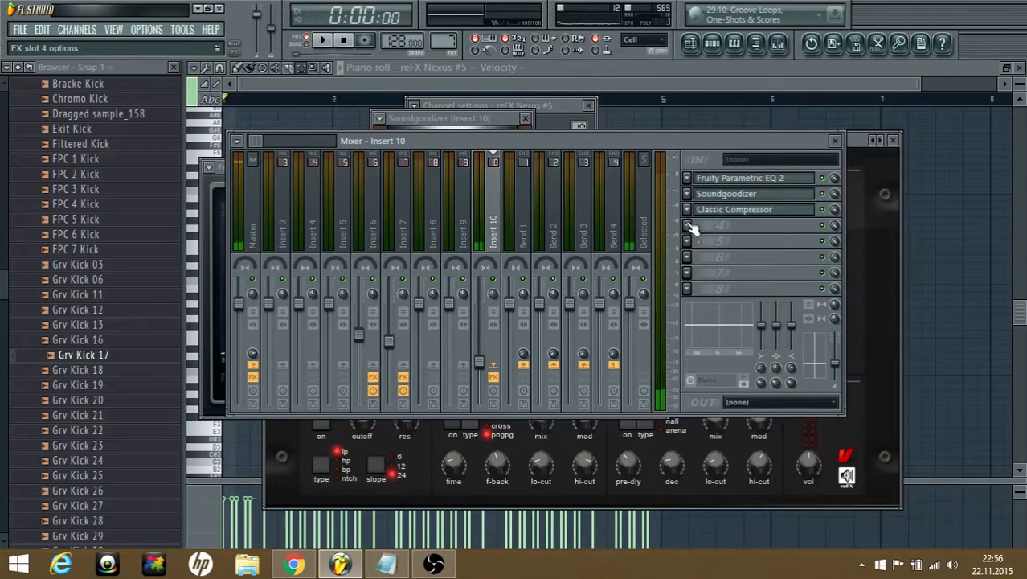
- Add a second Fruity Parametric EQ 2 in slot 4 of Insert 10 and pull band 1 down at the low end
left_click(691, 224)
left_click(880, 21)
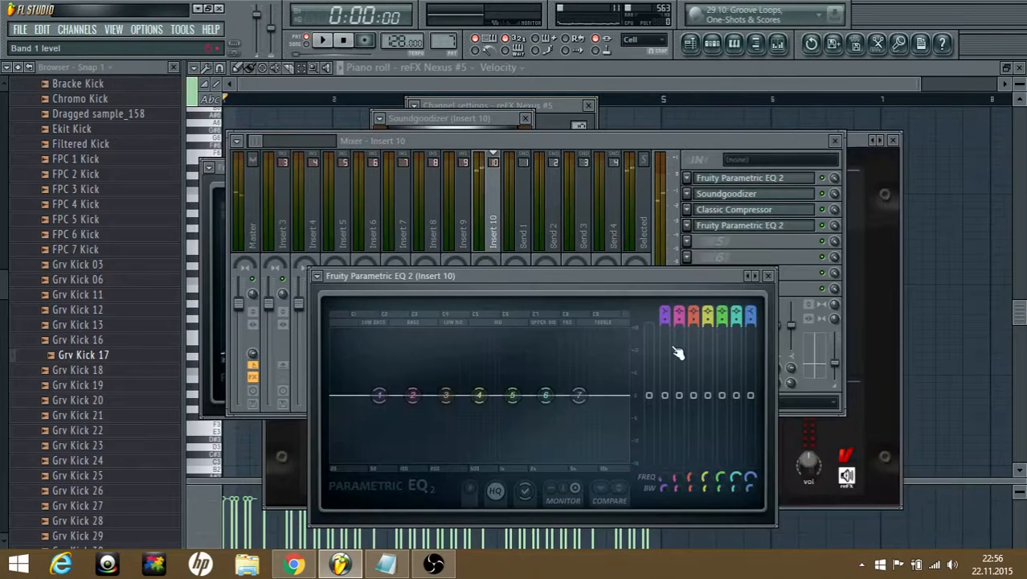
left_click_drag(379, 394, 346, 458)
key("space")
left_click(765, 248)
key("space")
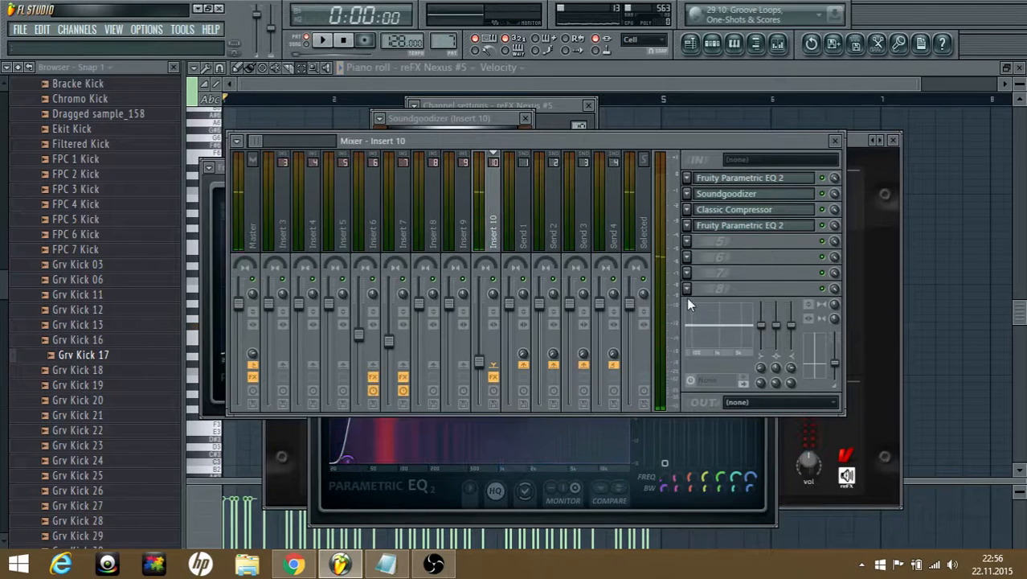
- Add Kickstart in slot 8 of Insert 10 with the third curve shape and a 90% mix, and audition the sidechain
left_click(685, 291)
left_click(860, 222)
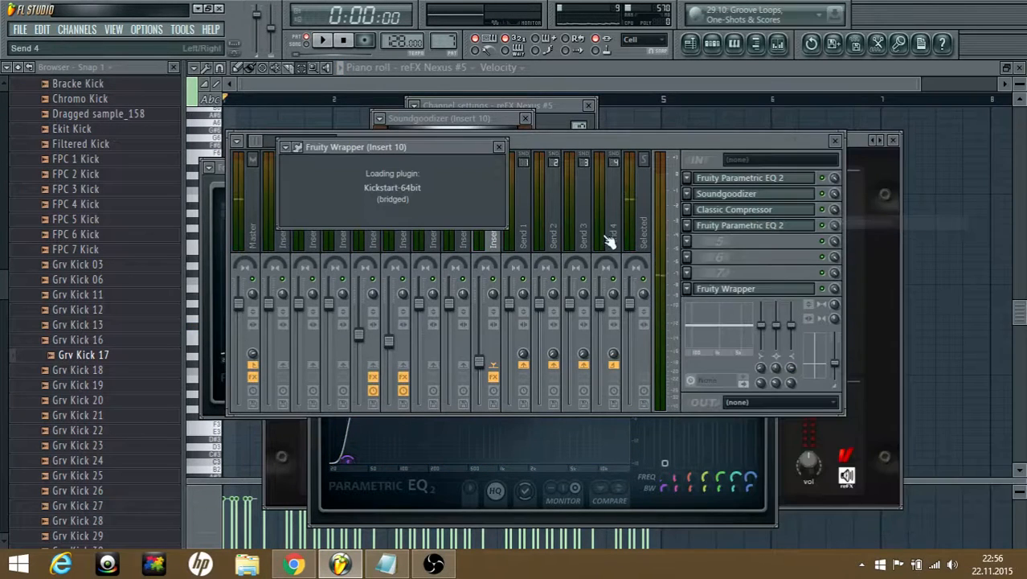
left_click(531, 339)
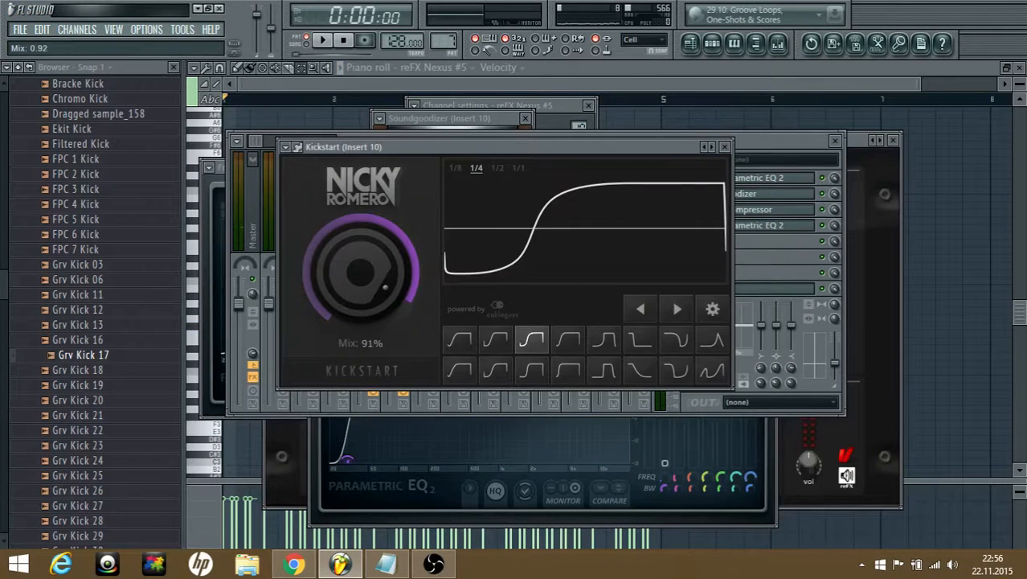
left_click(324, 40)
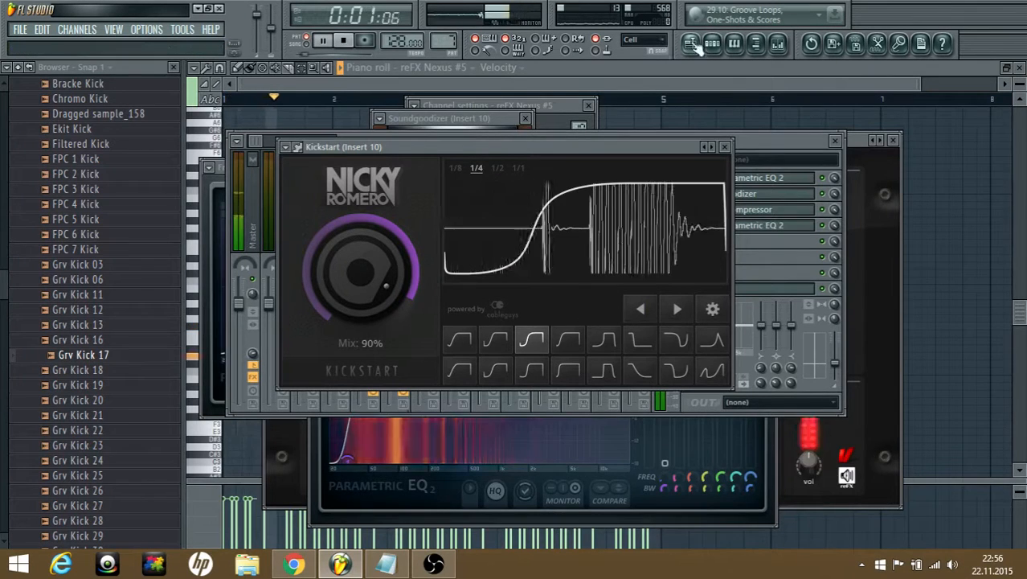
- Place four consecutive Bass clips on playlist track 7, starting at bar 1 and ending at bar 17
left_click(692, 44)
key("space")
left_click_drag(372, 332, 279, 331)
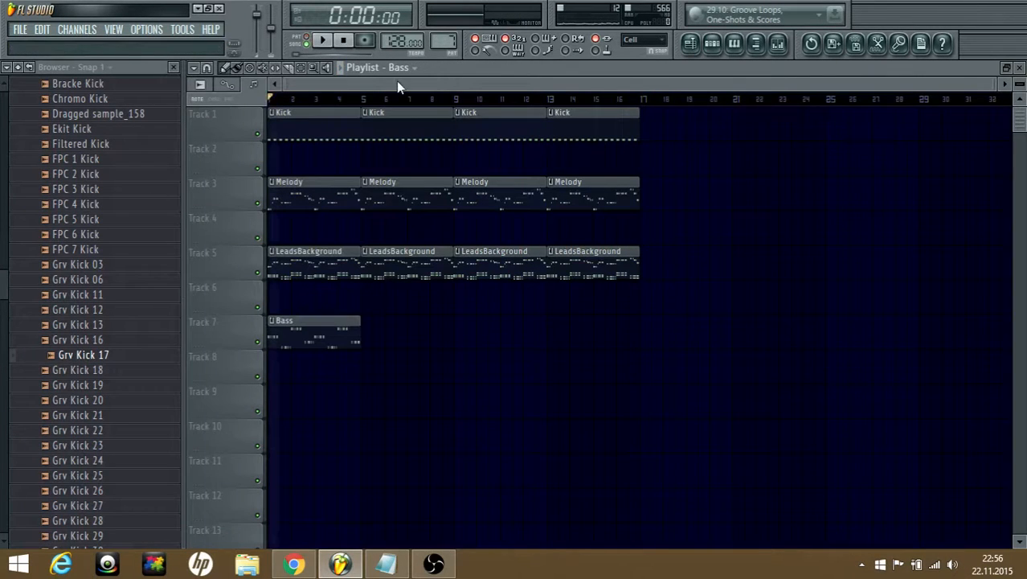
key("space")
left_click(391, 334)
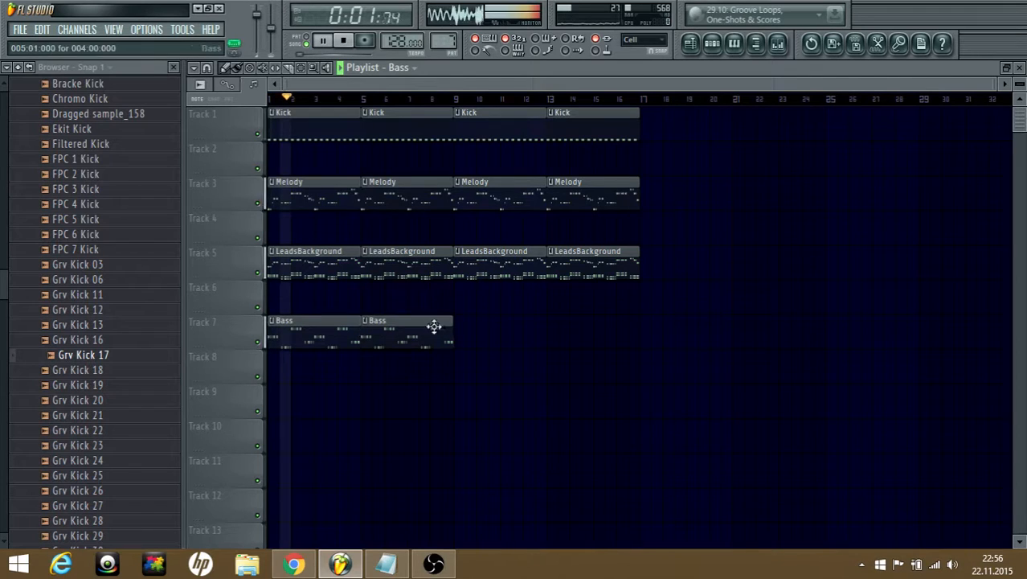
left_click(477, 331)
left_click(554, 327)
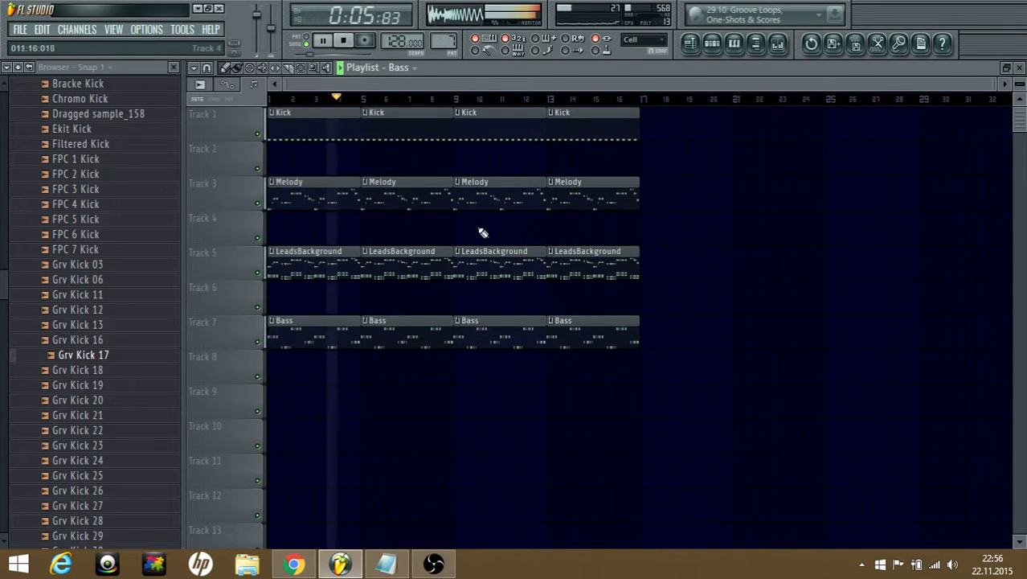
- Play back the arrangement to check how the bass sits with the kick, melody and background leads
scroll(447, 274, "up", 4)
scroll(442, 285, "down", 4)
scroll(399, 298, "up", 2)
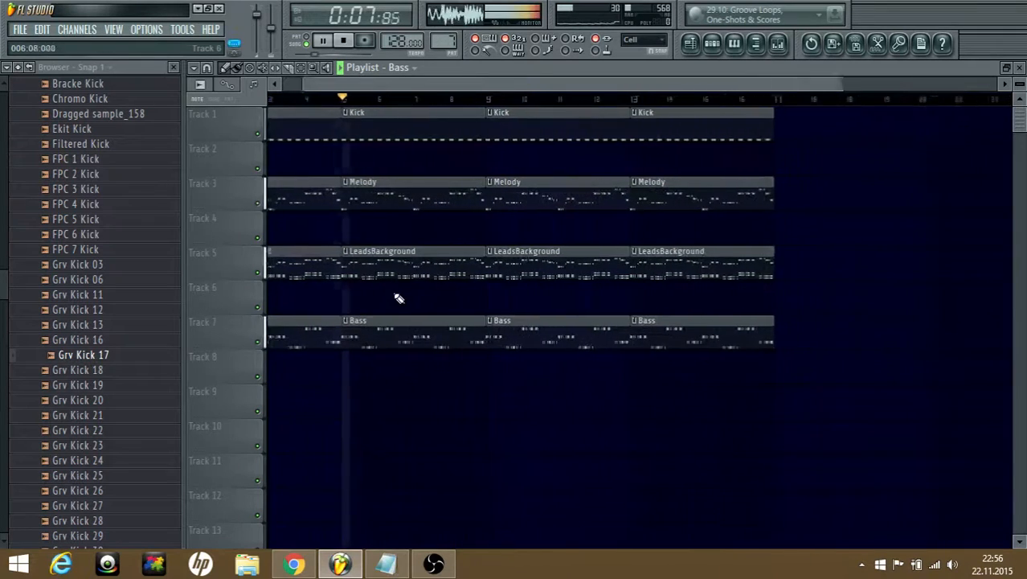
scroll(316, 299, "down", 2)
scroll(313, 294, "up", 2)
scroll(317, 298, "down", 2)
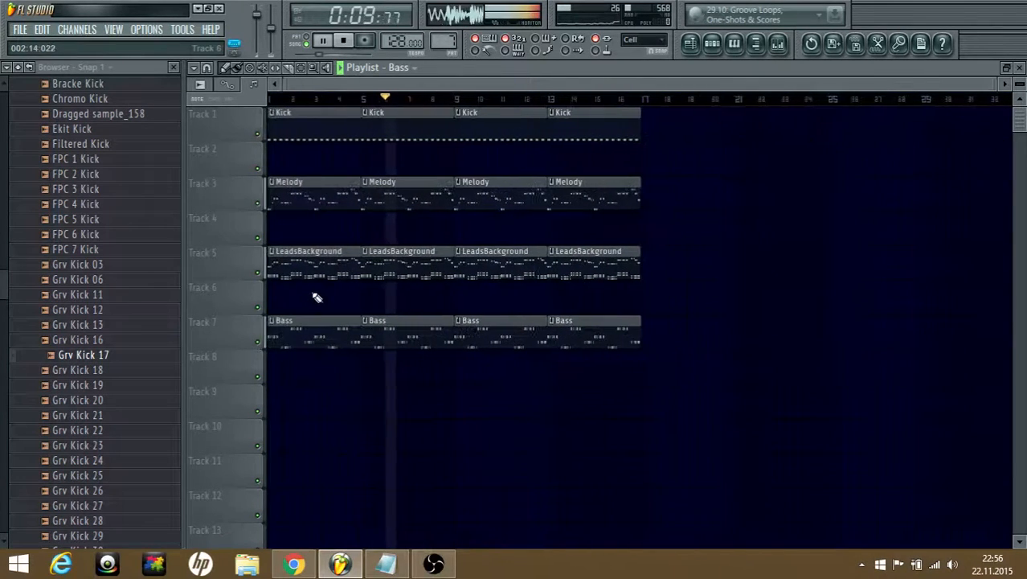
left_click(17, 68)
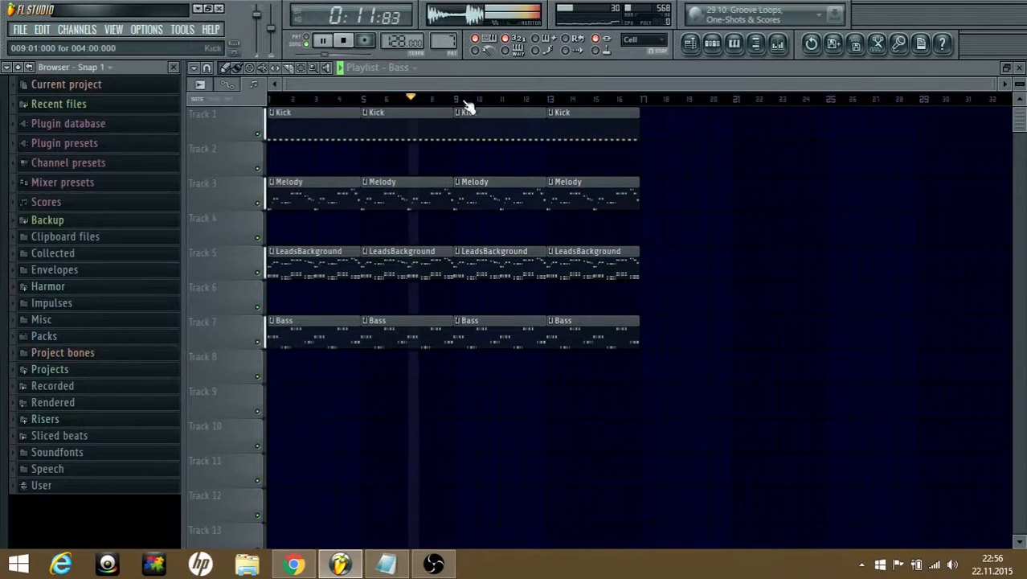
scroll(258, 314, "up", 2)
scroll(565, 308, "down", 2)
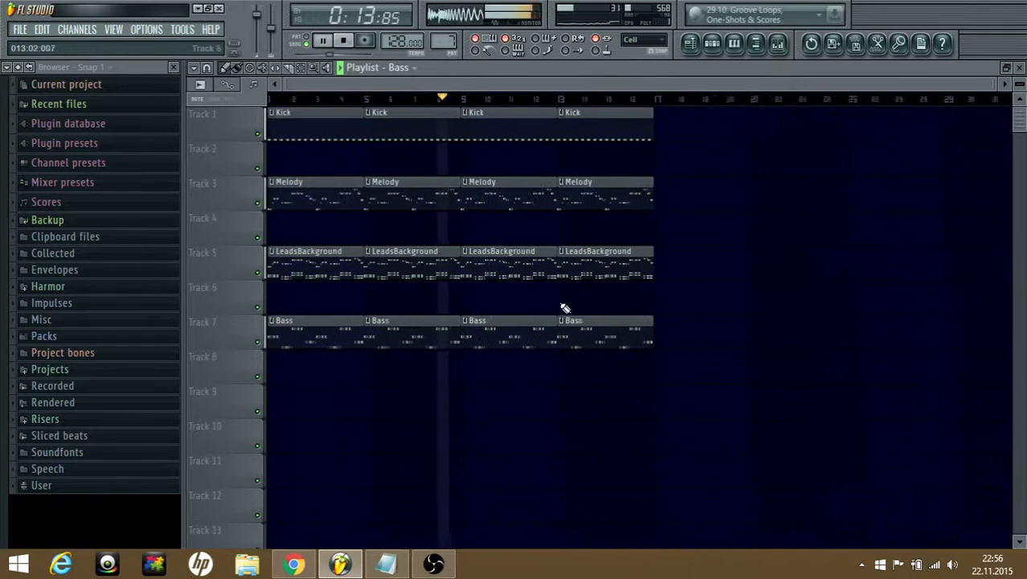
key("space")
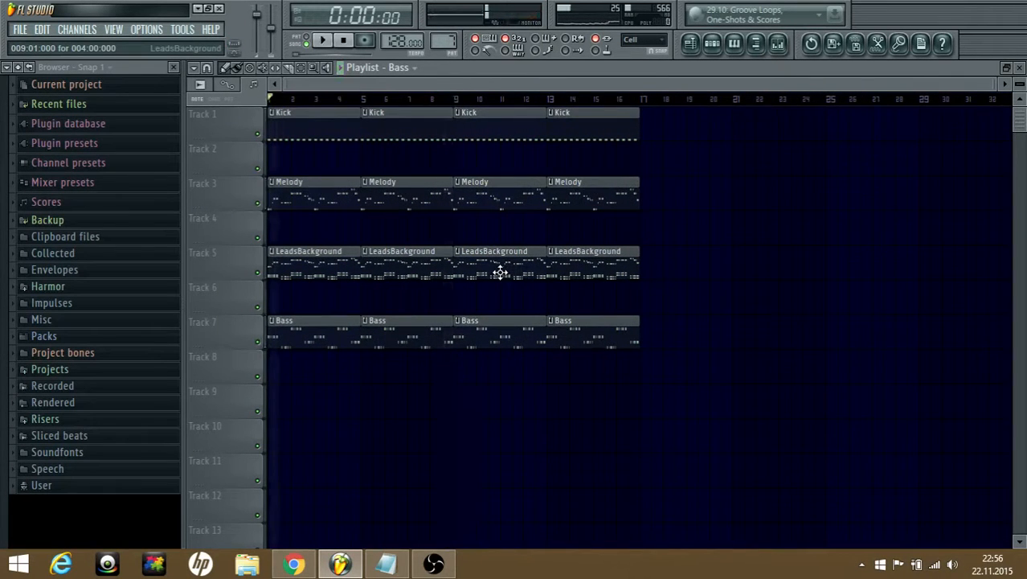
- Make Kick the active pattern in the step sequencer and return to the playlist
left_click(712, 44)
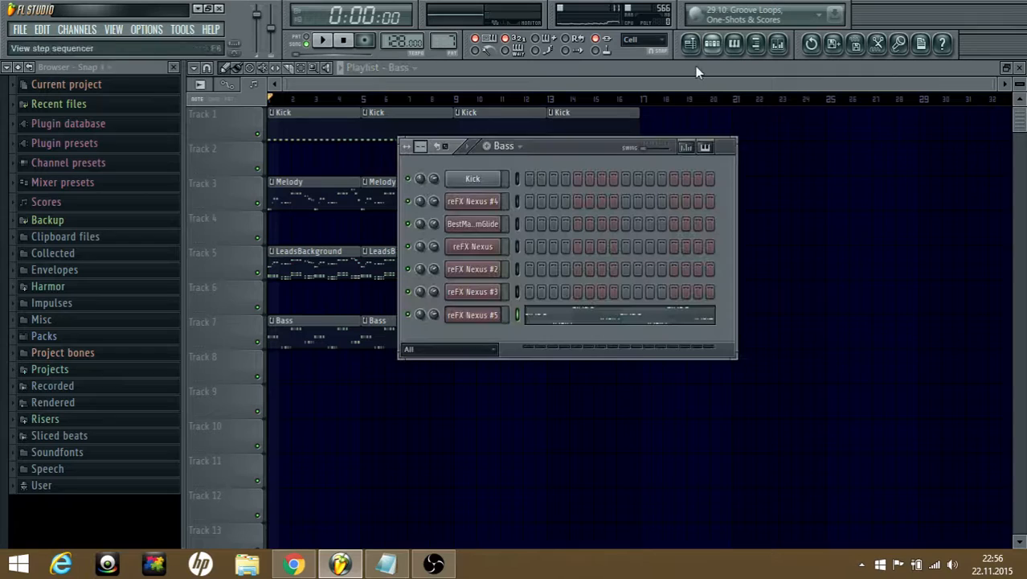
left_click(496, 147)
left_click(584, 132)
left_click(511, 150)
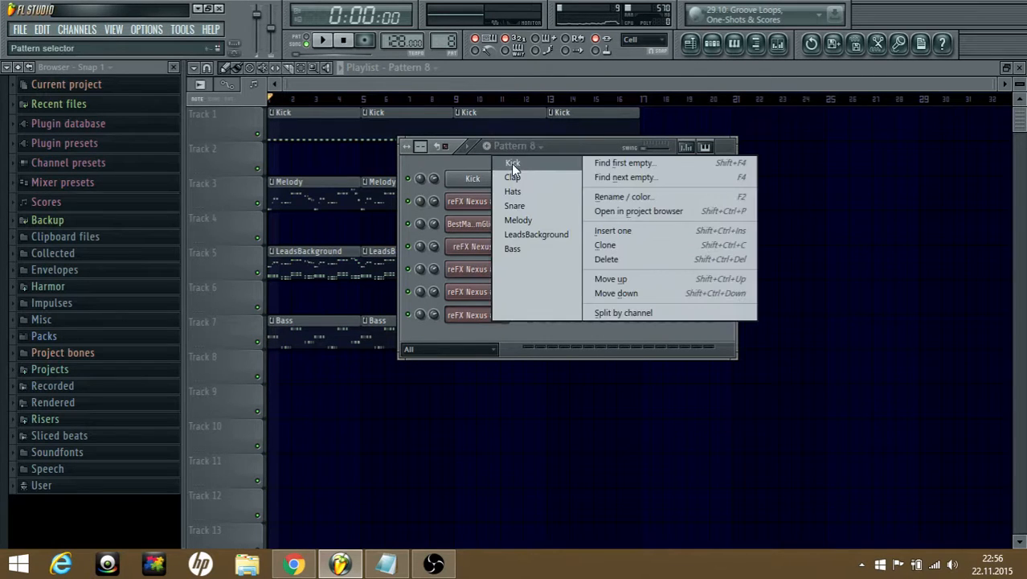
left_click(511, 162)
left_click(543, 72)
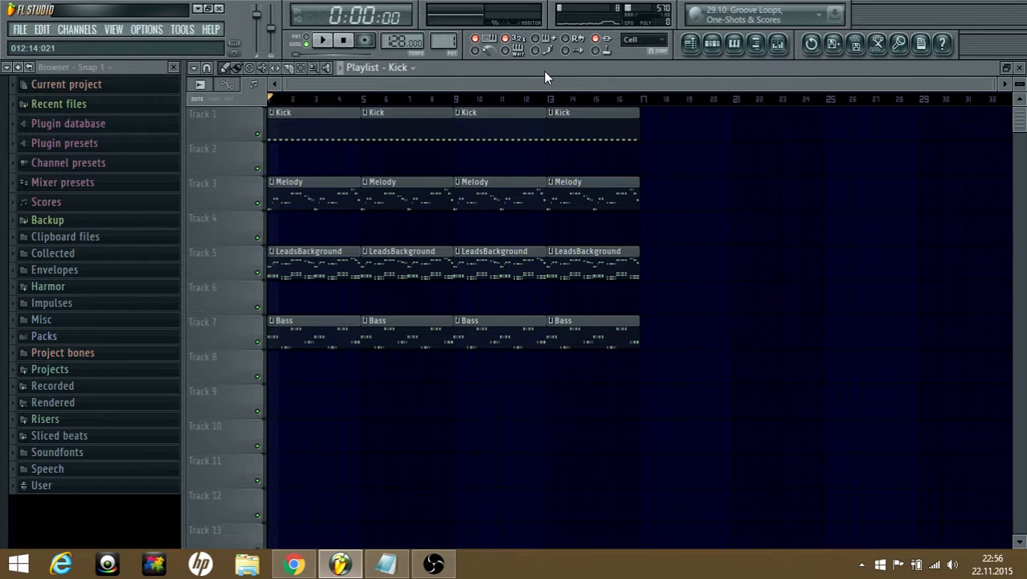
scroll(273, 191, "up", 6)
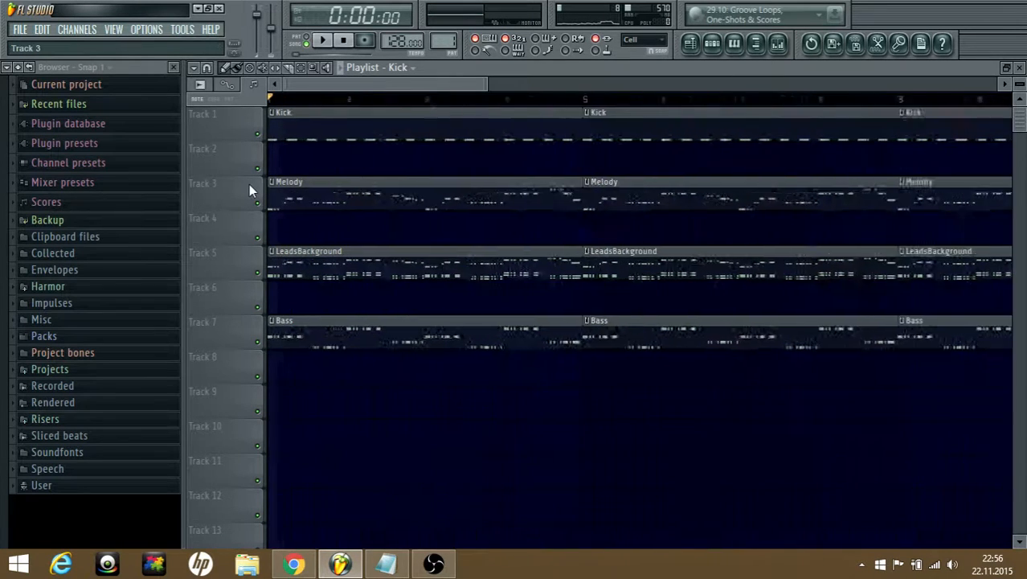
scroll(251, 184, "down", 5)
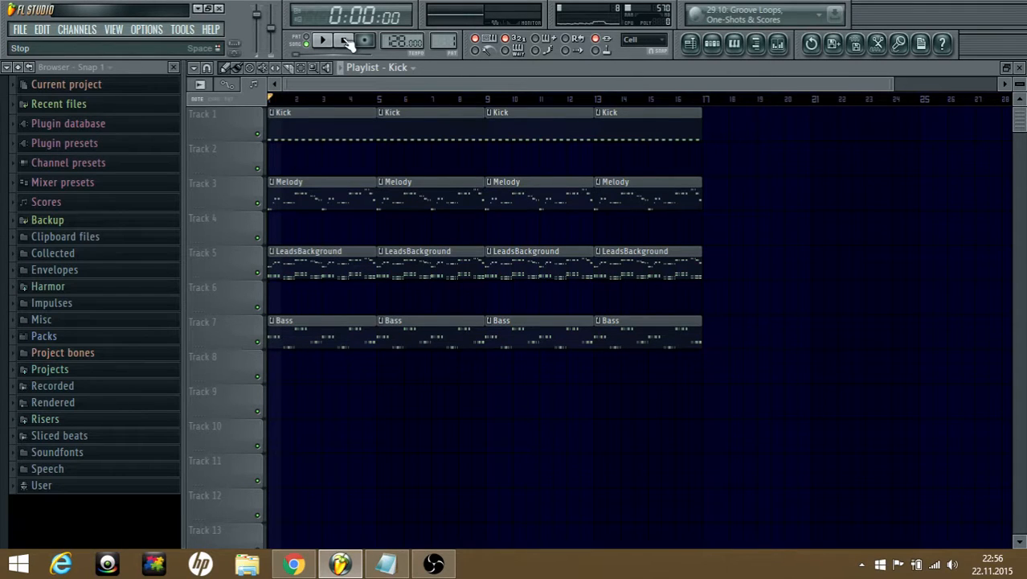
- Start a new project without saving the current one and show its step sequencer
left_click(19, 32)
left_click(35, 46)
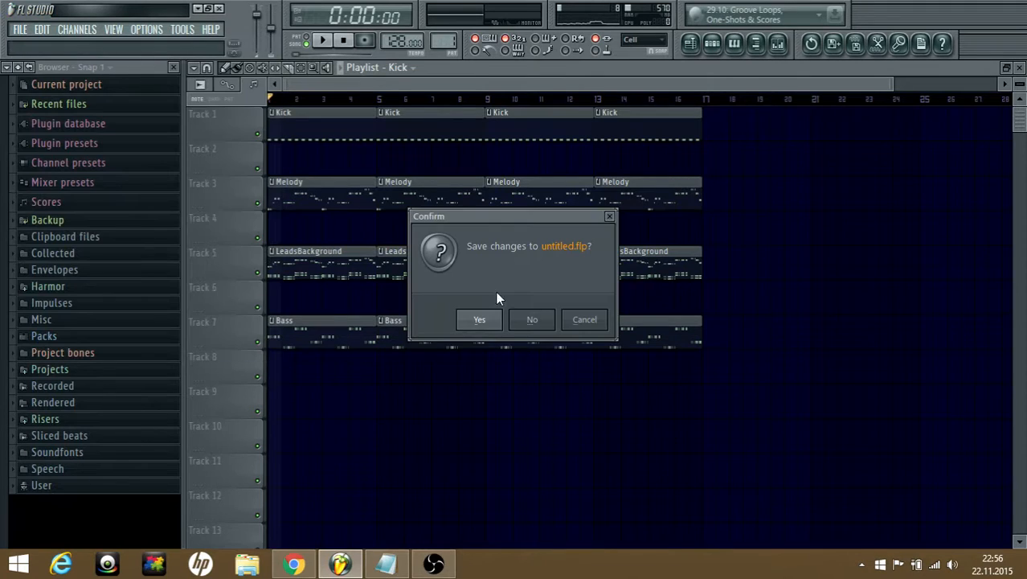
left_click(536, 320)
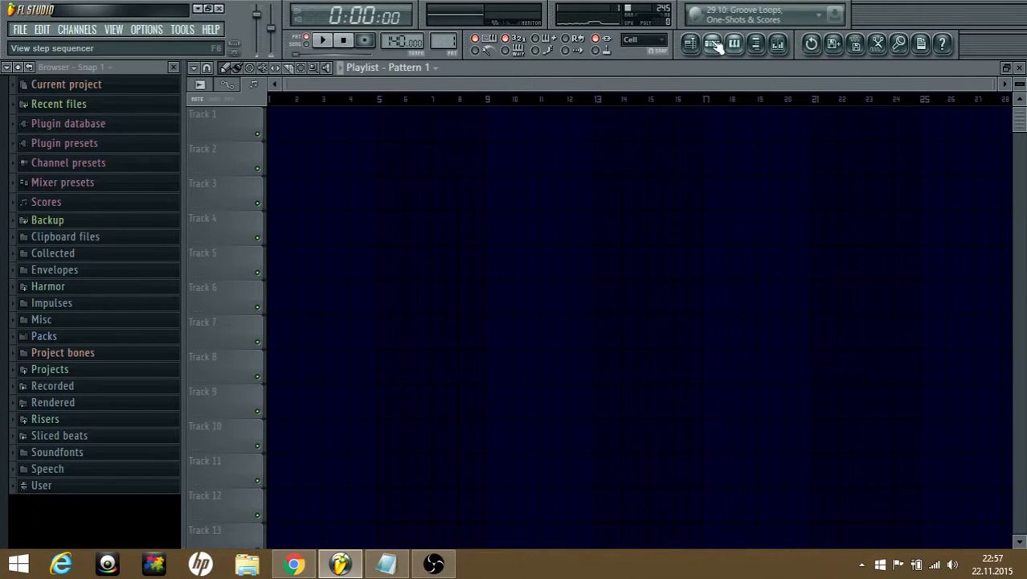
left_click(713, 46)
right_click(480, 182)
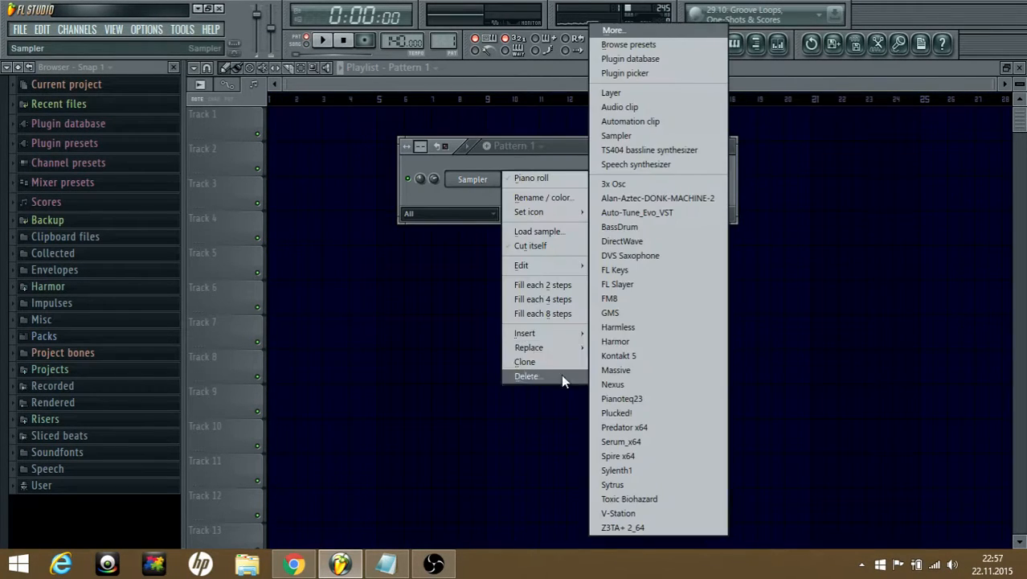
left_click(460, 200)
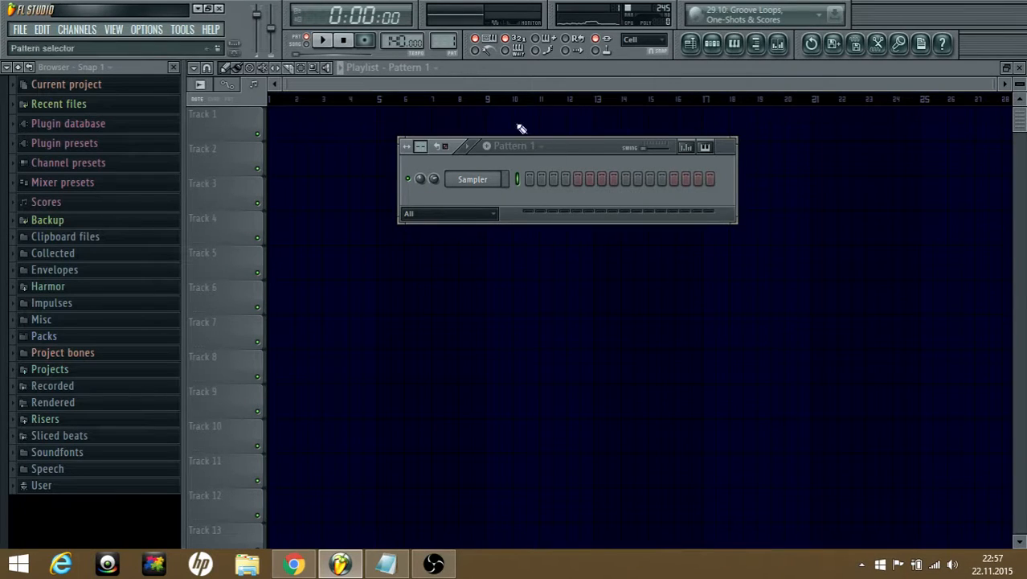
- Open the BMRMBHOS_Kicks folder in the user samples, under Melbounce N Melbourne and Melbounce One-Shots
left_click(50, 486)
scroll(60, 480, "down", 3)
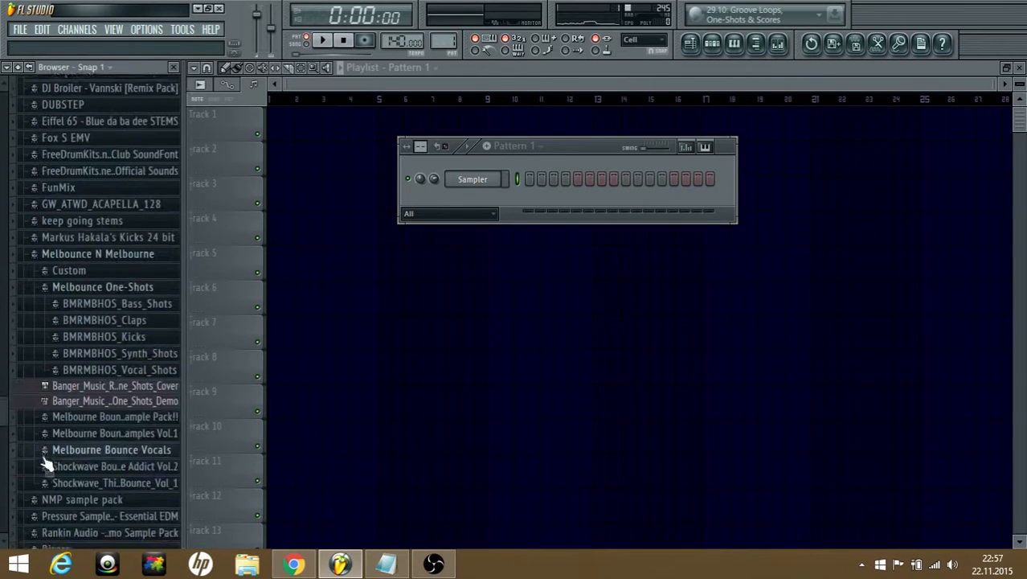
scroll(65, 455, "up", 6)
scroll(60, 466, "down", 2)
scroll(60, 467, "down", 7)
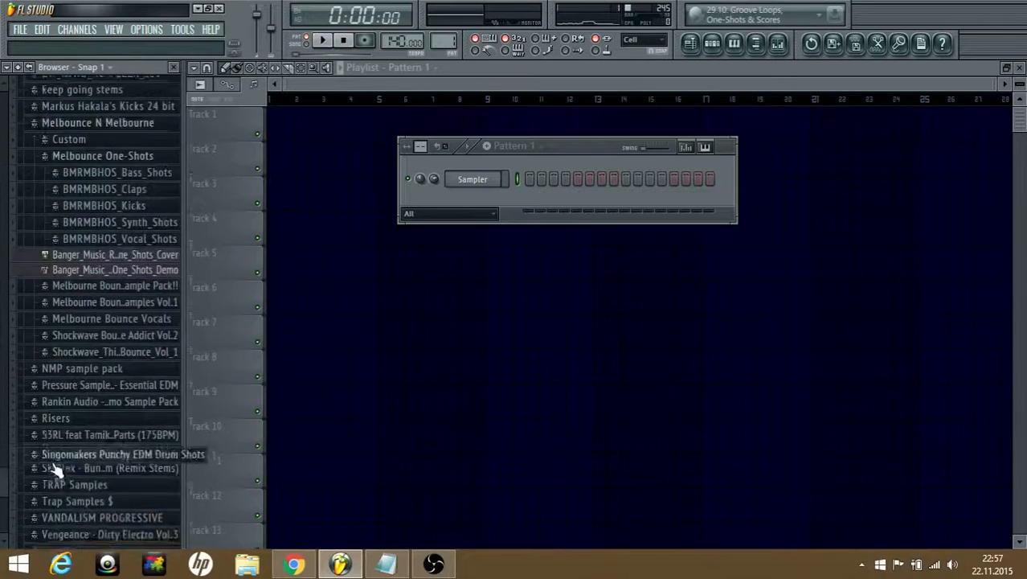
scroll(24, 465, "up", 6)
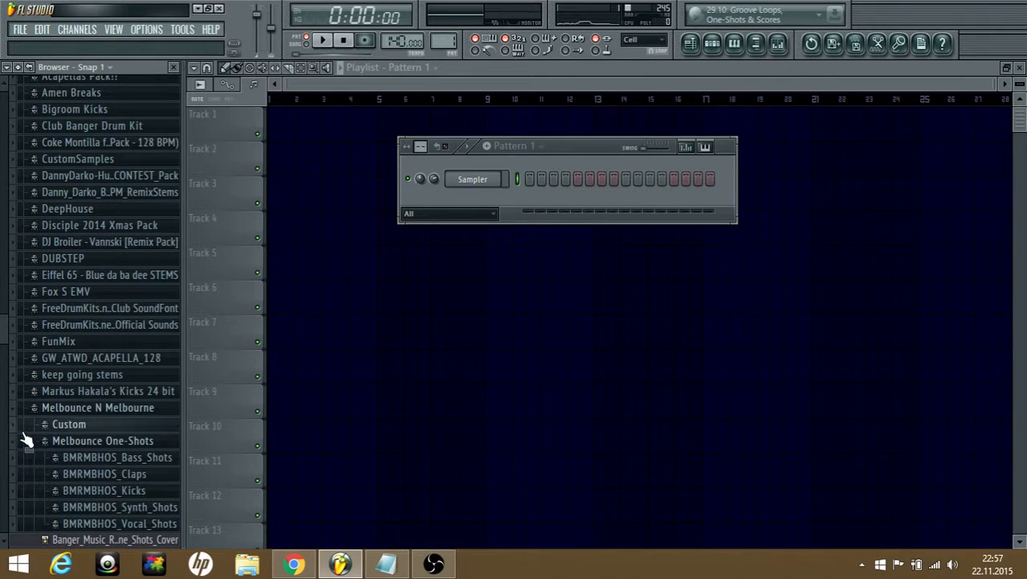
scroll(25, 450, "up", 5)
scroll(94, 408, "up", 1)
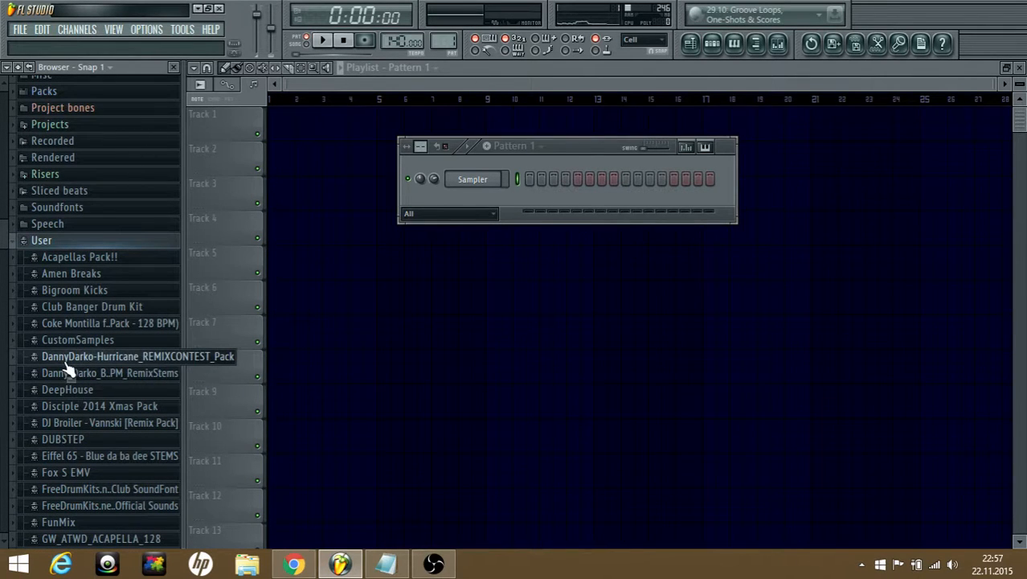
scroll(46, 357, "down", 16)
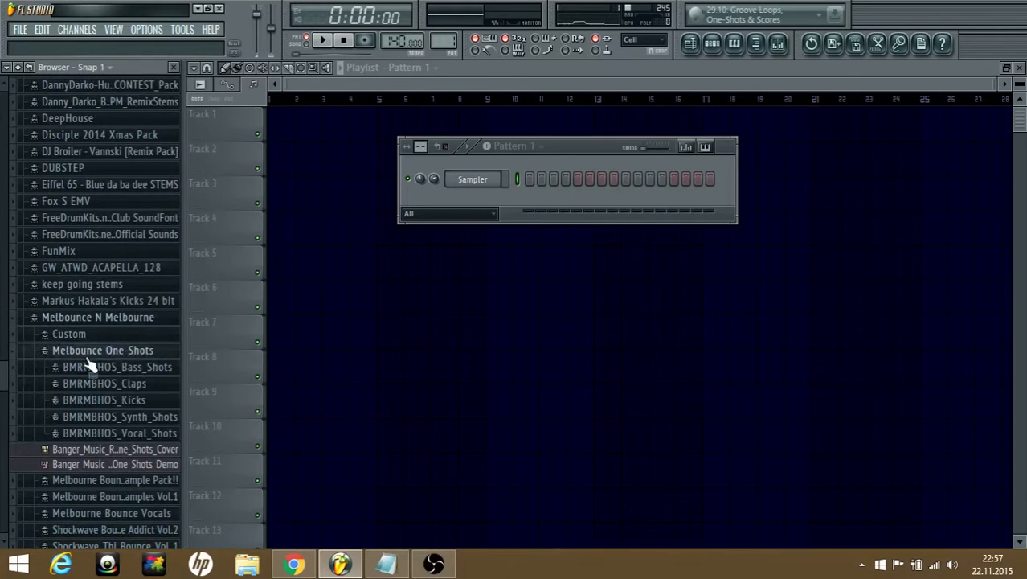
left_click(135, 402)
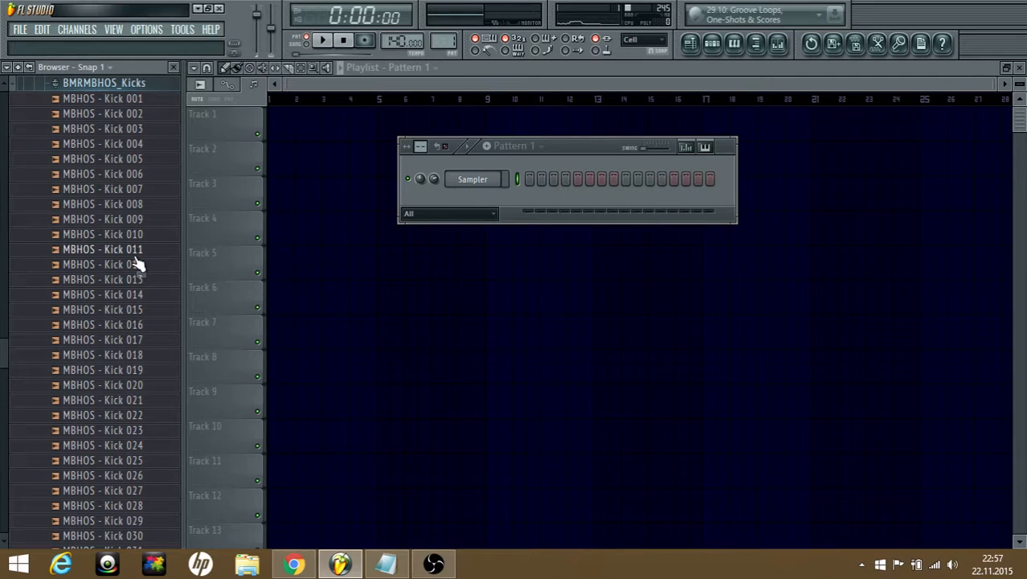
- Load MBHOS - Kick 011 into the Sampler channel and rename the channel Kick
left_click_drag(143, 256, 473, 179)
right_click(473, 182)
left_click(541, 200)
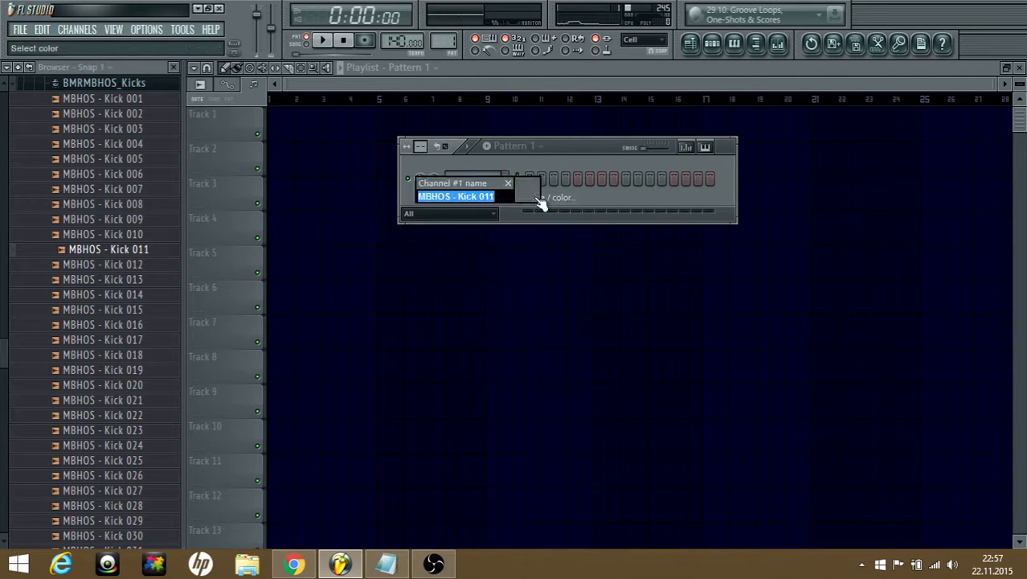
type("Kick")
key("Return")
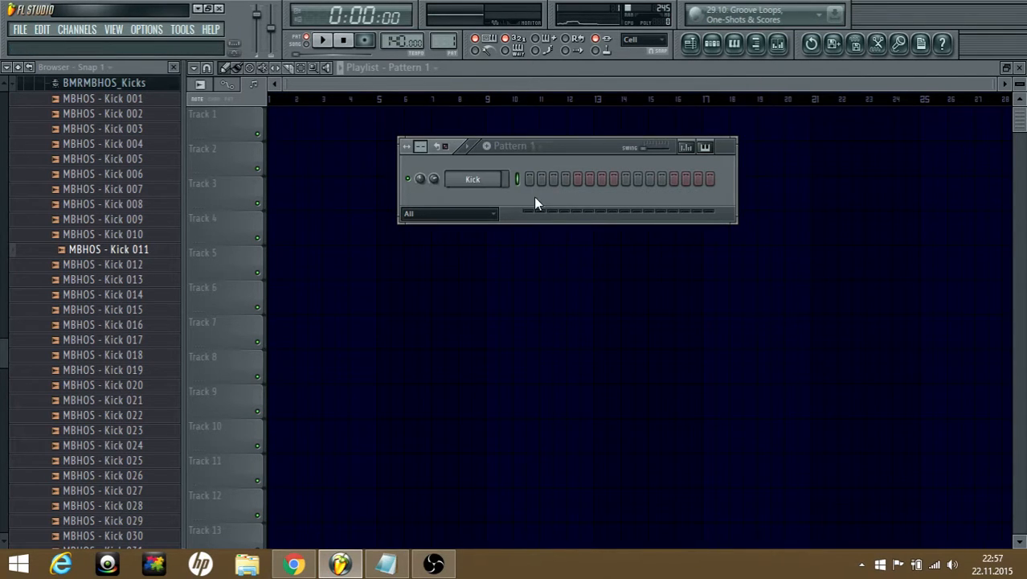
- Open the Kick channel's piano roll and place short C5 notes on the four beats of bar 1
left_click(486, 180)
left_click(611, 195)
right_click(481, 179)
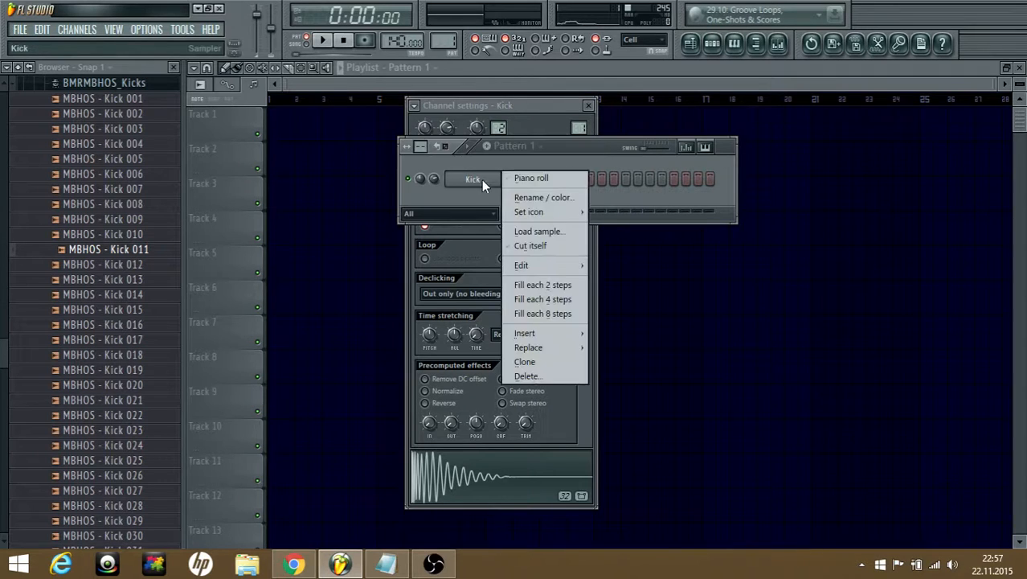
left_click(527, 174)
left_click(228, 293)
scroll(184, 310, "up", 8)
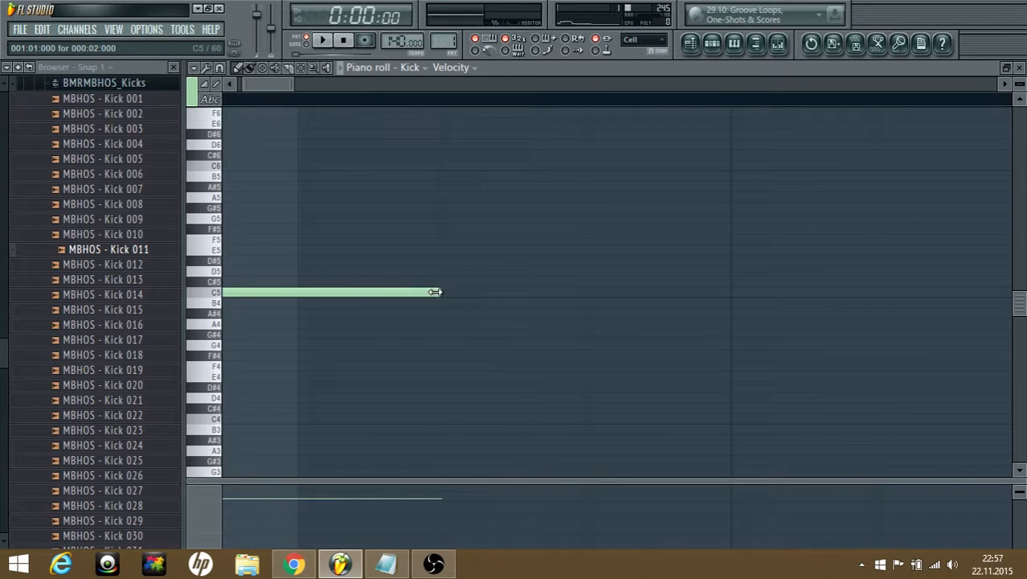
left_click_drag(434, 292, 373, 294)
scroll(344, 339, "down", 6)
left_click(301, 301)
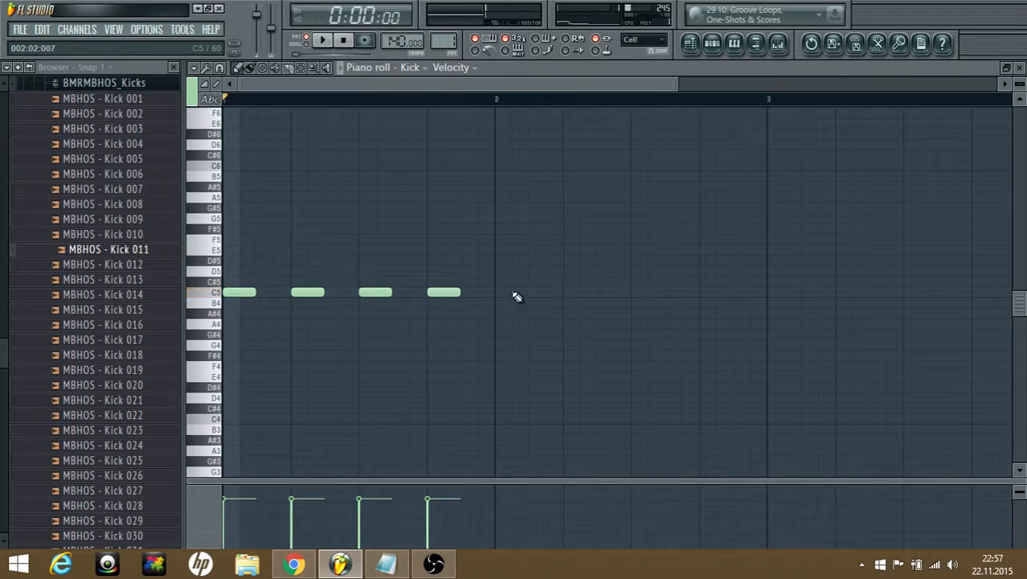
- Continue the short C5 kick notes on every beat through bars 2, 3 and 4
left_click(515, 294)
left_click(576, 290)
left_click(718, 291)
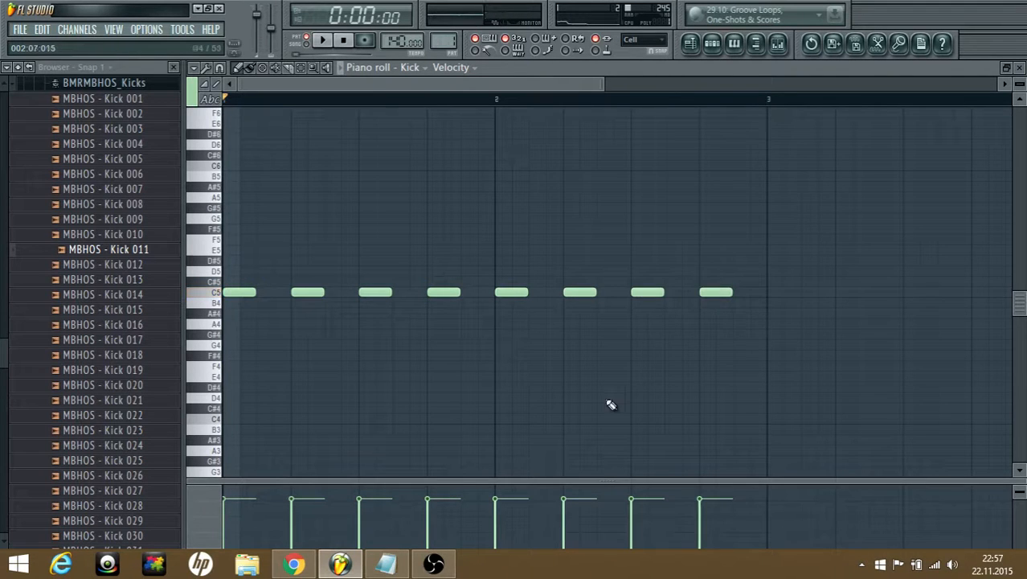
scroll(562, 394, "down", 4)
scroll(483, 298, "down", 1)
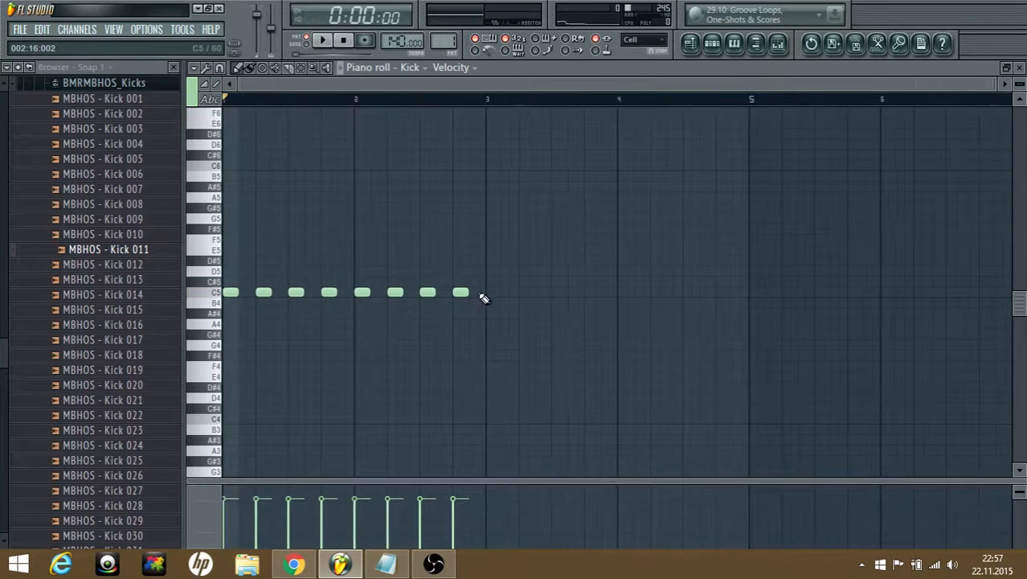
left_click(492, 293)
left_click(525, 292)
left_click(558, 291)
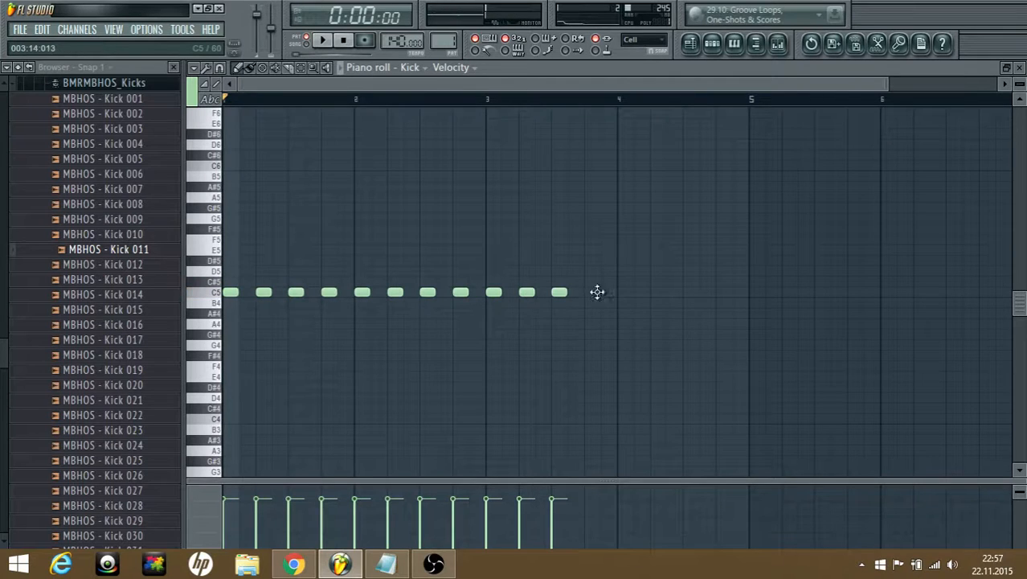
left_click(658, 292)
left_click(691, 292)
left_click(720, 291)
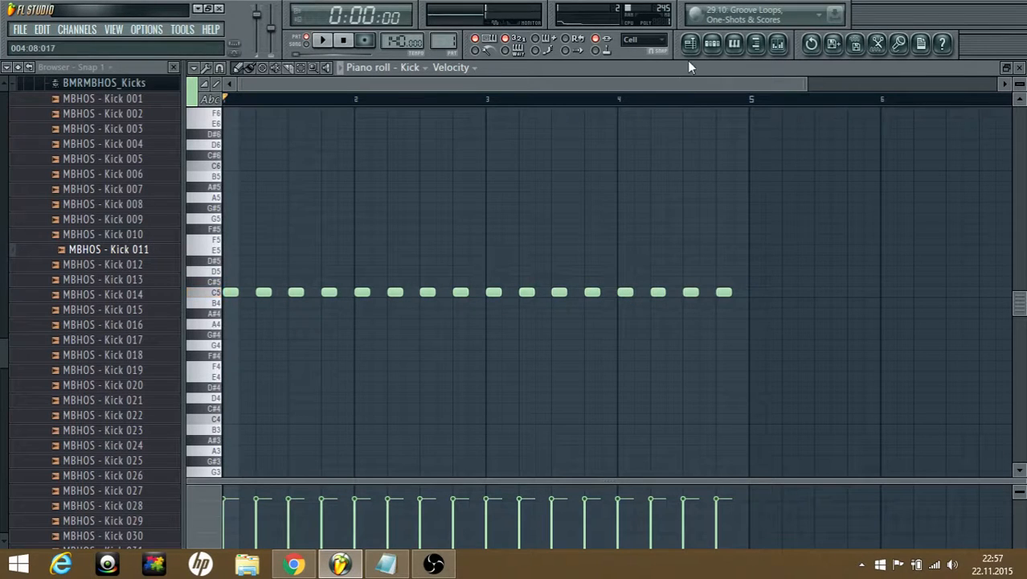
- Show the step sequencer and rename Pattern 1 as Kick
left_click(712, 43)
left_click(514, 146)
left_click(599, 197)
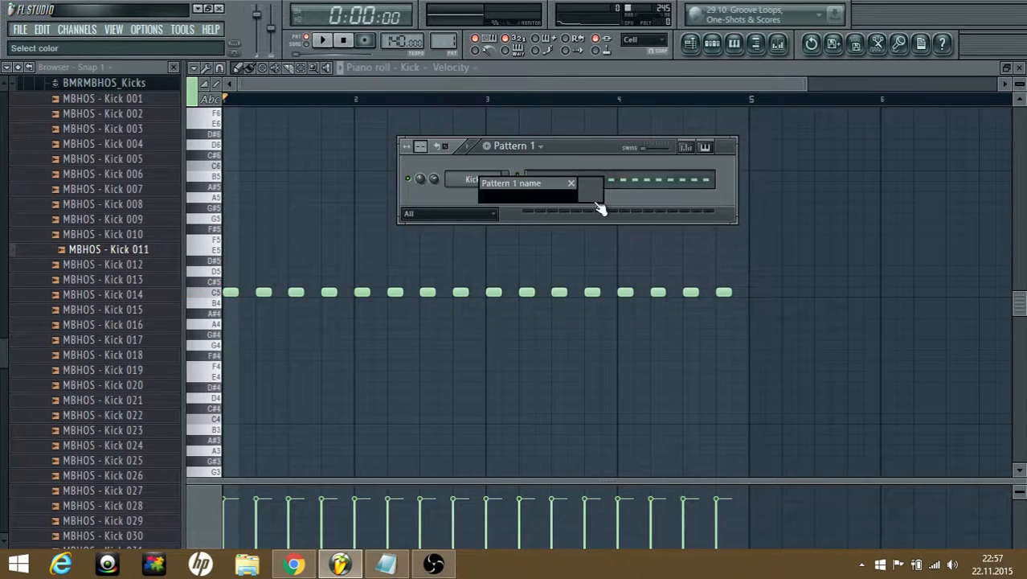
type("Kick")
key("Return")
- Create the next two empty patterns and name them Clap and Hats
left_click(517, 147)
left_click(577, 177)
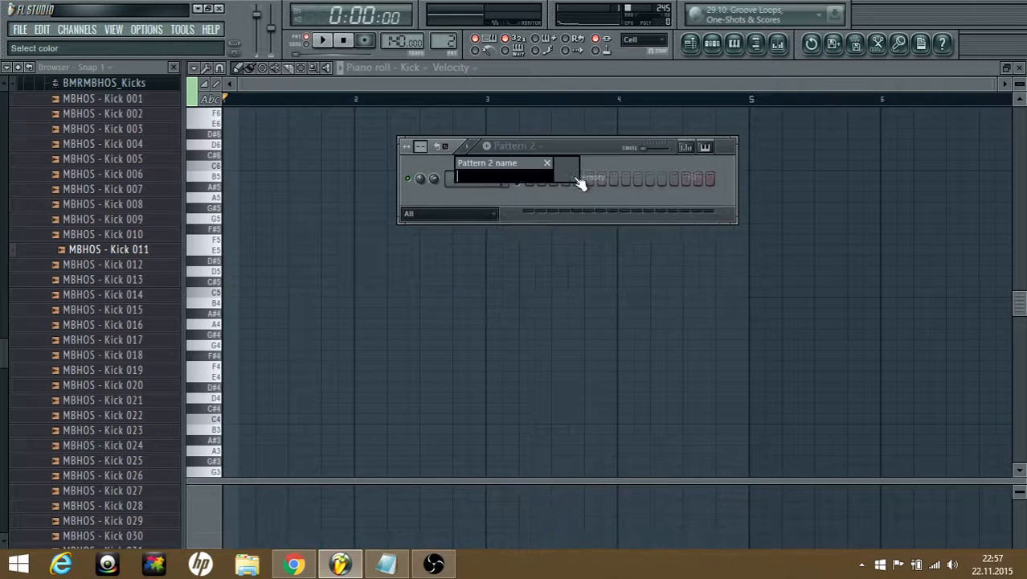
key("Return")
left_click(514, 147)
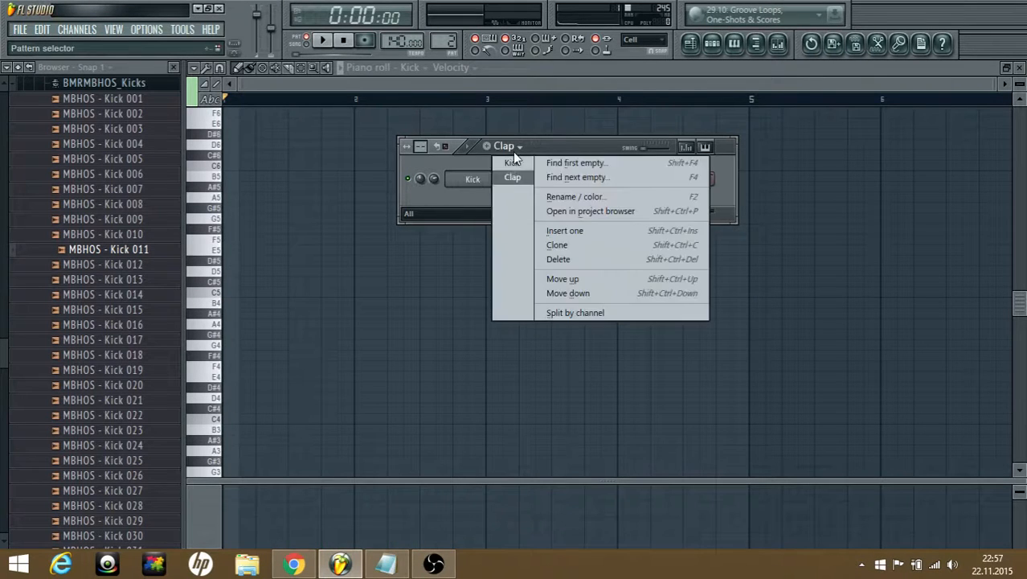
left_click(564, 176)
type("HAts")
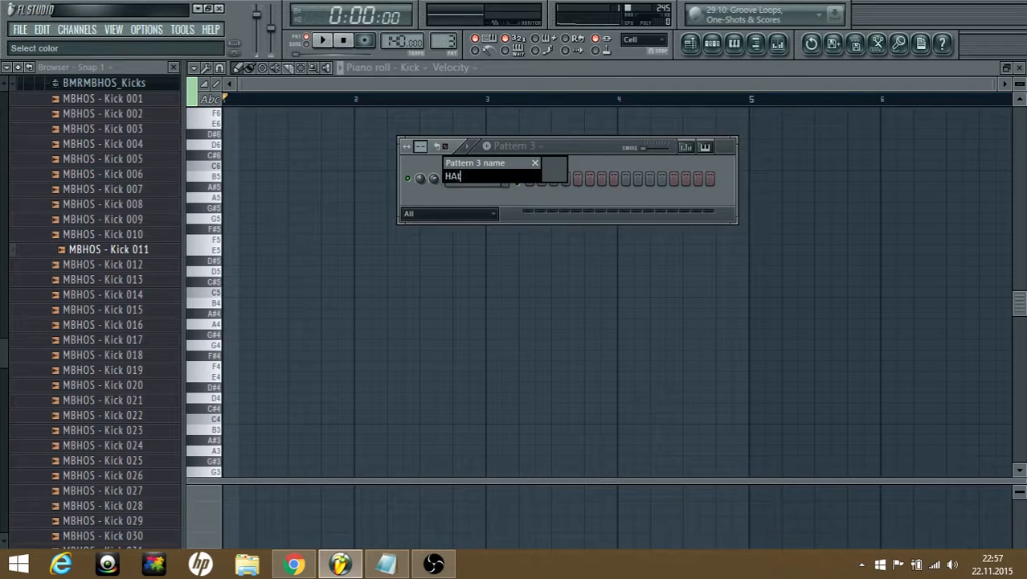
key("Return")
left_click(507, 147)
left_click(576, 197)
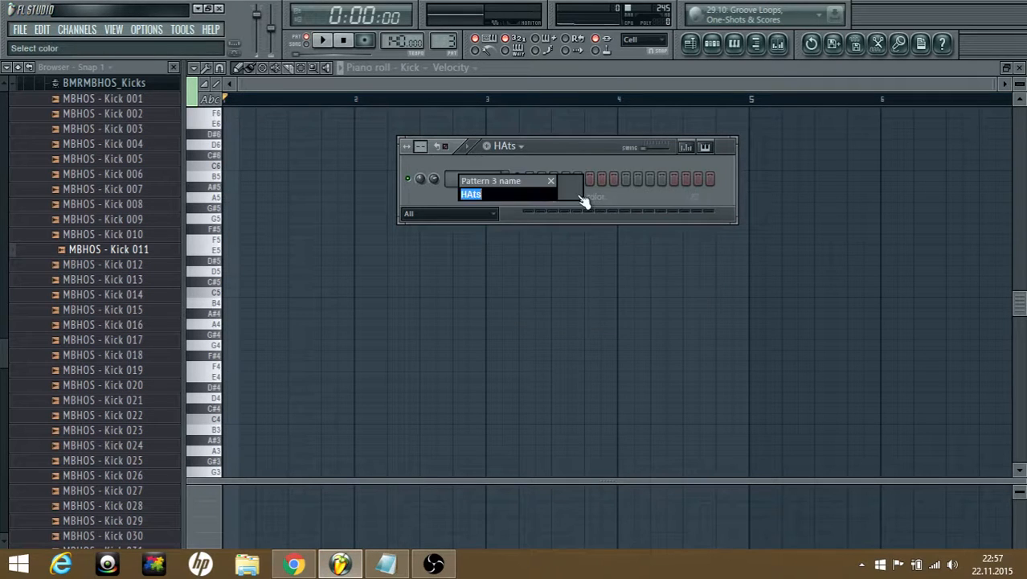
key("Return")
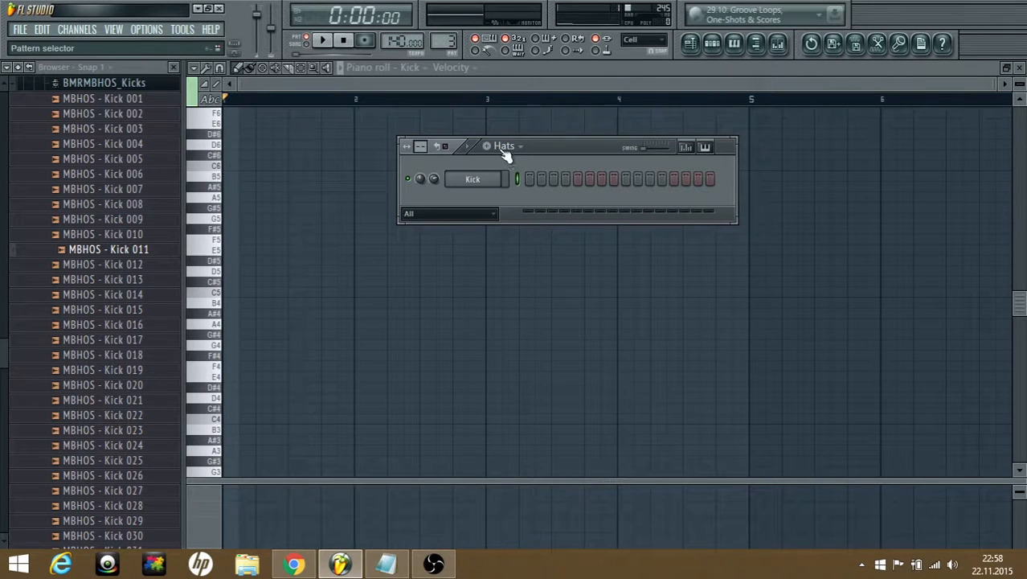
- Create two further empty patterns and name them Snare and Lead
left_click(504, 146)
left_click(586, 179)
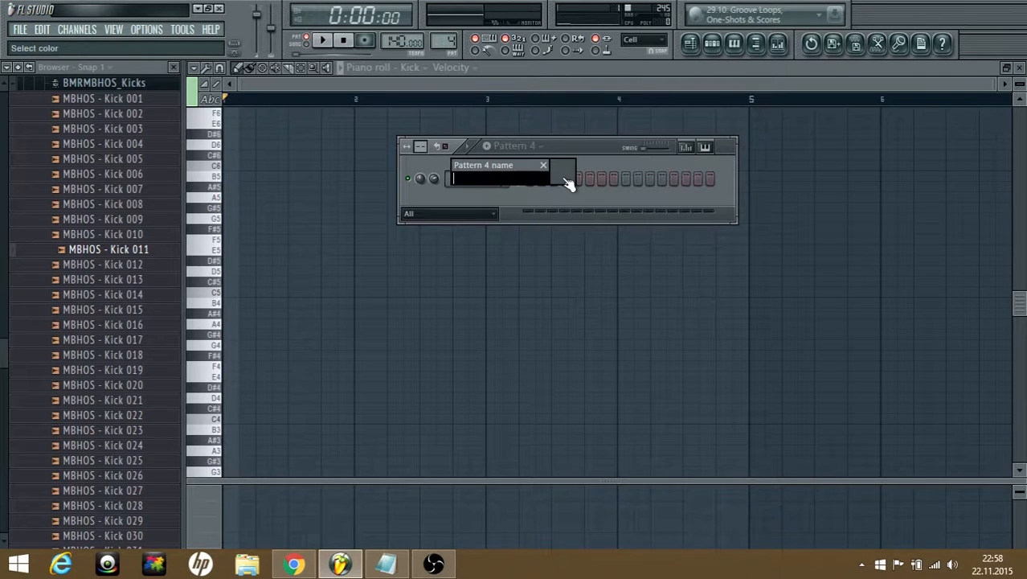
left_click(507, 146)
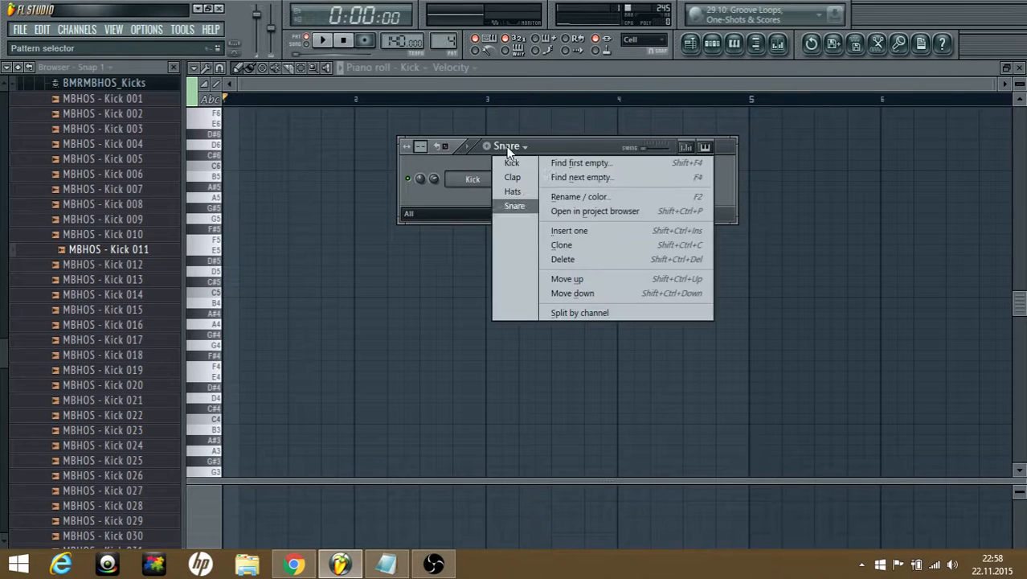
left_click(558, 170)
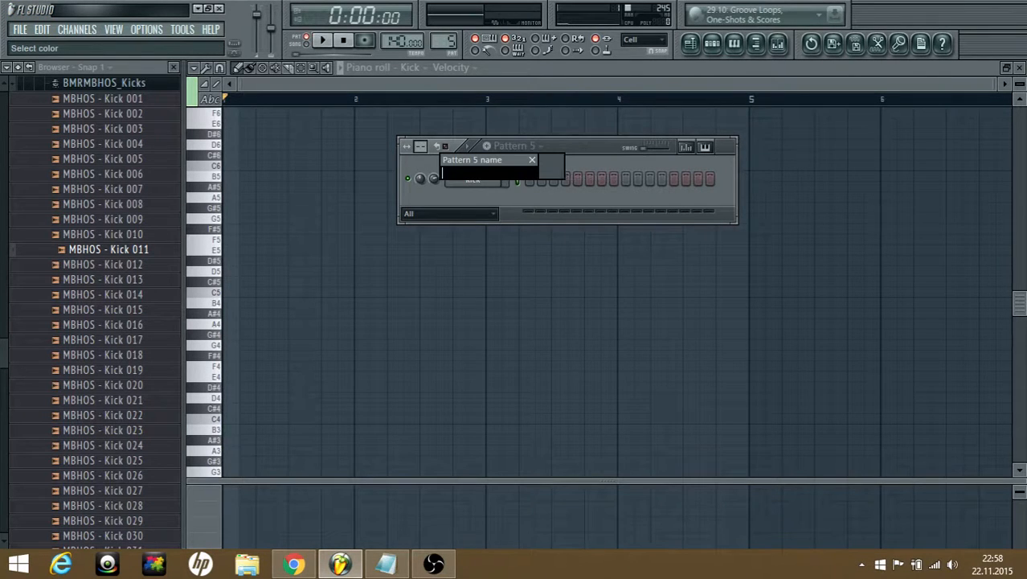
type("Lead")
key("Return")
- Add MBHOS - Kick 012 as a new channel below Kick and replace it with the Sylenth1 synthesizer
left_click_drag(105, 264, 506, 202)
left_click(650, 222)
right_click(472, 207)
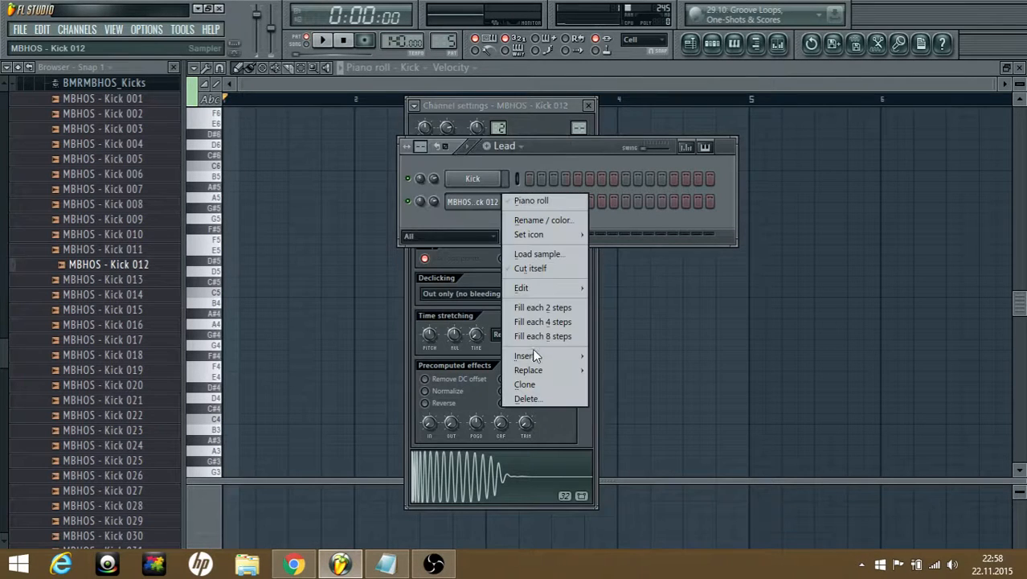
mouse_move(535, 371)
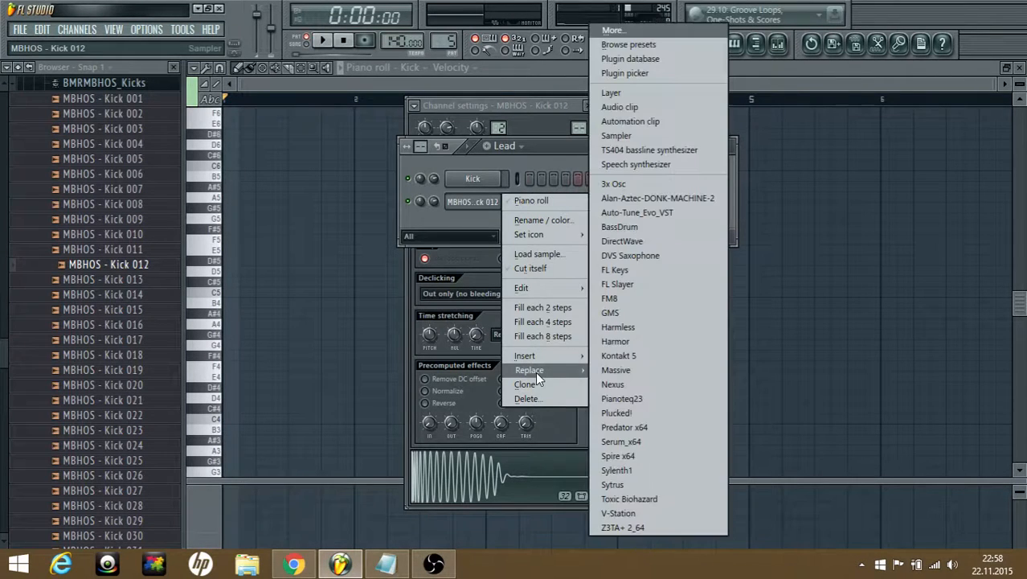
left_click(645, 470)
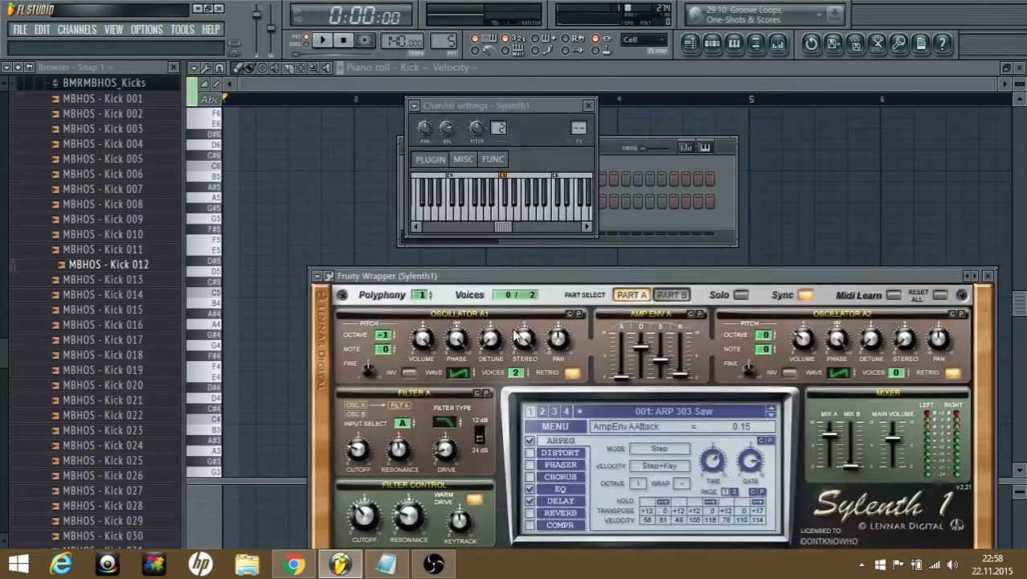
- Load the external MelbourneLEEEAD preset into Sylenth1
left_click_drag(517, 276, 462, 126)
left_click(264, 129)
mouse_move(292, 165)
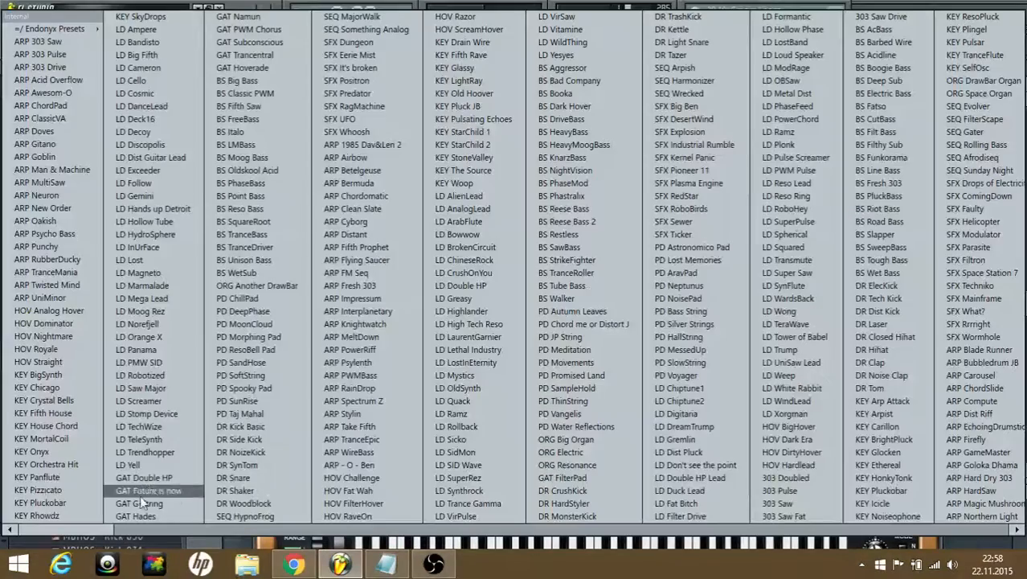
left_click_drag(101, 530, 997, 530)
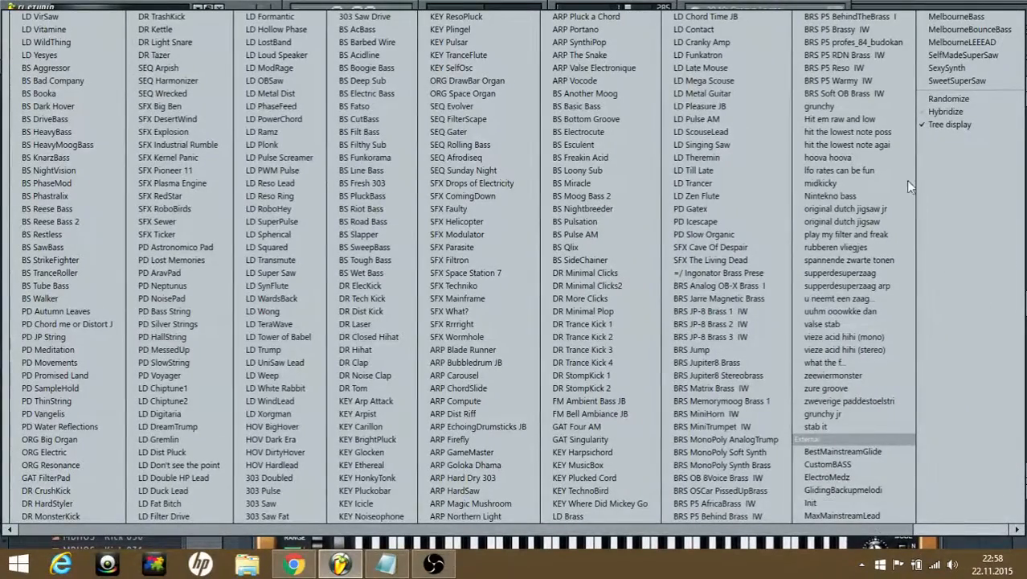
left_click(966, 42)
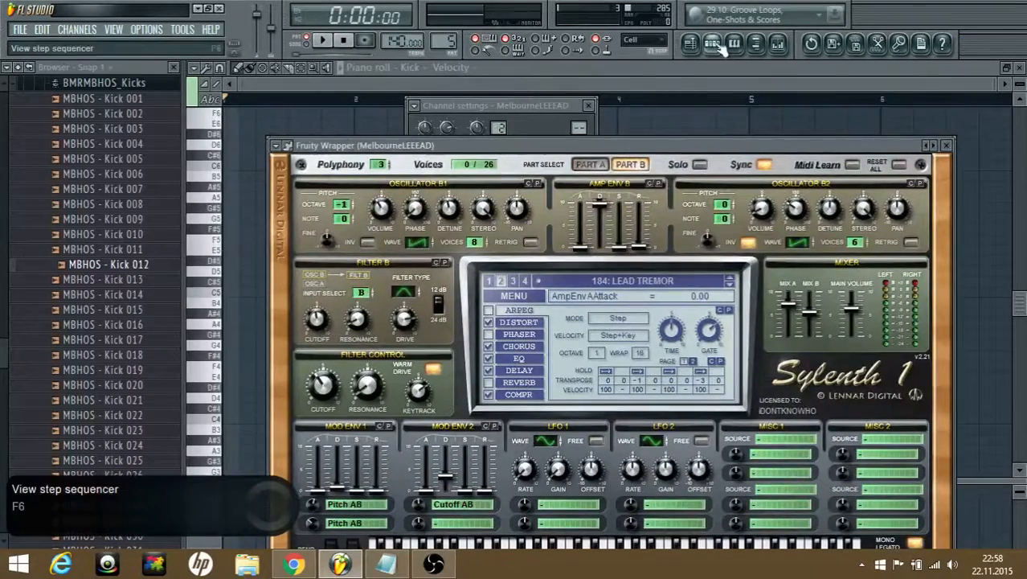
- Open the piano roll of the MelbourneLEEEAD channel for the Lead pattern
left_click(711, 43)
right_click(488, 198)
left_click(539, 201)
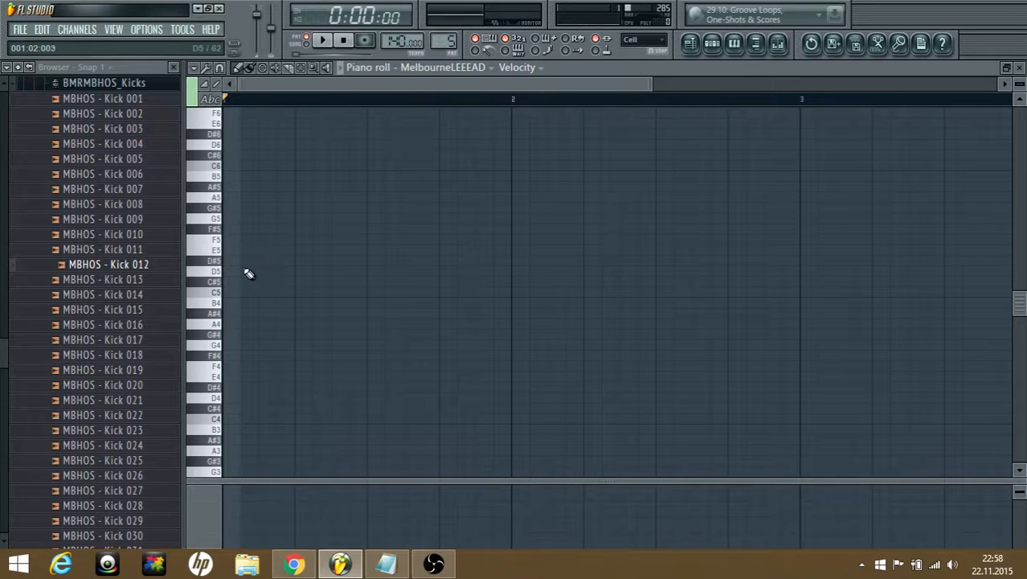
left_click(265, 262)
right_click(267, 263)
left_click(250, 270)
right_click(254, 272)
left_click(235, 420)
right_click(235, 422)
- Place a D4 note at the start of bar 1, followed by three short, evenly spaced D5 notes
left_click(232, 397)
left_click(276, 270)
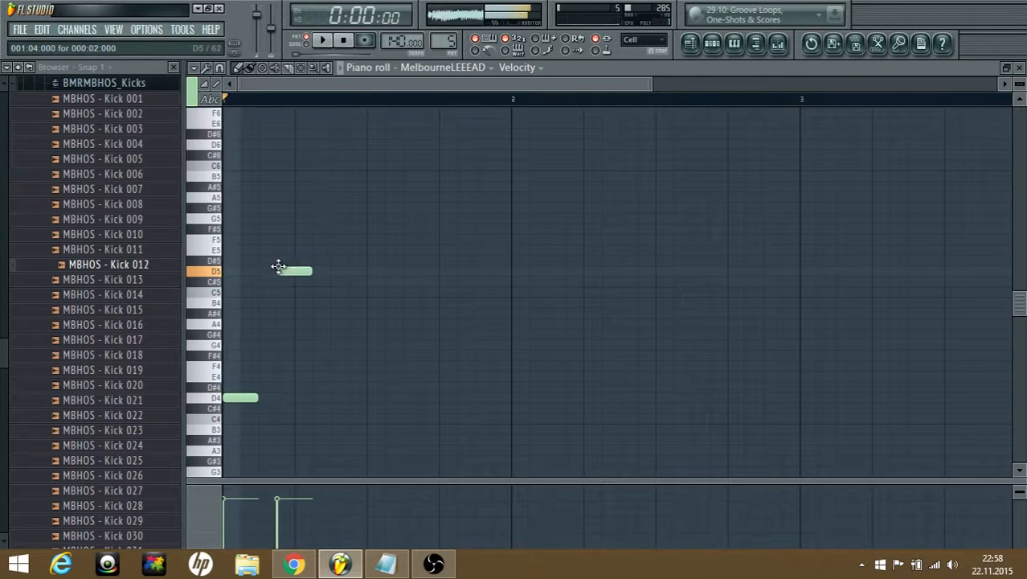
left_click(304, 271)
left_click(340, 271)
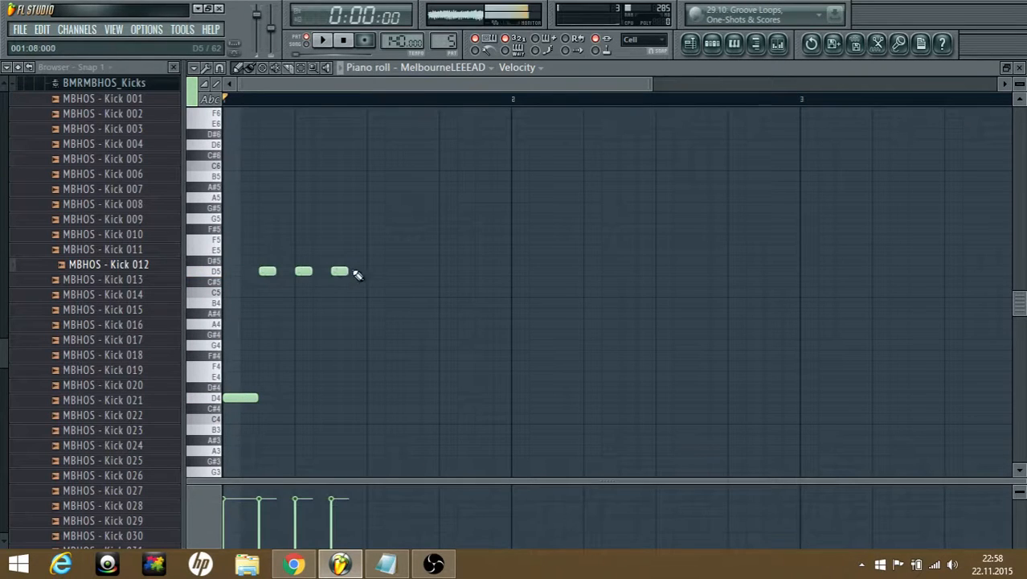
- Preview the lead notes and set the project tempo to 128 BPM
key("space")
key("space")
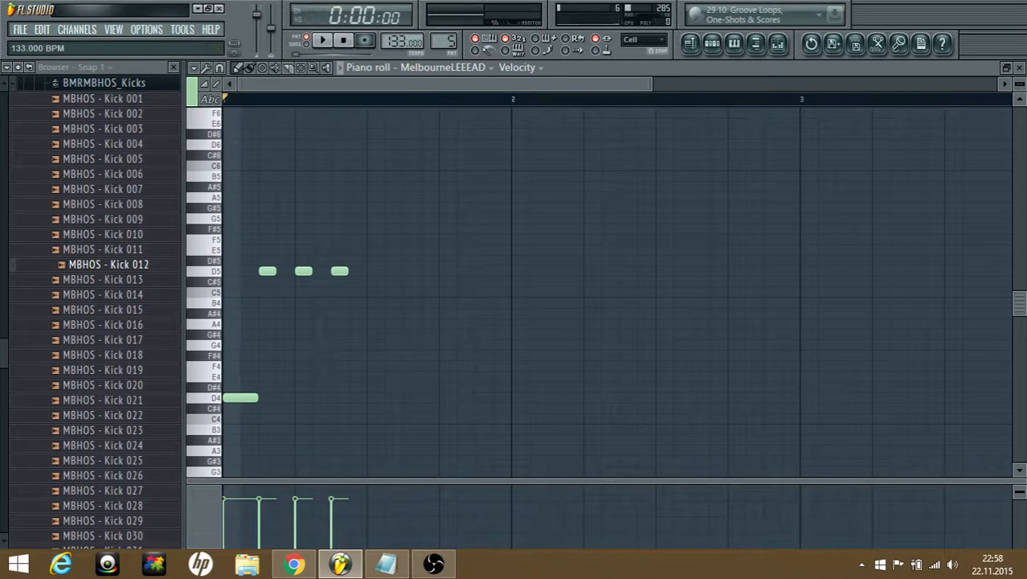
key("space")
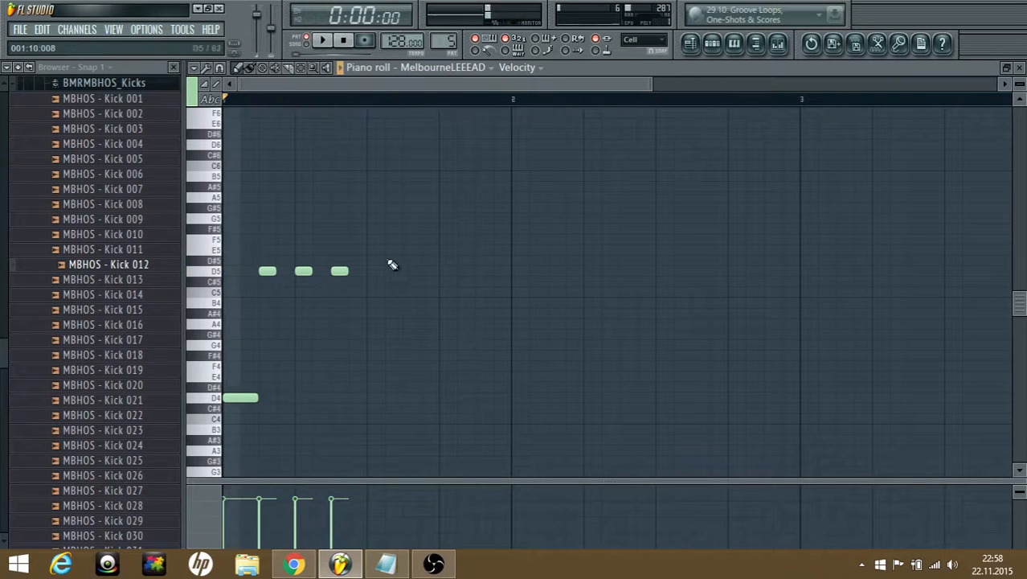
- Complete bar 1 with two short F5 notes, a longer E5 and a longer A5, and play the melody back
left_click(371, 240)
left_click(411, 240)
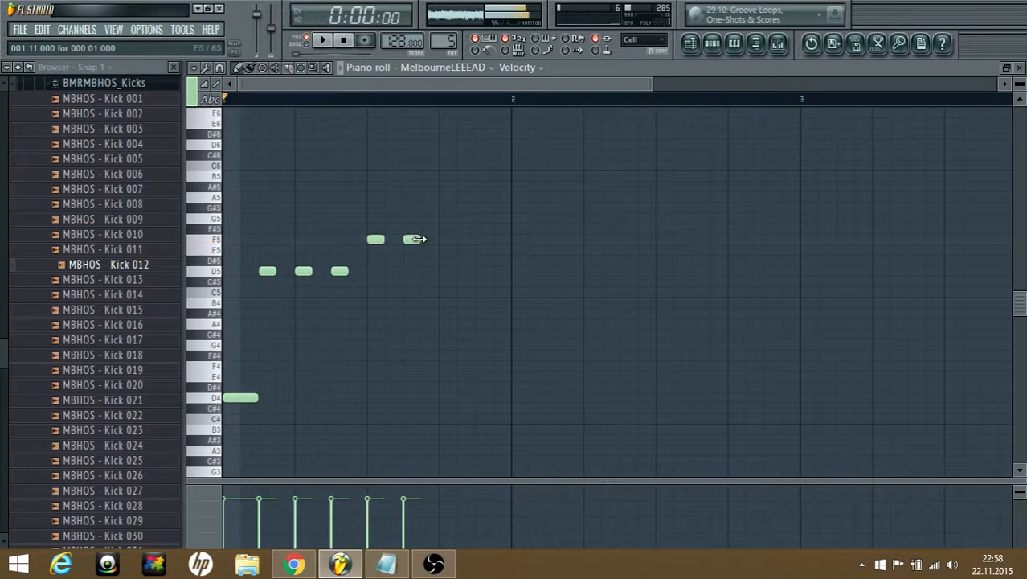
left_click(448, 249)
left_click_drag(486, 172, 485, 197)
key("space")
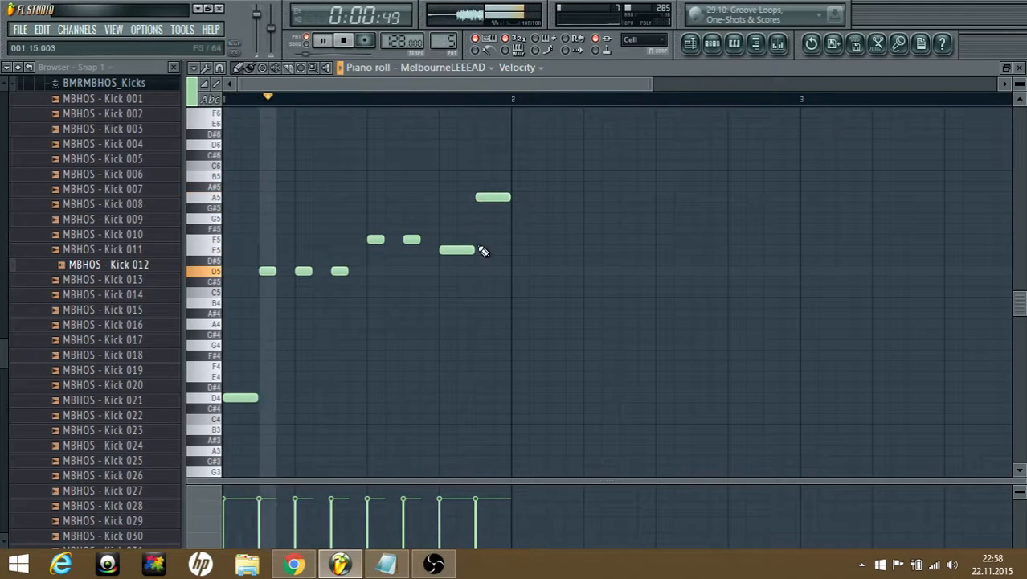
key("space")
- Start bar 2 with a D4 note followed by a short A5 and a short F5, and preview the melody
scroll(482, 347, "down", 1, "ctrl")
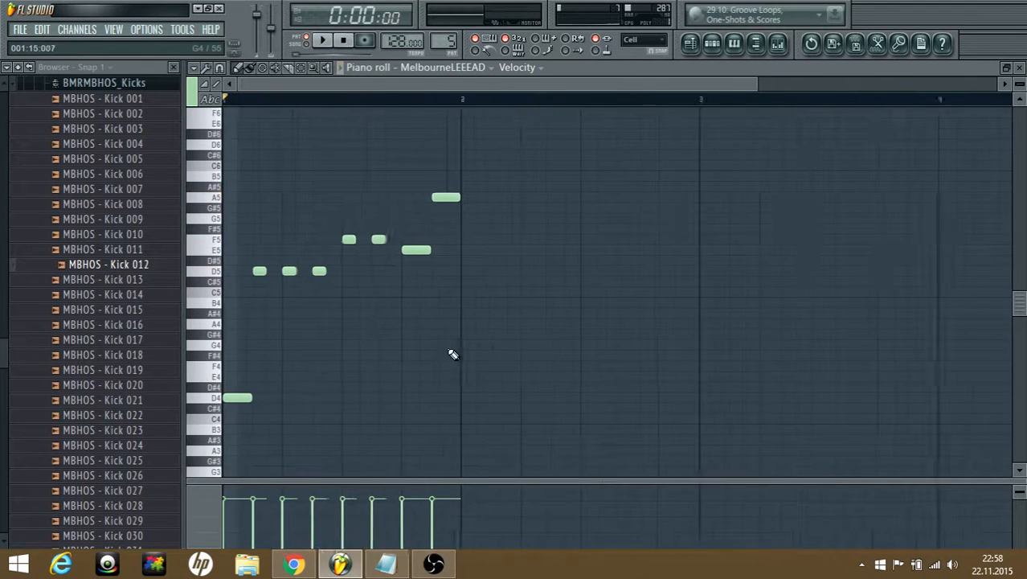
scroll(444, 351, "down", 1)
left_click(458, 364)
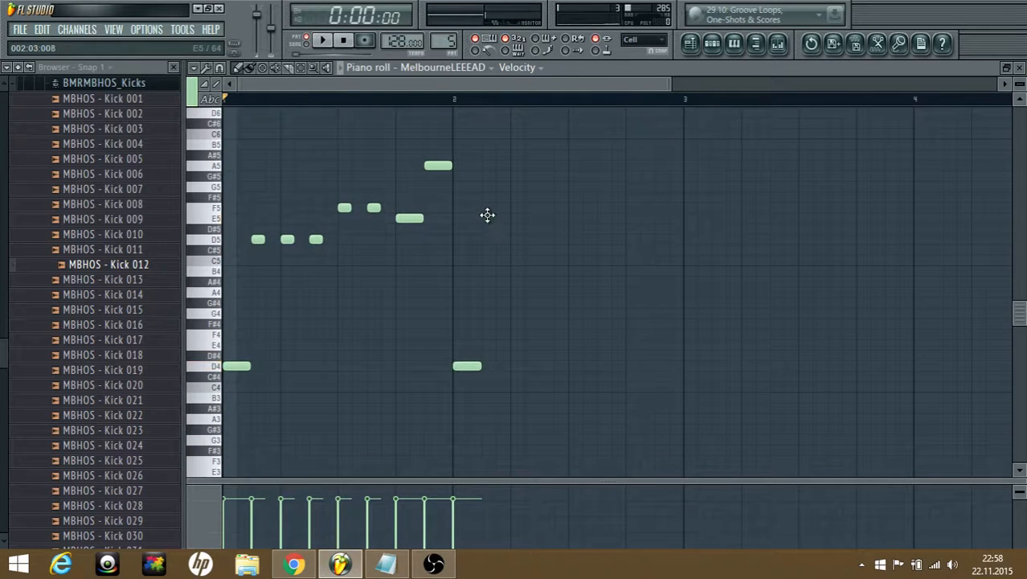
left_click_drag(486, 214, 488, 156)
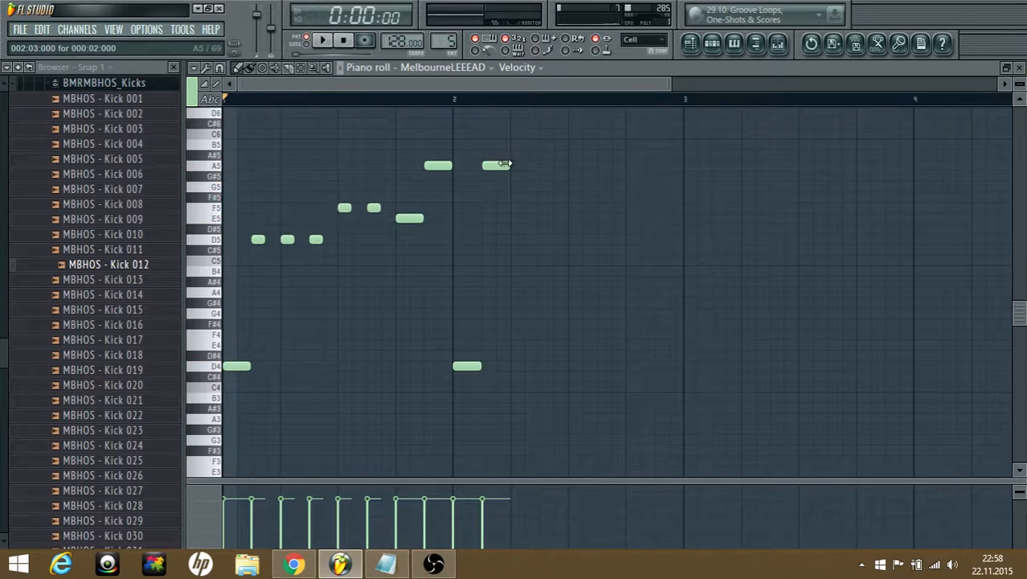
left_click_drag(500, 247, 502, 196)
key("space")
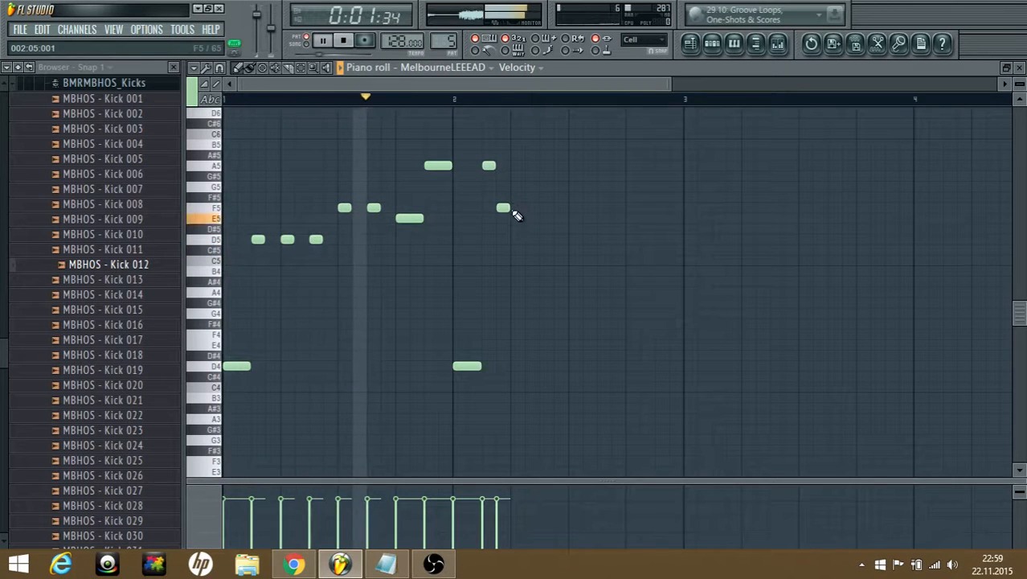
key("space")
- Complete bar 2 with short A5 and F5 notes, two short E5 notes, a longer D5 and a longer C5, and preview the melody
left_click(517, 165)
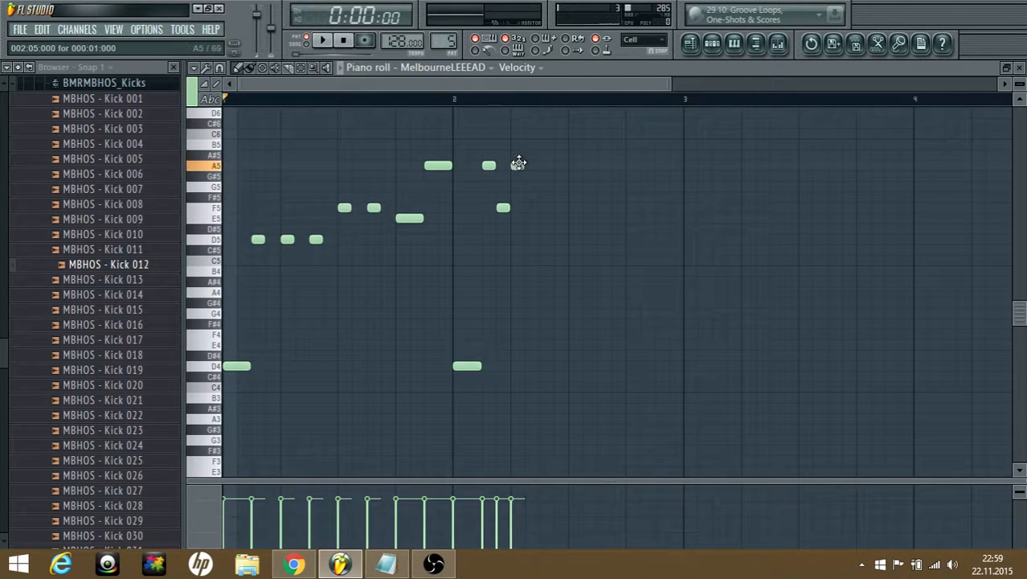
left_click_drag(550, 173, 546, 207)
left_click(574, 217)
left_click(602, 217)
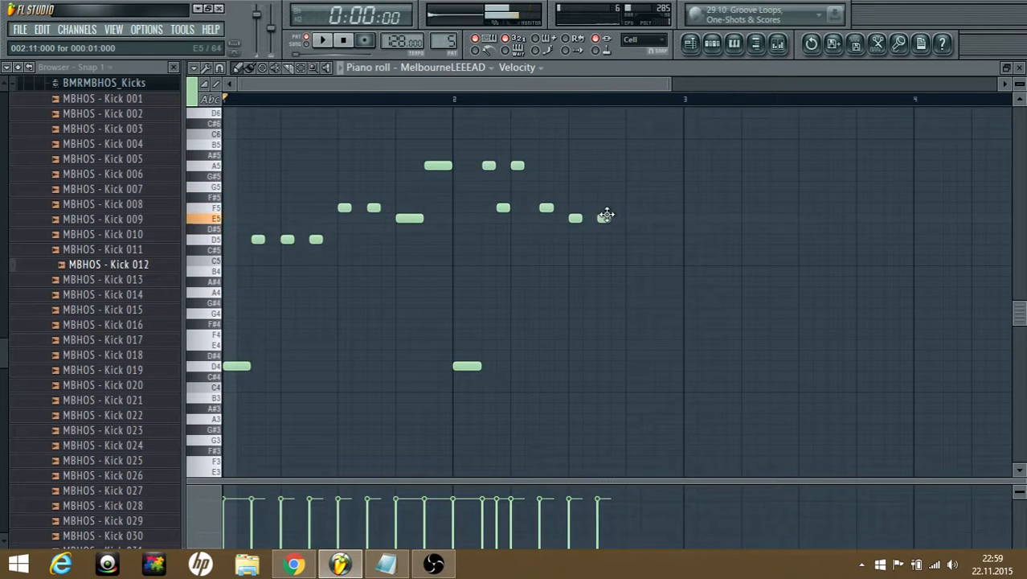
left_click(657, 260)
key("space")
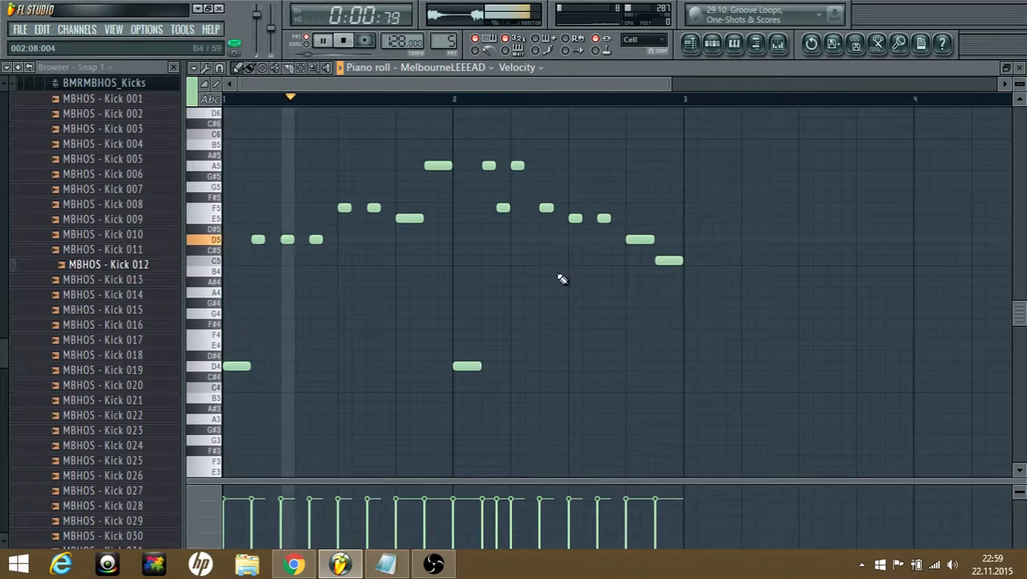
left_click(343, 42)
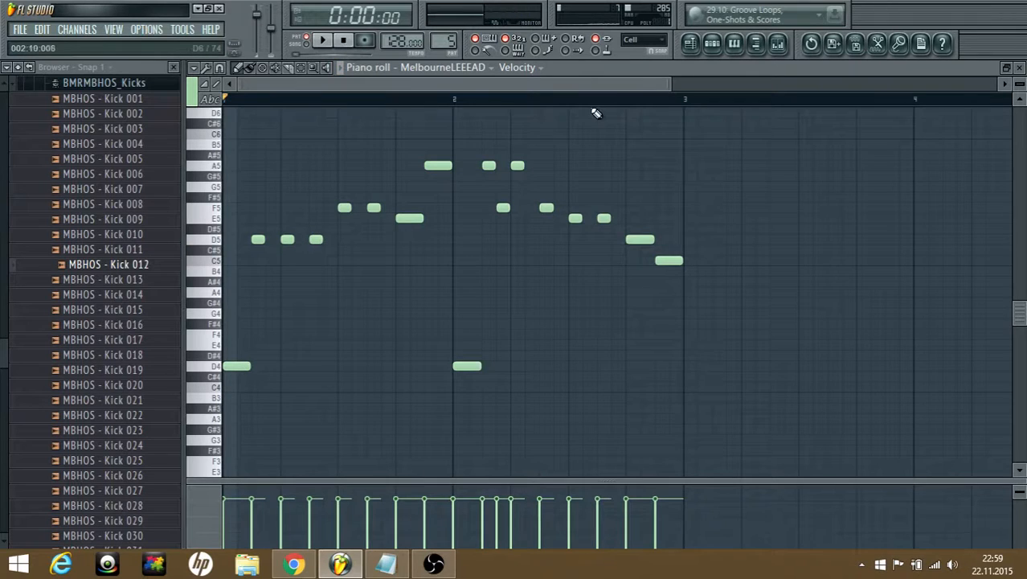
- Route the MelbourneLEEEAD channel to mixer track Insert 6, with the mixer open
left_click(735, 47)
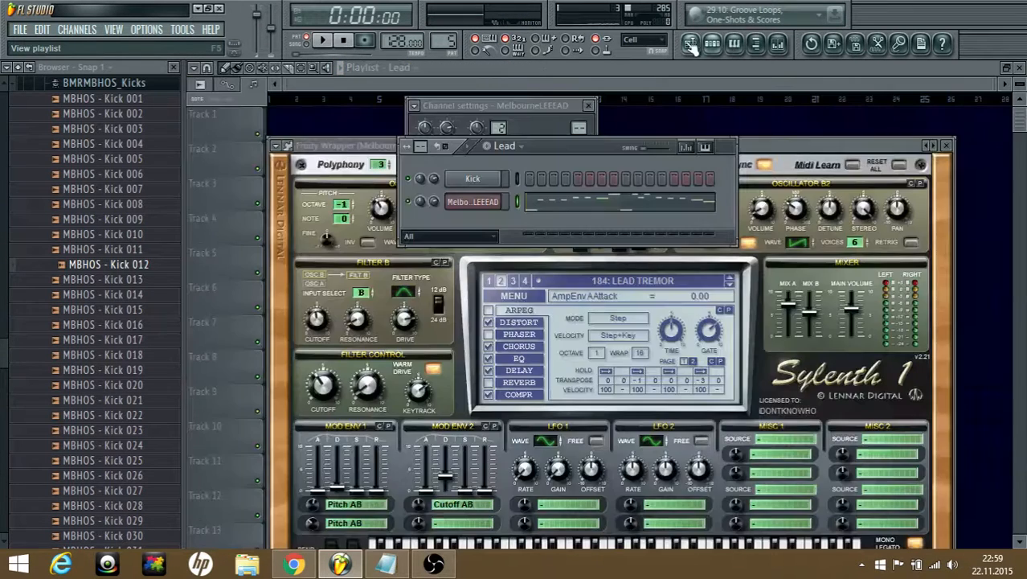
left_click(692, 46)
left_click(713, 47)
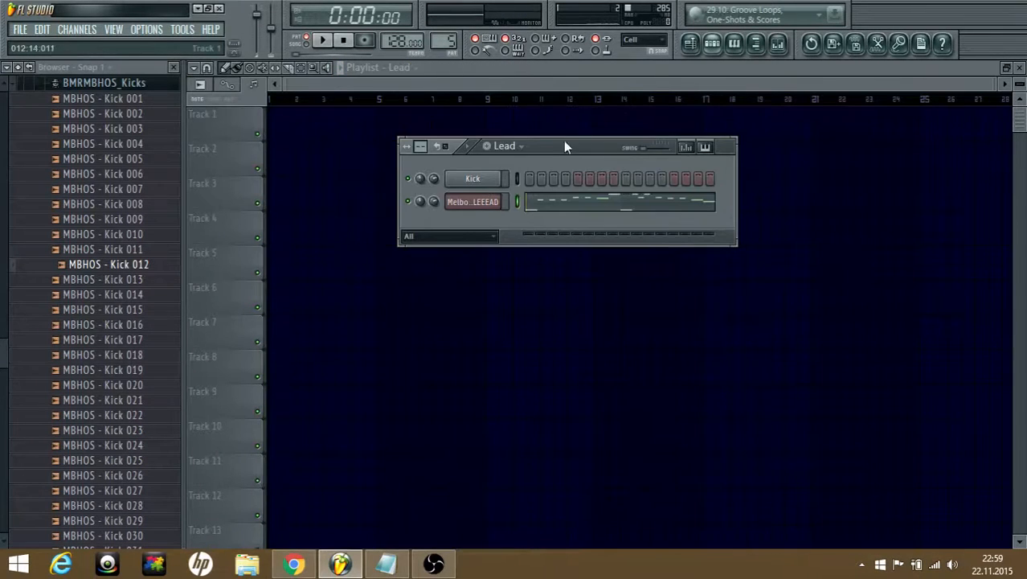
left_click(474, 200)
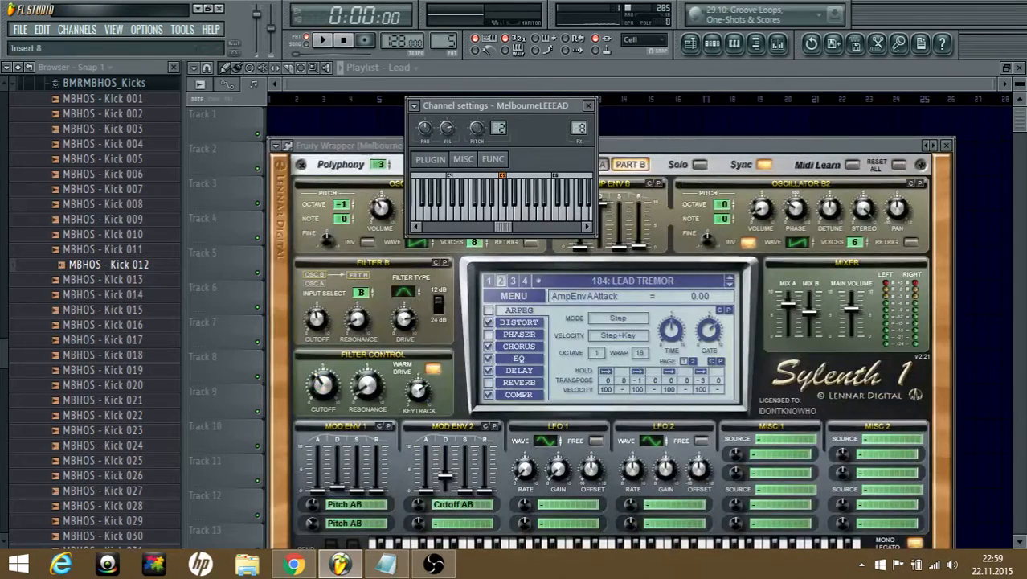
left_click_drag(578, 128, 579, 132)
key("F9")
key("F10")
left_click(698, 44)
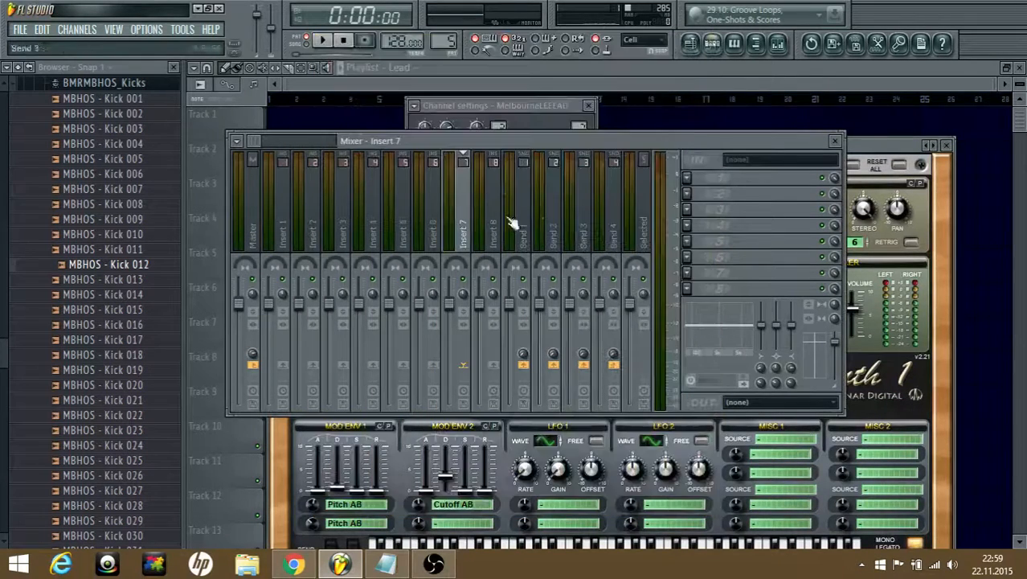
left_click(579, 126)
left_click_drag(579, 128, 579, 132)
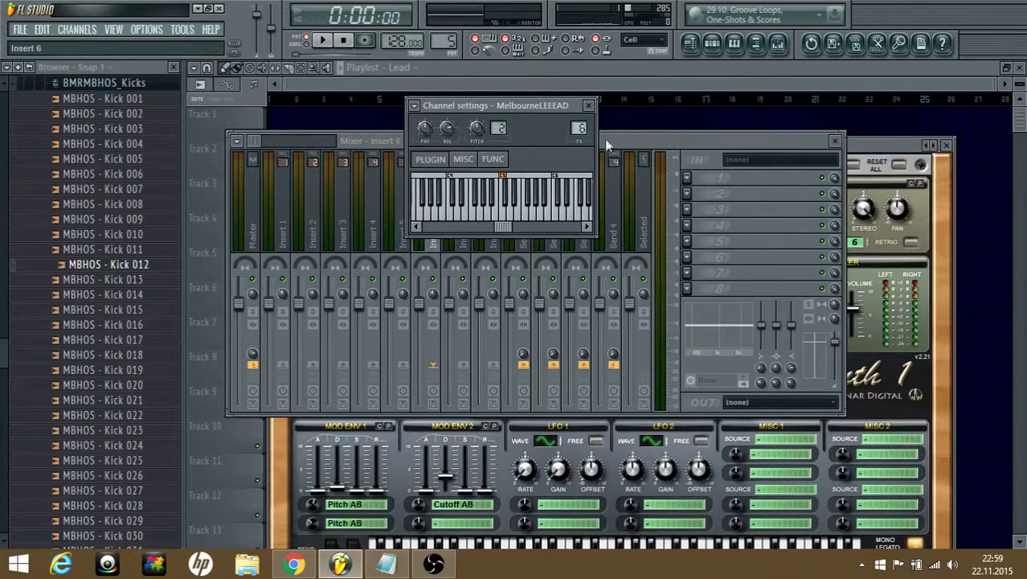
- Load Fruity Parametric EQ 2 in Insert 6's first effect slot, cut the lows with band 1 and raise band 7 at about 7045 Hz
left_click(690, 181)
left_click(792, 16)
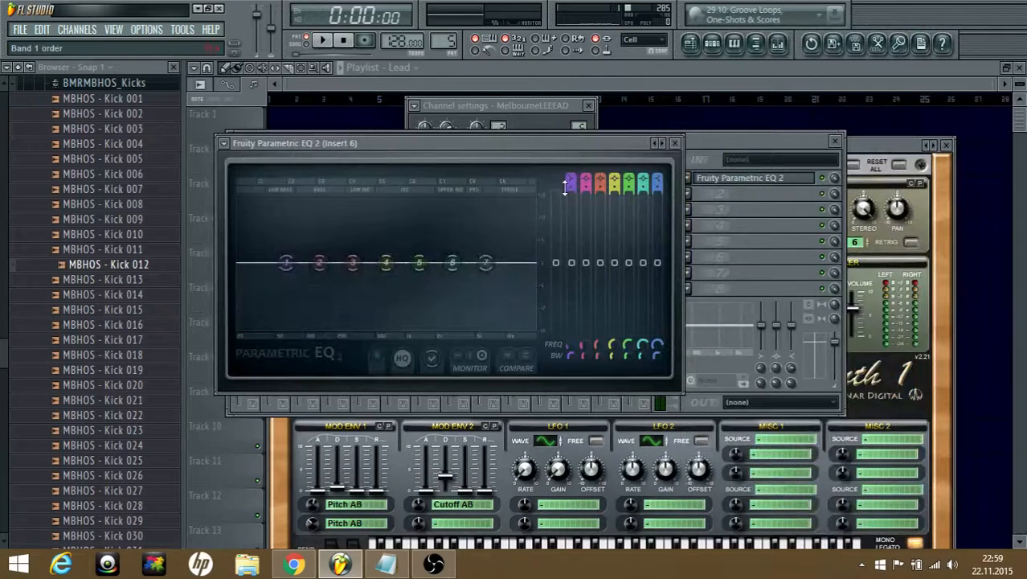
left_click_drag(286, 262, 356, 334)
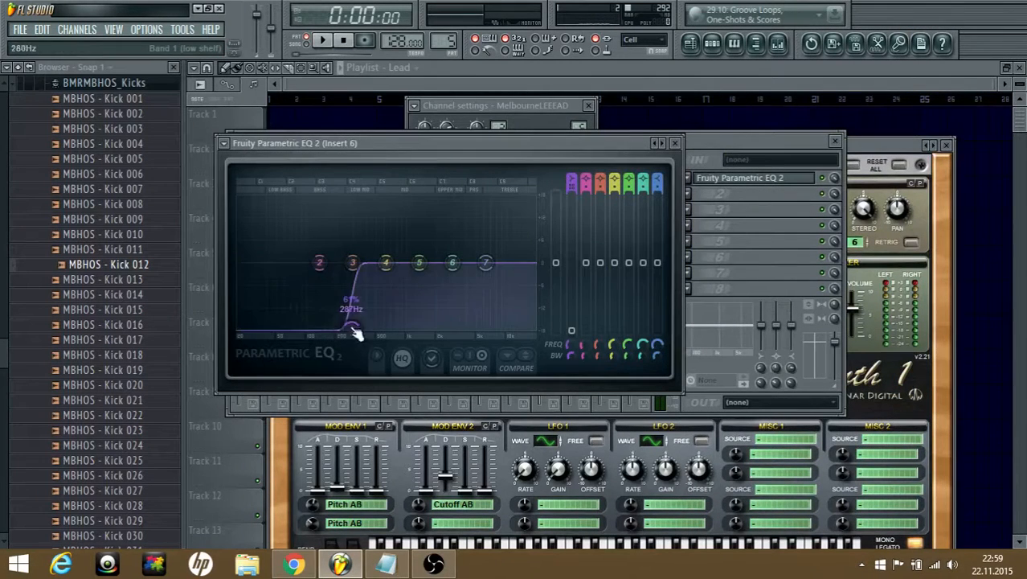
left_click_drag(320, 262, 373, 259)
key("space")
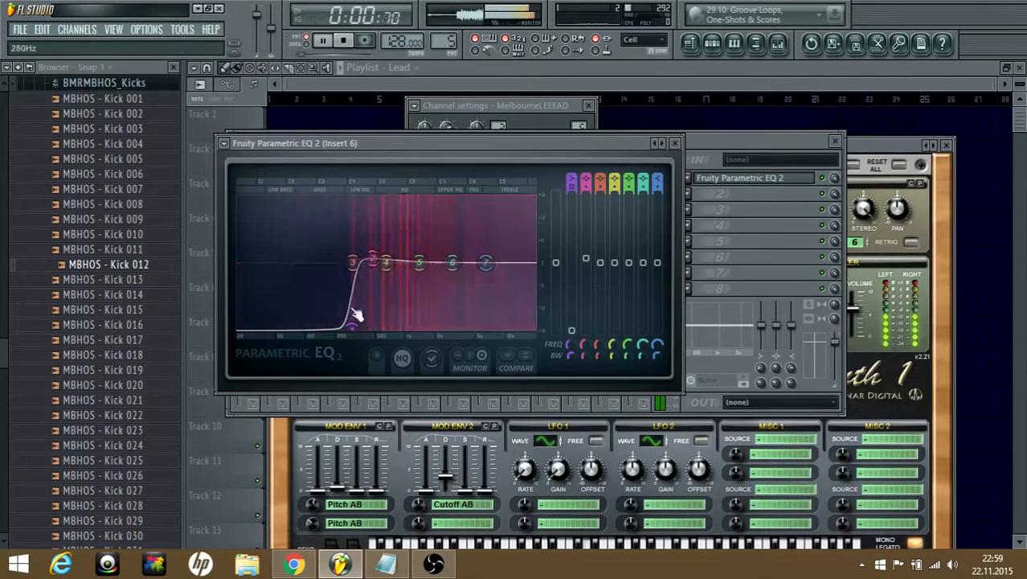
left_click_drag(354, 327, 321, 329)
key("space")
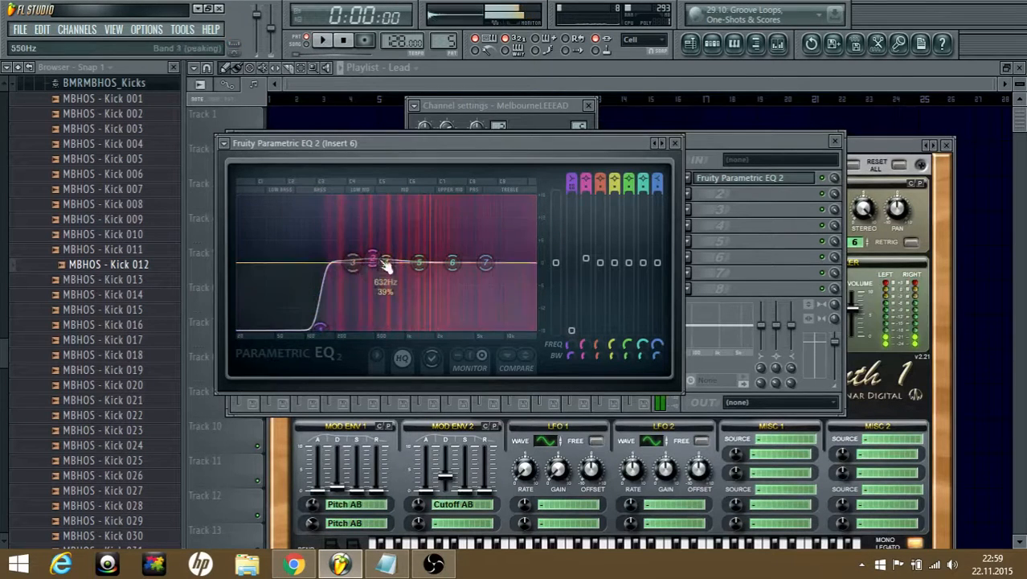
left_click_drag(386, 263, 490, 255)
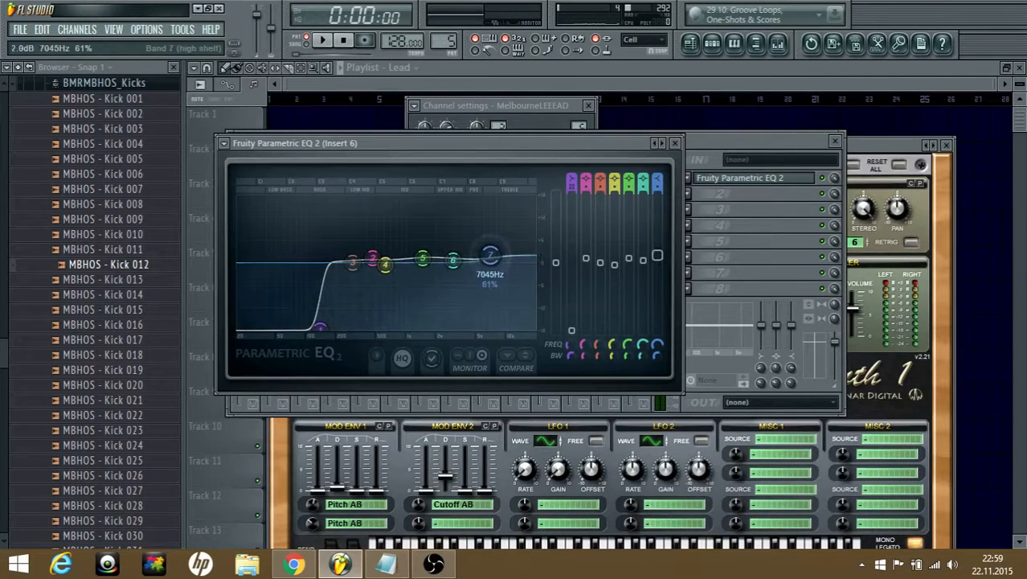
- Load Classic Compressor in Insert 6's second effect slot and set its ratio to 1:1 while previewing the lead
left_click(709, 205)
left_click(690, 195)
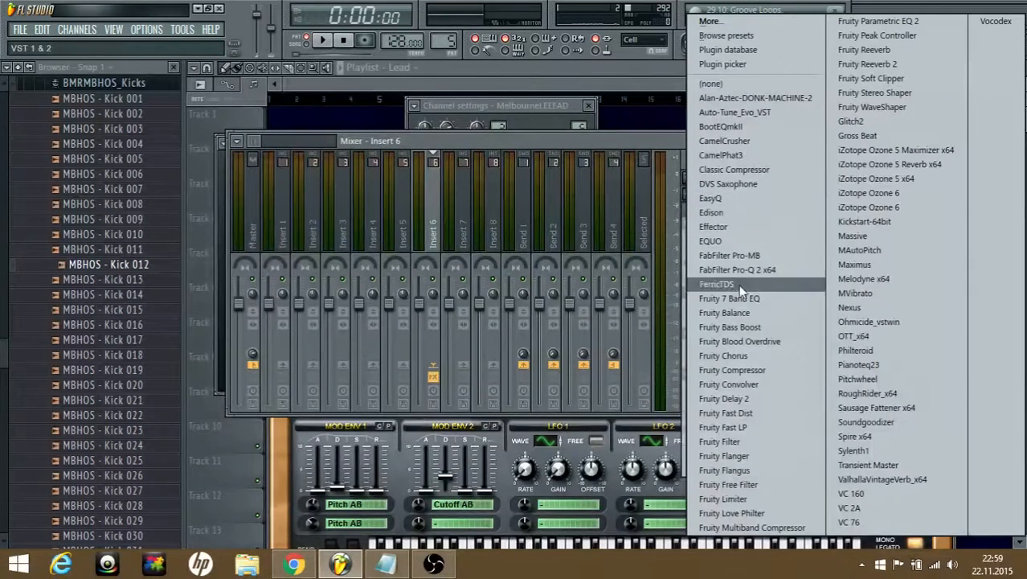
left_click(743, 170)
key("space")
left_click_drag(505, 151, 500, 145)
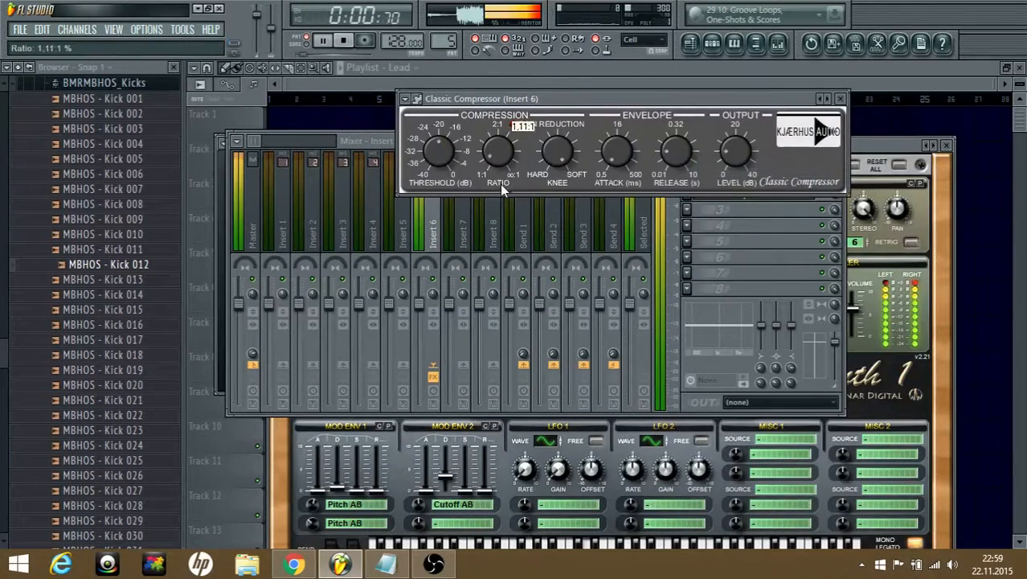
key("space")
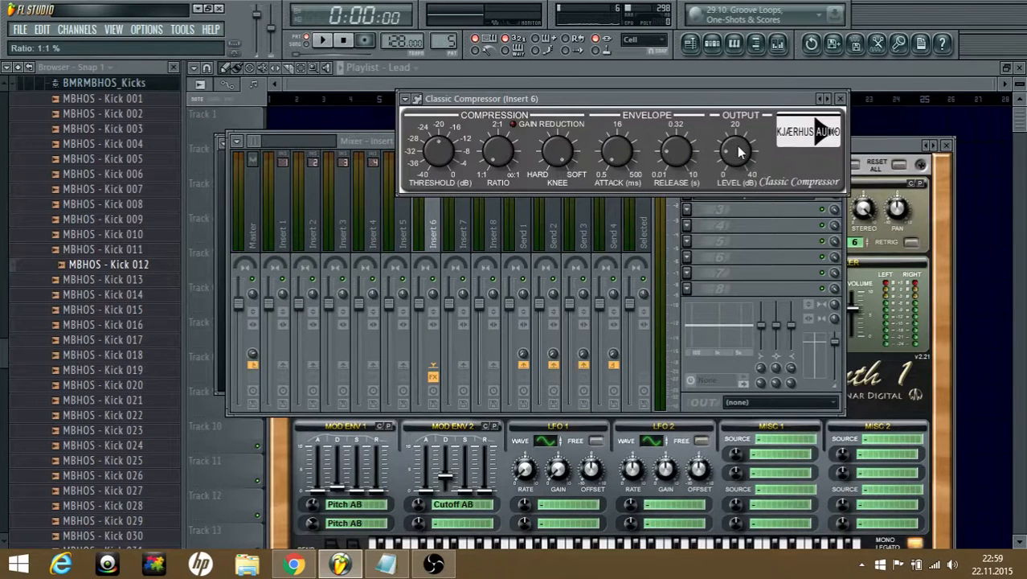
key("space")
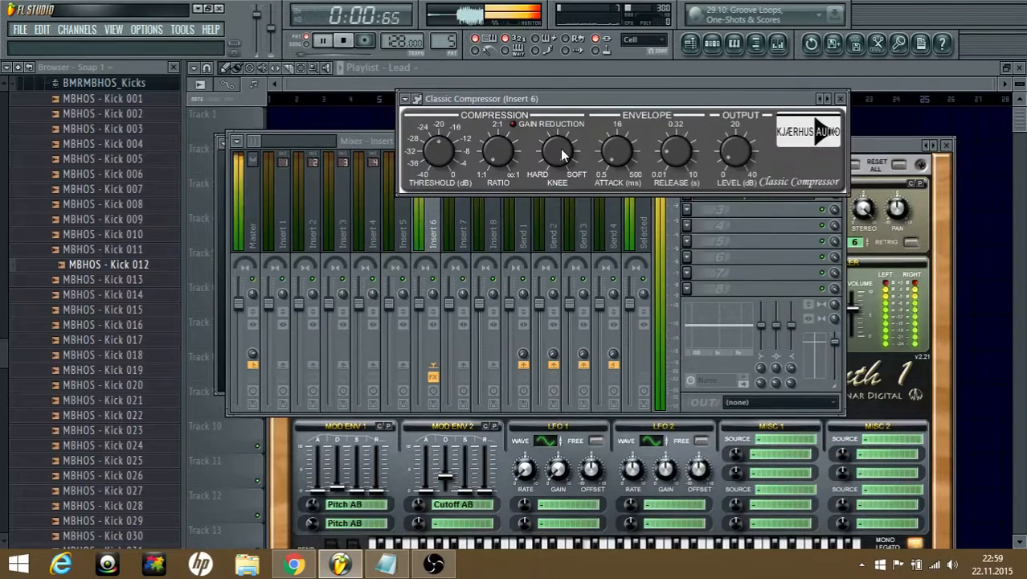
- Lower Insert 6's volume fader and adjust the Classic Compressor's output level during playback
left_click(731, 254)
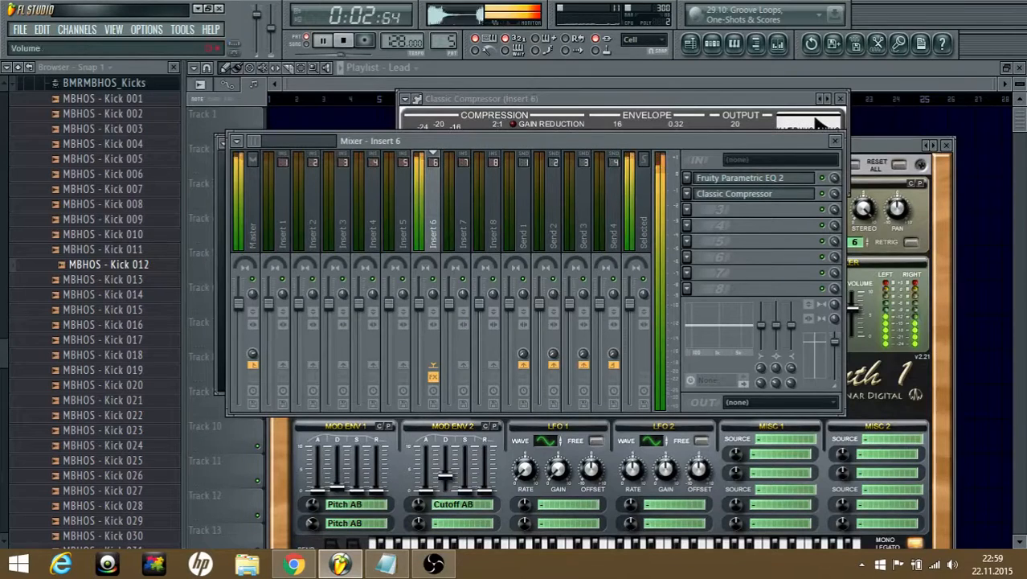
left_click_drag(419, 304, 418, 340)
left_click(721, 194)
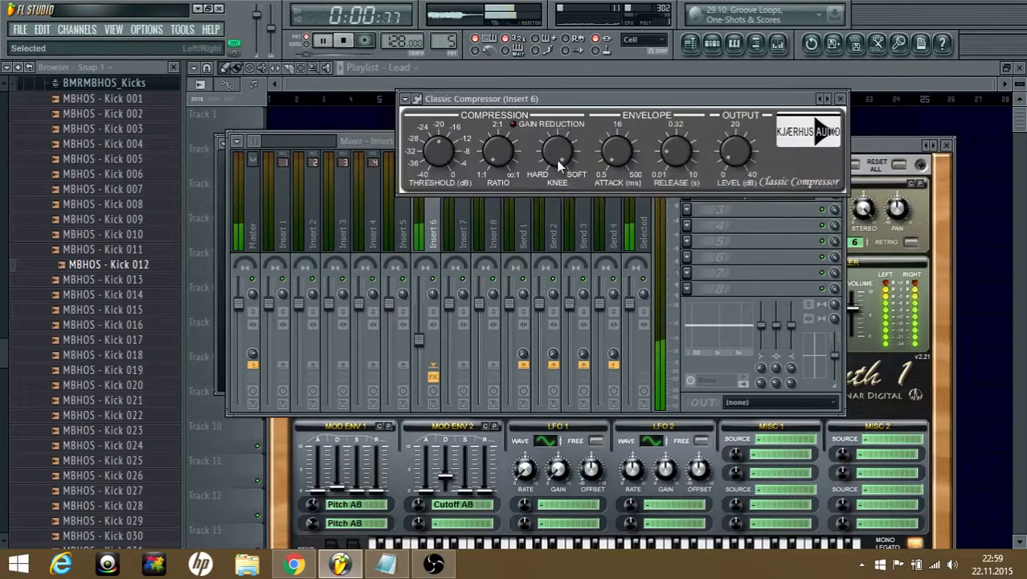
left_click_drag(735, 152, 735, 143)
left_click(732, 209)
key("space")
left_click(730, 195)
left_click(739, 195)
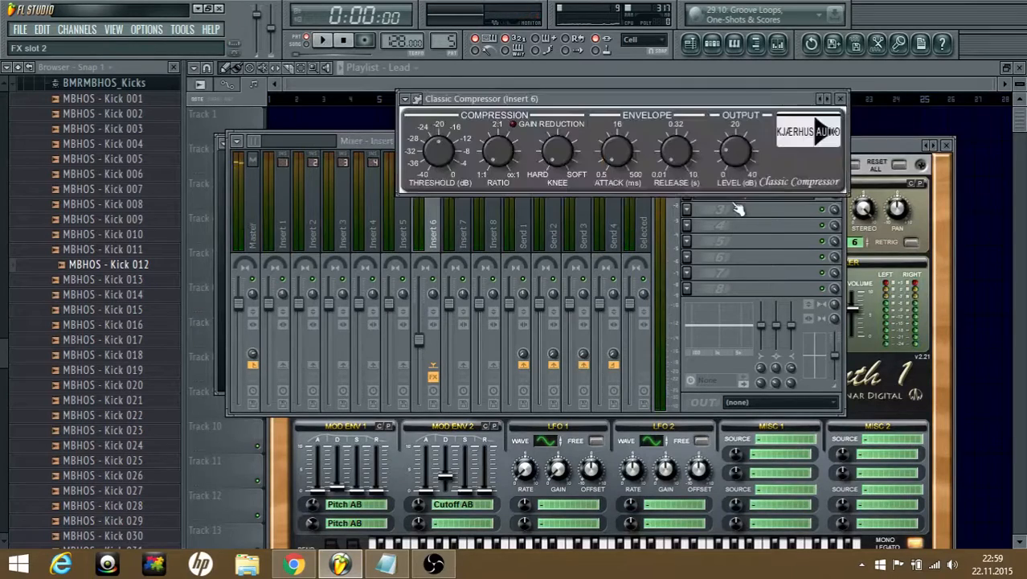
left_click_drag(683, 100, 572, 145)
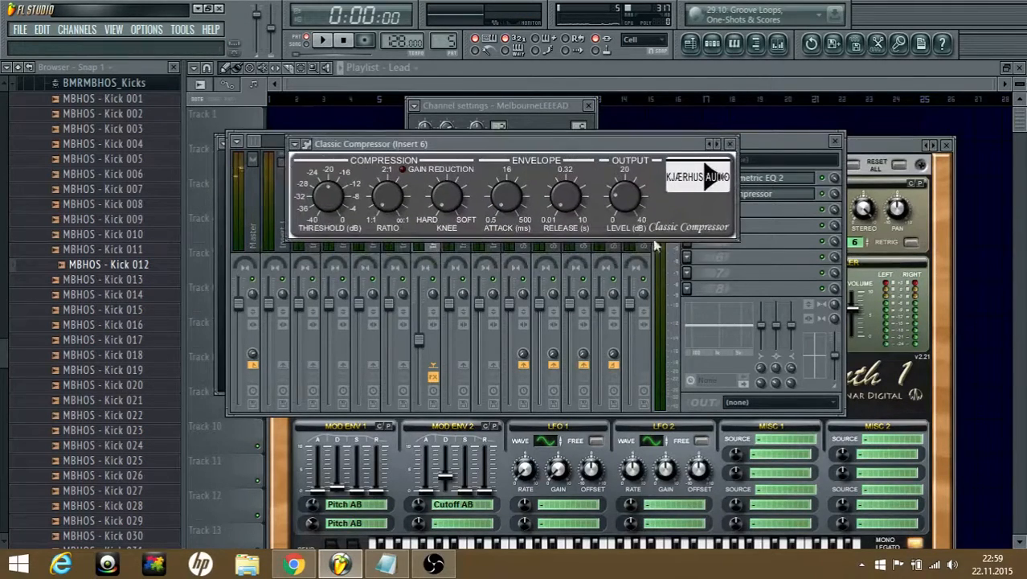
left_click_drag(490, 143, 500, 200)
left_click(680, 199)
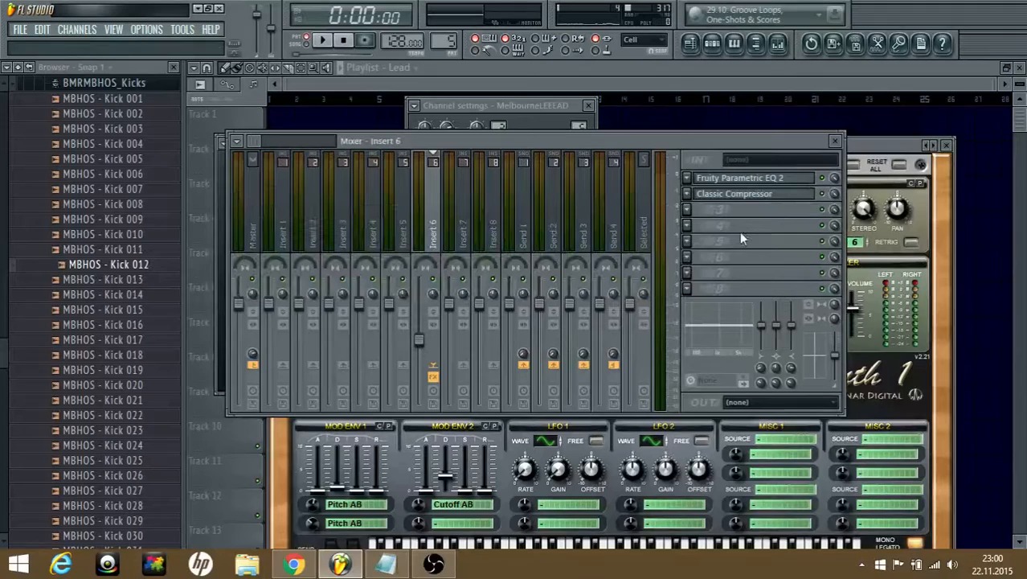
- Load Fruity Delay 2 in Insert 6's third effect slot with the Widen preset and preview the lead
left_click(687, 211)
left_click(641, 142)
left_click(687, 211)
left_click(739, 395)
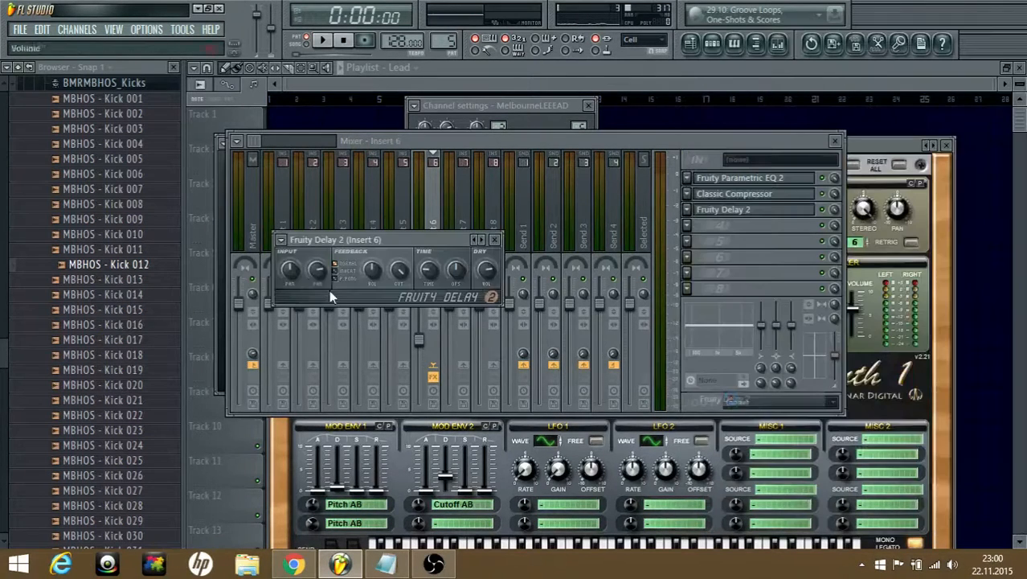
left_click(281, 239)
mouse_move(315, 278)
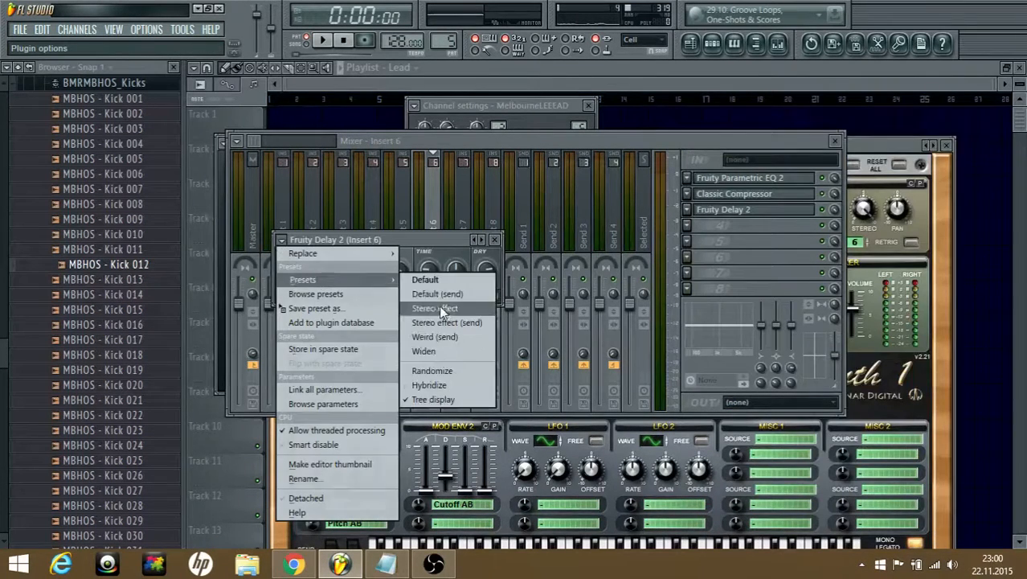
left_click(436, 345)
key("space")
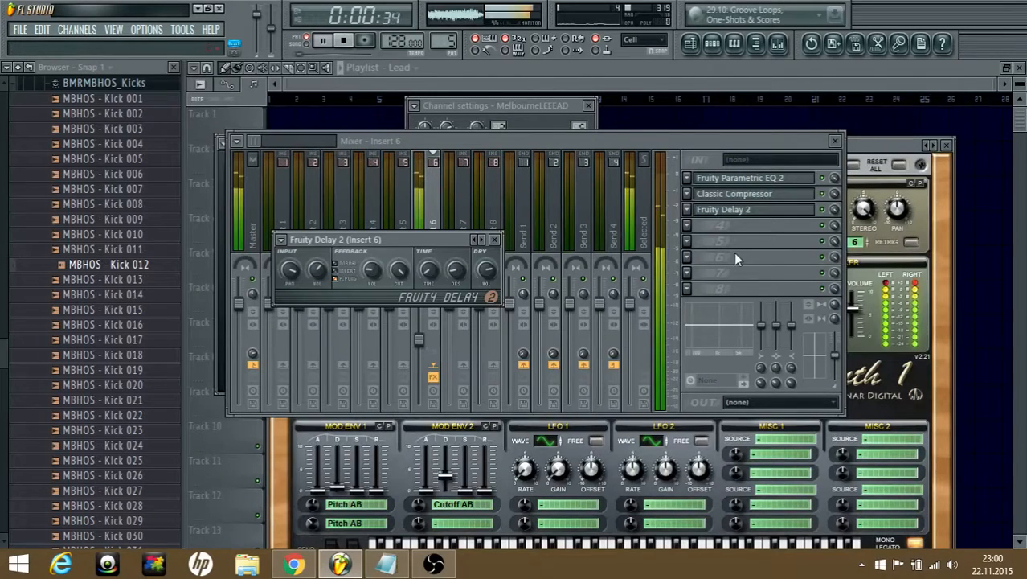
key("space")
- Load Fruity Reeverb 2 in Insert 6's fourth effect slot with the preset The Venue and adjust the reverb during playback
left_click(688, 225)
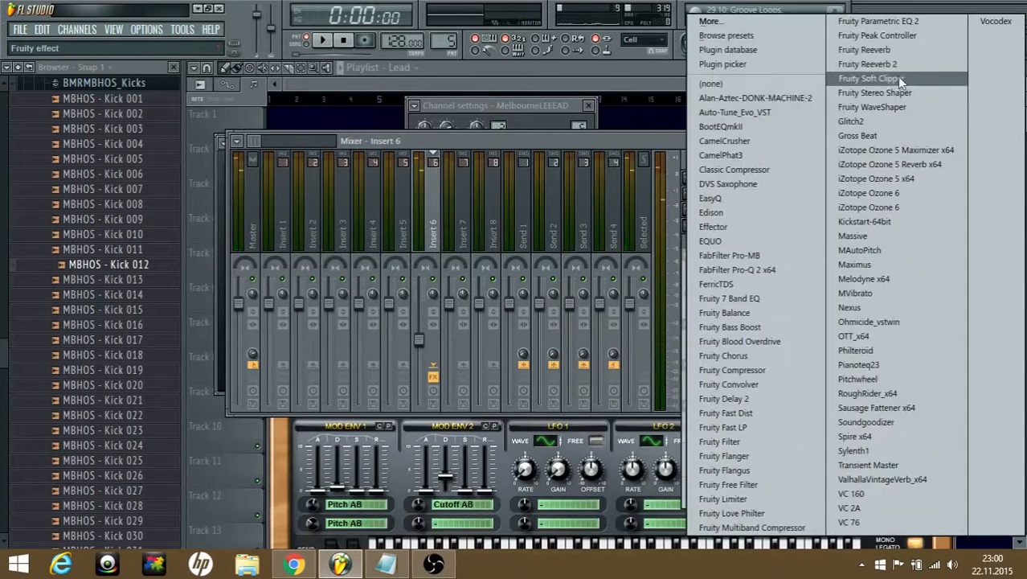
left_click(867, 64)
right_click(628, 276)
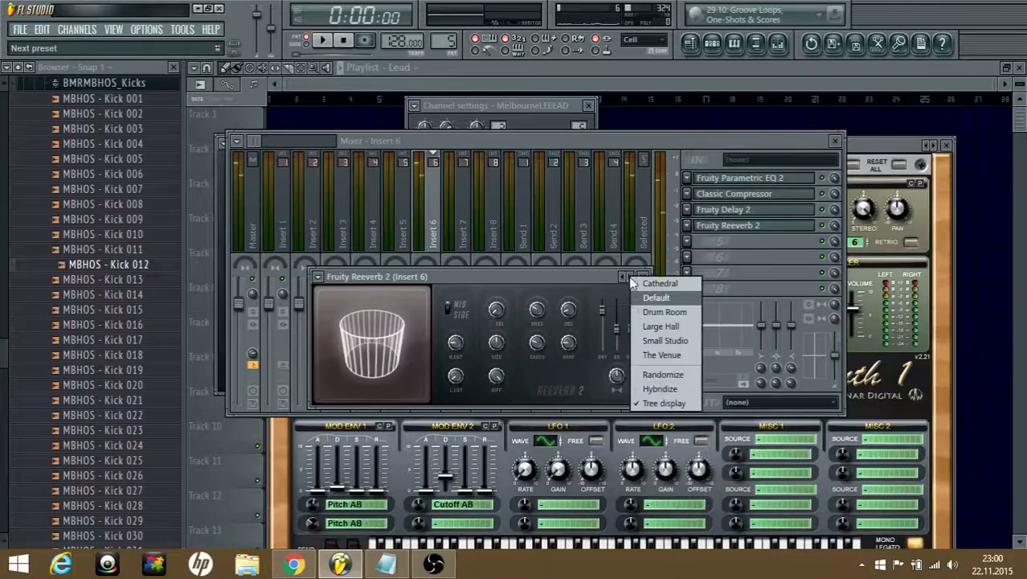
left_click(661, 355)
key("space")
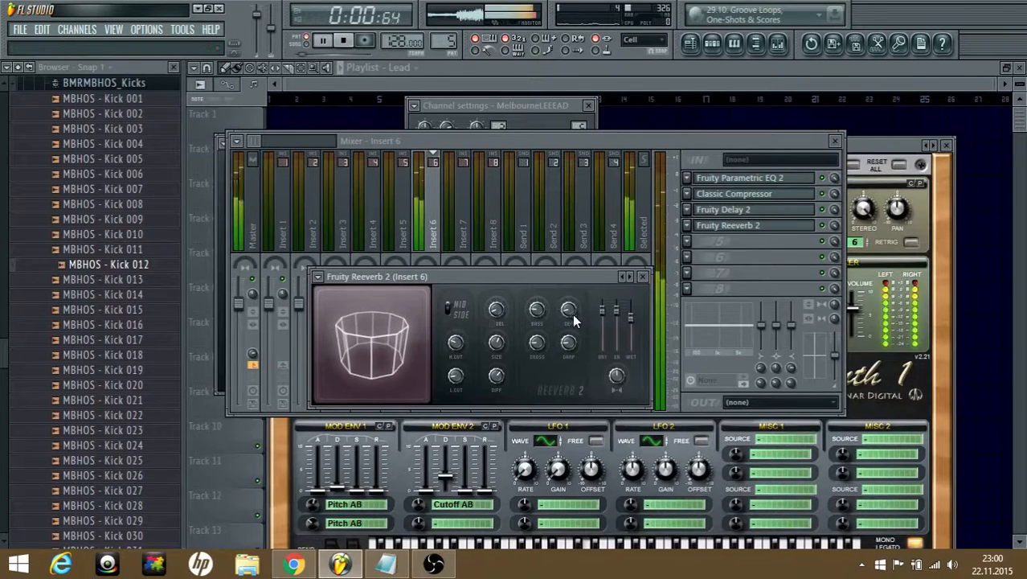
left_click_drag(570, 312, 631, 324)
left_click(642, 276)
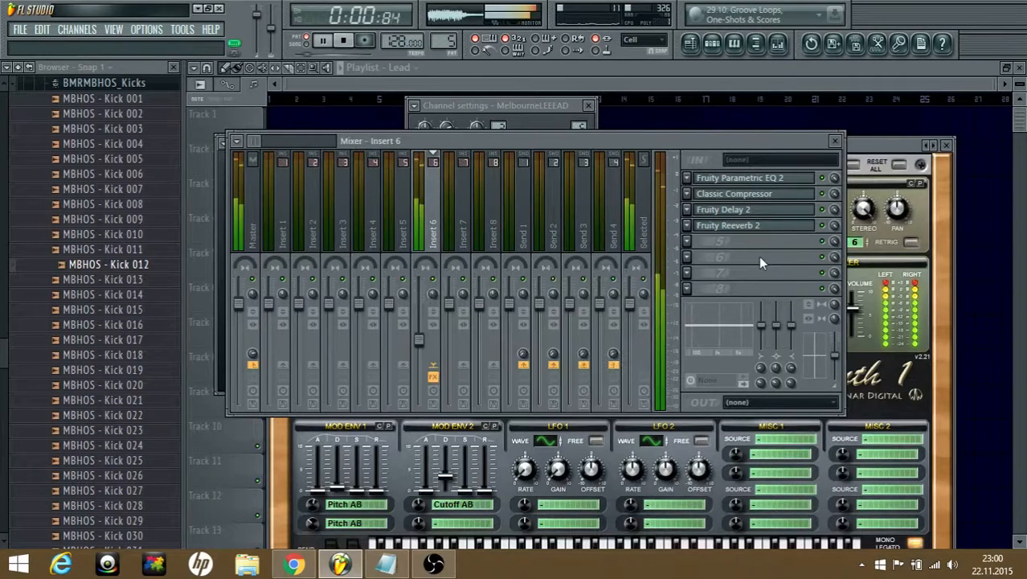
key("space")
- Load Kickstart in Insert 6's eighth effect slot and choose the third volume curve in its first row
left_click(687, 290)
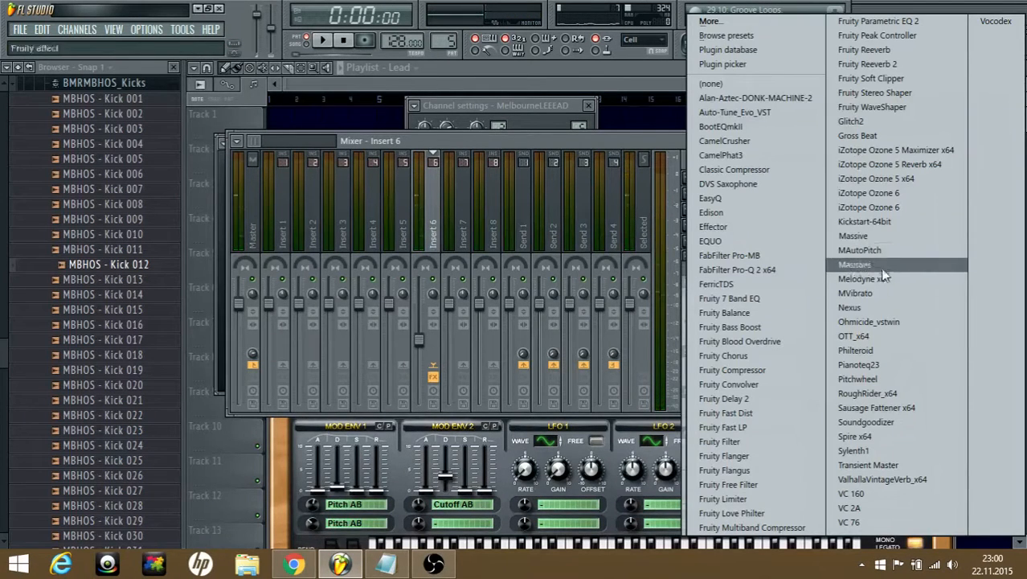
left_click(864, 224)
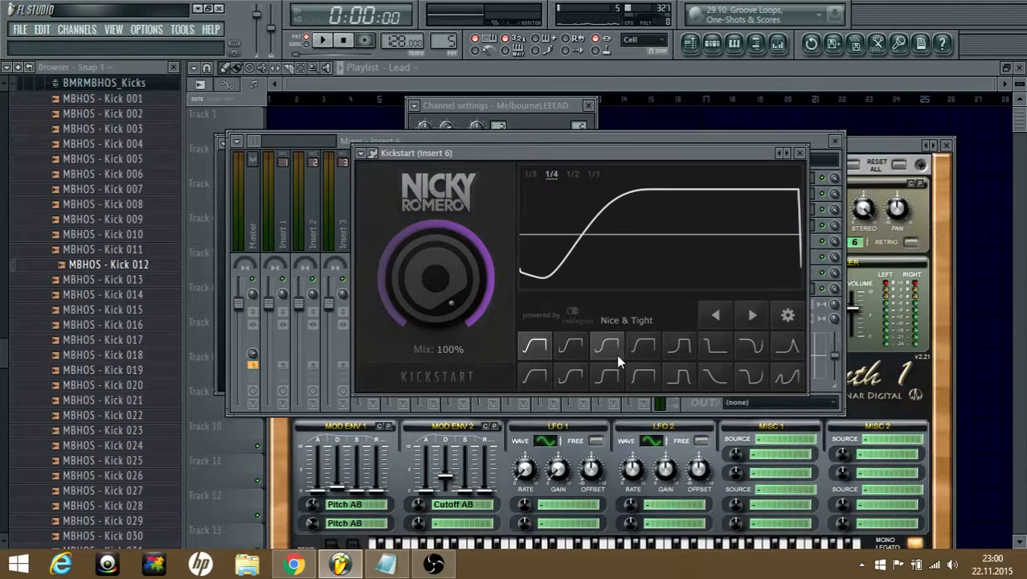
left_click(612, 354)
left_click(697, 69)
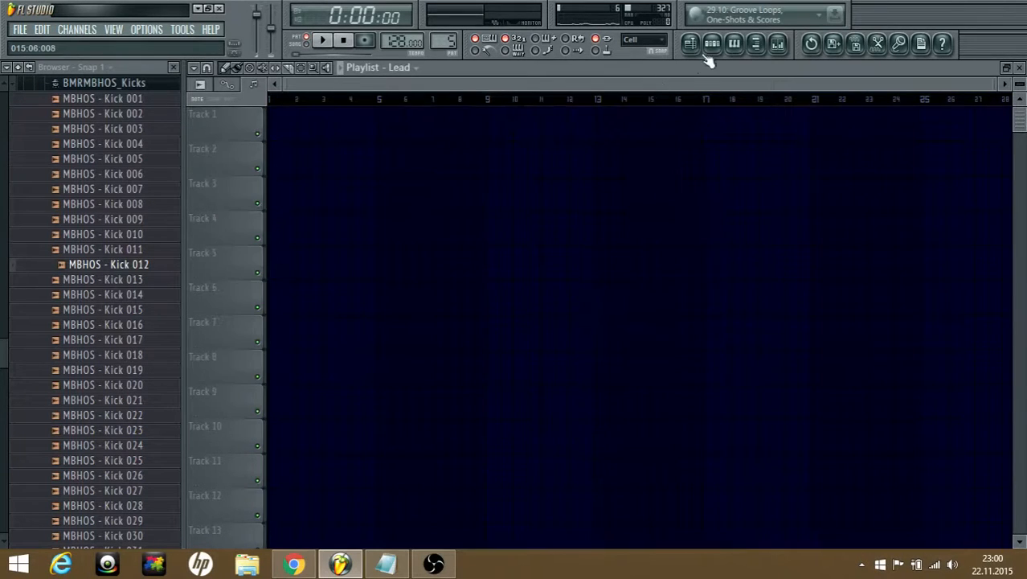
- Show the step sequencer and switch from the Lead pattern to the Kick pattern
left_click(712, 45)
left_click(520, 132)
right_click(523, 131)
left_click(712, 43)
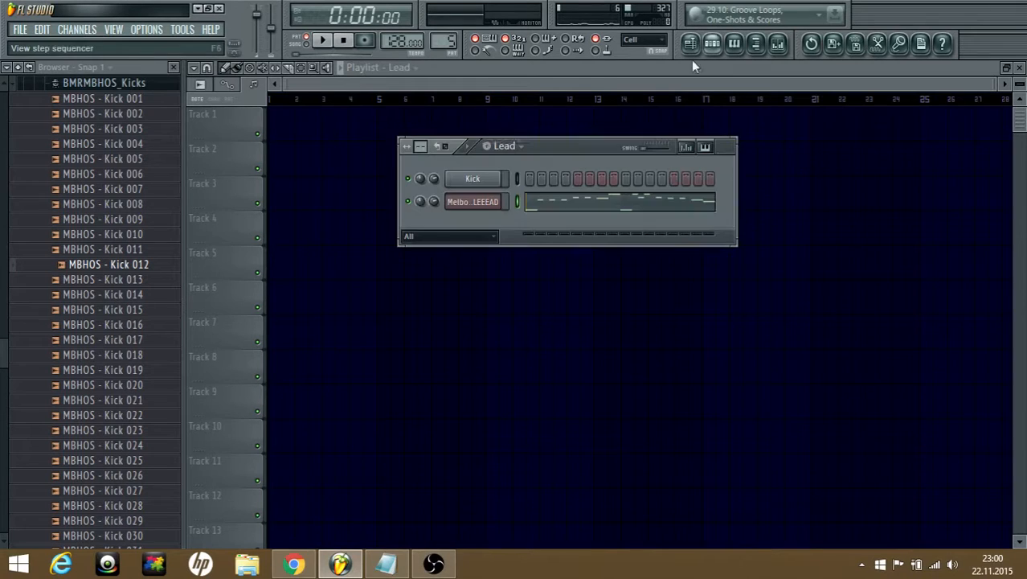
left_click(503, 146)
left_click(506, 161)
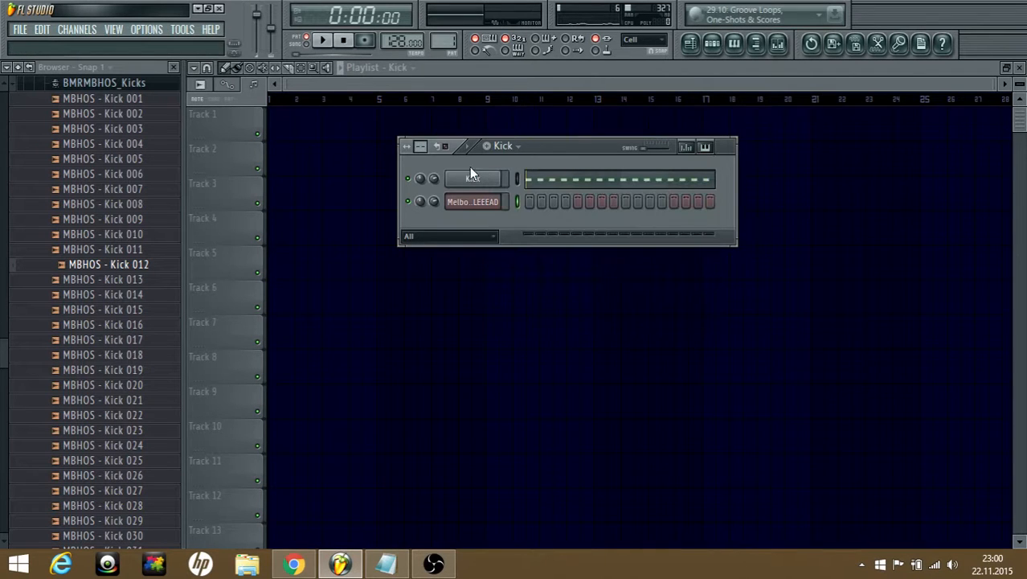
- Open the Kick channel's settings together with the mixer and preview the MBHOS - Kick 011 sample
left_click(494, 177)
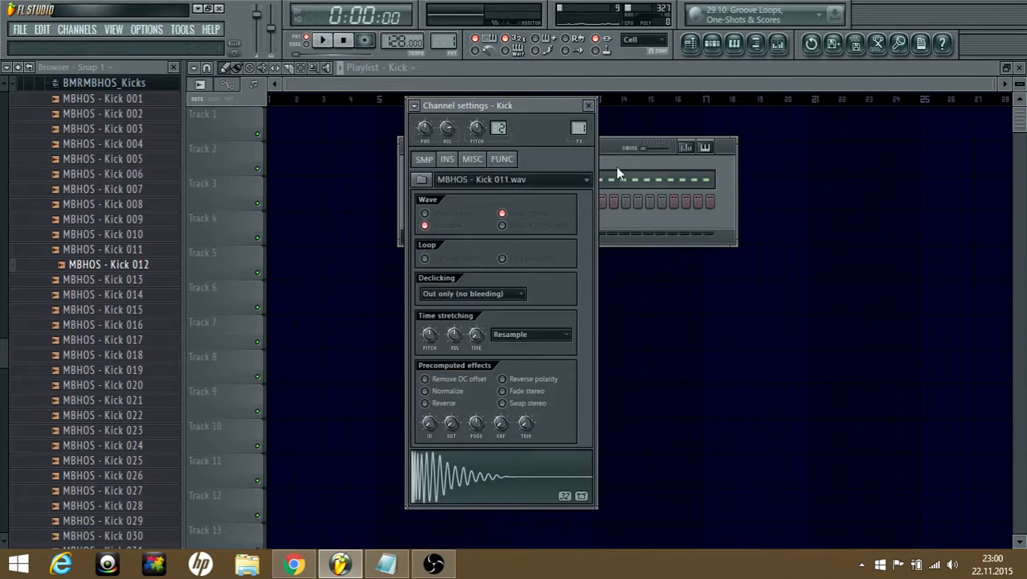
key("F9")
left_click(511, 469)
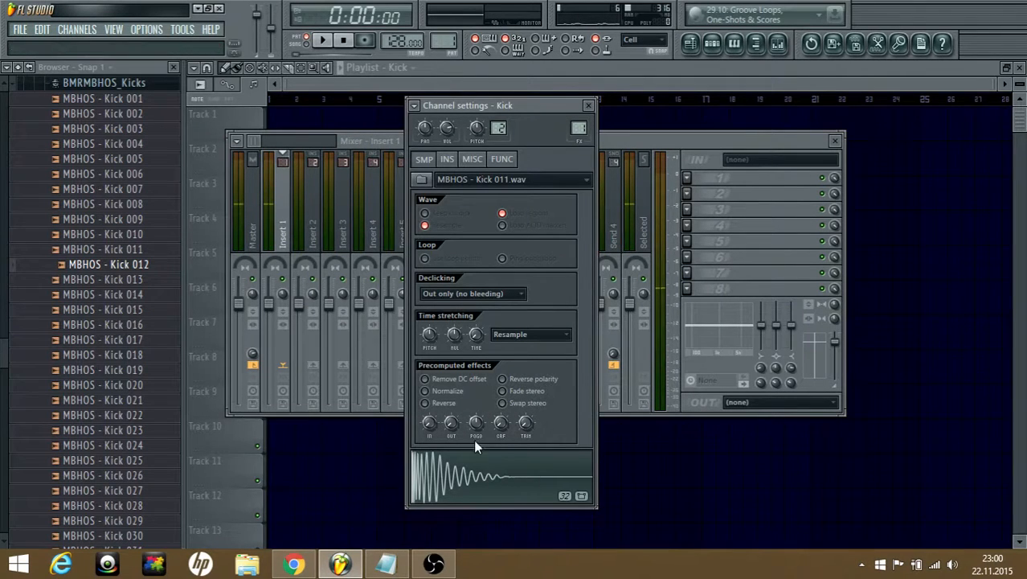
left_click(500, 486)
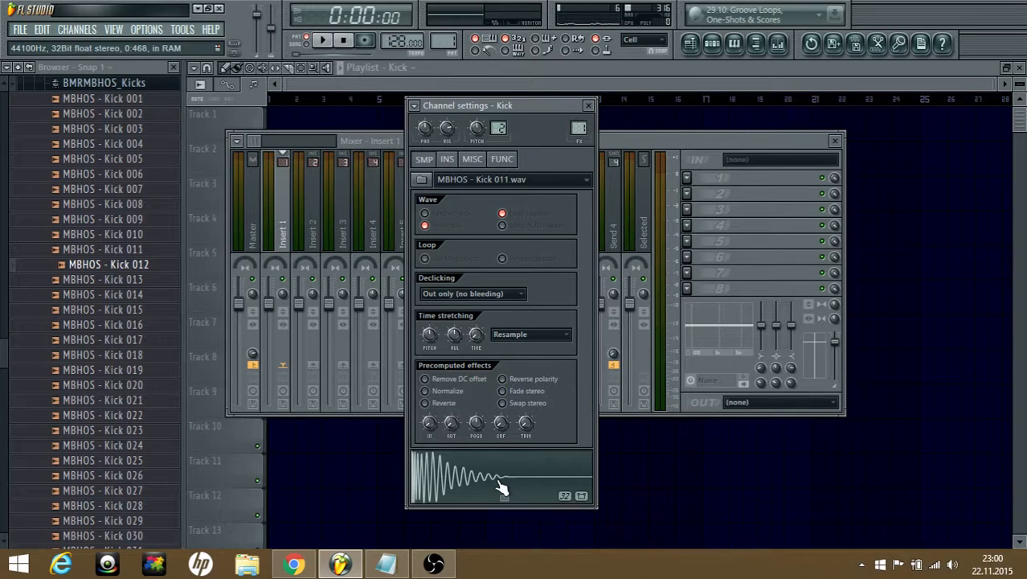
left_click(501, 487)
left_click(501, 486)
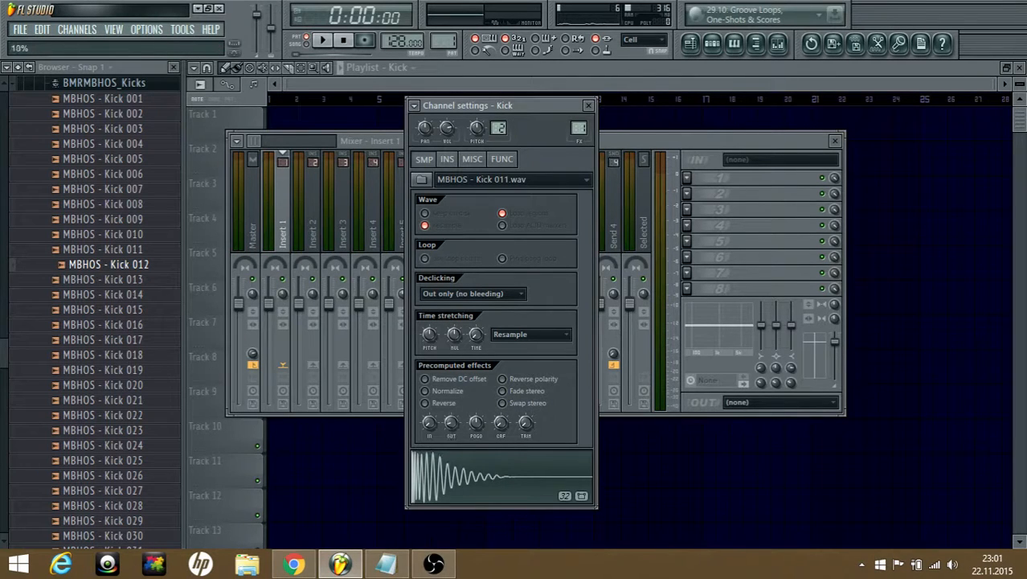
- Adjust the kick sample's precomputed fade-out and crossfade, auditioning the sample between changes
left_click(493, 471)
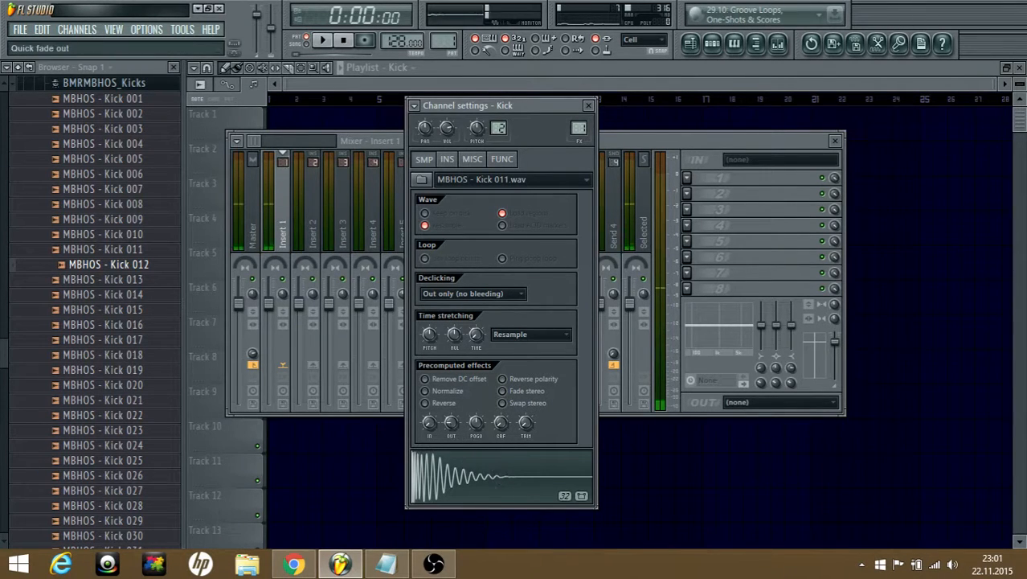
left_click(466, 467)
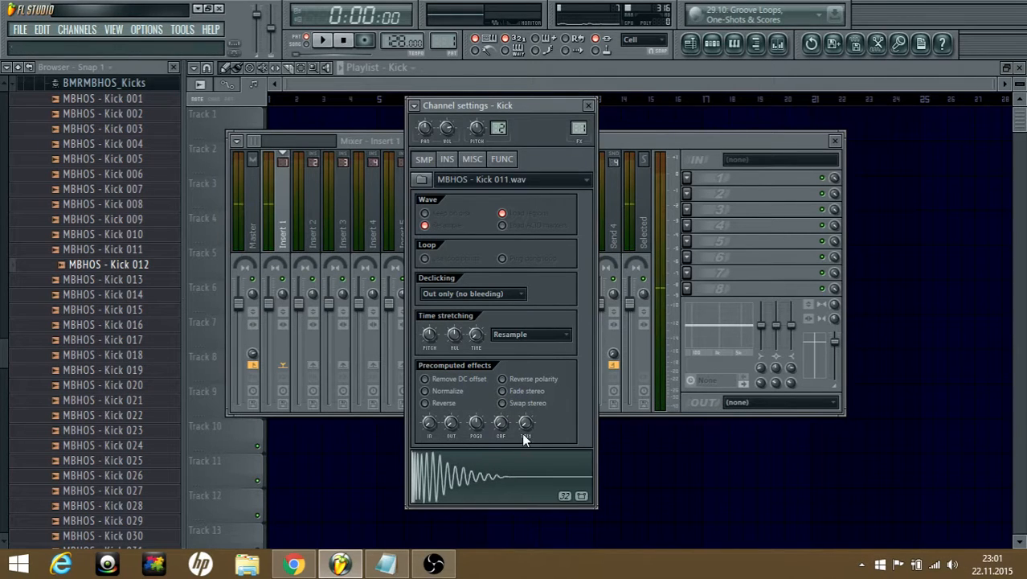
left_click_drag(499, 424, 499, 419)
left_click(522, 474)
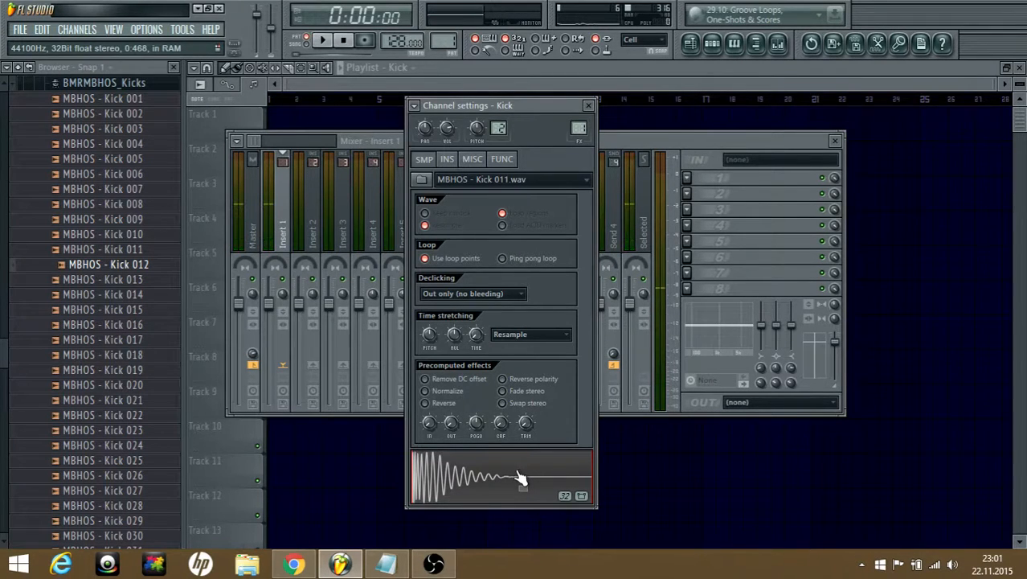
- Try shortening the first C5 note in the Kick piano roll and lengthening it to four steps
left_click(712, 43)
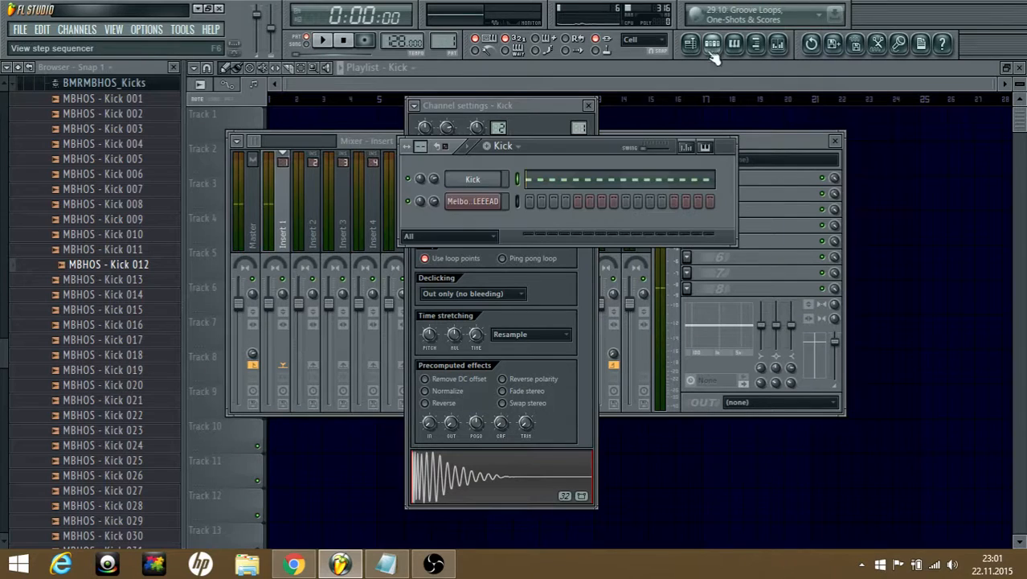
left_click(553, 184)
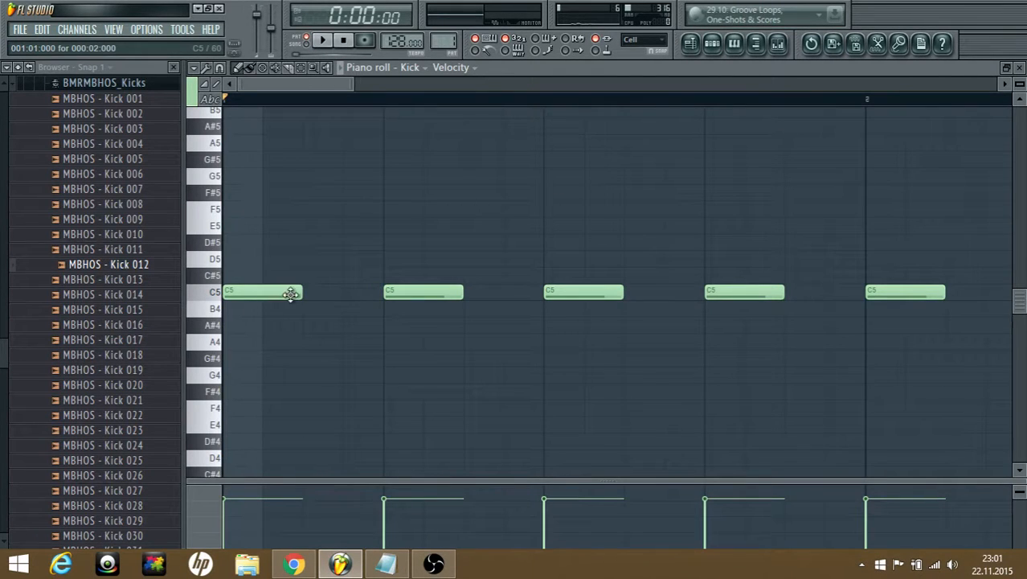
left_click_drag(265, 296, 262, 297)
key("space")
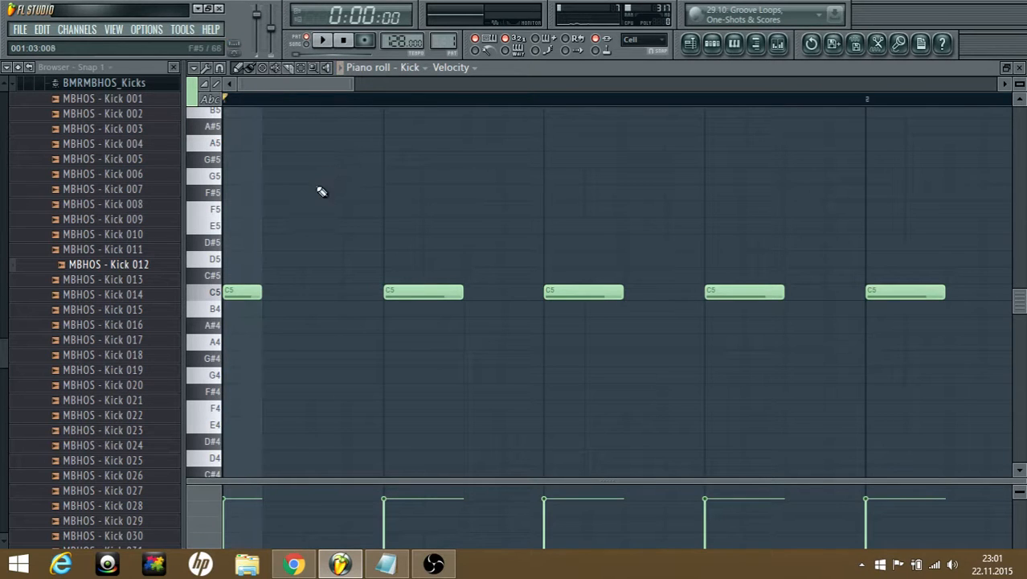
key("space")
left_click_drag(260, 299, 379, 299)
key("space")
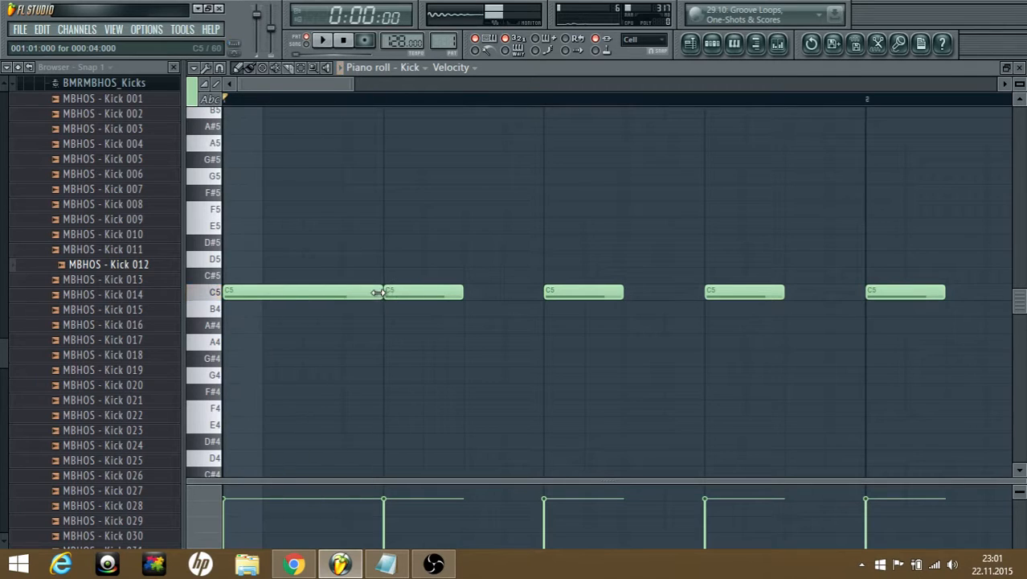
key("Page_Down")
key("Page_Down")
key("Page_Down")
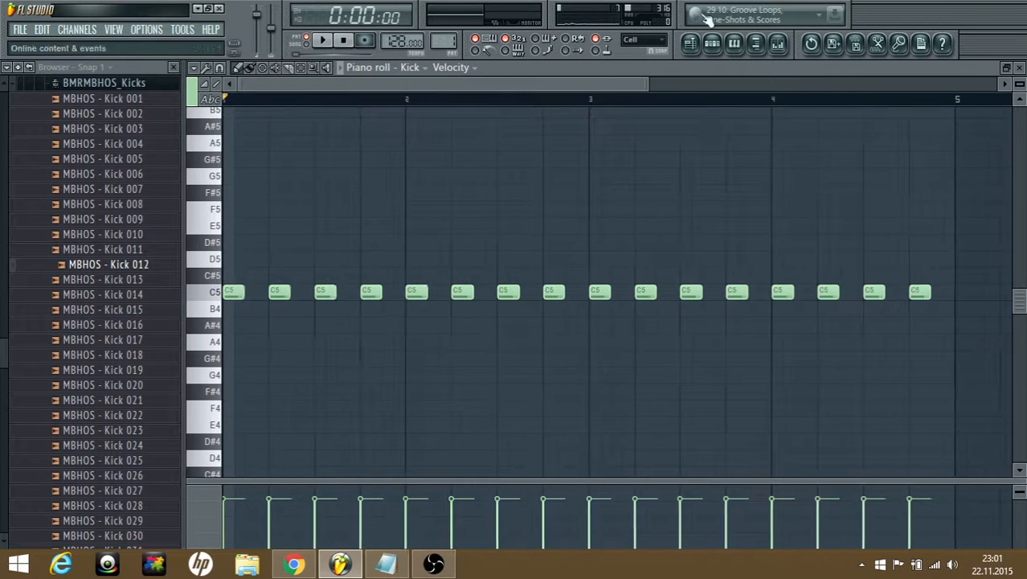
- Route attention to the Kick channel's Insert 1 and load Fruity Parametric EQ 2 in its first effect slot
left_click(714, 45)
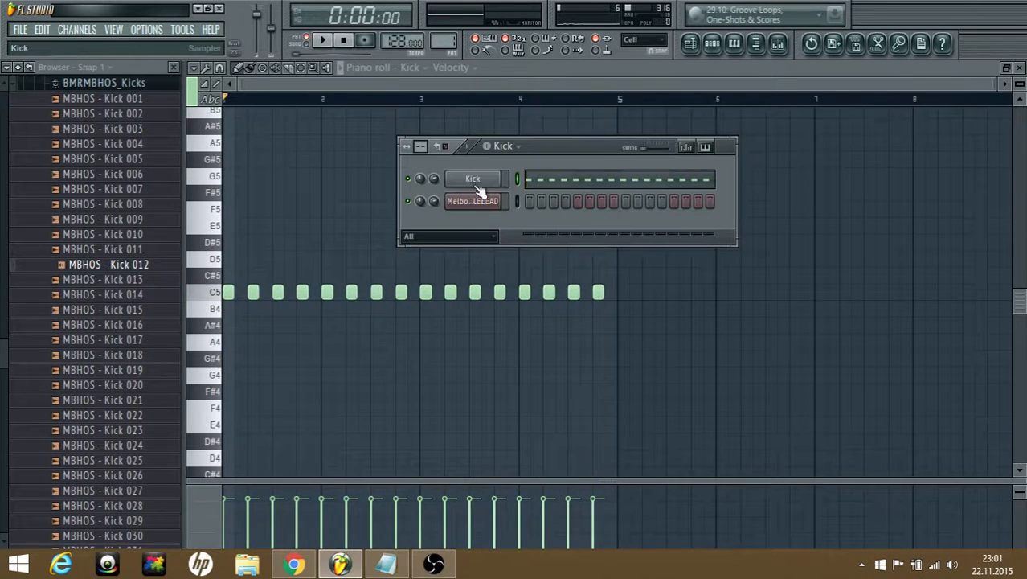
left_click(473, 180)
key("F9")
left_click(689, 182)
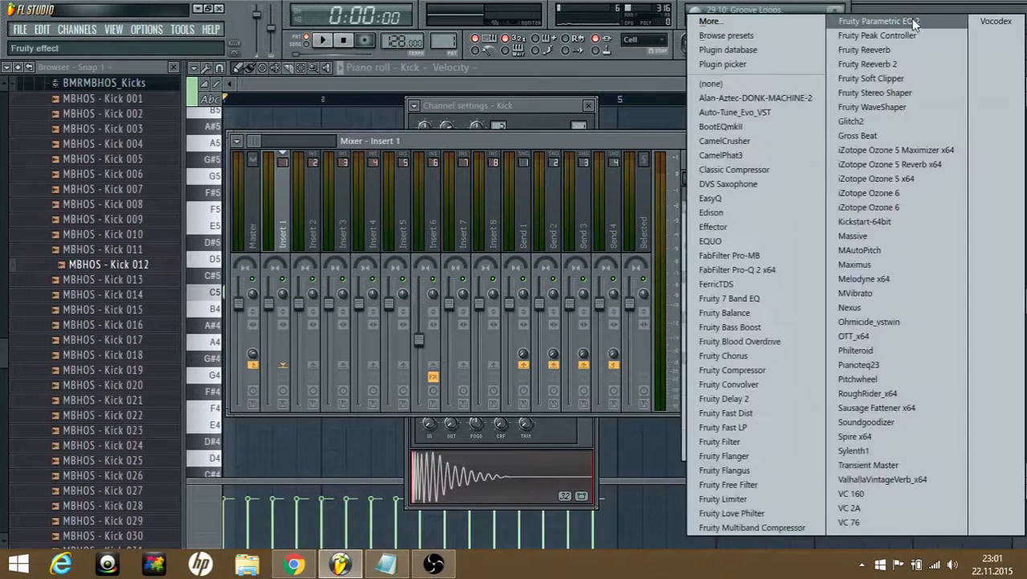
left_click(896, 21)
- Cut the kick's lowest and highest frequencies and slightly boost the bands between them in the equalizer during playback
left_click_drag(270, 286, 229, 351)
key("space")
left_click_drag(303, 287, 272, 277)
left_click_drag(338, 287, 333, 276)
left_click_drag(370, 287, 371, 283)
left_click_drag(405, 286, 437, 277)
left_click_drag(470, 287, 518, 351)
left_click(660, 166)
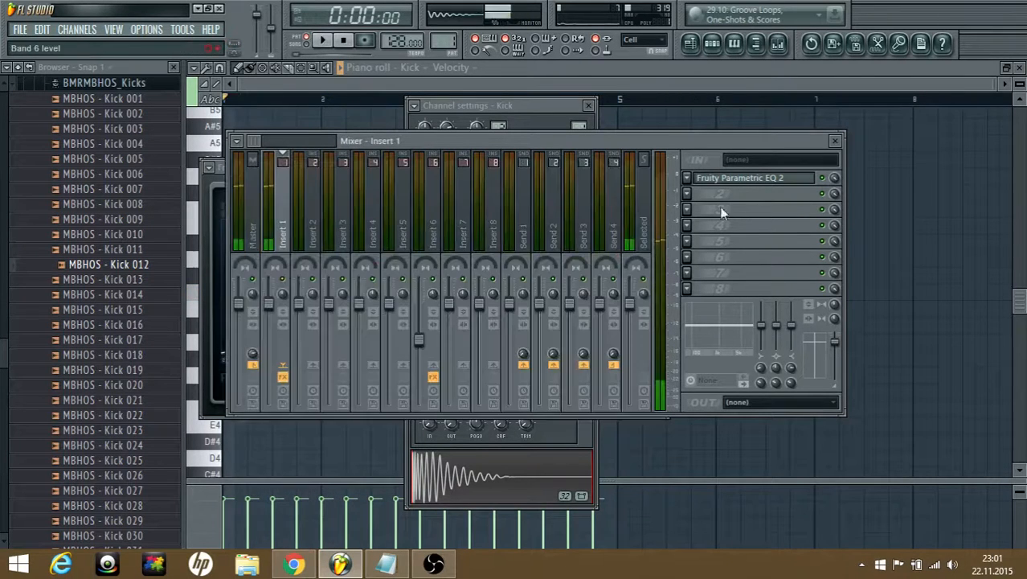
key("space")
- Load Soundgoodizer in Insert 1's second effect slot with mode A and preview the kick
left_click(687, 193)
left_click(865, 421)
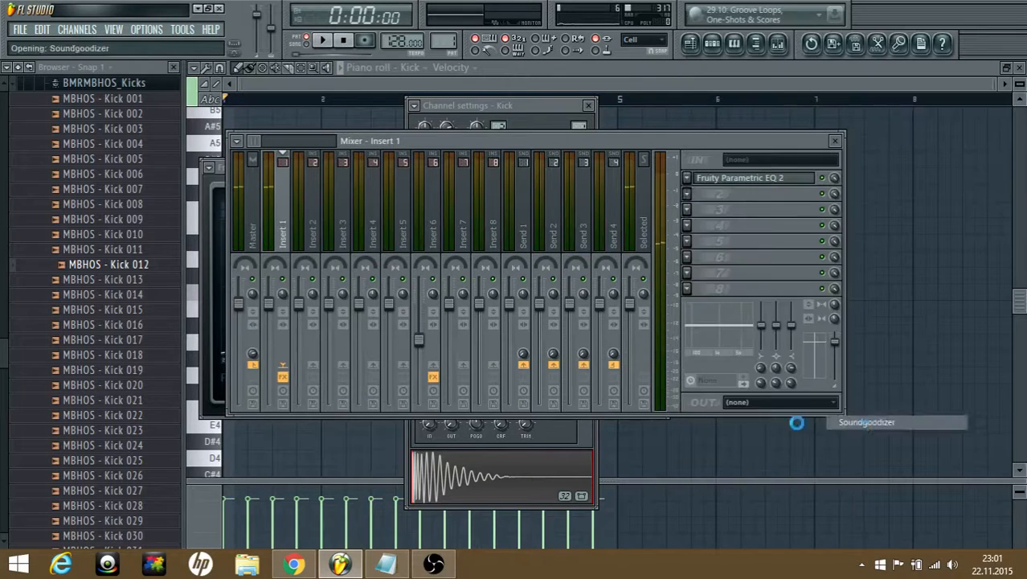
key("space")
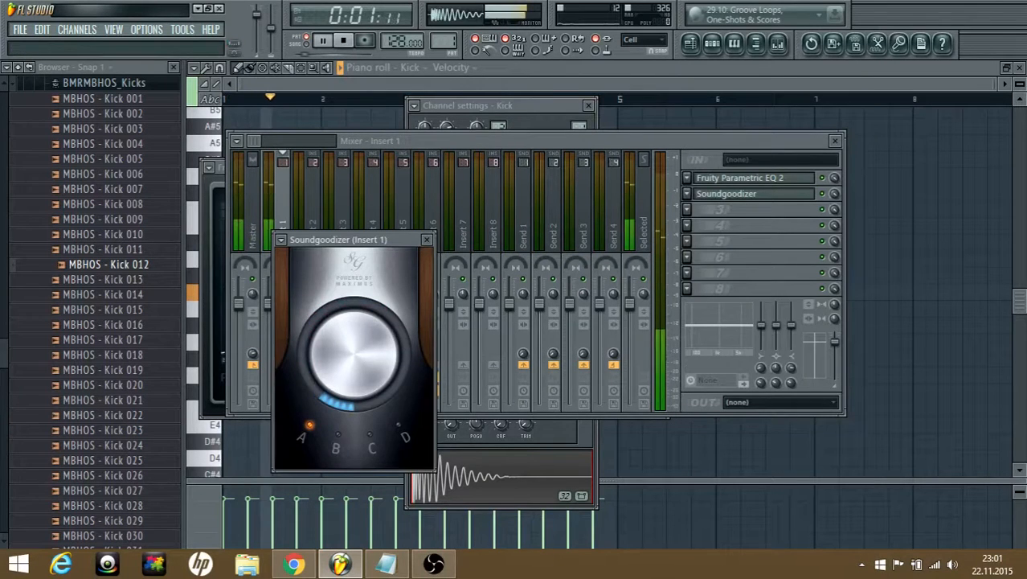
key("space")
left_click(426, 239)
- Load another Fruity Parametric EQ 2 in Insert 1's third effect slot and roll off the lowest frequencies with band 1
left_click(687, 209)
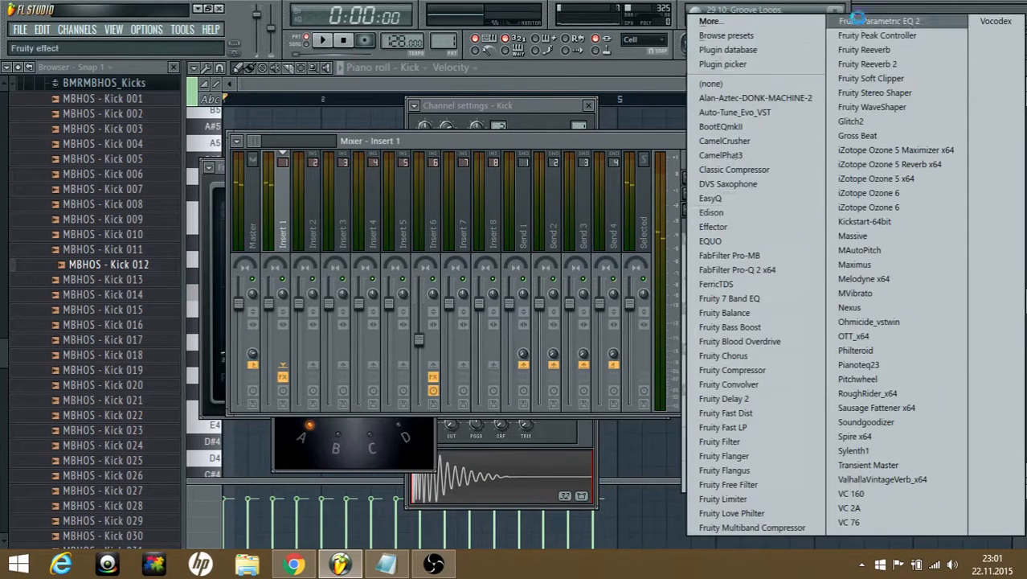
left_click(882, 21)
left_click_drag(597, 247, 597, 225)
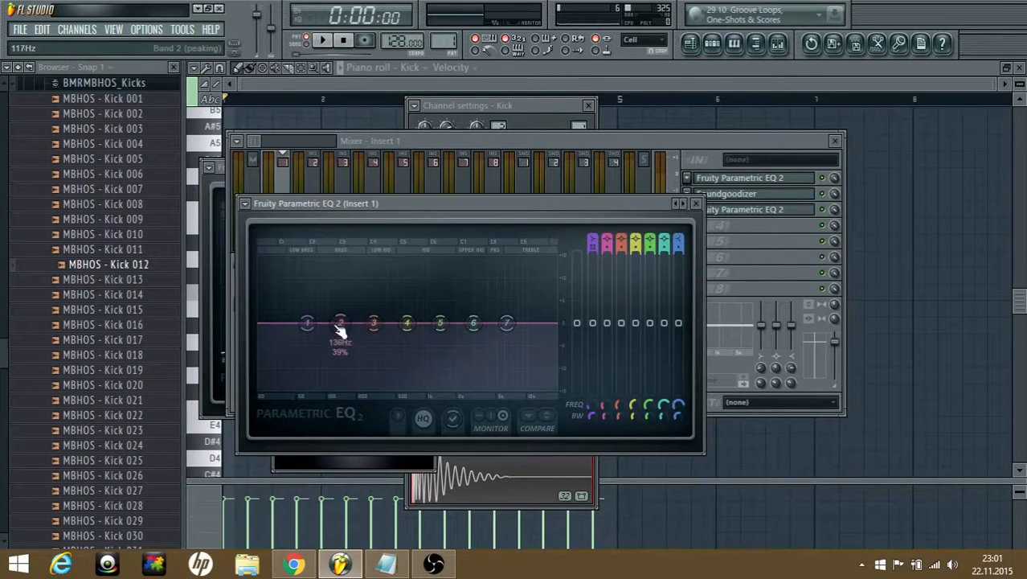
left_click_drag(306, 323, 275, 389)
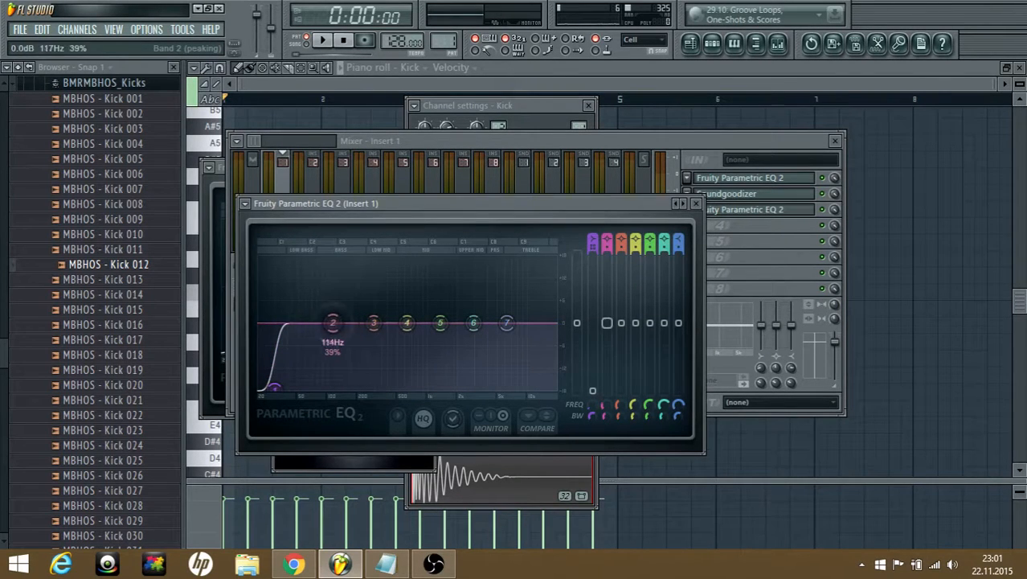
- Slightly boost bands 3 to 6 in the third-slot equalizer while previewing the kick, and return to the mixer
left_click_drag(333, 323, 410, 321)
key("space")
key("space")
key("space")
left_click_drag(440, 323, 475, 320)
key("space")
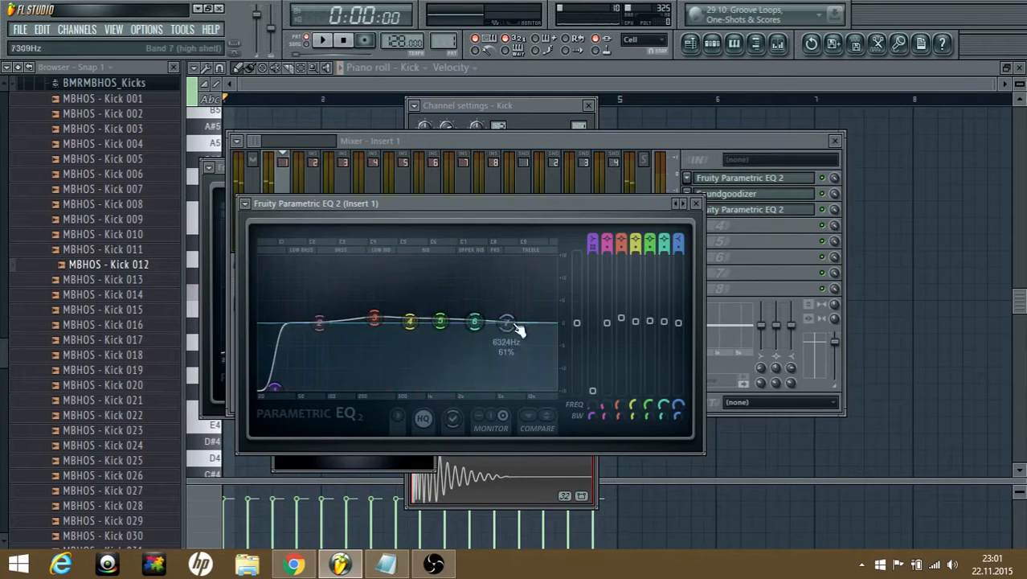
left_click(775, 272)
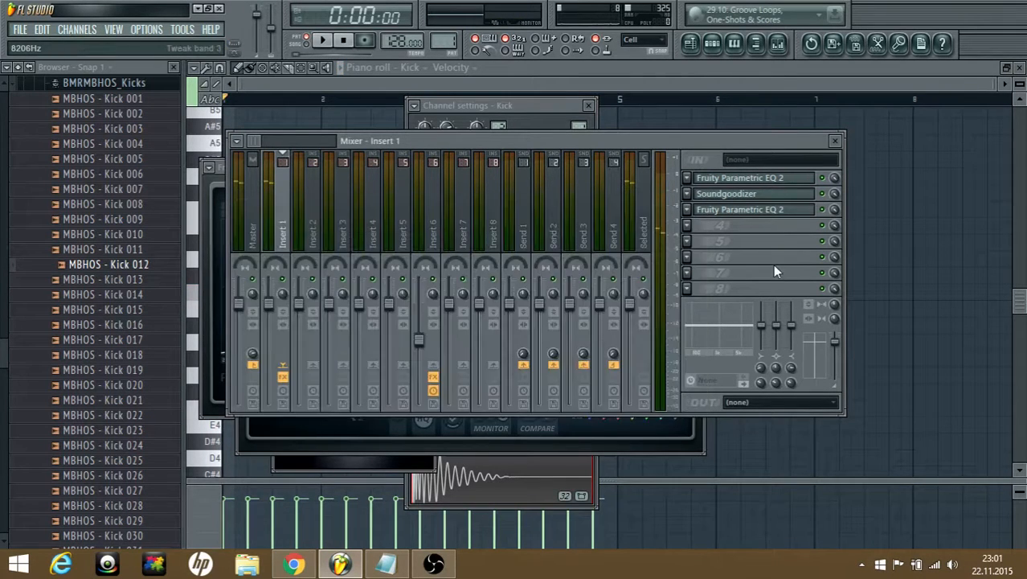
- Place four consecutive Kick pattern clips on playlist Track 1, covering bars 1 to 16
left_click(689, 44)
left_click(403, 142)
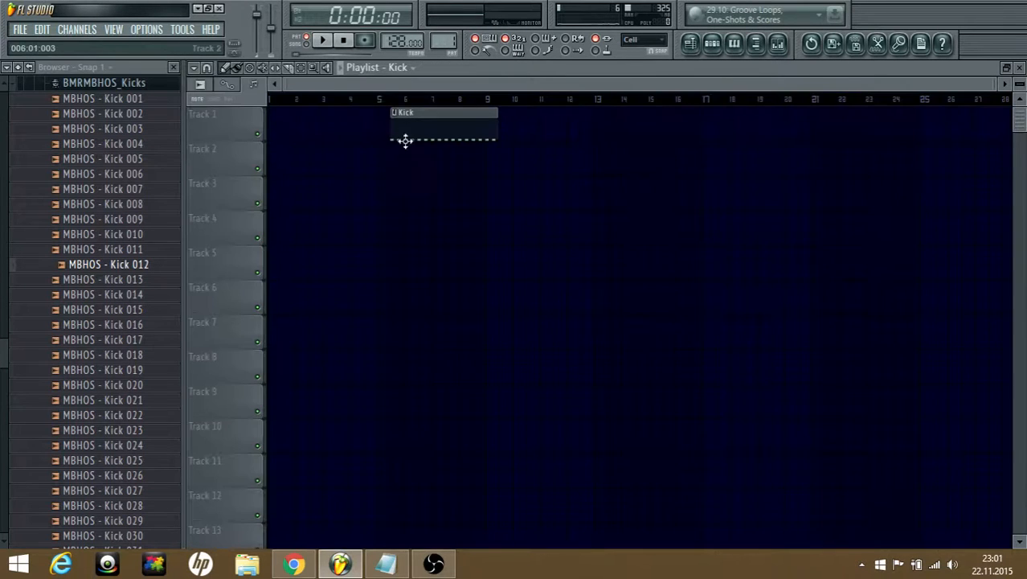
left_click_drag(403, 140, 282, 139)
left_click(390, 130)
left_click(498, 129)
left_click_drag(625, 128, 600, 131)
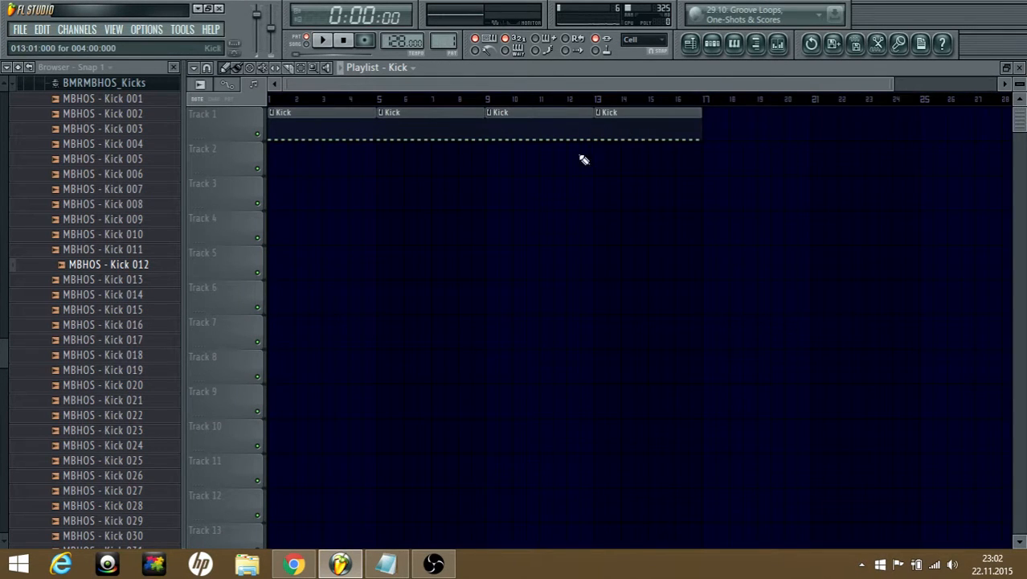
- Switch to the Clap pattern, place a clip at bar 1 of Track 2 and extend it to 3.5 bars
scroll(554, 221, "down", 1)
left_click(712, 44)
left_click(518, 147)
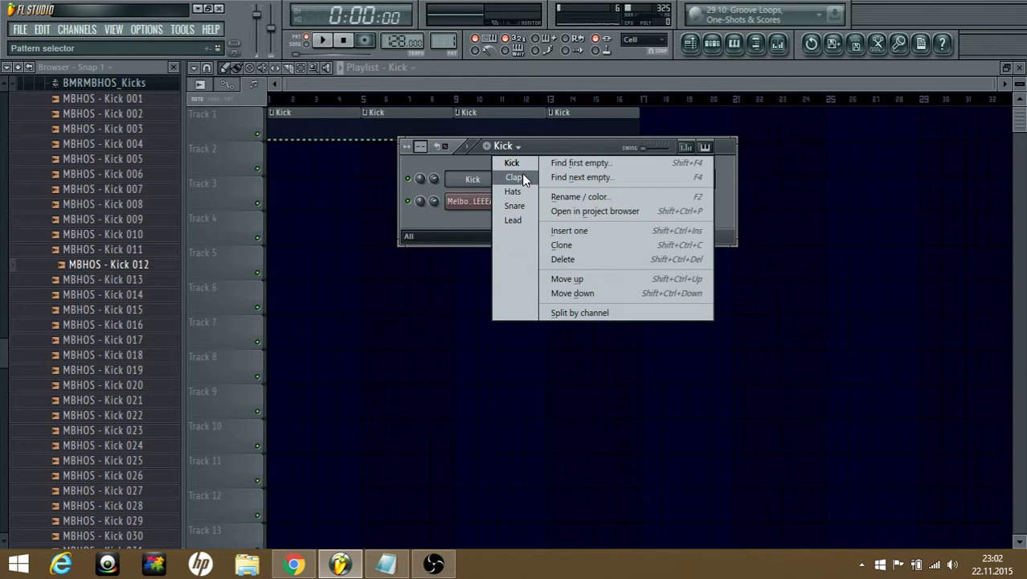
left_click(522, 175)
left_click(277, 148)
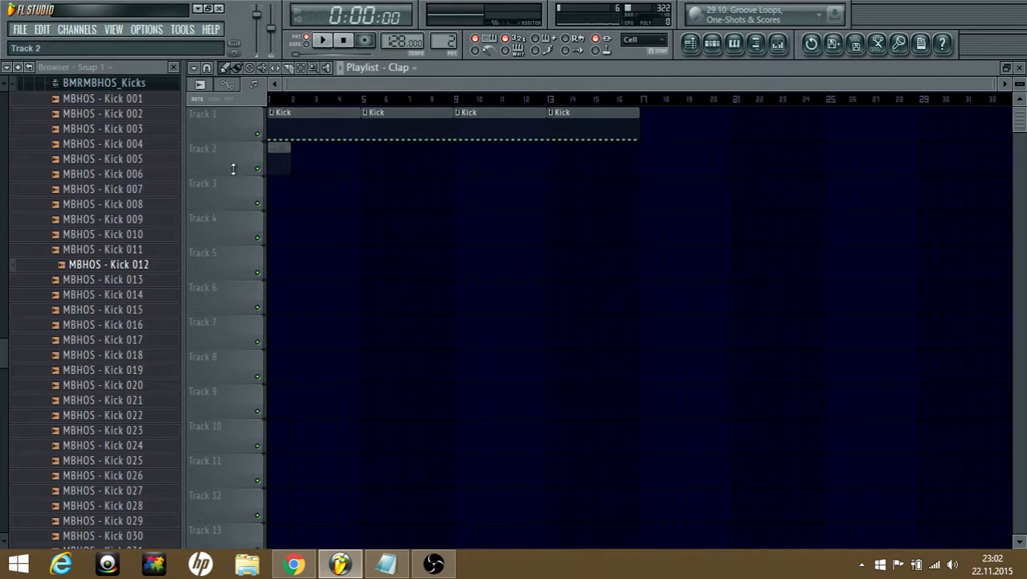
left_click_drag(289, 151, 351, 148)
left_click(355, 149)
right_click(352, 147)
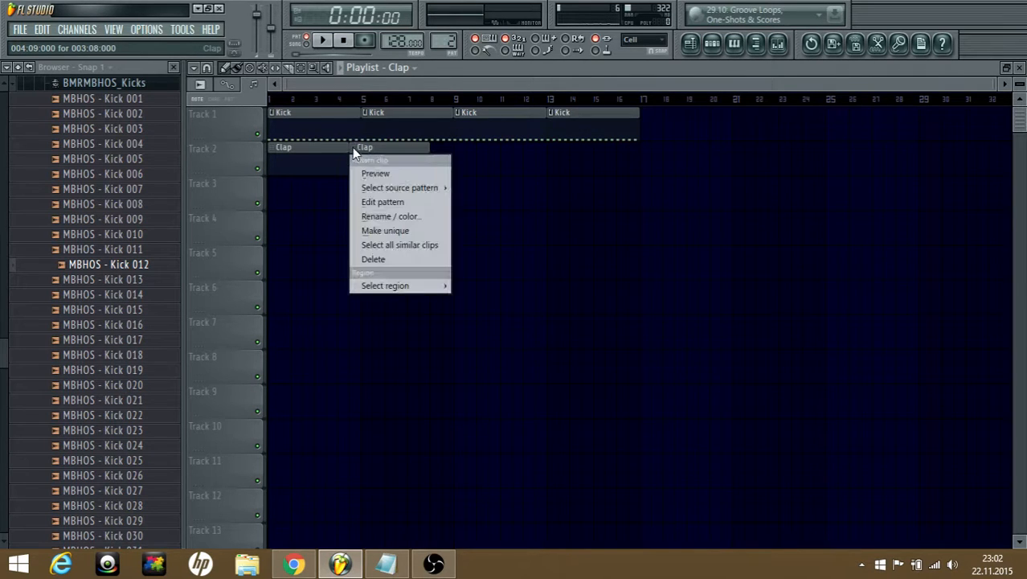
left_click(365, 150)
right_click(354, 151)
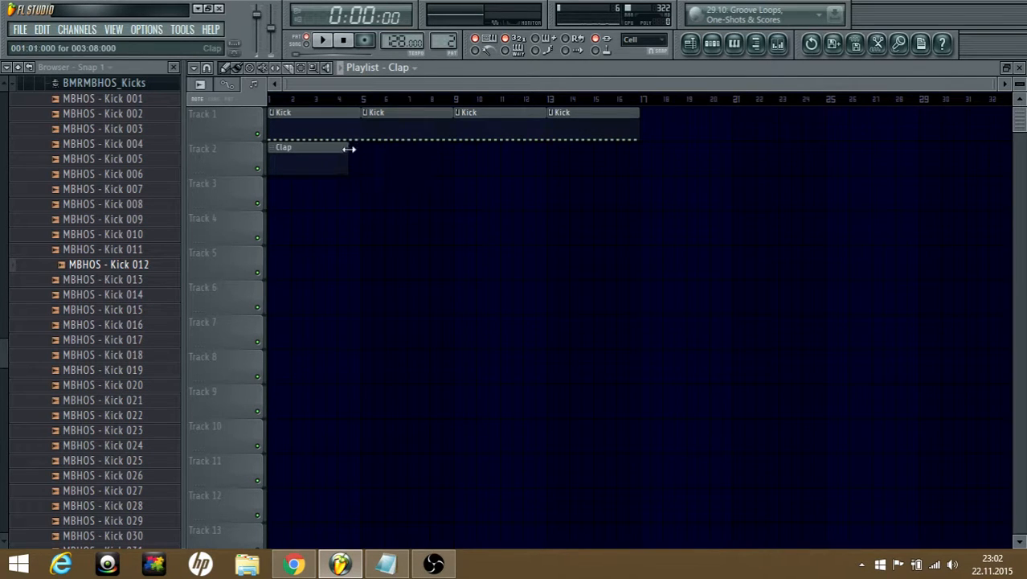
- Make the first Clap clip four bars long and add three more Clap clips to fill Track 2 through bar 16
left_click(367, 151)
left_click(463, 154)
left_click(556, 156)
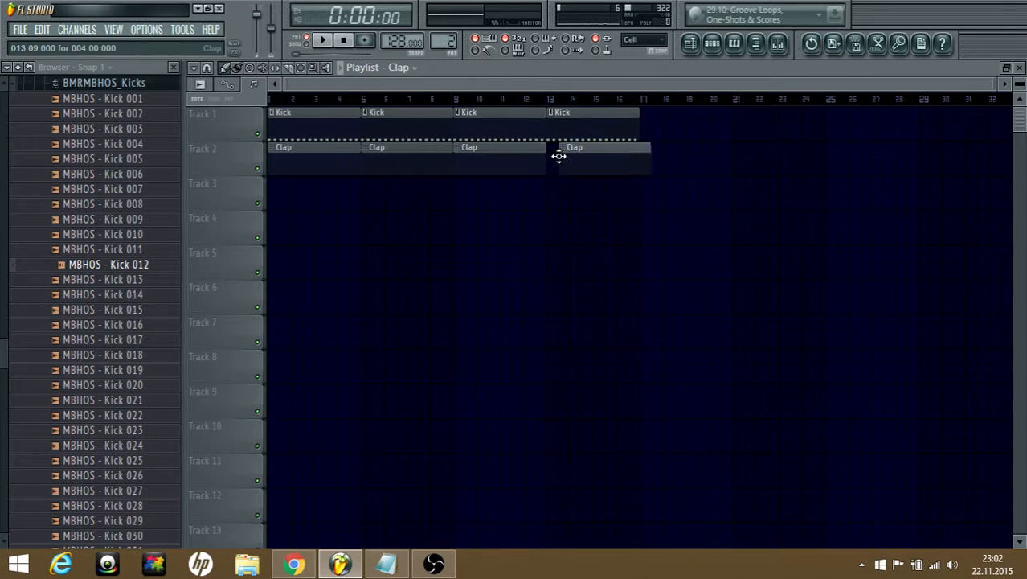
- Switch to the Hats pattern and place four consecutive four-bar Hats clips on Track 3, covering bars 1 to 16
left_click(712, 45)
left_click(498, 149)
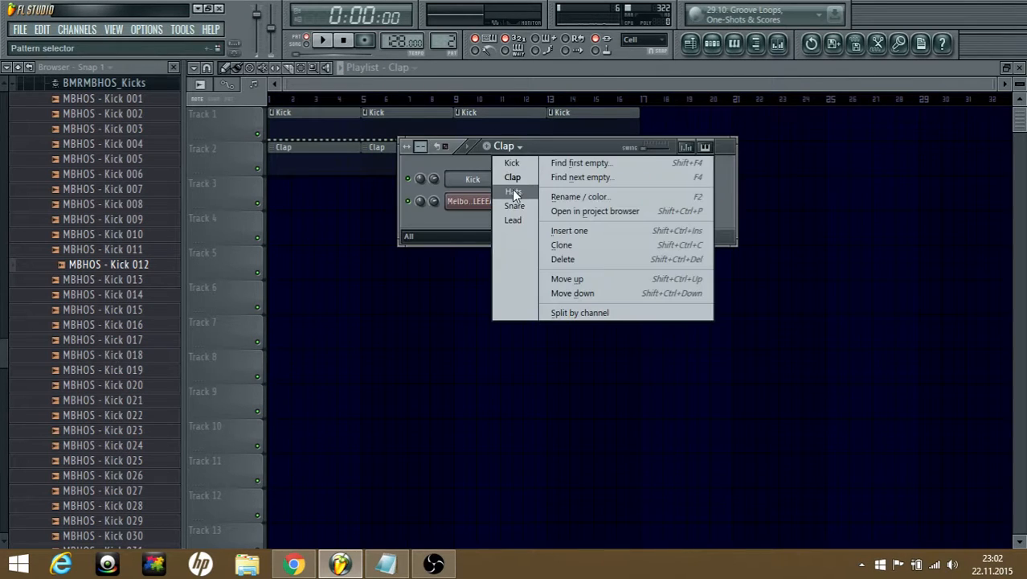
left_click(512, 189)
key("F6")
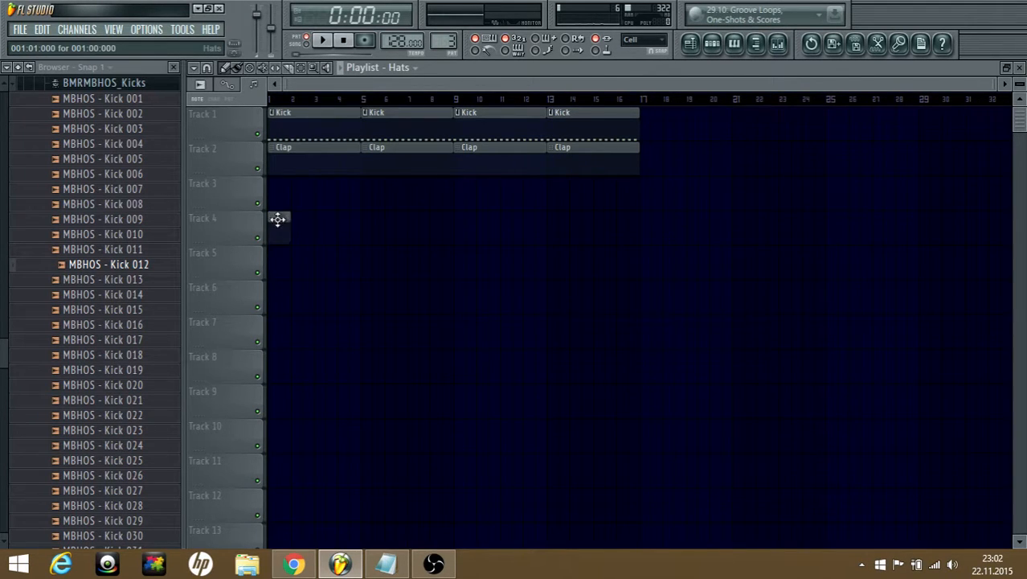
left_click(288, 184)
left_click(371, 187)
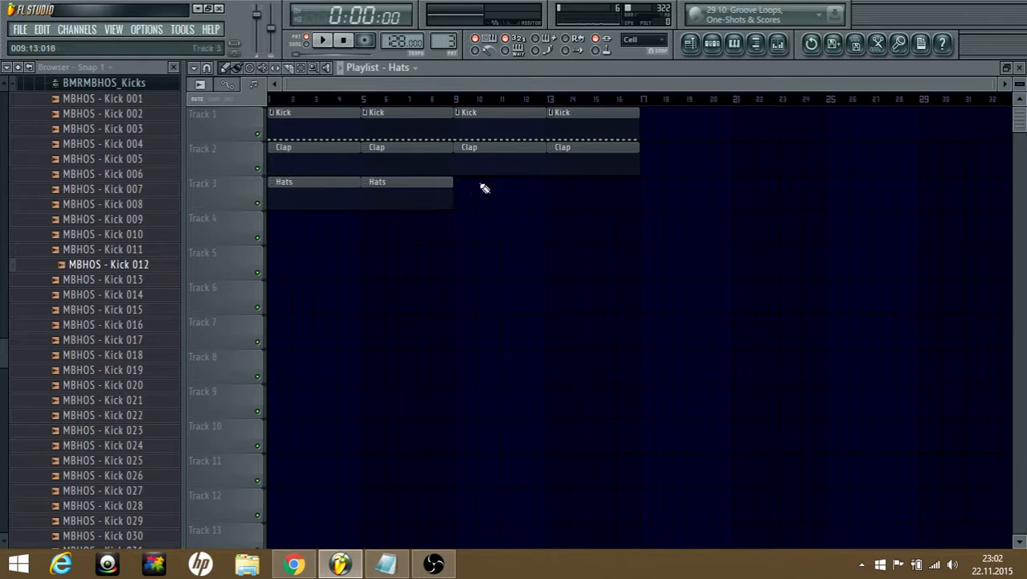
left_click(466, 185)
left_click_drag(519, 183, 561, 183)
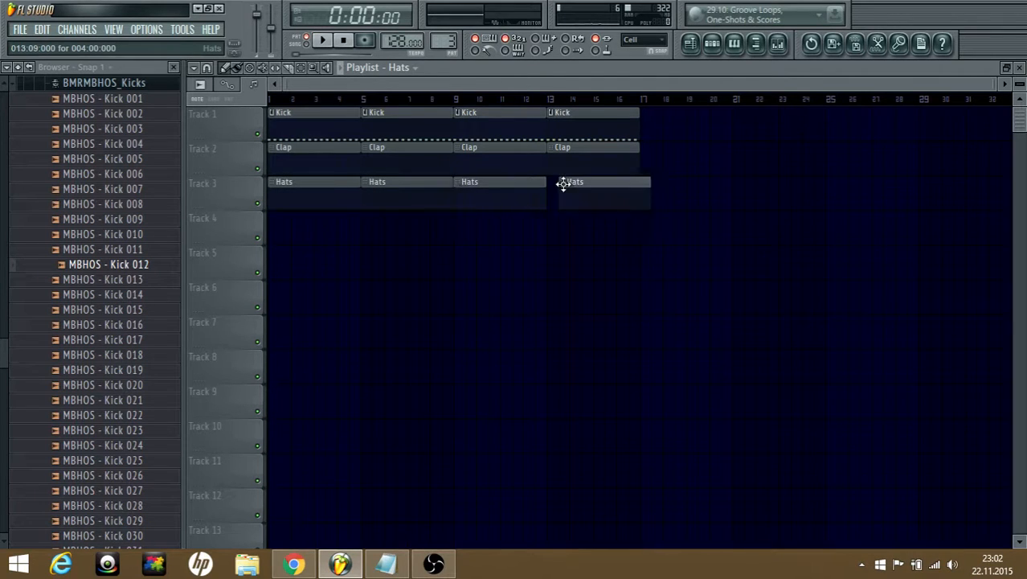
- Switch to the Snare pattern and place four consecutive four-bar Snare clips on Track 4, covering bars 1 to 16
left_click(712, 45)
left_click(517, 147)
left_click(515, 206)
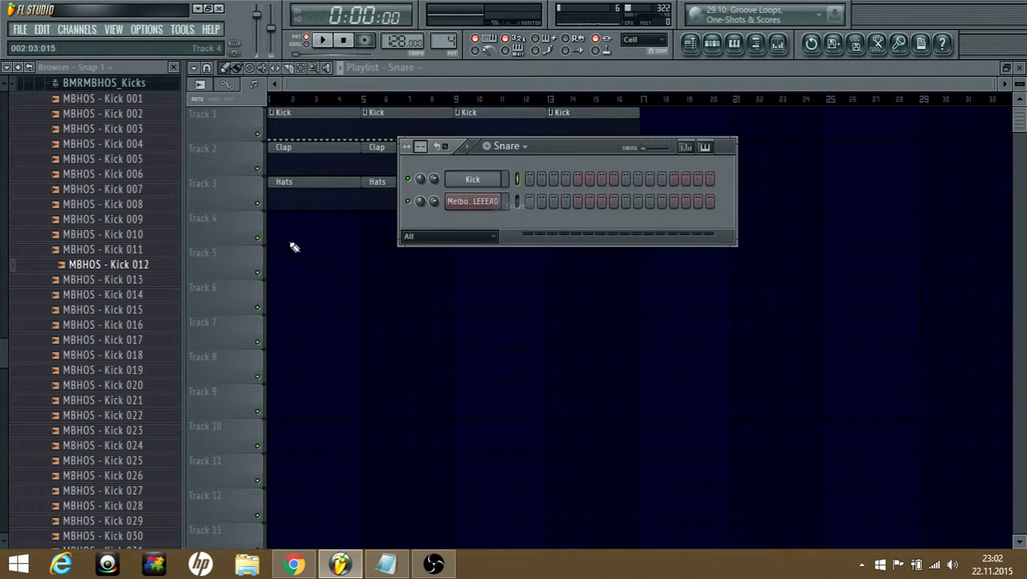
key("F6")
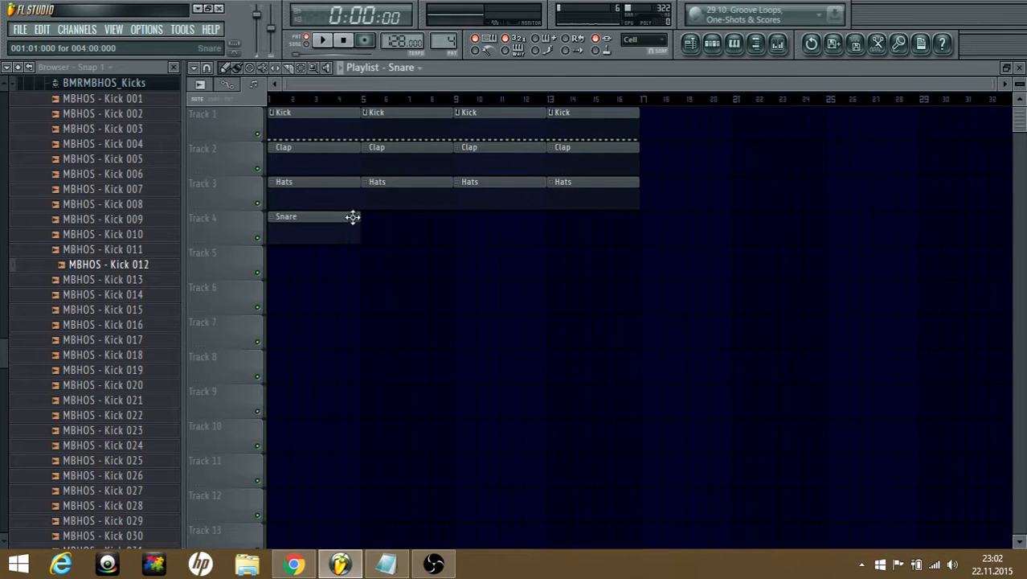
left_click(371, 218)
left_click(465, 222)
left_click(561, 223)
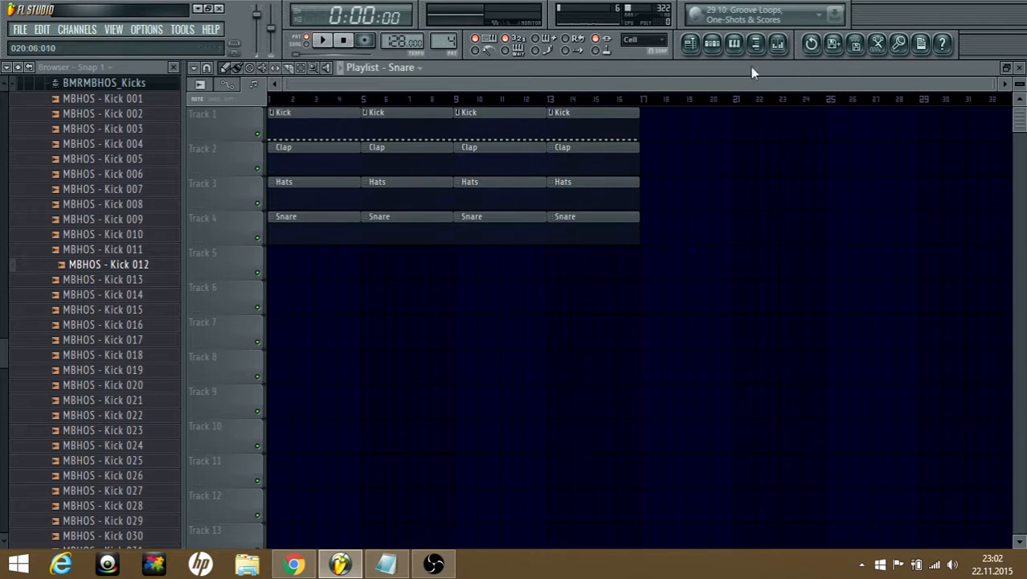
- Switch to the Lead pattern and place a Lead clip at bar 1 of Track 7
left_click(713, 45)
left_click(518, 145)
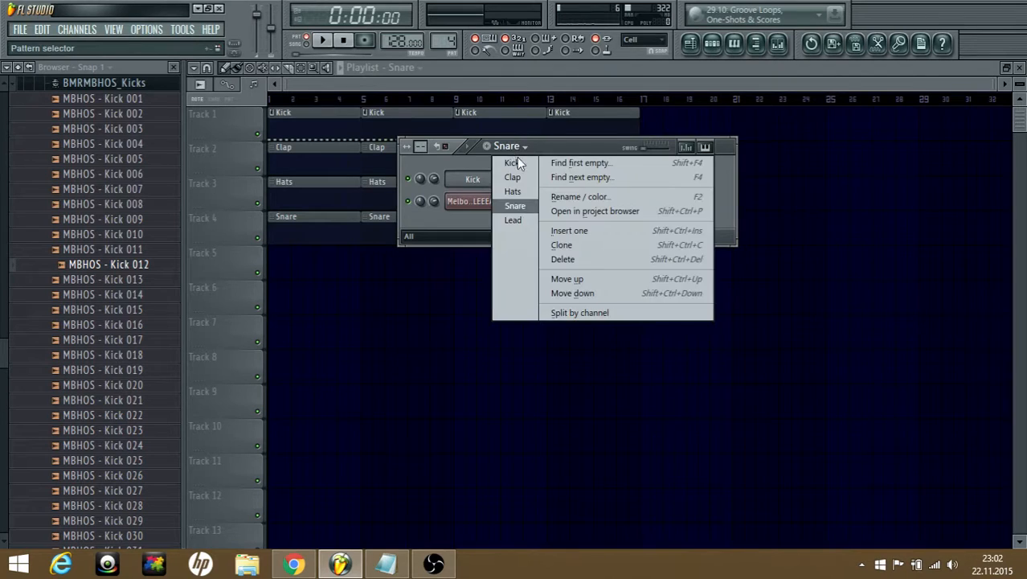
left_click(527, 219)
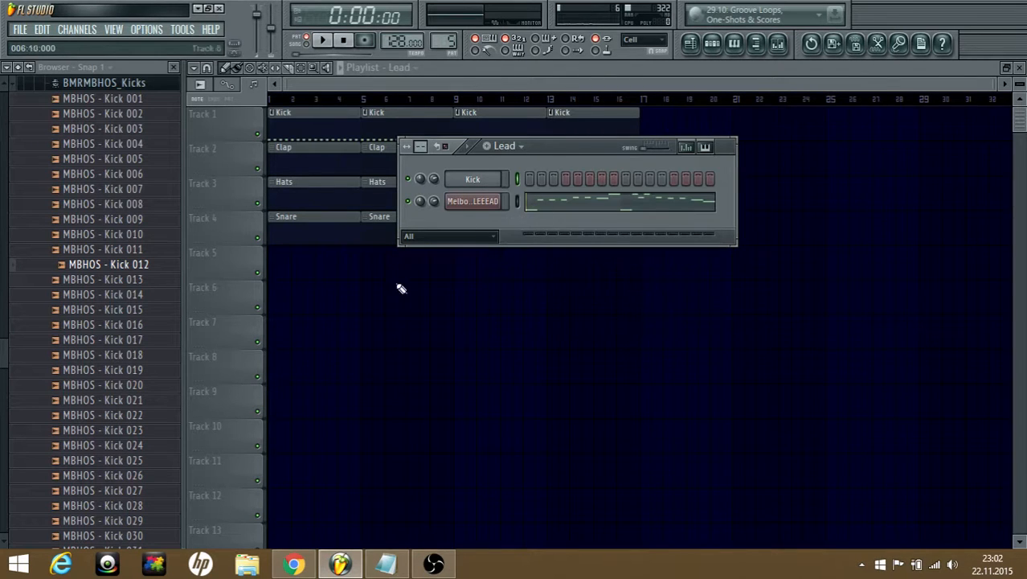
left_click(280, 329)
- Open the Lead clip in the piano roll and duplicate its two-bar melody into bars 3 and 4
scroll(296, 374, "up", 3)
left_click_drag(374, 339, 503, 327)
double_click(443, 335)
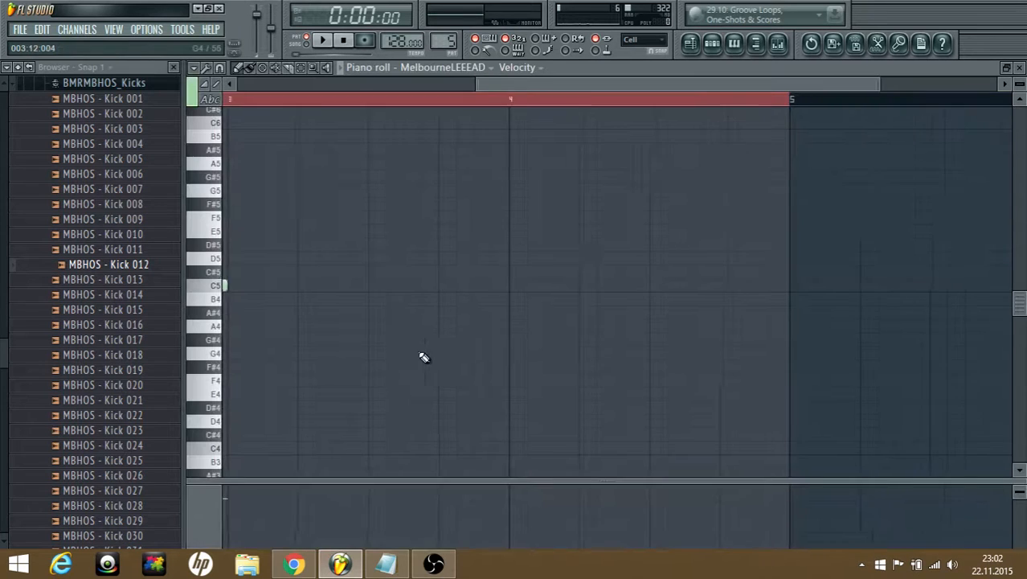
scroll(555, 363, "down", 3)
left_click_drag(592, 391, 218, 53)
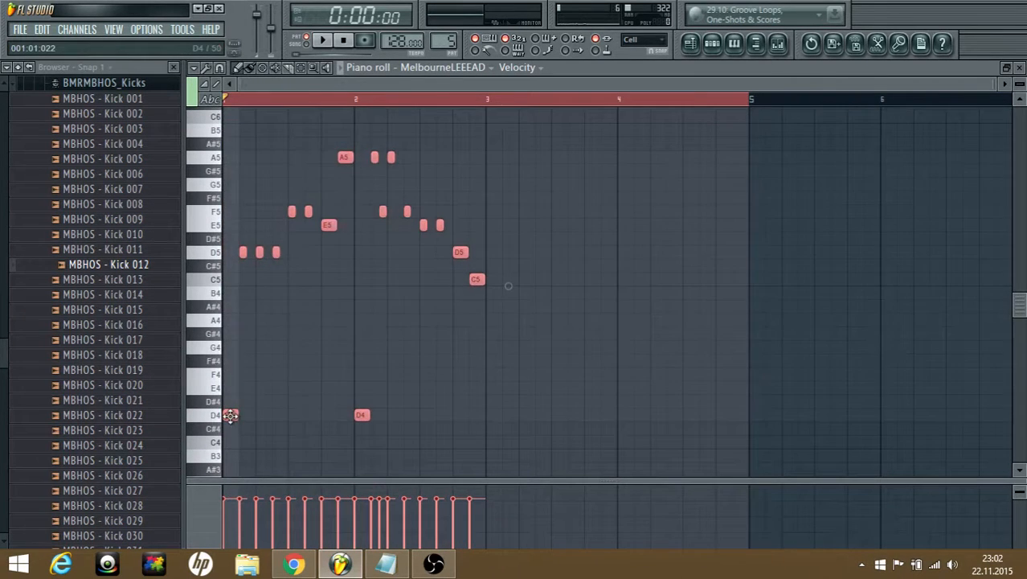
left_click_drag(230, 414, 466, 405)
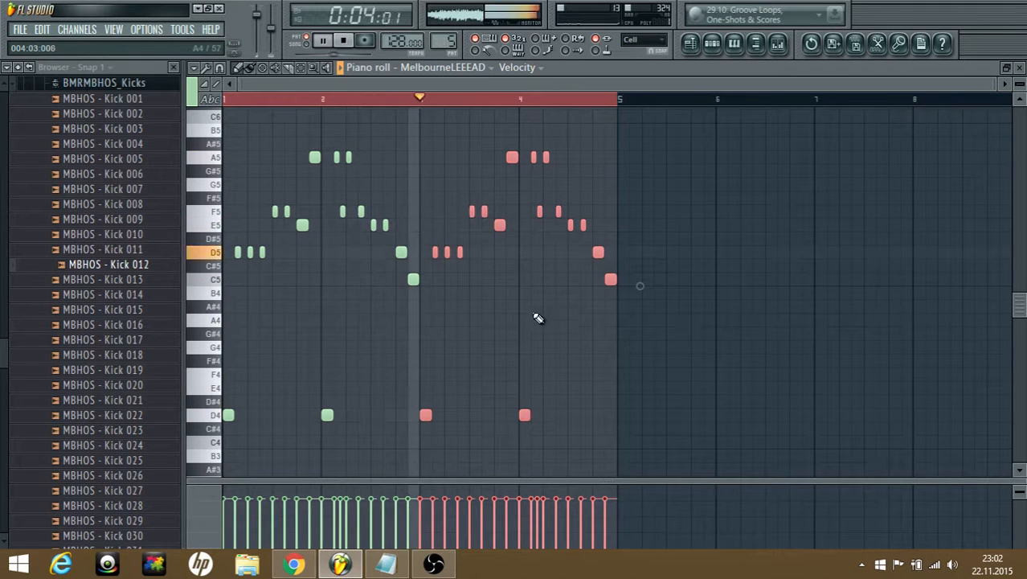
- Delete the copied F5, E5, D5 and C5 notes from bar 4 of the lead melody, keeping its D4 and two short A5 notes
scroll(561, 298, "up", 3)
scroll(576, 295, "down", 3)
scroll(590, 287, "up", 3)
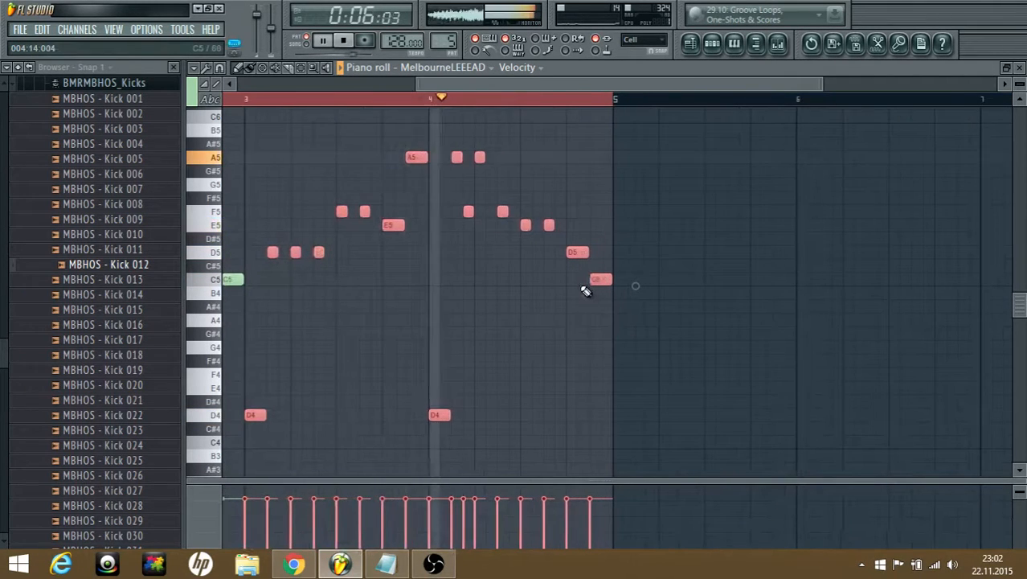
key("space")
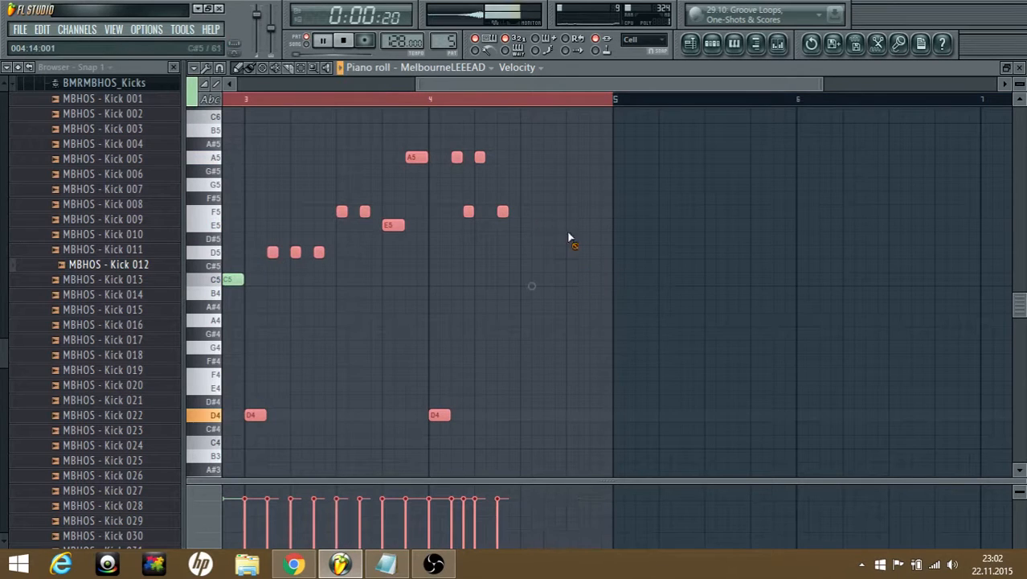
left_click(421, 98)
right_click(469, 212)
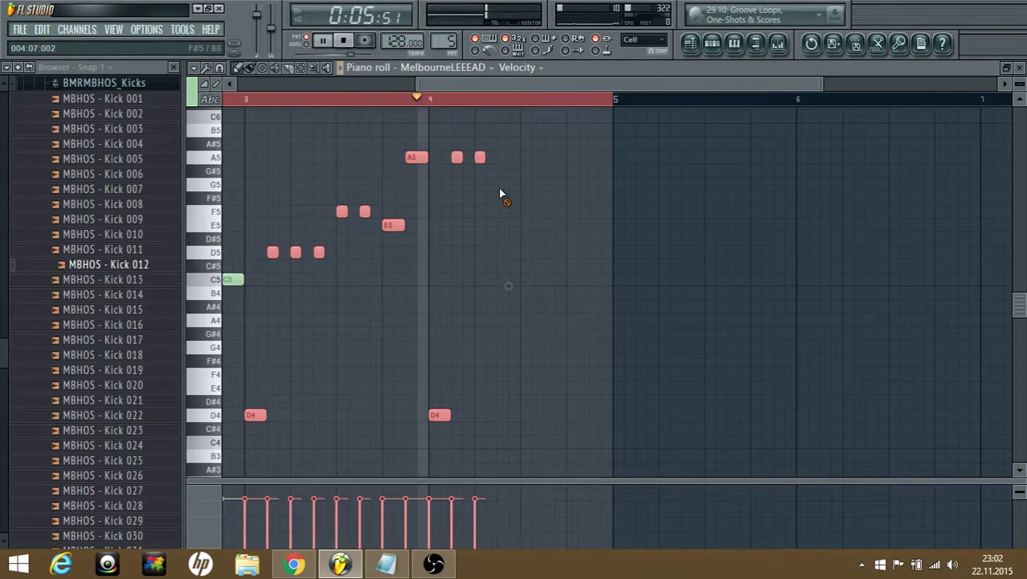
key("space")
- Finish bar 4 of the lead with a third short A5, a one-beat D6 and a one-beat A5, and play it back
scroll(500, 230, "up", 3)
left_click(509, 159)
right_click(523, 162)
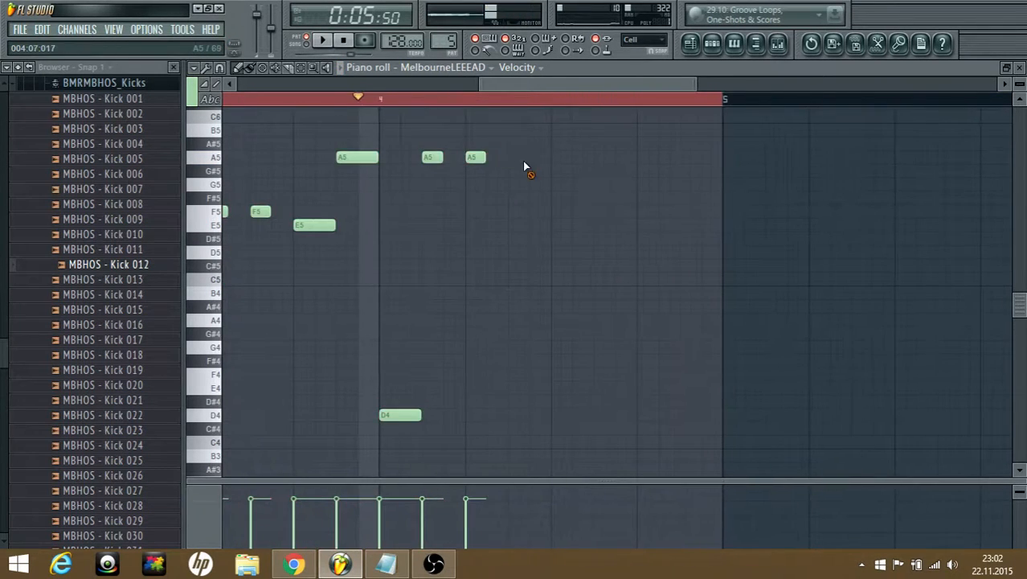
left_click_drag(546, 162, 528, 161)
scroll(583, 241, "up", 4)
left_click(561, 239)
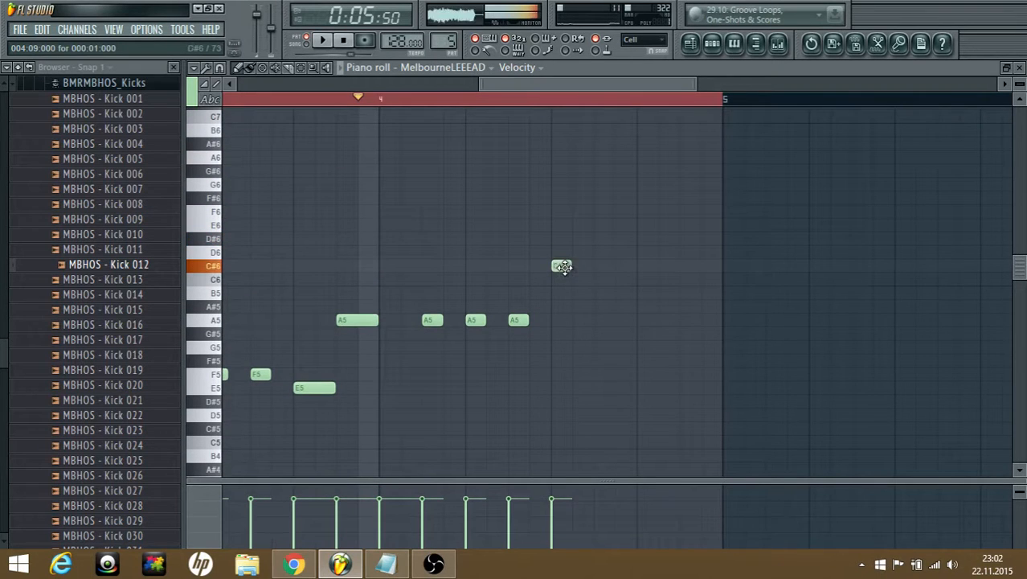
left_click_drag(618, 251, 637, 252)
left_click(641, 305)
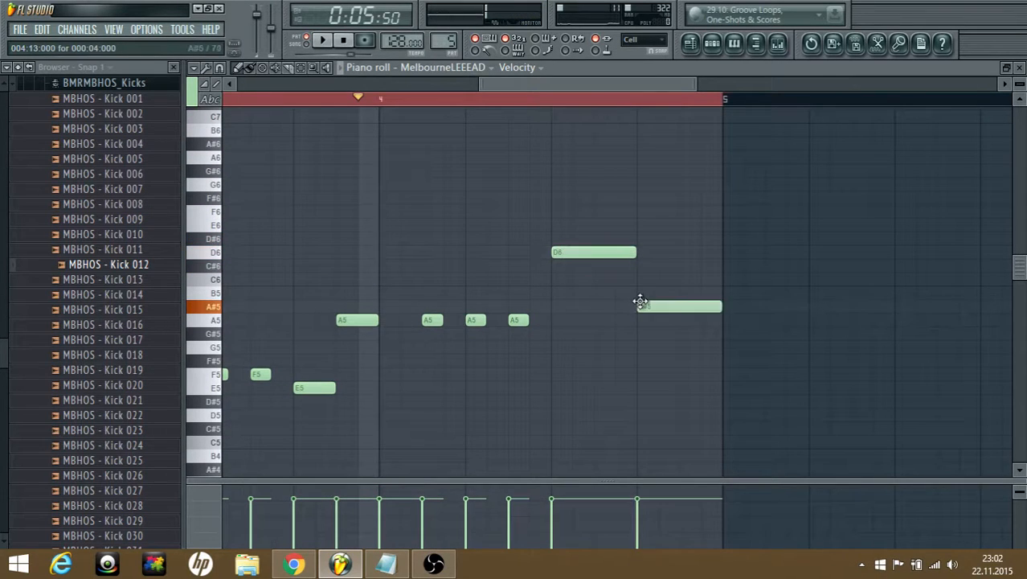
left_click_drag(636, 314, 637, 319)
key("space")
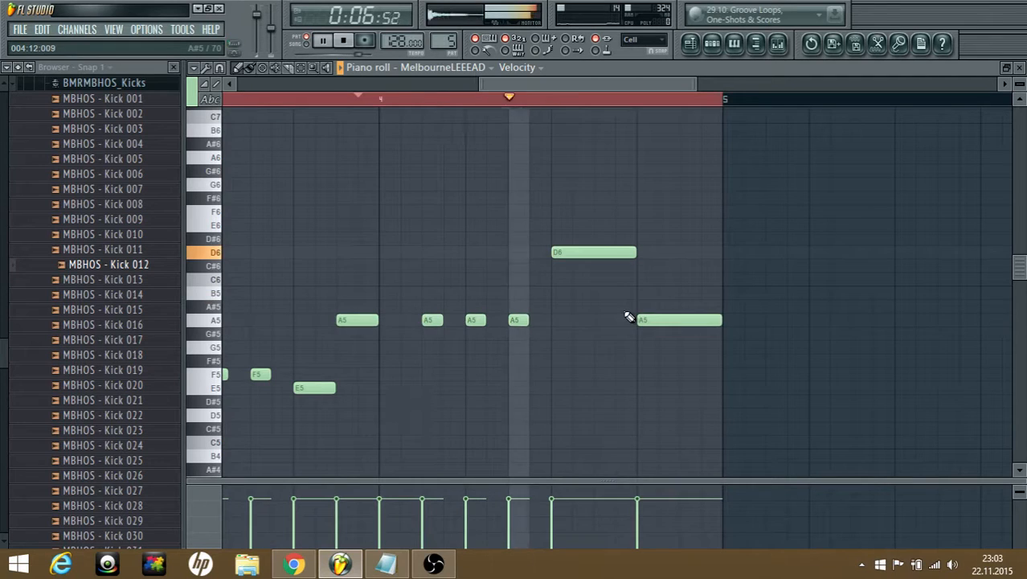
key("space")
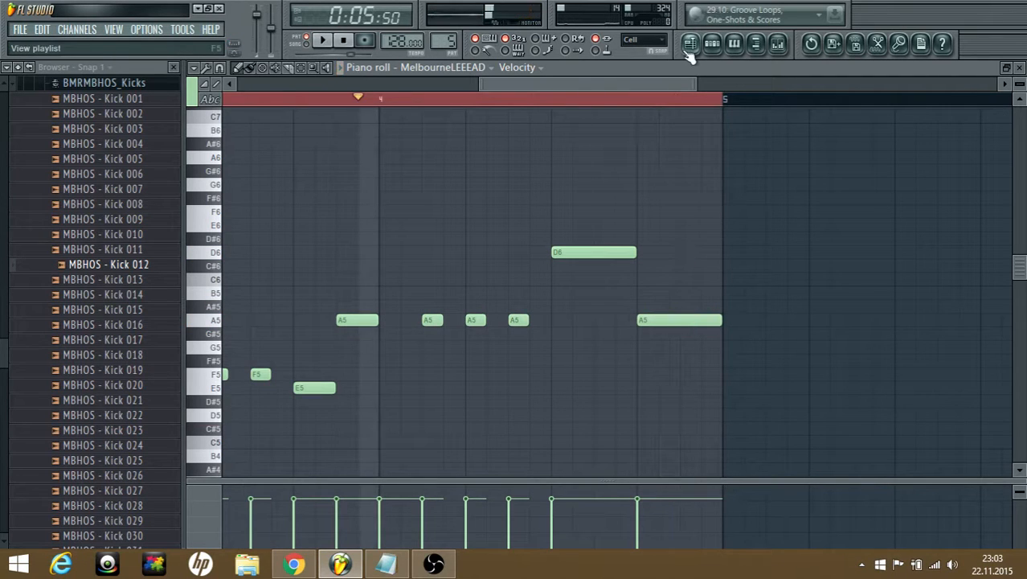
- Return to the playlist and add three more Lead clips to fill Track 7 through bar 16
left_click(690, 43)
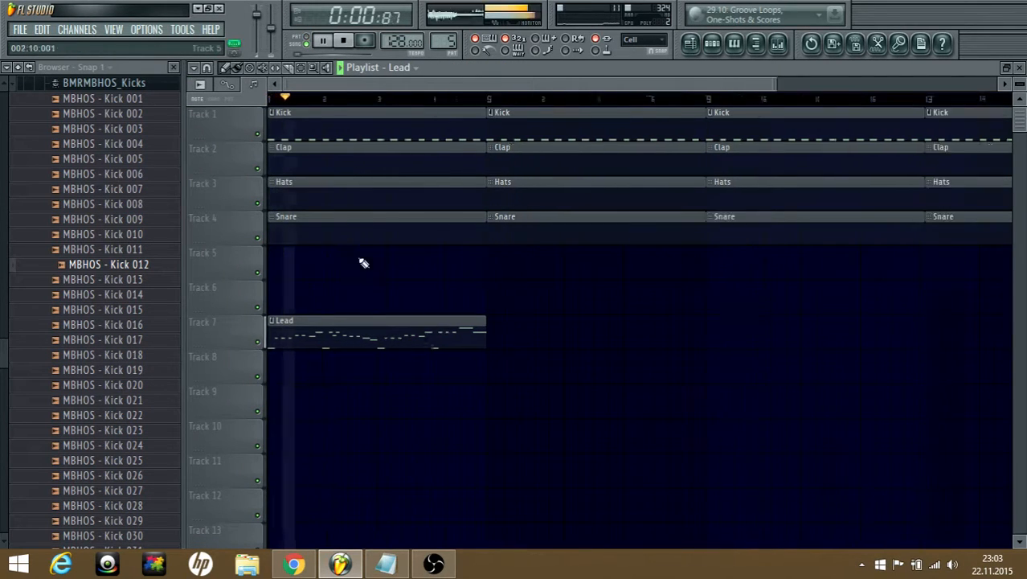
scroll(361, 277, "down", 3)
left_click(370, 330)
left_click(470, 324)
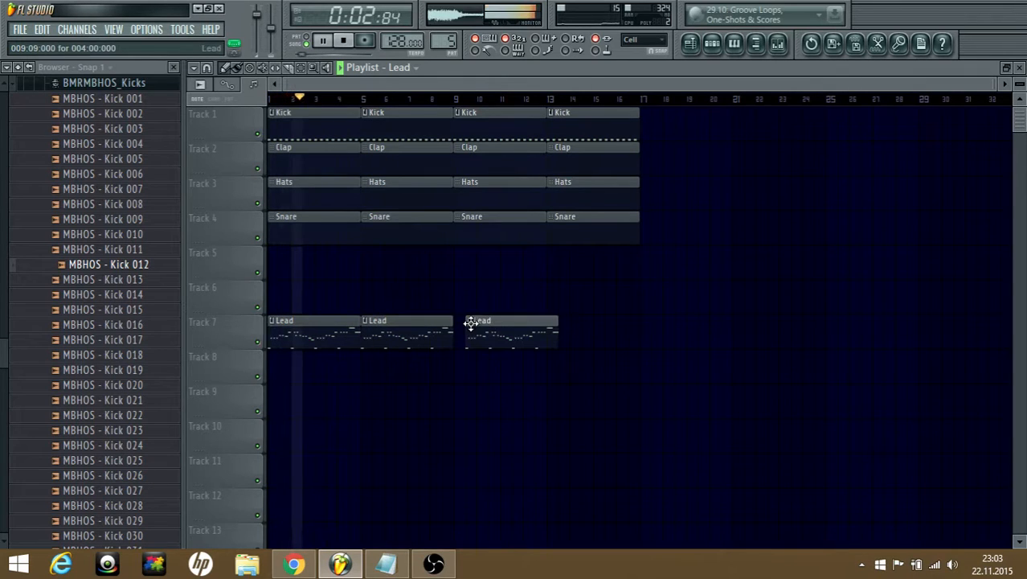
left_click(553, 324)
key("space")
- Collapse the one-shot kick folders, open the Custom sample folder and audition OffbeatBass #1 and OffbeatBass #2
left_click(57, 82)
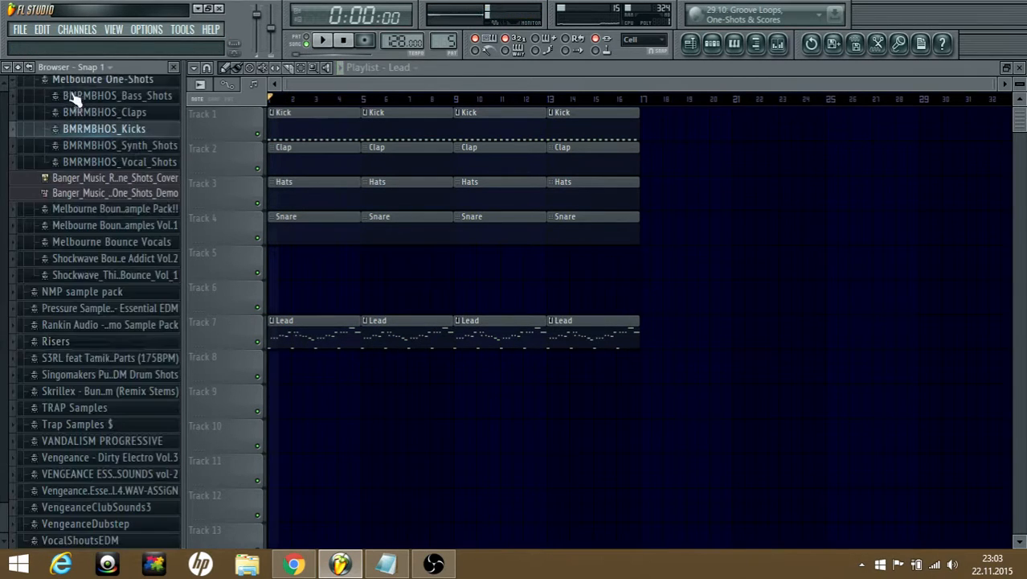
scroll(101, 233, "up", 5)
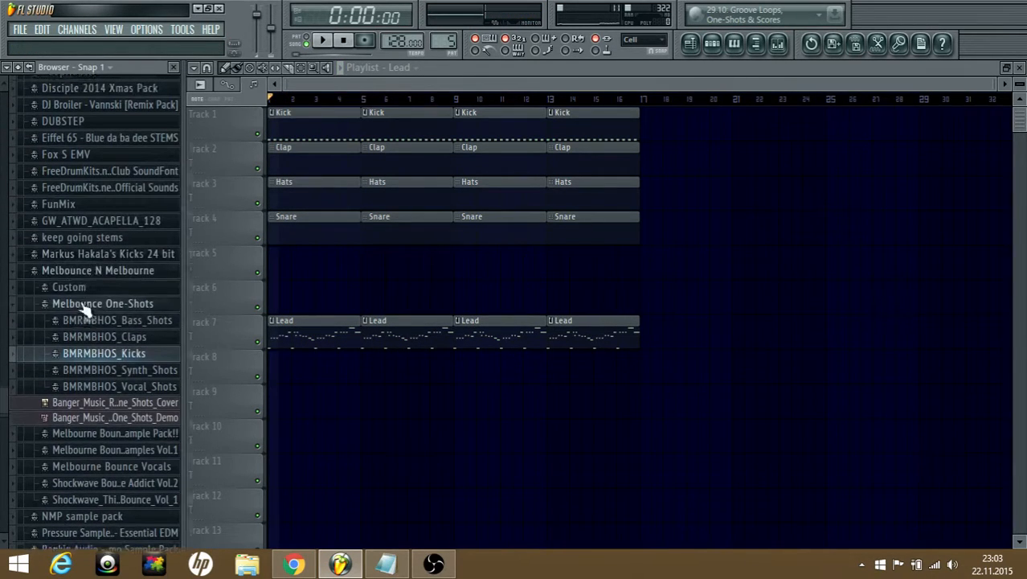
left_click(139, 308)
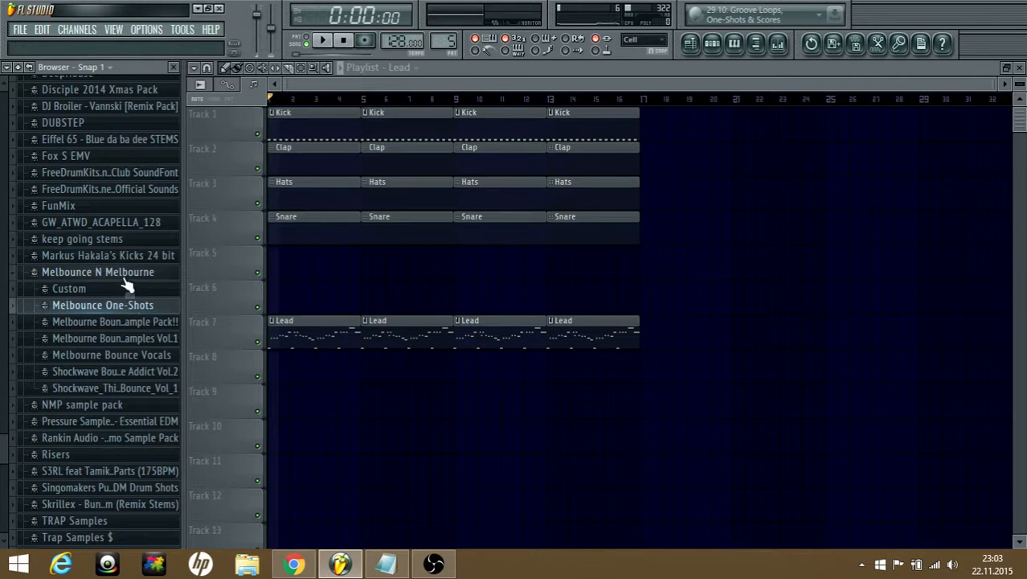
left_click(121, 292)
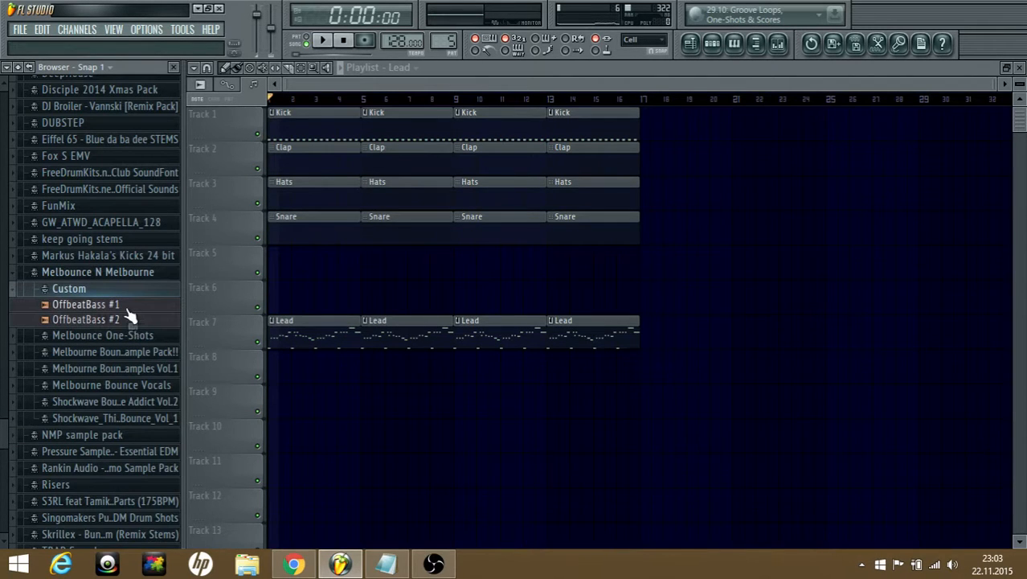
left_click(126, 306)
left_click(129, 320)
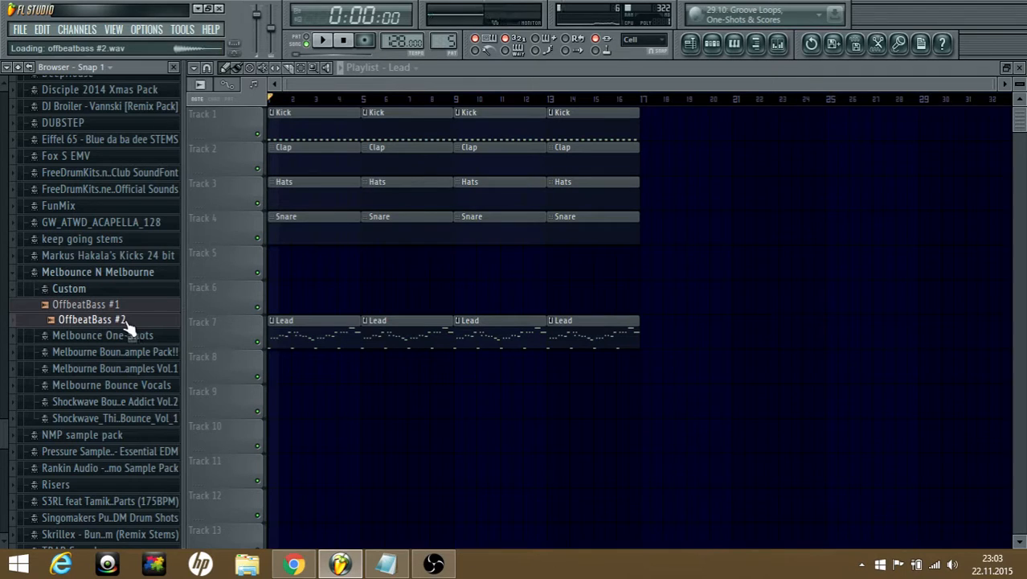
- Create a new empty pattern and name it OffbeatBass
left_click(722, 48)
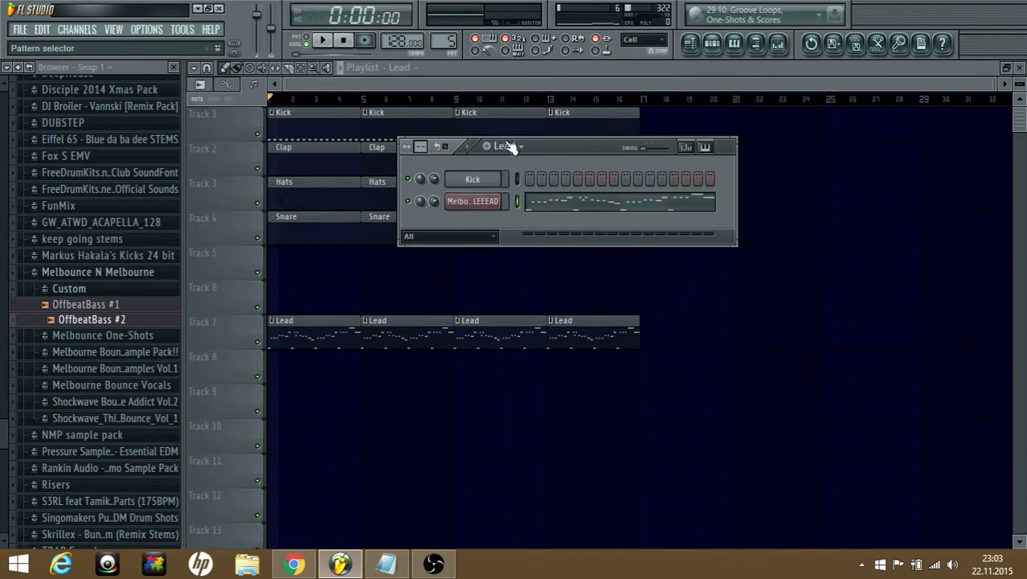
left_click(515, 144)
left_click(580, 176)
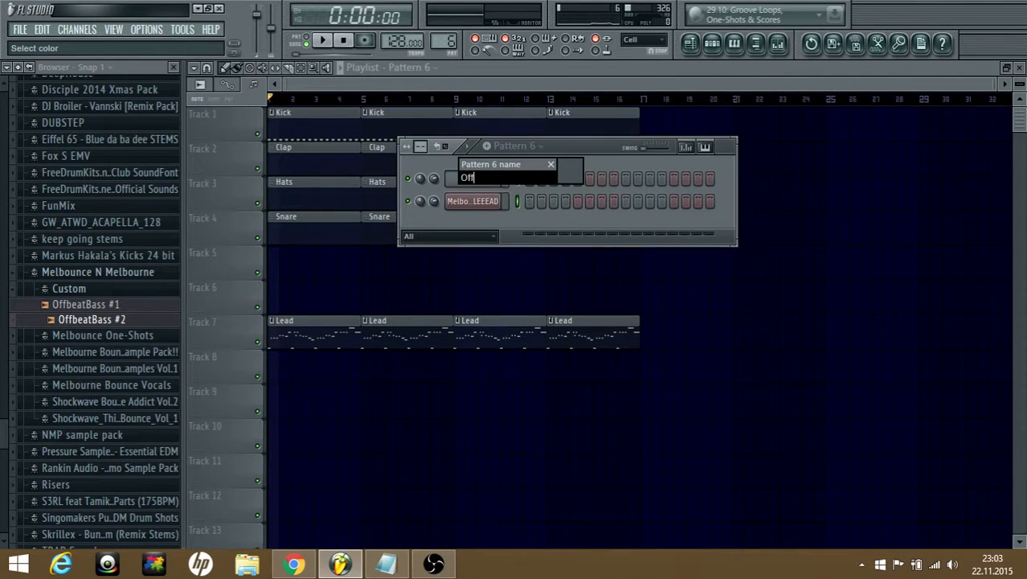
type("OffbeatBass")
key("Return")
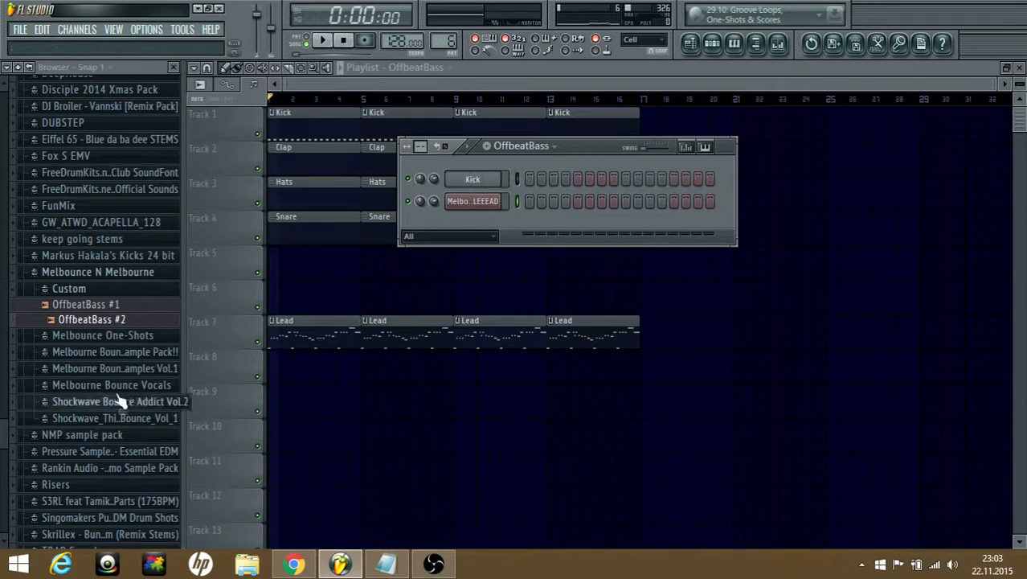
- Load the OffbeatBass #2 sample into a new channel and keep its name as OffbeatBass
left_click_drag(129, 321, 470, 190)
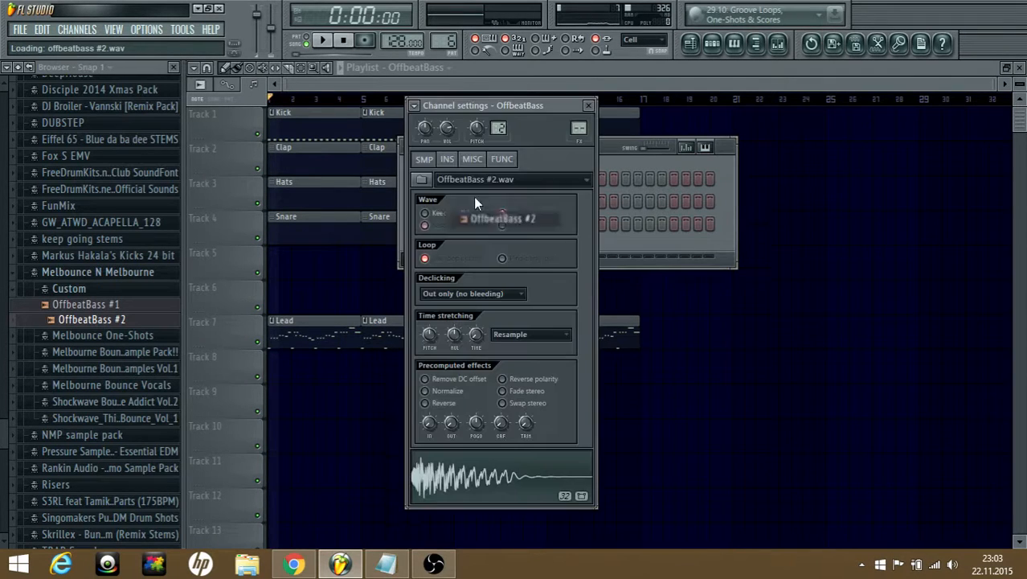
left_click(623, 238)
right_click(474, 201)
left_click(559, 216)
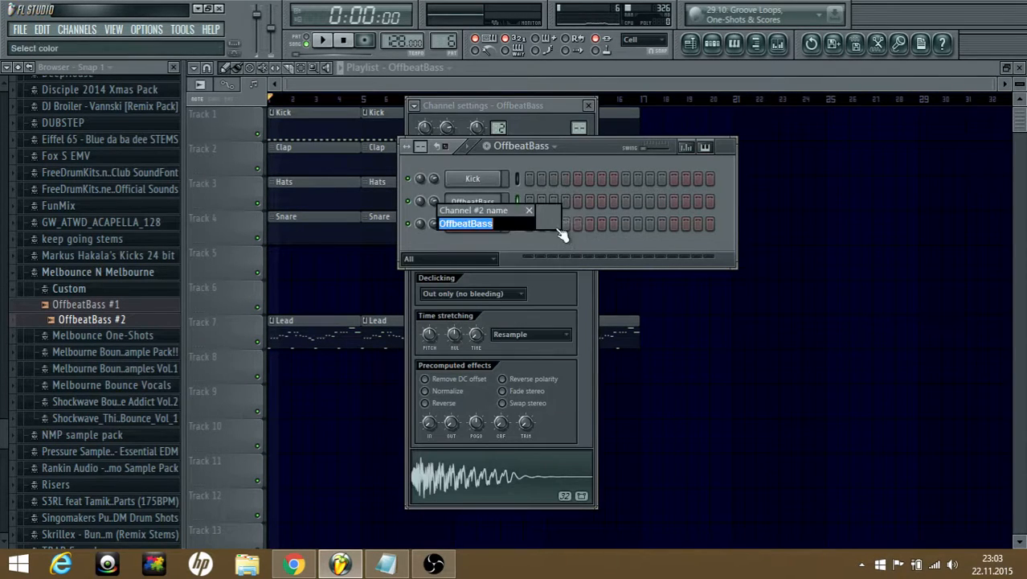
left_click(602, 246)
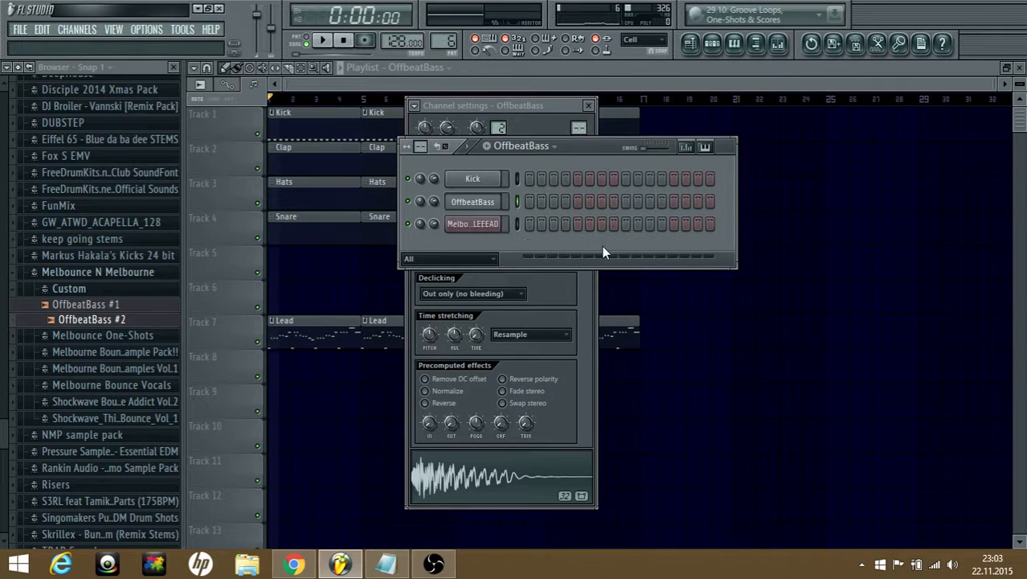
- Open the OffbeatBass channel's piano roll and place a two-step D#5 note on the first offbeat of bar 1
right_click(491, 201)
left_click(537, 200)
key("space")
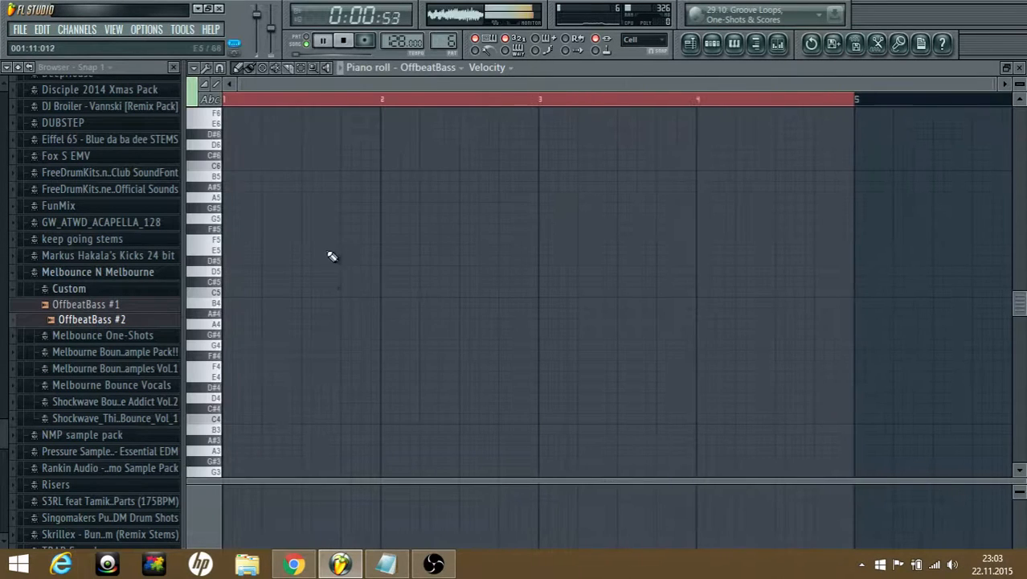
key("space")
left_click(251, 314)
right_click(252, 314)
left_click_drag(254, 332, 250, 254)
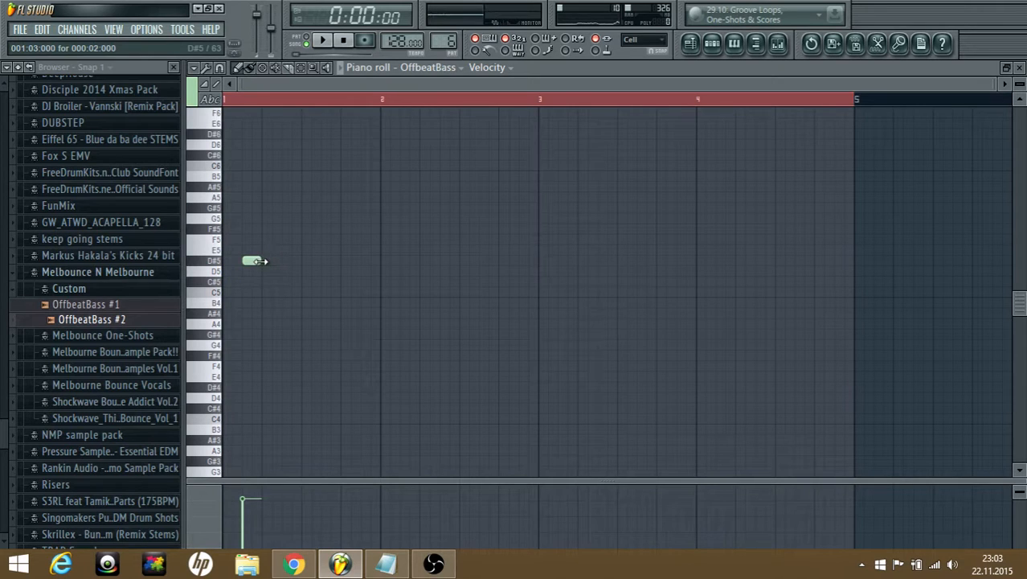
- Repeat the two-step D#5 bass note on every remaining offbeat of bars 1 and 2
scroll(248, 294, "up", 5)
scroll(338, 281, "down", 4)
left_click(305, 258)
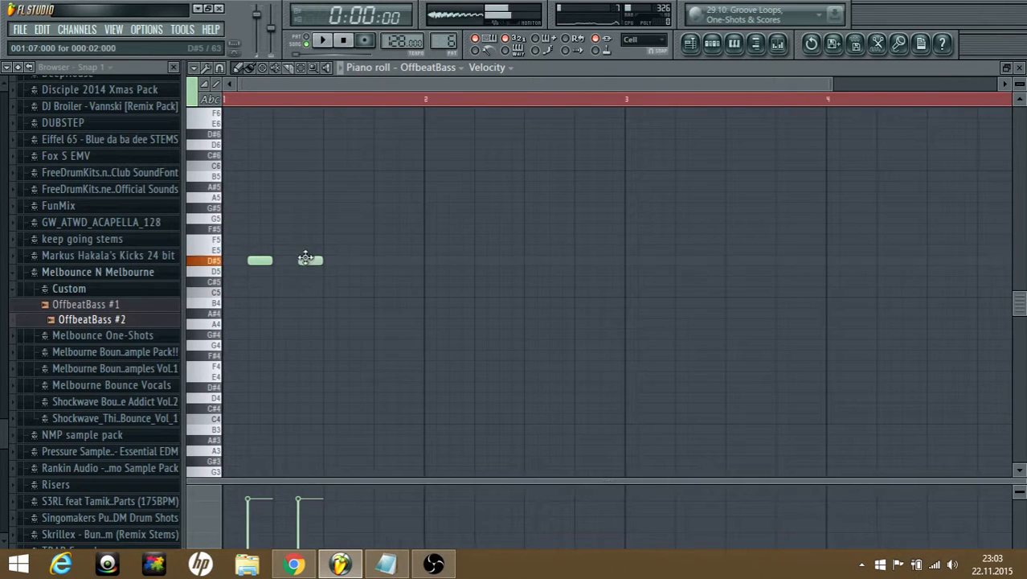
left_click(454, 264)
left_click(497, 260)
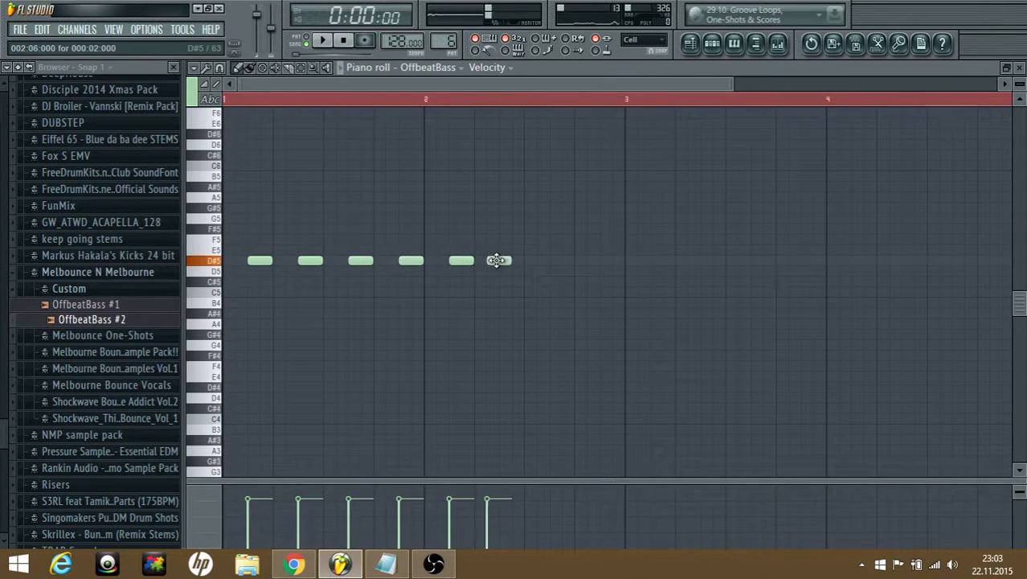
left_click(572, 258)
left_click(609, 259)
- Place an OffbeatBass clip at bar 1 of Track 10 in the playlist
left_click(691, 44)
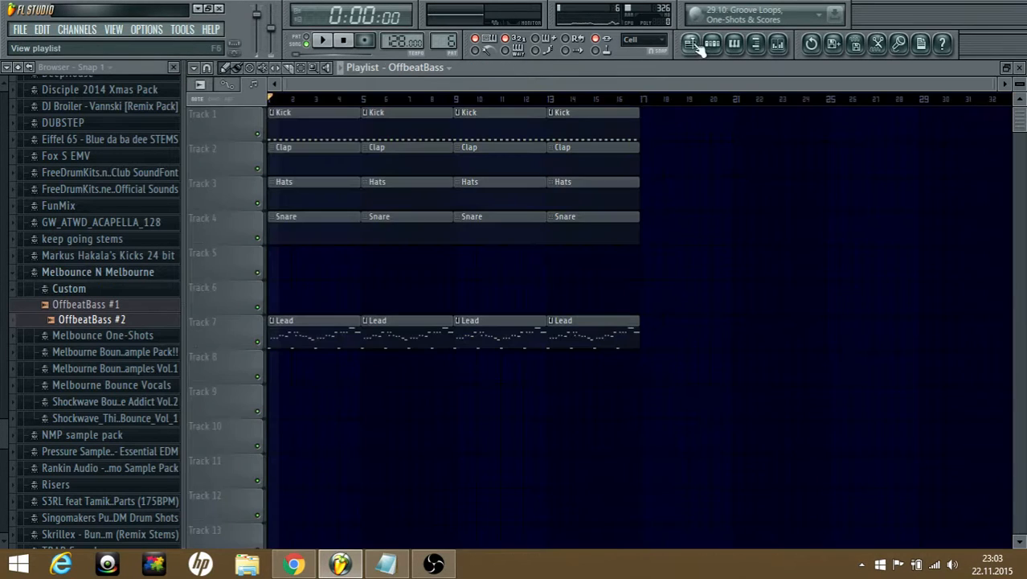
left_click_drag(375, 312, 262, 415)
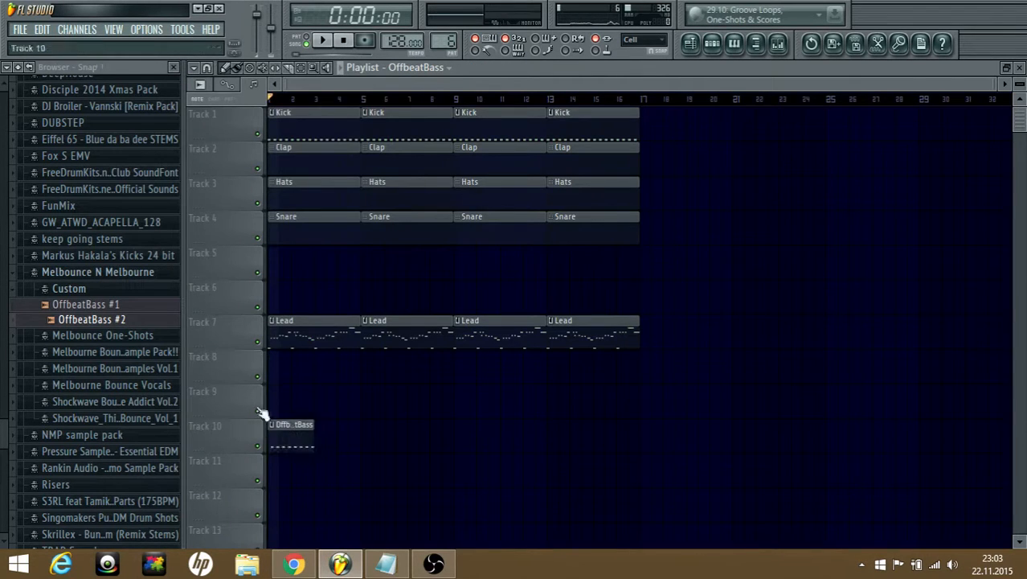
- Open the Lead pattern's piano roll and transpose all its notes up seven semitones, so the lowest notes sit on A4
double_click(314, 328)
scroll(353, 117, "down", 3)
left_click(307, 41)
key("space")
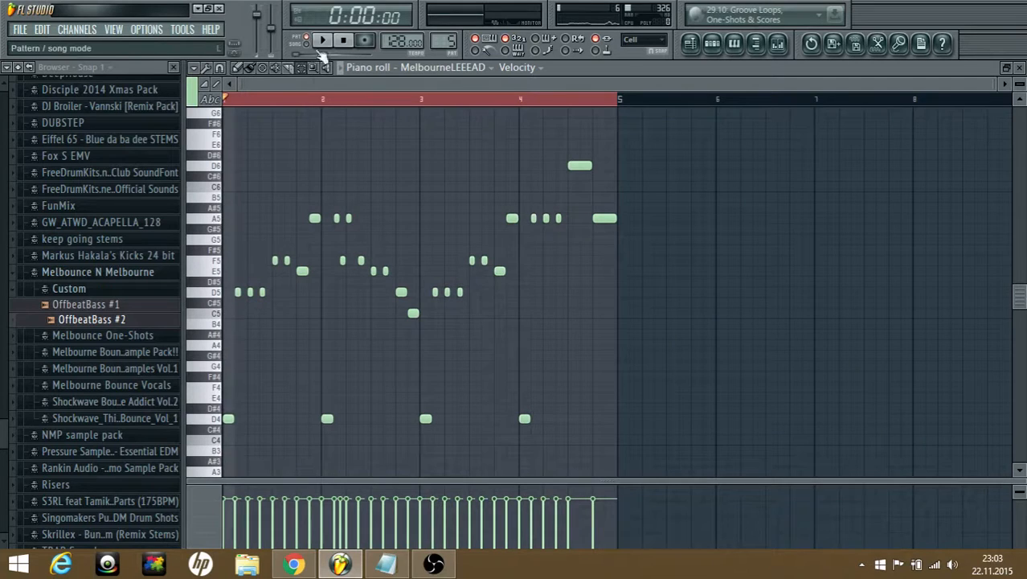
left_click_drag(674, 438, 217, 114)
key("space")
scroll(251, 86, "up", 2)
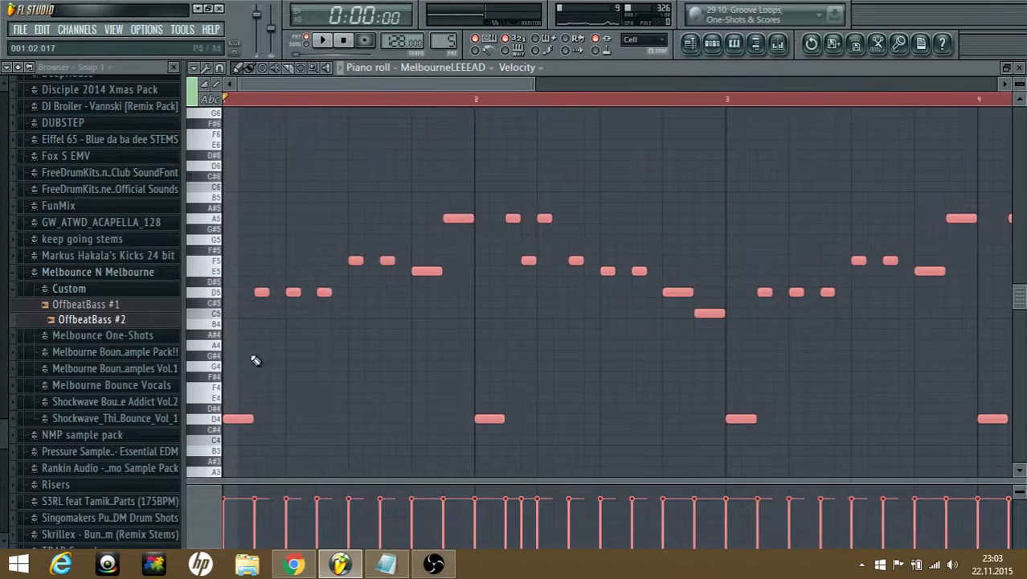
left_click_drag(240, 421, 228, 339)
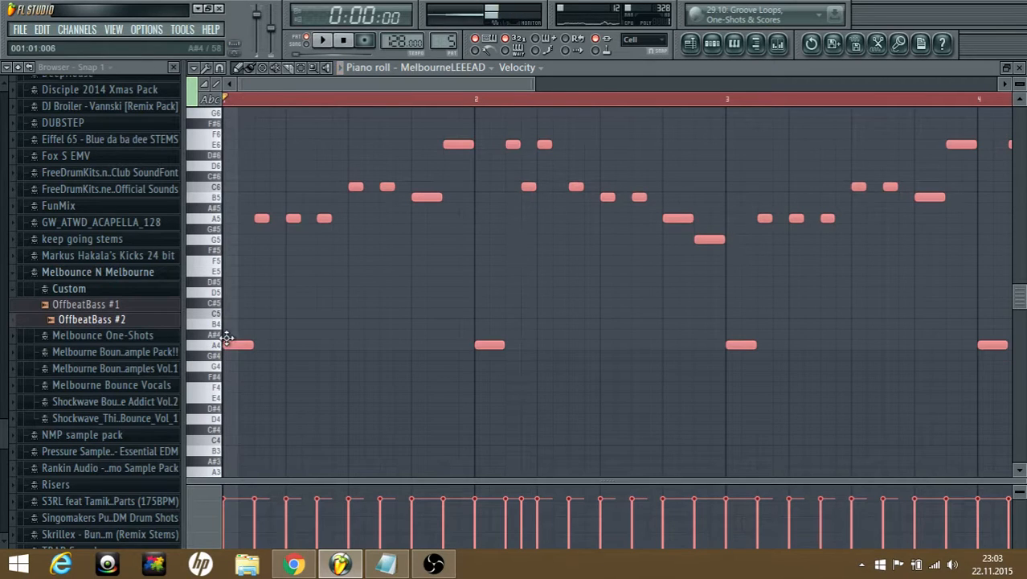
- Play the transposed lead and the OffbeatBass pattern in turn to compare their pitch, finishing in the playlist
key("space")
left_click(307, 41)
key("space")
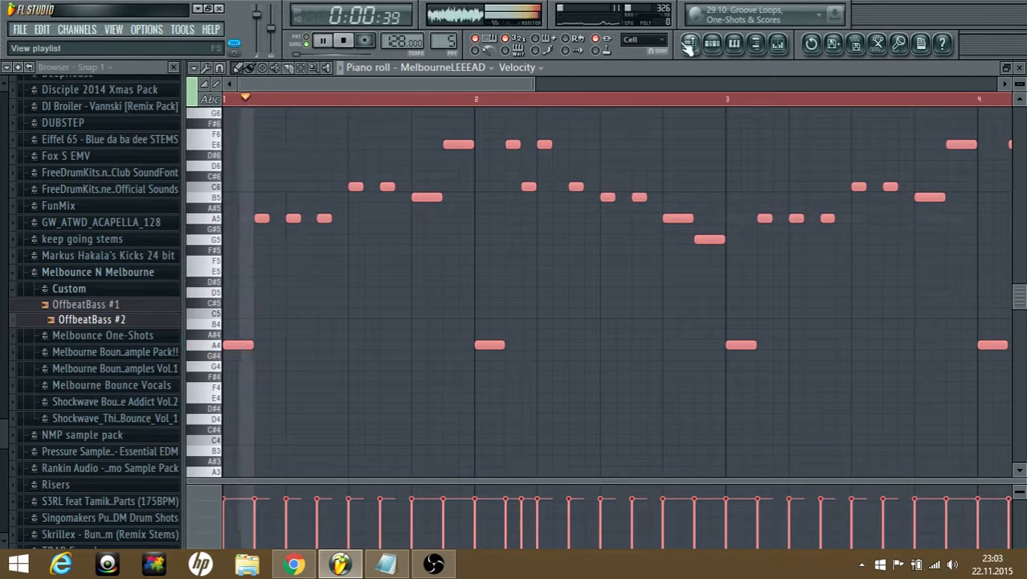
left_click(689, 44)
double_click(274, 426)
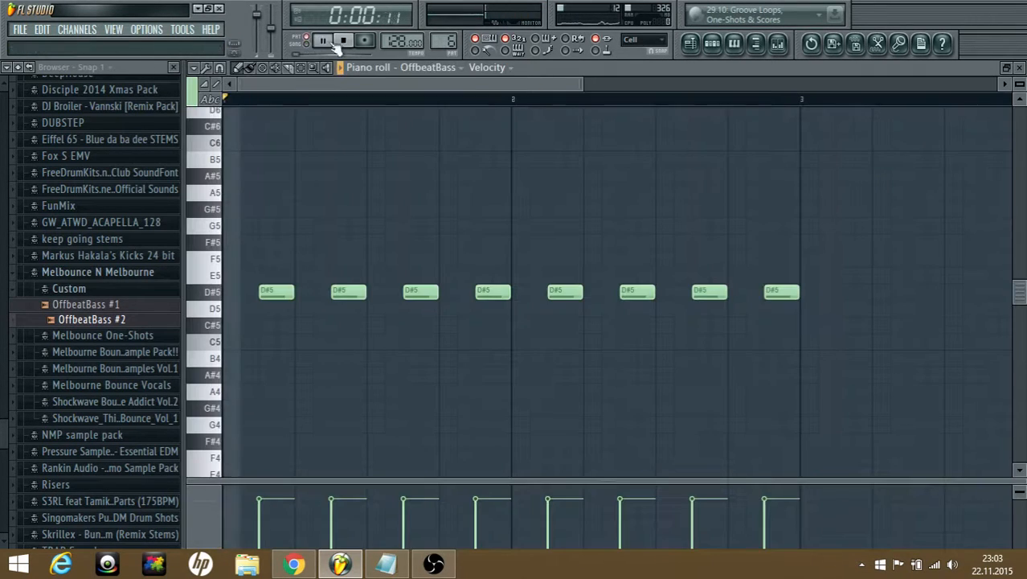
key("space")
left_click(690, 46)
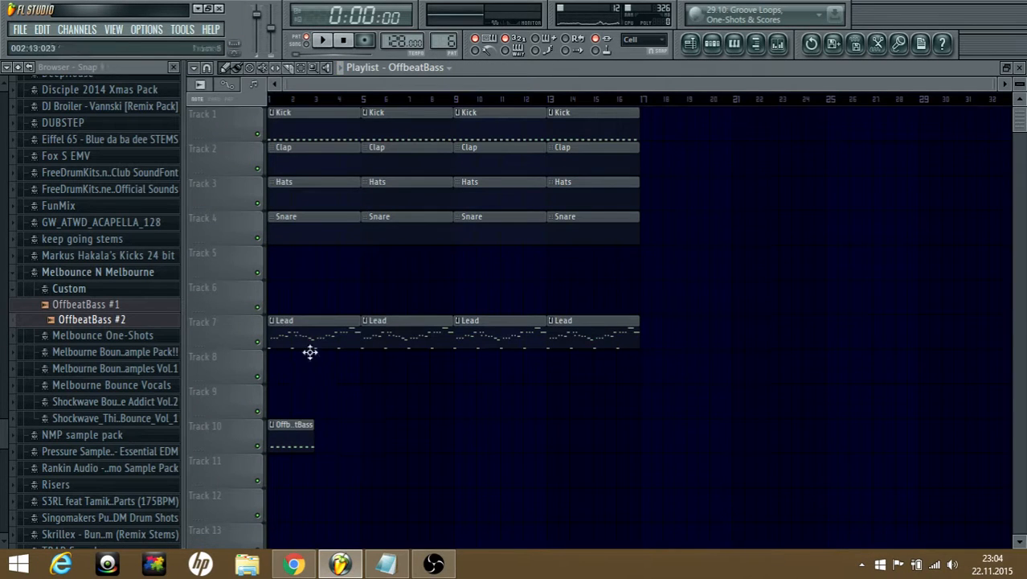
- Reopen the Lead piano roll, transpose all its notes down one semitone to a lowest note of G#4, and preview the result
double_click(310, 353)
left_click(290, 370)
right_click(323, 366)
double_click(320, 343)
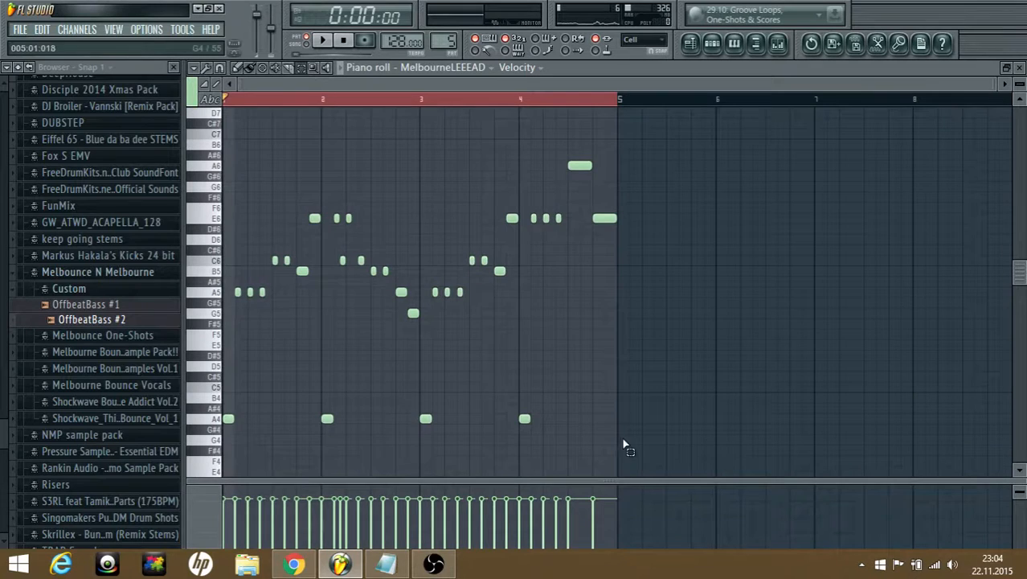
key("ctrl+a")
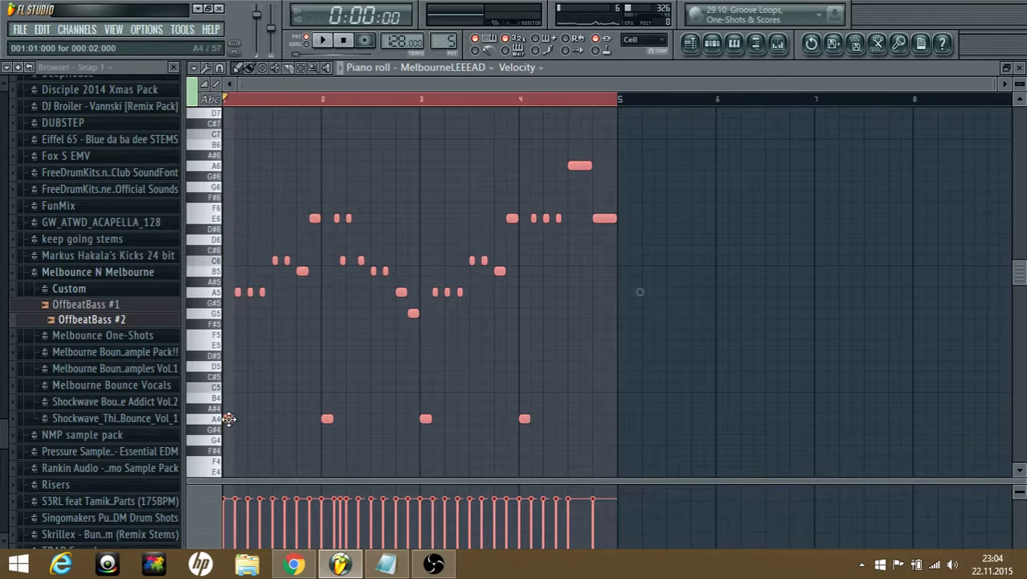
left_click_drag(228, 419, 228, 431)
scroll(228, 435, "down", 1)
key("space")
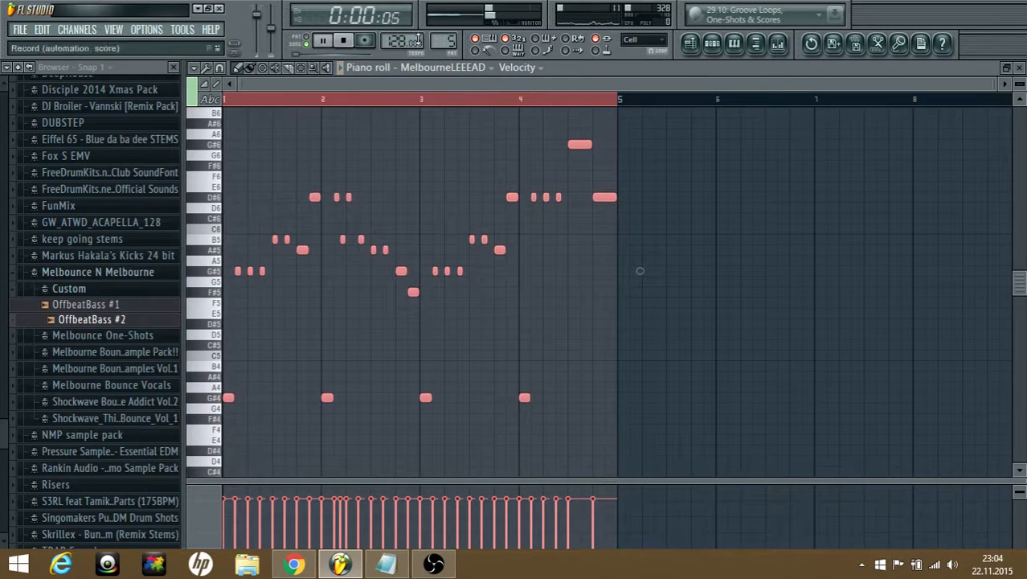
- Stop playback and add a second OffbeatBass clip at bar 3 of Track 10 in the playlist
key("F5")
scroll(367, 344, "down", 2)
key("space")
left_click(320, 366)
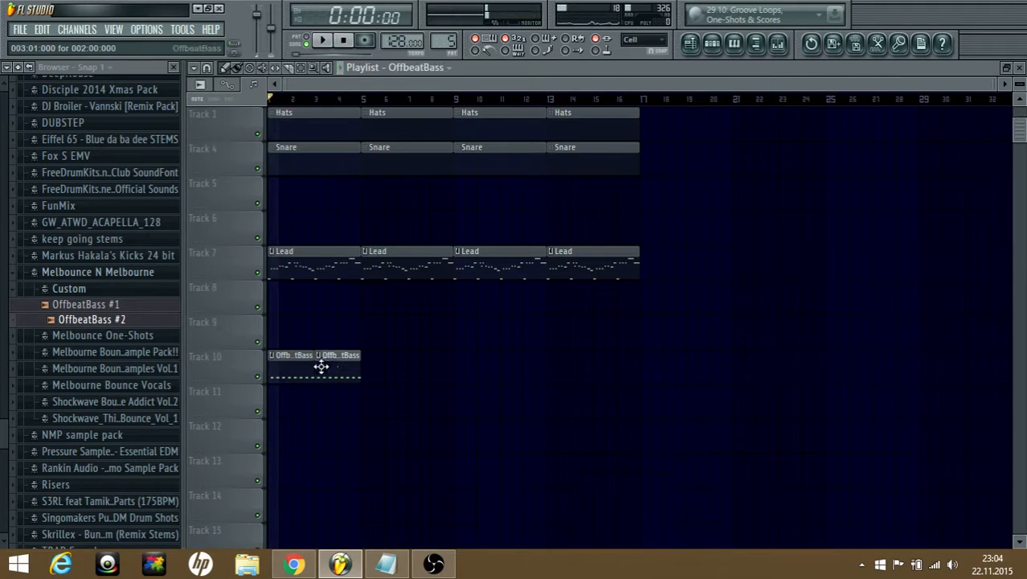
- Route the OffbeatBass channel to mixer Insert 5 and load Fruity Parametric EQ 2 in its first effect slot
key("F6")
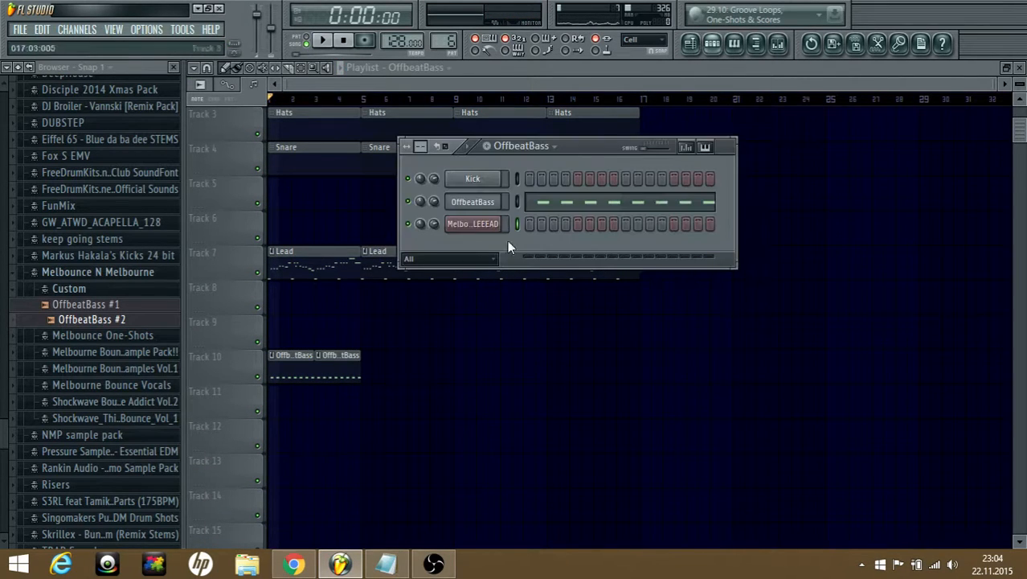
left_click(473, 201)
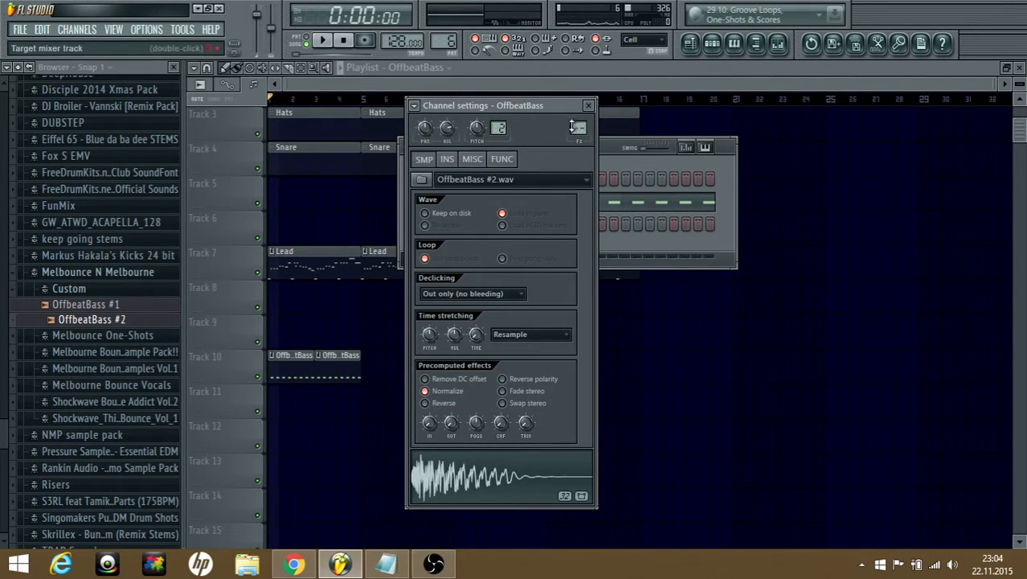
key("F9")
left_click(686, 178)
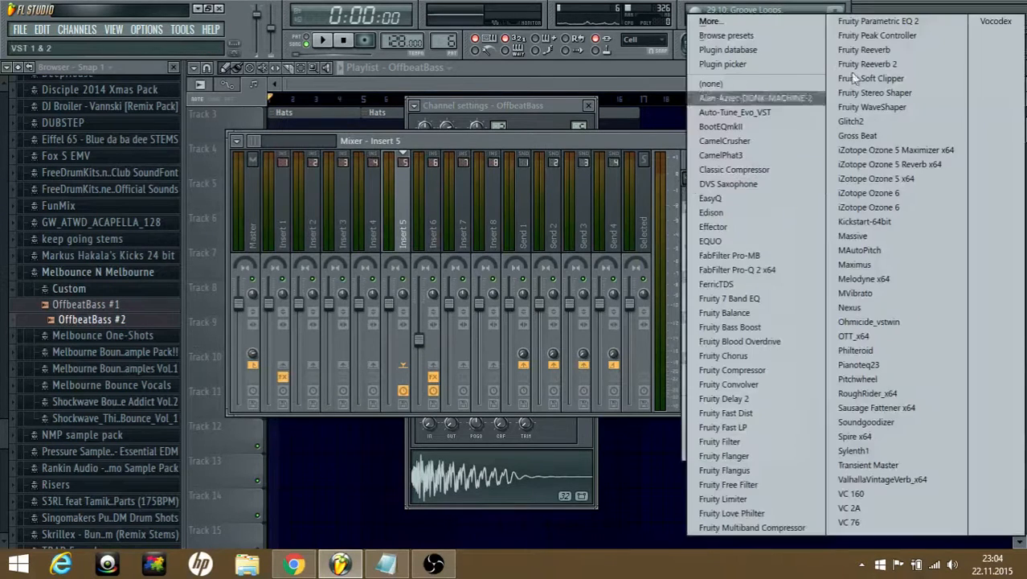
left_click(887, 20)
- Turn EQ band 1 into a steep low cut at -18 dB and 29 Hz
left_click_drag(556, 287, 556, 354)
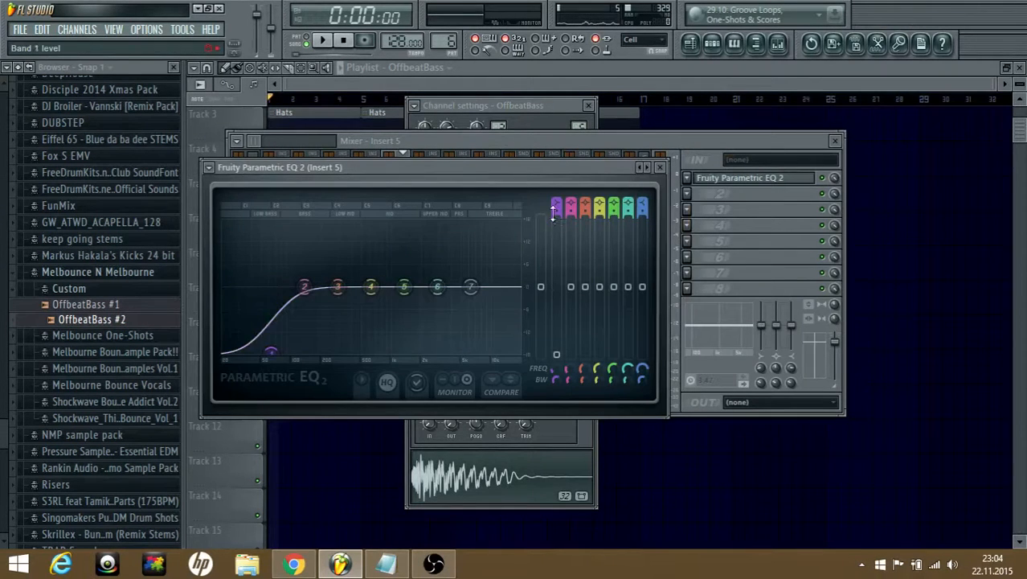
left_click_drag(556, 211, 556, 202)
left_click_drag(271, 351, 228, 351)
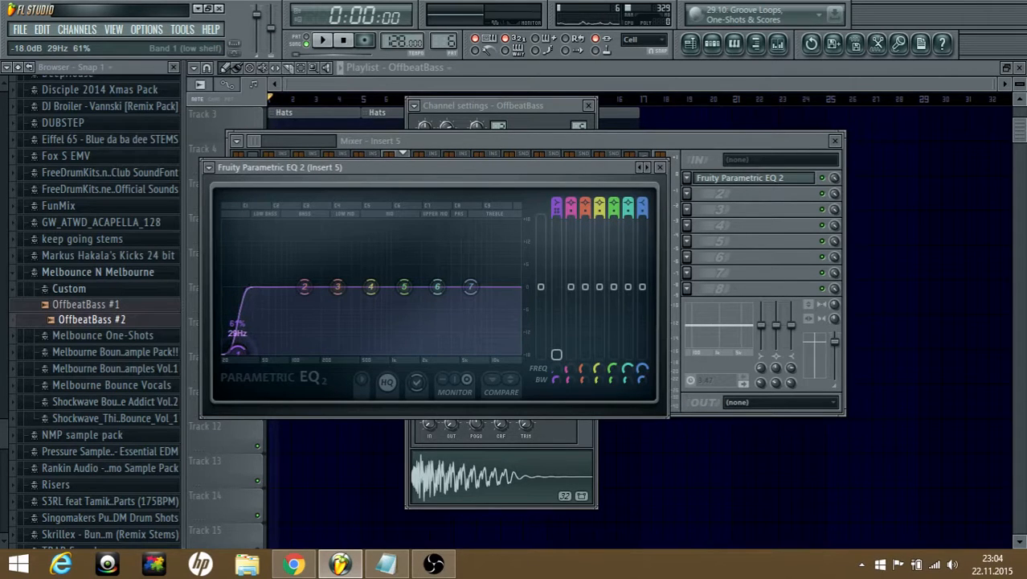
- Boost EQ band 2 in the low-bass range and raise bands 3 to 7 slightly while previewing the bass
left_click_drag(305, 287, 278, 265)
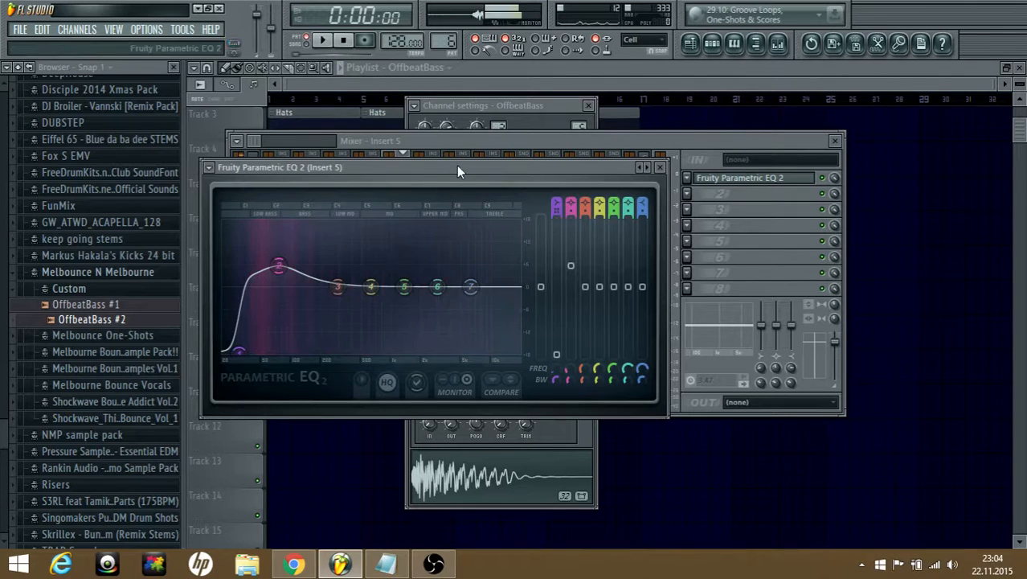
left_click_drag(278, 266, 276, 270)
key("space")
left_click_drag(338, 287, 472, 280)
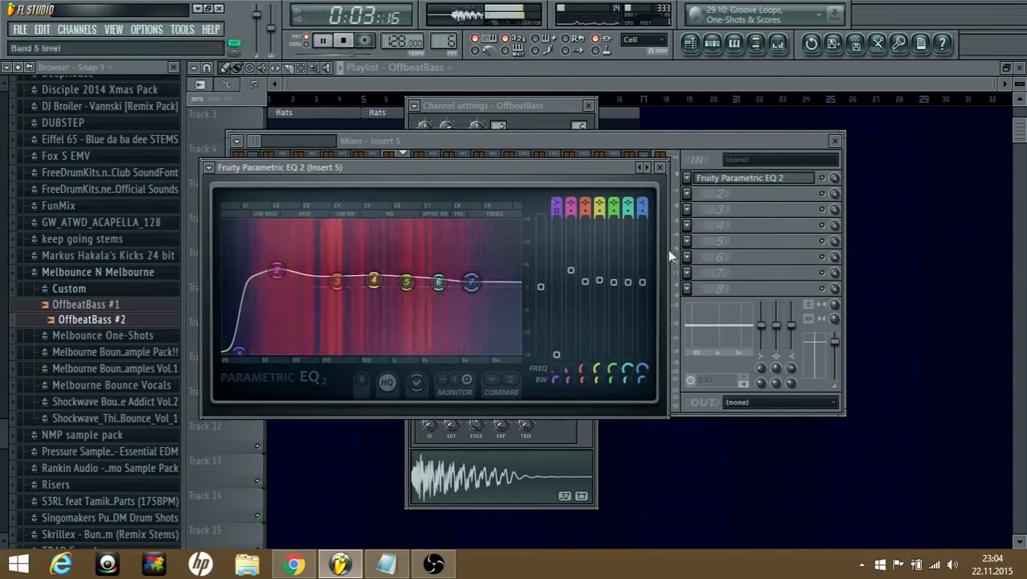
key("space")
- Load Soundgoodizer in the second effect slot of Insert 5 and preview the bass with it
left_click(689, 195)
left_click(689, 196)
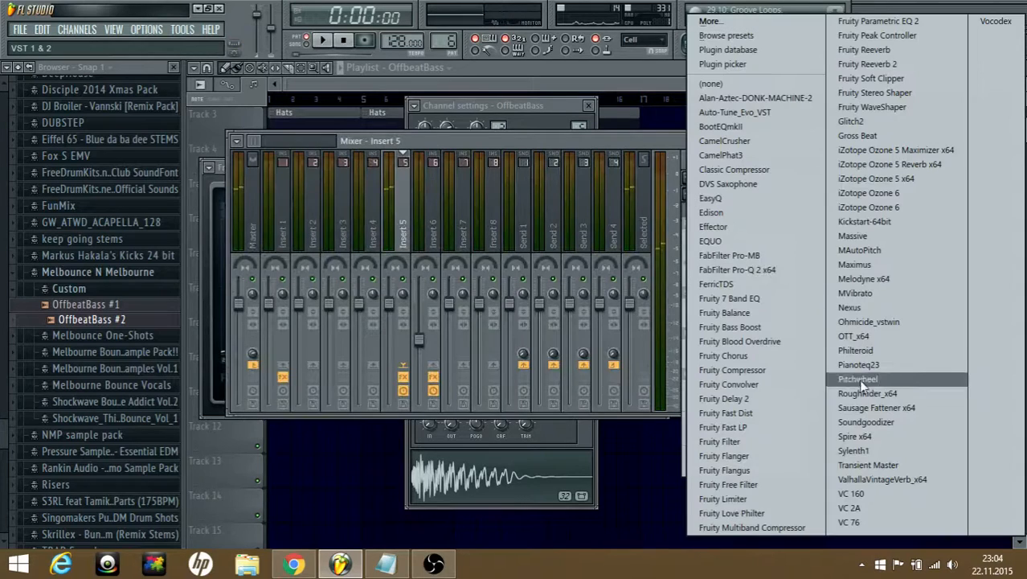
left_click(876, 422)
key("space")
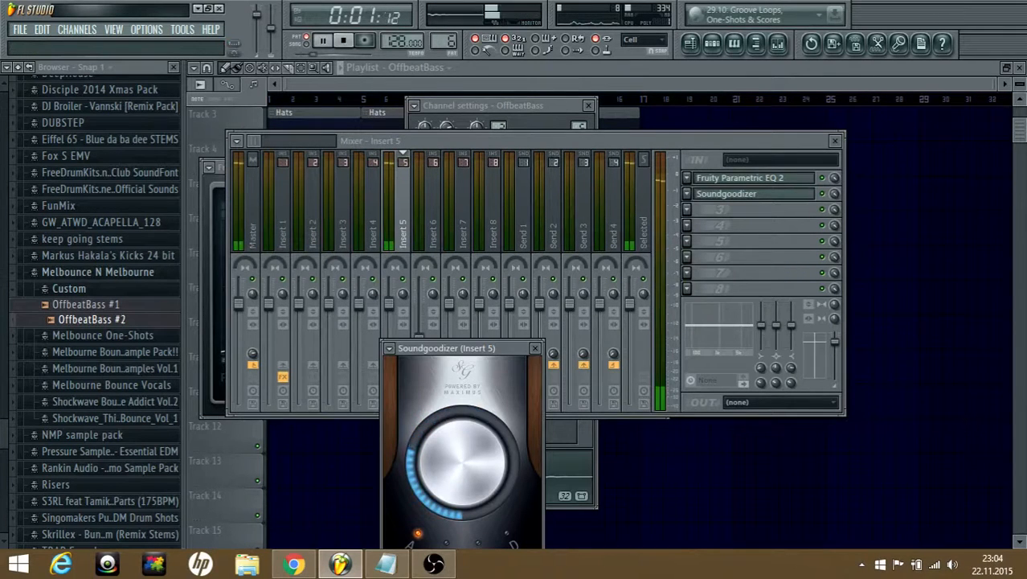
key("space")
- Load another Fruity Parametric EQ 2 in Insert 5's third slot and pull its band 1 down to cut the lowest frequencies
left_click(687, 210)
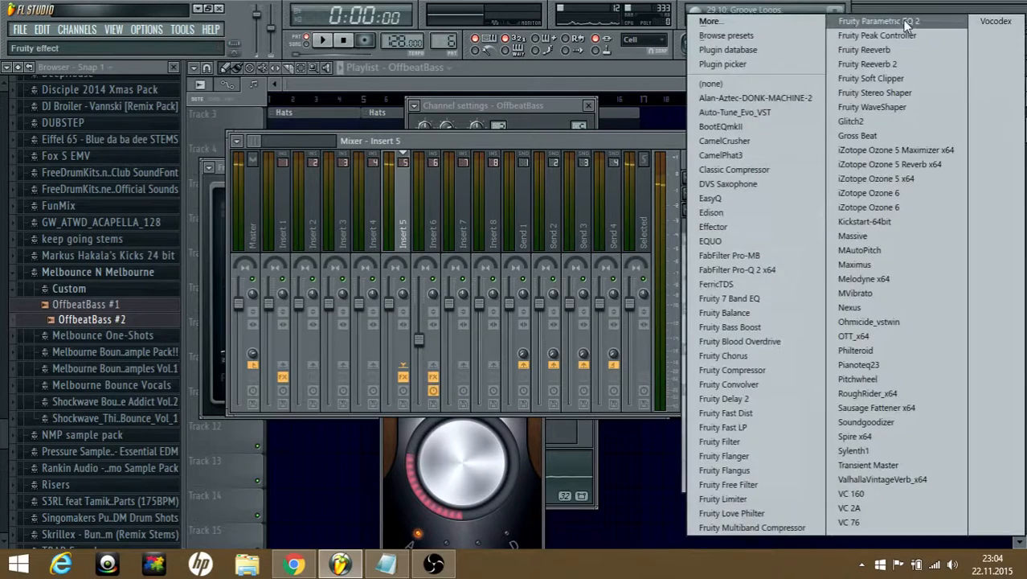
left_click(868, 21)
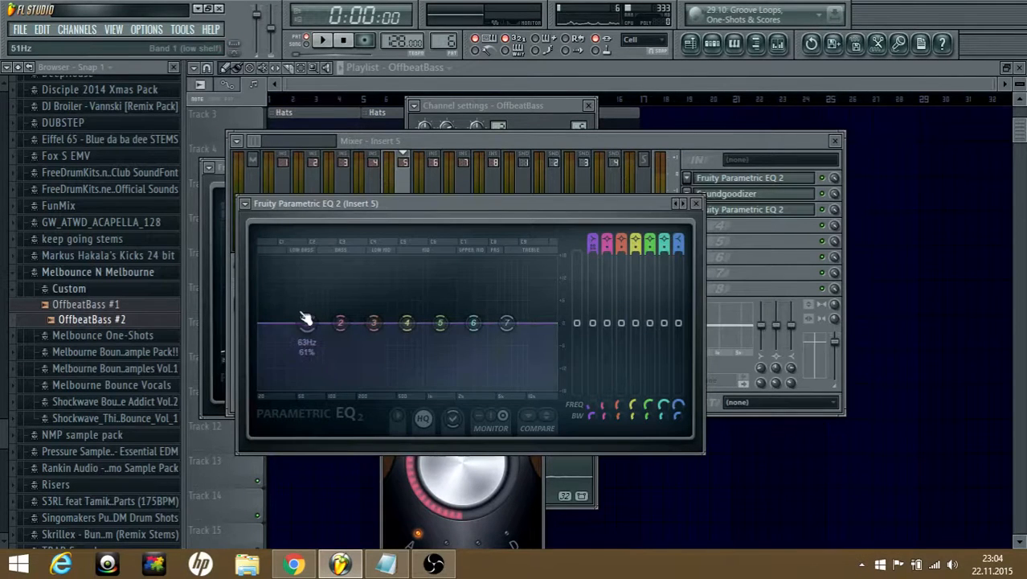
left_click_drag(303, 318, 278, 387)
key("space")
- Repeat the OffbeatBass clip along Track 10 from bar 5 through bar 16 while the arrangement plays
left_click(638, 67)
key("space")
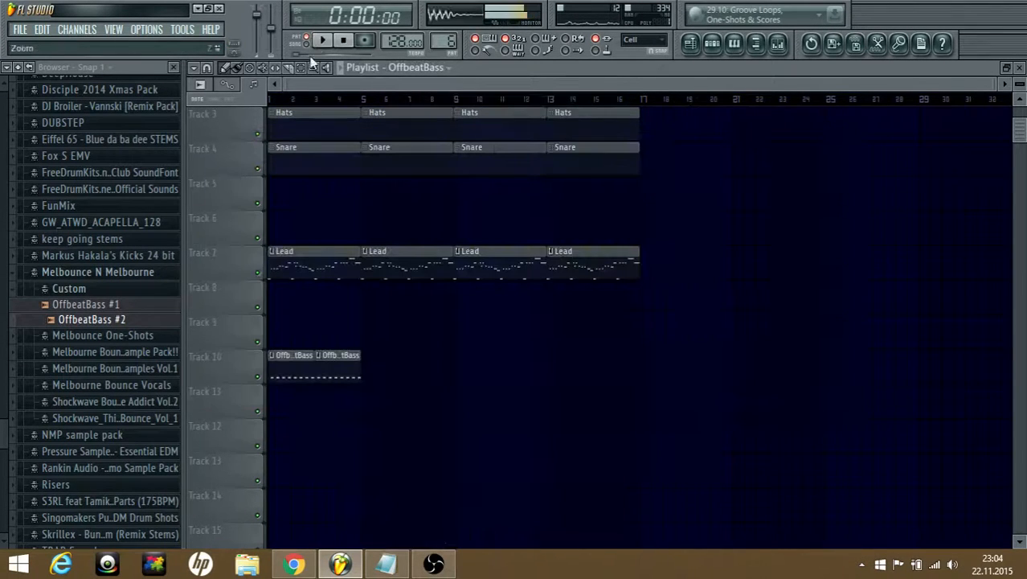
left_click(367, 361)
left_click(411, 361)
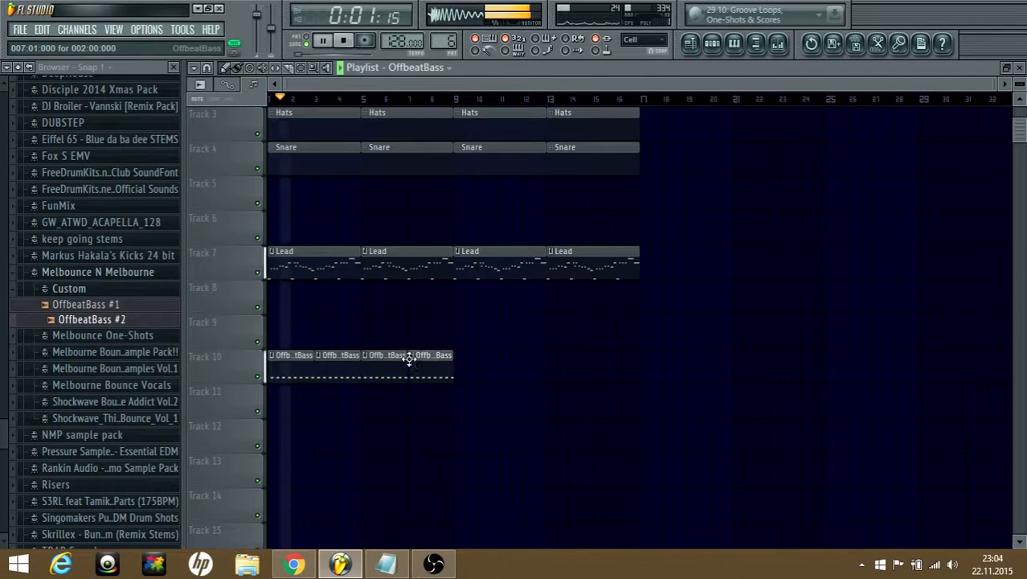
left_click_drag(494, 366, 458, 372)
left_click_drag(561, 361, 556, 366)
left_click_drag(608, 360, 601, 361)
scroll(214, 402, "up", 2)
scroll(214, 403, "up", 2)
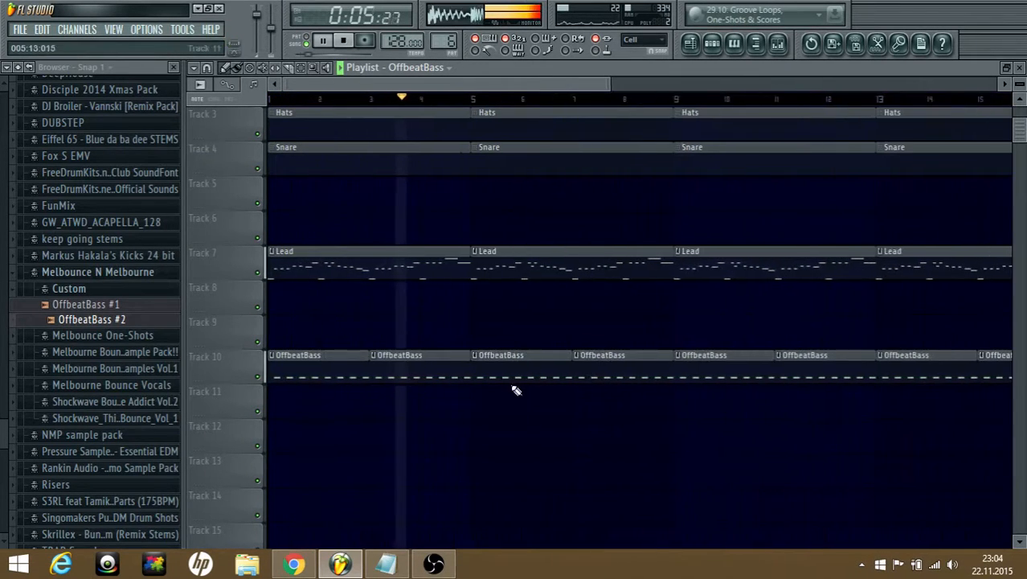
scroll(484, 425, "down", 3)
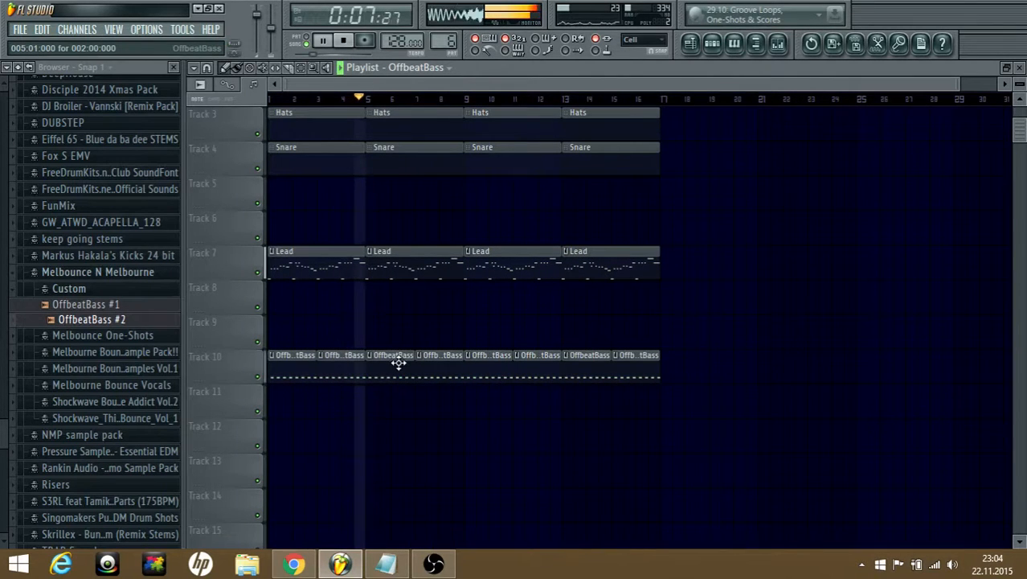
key("space")
- Load Fruity Limiter in the last effect slot of the Master mixer track and return to the playlist
key("F9")
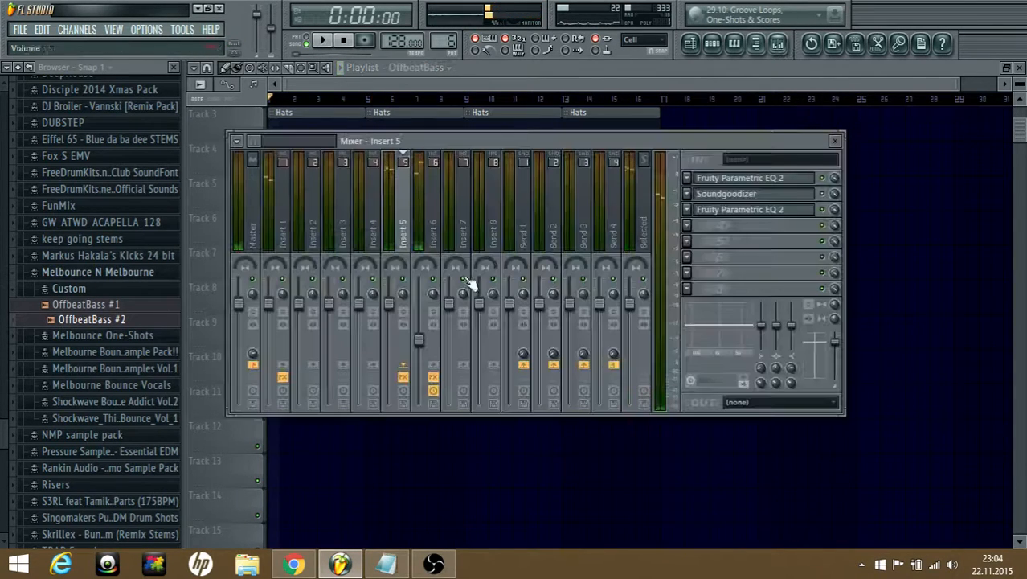
left_click(251, 200)
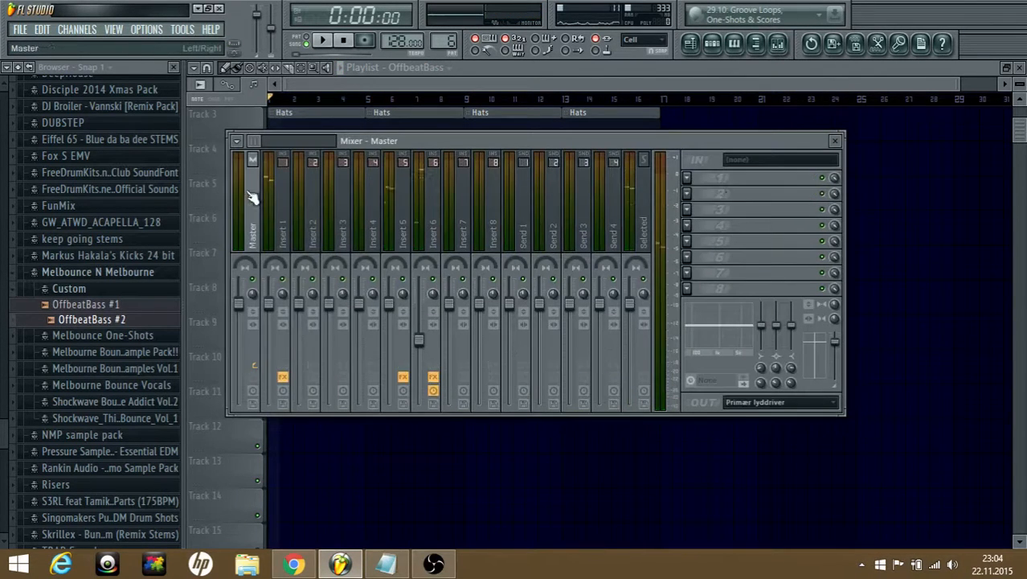
left_click(697, 290)
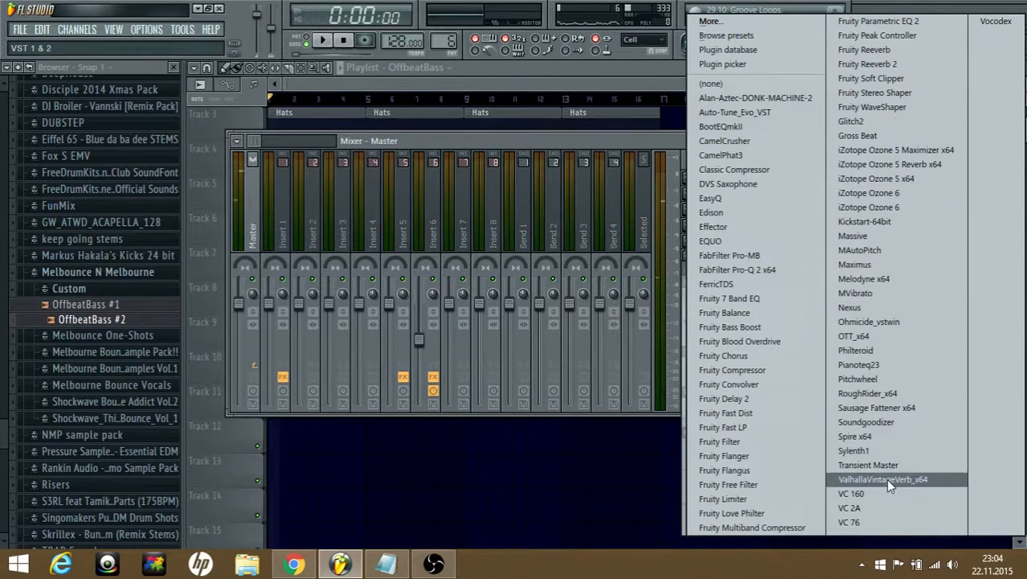
left_click(772, 499)
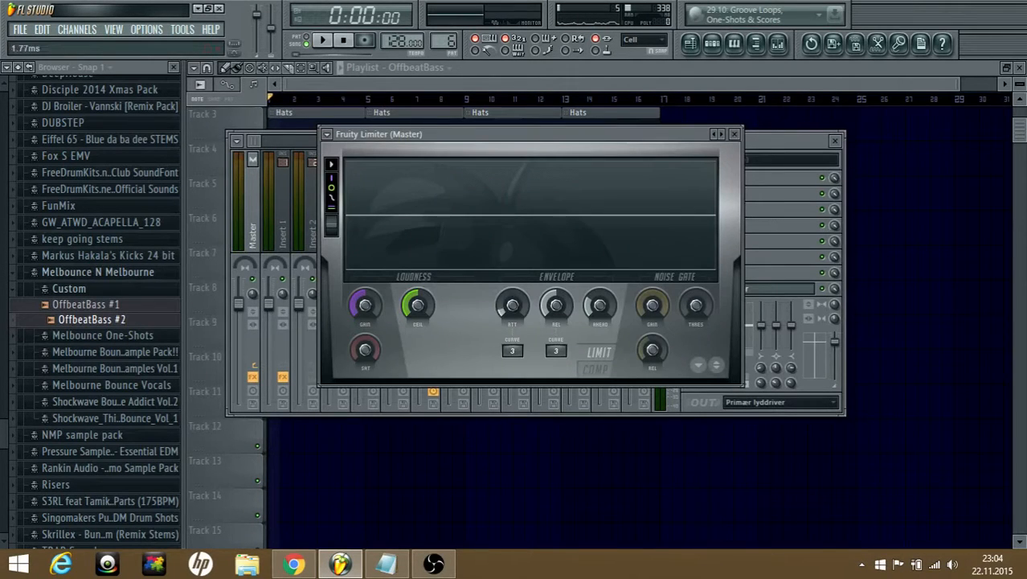
left_click(627, 73)
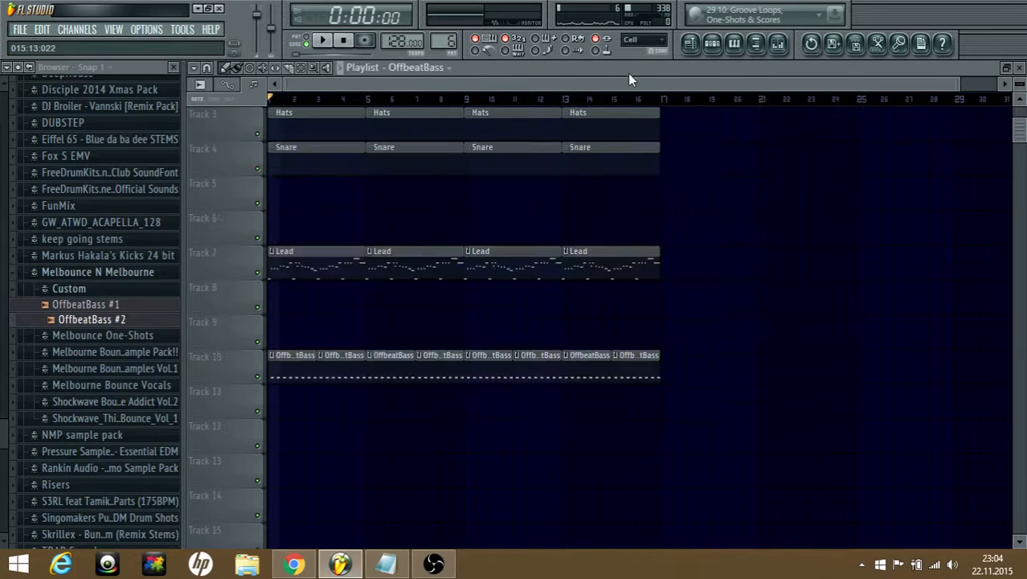
- Play the arrangement from the start and review how the drum, Lead and OffbeatBass clips line up across the tracks
key("space")
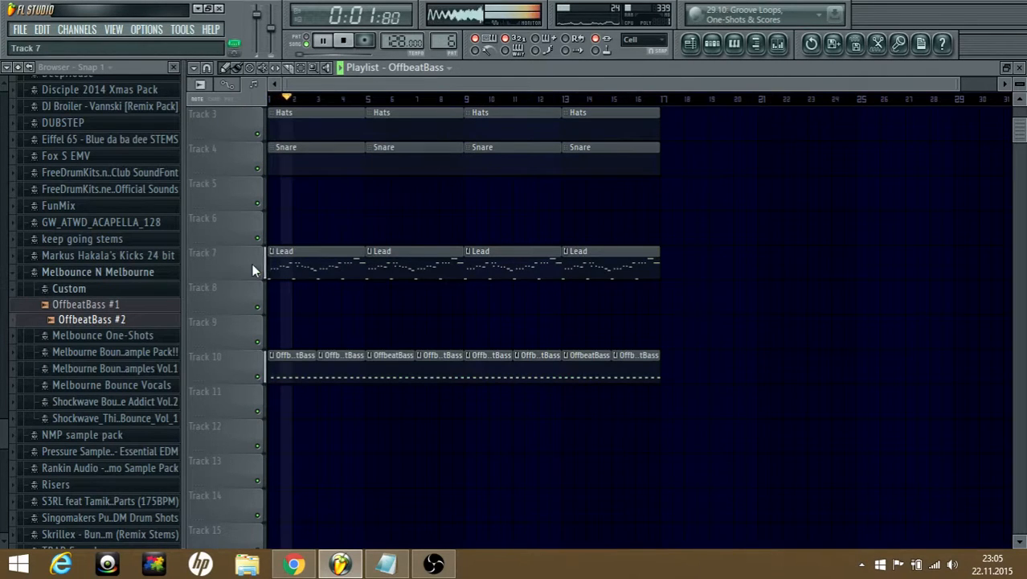
scroll(252, 266, "up", 5)
scroll(254, 266, "down", 5)
scroll(325, 256, "up", 2)
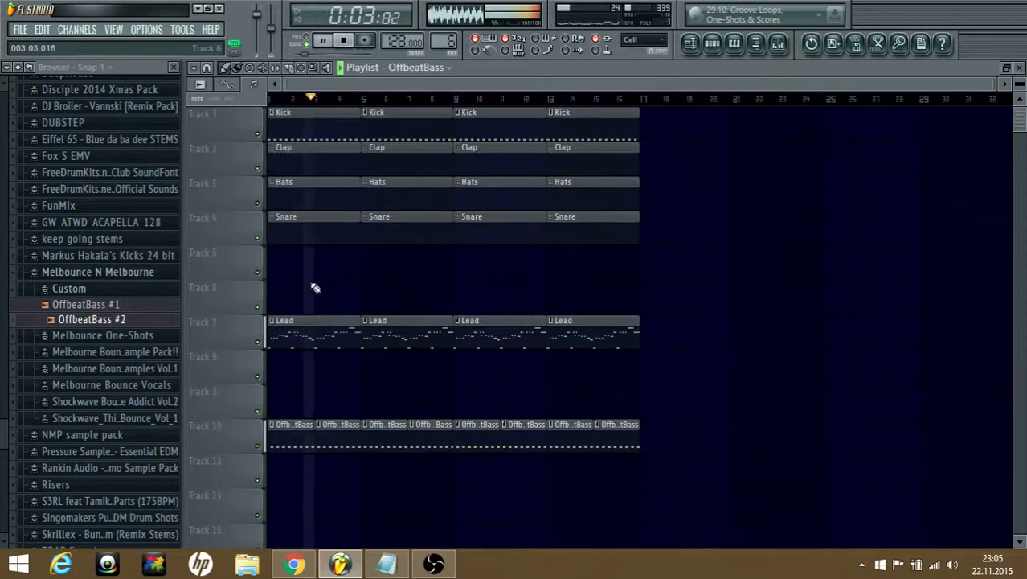
scroll(280, 315, "up", 3)
scroll(279, 314, "down", 3)
scroll(294, 316, "up", 4)
scroll(295, 318, "down", 3)
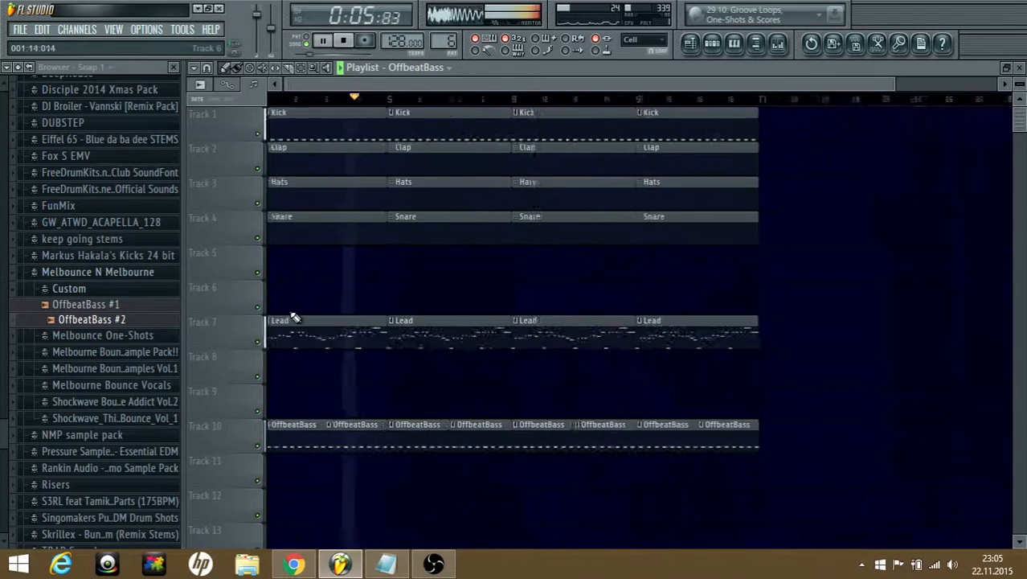
- Stop the playback and examine how the drum, Lead and OffbeatBass clips line up over bars 1 to 16 in the playlist
scroll(295, 317, "down", 1)
scroll(410, 346, "up", 1)
scroll(313, 348, "up", 5)
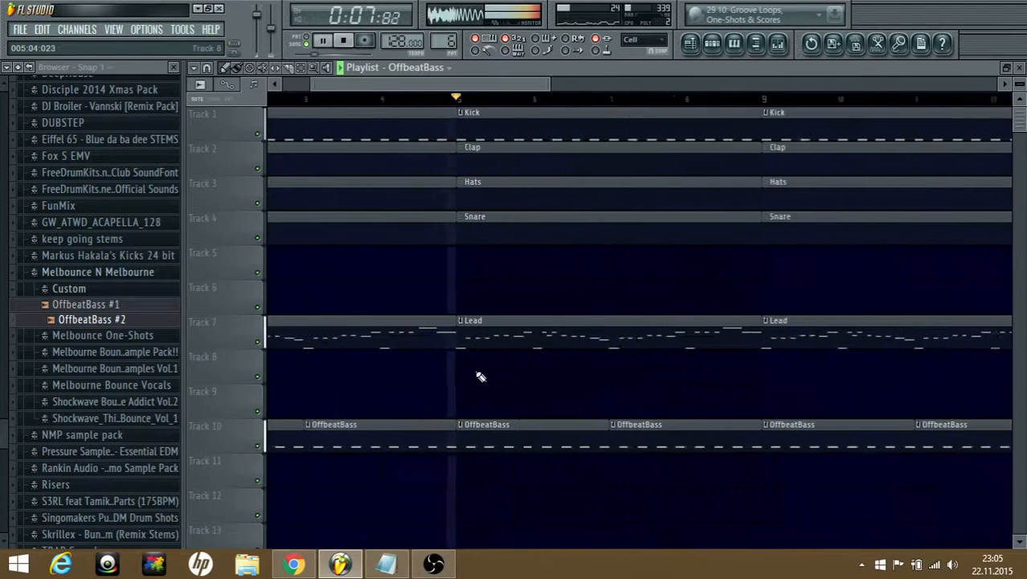
scroll(474, 374, "down", 3)
key("space")
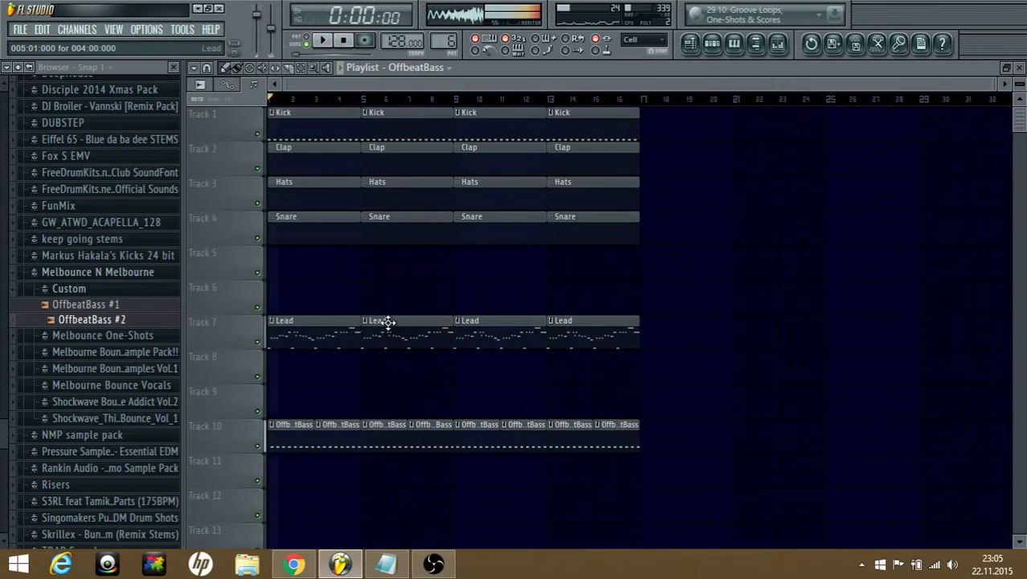
scroll(266, 338, "up", 4)
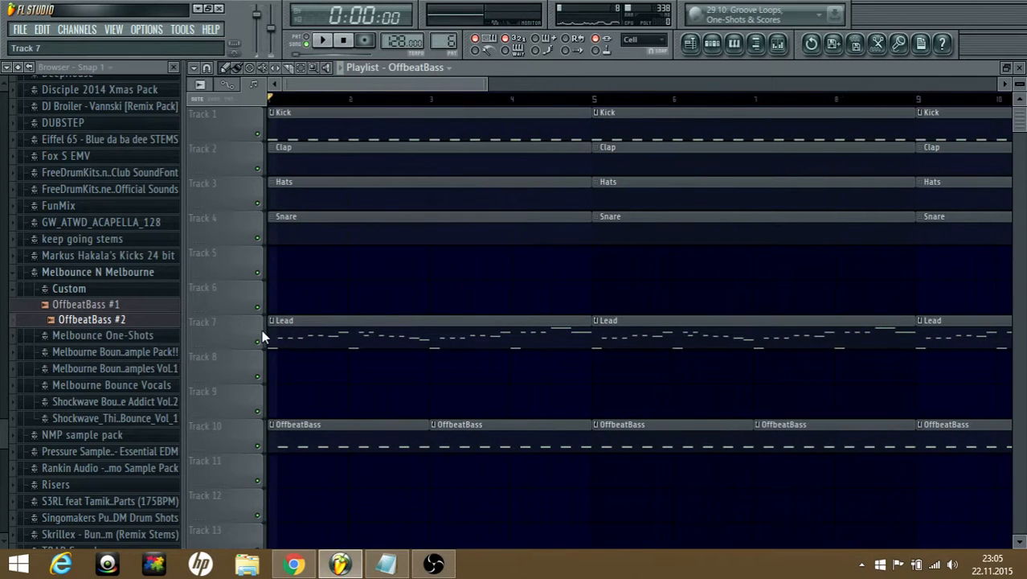
scroll(298, 337, "down", 3)
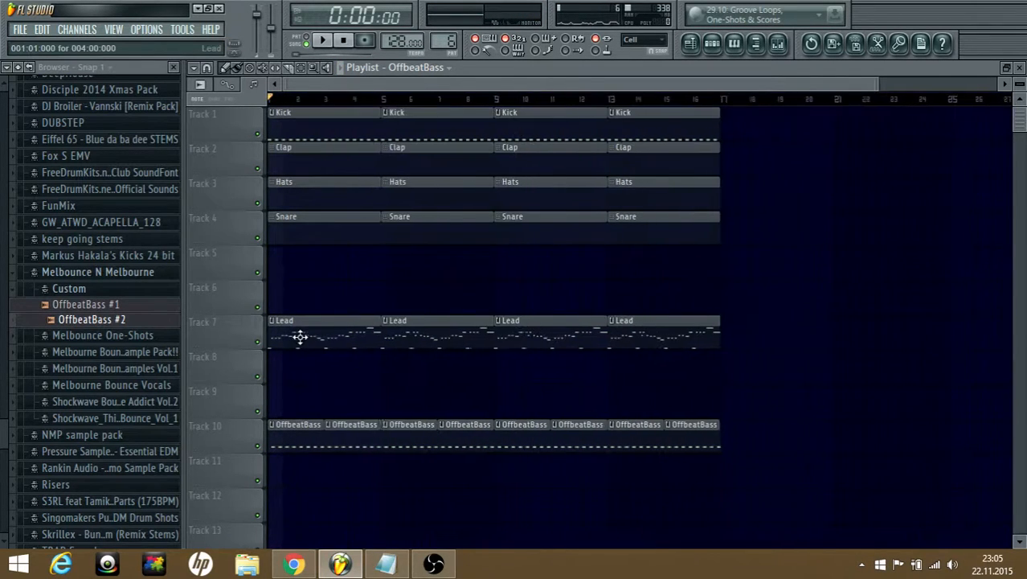
scroll(266, 337, "up", 2)
scroll(280, 313, "down", 1)
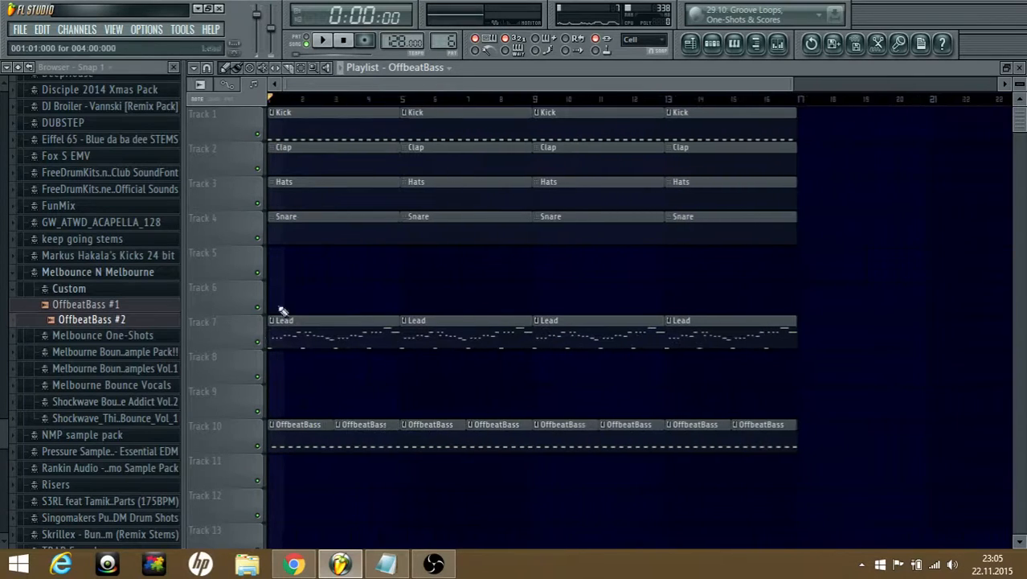
- Open the channel rack and make Kick the active pattern
left_click(712, 43)
left_click(524, 146)
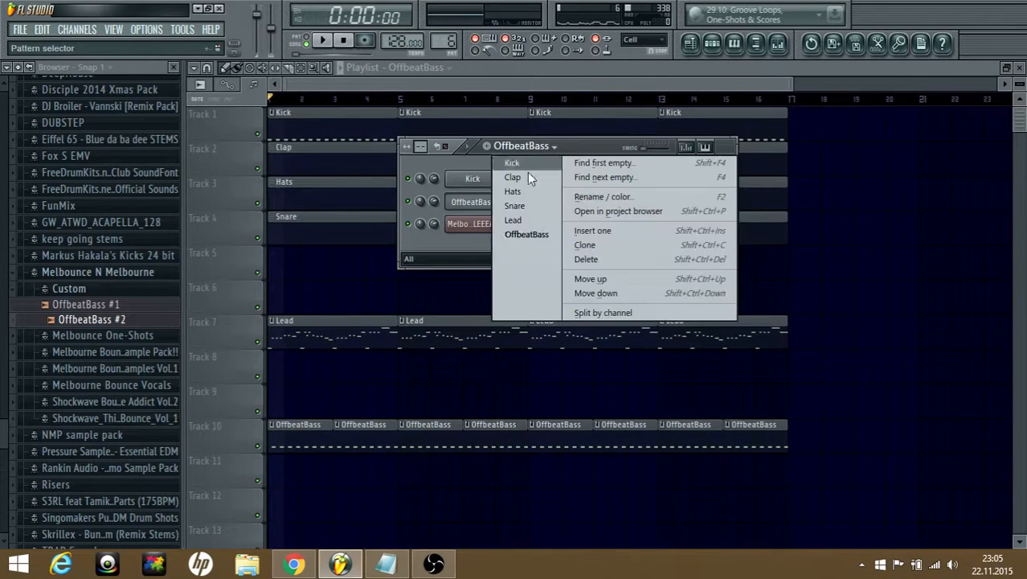
left_click(514, 206)
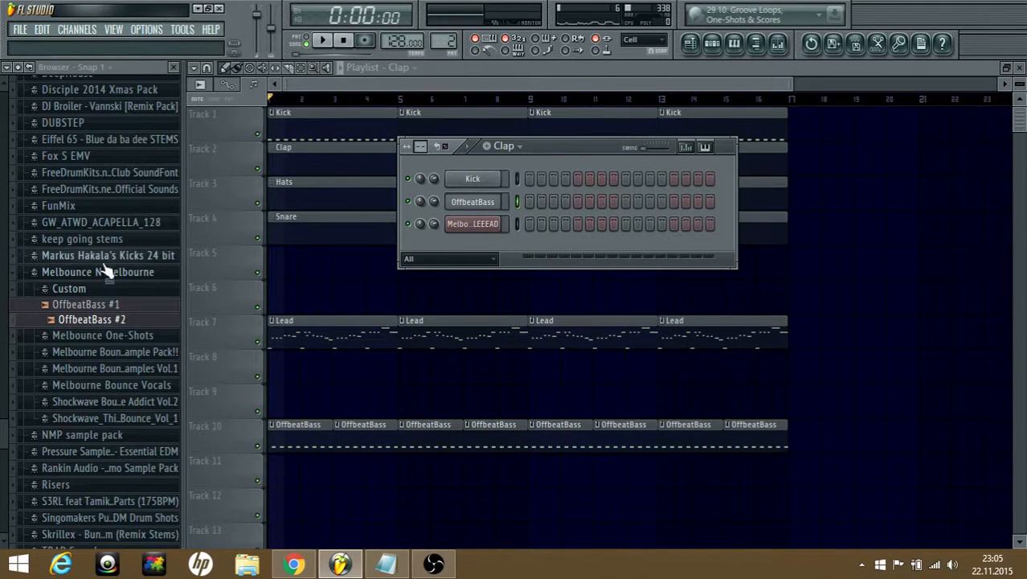
key("1")
- Look through the sample folders, collapse the browser tree and open the Snares folder under Packs > Drums
scroll(56, 543, "down", 3)
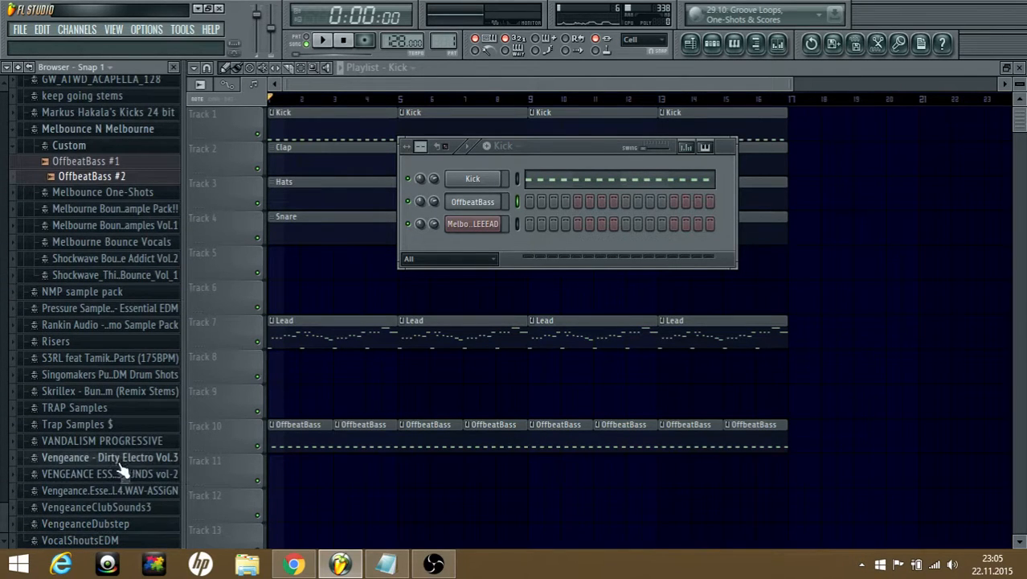
scroll(80, 482, "up", 2)
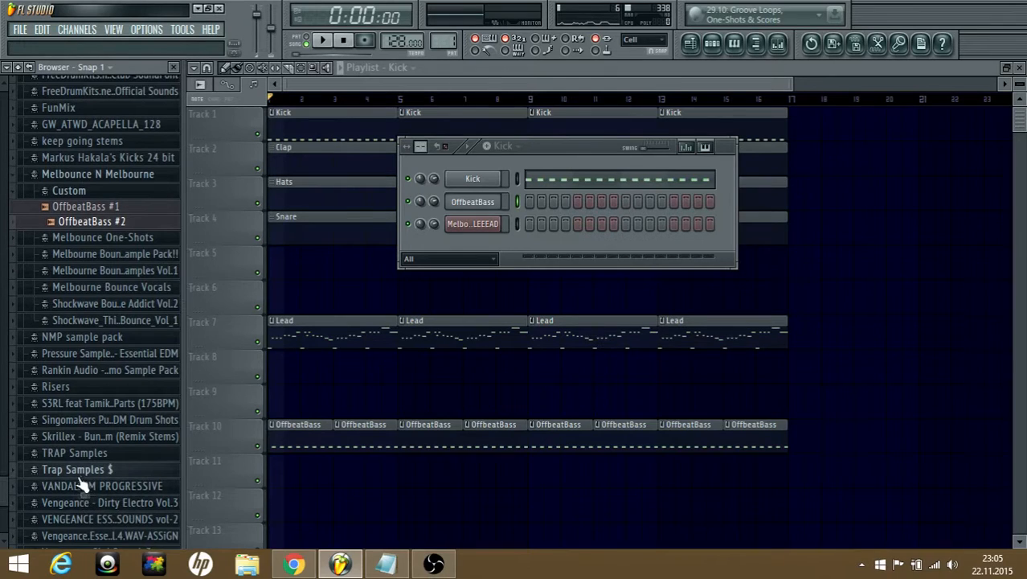
scroll(72, 487, "up", 8)
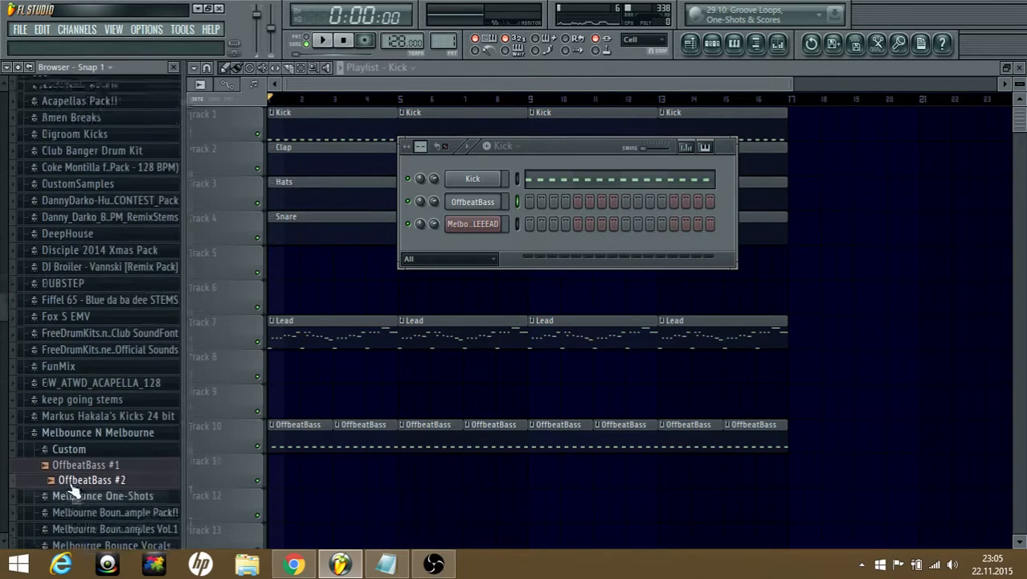
scroll(70, 494, "up", 4)
left_click(17, 67)
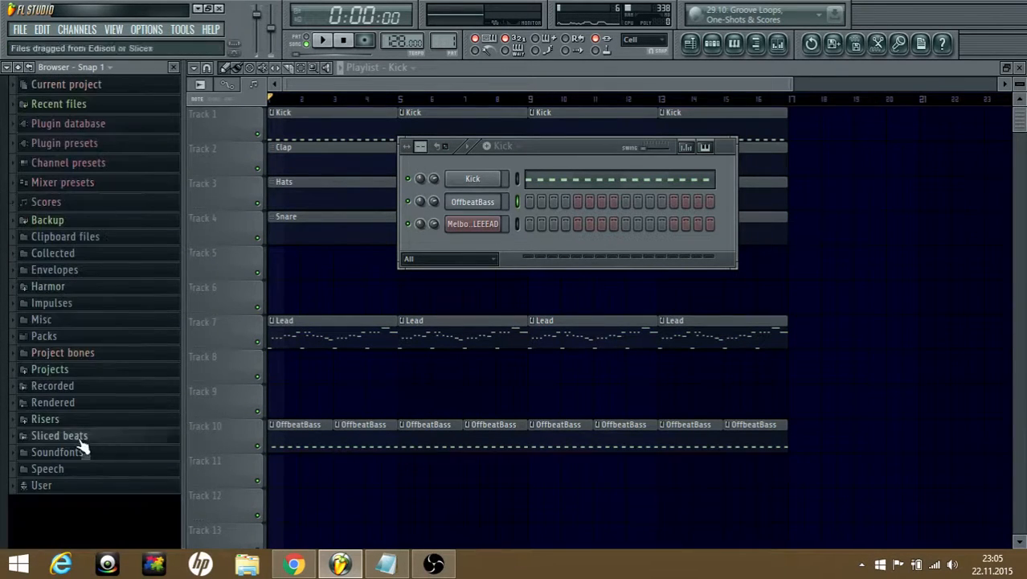
left_click(56, 337)
left_click(74, 353)
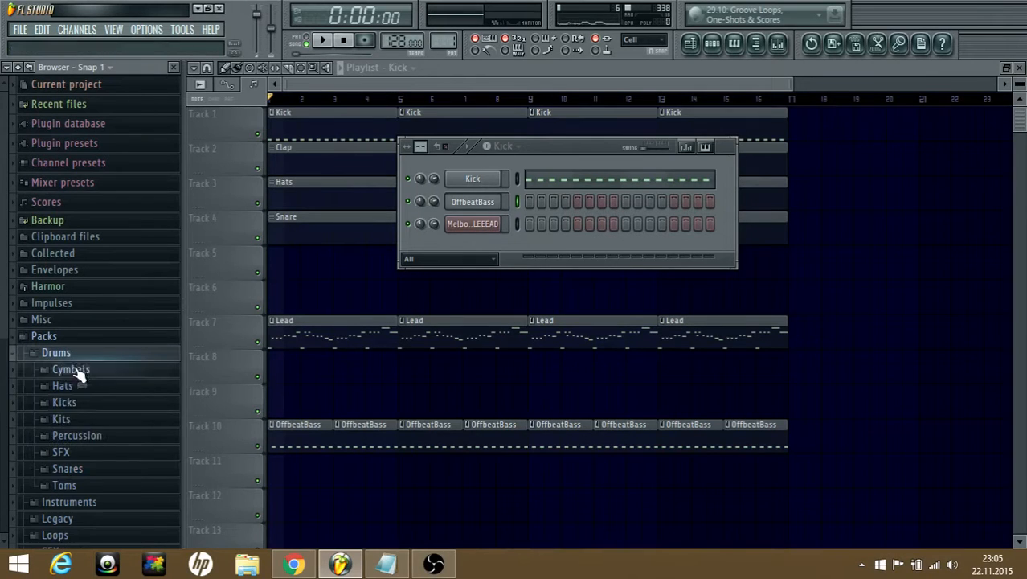
left_click(92, 469)
scroll(85, 398, "down", 4)
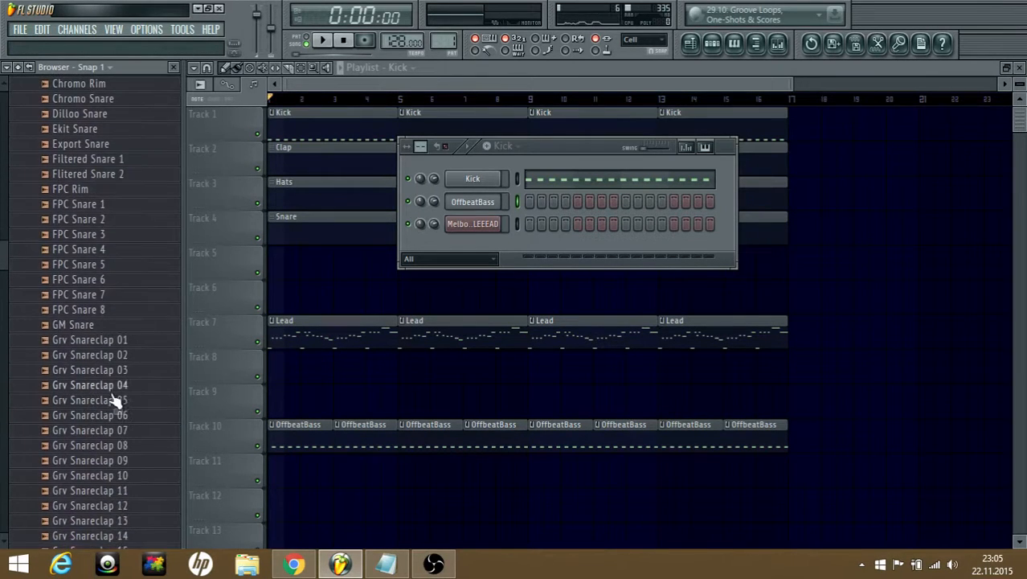
- Add the Grv Snareclap 03 sample as a new channel below Kick and rename it Clap
left_click(116, 373)
left_click_drag(434, 222, 480, 201)
left_click(608, 158)
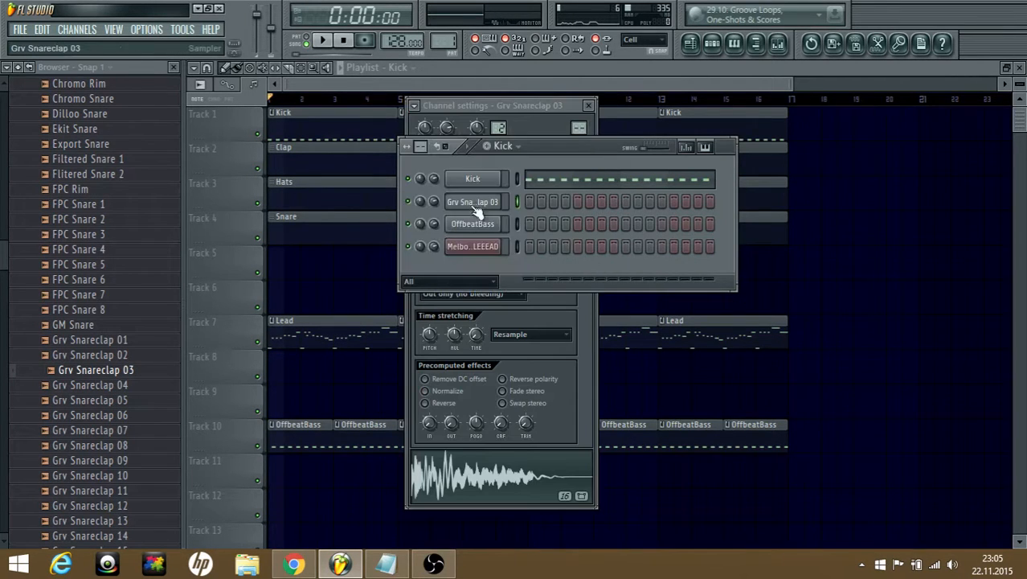
right_click(476, 202)
left_click(538, 215)
type("Clap")
key("Return")
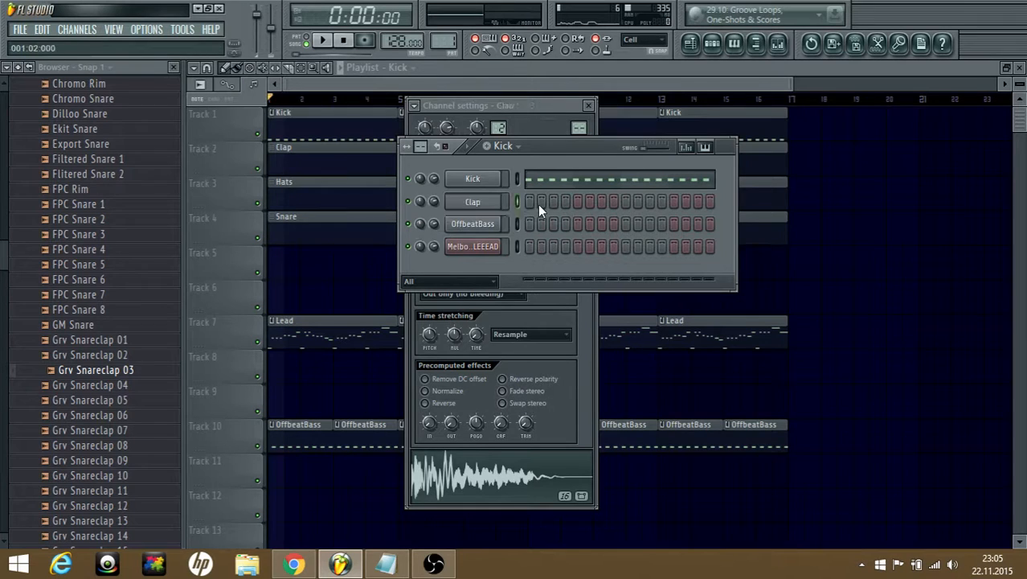
- Make Clap the active pattern and open the Clap channel in the piano roll
left_click(506, 146)
left_click(568, 175)
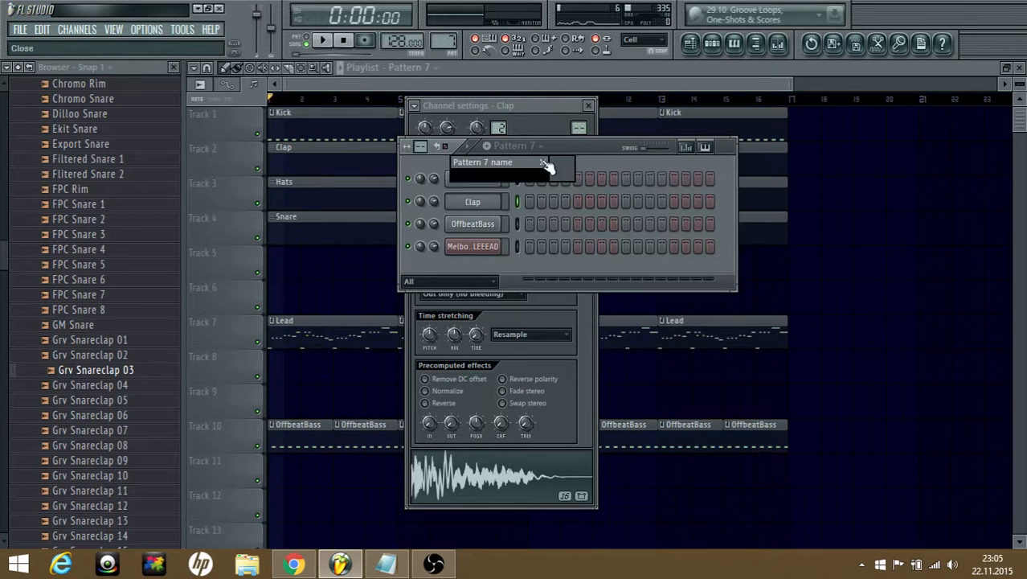
left_click(514, 147)
left_click(521, 179)
right_click(491, 201)
left_click(529, 196)
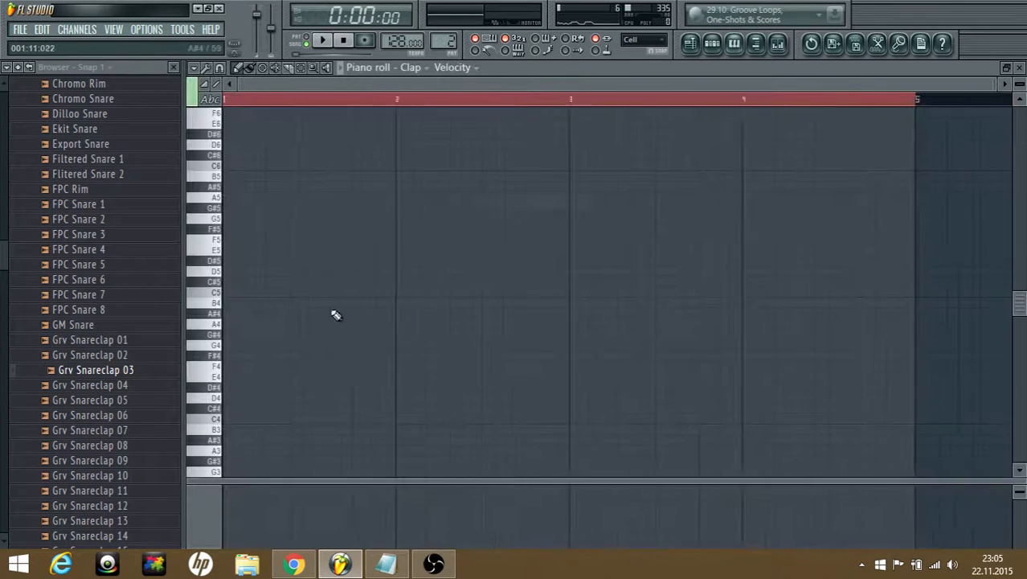
- Place C5 clap notes on beats 2 and 4 of each of the pattern's four bars
left_click(272, 292)
left_click(350, 292)
left_click(429, 292)
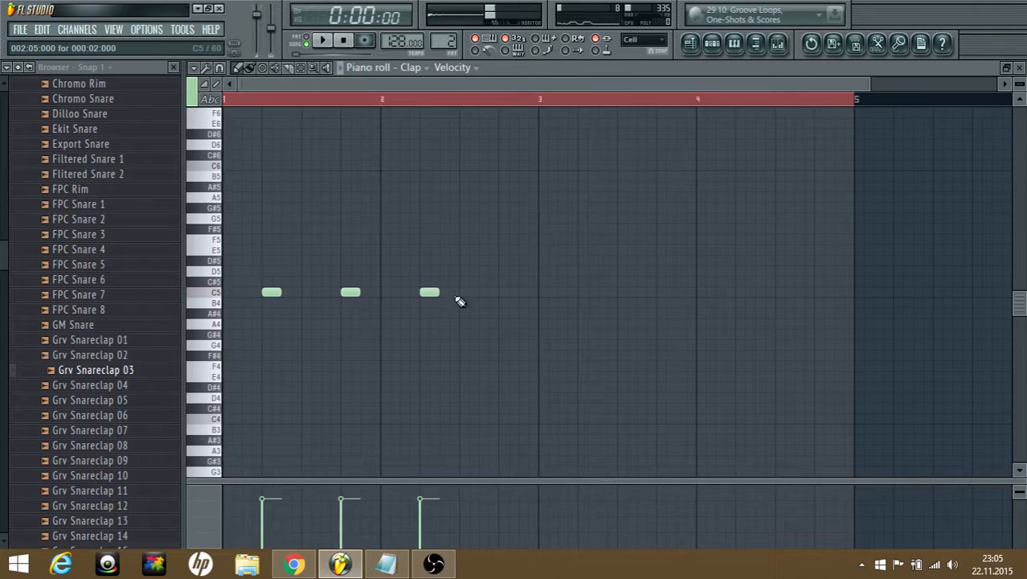
left_click(508, 292)
left_click(588, 292)
left_click(661, 292)
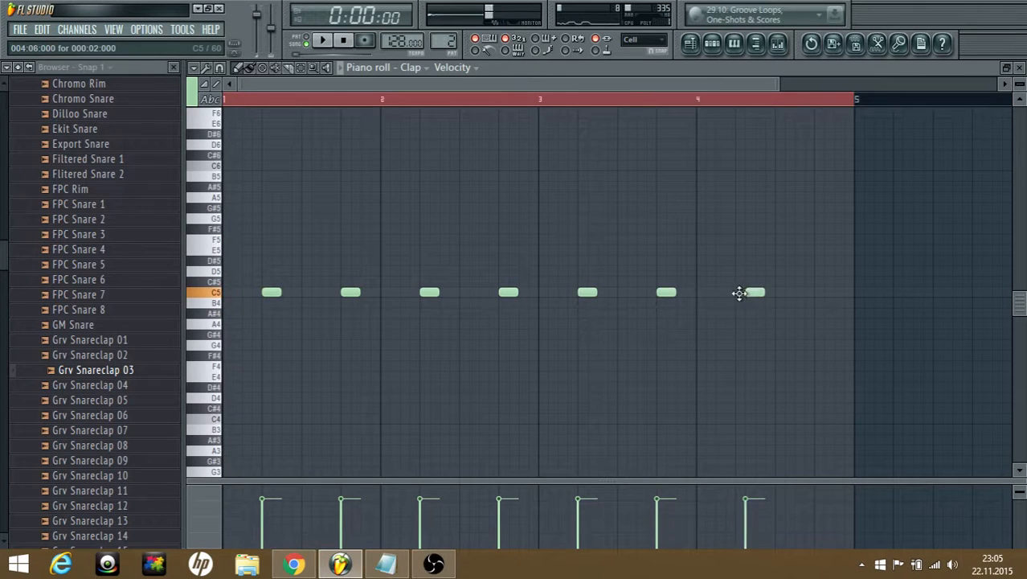
left_click(817, 292)
- Fill Track 5 of the playlist with four Clap clips from bar 1 through bar 16 while the arrangement plays
left_click(689, 43)
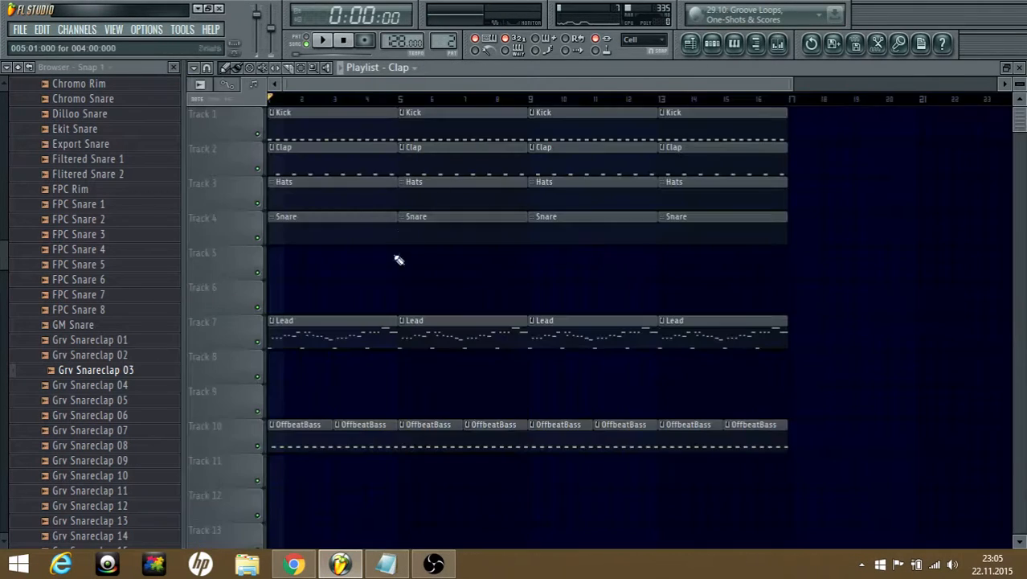
left_click(355, 261)
key("space")
left_click(411, 261)
left_click(545, 259)
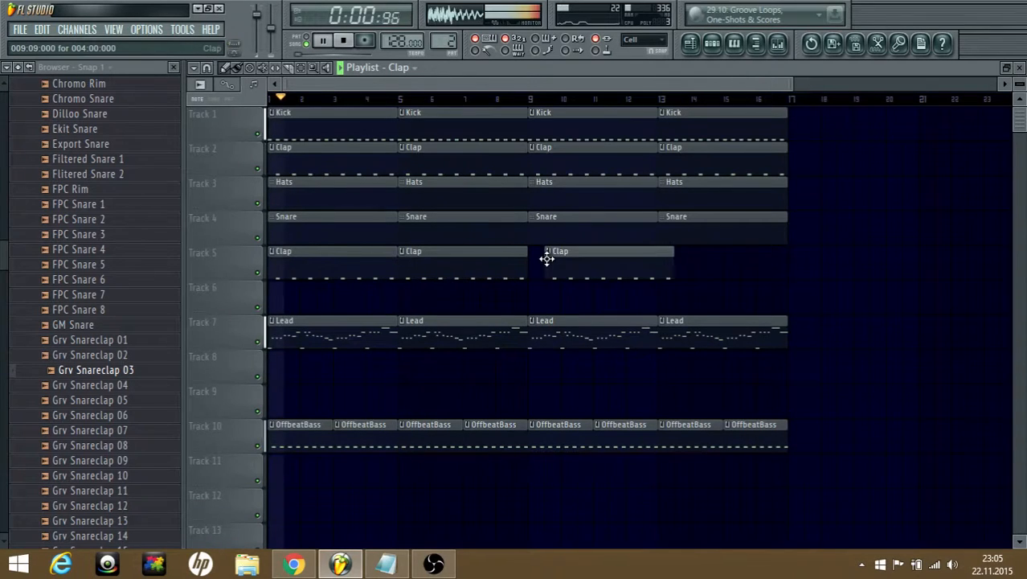
left_click(662, 260)
- Open the Clap channel's mixer track, Insert 2, and load Fruity Parametric EQ 2 in its first effect slot
left_click(713, 43)
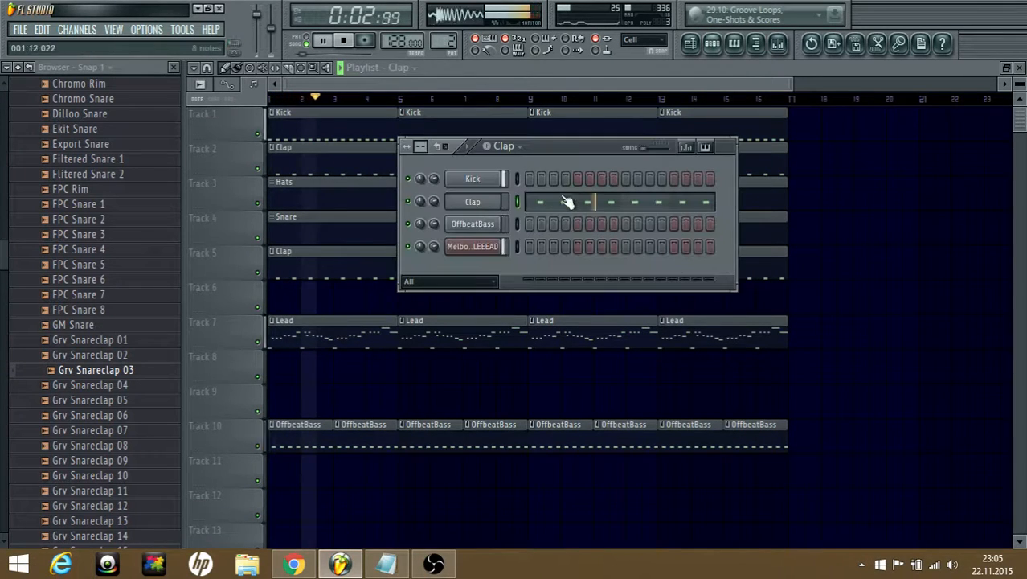
left_click(474, 202)
key("F9")
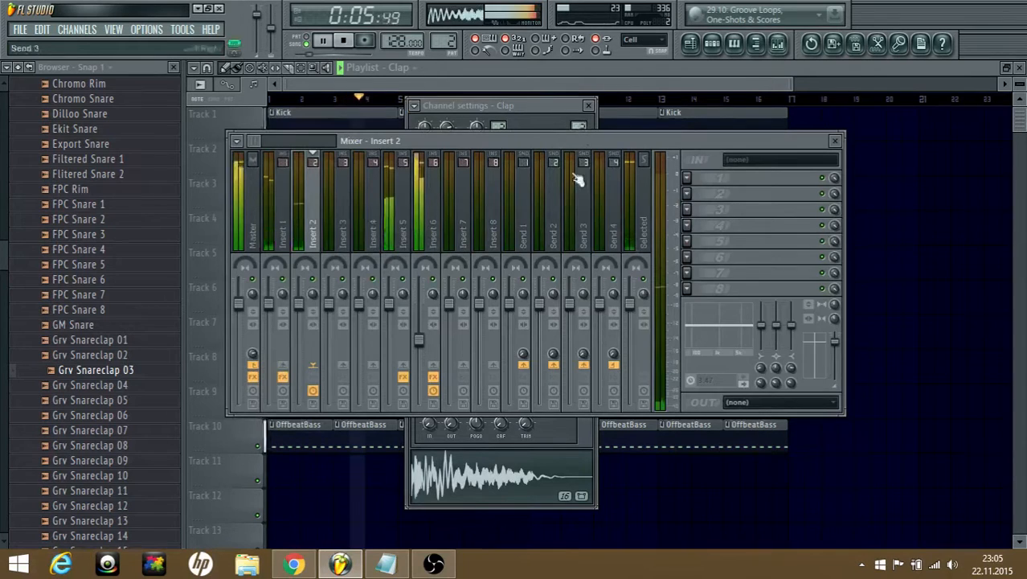
key("space")
left_click(688, 179)
left_click(871, 21)
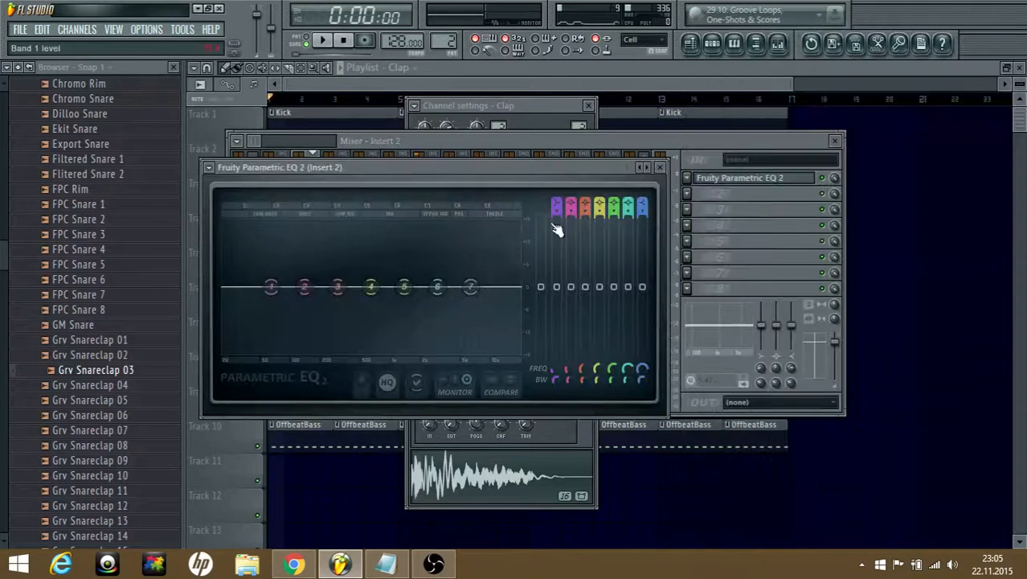
- Turn EQ band 1 into a Steep 8 low cut pulled fully down in the bass range
left_click_drag(271, 286, 302, 352)
key("space")
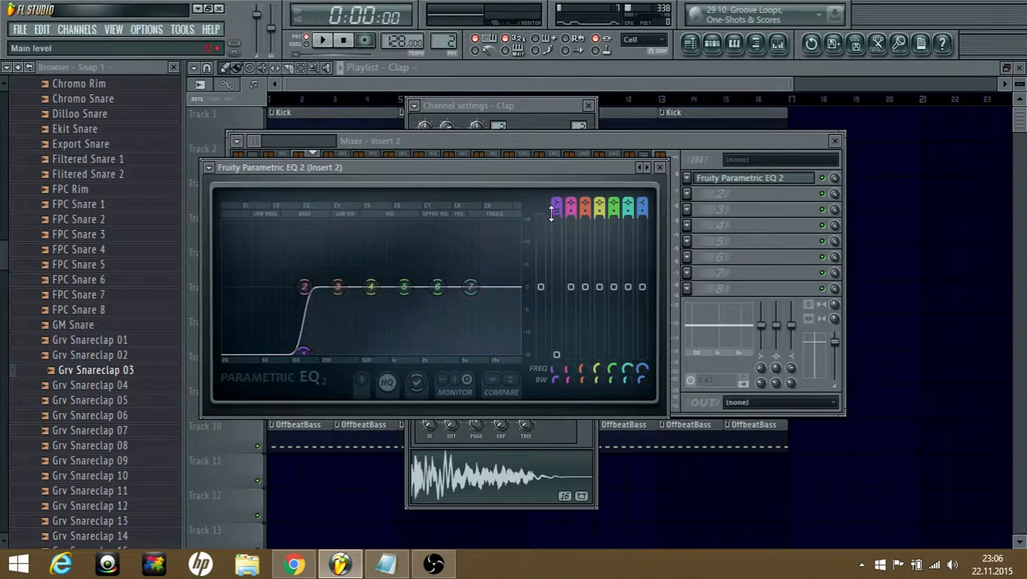
left_click_drag(556, 211, 556, 233)
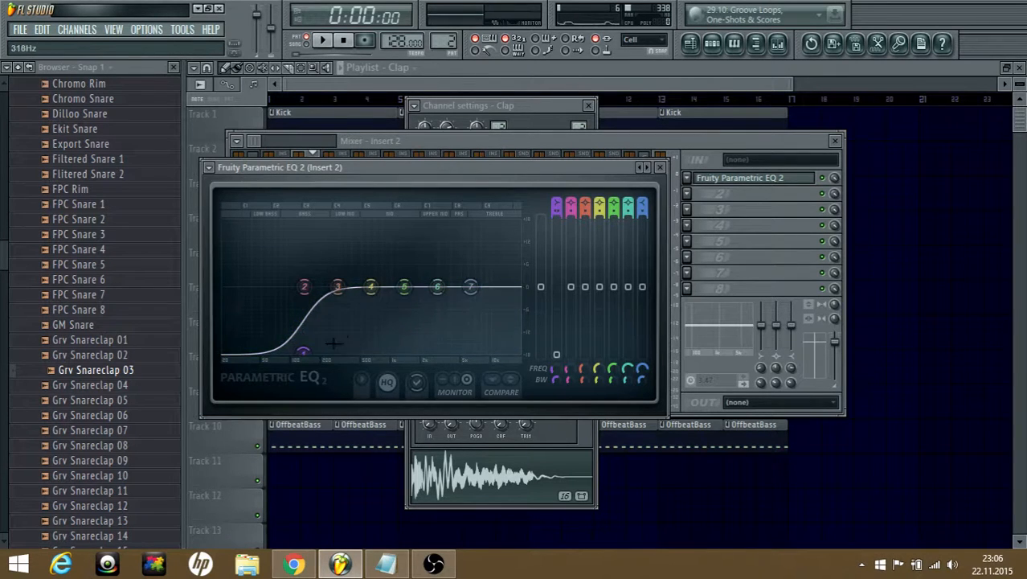
left_click_drag(303, 350, 282, 351)
left_click_drag(556, 210, 556, 191)
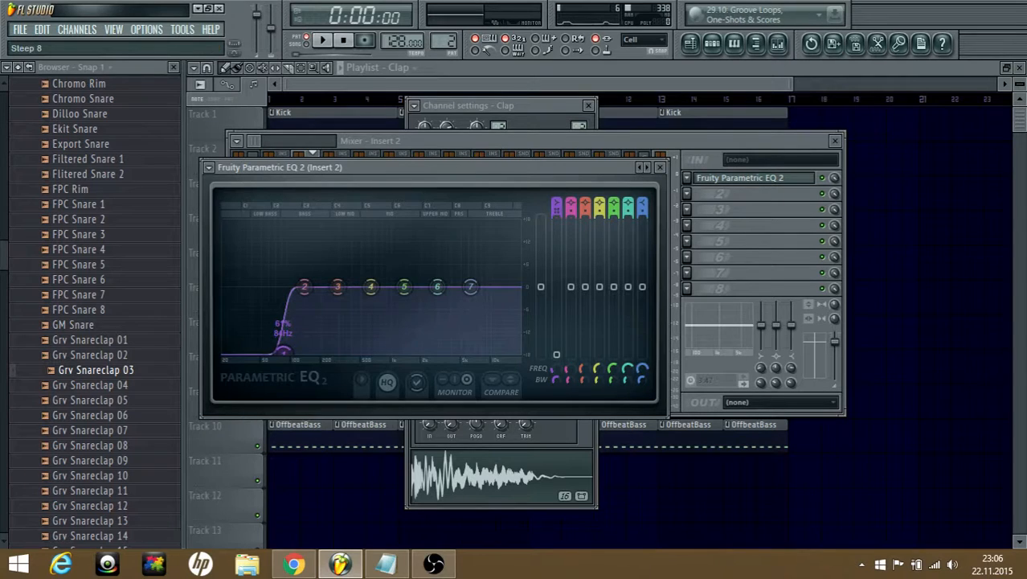
- Shape the clap's EQ during playback by raising the low cut slightly, adjusting the middle bands and boosting band 7 about 6.9 dB at 7537 Hz
key("space")
left_click_drag(285, 351, 307, 351)
left_click_drag(305, 287, 318, 282)
left_click_drag(307, 352, 290, 351)
left_click_drag(337, 286, 440, 284)
left_click_drag(471, 286, 478, 261)
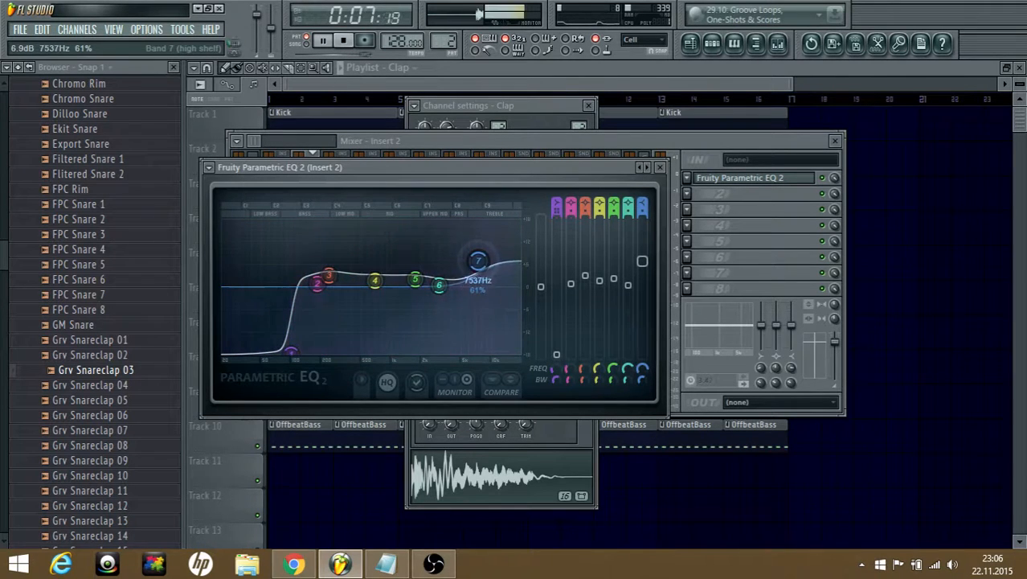
key("space")
left_click(746, 221)
- Load Fruity Reeverb 2 in Insert 2's second slot with The Venue preset and set its wet level to 32%
left_click(688, 194)
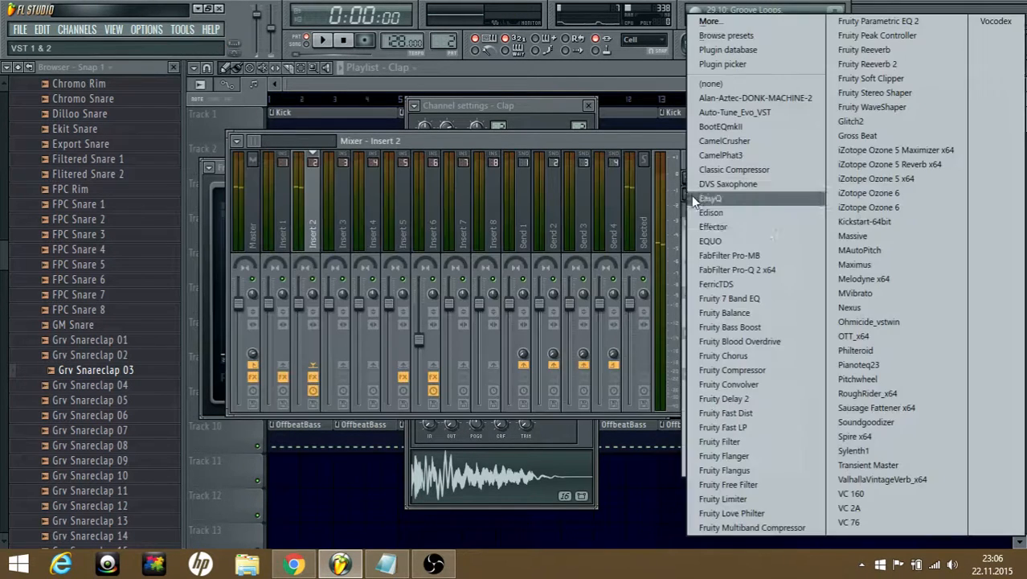
left_click(880, 64)
key("space")
left_click(553, 203)
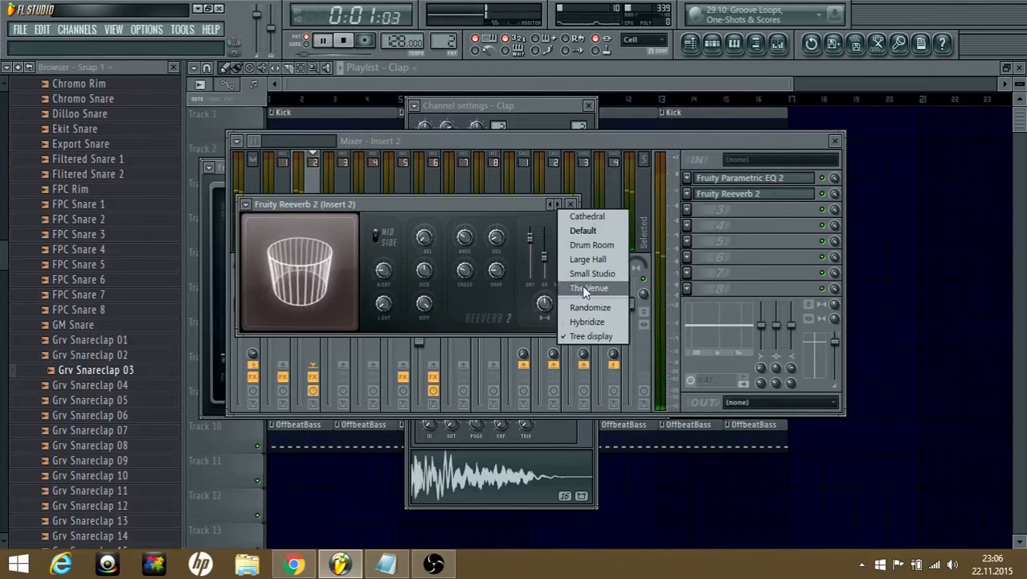
left_click(585, 288)
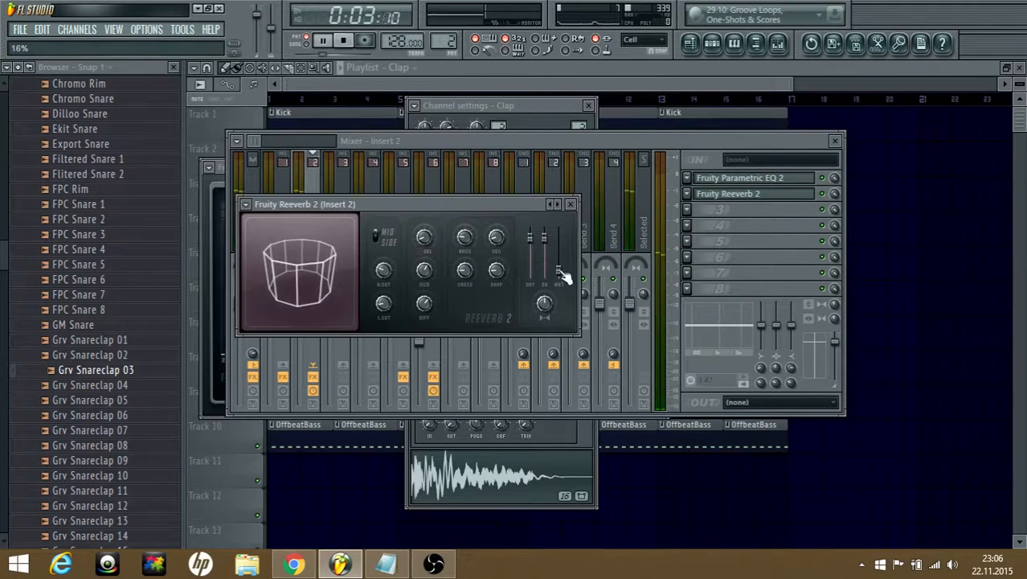
key("space")
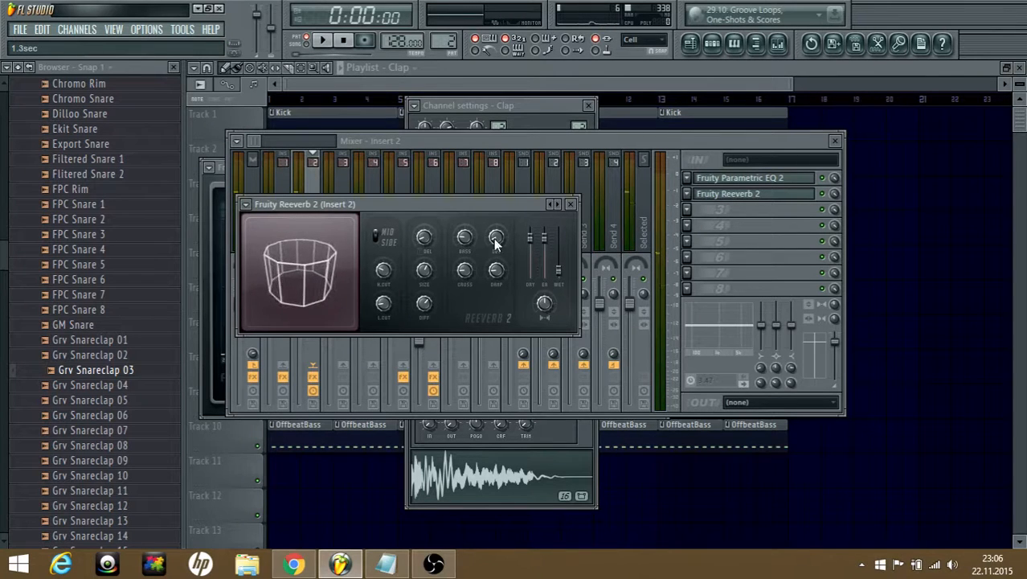
left_click_drag(561, 270, 561, 265)
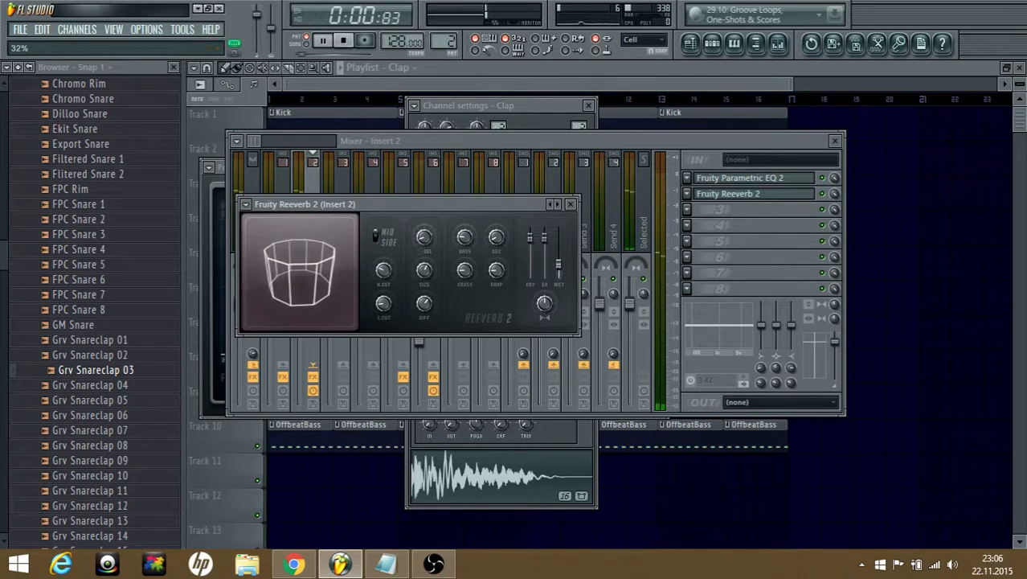
- Return to the playlist and play the arrangement with the processed claps from the start
left_click(712, 257)
left_click(690, 44)
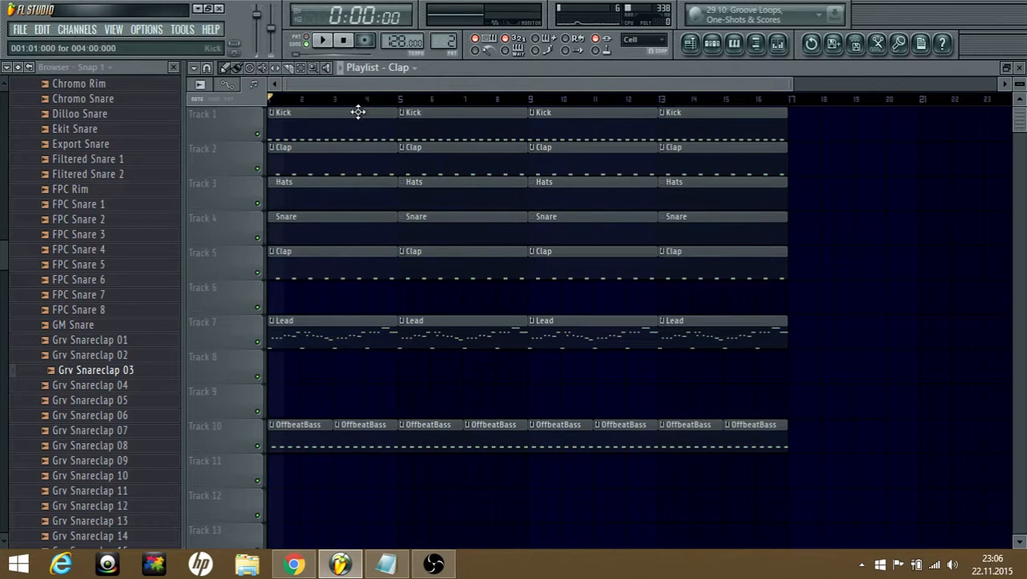
left_click(322, 41)
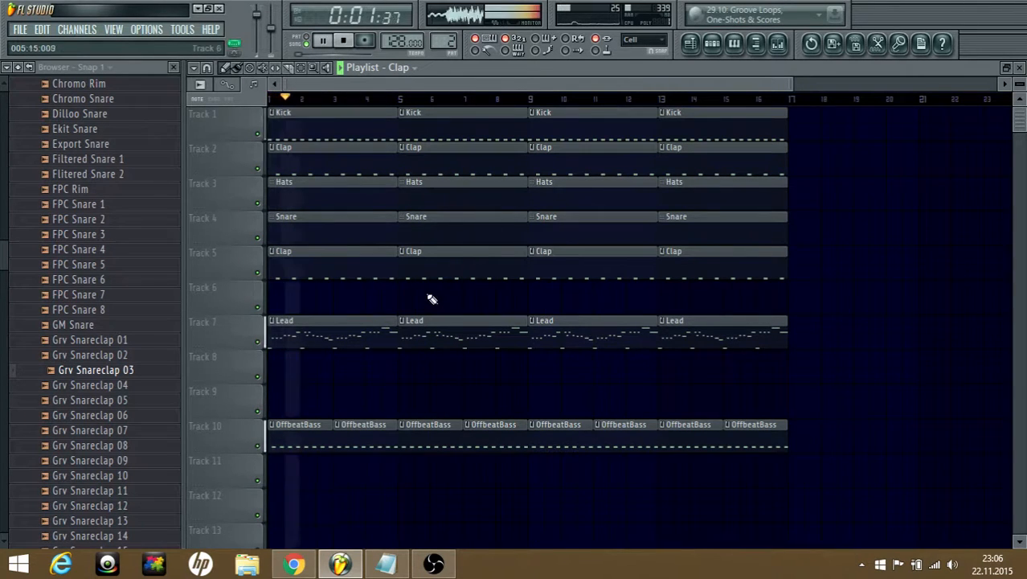
- Listen through the playing arrangement and open the Lead pattern's notes in the piano roll
scroll(412, 238, "down", 2)
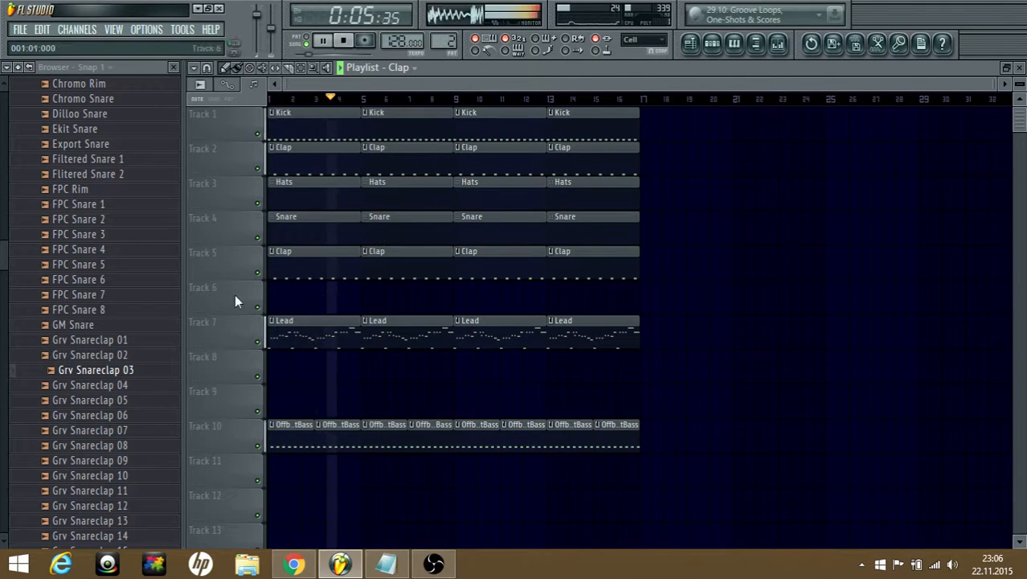
scroll(218, 296, "up", 3)
scroll(218, 296, "down", 3)
scroll(312, 407, "up", 4)
scroll(321, 408, "down", 4)
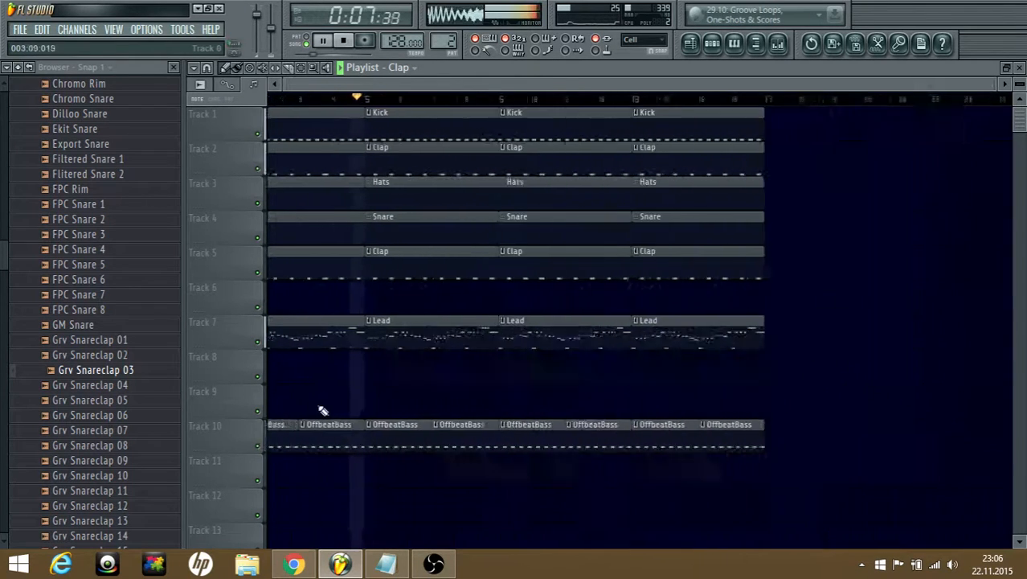
double_click(389, 324)
key("space")
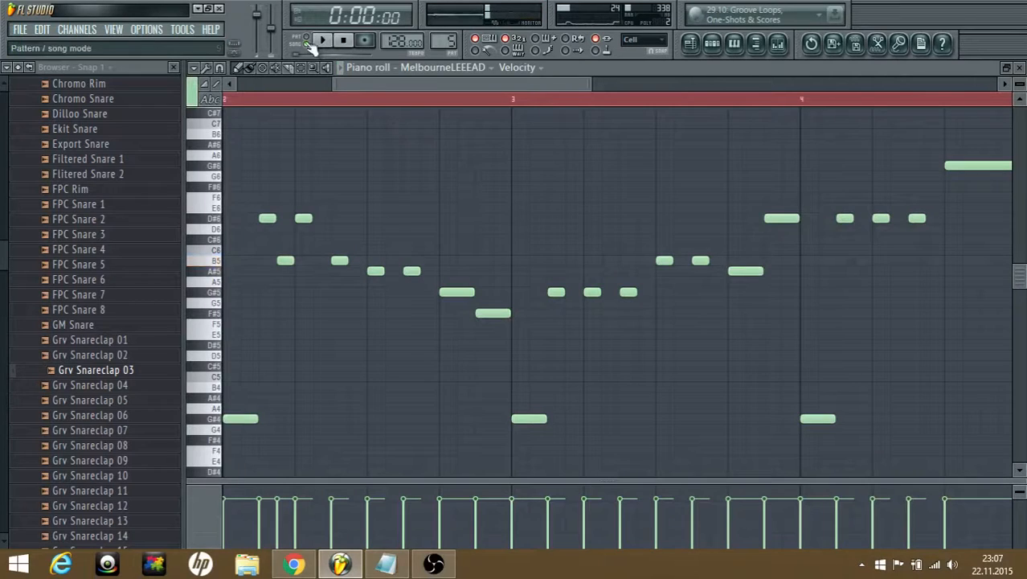
- Check the lead's effect chain on mixer Insert 6 and play the arrangement from the start
key("F9")
left_click(410, 211)
left_click(433, 213)
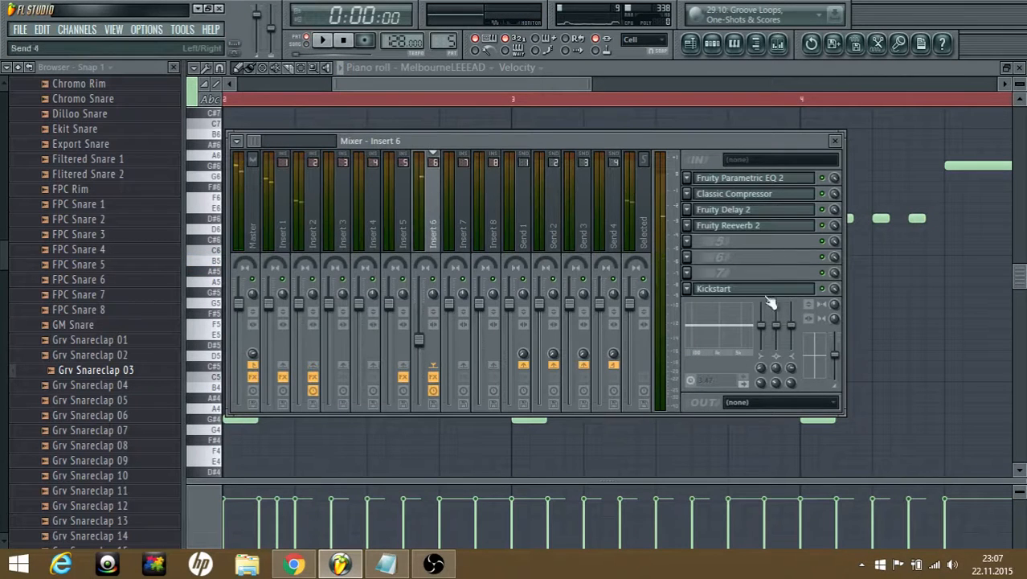
left_click(689, 43)
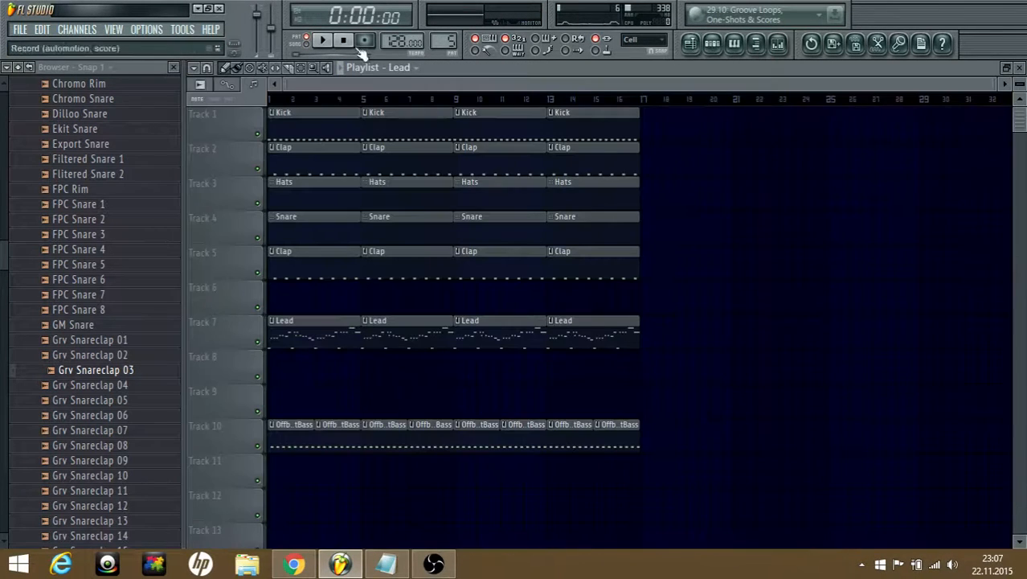
left_click(322, 40)
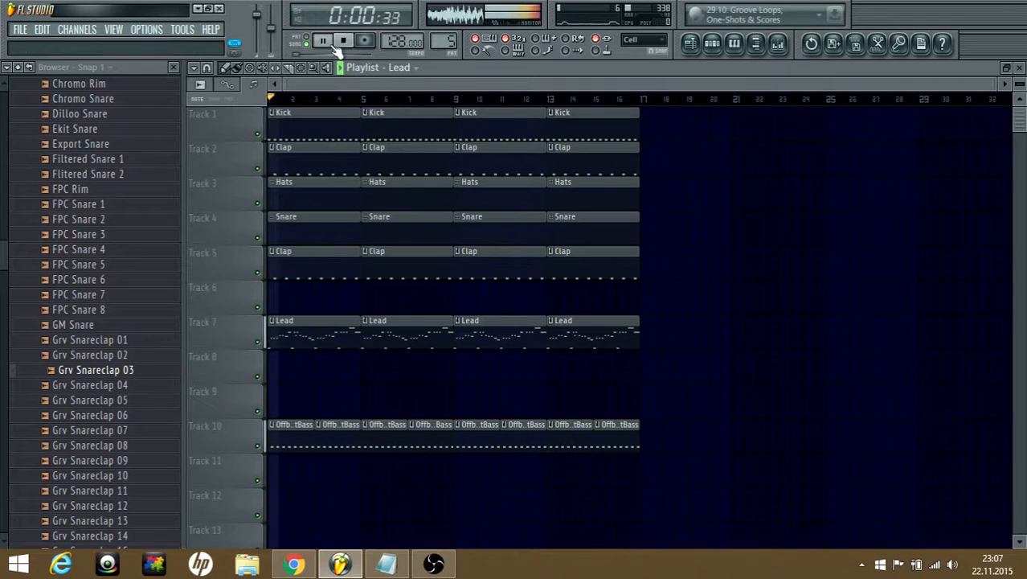
left_click(778, 45)
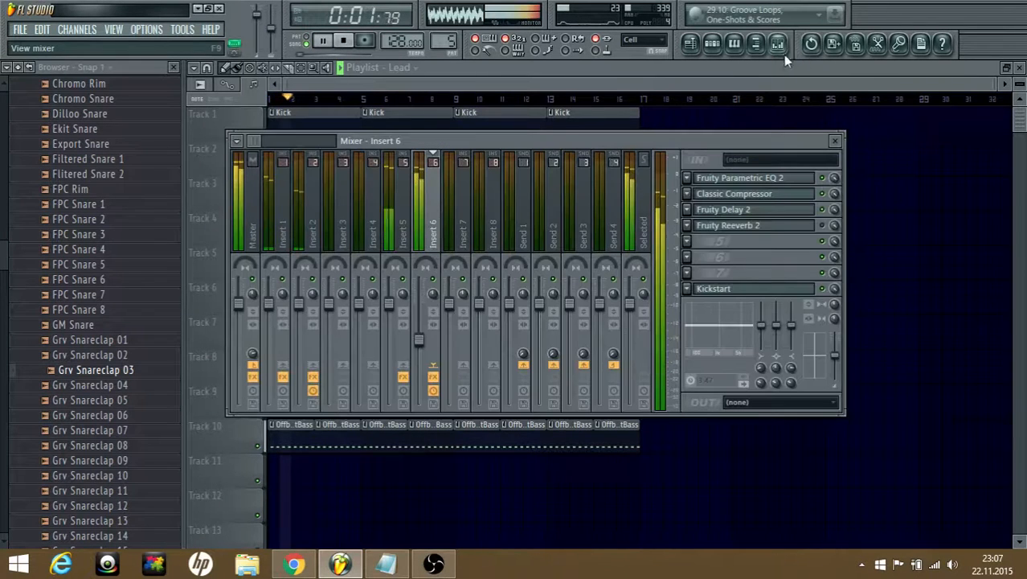
left_click(344, 41)
left_click(500, 77)
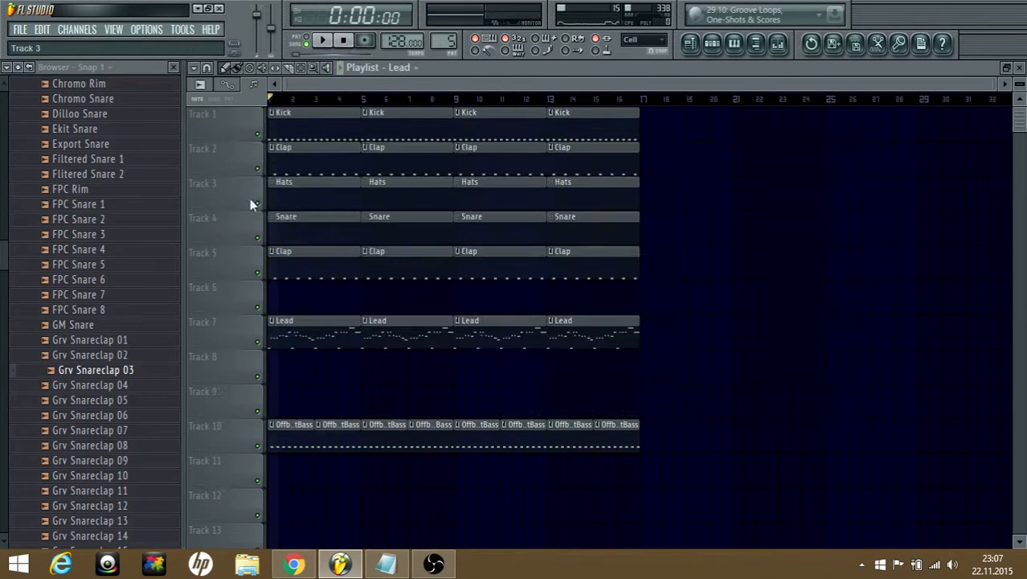
- Audition the arrangement with the Track 2 claps muted, check Insert 6's Fruity Reeverb 2, and unmute the track
left_click(258, 171)
left_click(322, 40)
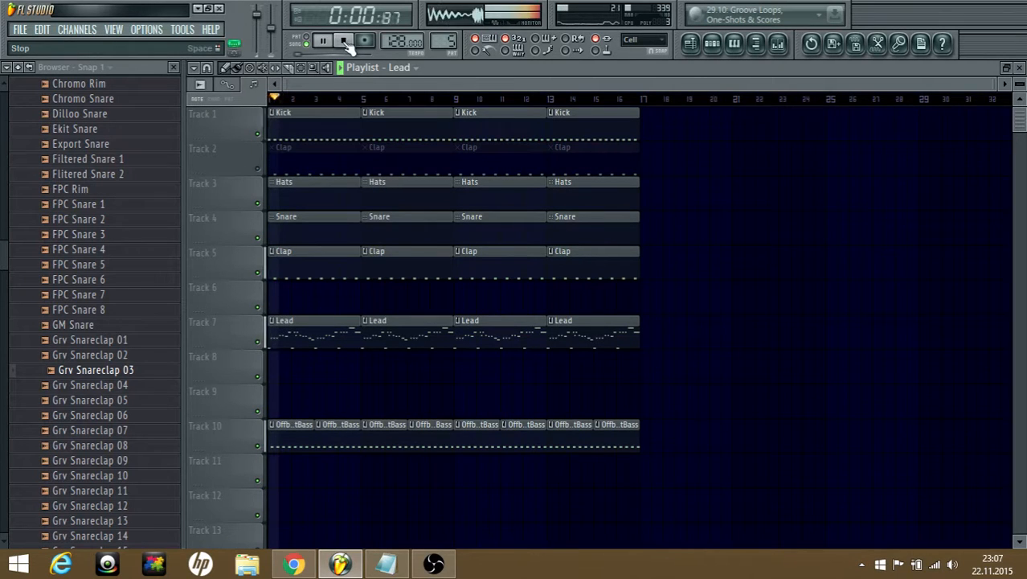
left_click(344, 41)
left_click(777, 42)
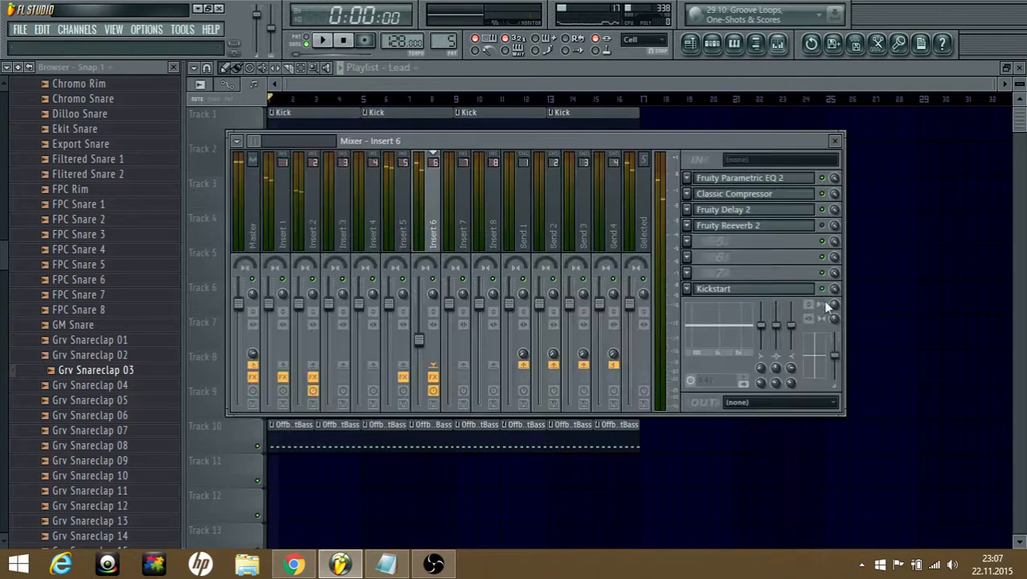
left_click(323, 40)
left_click(752, 226)
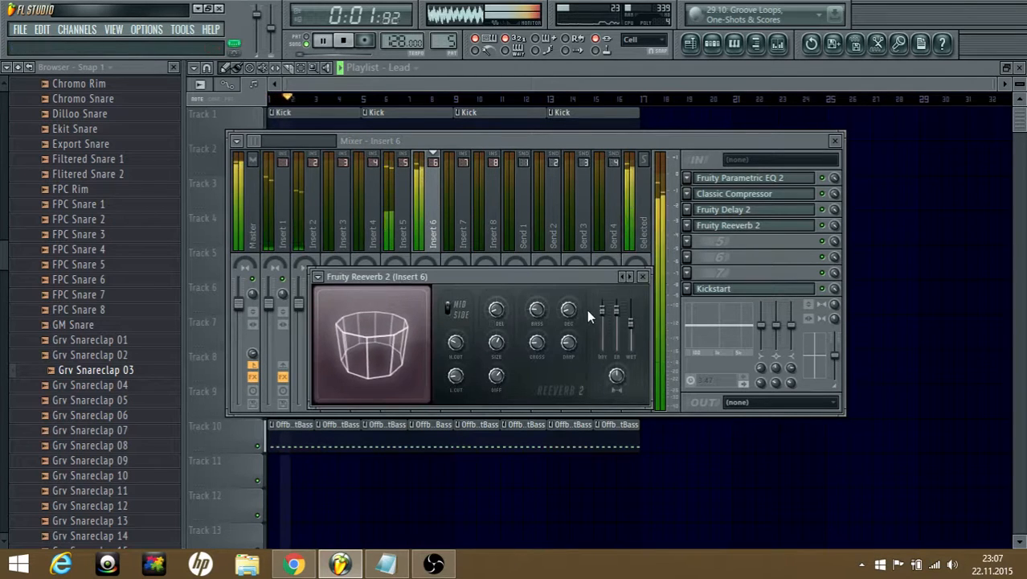
left_click(713, 43)
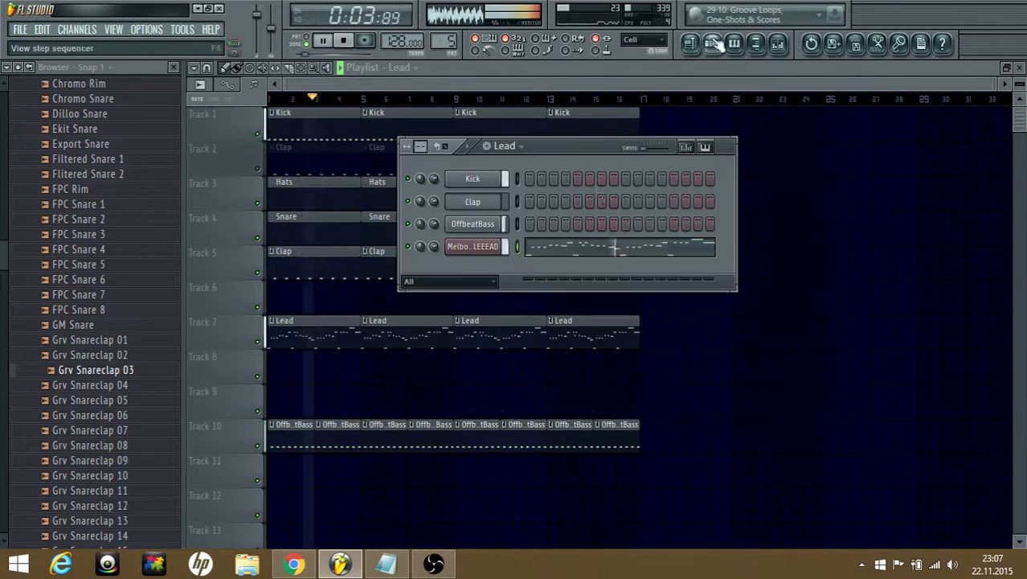
left_click(260, 170)
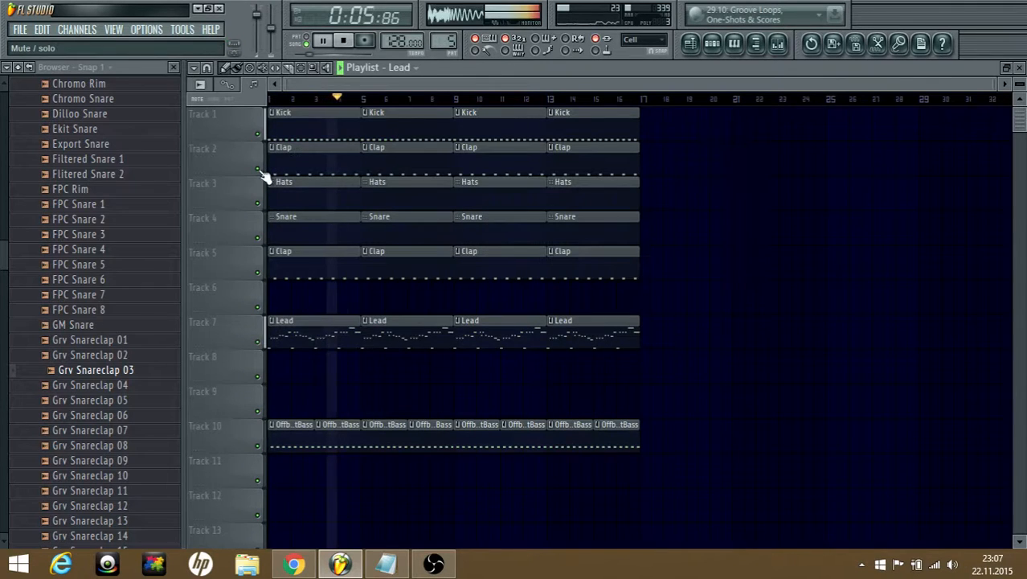
key("space")
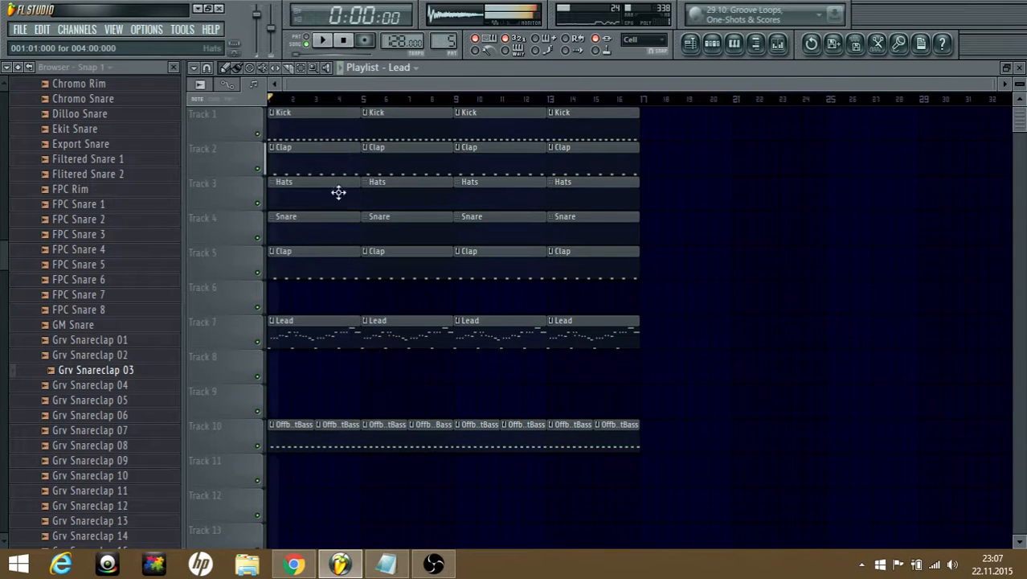
- Delete all four Clap clips from Track 2 of the playlist
right_click(283, 163)
right_click(377, 162)
right_click(471, 161)
right_click(553, 161)
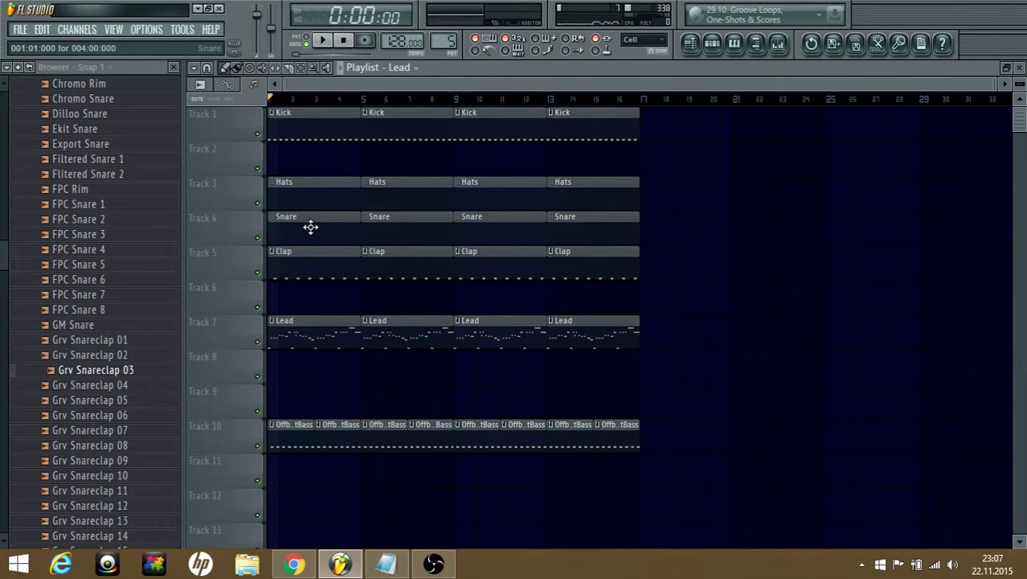
- Delete all Snare clips from Track 4 and all Hats clips from Track 3, and briefly play the remaining arrangement
right_click(298, 226)
right_click(382, 227)
right_click(474, 229)
right_click(567, 230)
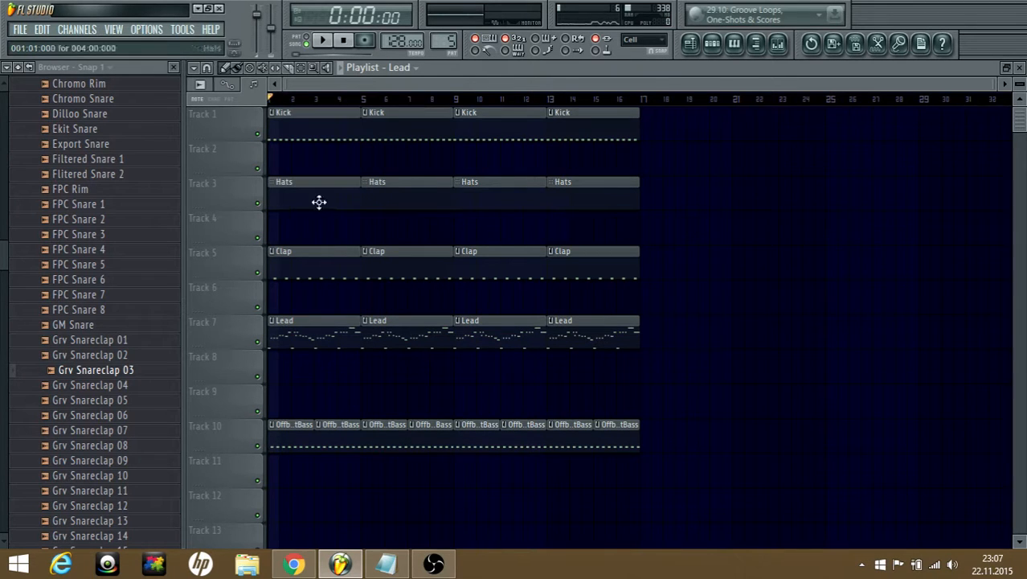
right_click(280, 193)
right_click(377, 193)
right_click(470, 192)
right_click(563, 193)
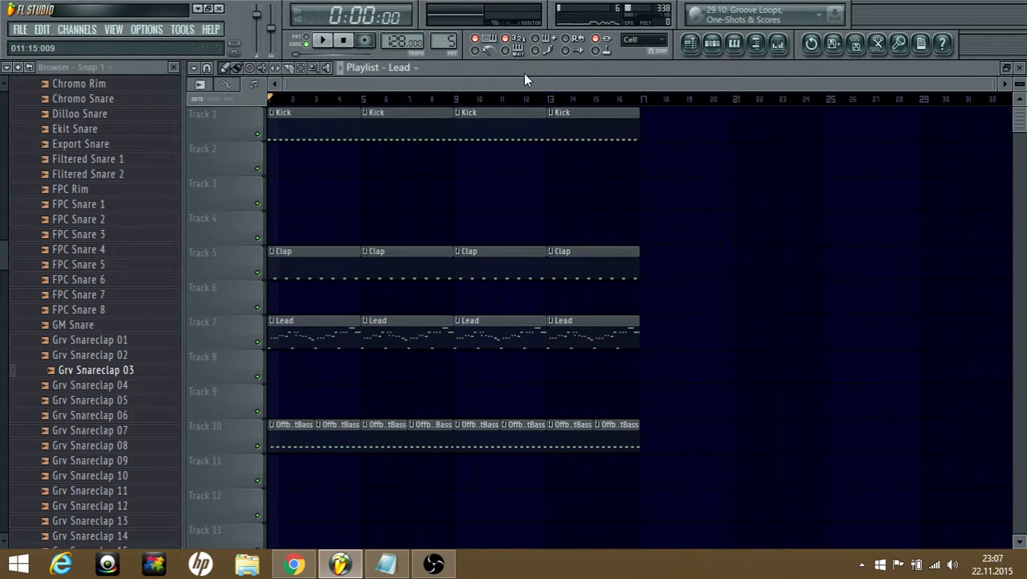
key("space")
scroll(229, 198, "up", 4)
key("space")
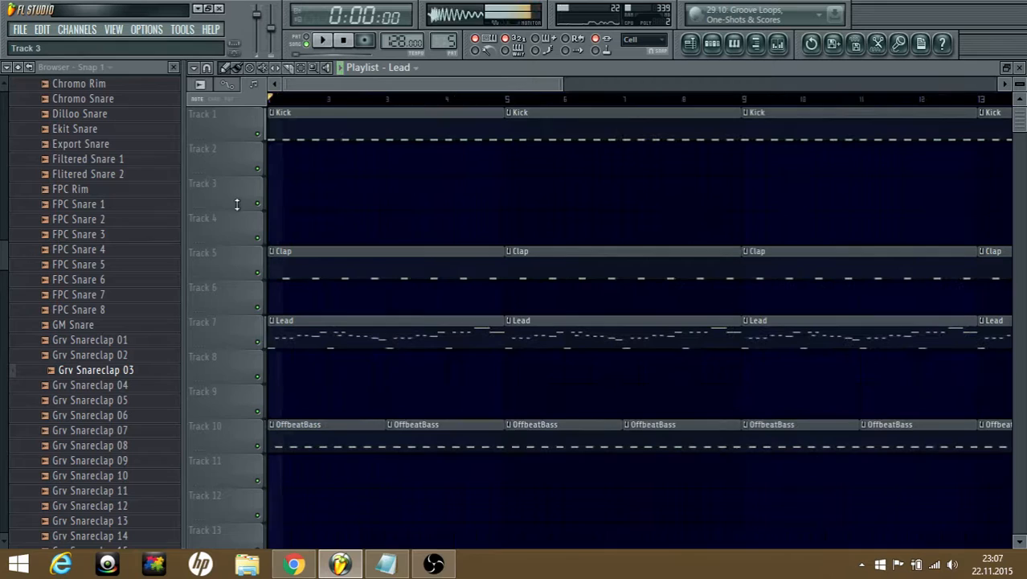
- Open the Lead pattern in the piano roll and delete all of its notes
double_click(282, 318)
scroll(723, 357, "down", 4)
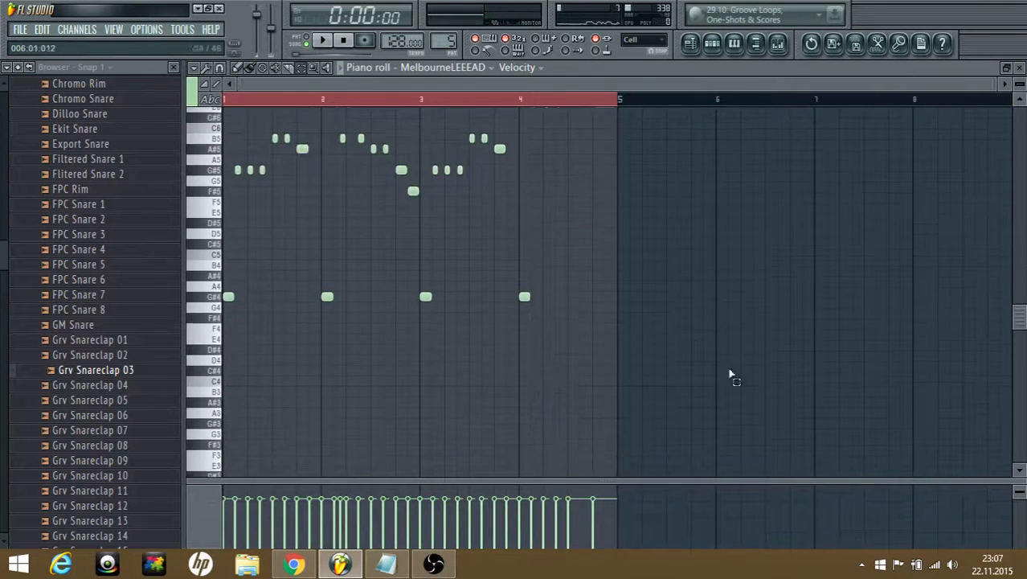
left_click_drag(741, 375, 228, 103)
key("Delete")
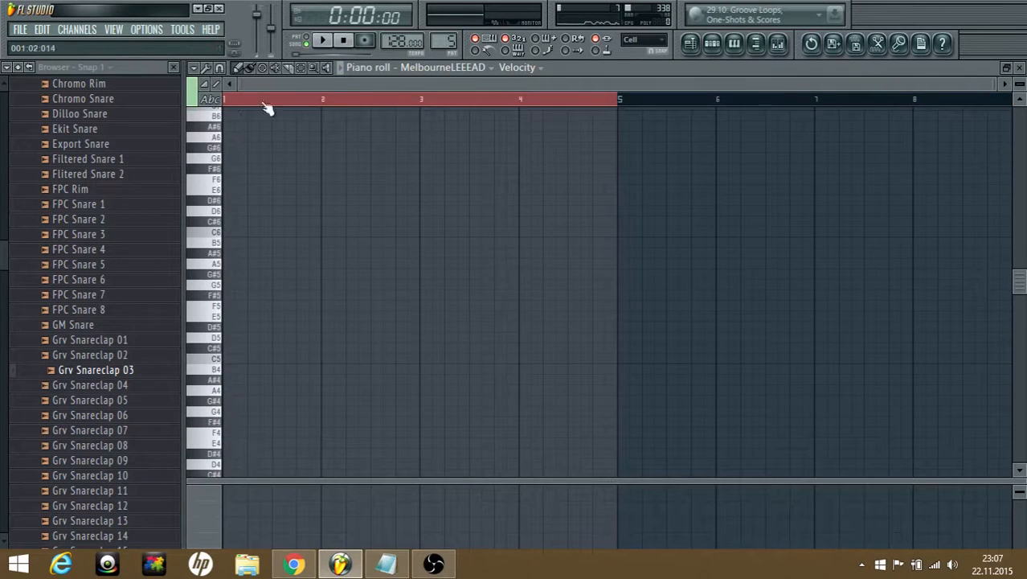
- Start a new lead melody with a two-step note at the beginning of bar 1, settling its pitch on B5
scroll(285, 259, "down", 1)
scroll(126, 309, "up", 4)
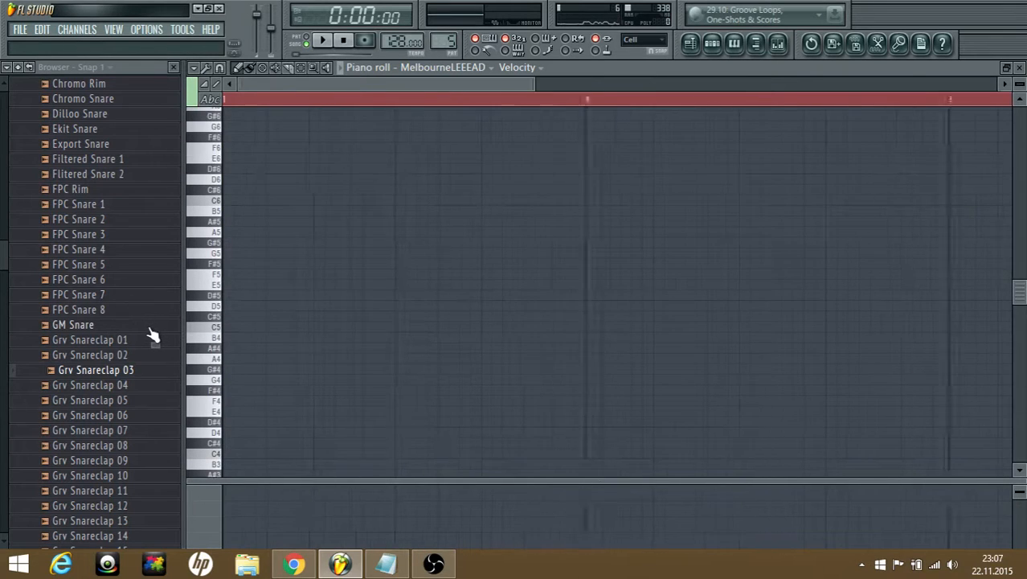
scroll(153, 335, "up", 1)
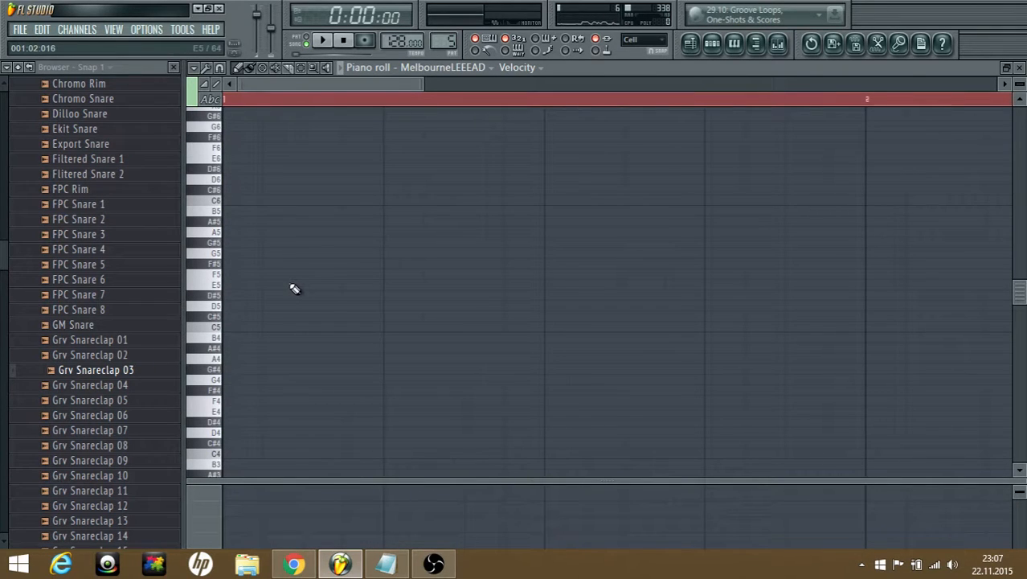
left_click(254, 296)
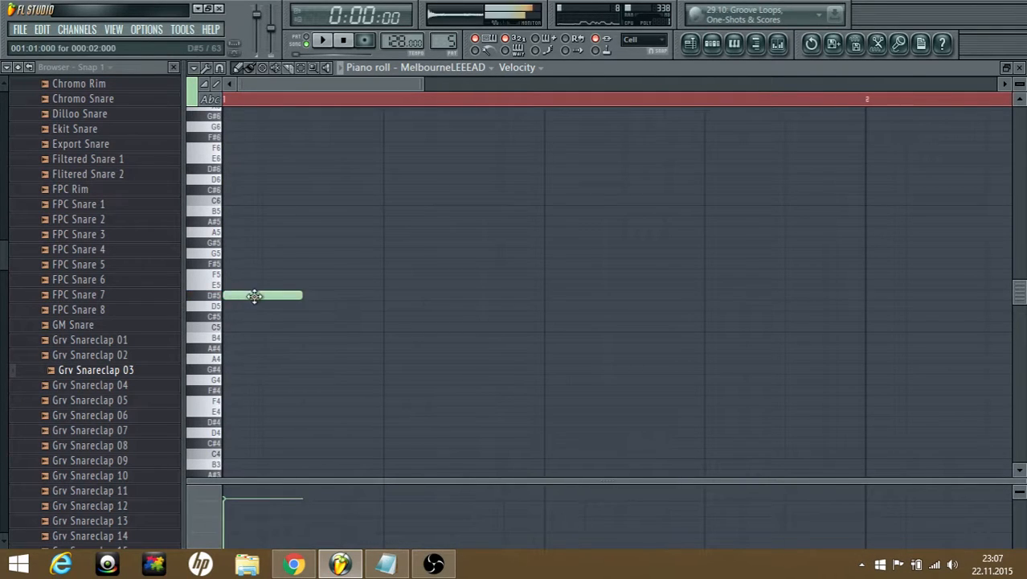
right_click(254, 297)
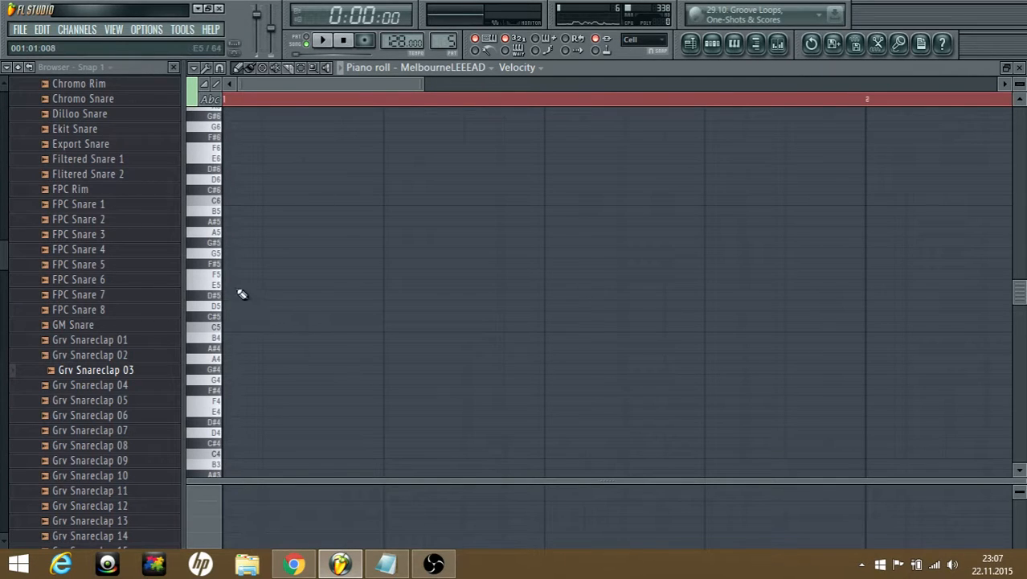
mouse_move(238, 264)
left_mouse_down()
mouse_move(244, 238)
mouse_move(238, 252)
left_mouse_up()
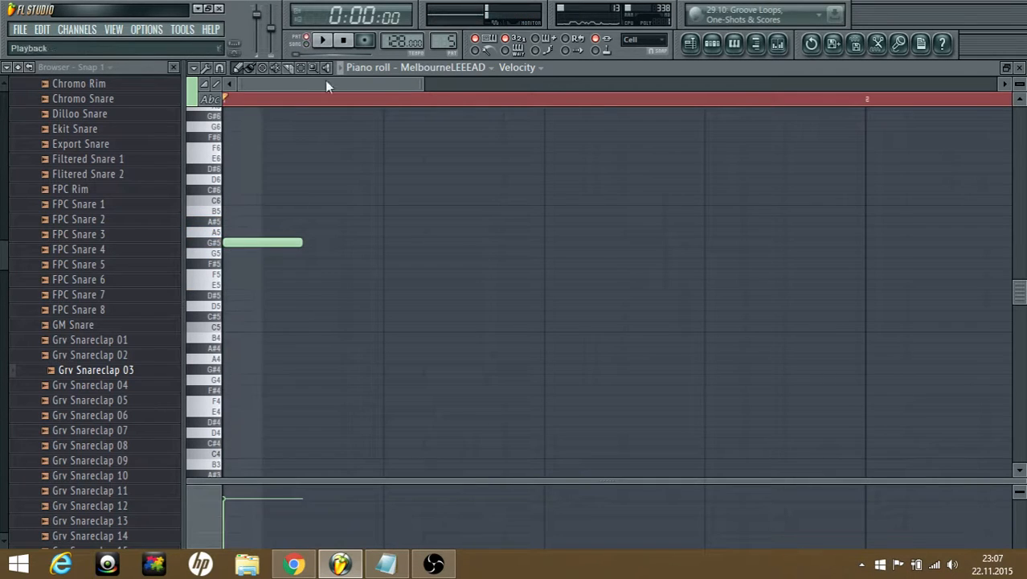
scroll(307, 329, "up", 3)
left_click_drag(281, 308, 266, 275)
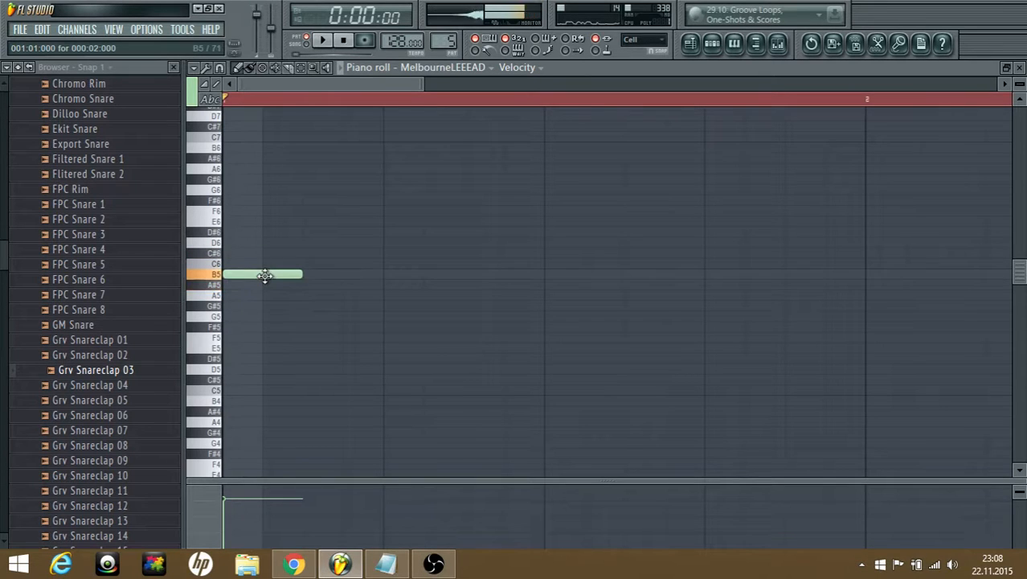
- Try a G#5 note directly after the opening B5 followed by a shorter E5, and remove both
left_click_drag(299, 324, 336, 294)
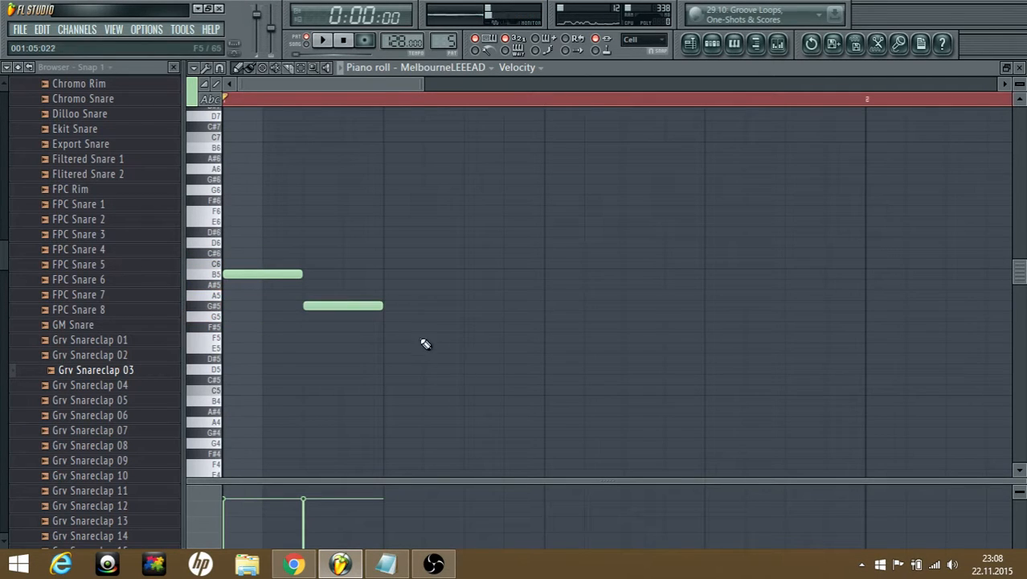
left_click_drag(456, 336, 409, 348)
left_click(408, 357)
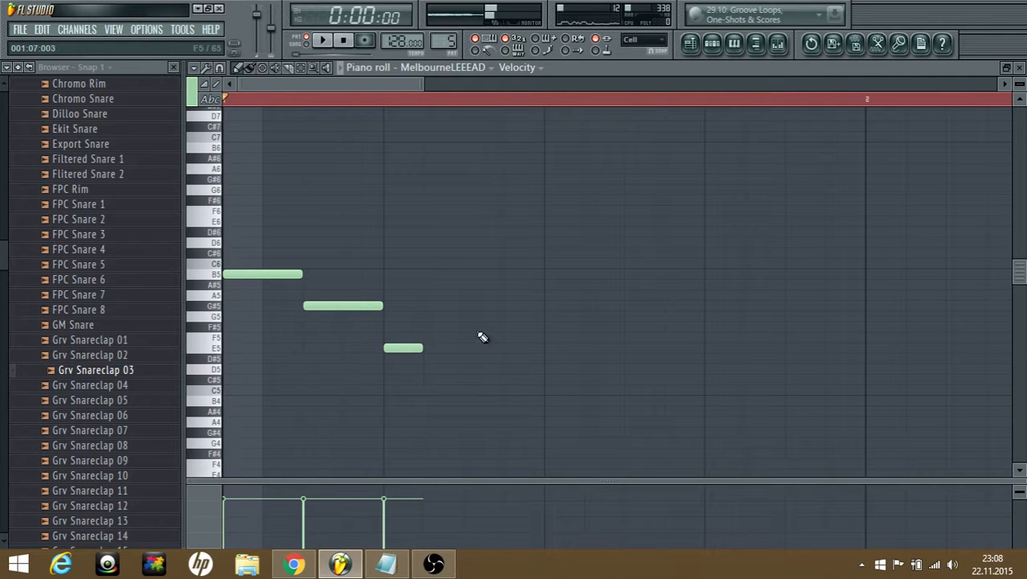
key("space")
key("space")
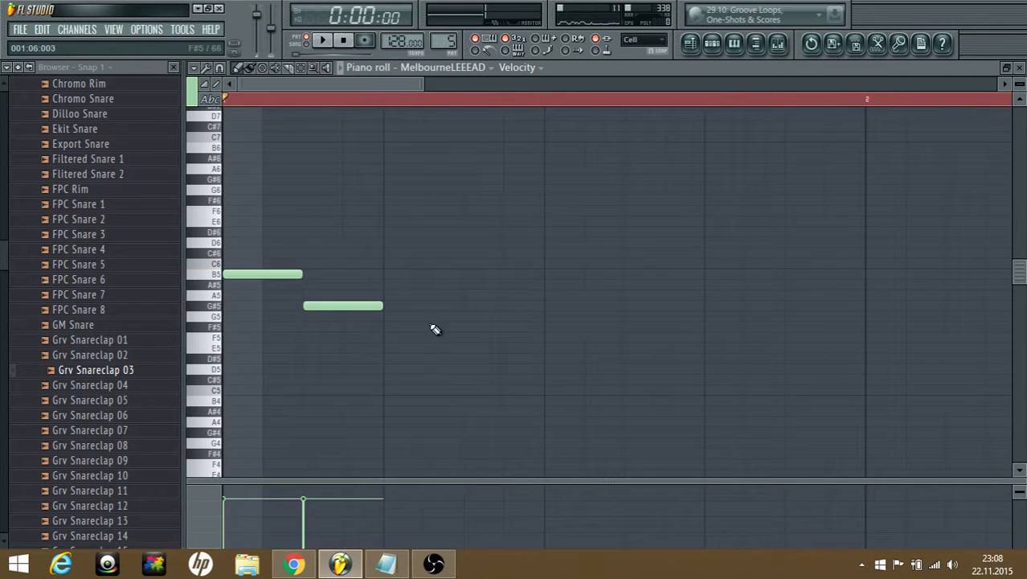
key("space")
key("space")
right_click(341, 306)
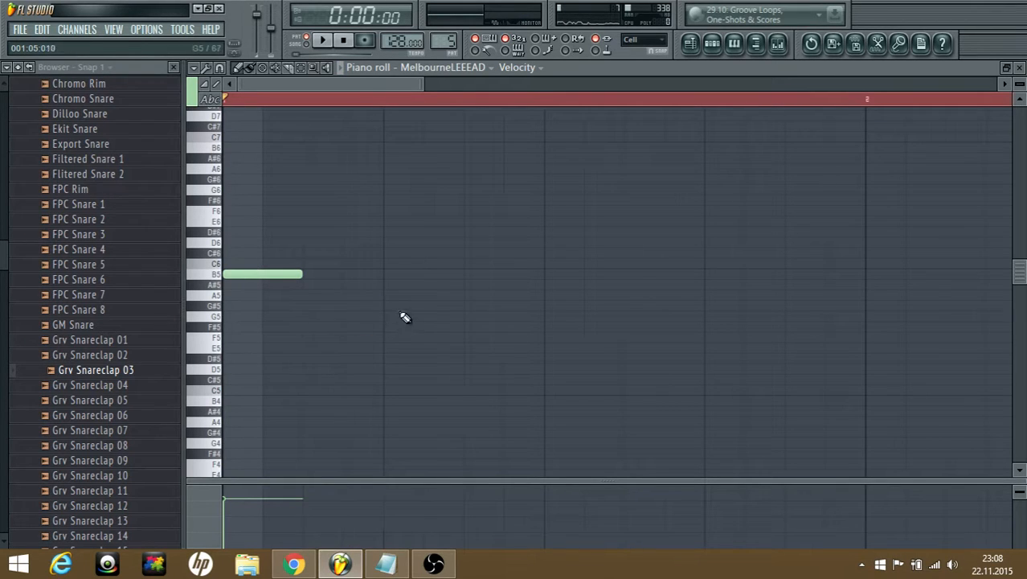
- Place a two-step G#5 note on beat 2 of bar 1 and play back the melody
left_click(398, 306)
left_click_drag(421, 309, 445, 307)
key("space")
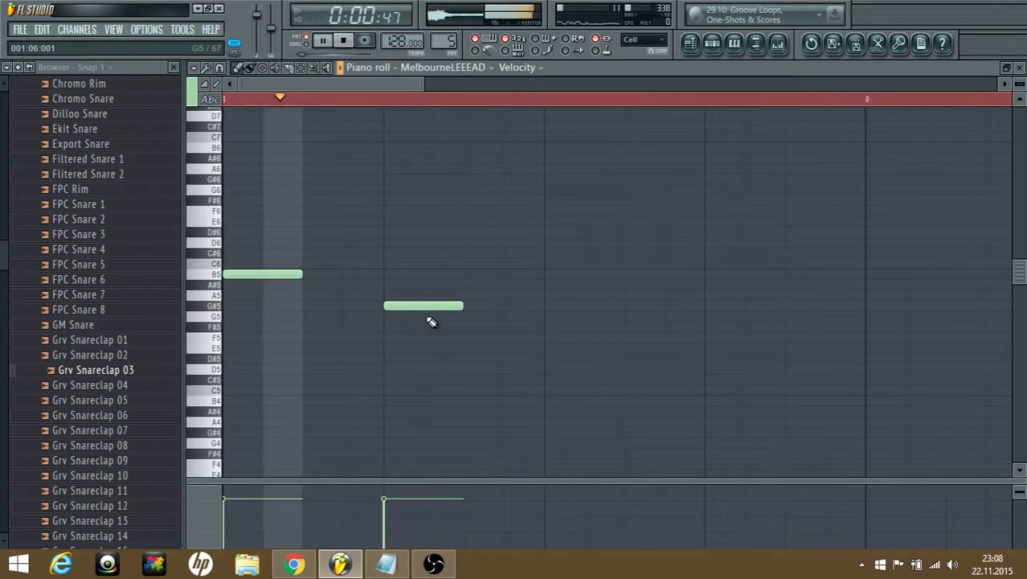
key("space")
- Try a third melody note in the second half of bar 1, play it back and remove it
left_click_drag(541, 344, 591, 317)
key("space")
key("space")
right_click(589, 317)
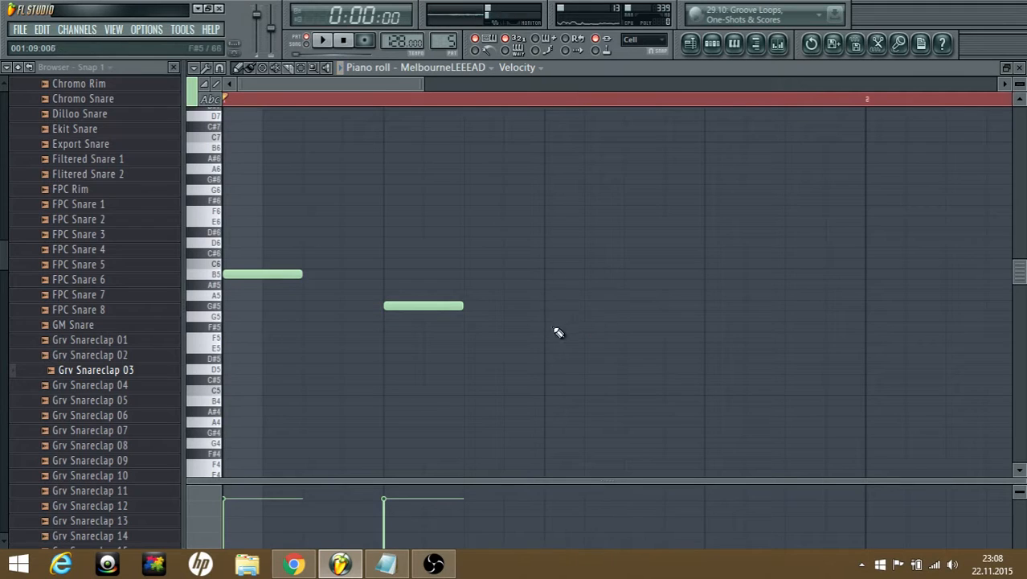
- Complete bar 1 of the melody with two-step notes: F#5 on step 9, G#5 on step 11 and F#5 on step 15
left_click(554, 327)
left_click(647, 304)
key("space")
scroll(556, 402, "down", 1)
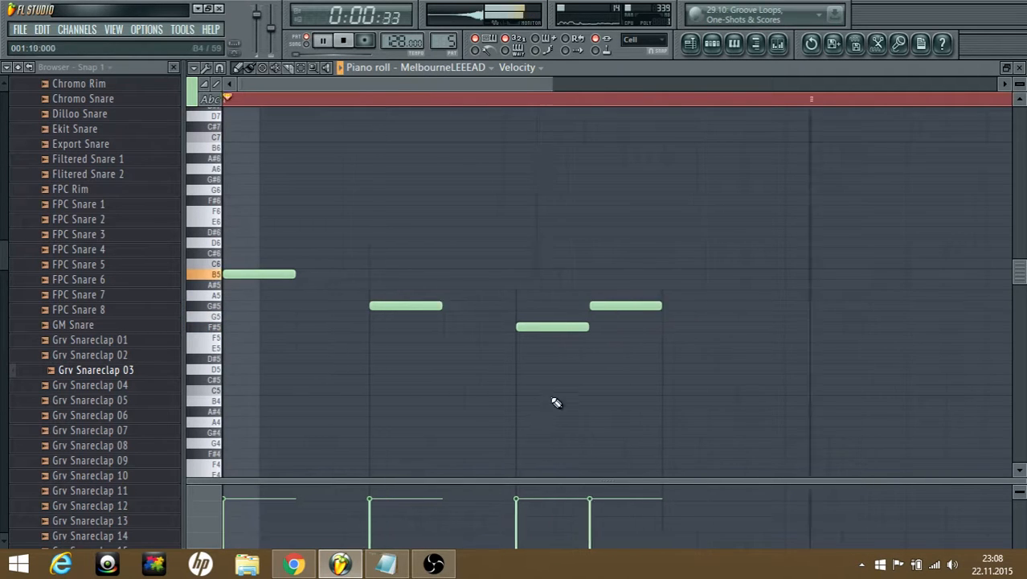
scroll(556, 402, "down", 2)
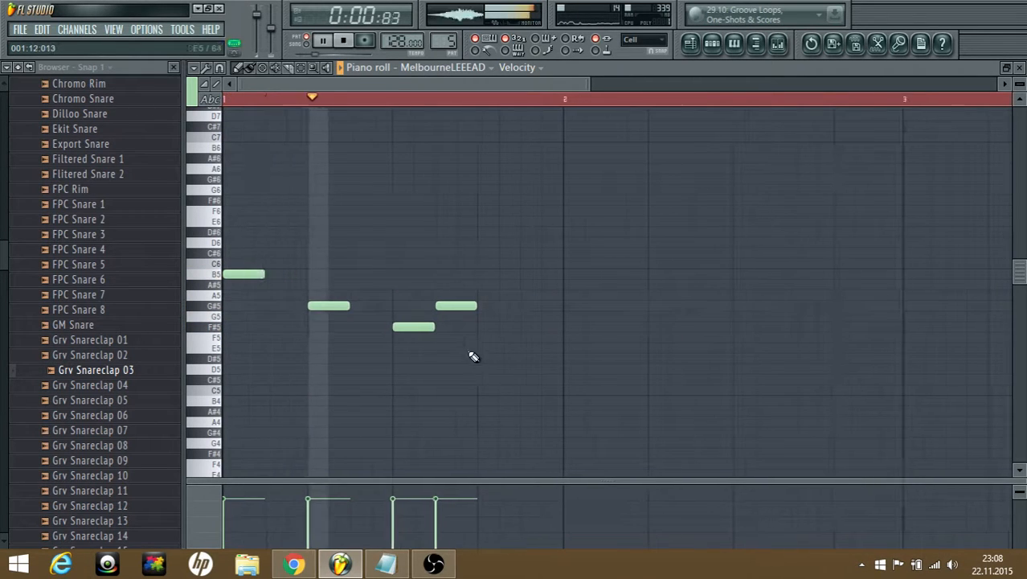
left_click(540, 328)
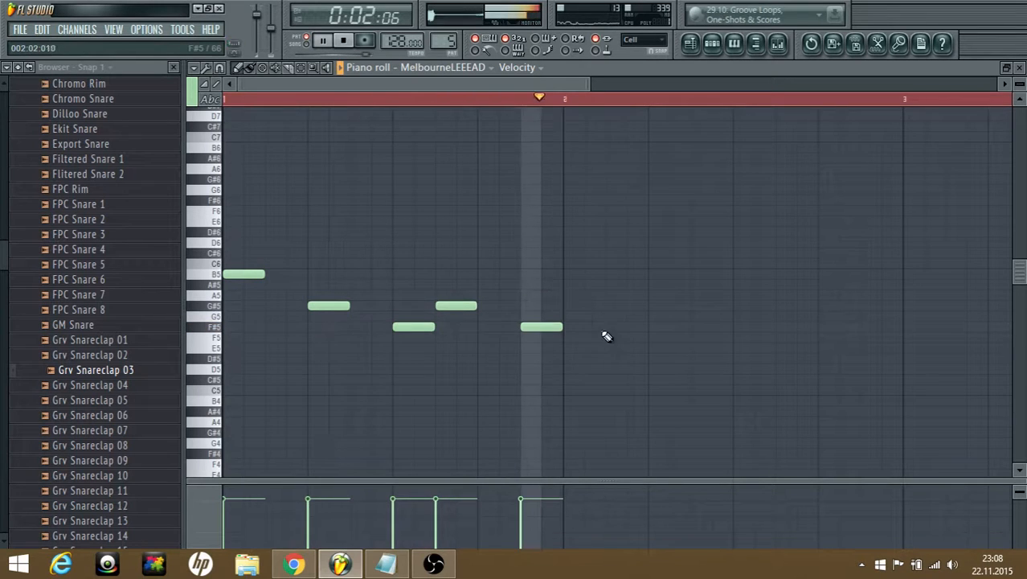
- Try different opening notes for bar 2 of the lead melody and settle on a one-step D#6 on step 1
key("space")
scroll(585, 294, "down", 1)
left_click(562, 181)
right_click(565, 184)
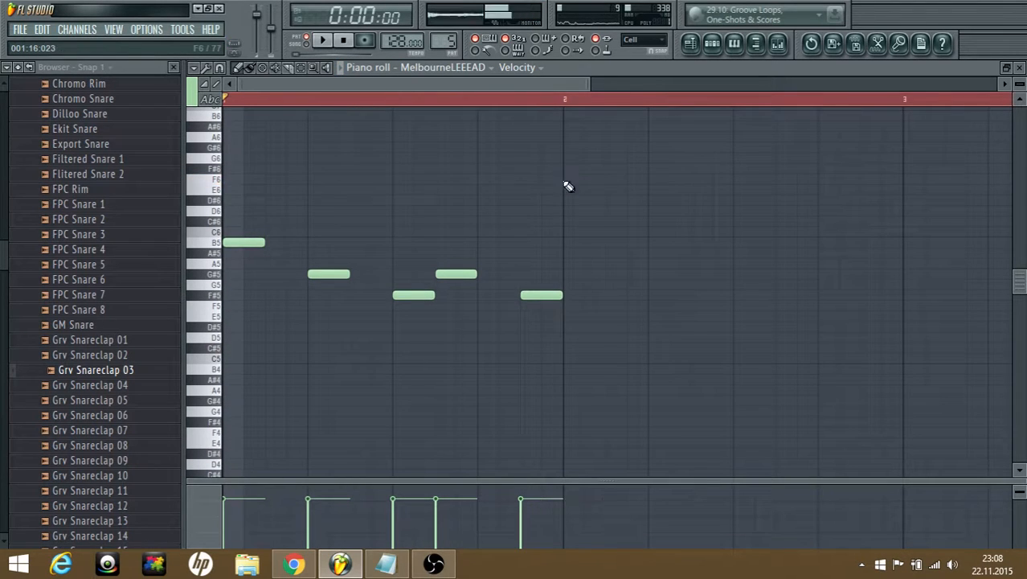
left_click(569, 200)
right_click(573, 201)
left_click(572, 201)
left_click_drag(603, 200, 584, 200)
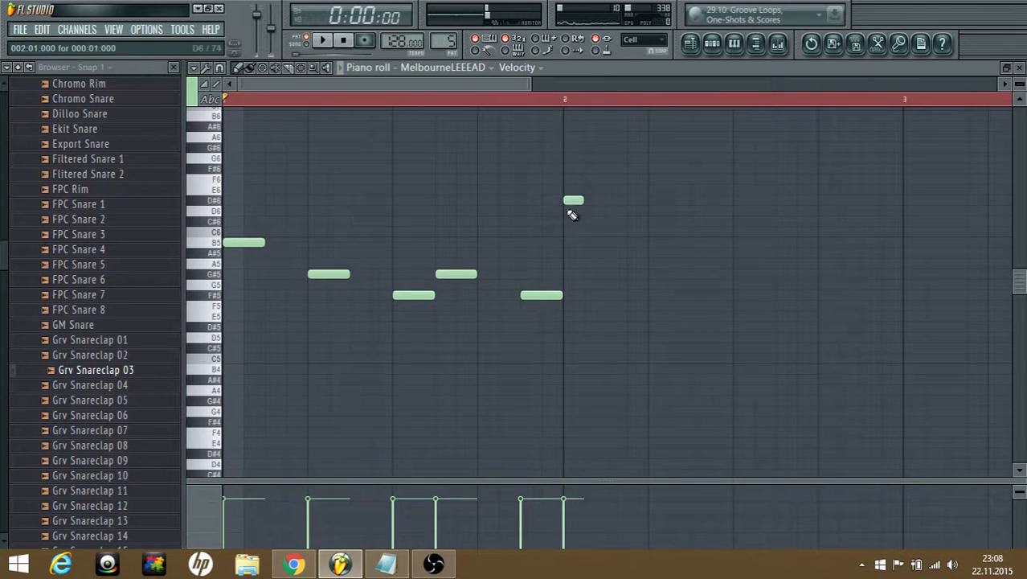
- Add one-step D#6 notes on steps 3 and 5 and a two-step B5 on step 7 of bar 2, and play back the melody
left_click(611, 200)
left_click(658, 200)
left_click_drag(679, 211, 712, 254)
key("space")
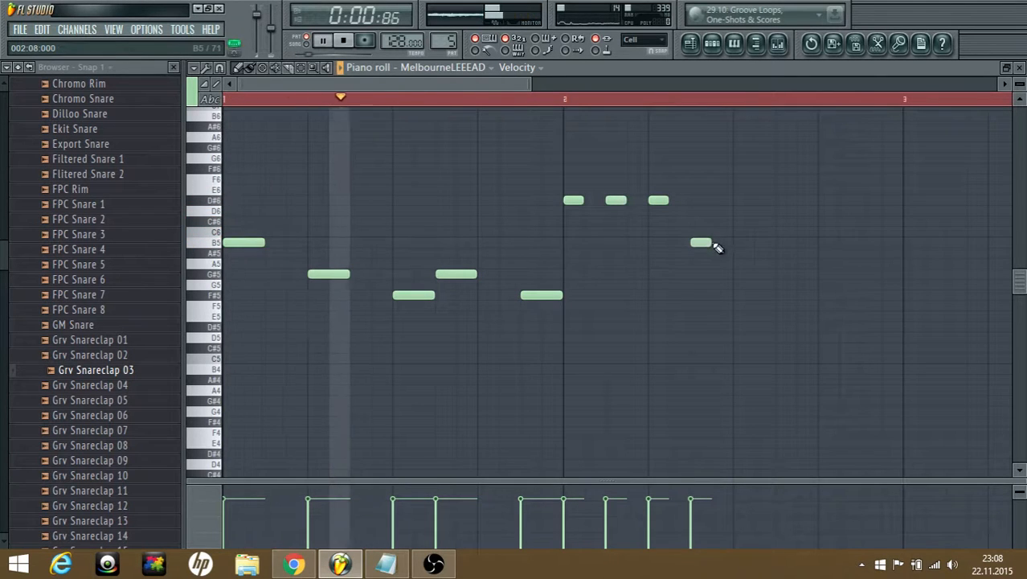
scroll(601, 301, "down", 2)
scroll(595, 298, "down", 1)
key("space")
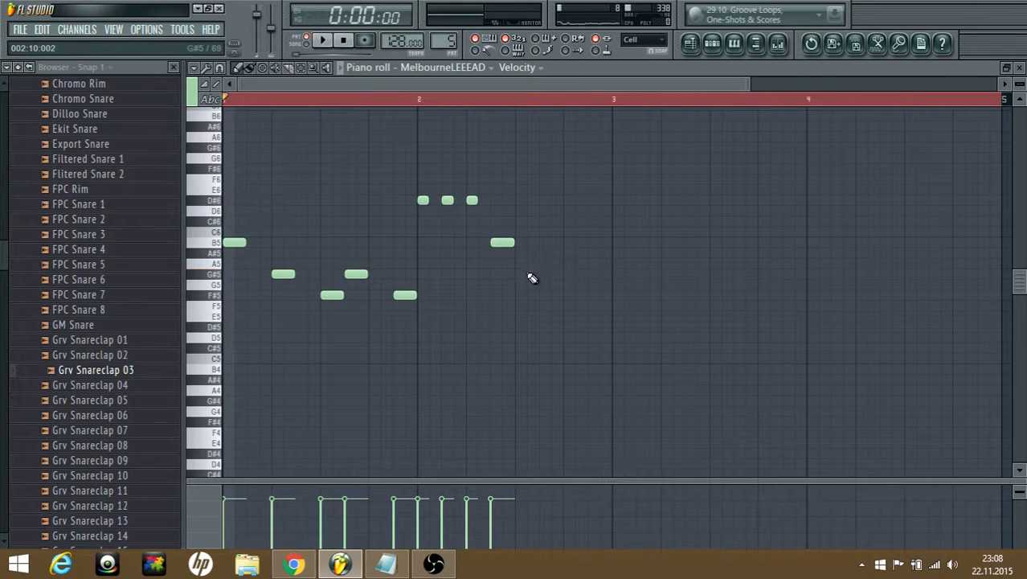
- Complete bar 2 with two-step notes, G#5 on step 9, E5 on step 13 and D#5 on step 15, and play it back
left_click(524, 273)
left_click_drag(584, 306, 601, 327)
key("space")
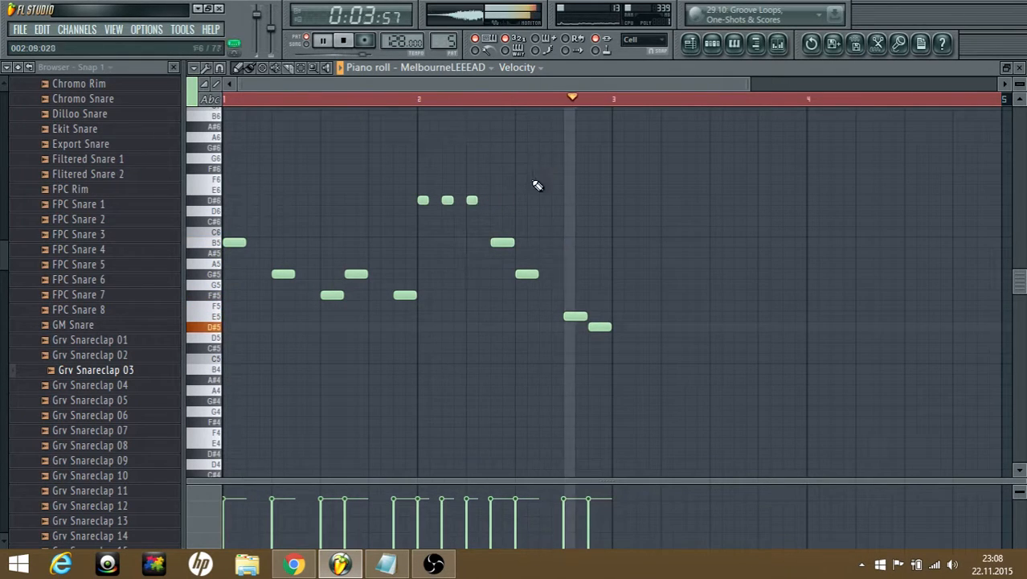
key("space")
- Play the song arrangement from the playlist to hear the lead with the kick, clap and bass
key("F5")
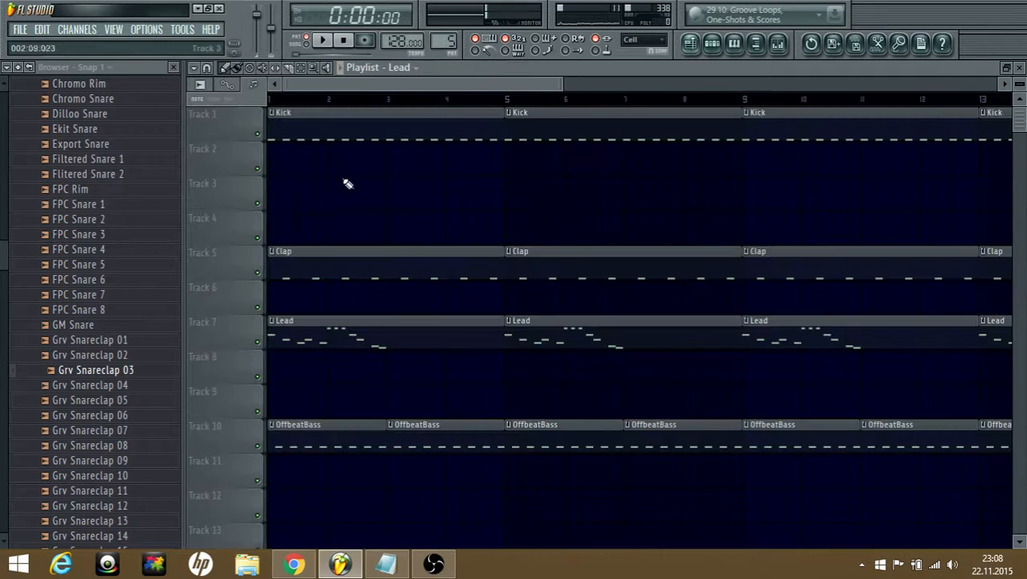
left_click(321, 40)
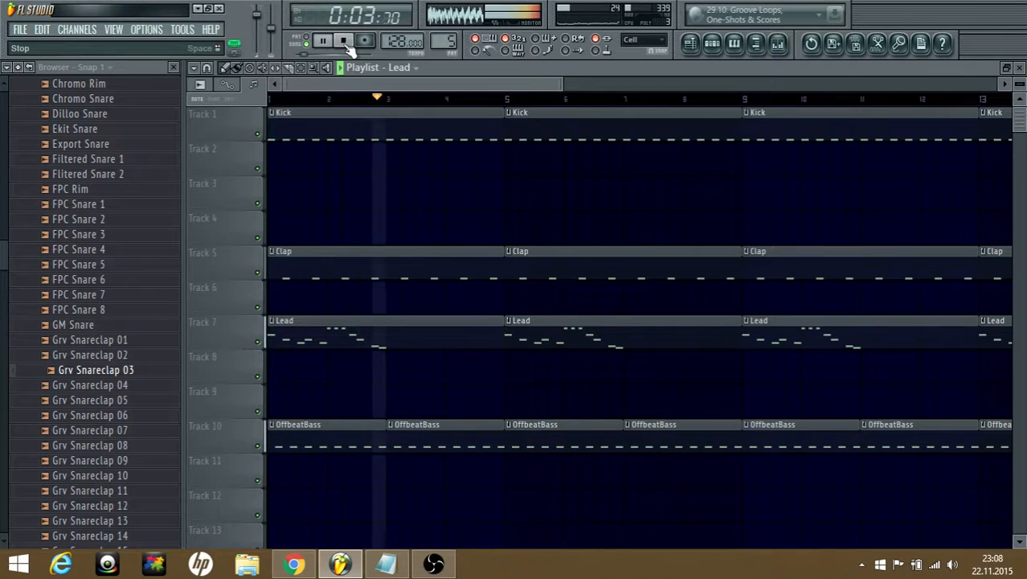
left_click(348, 46)
- Reopen the Lead pattern's notes and delete the entire two-bar melody
double_click(360, 344)
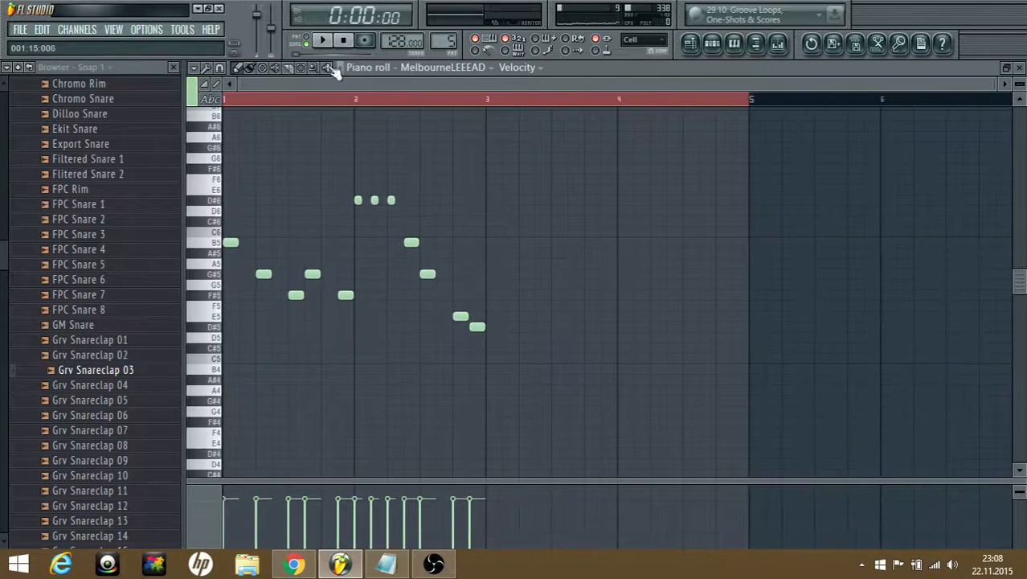
left_click_drag(620, 417, 219, 130)
key("Delete")
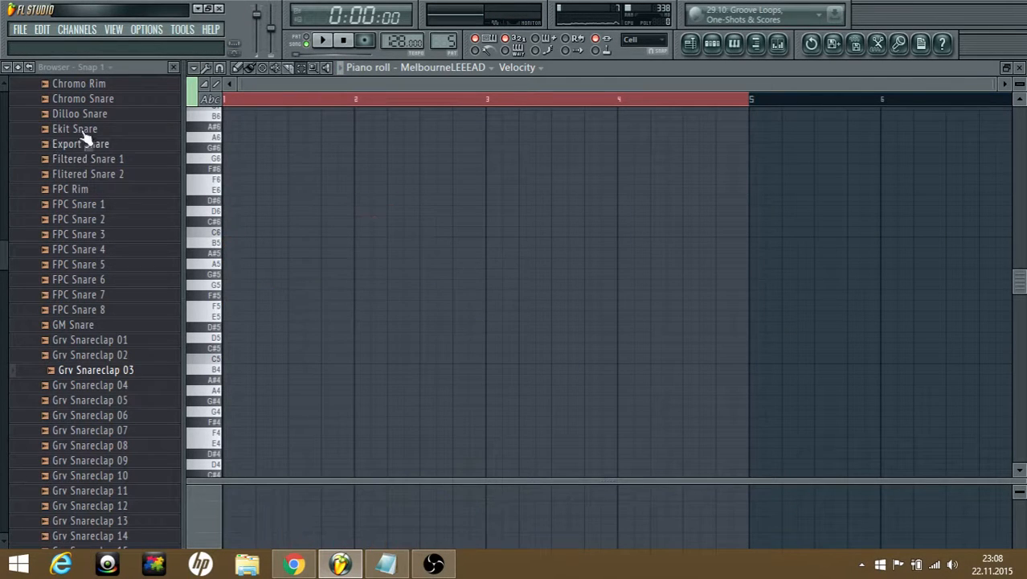
left_click(221, 274)
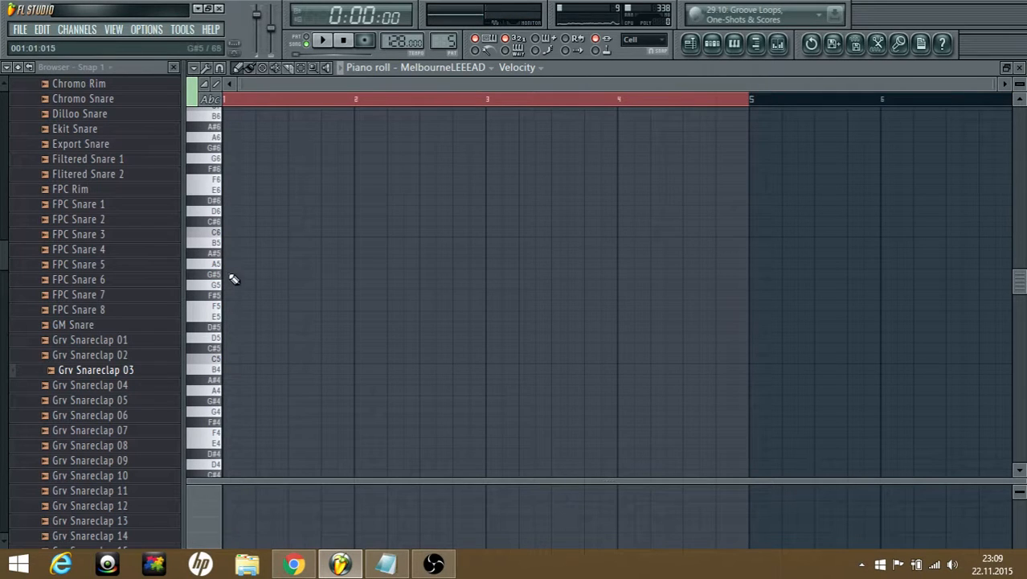
- Start a new lead melody in bar 1 with a two-step G#5 on step 1 and one-step G#6 notes on every odd step from 3 to 15
left_click(230, 274)
scroll(195, 334, "up", 3)
scroll(191, 338, "up", 3)
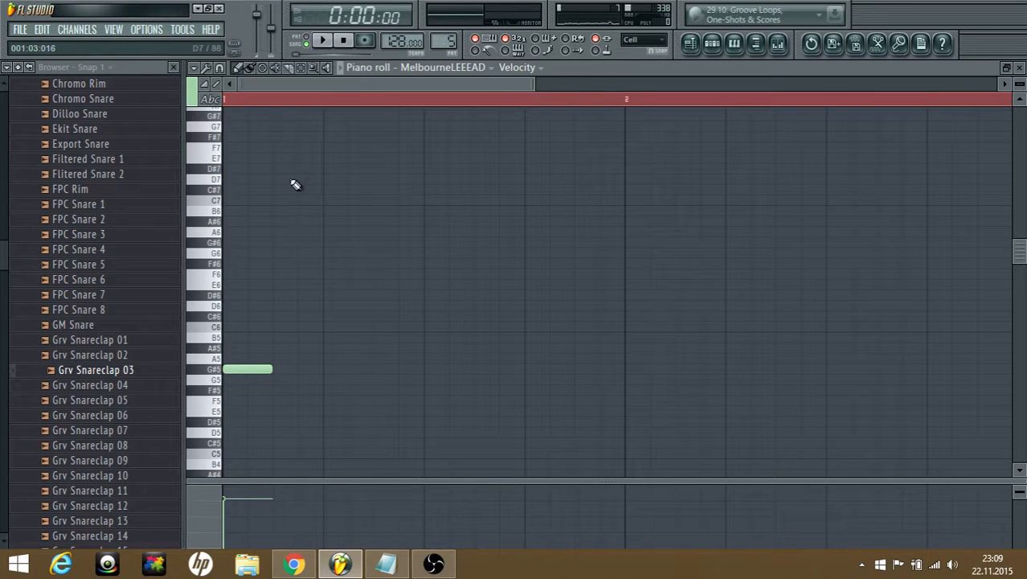
mouse_move(287, 140)
left_mouse_down()
mouse_move(297, 264)
mouse_move(307, 242)
mouse_move(297, 242)
left_mouse_up()
left_click(334, 242)
left_click(385, 242)
left_click(435, 242)
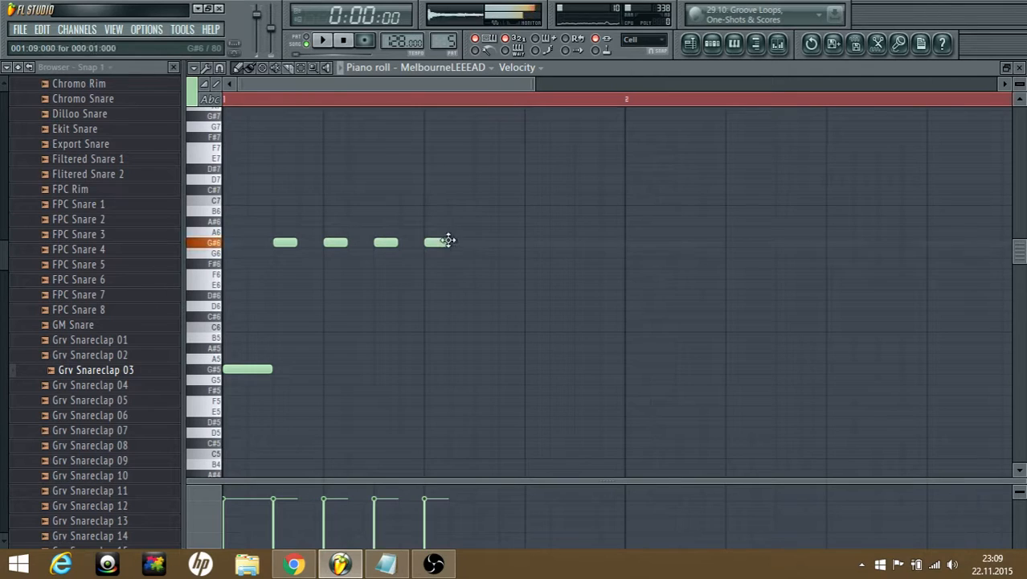
left_click(486, 241)
left_click(536, 241)
left_click(587, 242)
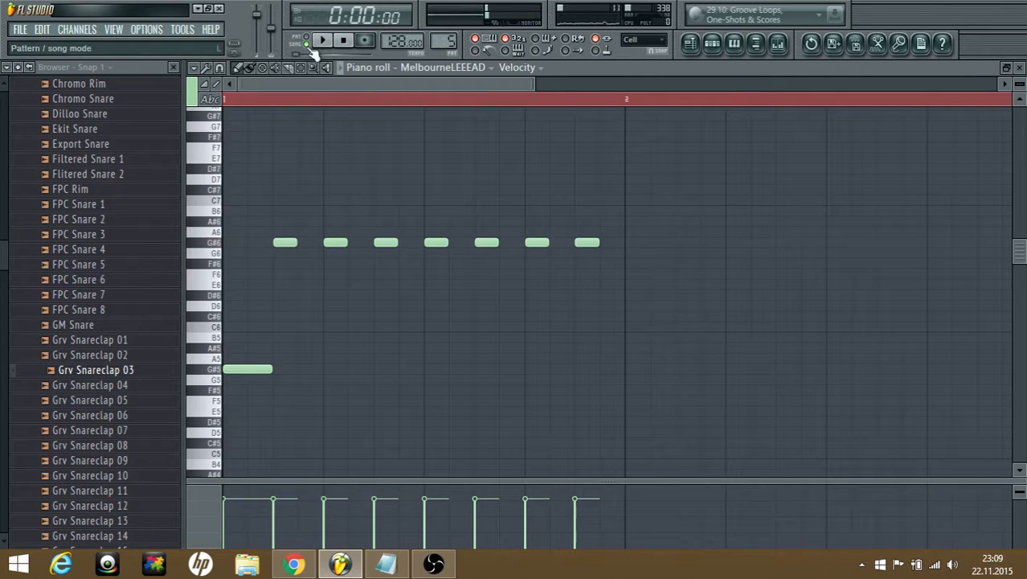
- Play the new first bar of the lead together with the arrangement twice
left_click(322, 40)
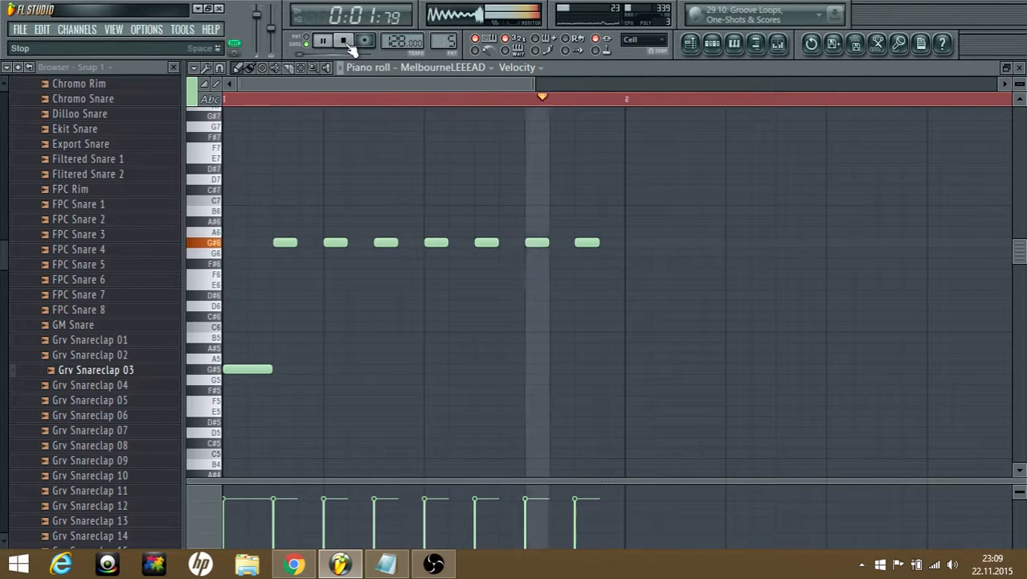
key("space")
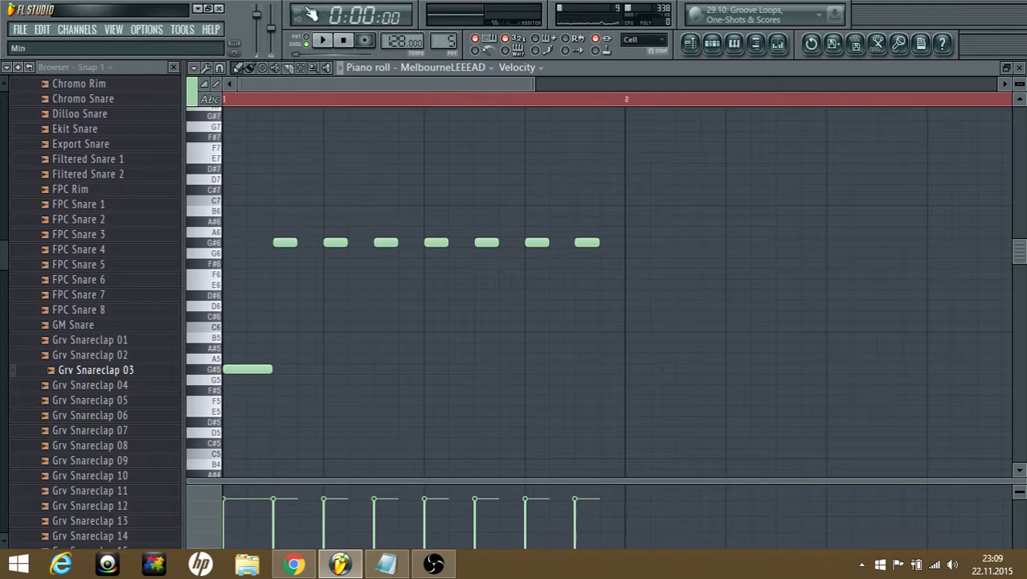
scroll(450, 277, "down", 3)
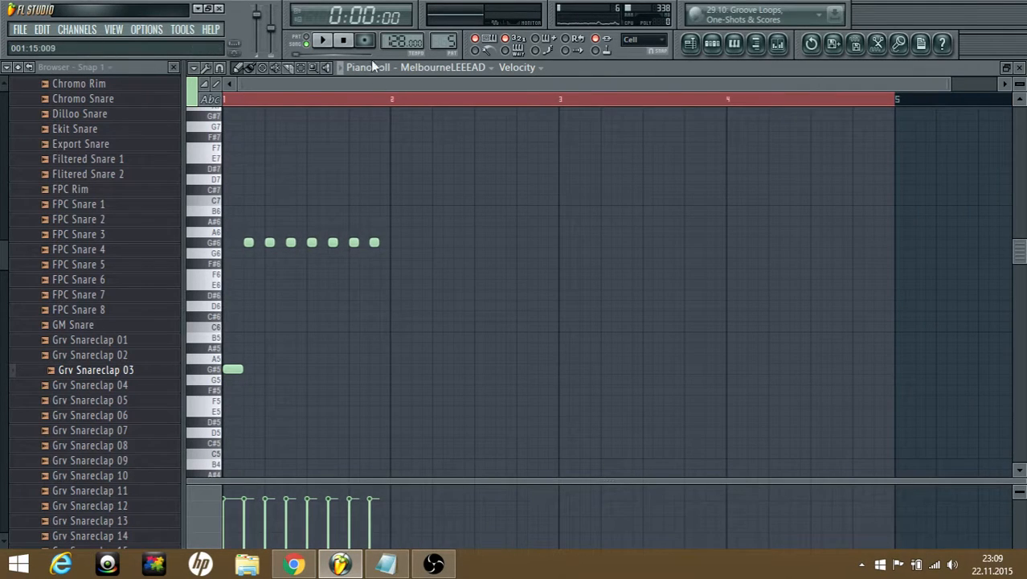
left_click(322, 40)
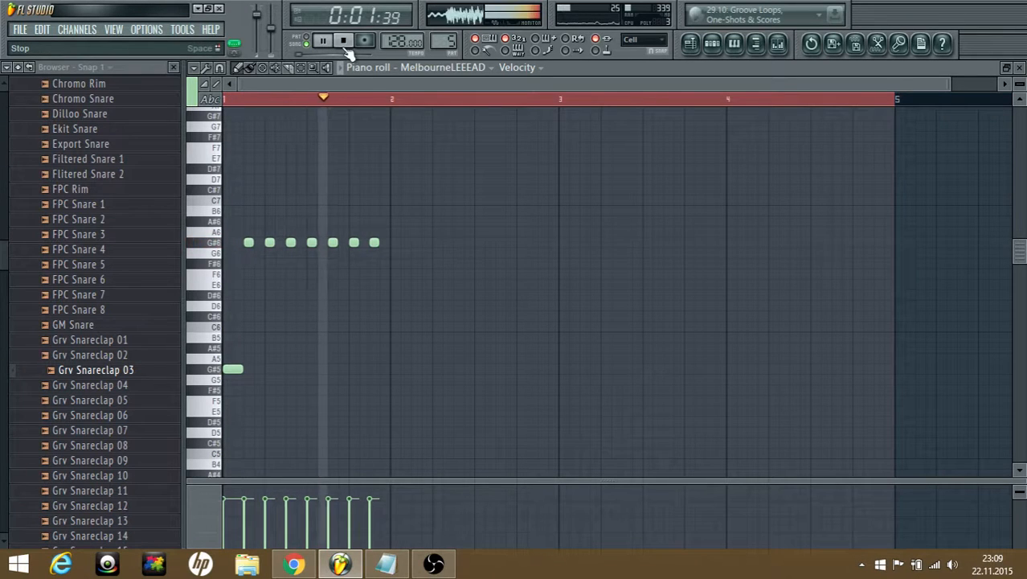
left_click(346, 44)
- Fill bar 2 with one-step E6 notes on steps 1, 3, 5 and 7, a three-step D#6 on step 9 and a three-step B5 on step 13
left_click(394, 285)
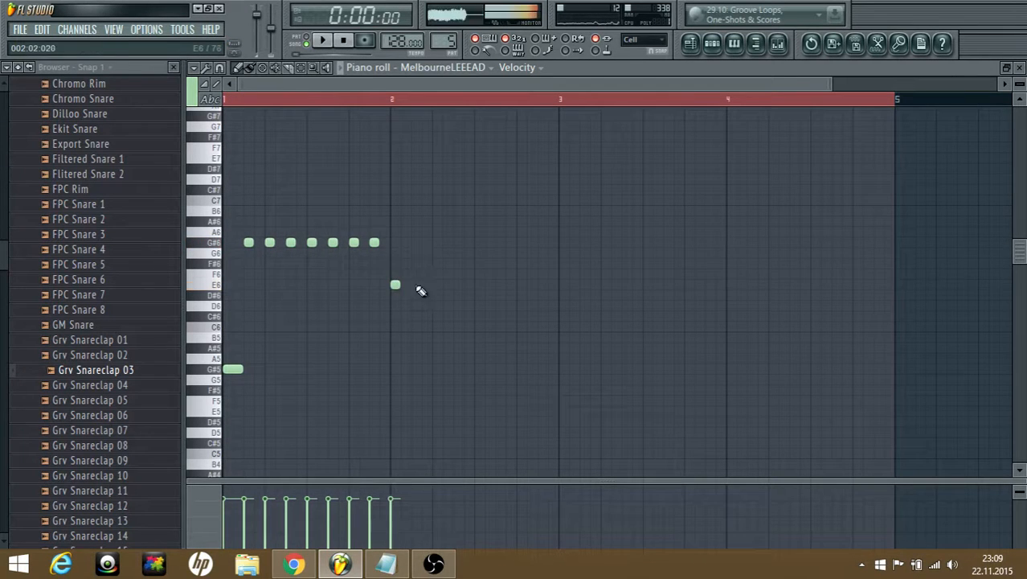
left_click(416, 285)
left_click(438, 285)
left_click(458, 284)
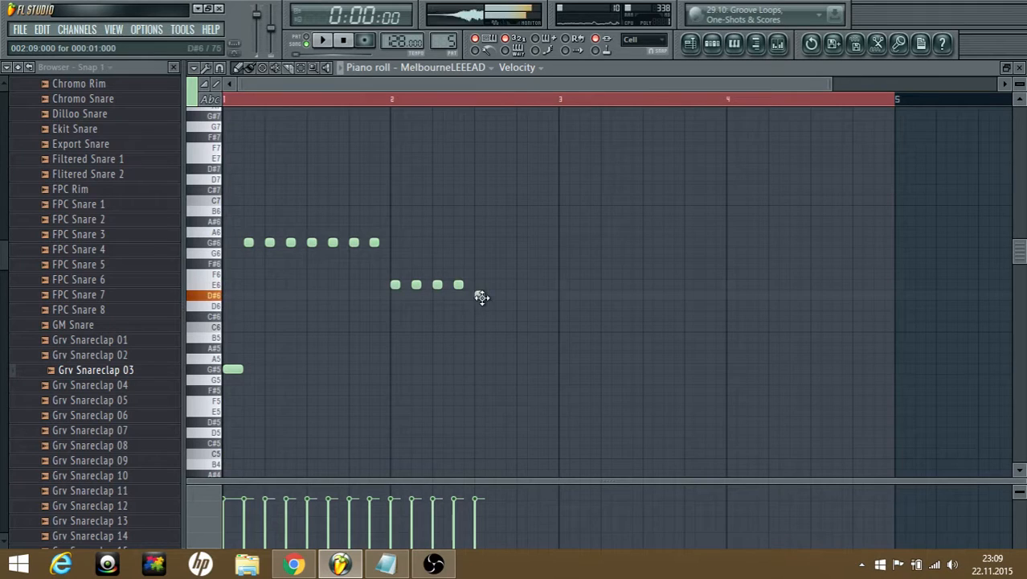
left_click(520, 337)
- Play the two-bar lead with the arrangement and delete all its notes
key("space")
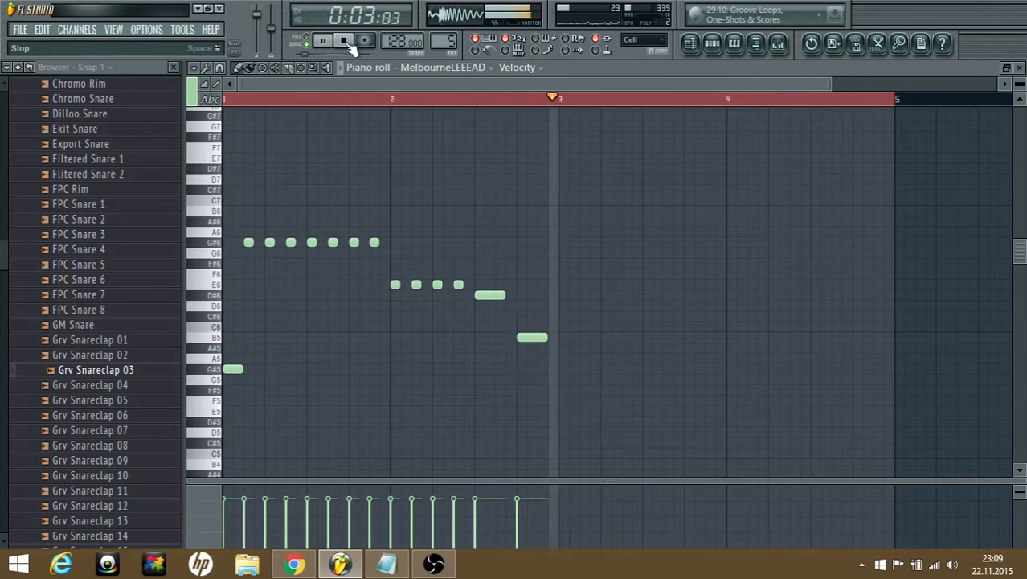
left_click(349, 43)
right_click(524, 337)
mouse_move(342, 297)
left_mouse_down()
mouse_move(417, 253)
mouse_move(242, 330)
mouse_move(239, 403)
left_mouse_up()
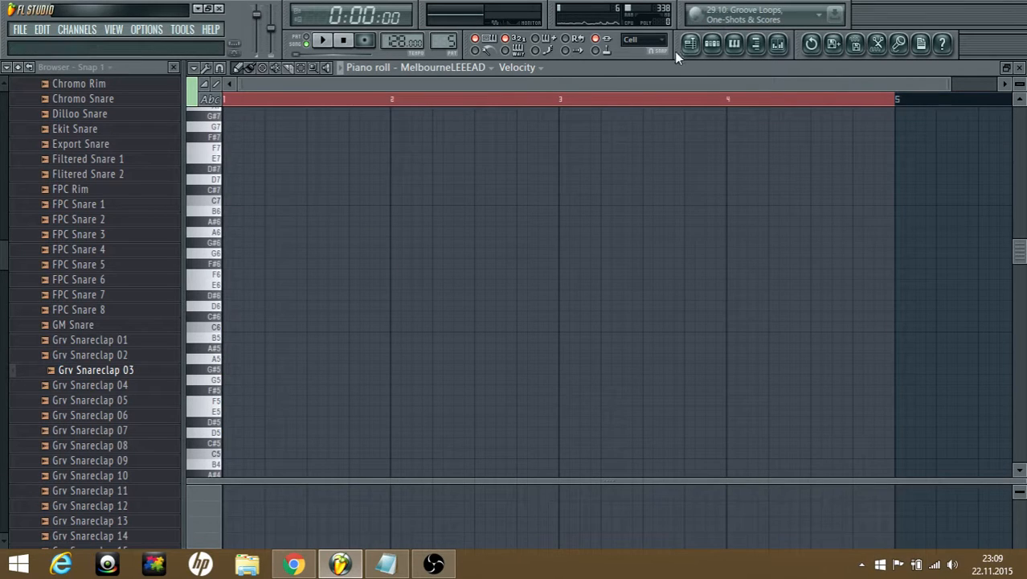
- Open the OffbeatBass pattern's notes from the playlist and play the pattern on its own
left_click(691, 45)
scroll(434, 442, "down", 3)
left_click(303, 439)
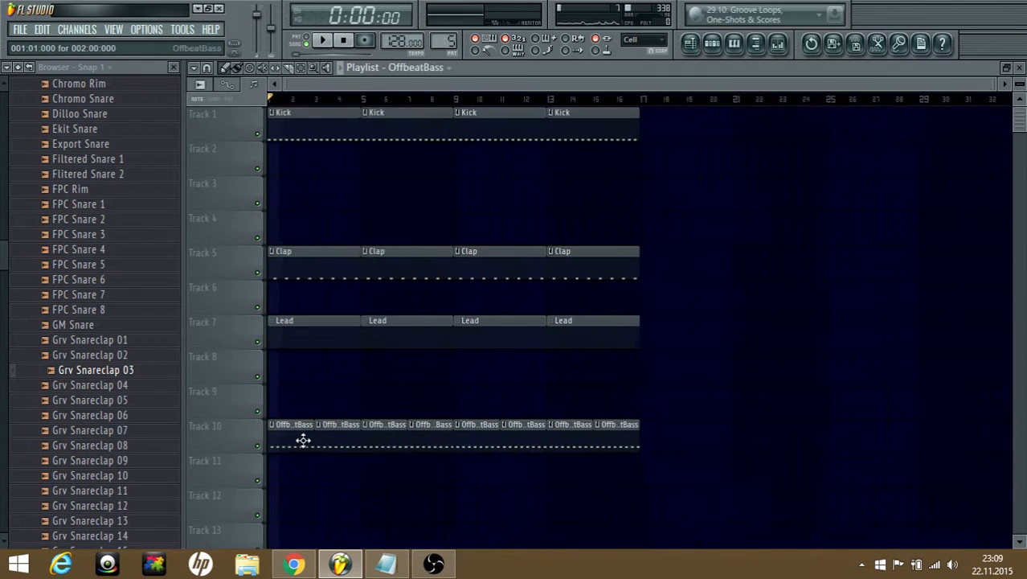
double_click(303, 439)
scroll(294, 412, "up", 5)
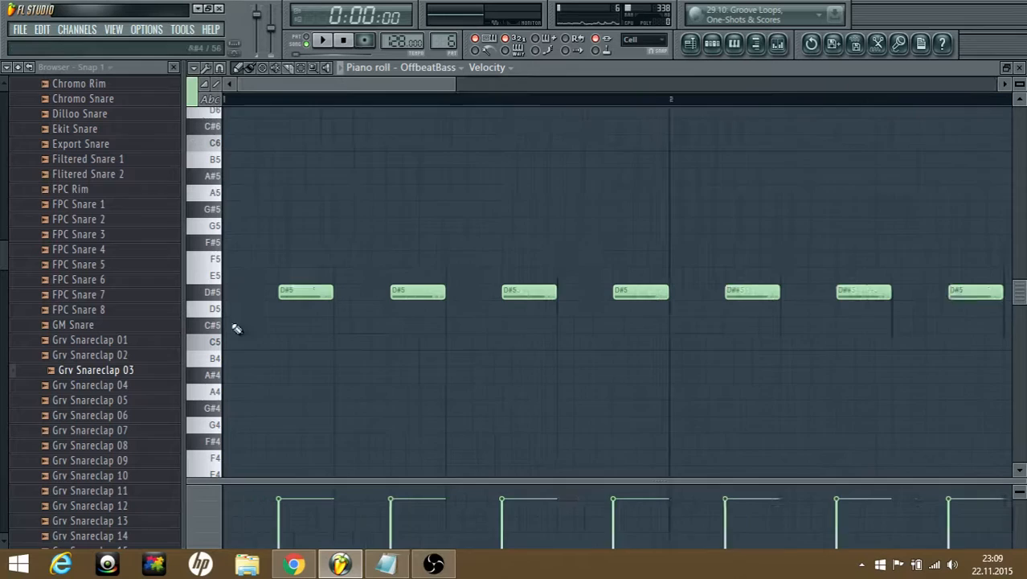
left_click(311, 40)
scroll(374, 321, "down", 3)
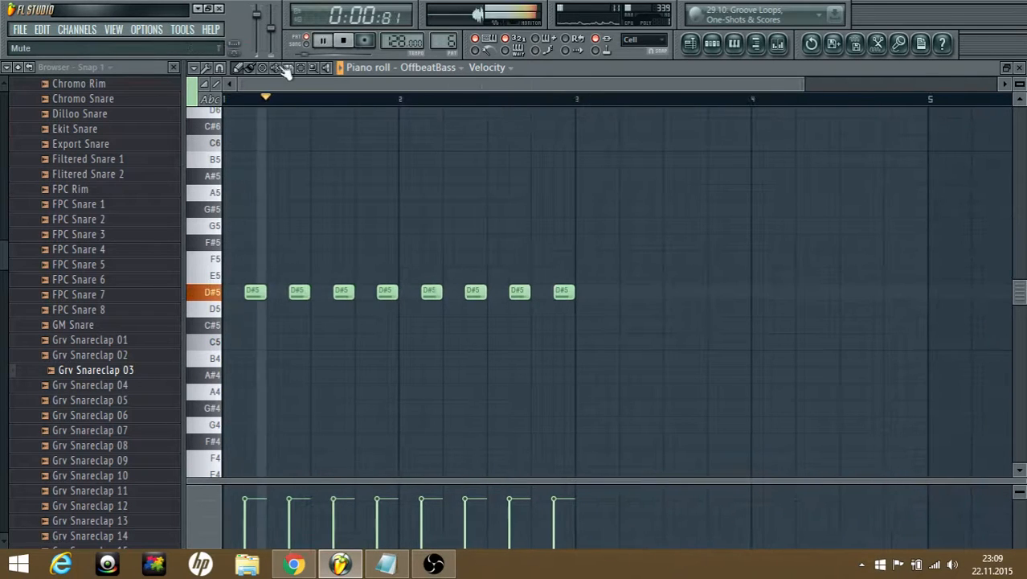
key("space")
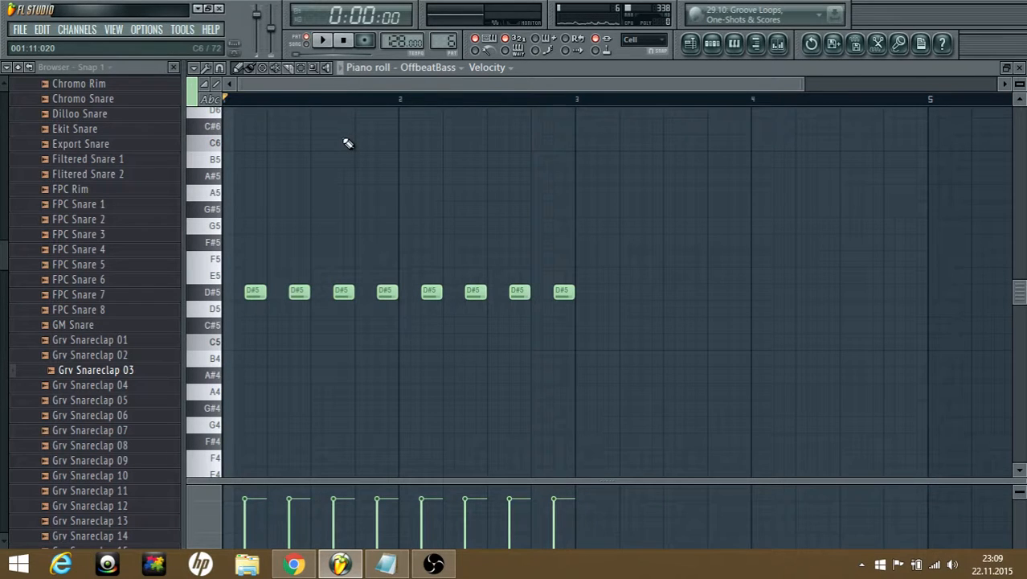
- Browse the user samples to the BMRMBHOS_Bass_Shots folder in Melbounce N Melbourne's Melbounce One-Shots
left_click(19, 68)
left_click(48, 486)
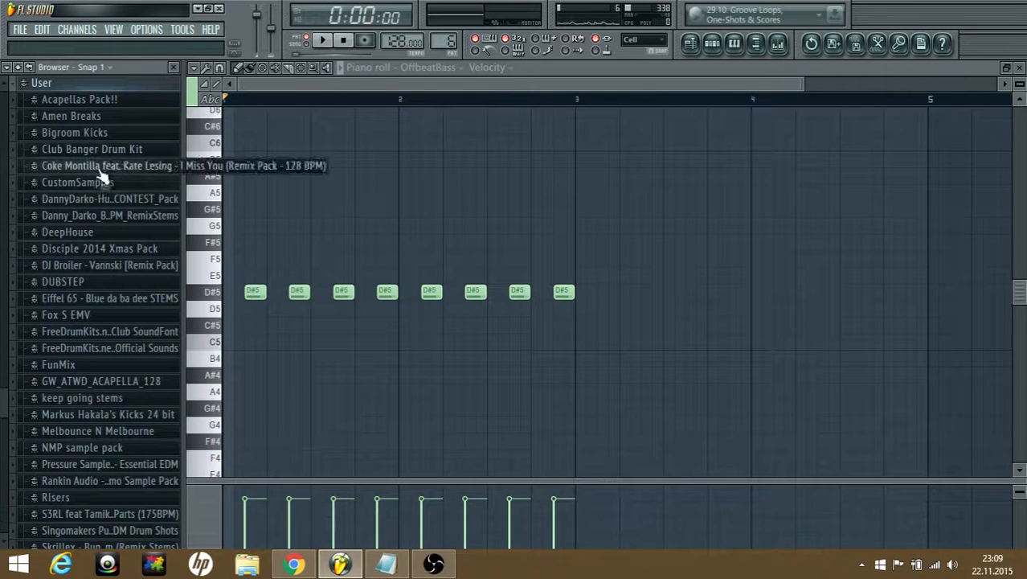
left_click(90, 431)
left_click(101, 413)
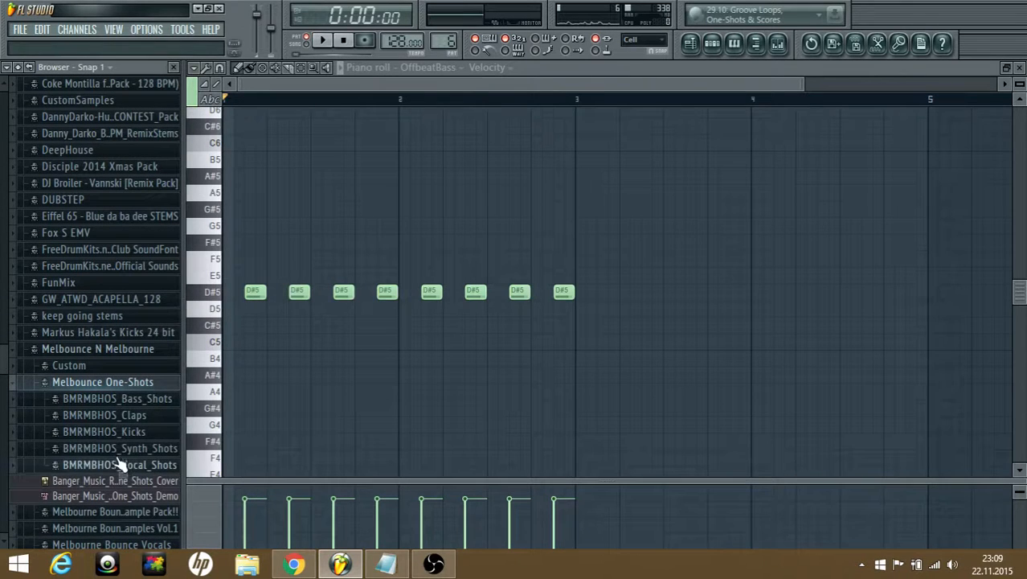
left_click(115, 398)
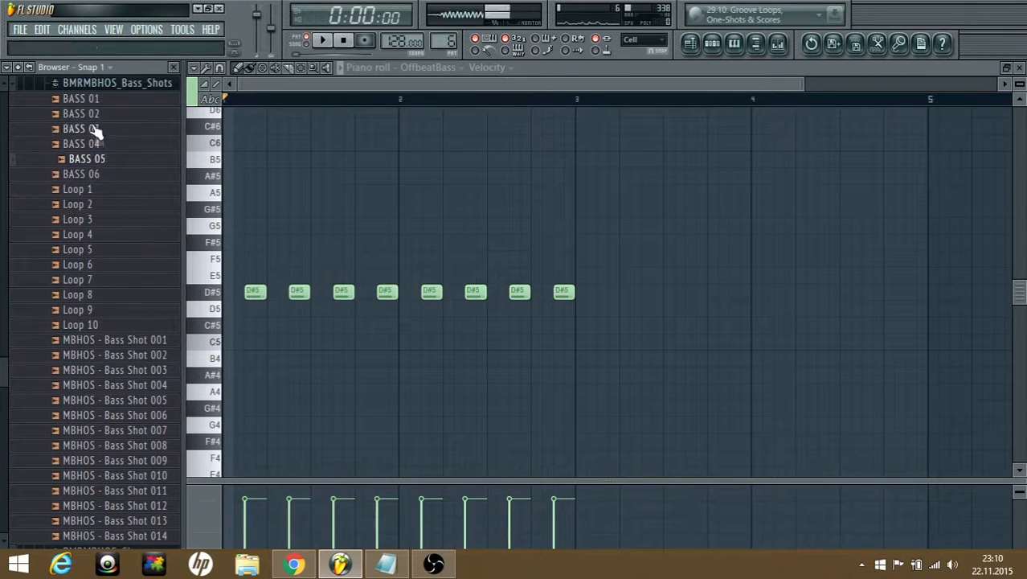
- Preview the BASS 01, BASS 02 and BASS 04 samples and collapse the bass shots folder
left_click(88, 99)
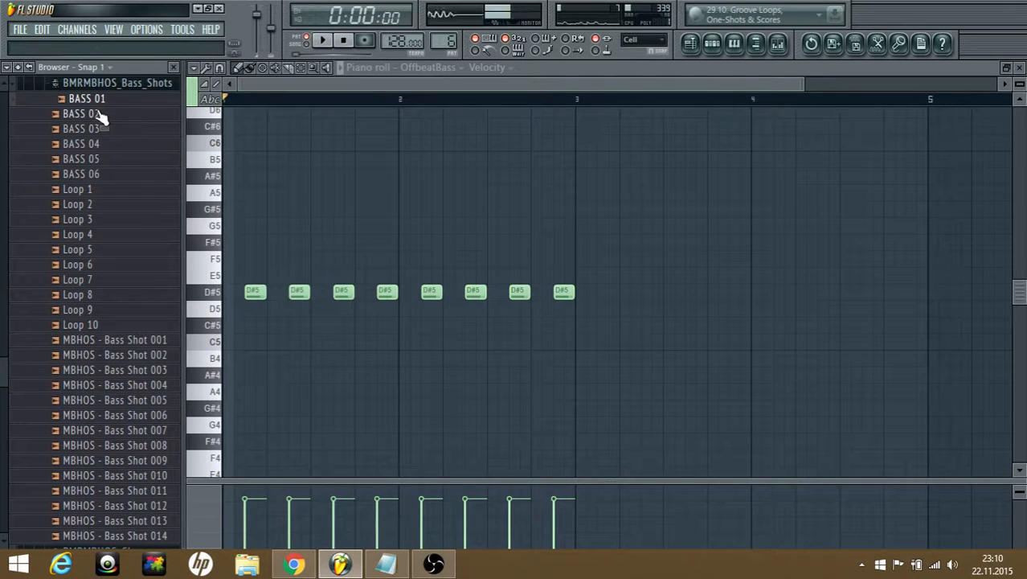
left_click(98, 114)
left_click(105, 145)
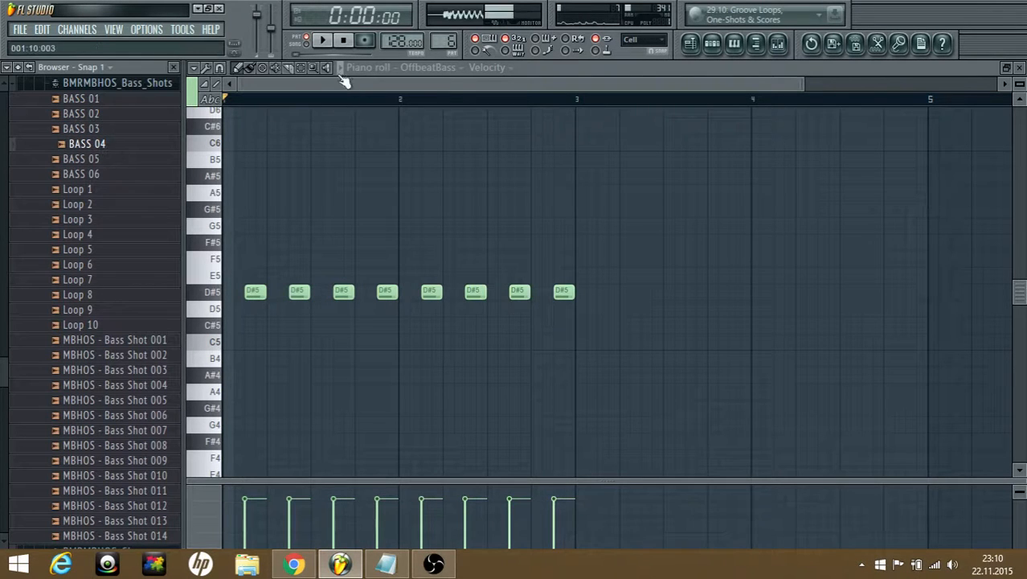
left_click(122, 84)
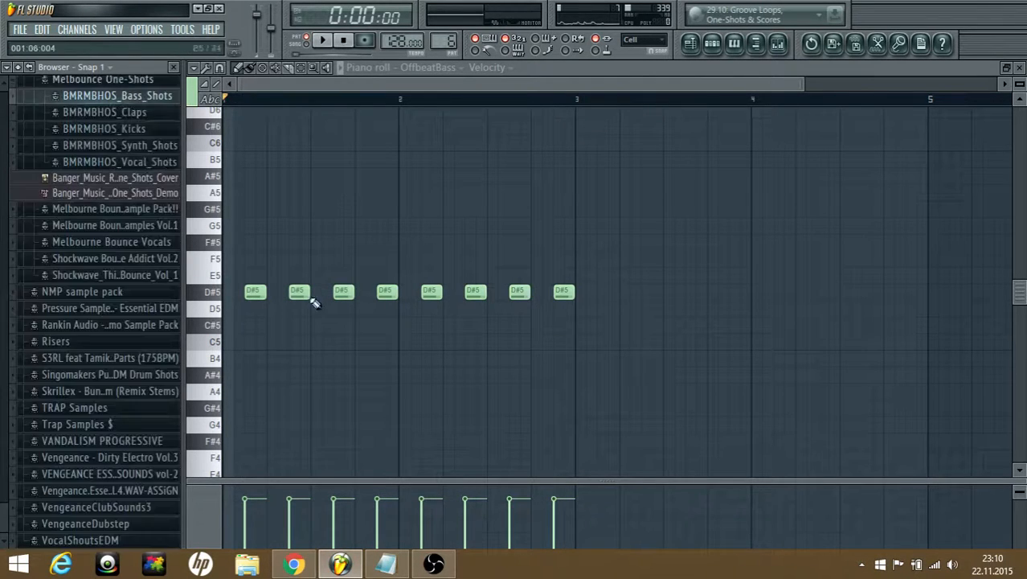
- Try step-1 hits on Kick and Clap in the OffbeatBass pattern, and open and close an Edison editor on the master
key("F6")
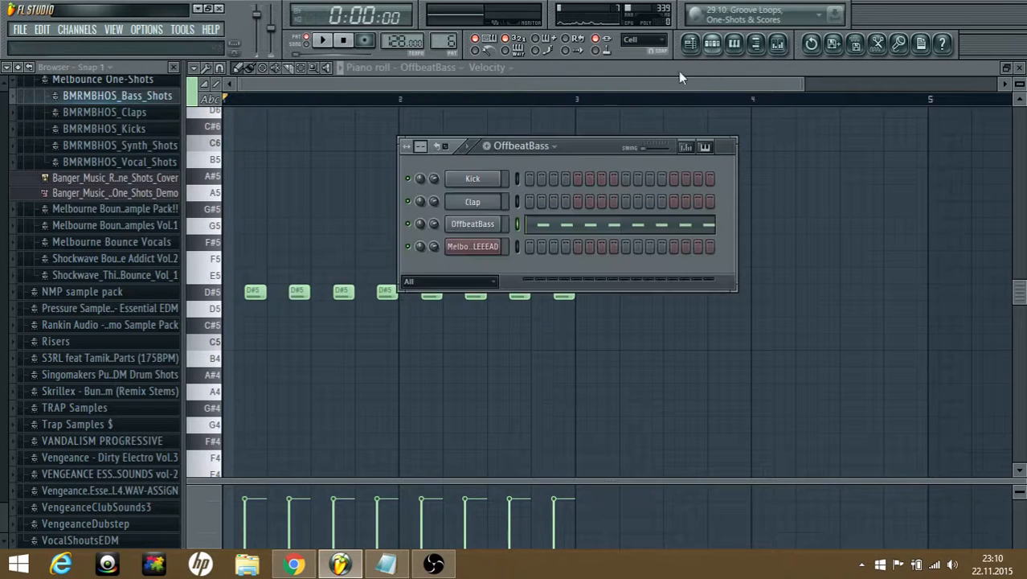
left_click(529, 179)
left_click(529, 246)
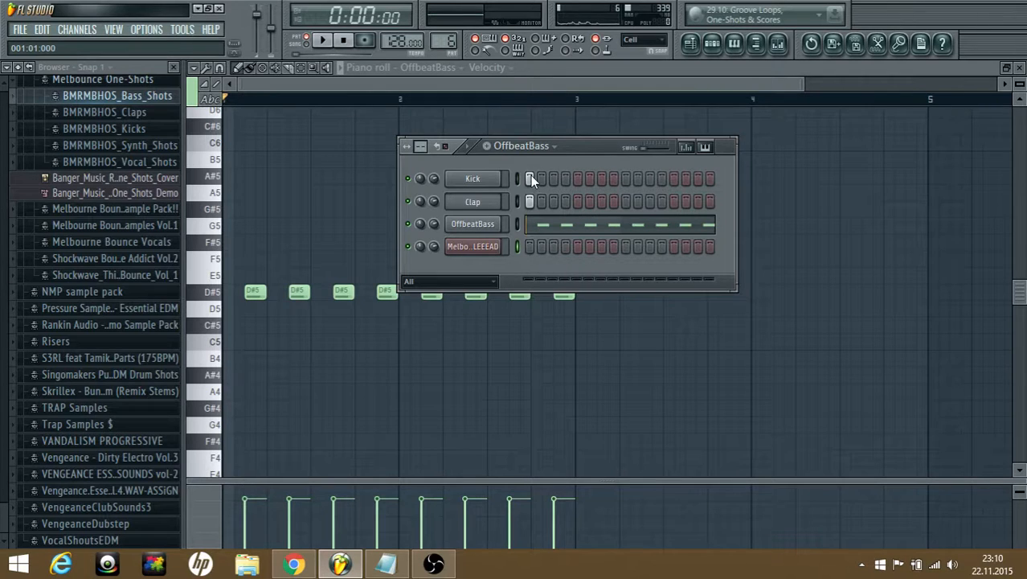
left_click(878, 48)
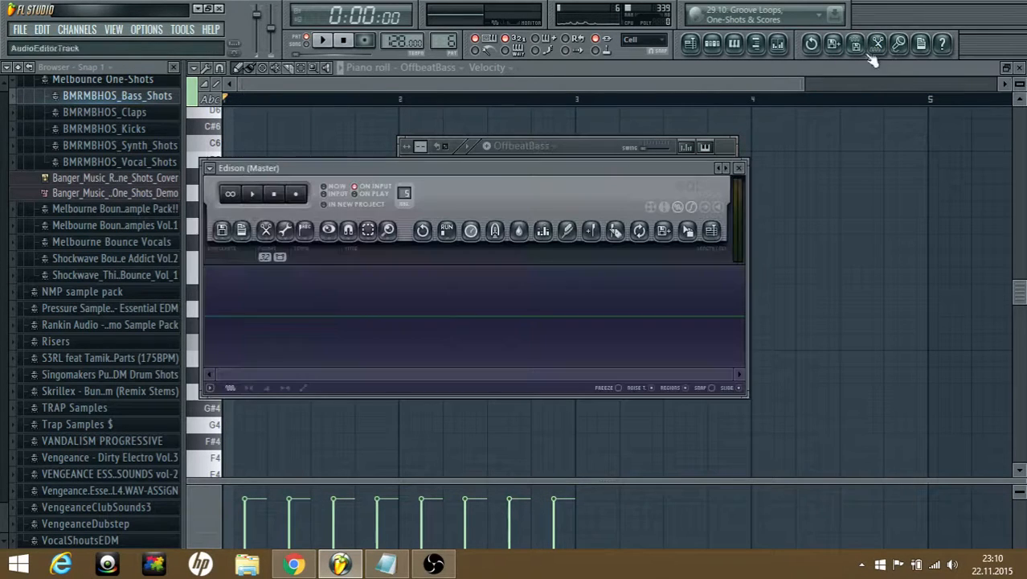
left_click(739, 168)
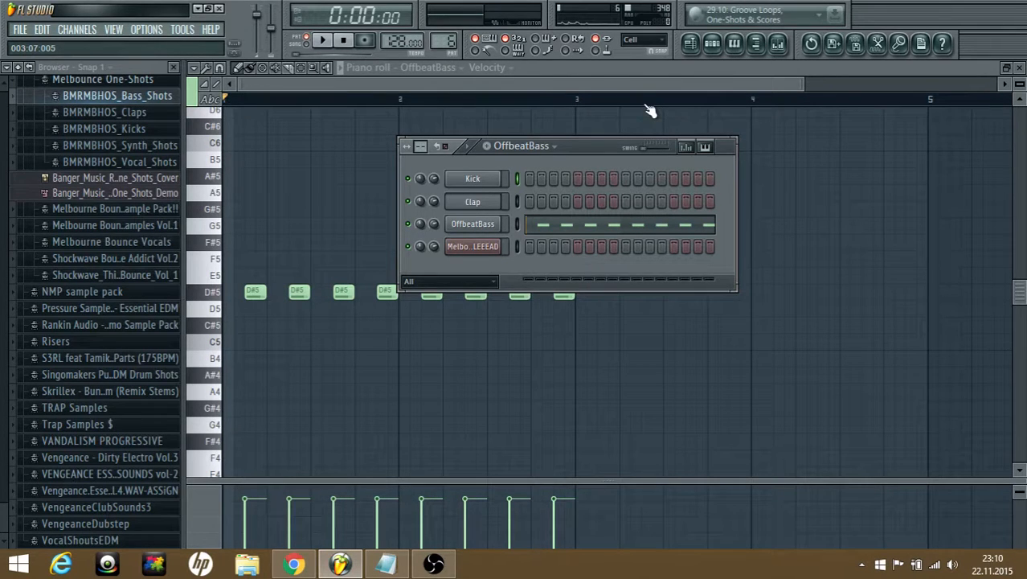
- Collapse the Melbounce One-Shots folder and preview the OffbeatBass #1 and OffbeatBass #2 samples in the Custom folder
key("F6")
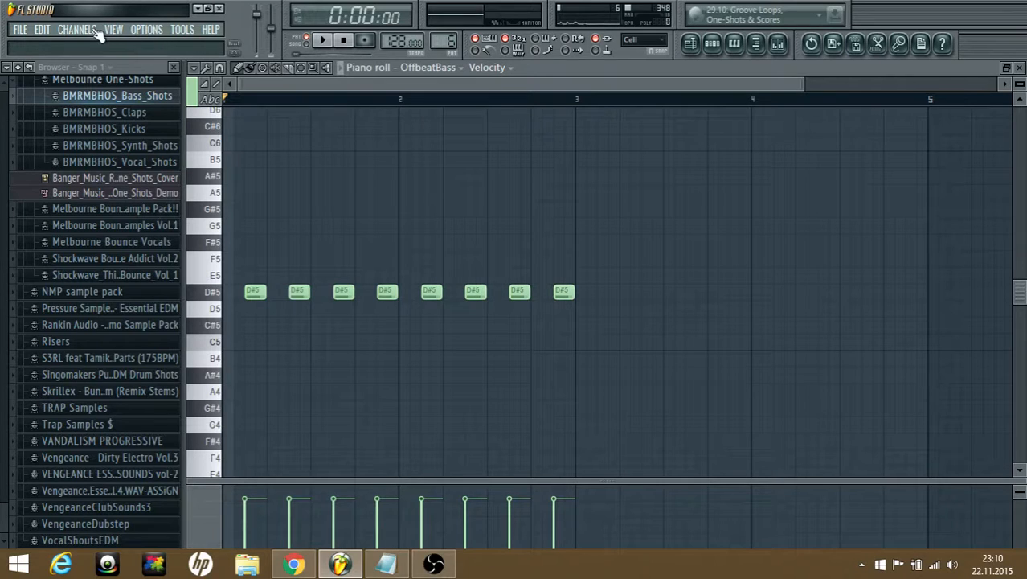
left_click(65, 79)
scroll(65, 94, "up", 5)
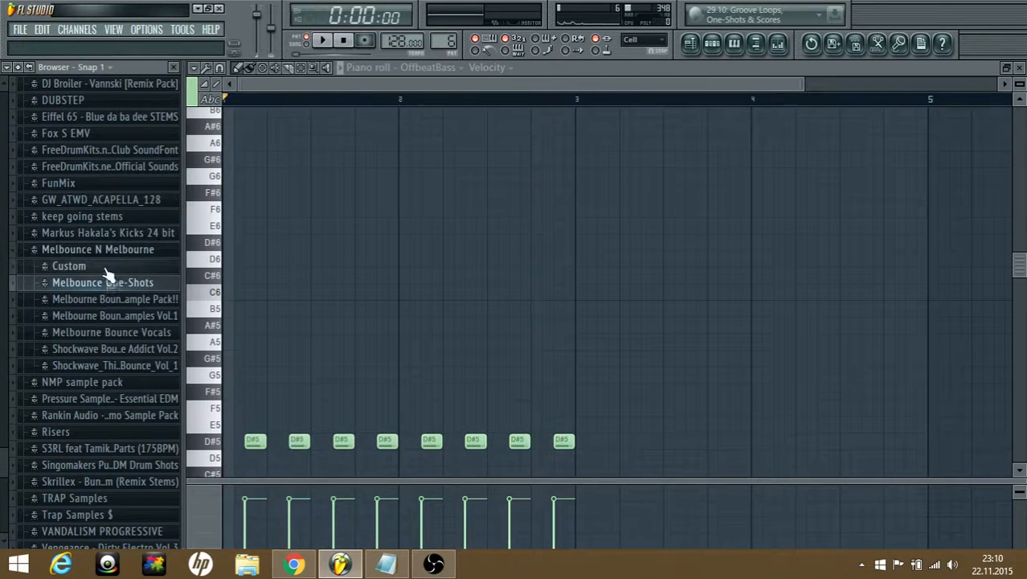
left_click(101, 270)
left_click(106, 281)
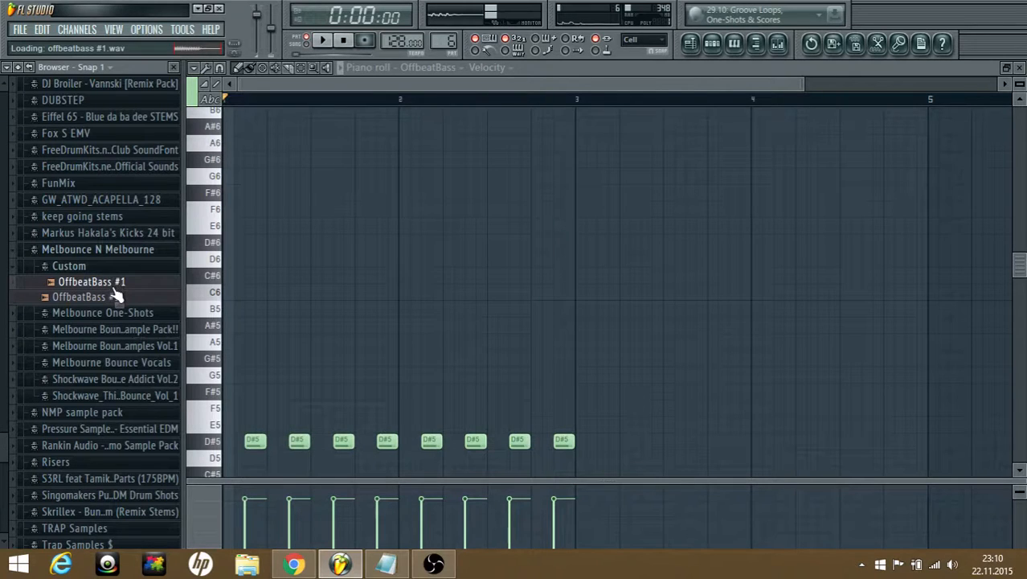
left_click(118, 296)
left_click(122, 283)
- Open the recent project ZomboyStuff.flp
left_click(15, 30)
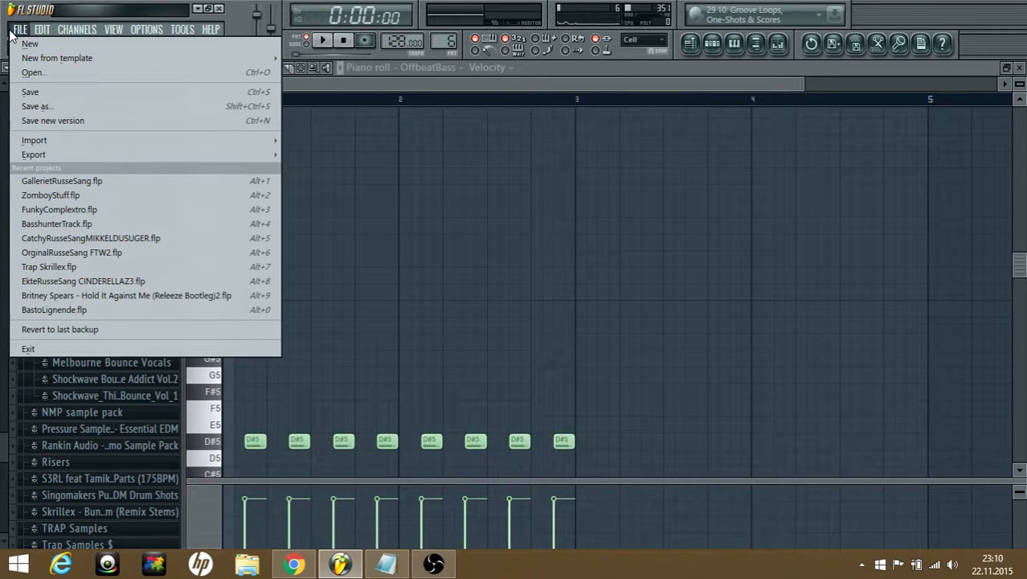
left_click(11, 30)
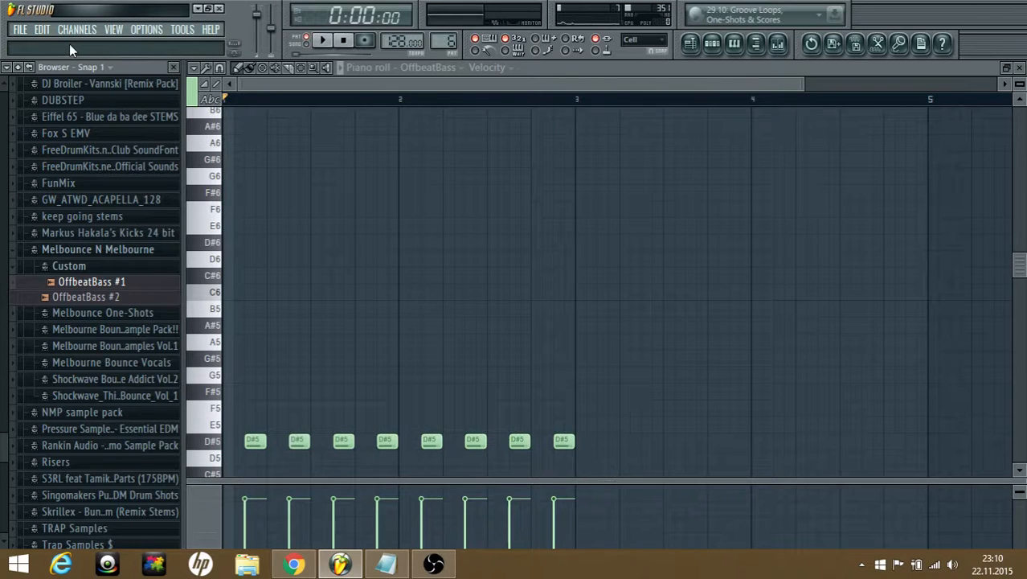
left_click(23, 30)
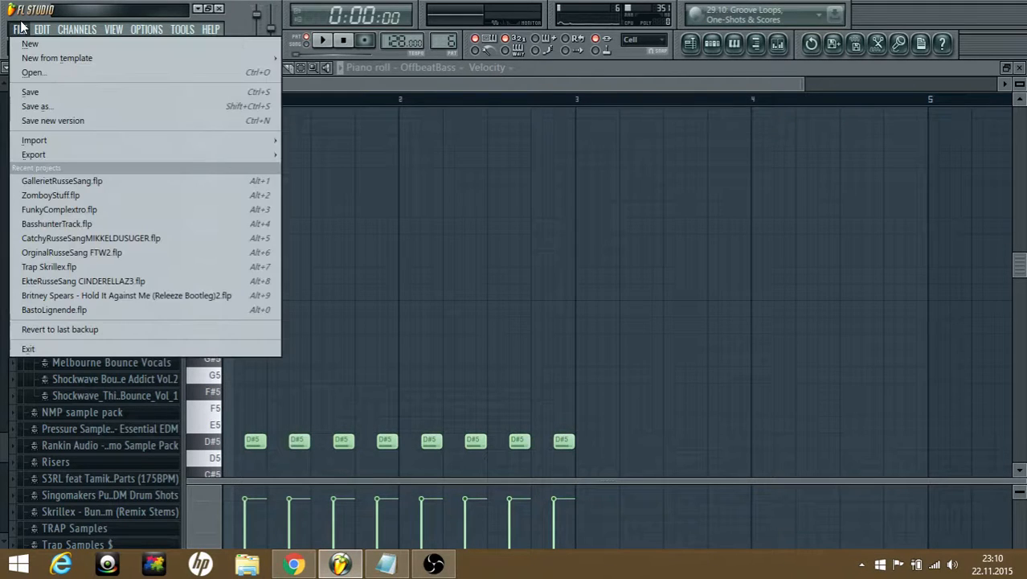
left_click(96, 195)
left_click(539, 319)
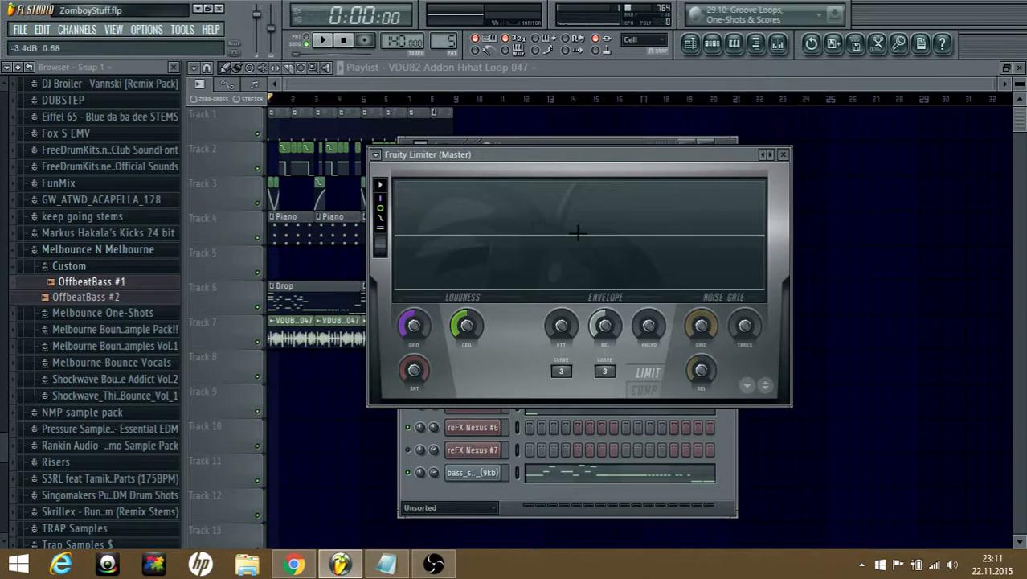
- Close the master's Fruity Limiter and all other open windows, and show only the playlist
left_click_drag(545, 153, 534, 144)
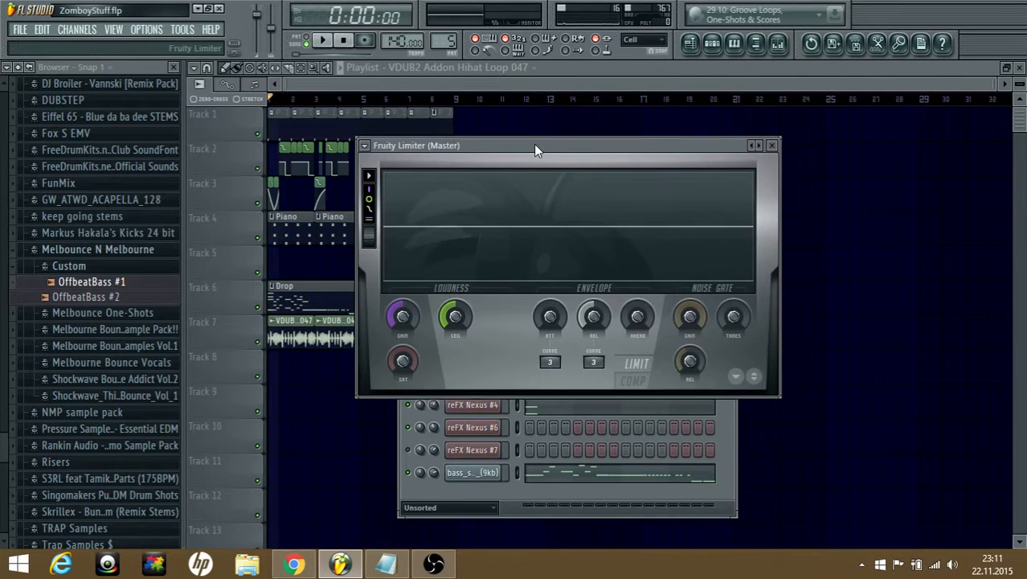
key("Escape")
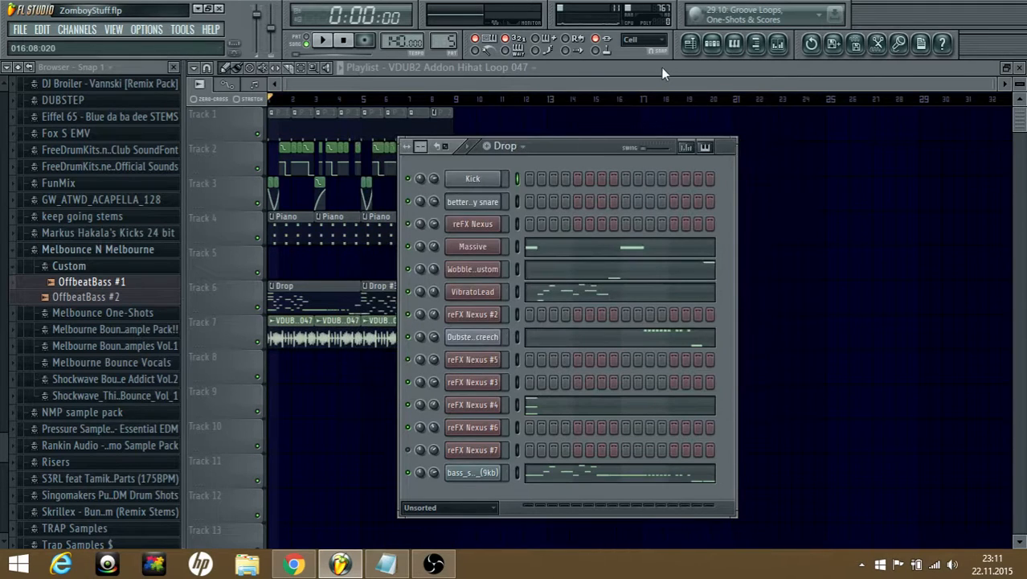
key("Escape")
key("Escape")
key("Escape")
key("Escape")
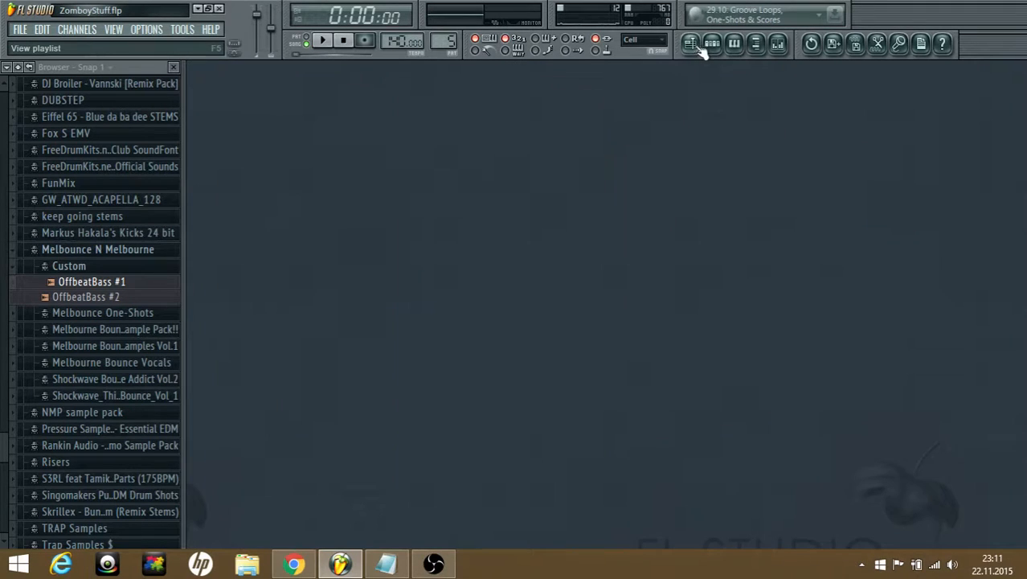
left_click(697, 45)
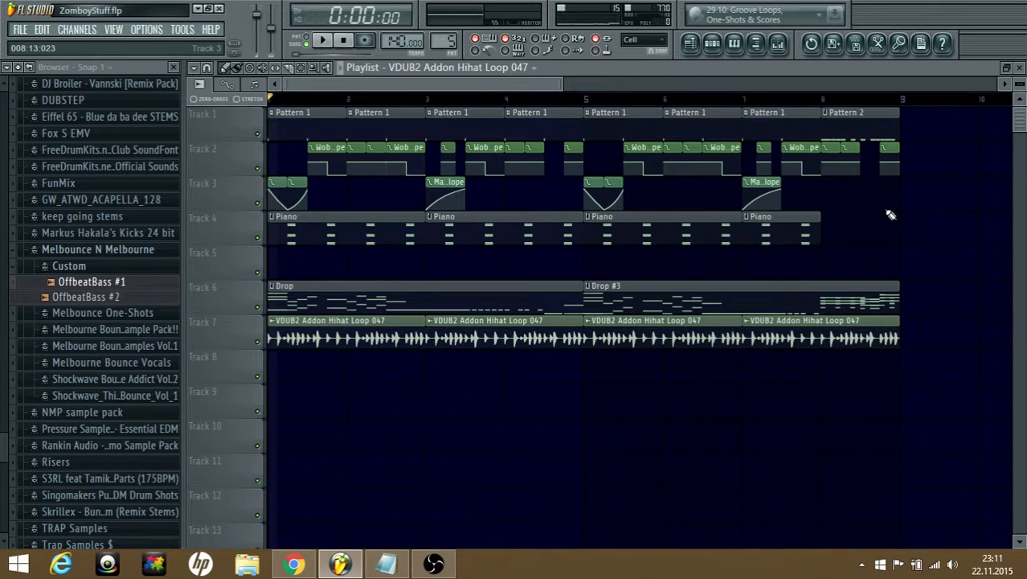
- Play the ZomboyStuff arrangement from bar 1 through bar 8 and stop playback
scroll(458, 160, "down", 6)
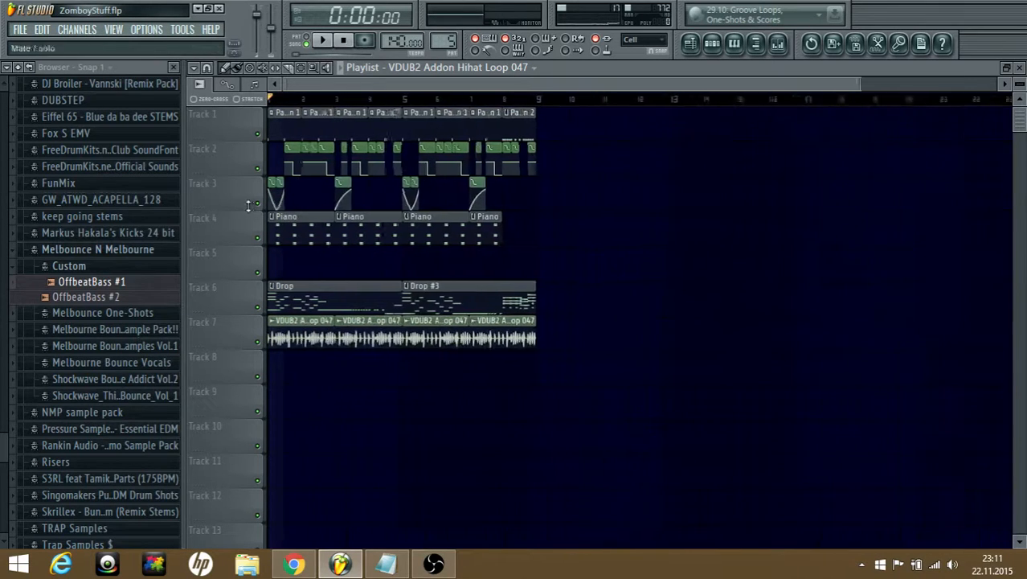
scroll(457, 130, "up", 9)
scroll(434, 187, "down", 6)
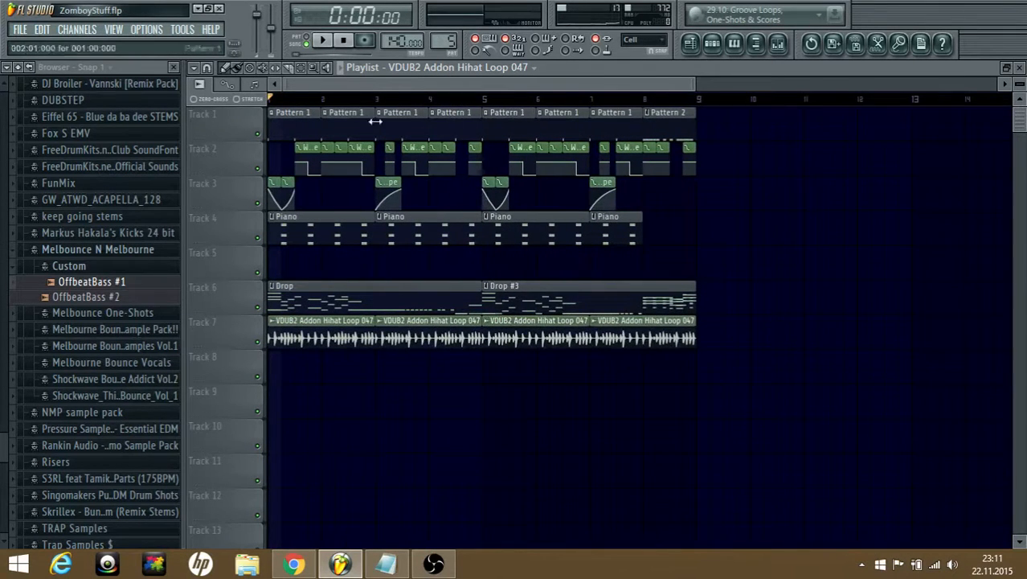
left_click(324, 41)
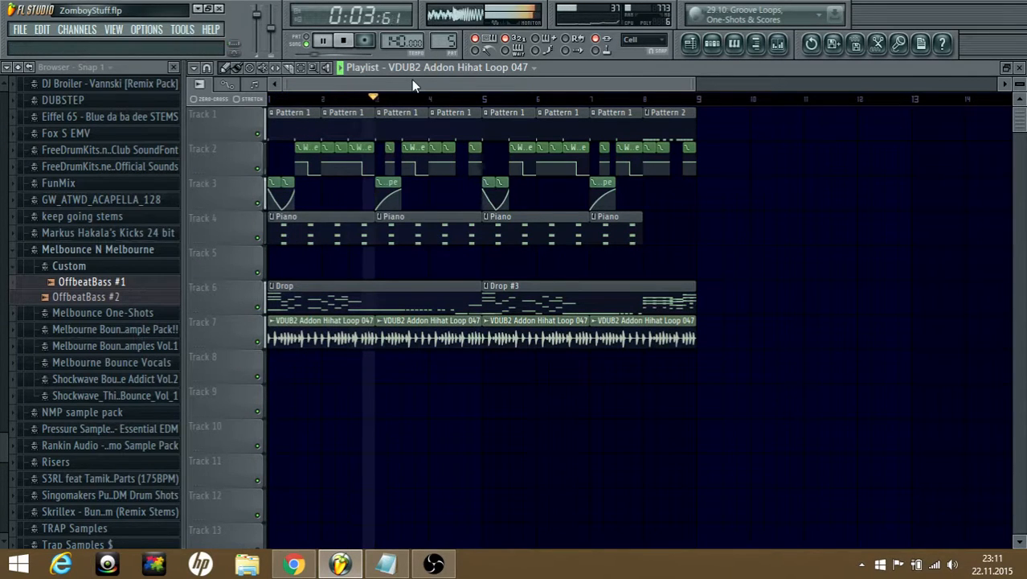
left_click_drag(421, 85, 479, 78)
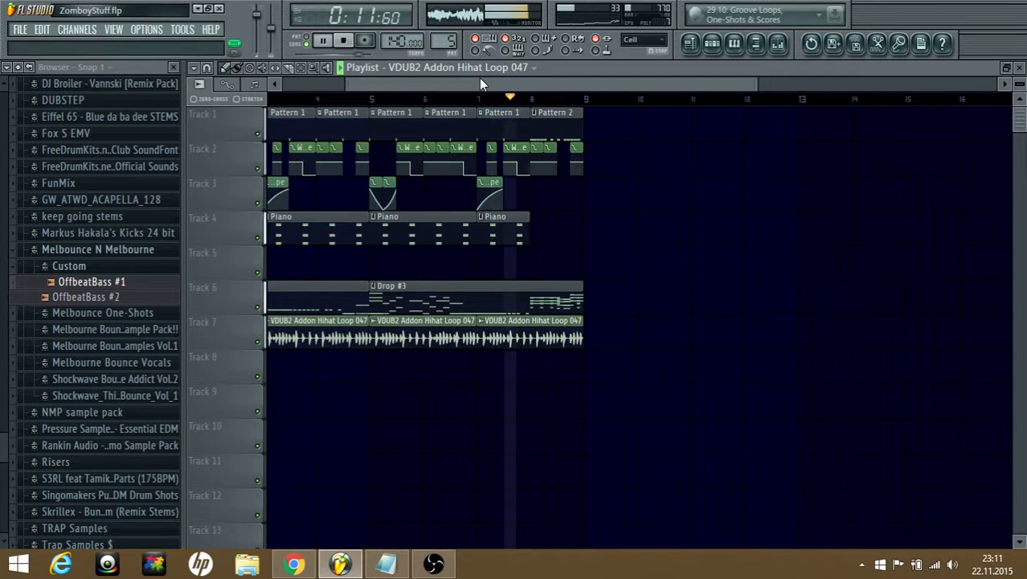
left_click_drag(479, 78, 407, 79)
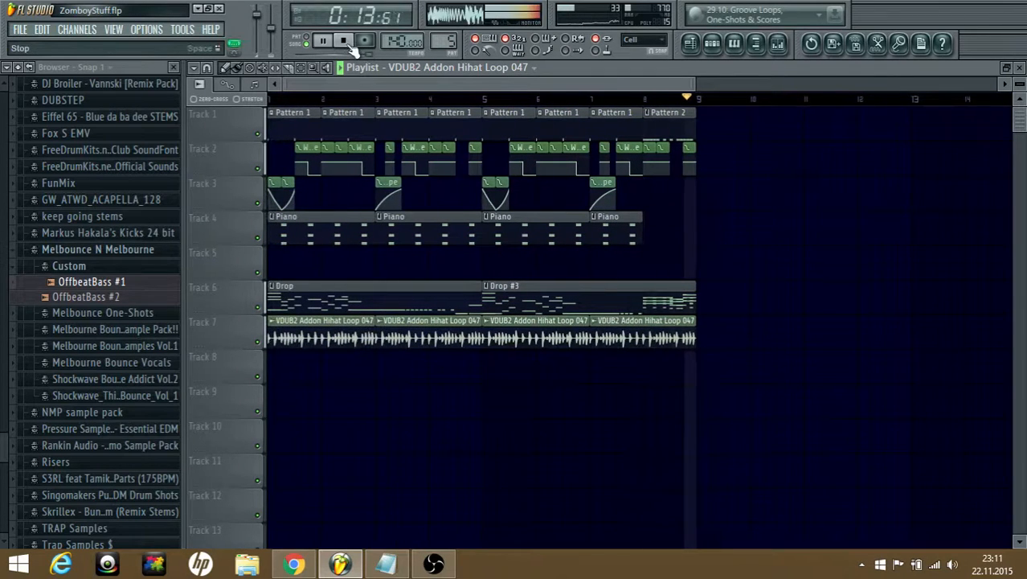
left_click(345, 41)
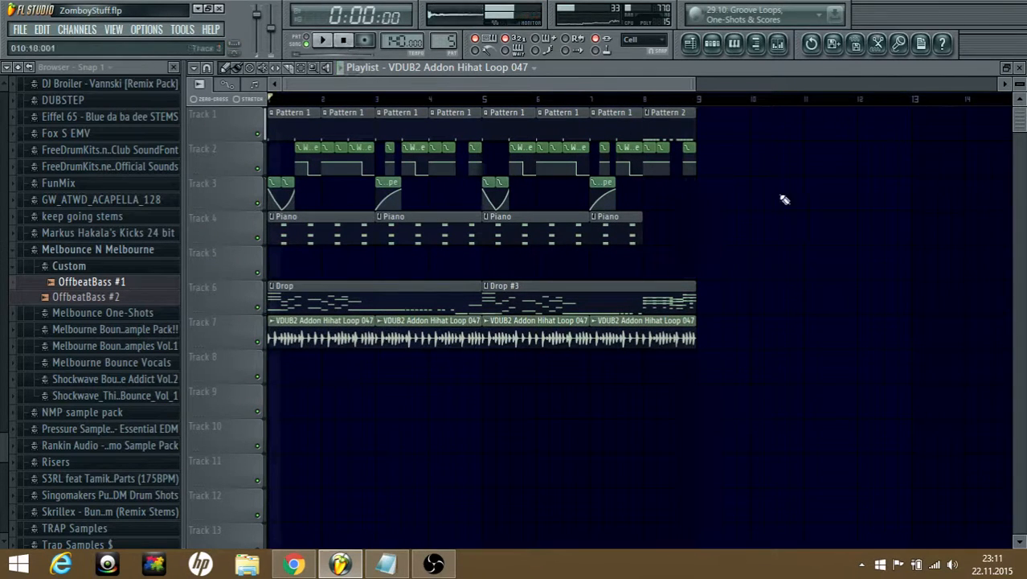
left_click(654, 102)
left_click_drag(660, 99, 671, 101)
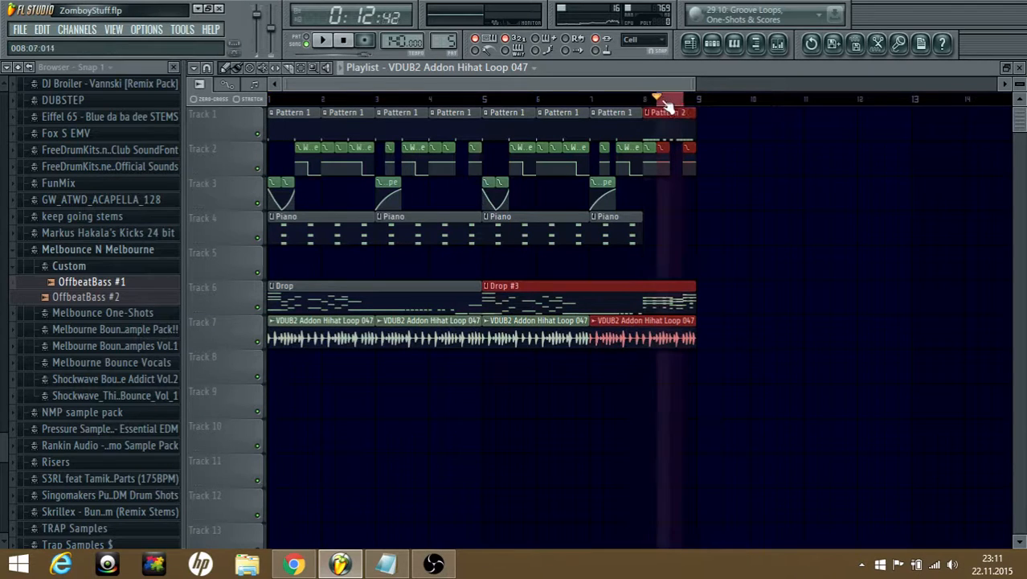
double_click(660, 102)
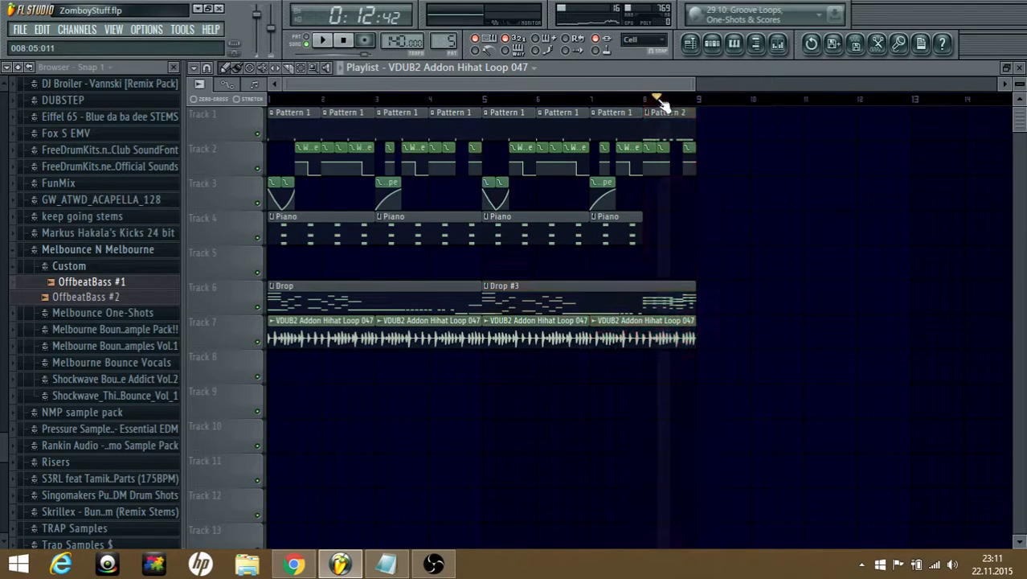
left_click(344, 40)
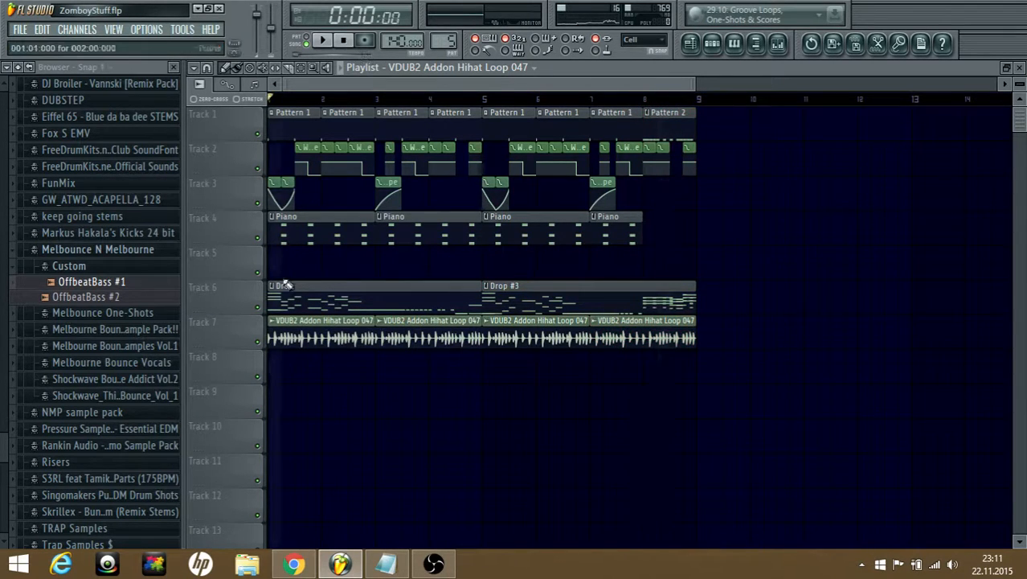
- Mute playlist Track 6 with the Drop and Drop #3 clips and play the start of the arrangement without it
left_click(260, 310)
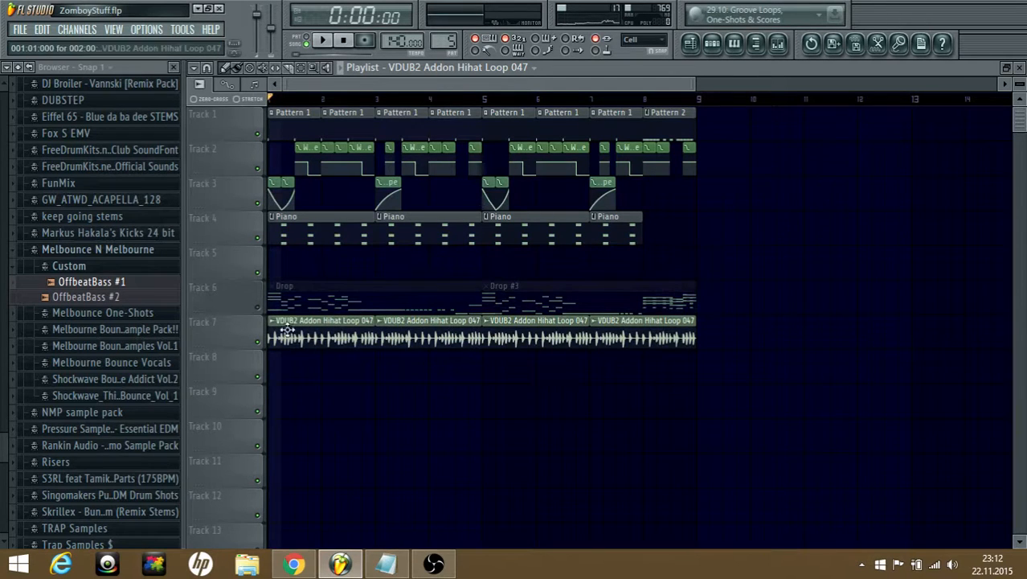
double_click(323, 336)
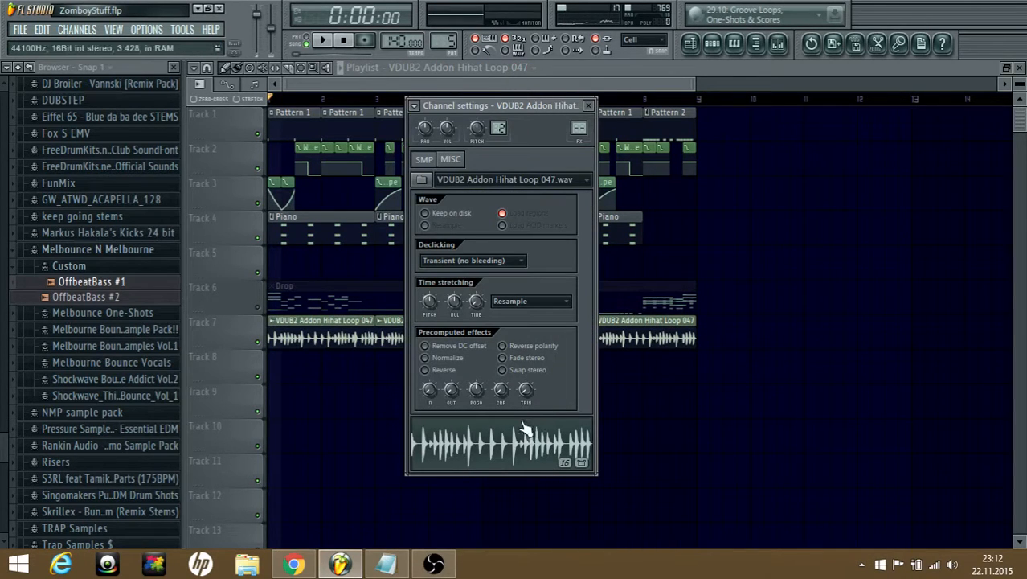
left_click(589, 105)
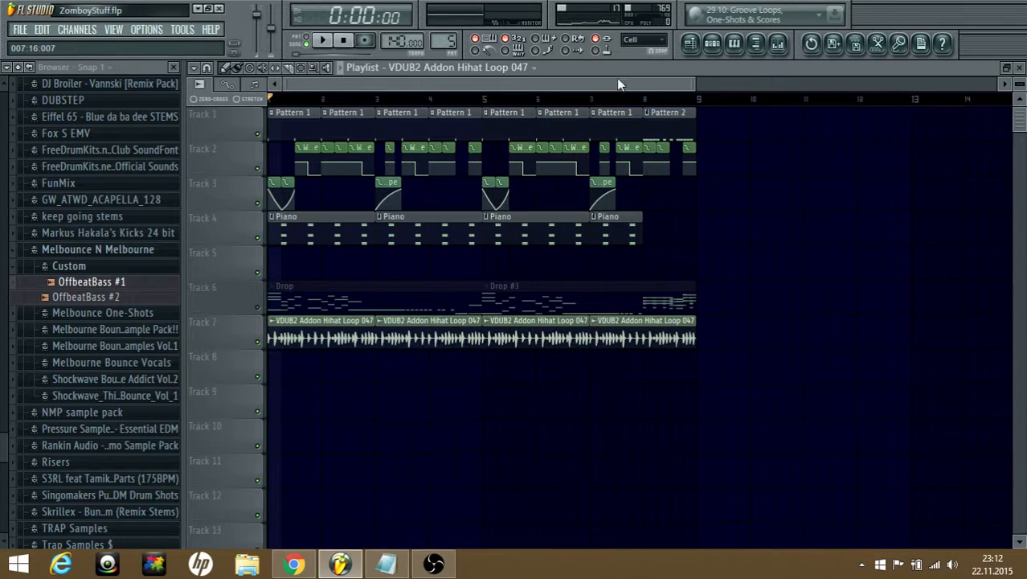
left_click(325, 45)
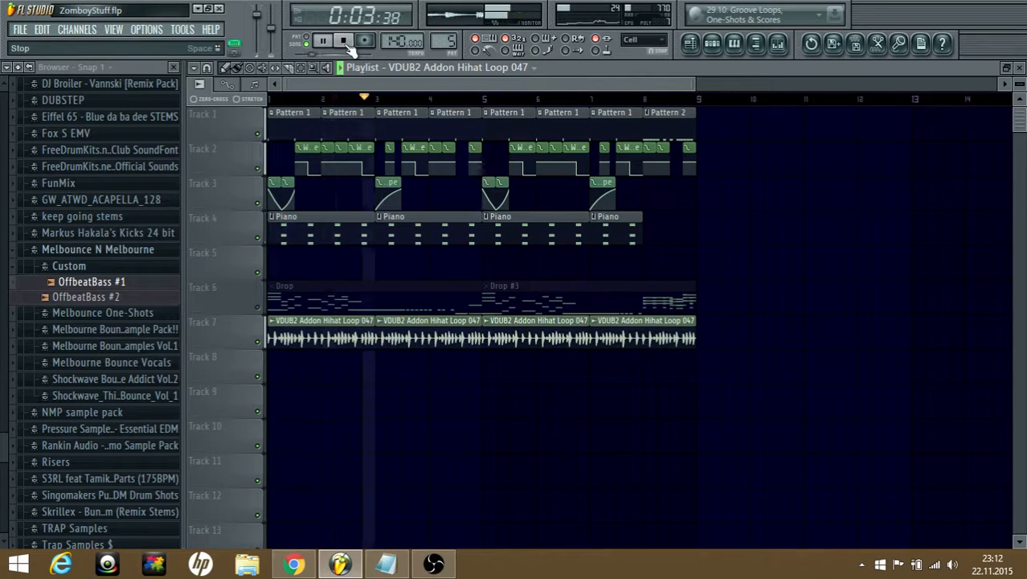
left_click(349, 45)
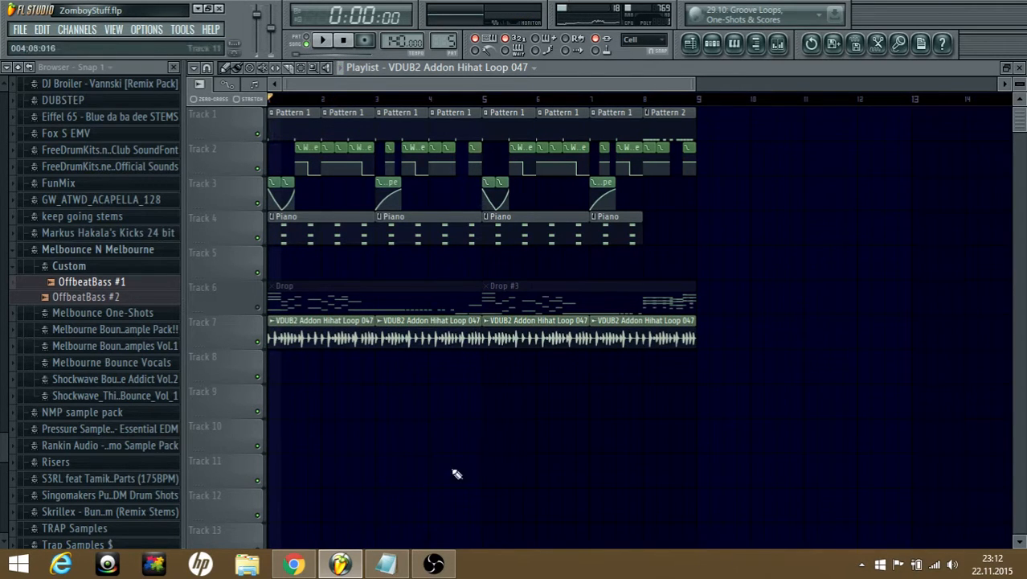
- Switch to Open Broadcaster Software
mouse_move(434, 567)
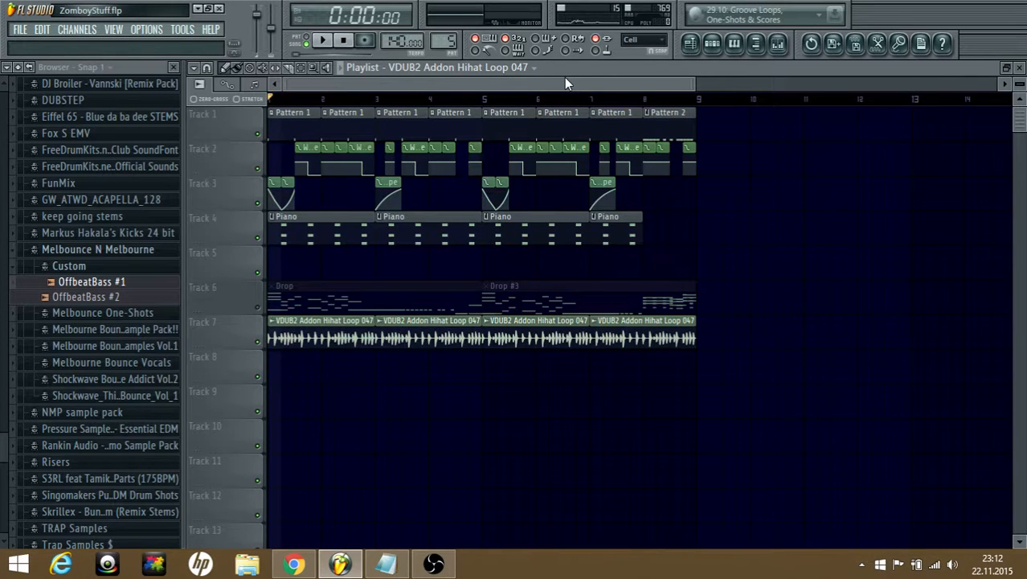
left_click(447, 564)
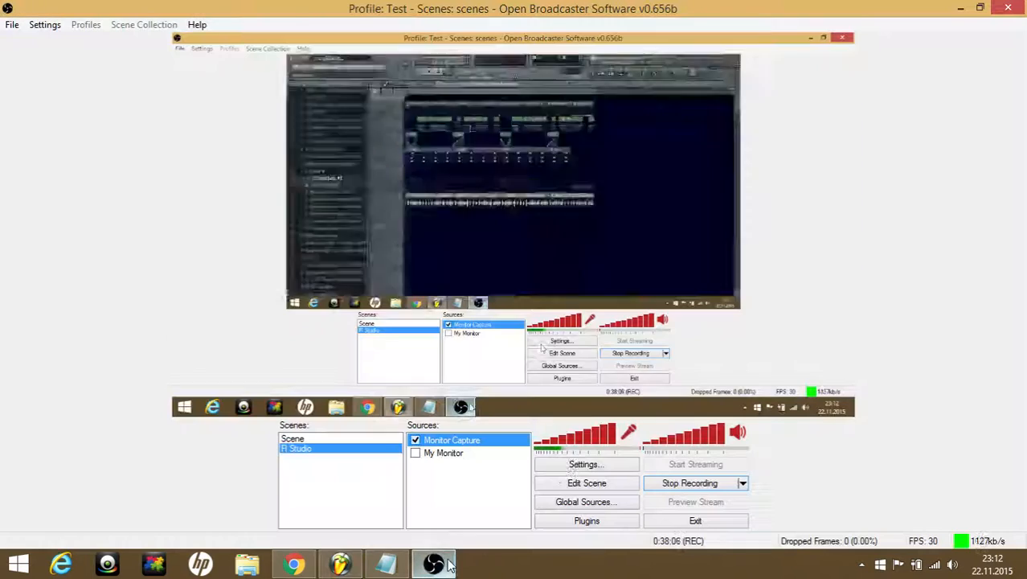